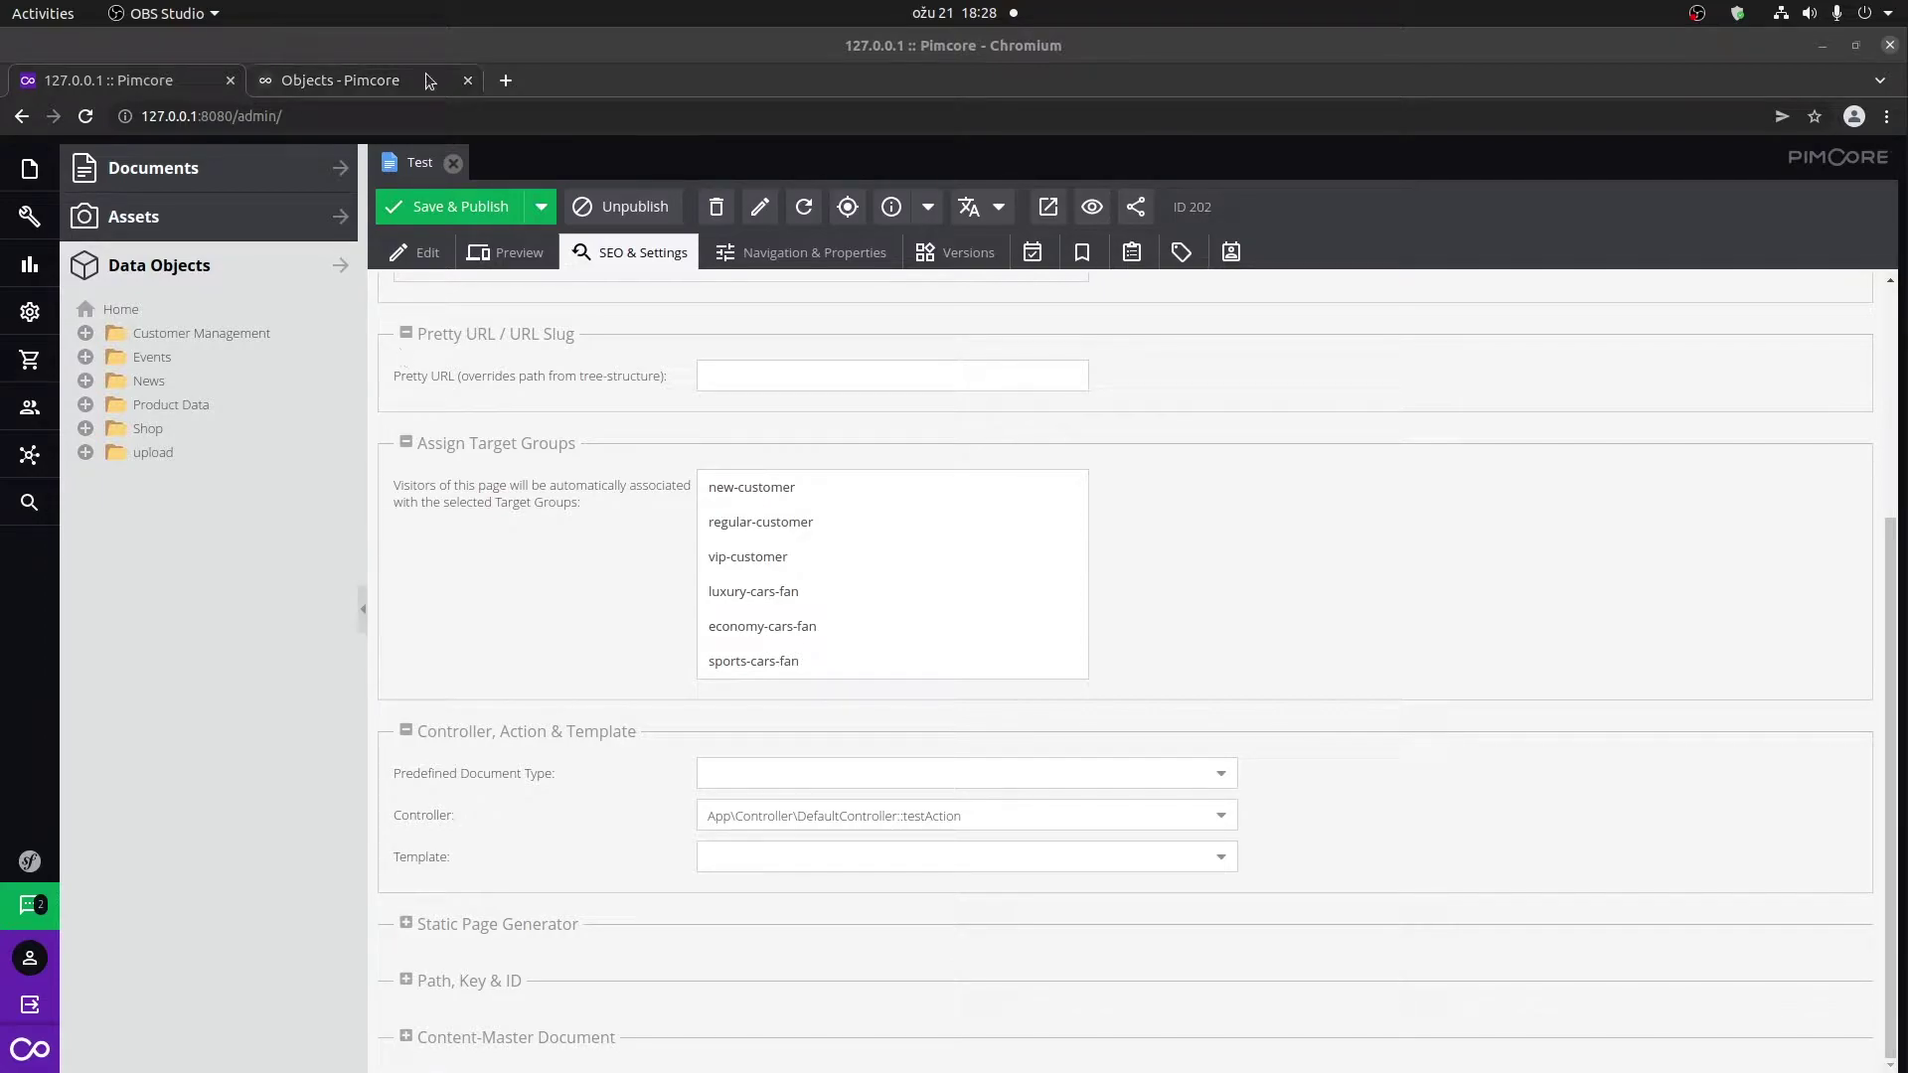
# Review the Objects documentation page and open the Montery Car Week Spring Edition object from the News folder in the admin's data objects.
pyautogui.click(340, 79)
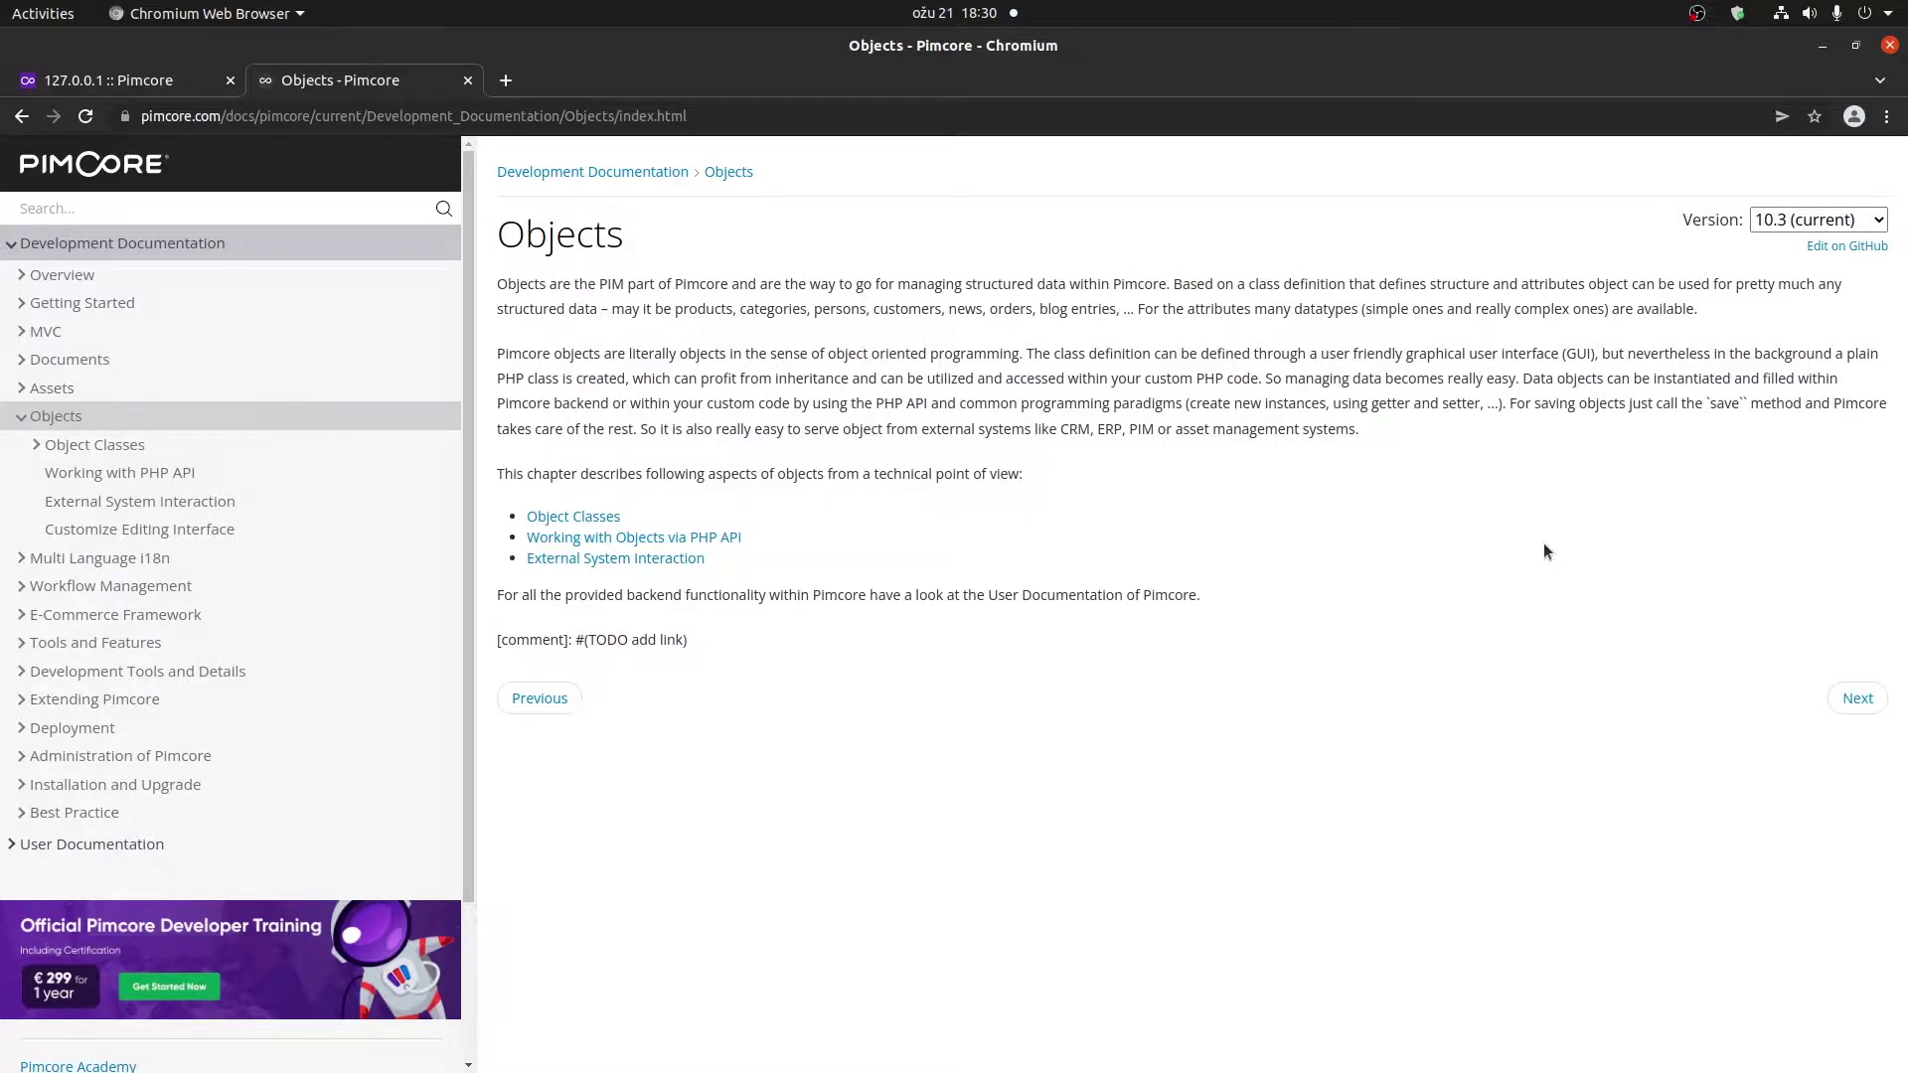
pyautogui.click(164, 82)
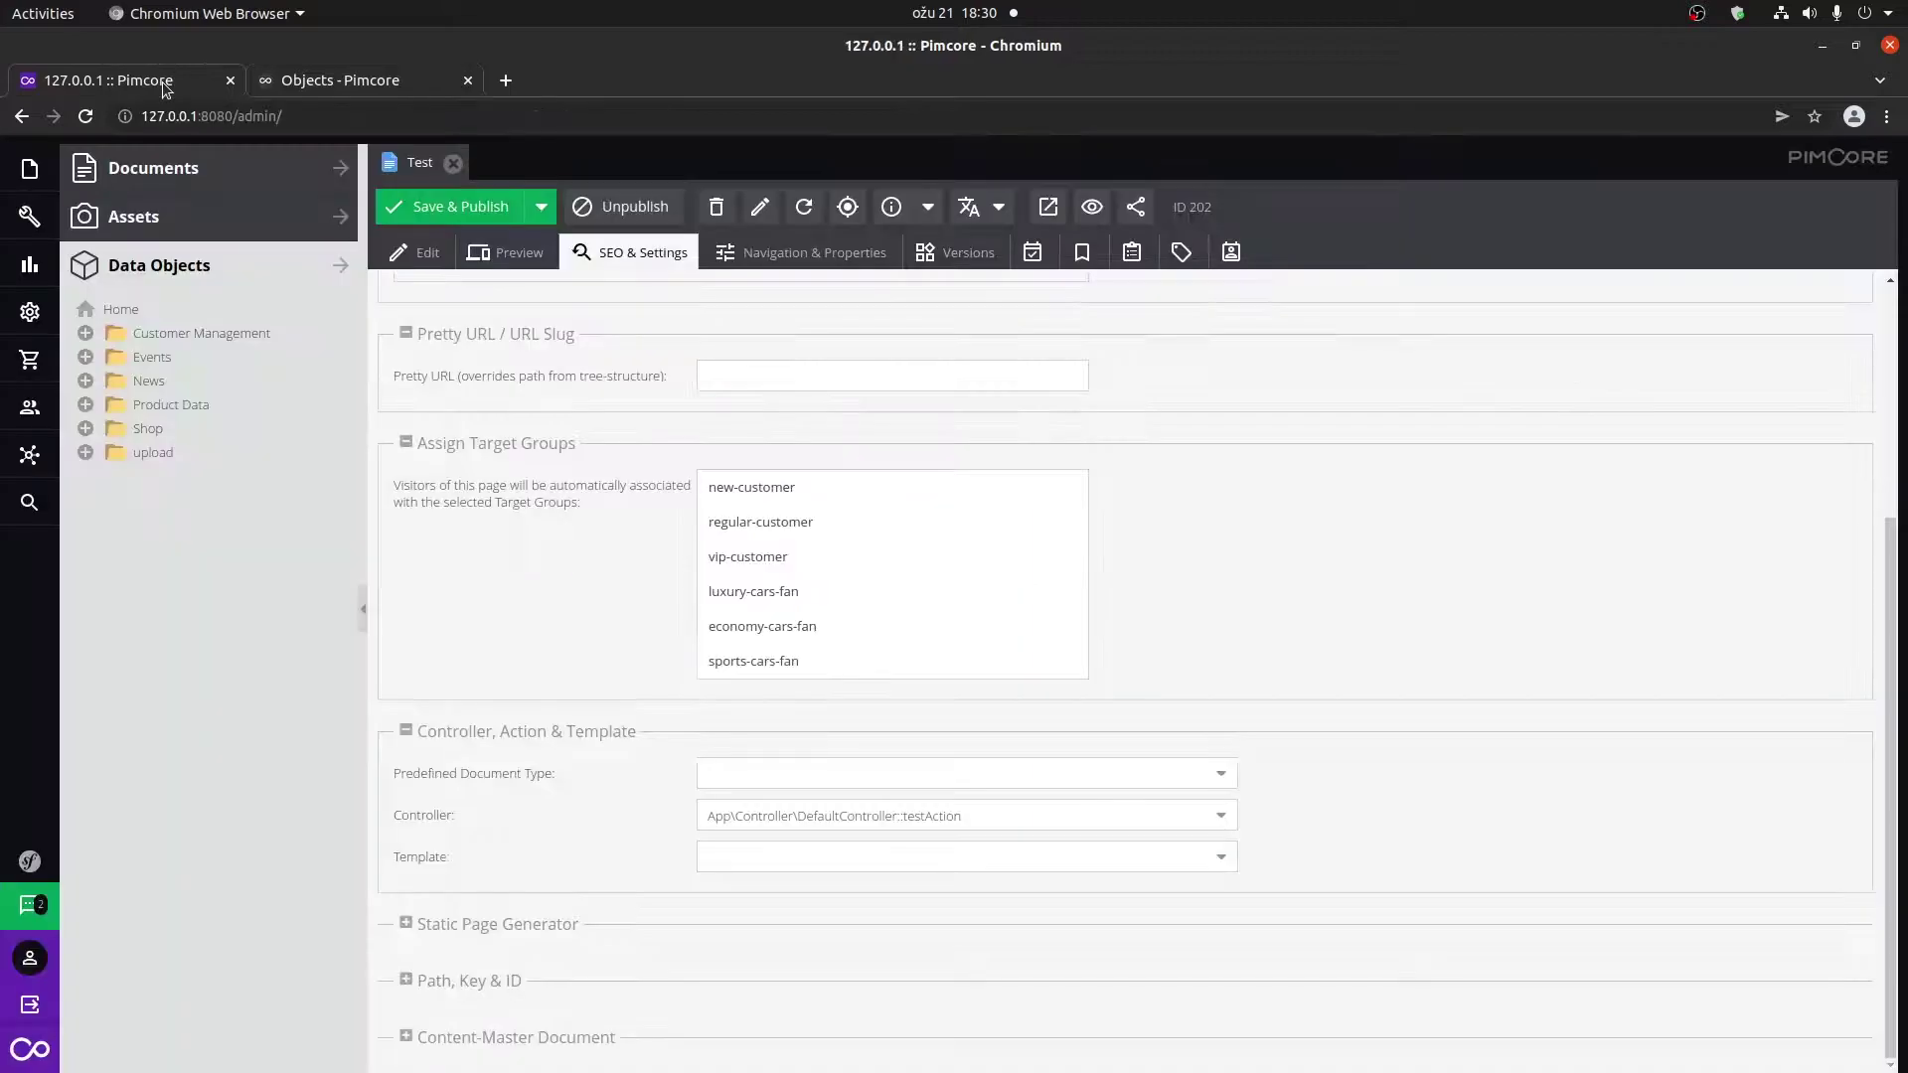
pyautogui.click(86, 381)
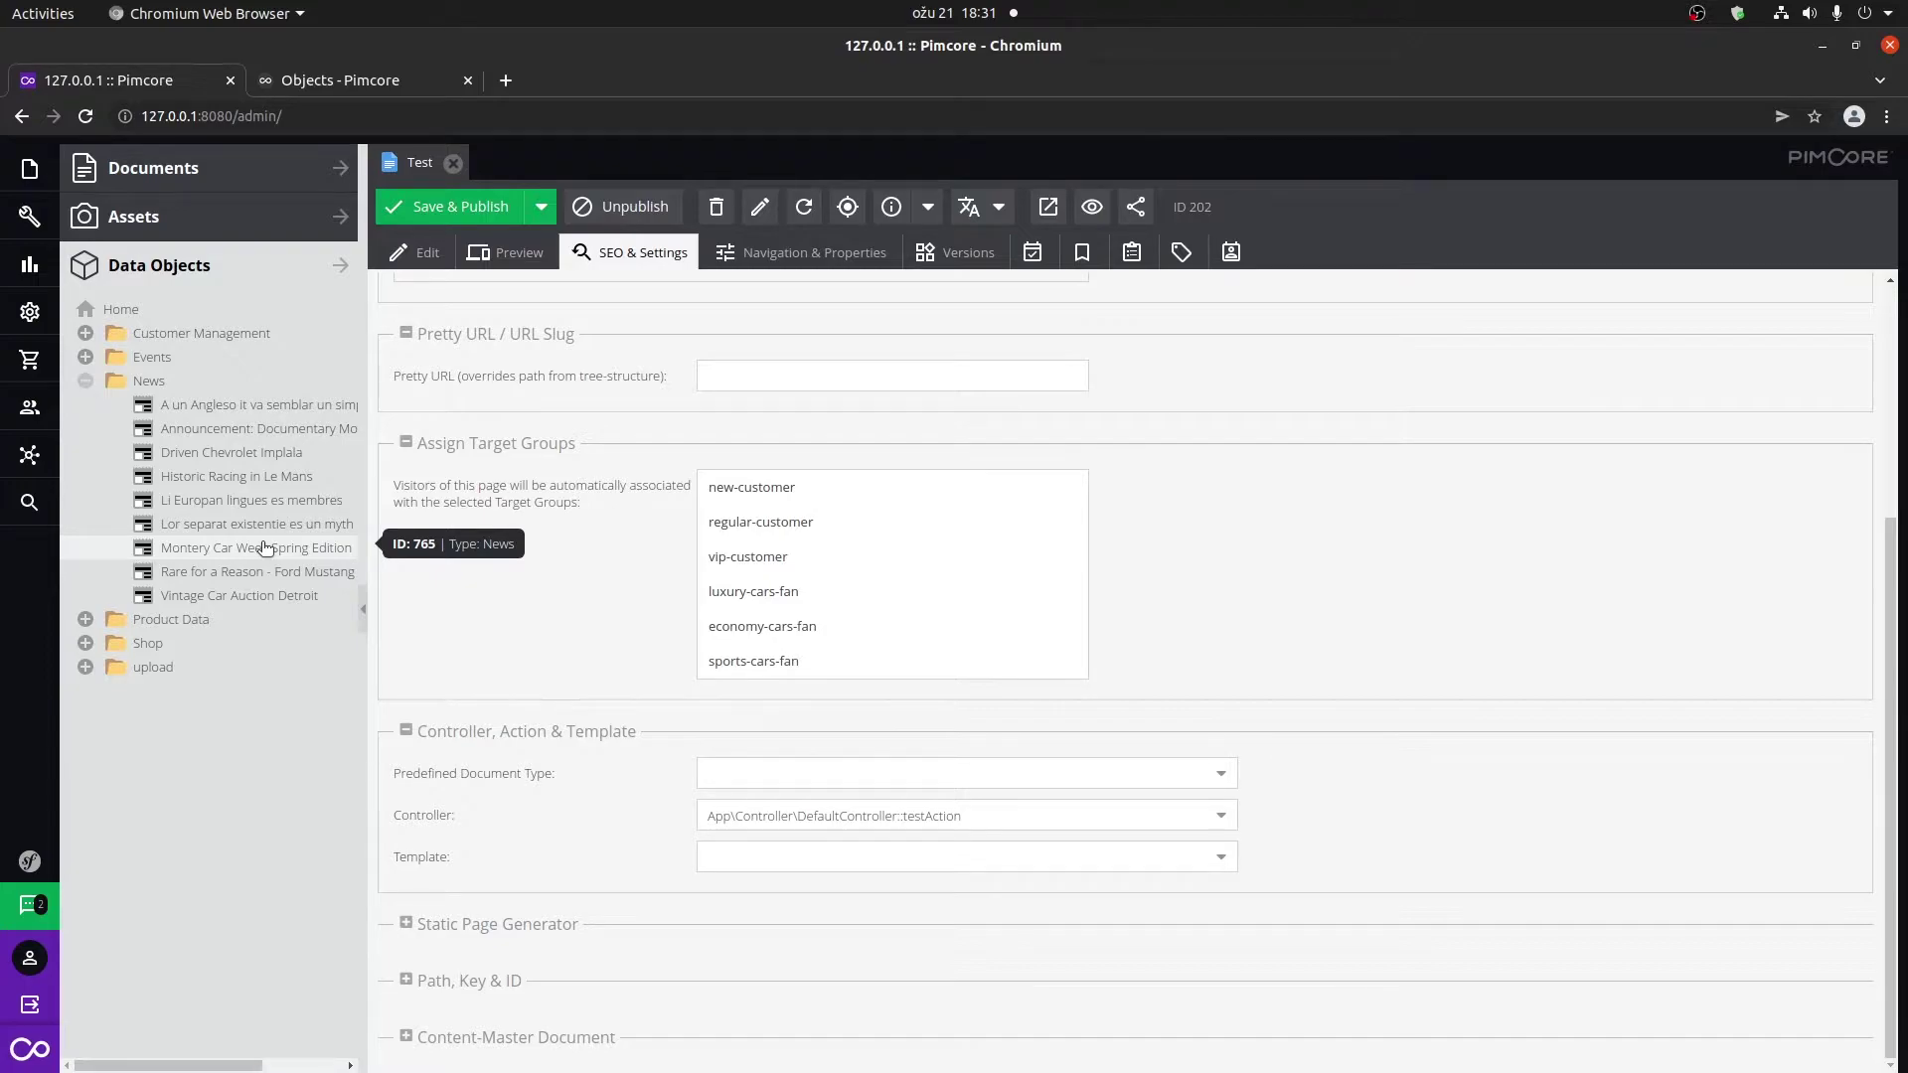
pyautogui.click(243, 547)
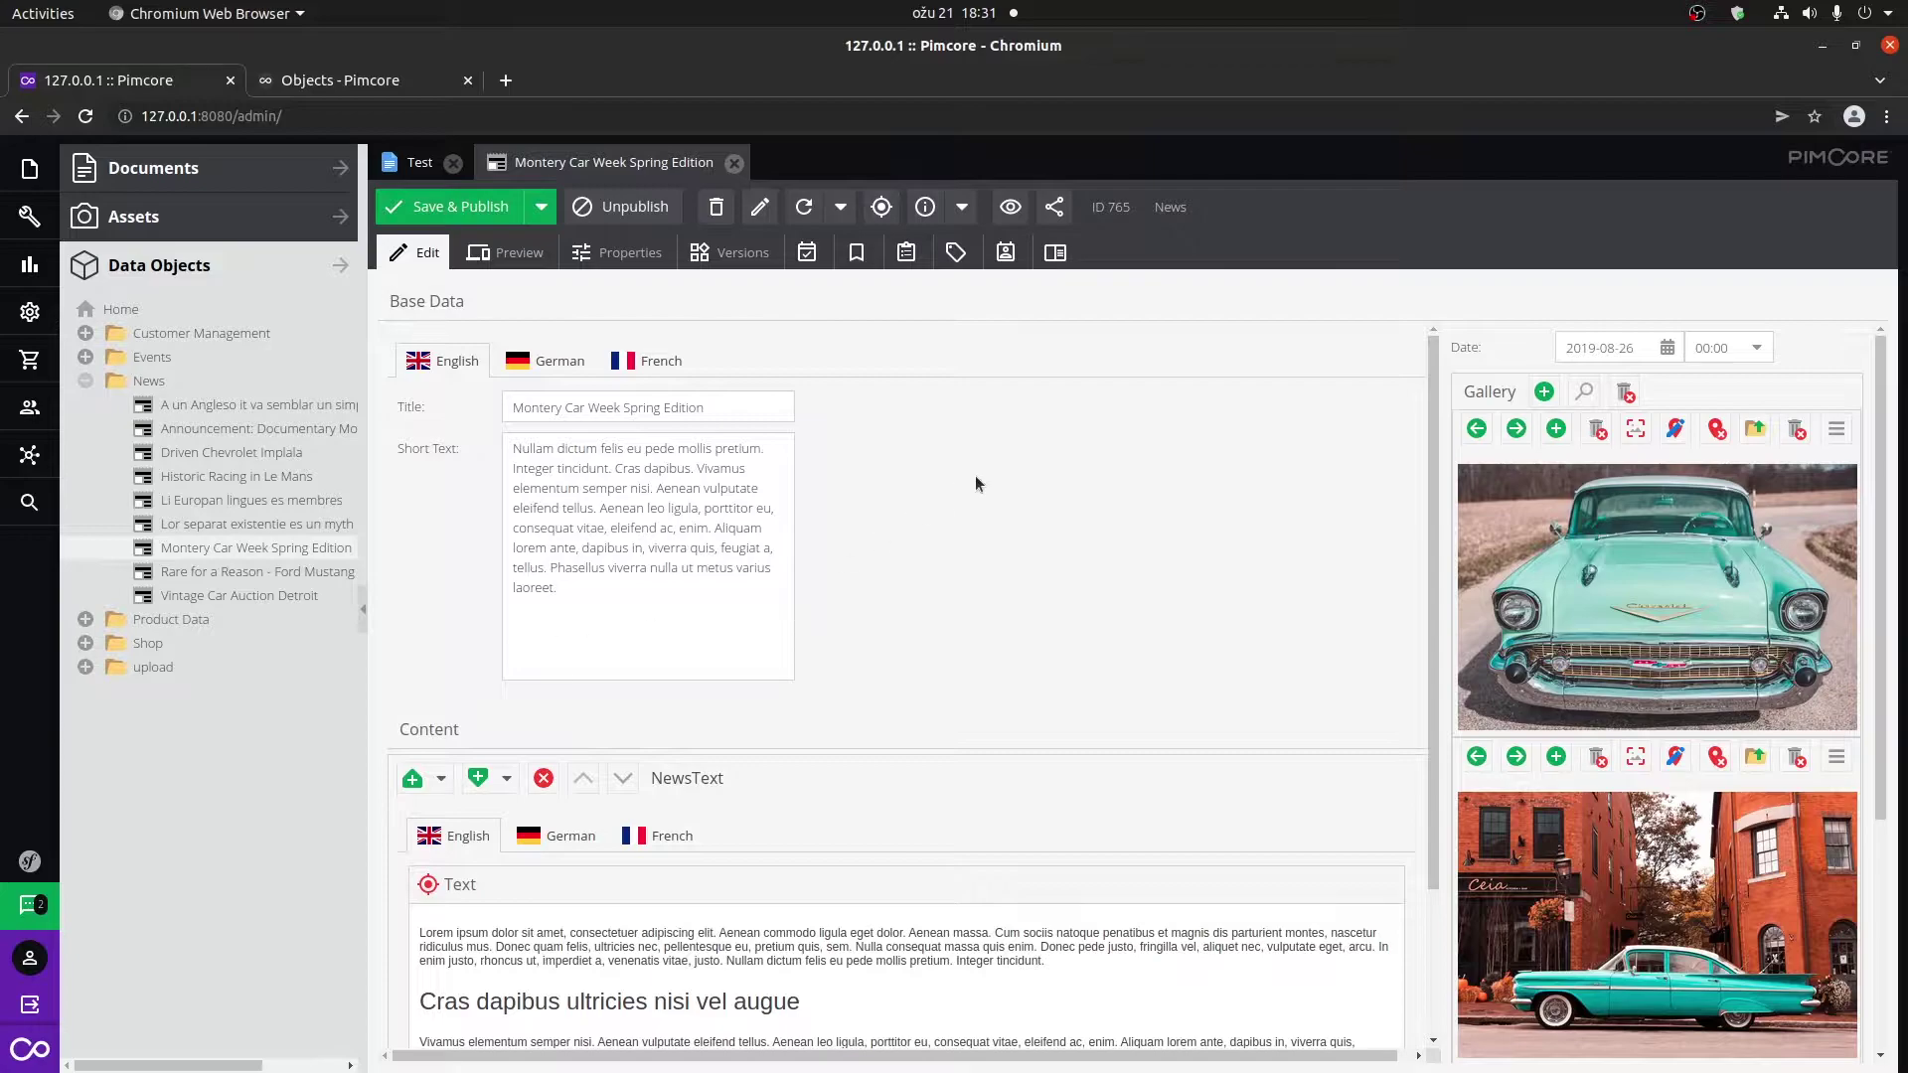
# Examine the news object's base data and content text, and compare its English and German versions.
pyautogui.scroll(-2, 992, 775)
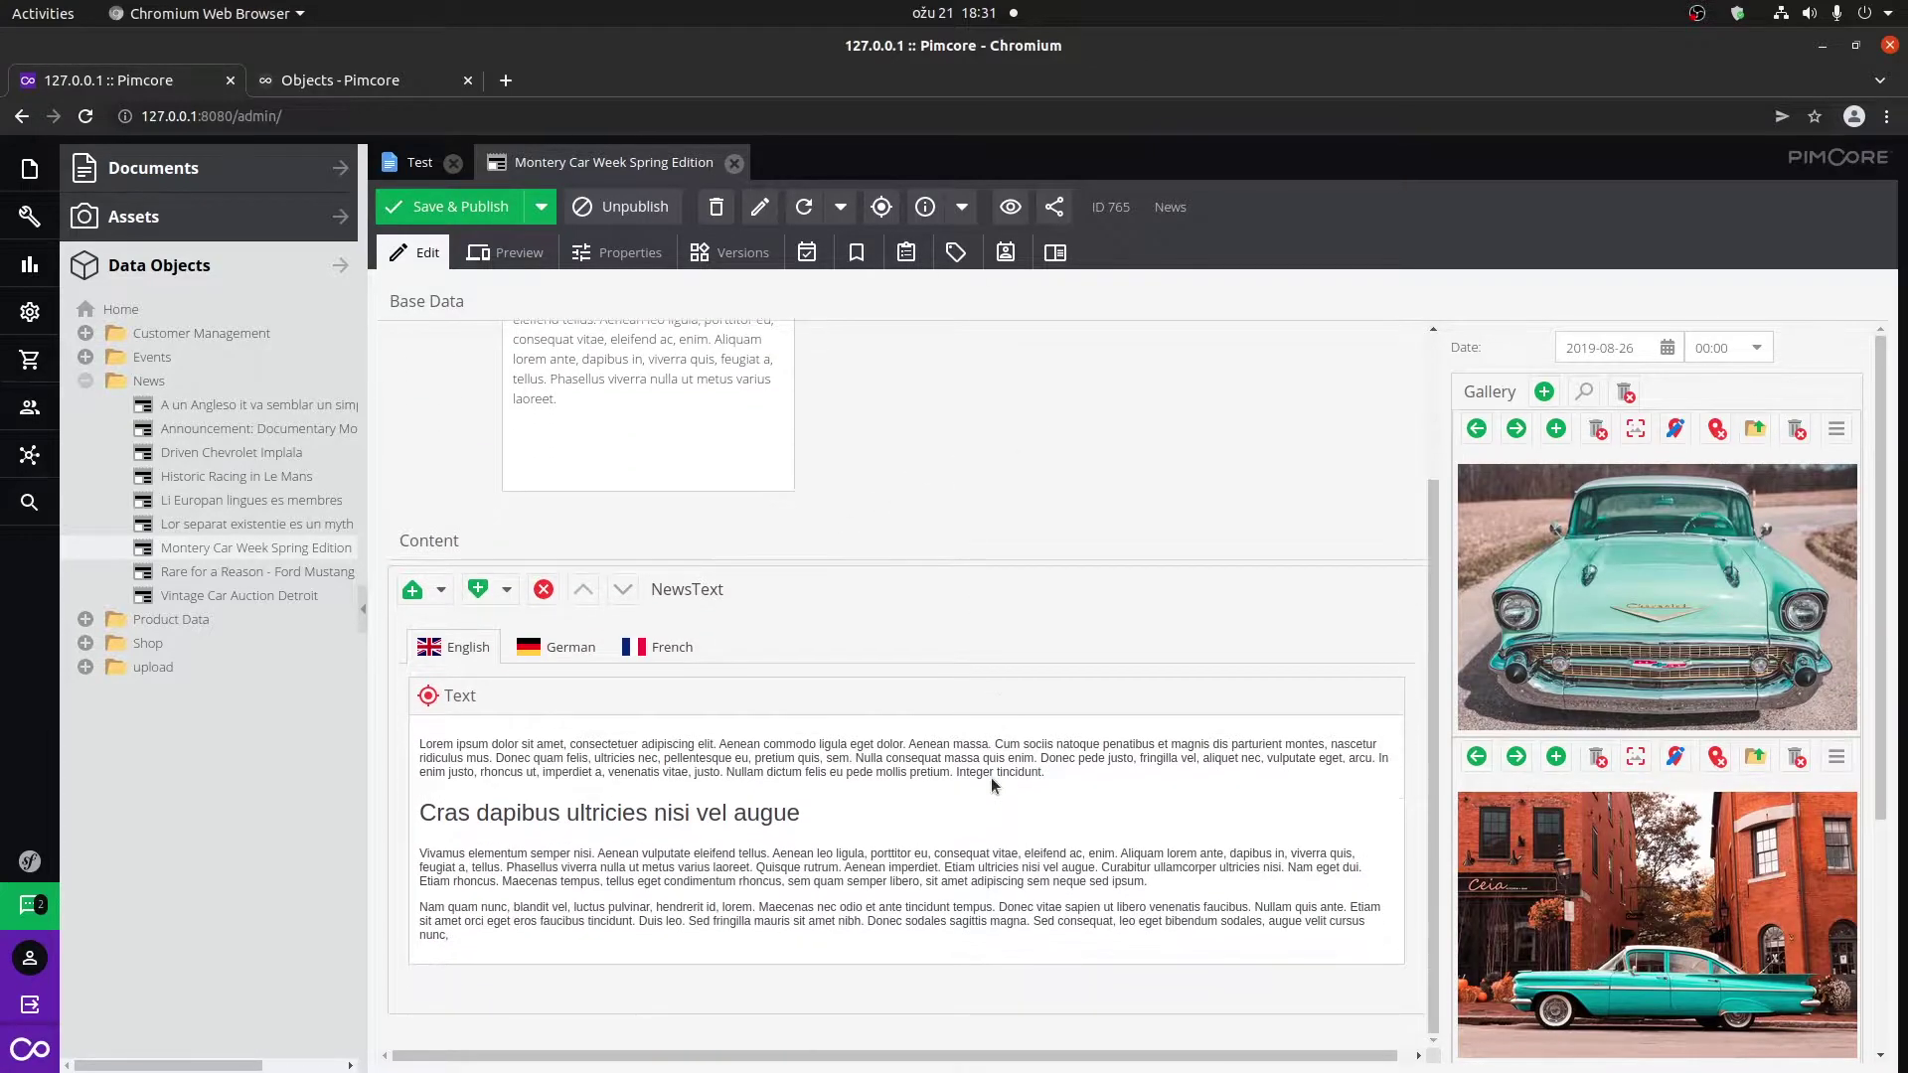
pyautogui.scroll(2, 987, 707)
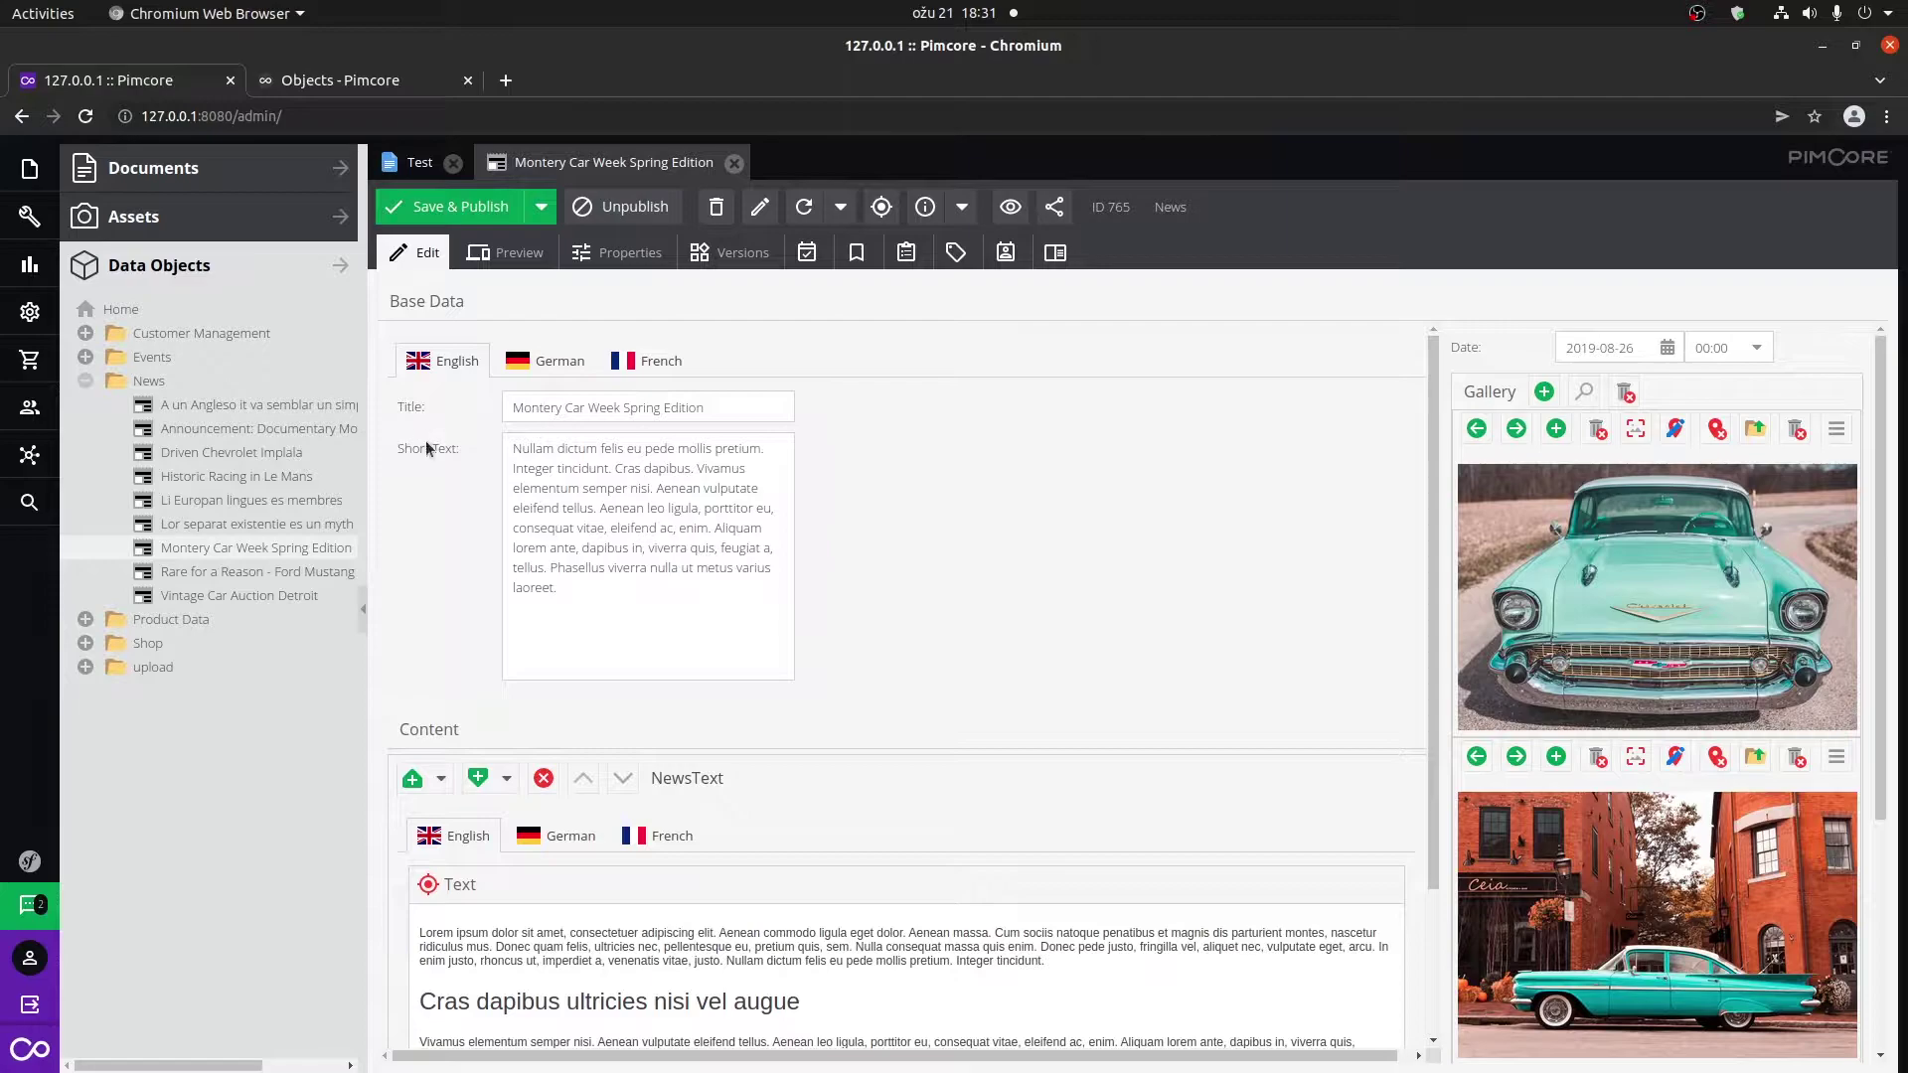
pyautogui.scroll(-2, 493, 537)
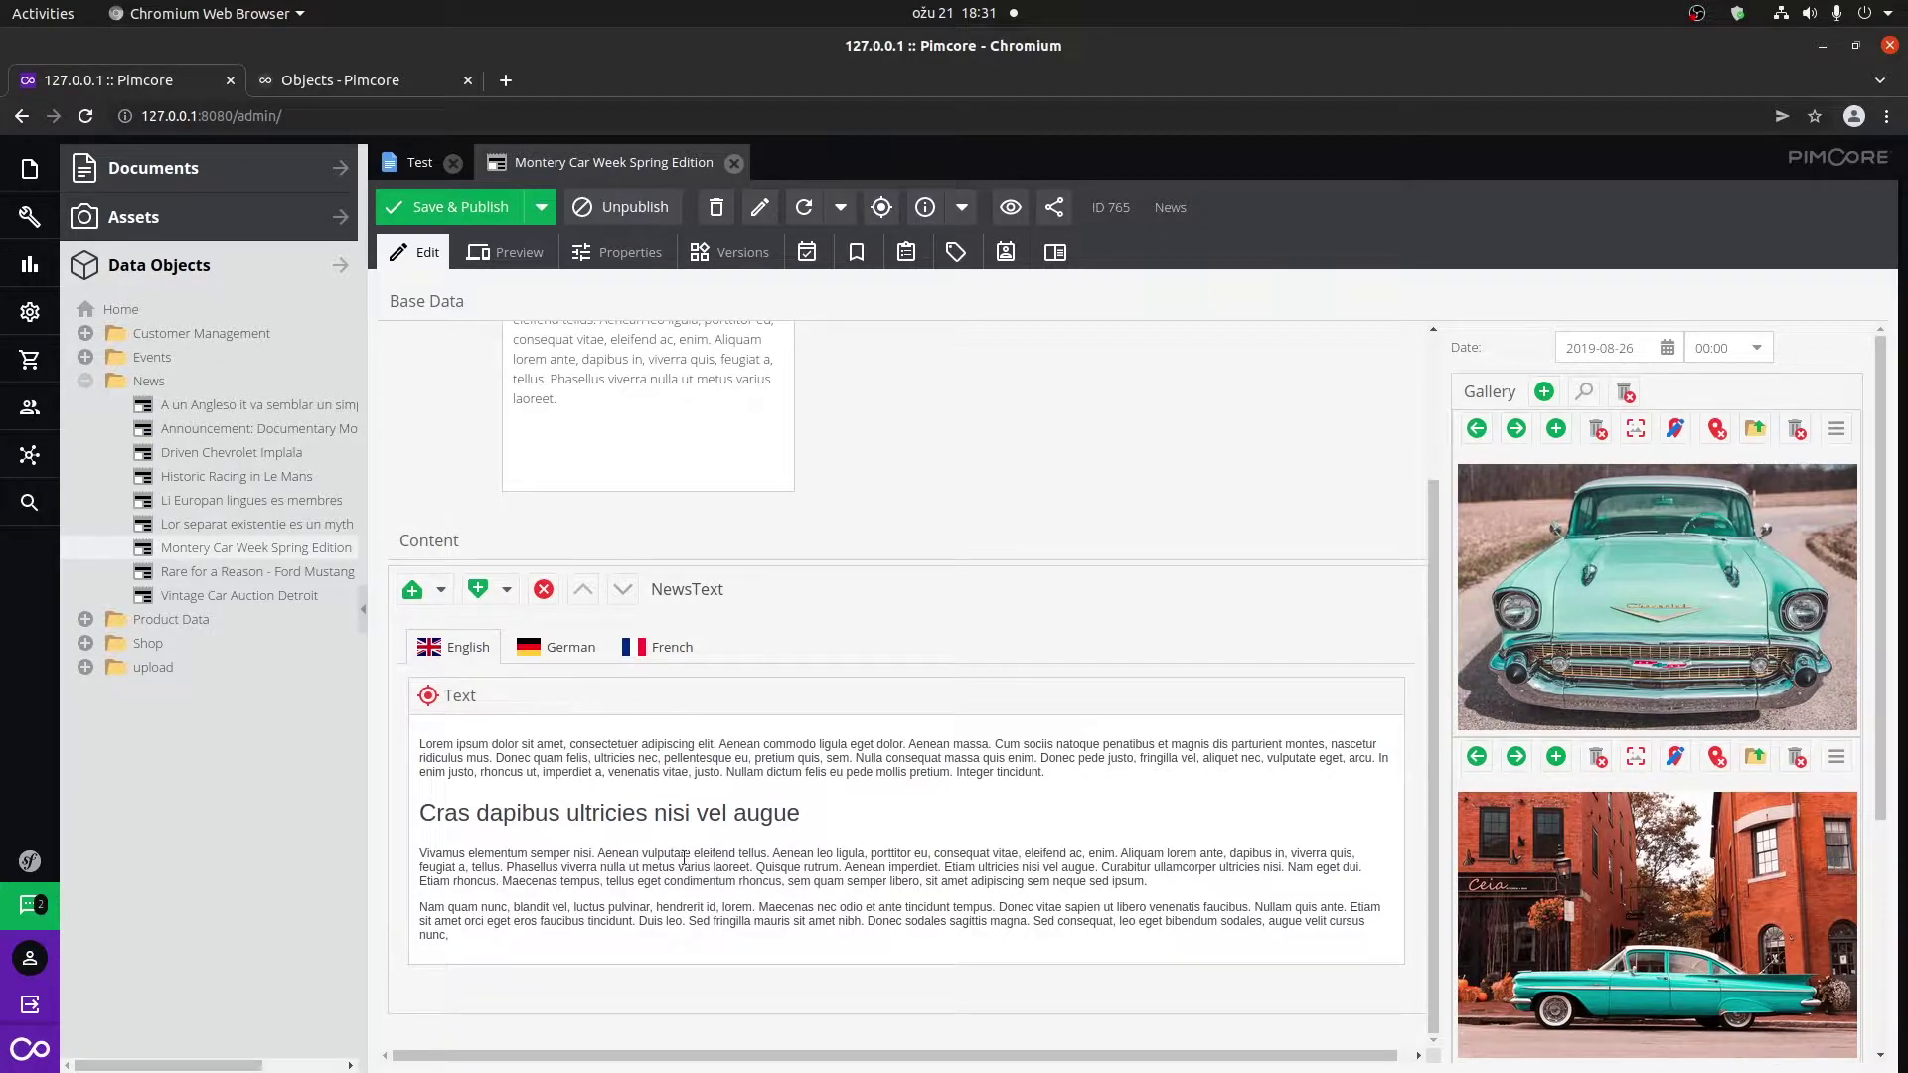
pyautogui.scroll(2, 680, 751)
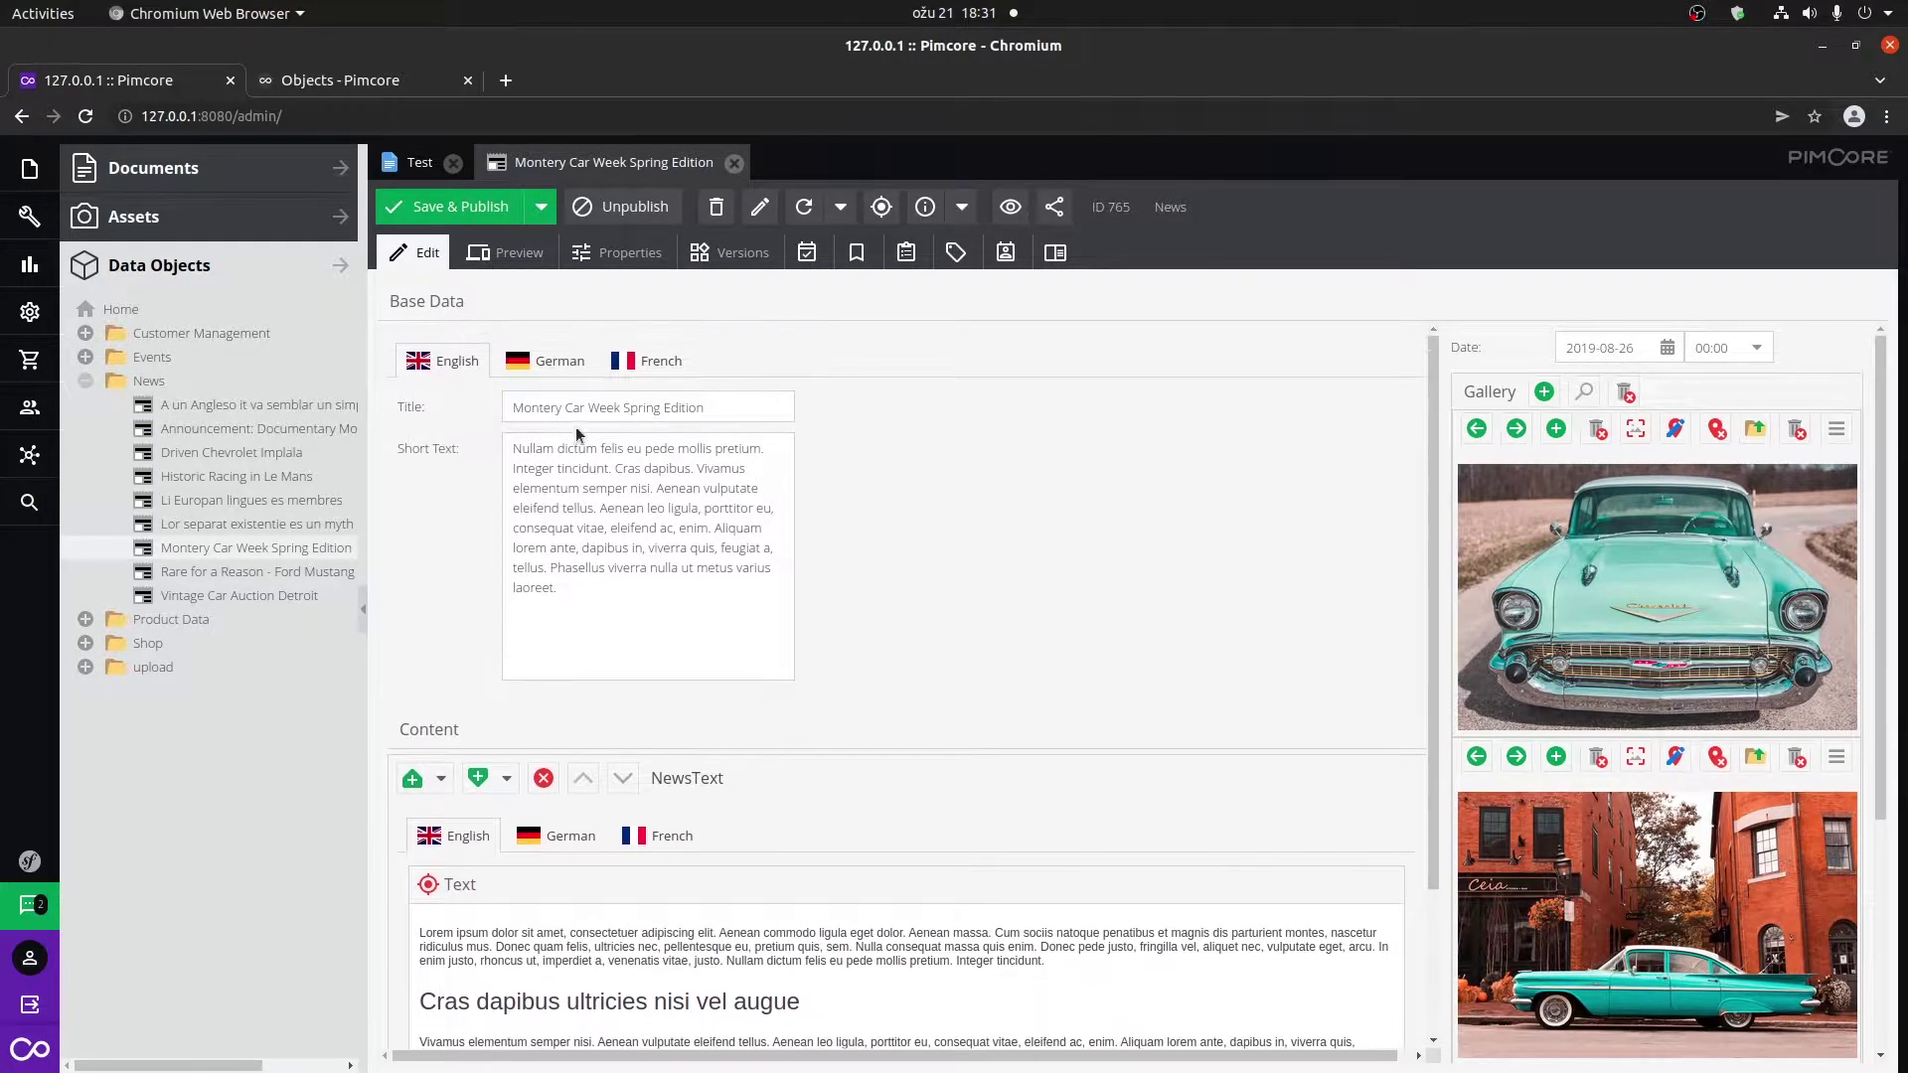
pyautogui.click(553, 370)
pyautogui.click(465, 364)
pyautogui.click(561, 362)
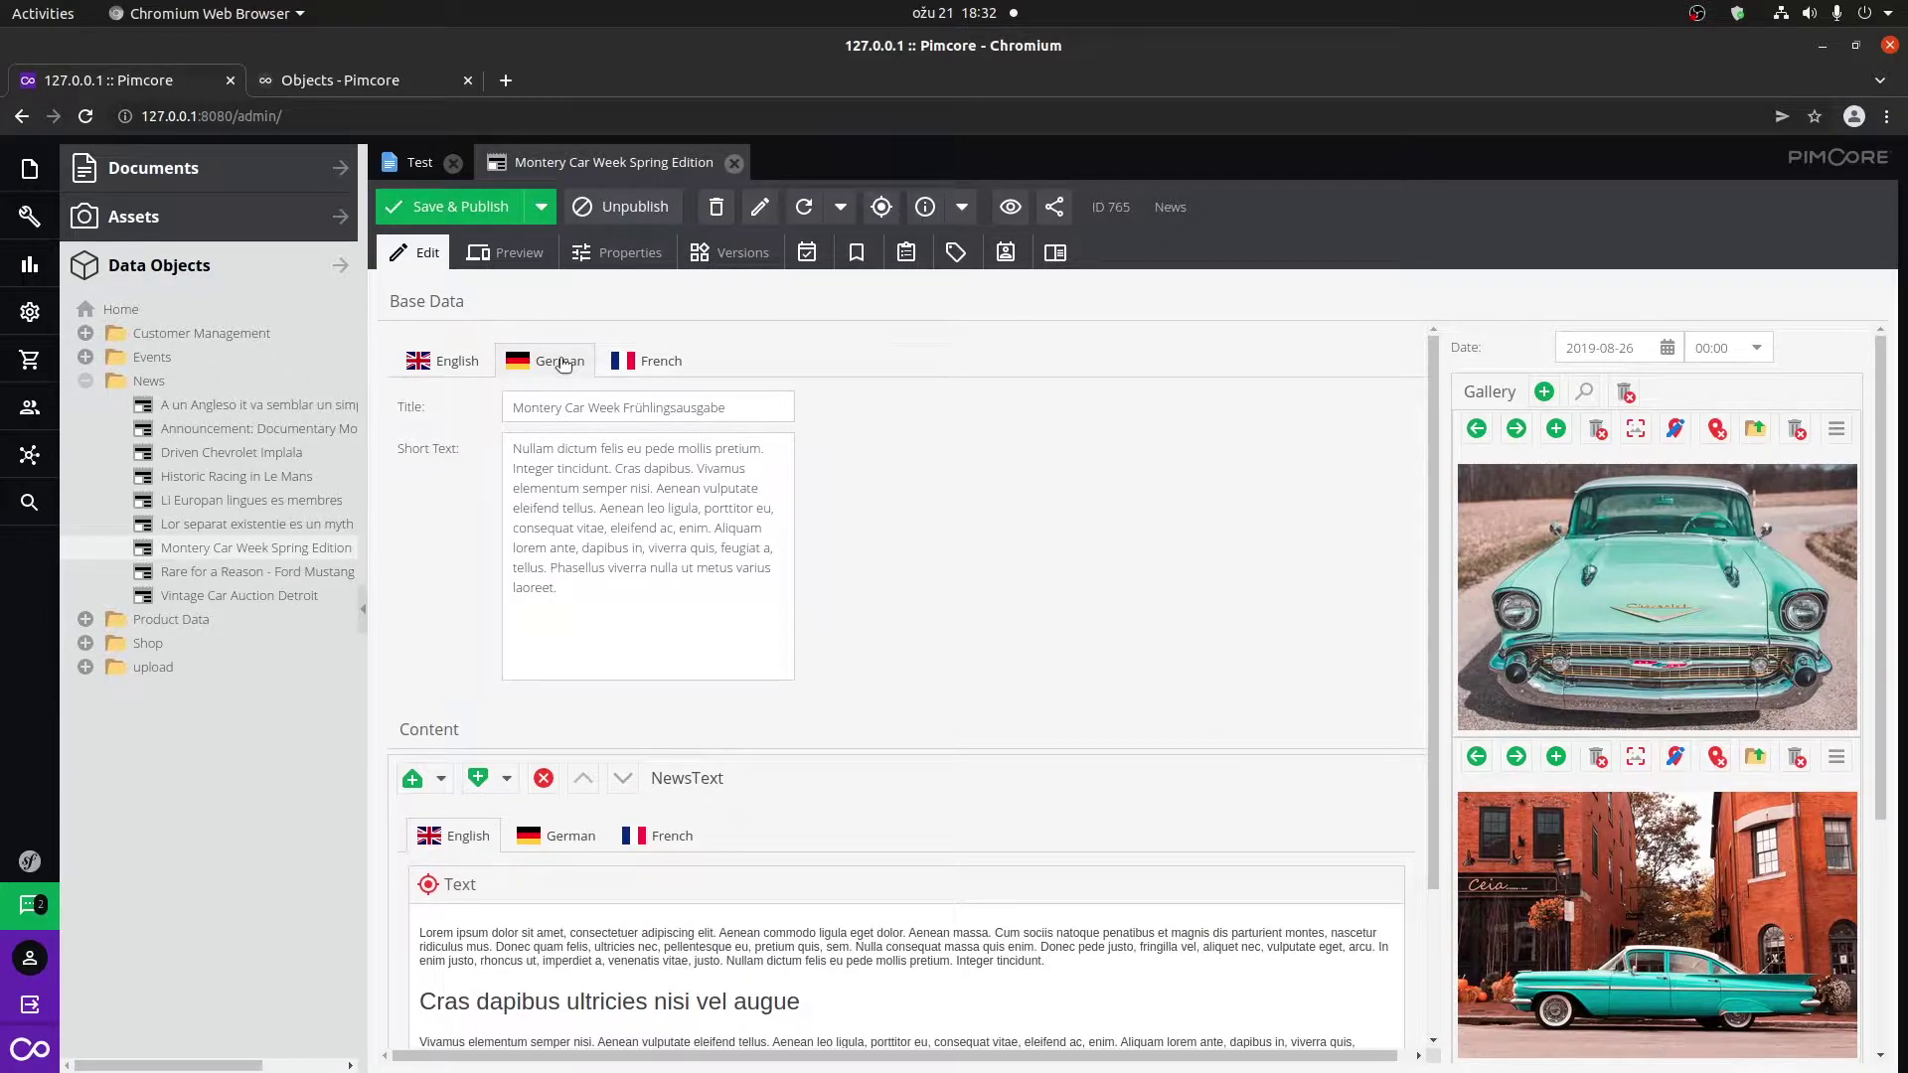
# Open the front-end preview of the news object and inspect its English title.
pyautogui.click(1015, 211)
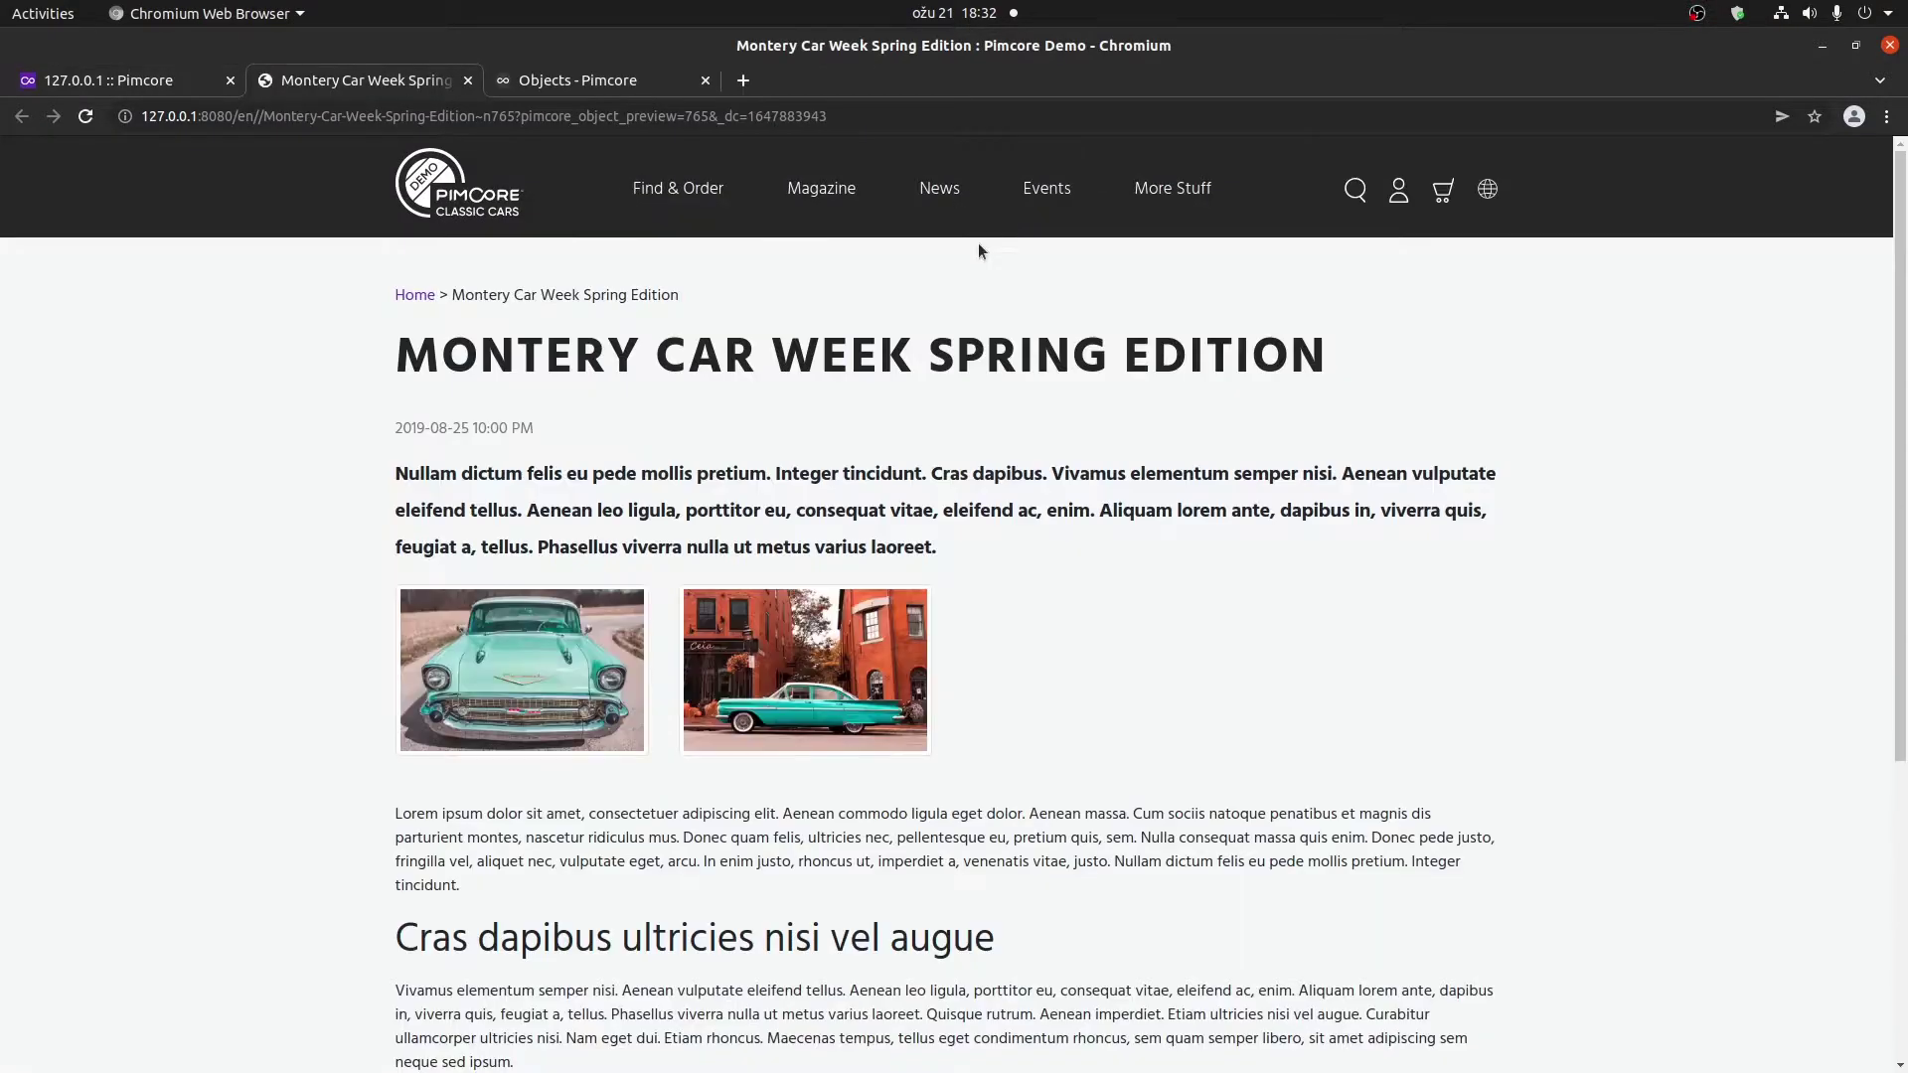
pyautogui.hotkey('ctrl', 'shift', 'Tab')
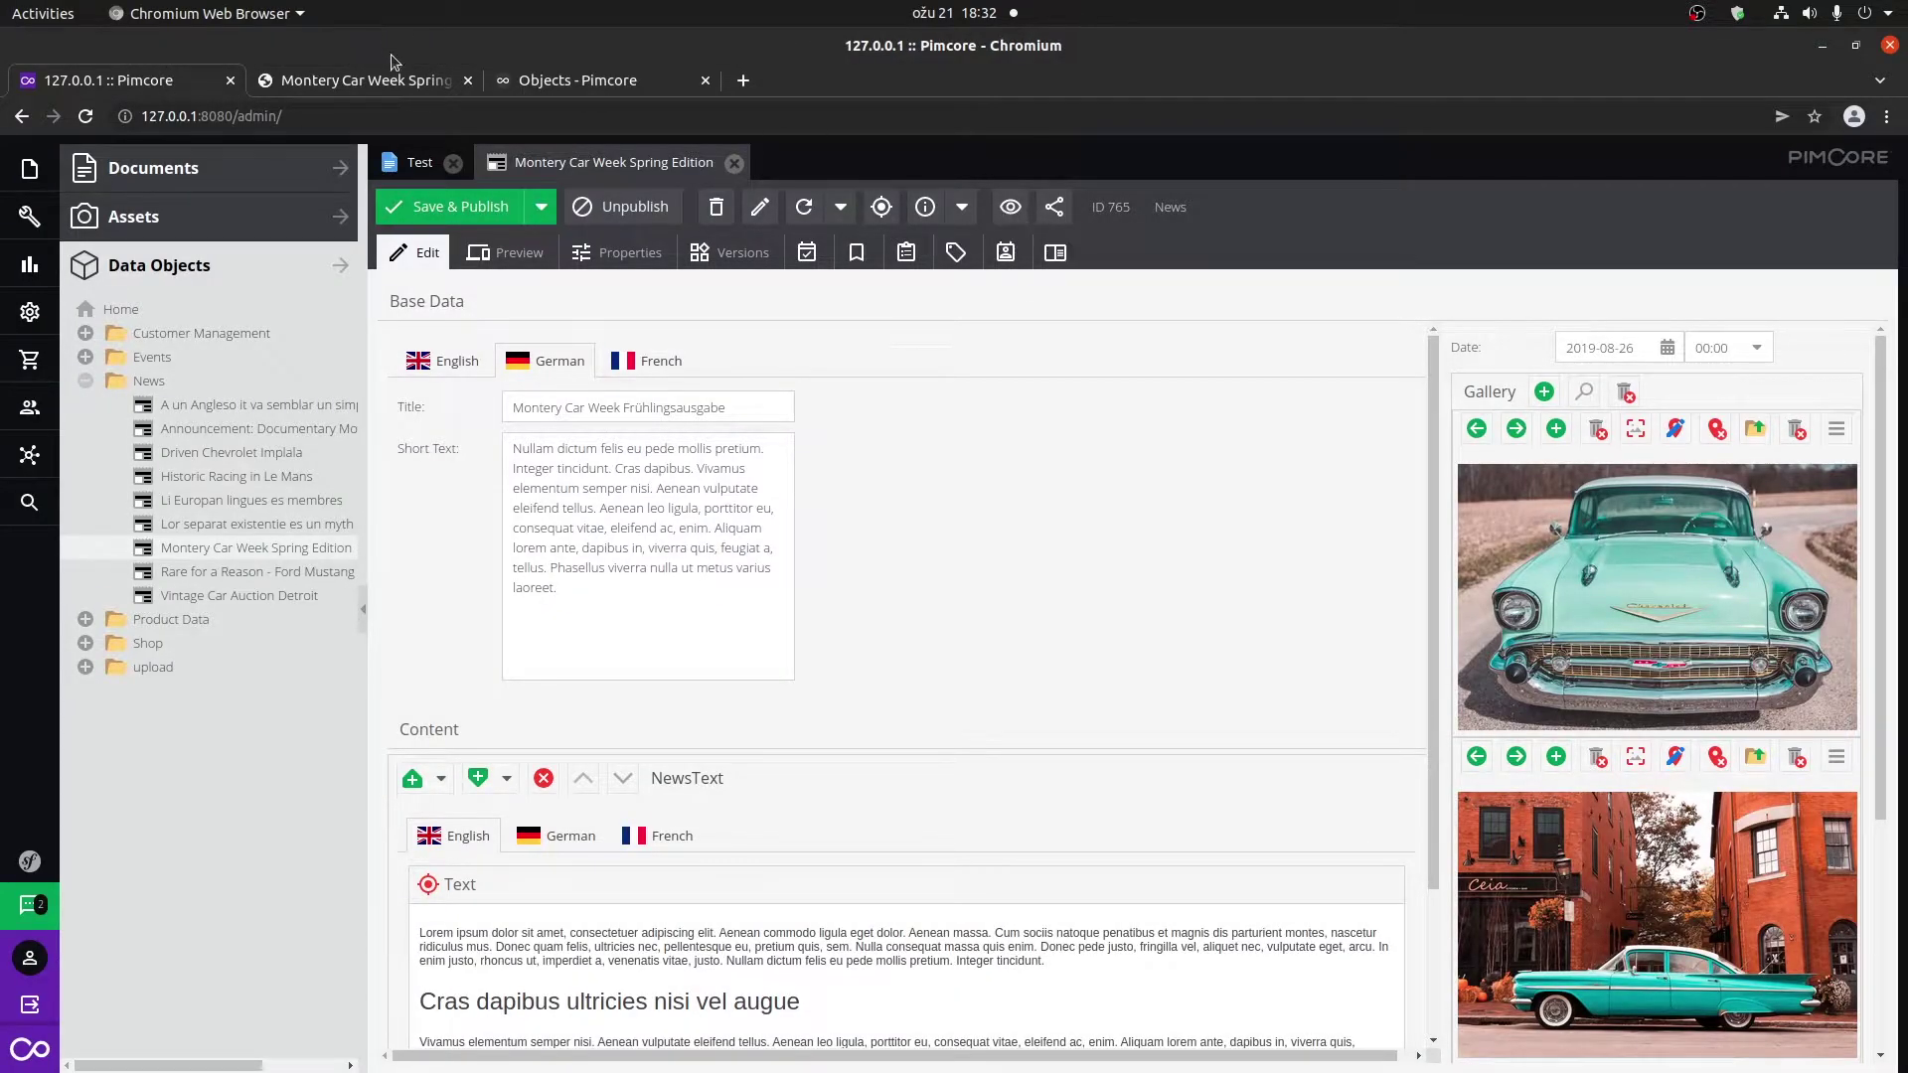
pyautogui.click(364, 85)
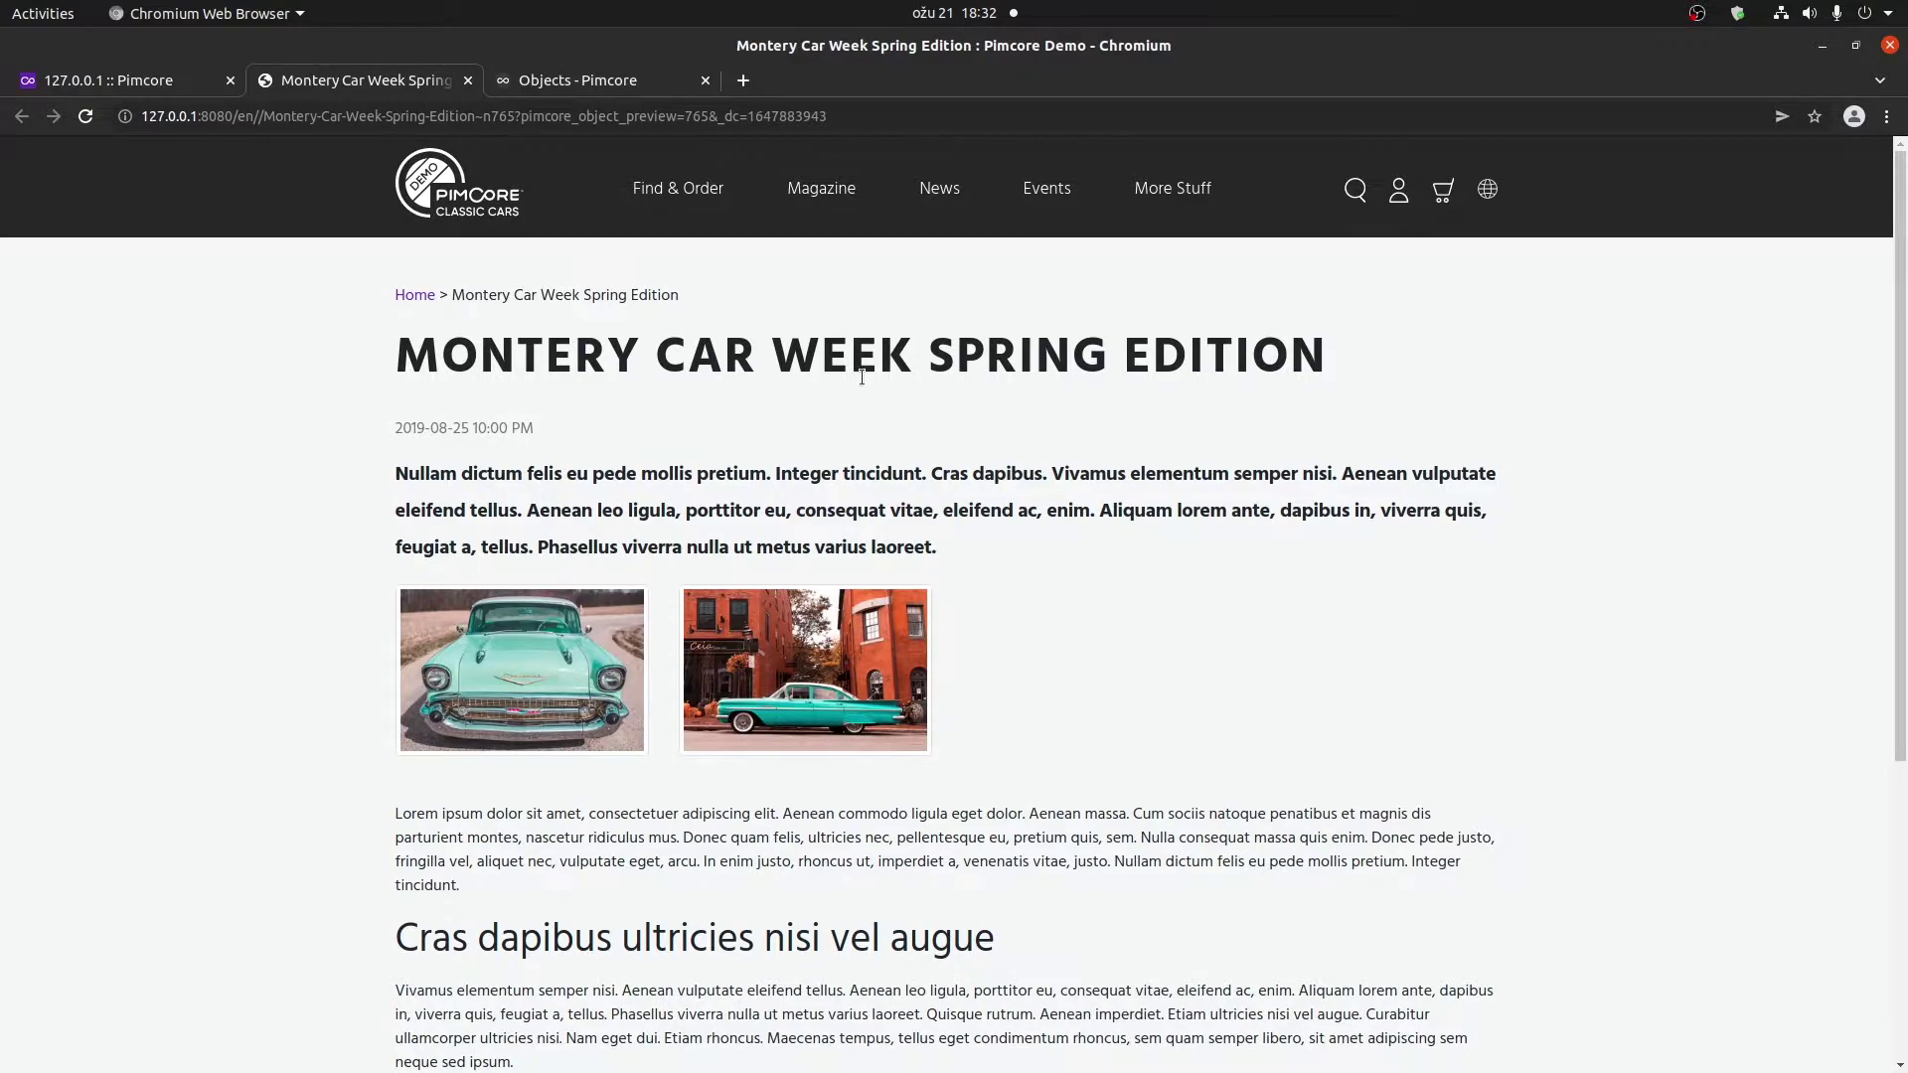
pyautogui.moveTo(400, 356); pyautogui.dragTo(1364, 359)
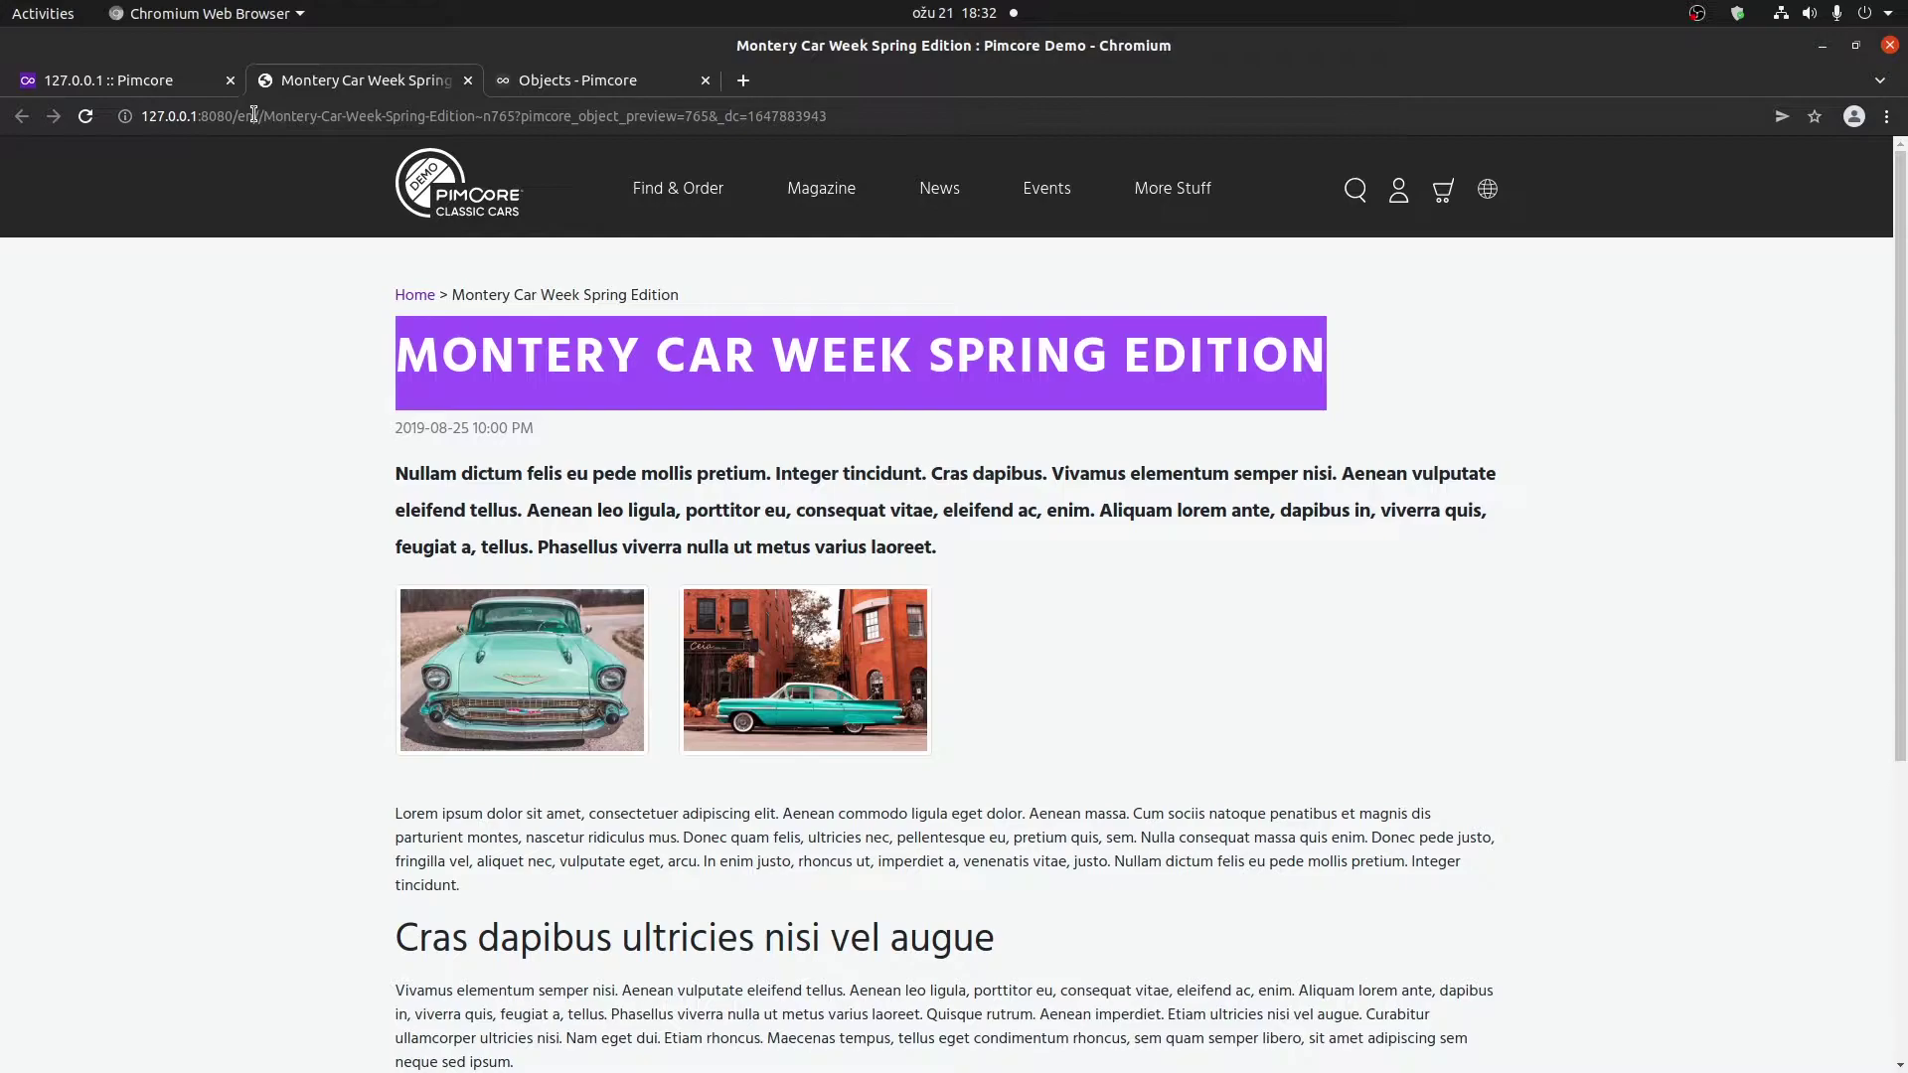
# Load the German version of the article preview by setting the URL's language code to de, and check its title.
pyautogui.moveTo(254, 115); pyautogui.dragTo(243, 120)
pyautogui.write('de')
pyautogui.press('Return')
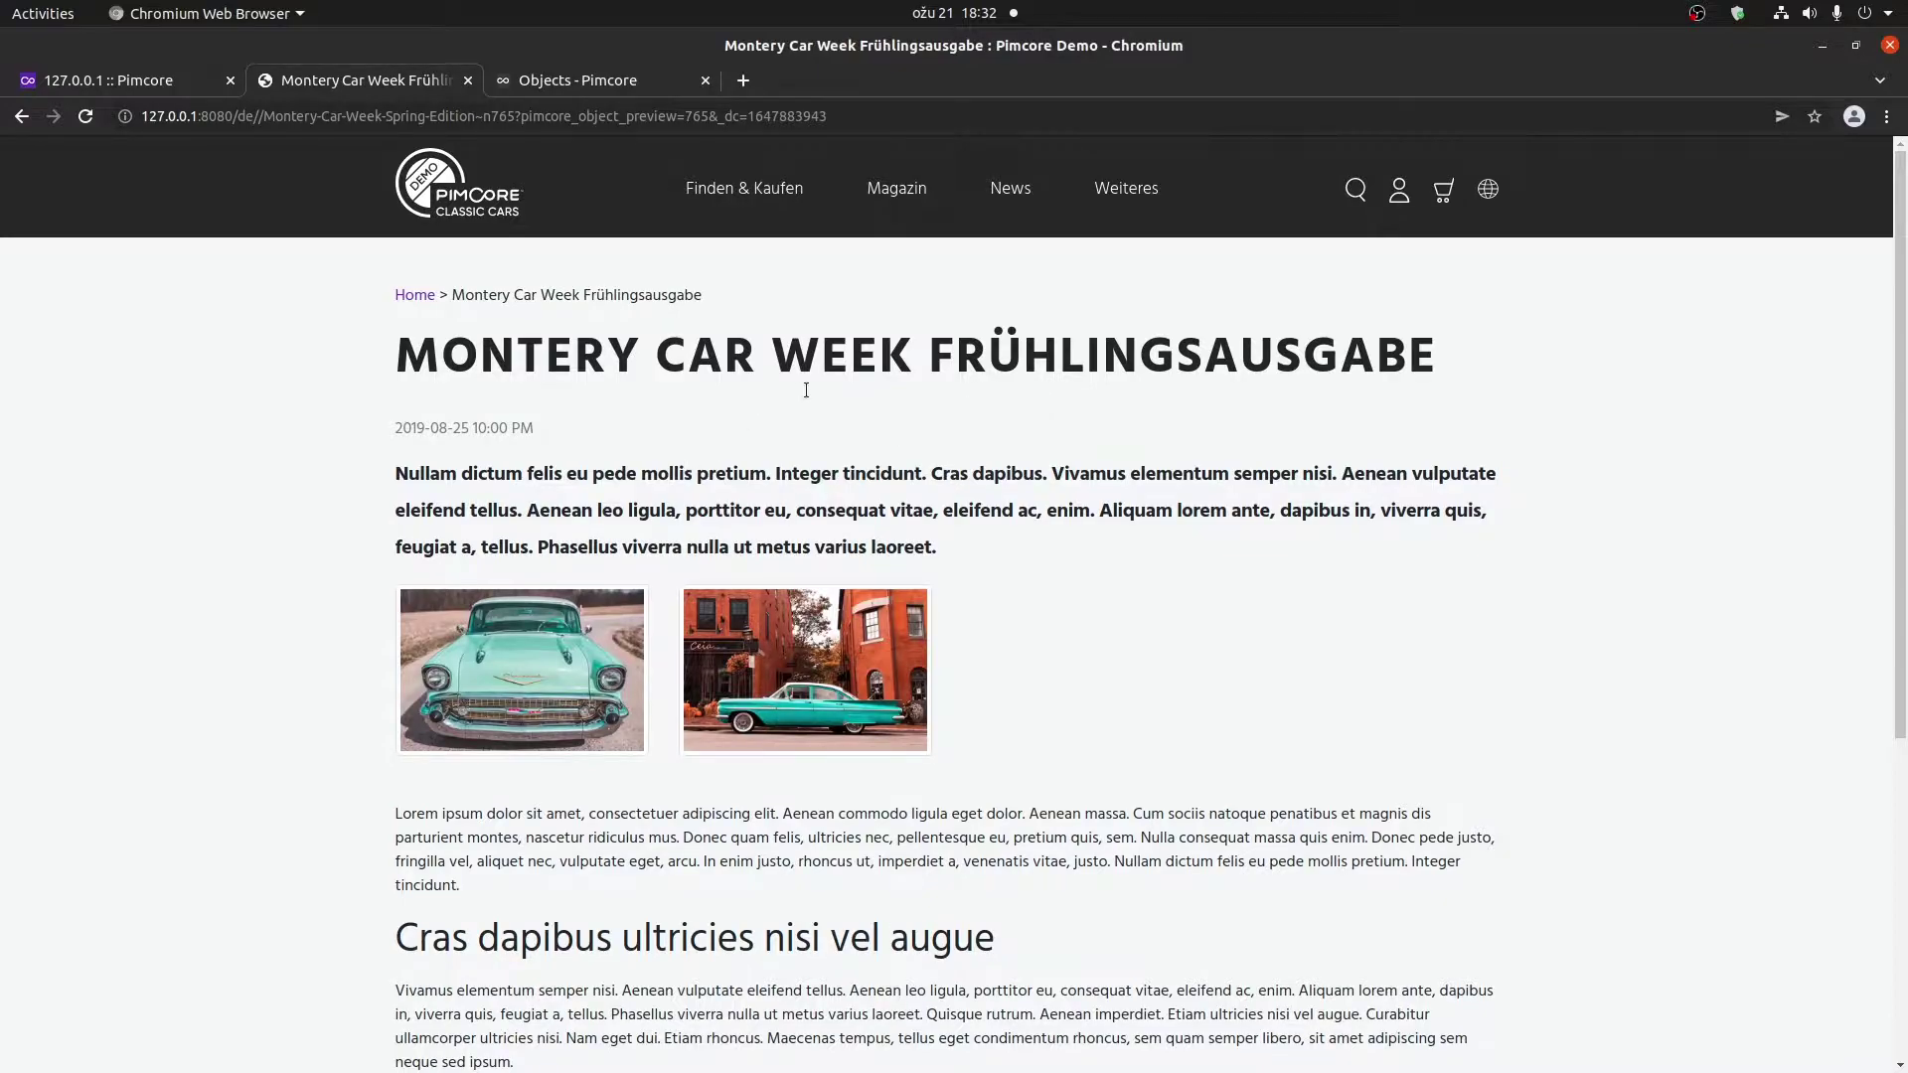
pyautogui.tripleClick(946, 367)
pyautogui.click(917, 370)
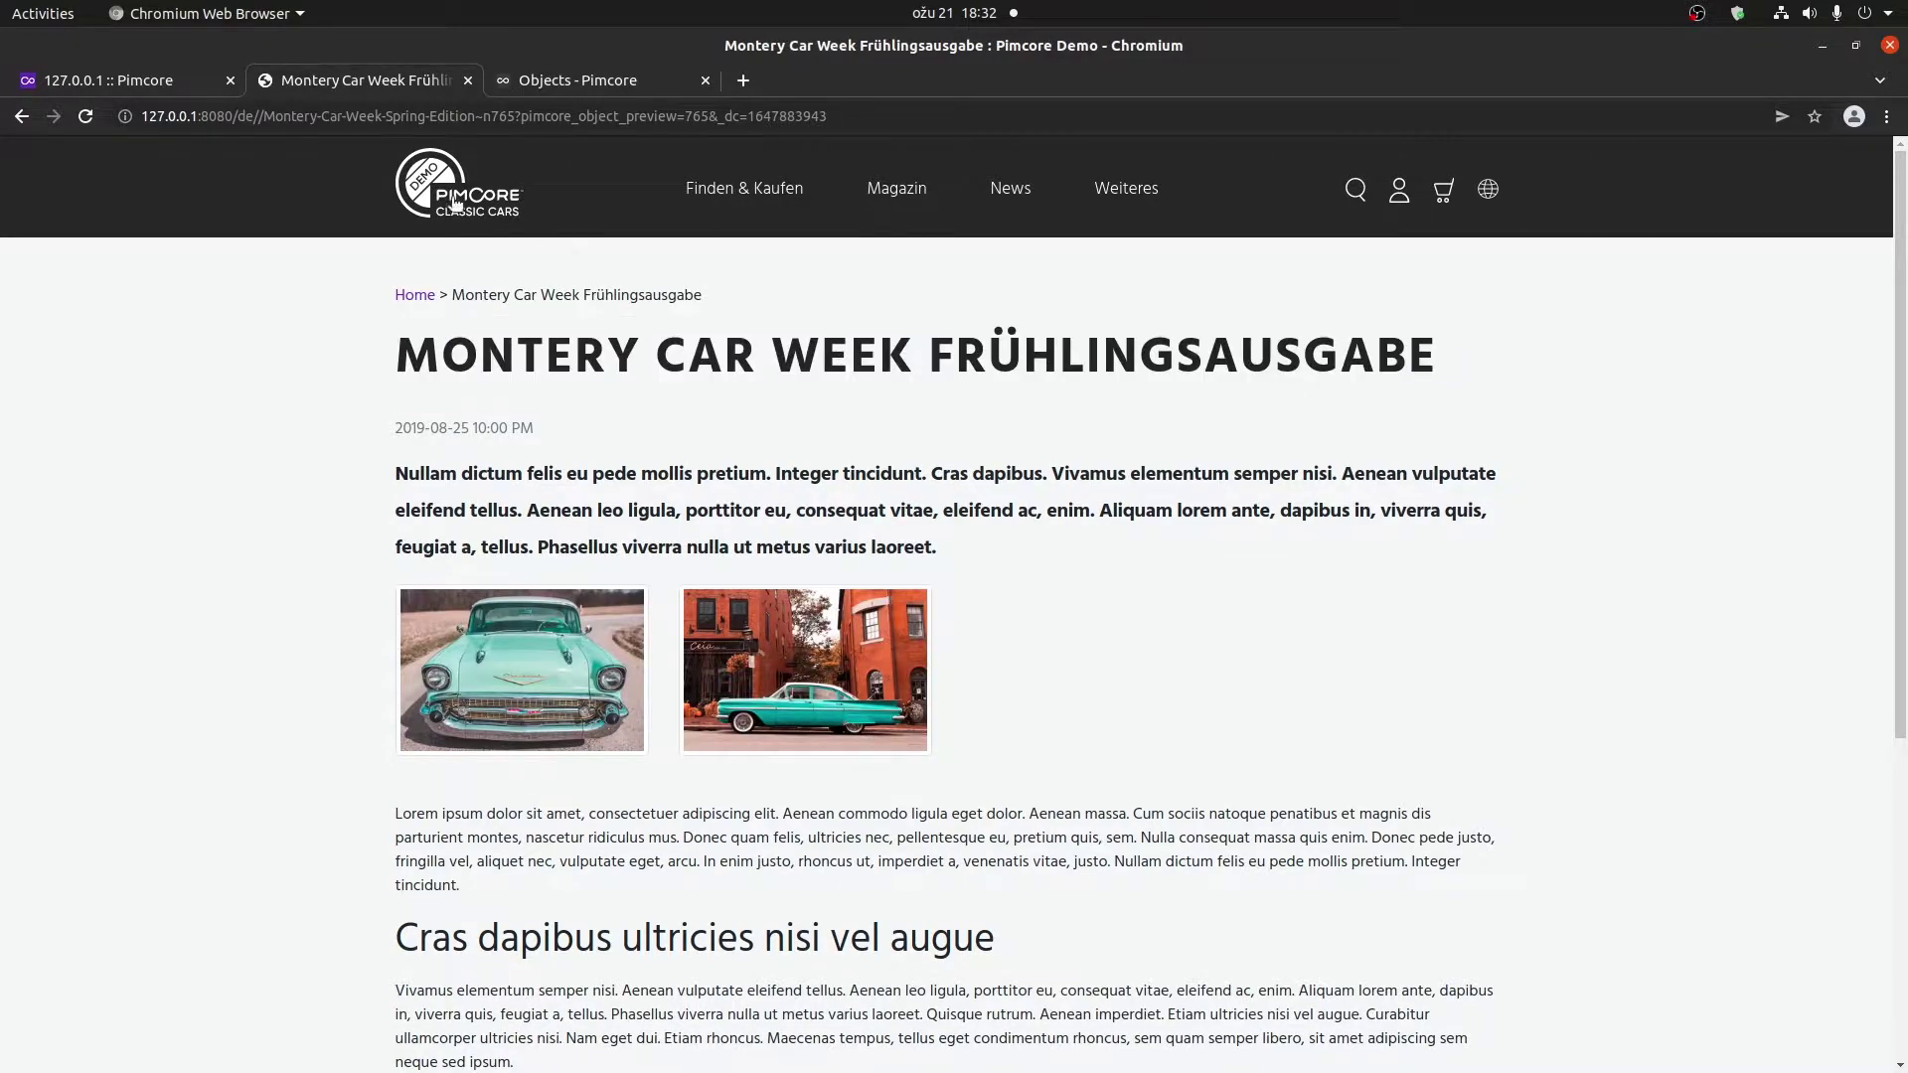
# Return the article preview to English by setting the URL's language code to en.
pyautogui.click(247, 115)
pyautogui.doubleClick(247, 116)
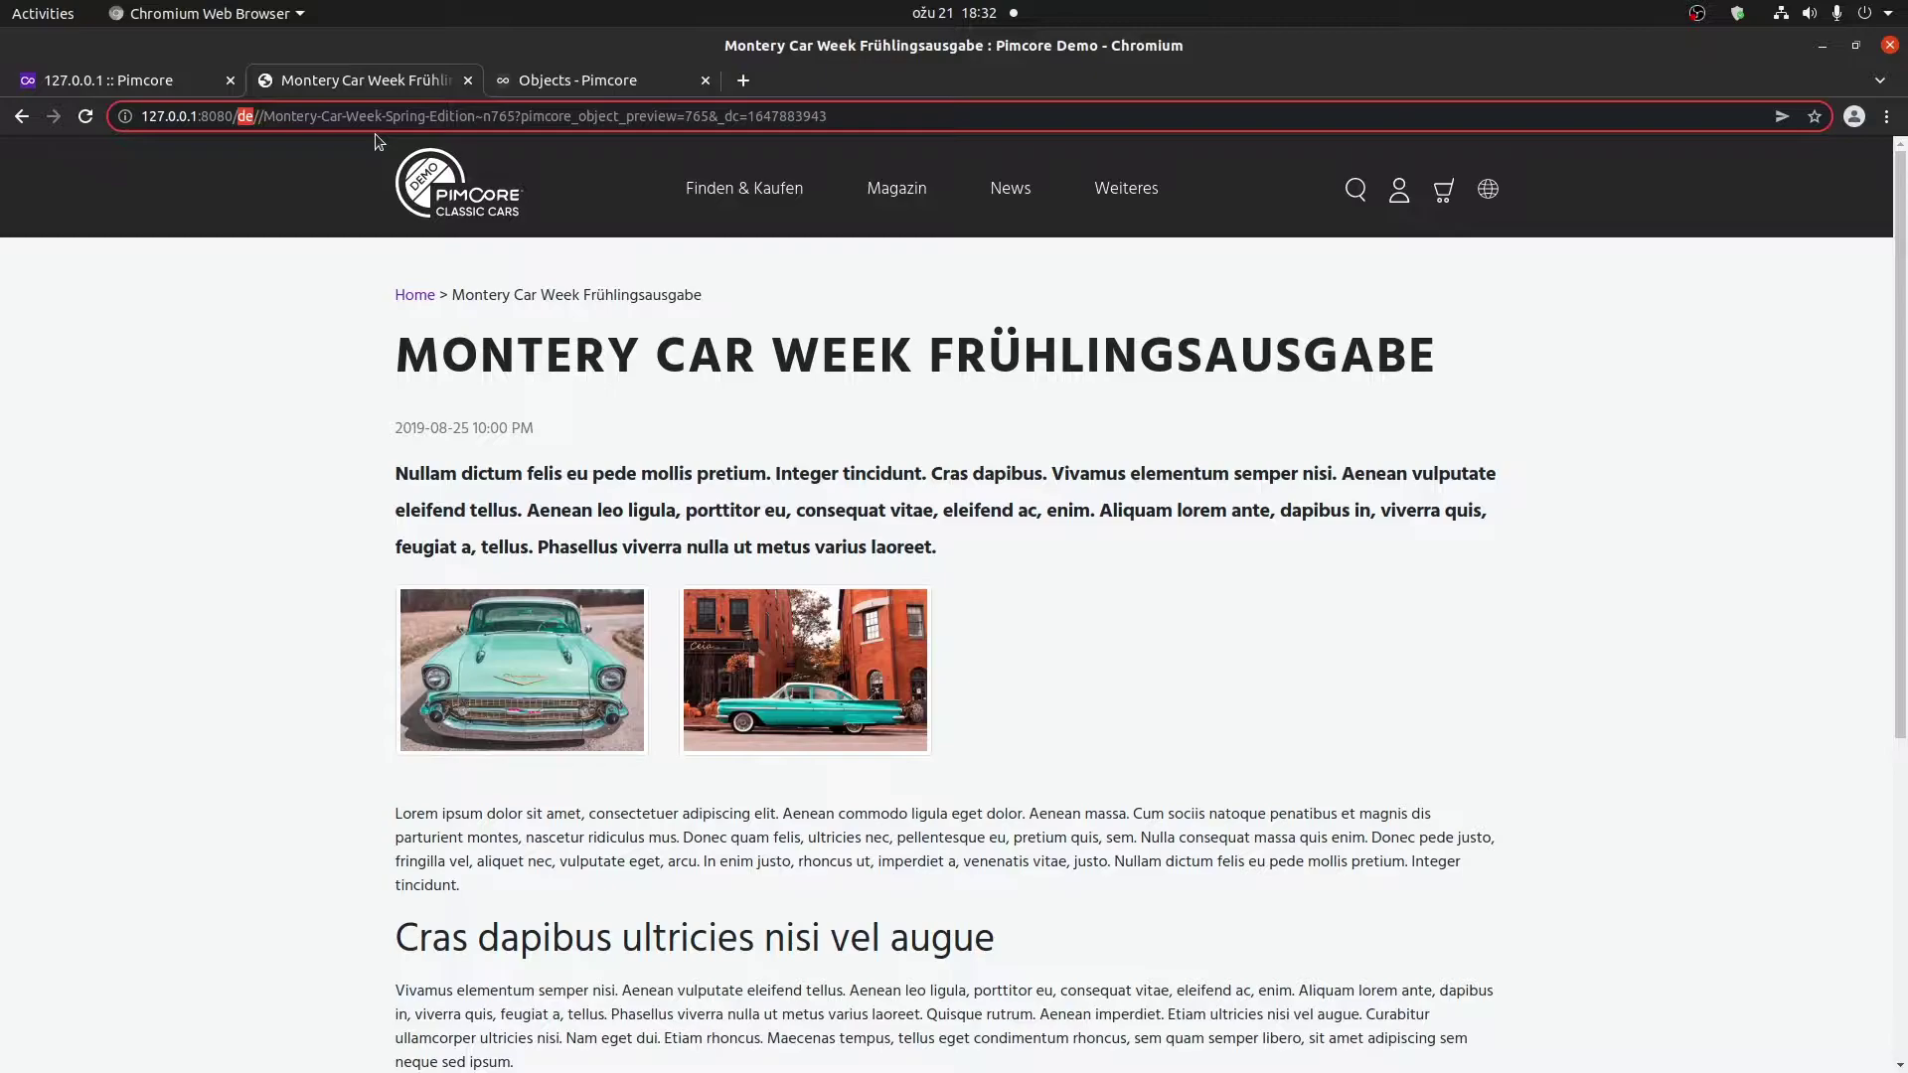
pyautogui.write('en')
pyautogui.press('Return')
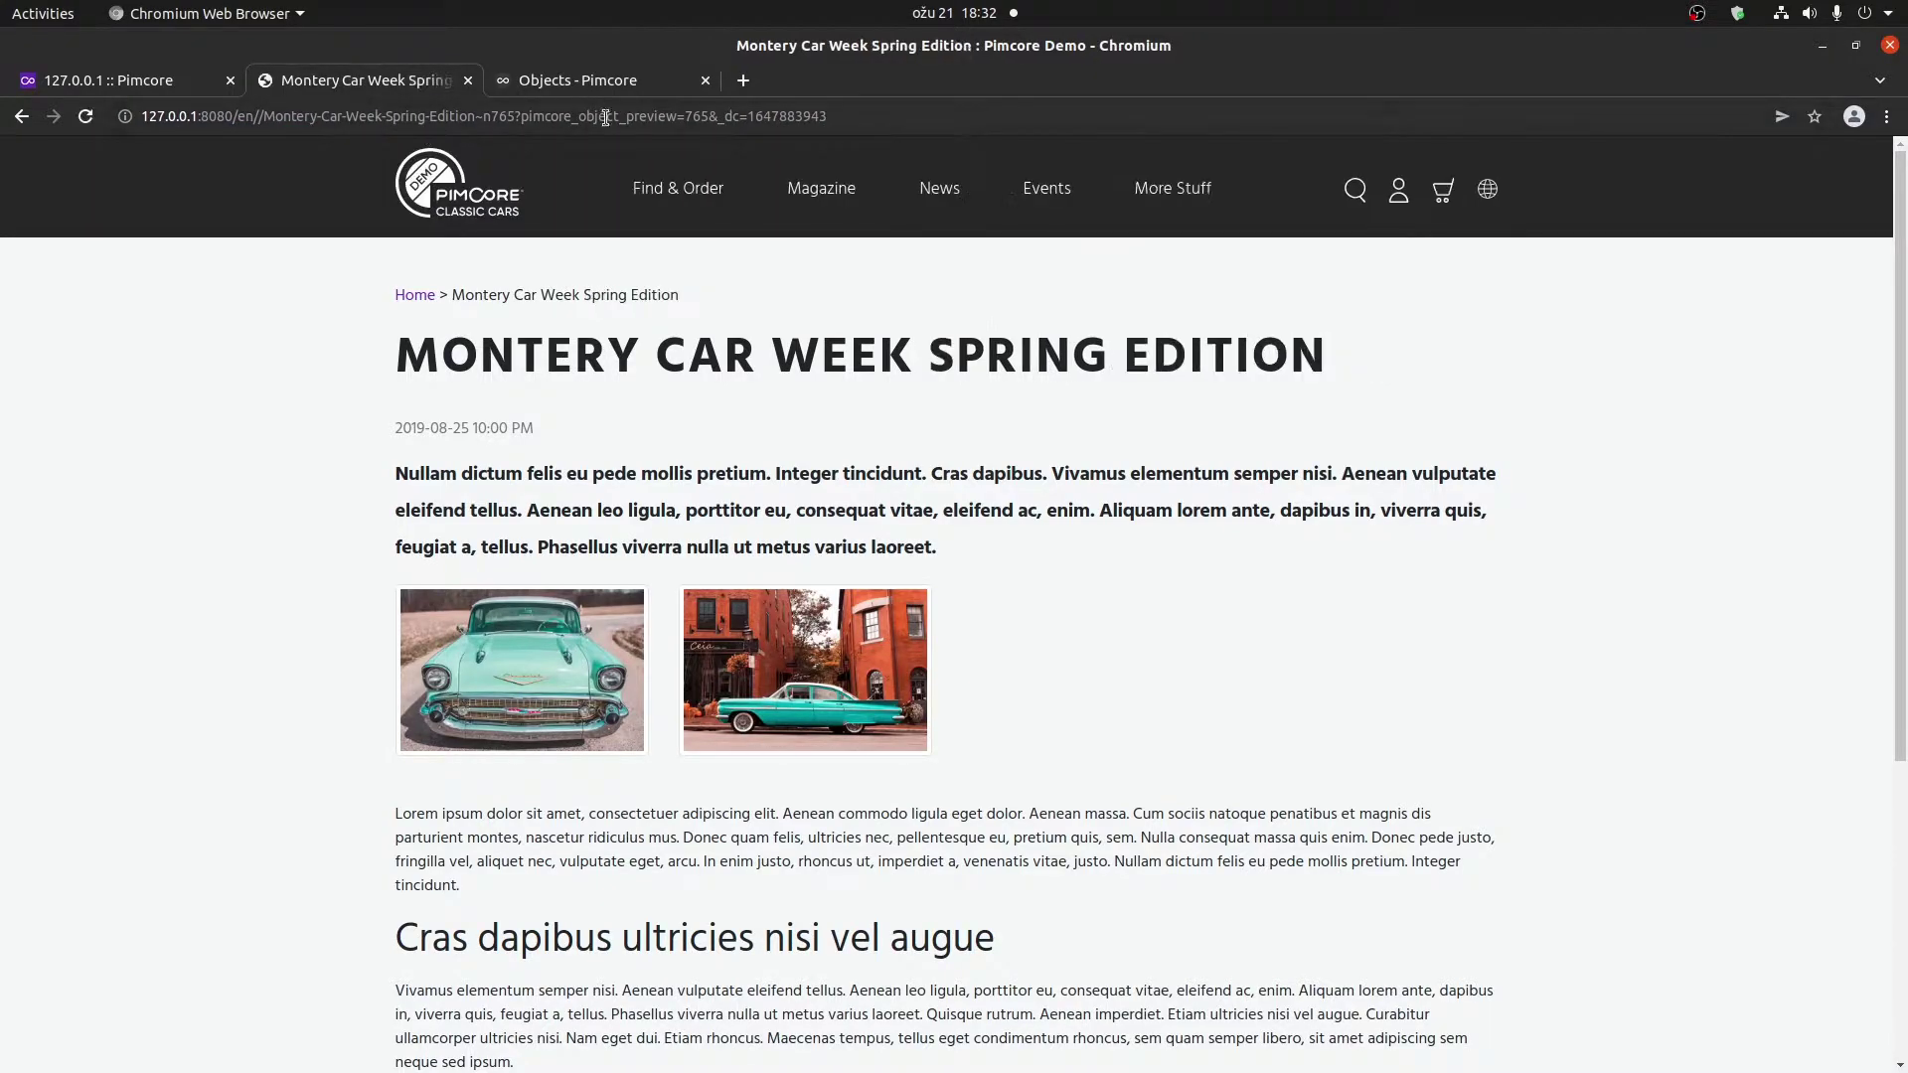
# View the article's two gallery images enlarged and close the image viewer.
pyautogui.scroll(-1, 1202, 521)
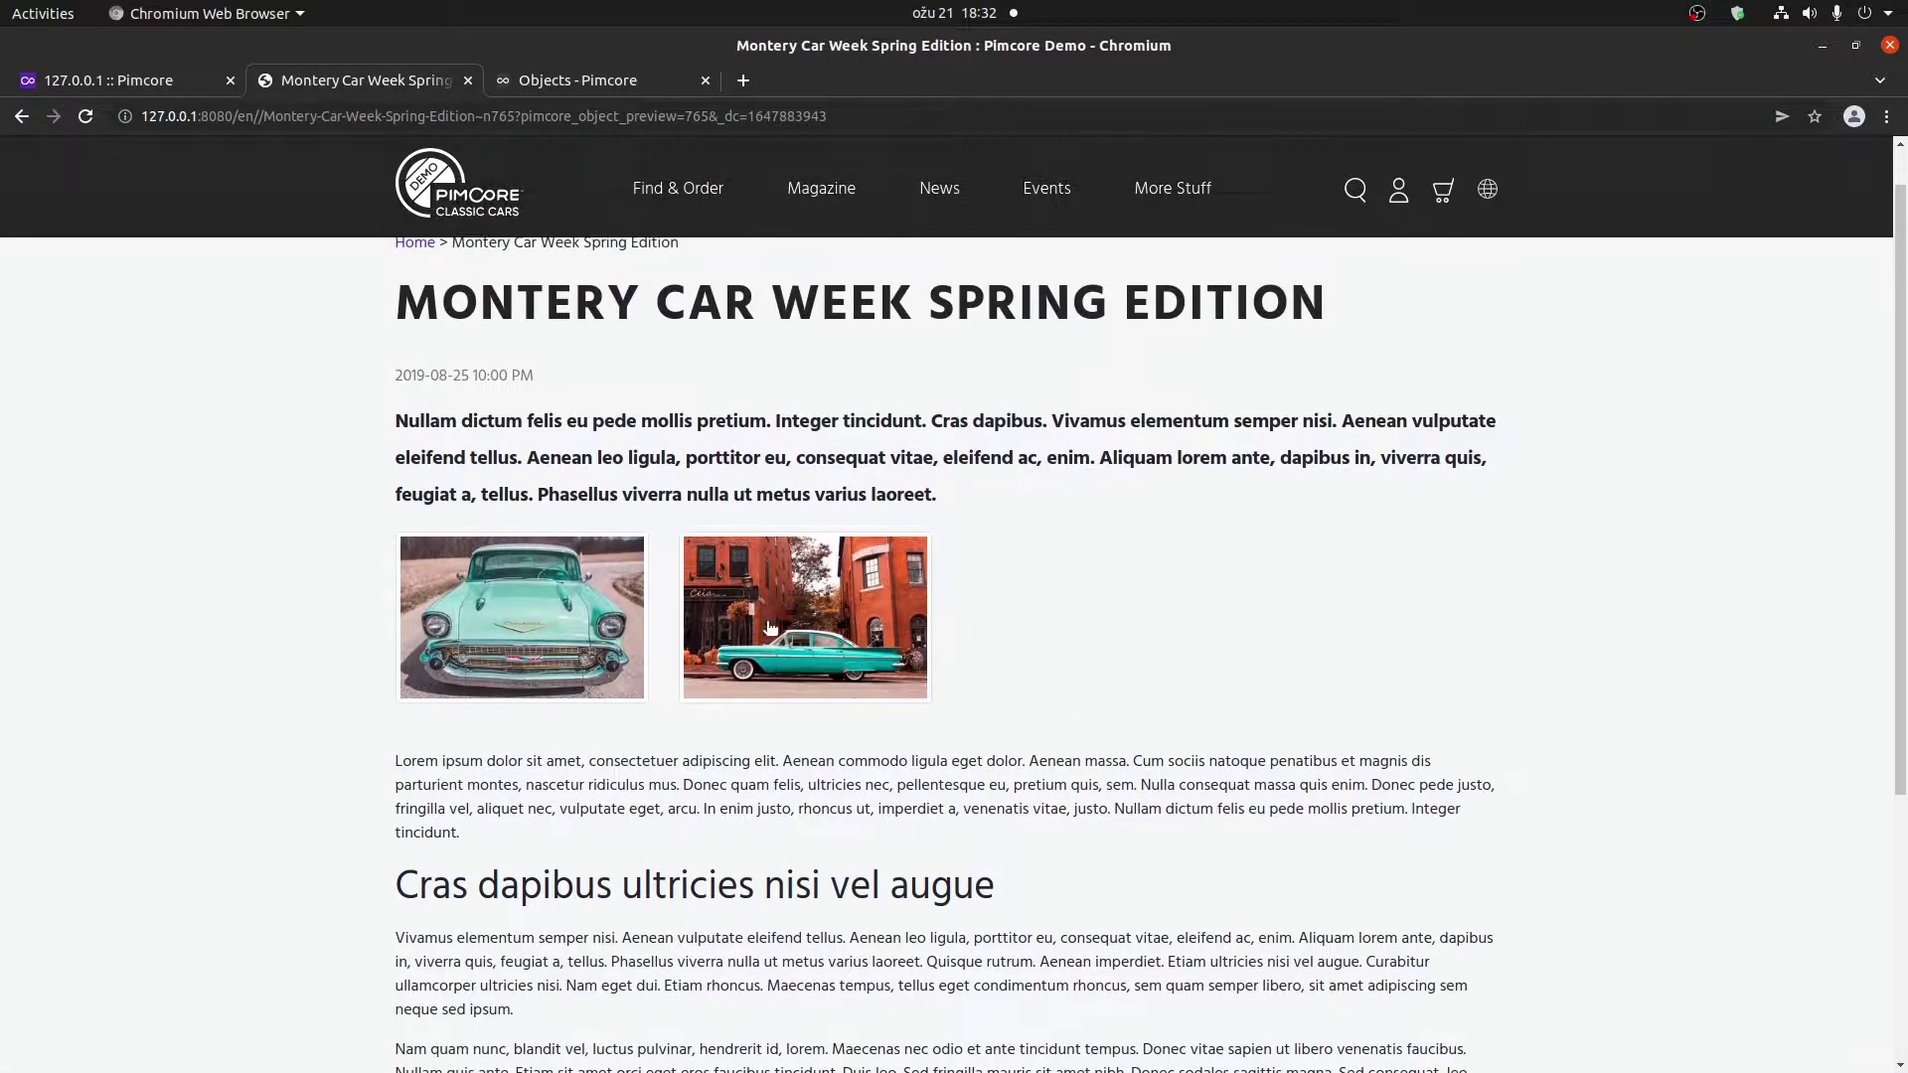
pyautogui.click(531, 601)
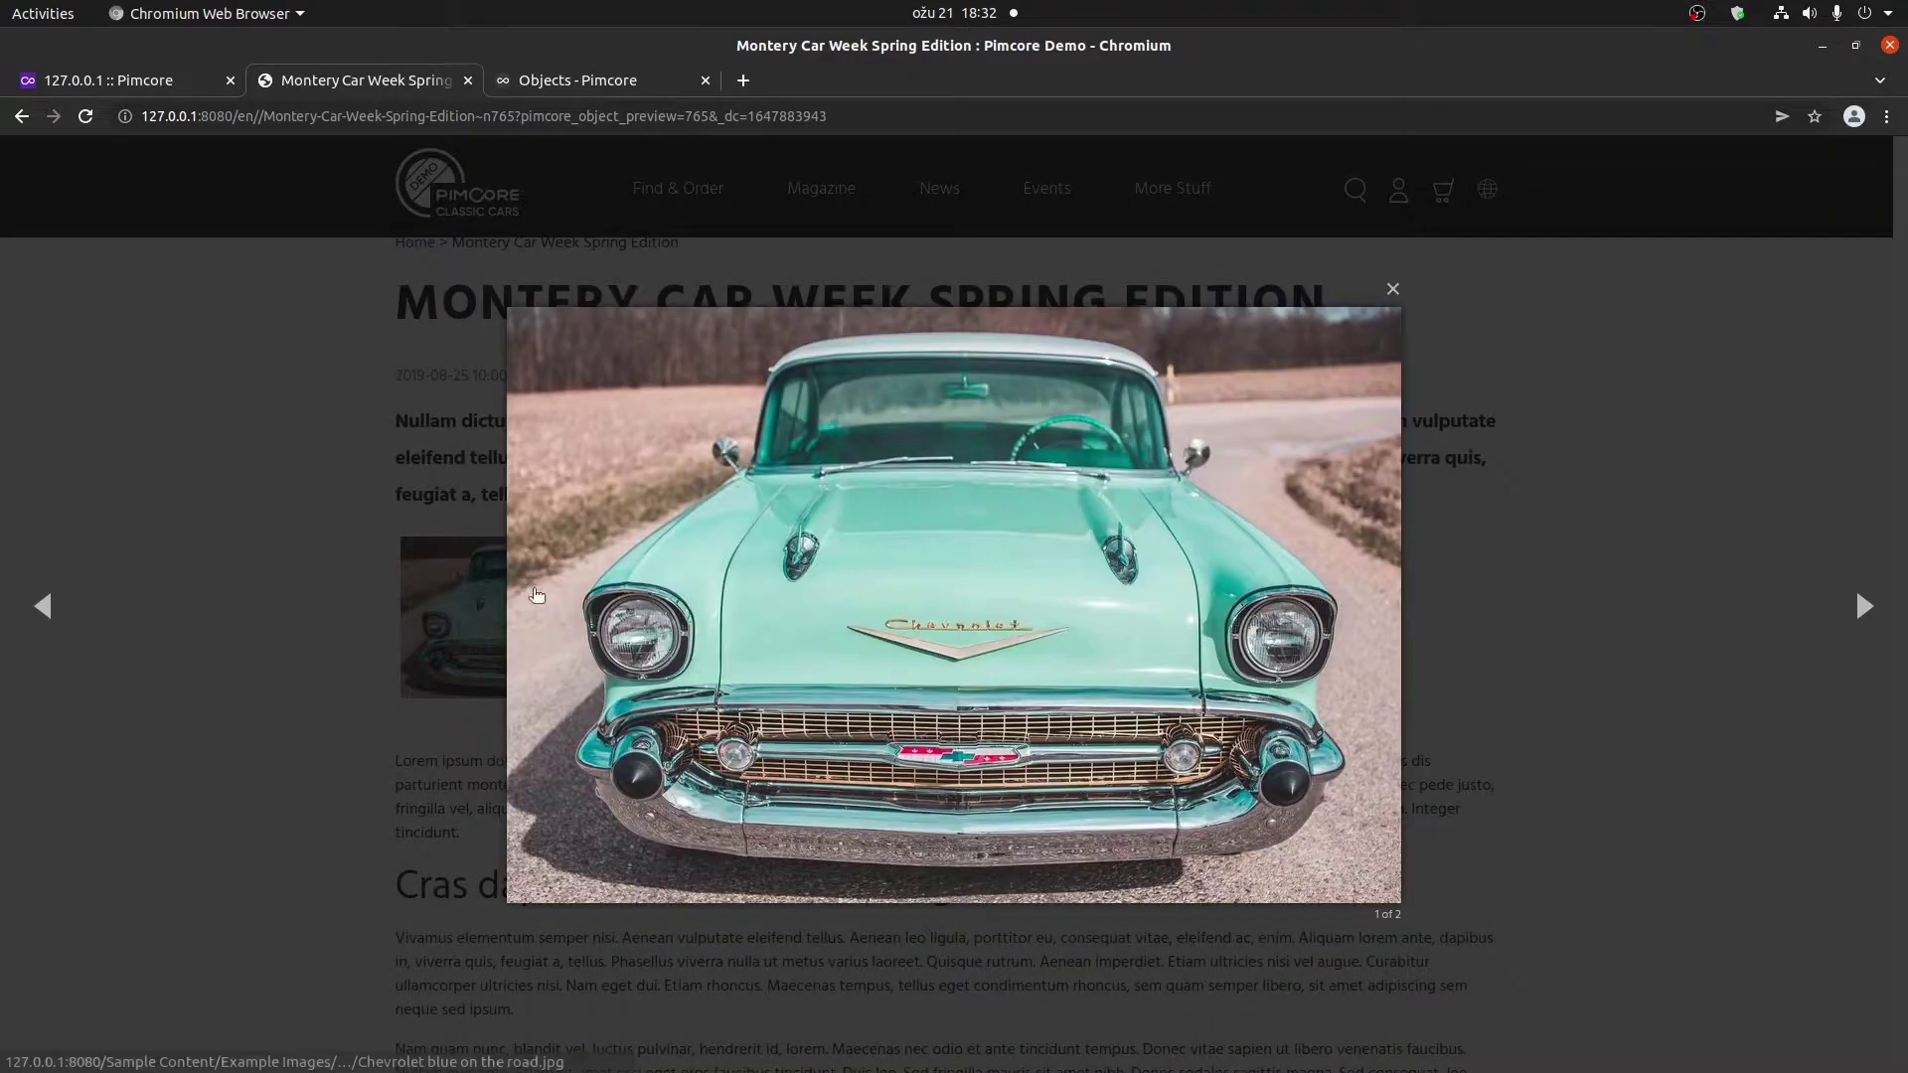
pyautogui.click(1850, 604)
pyautogui.click(1697, 403)
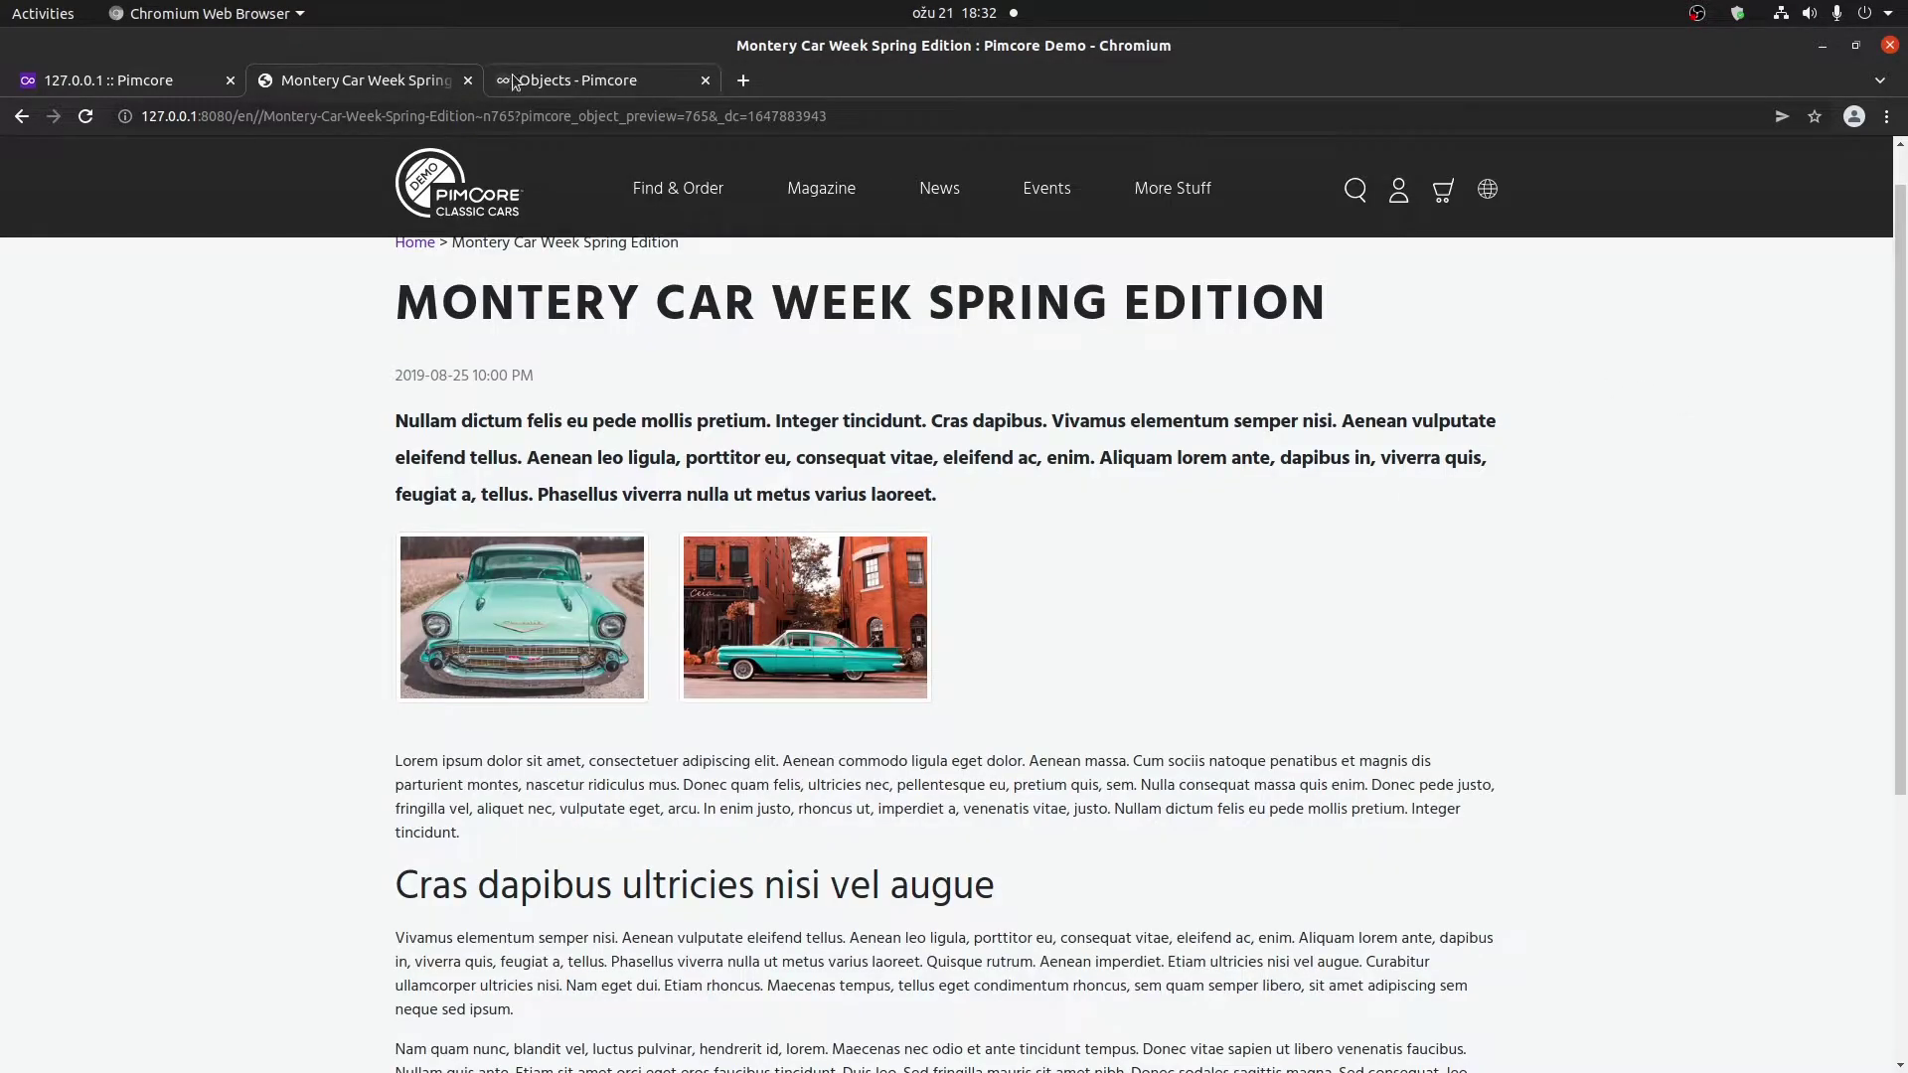
# Return to the Pimcore admin and examine the news object's date and gallery fields.
pyautogui.click(129, 80)
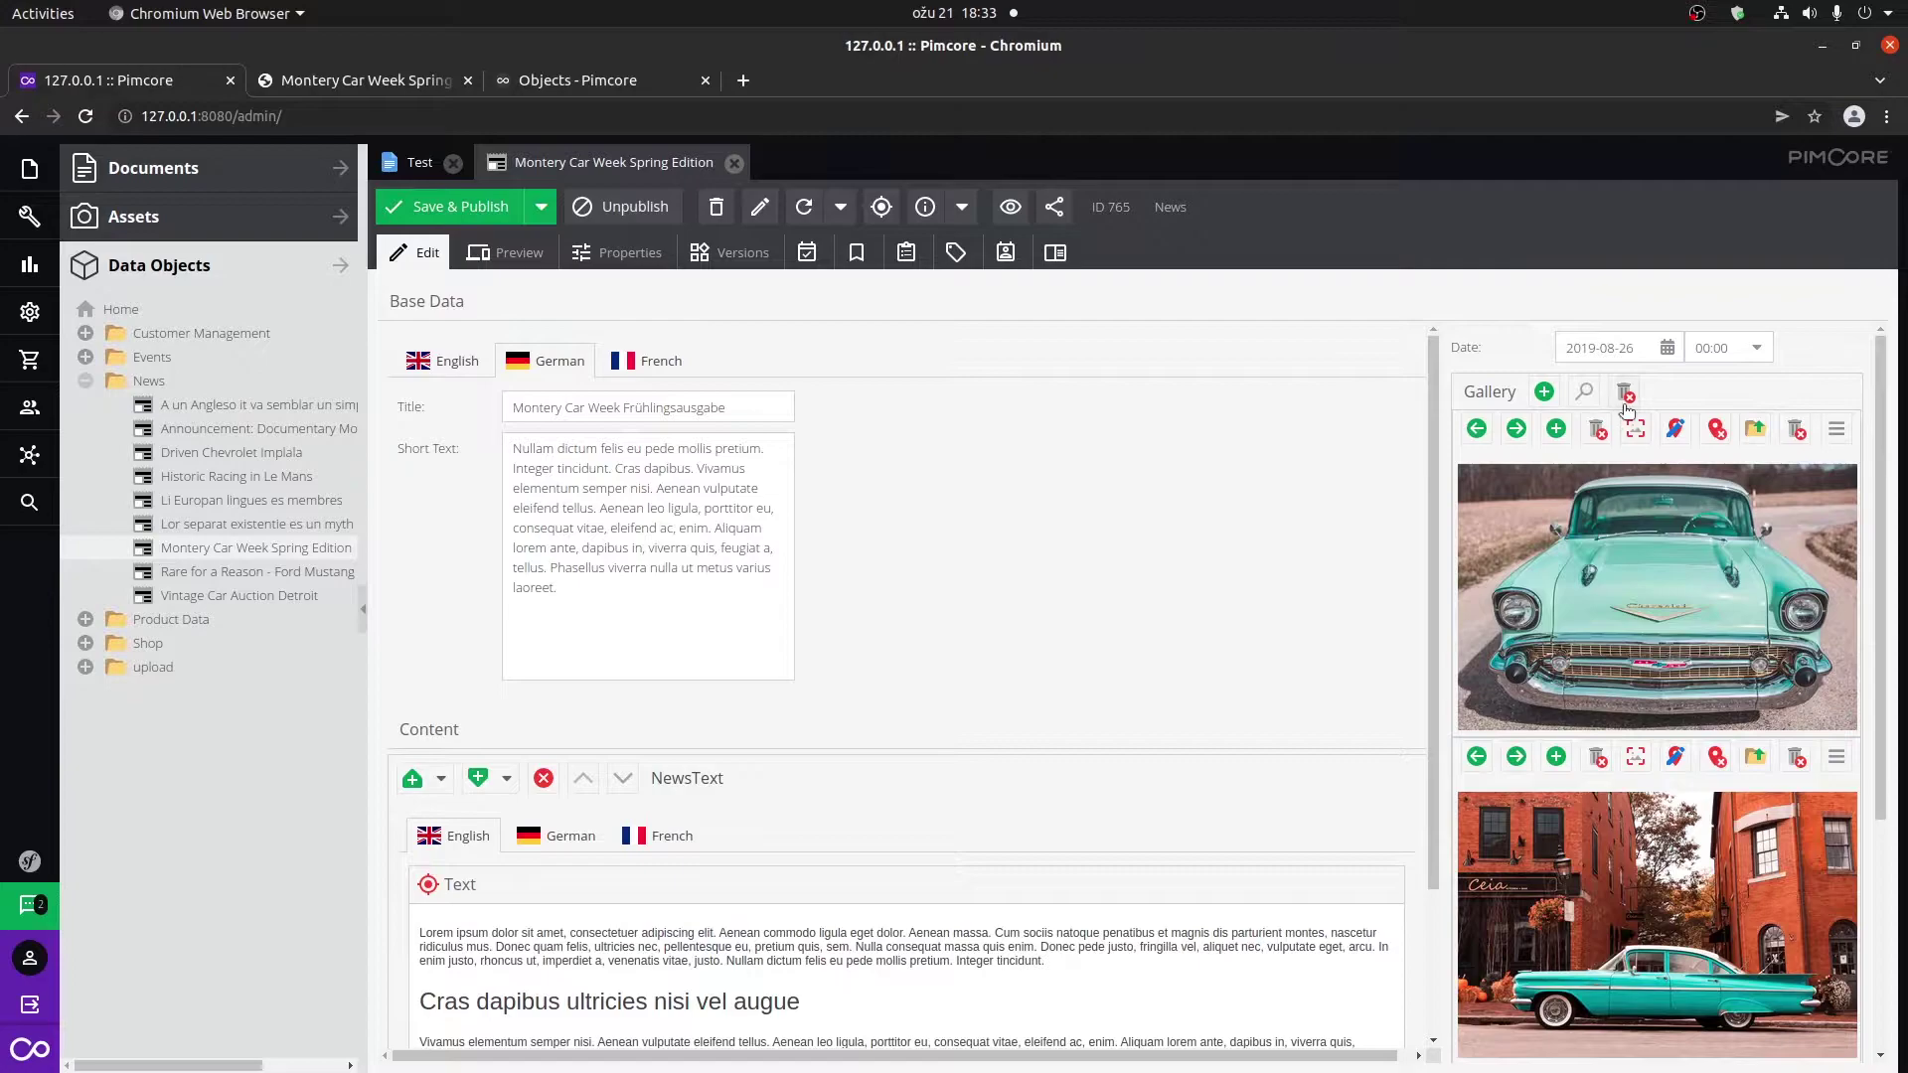
pyautogui.scroll(-1, 1650, 557)
pyautogui.scroll(1, 1662, 575)
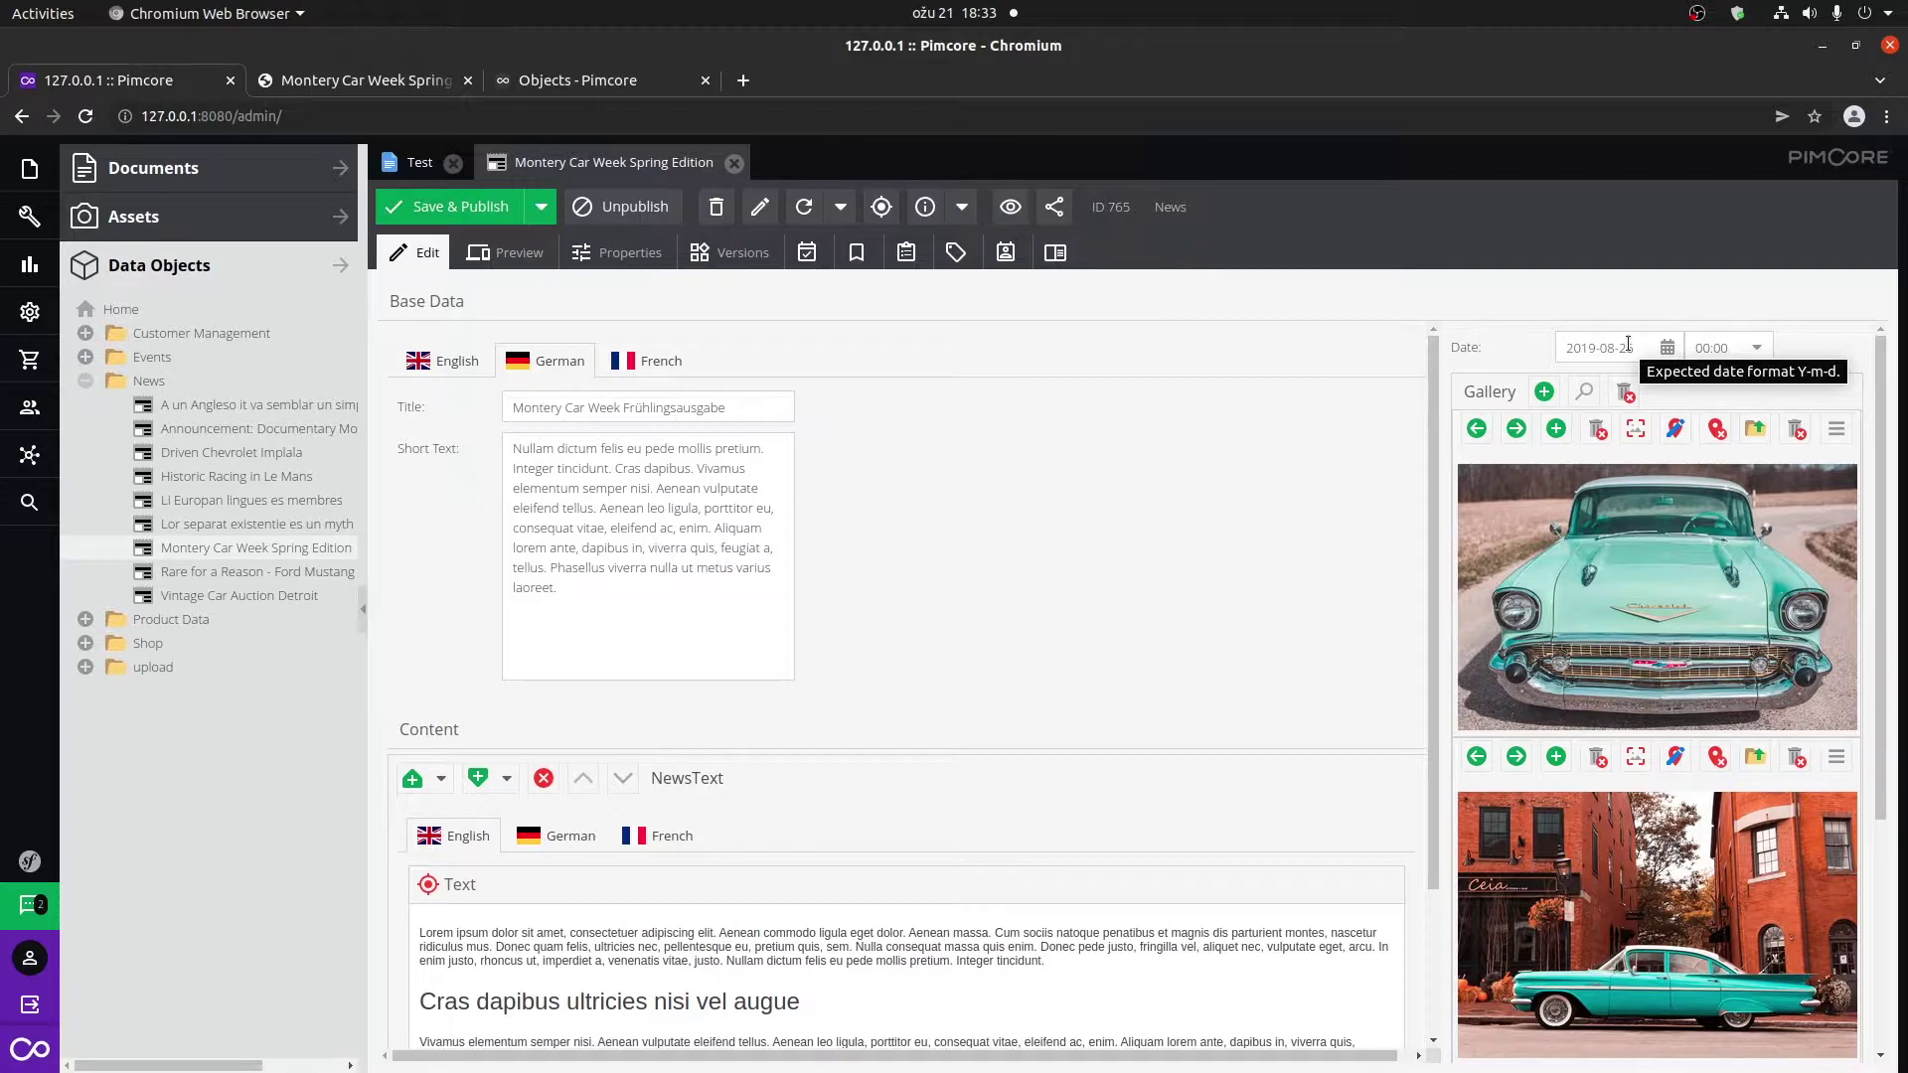
# Copy the entire English text of the news object's NewsText content block.
pyautogui.scroll(-3, 960, 623)
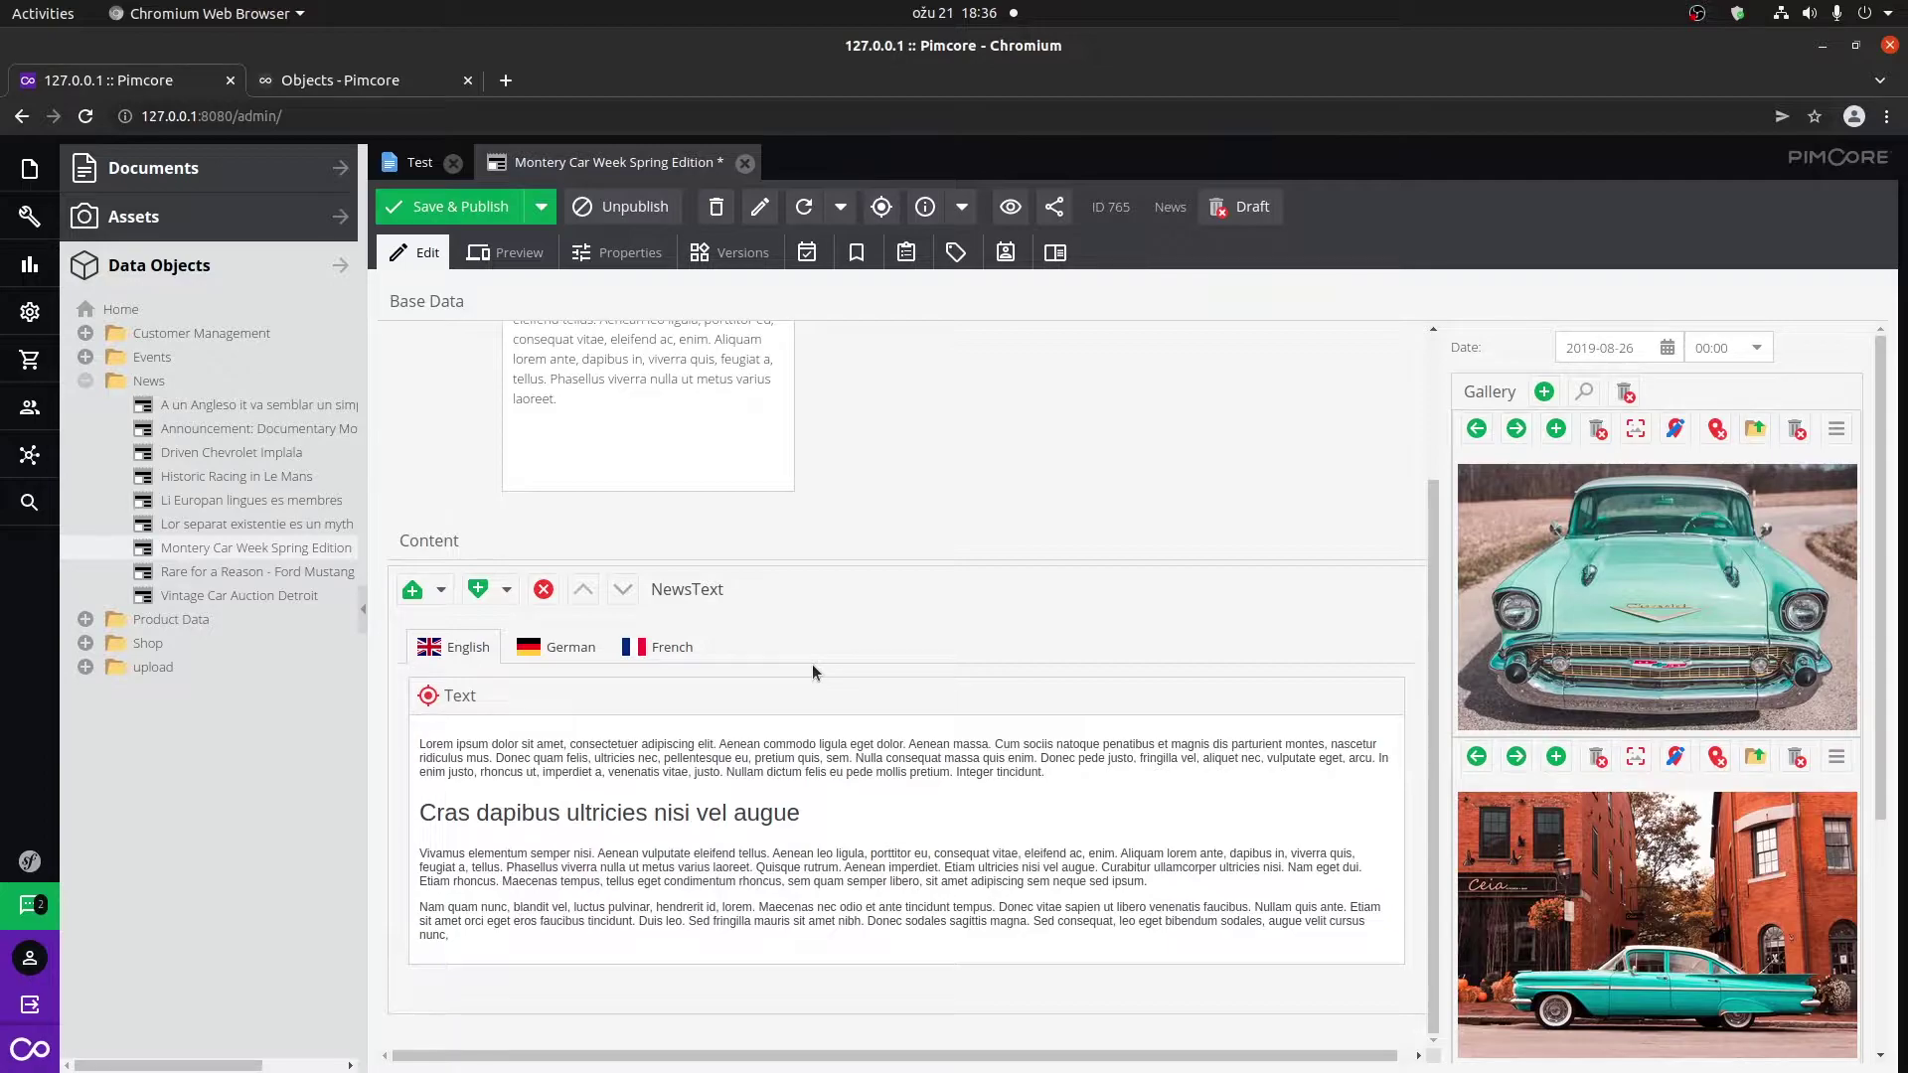
pyautogui.click(811, 795)
pyautogui.hotkey('ctrl', 'a')
pyautogui.hotkey('ctrl', 'c')
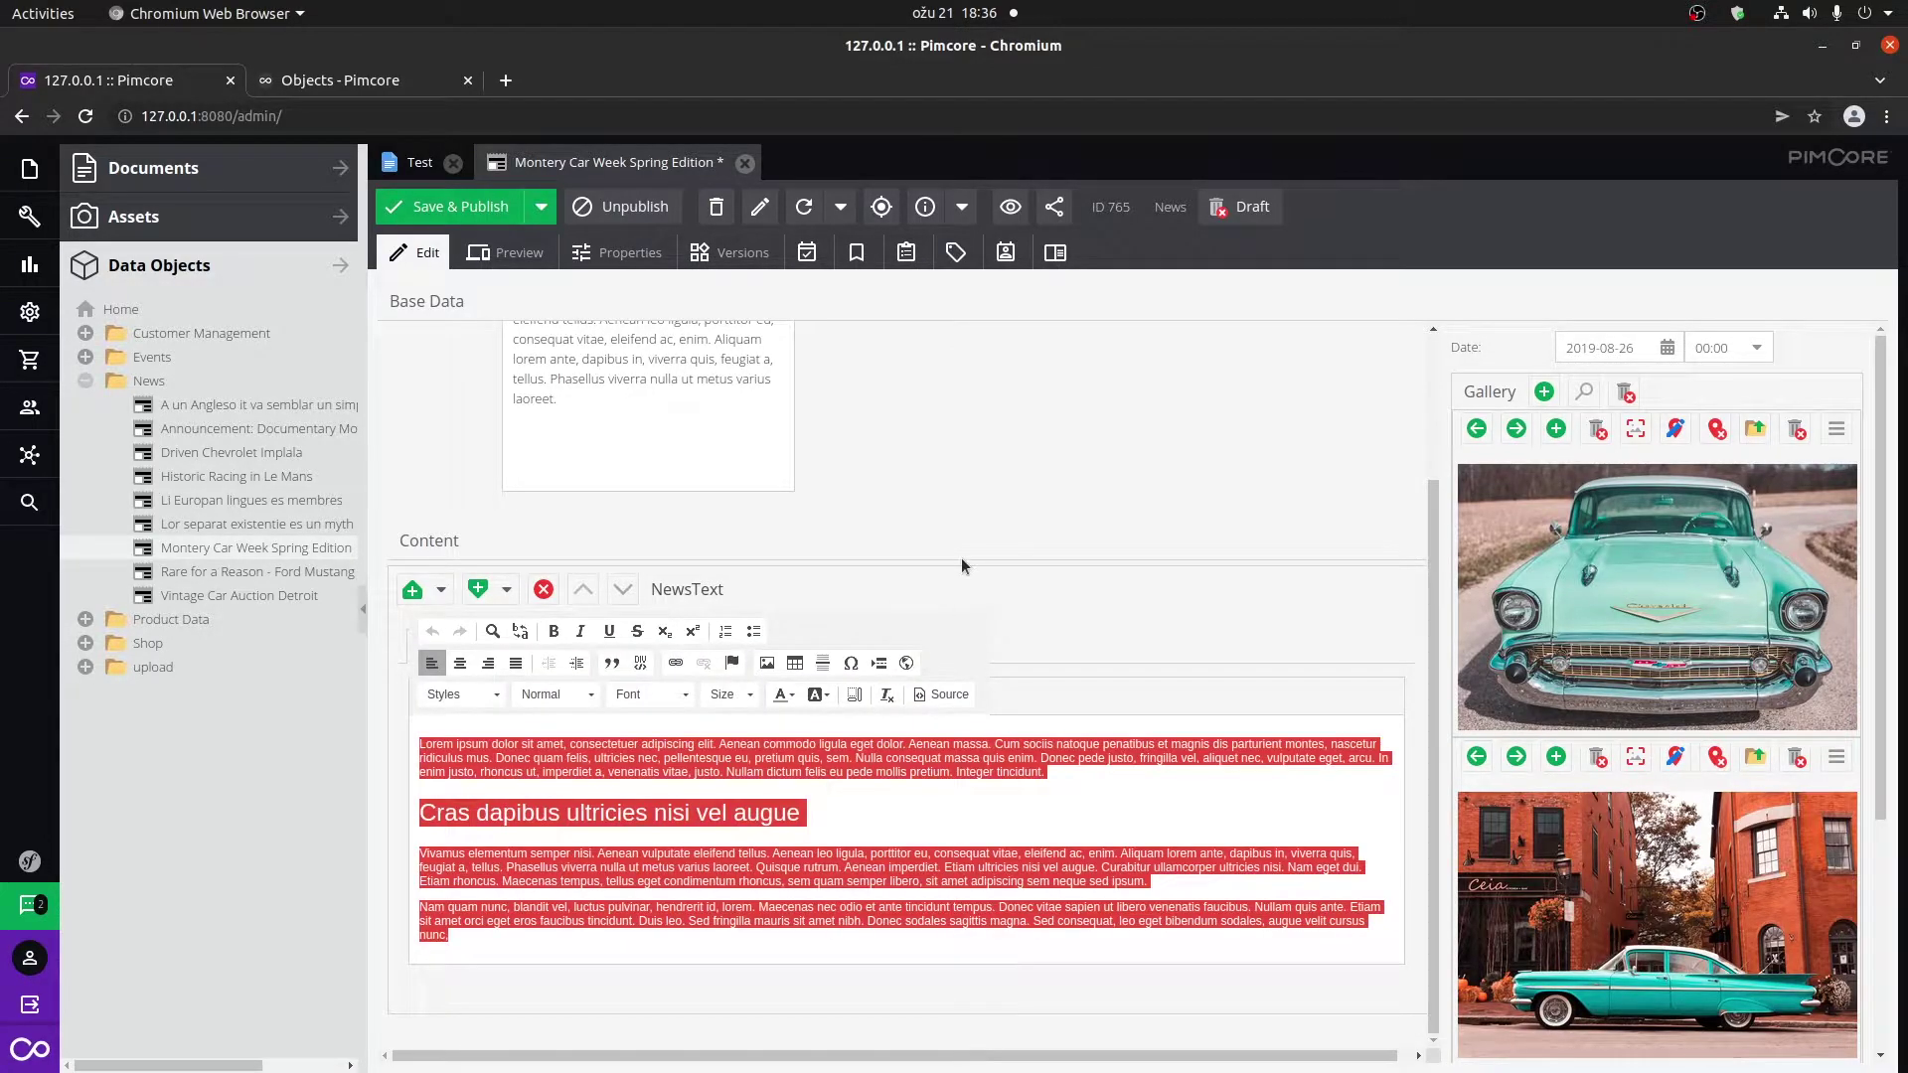
pyautogui.click(903, 618)
# Check which News block types can be added below the existing NewsText block.
pyautogui.scroll(2, 891, 622)
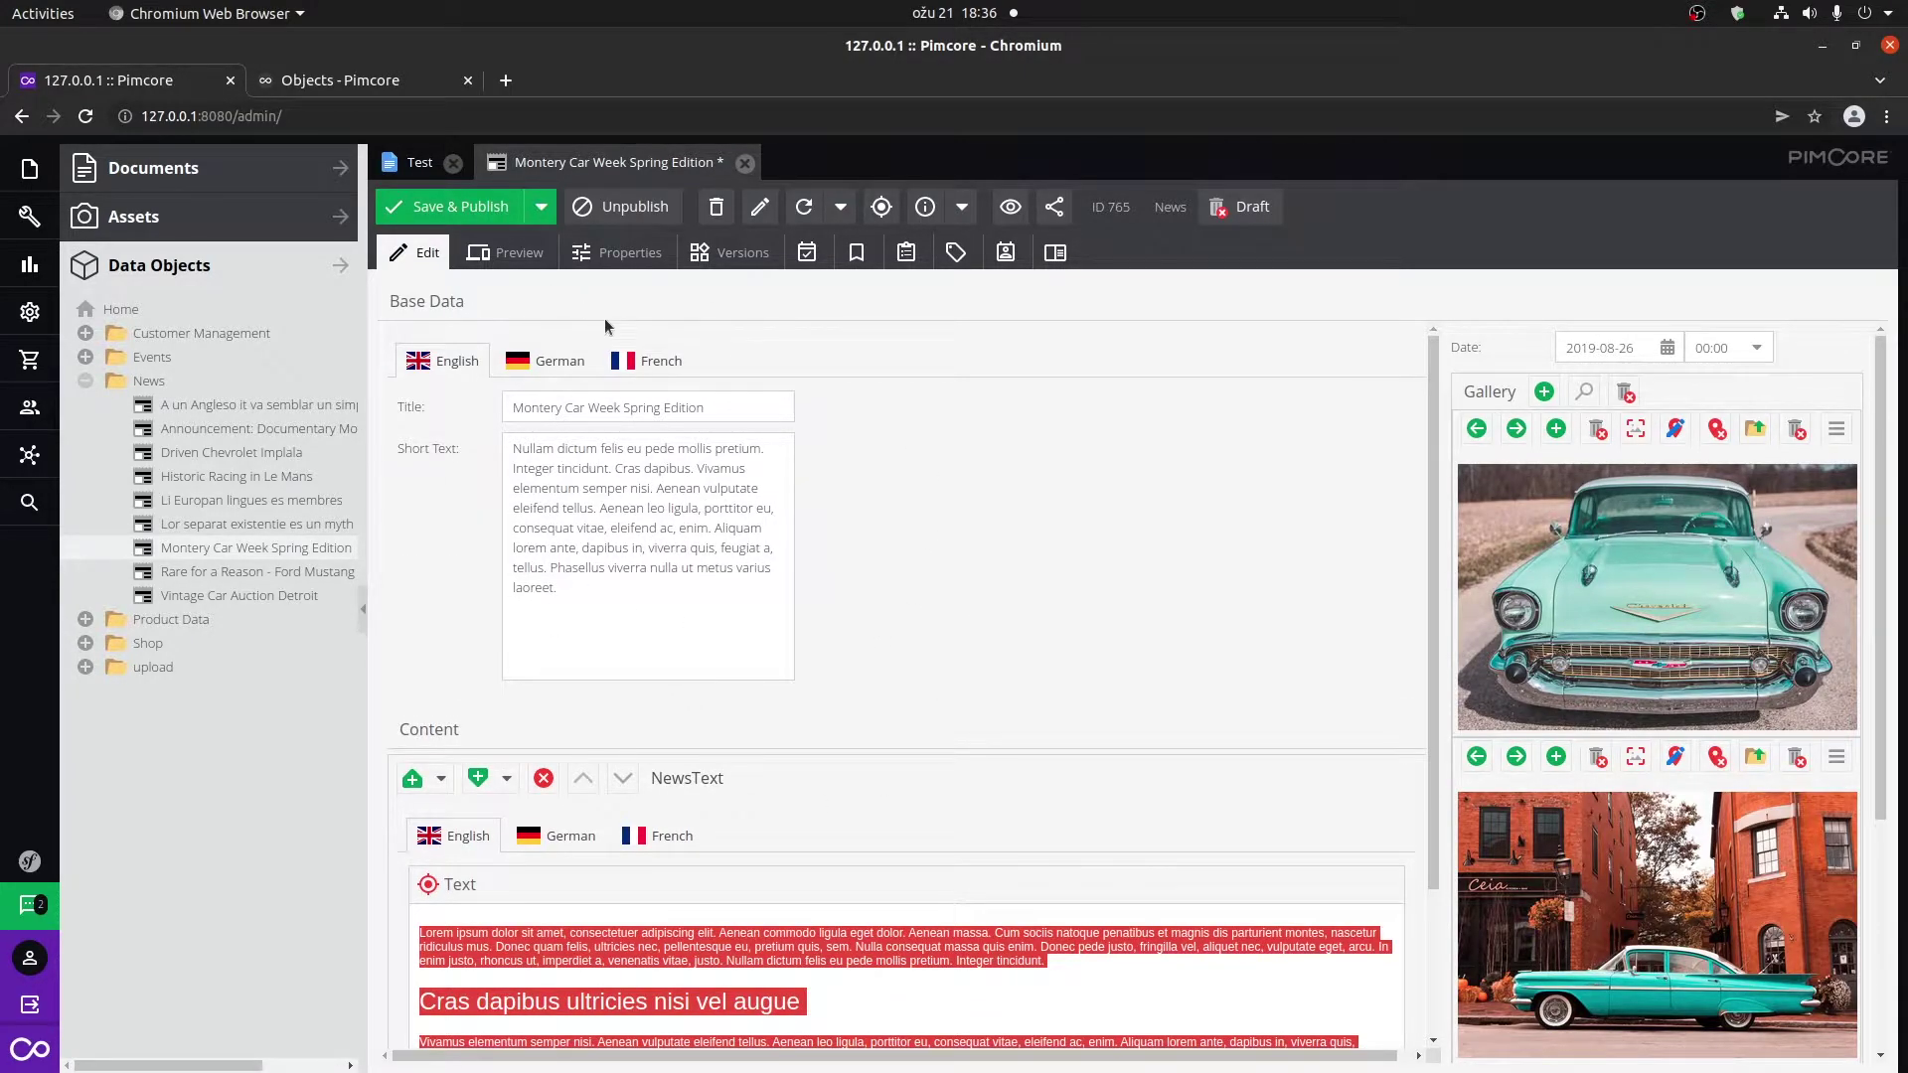
pyautogui.scroll(-1, 952, 602)
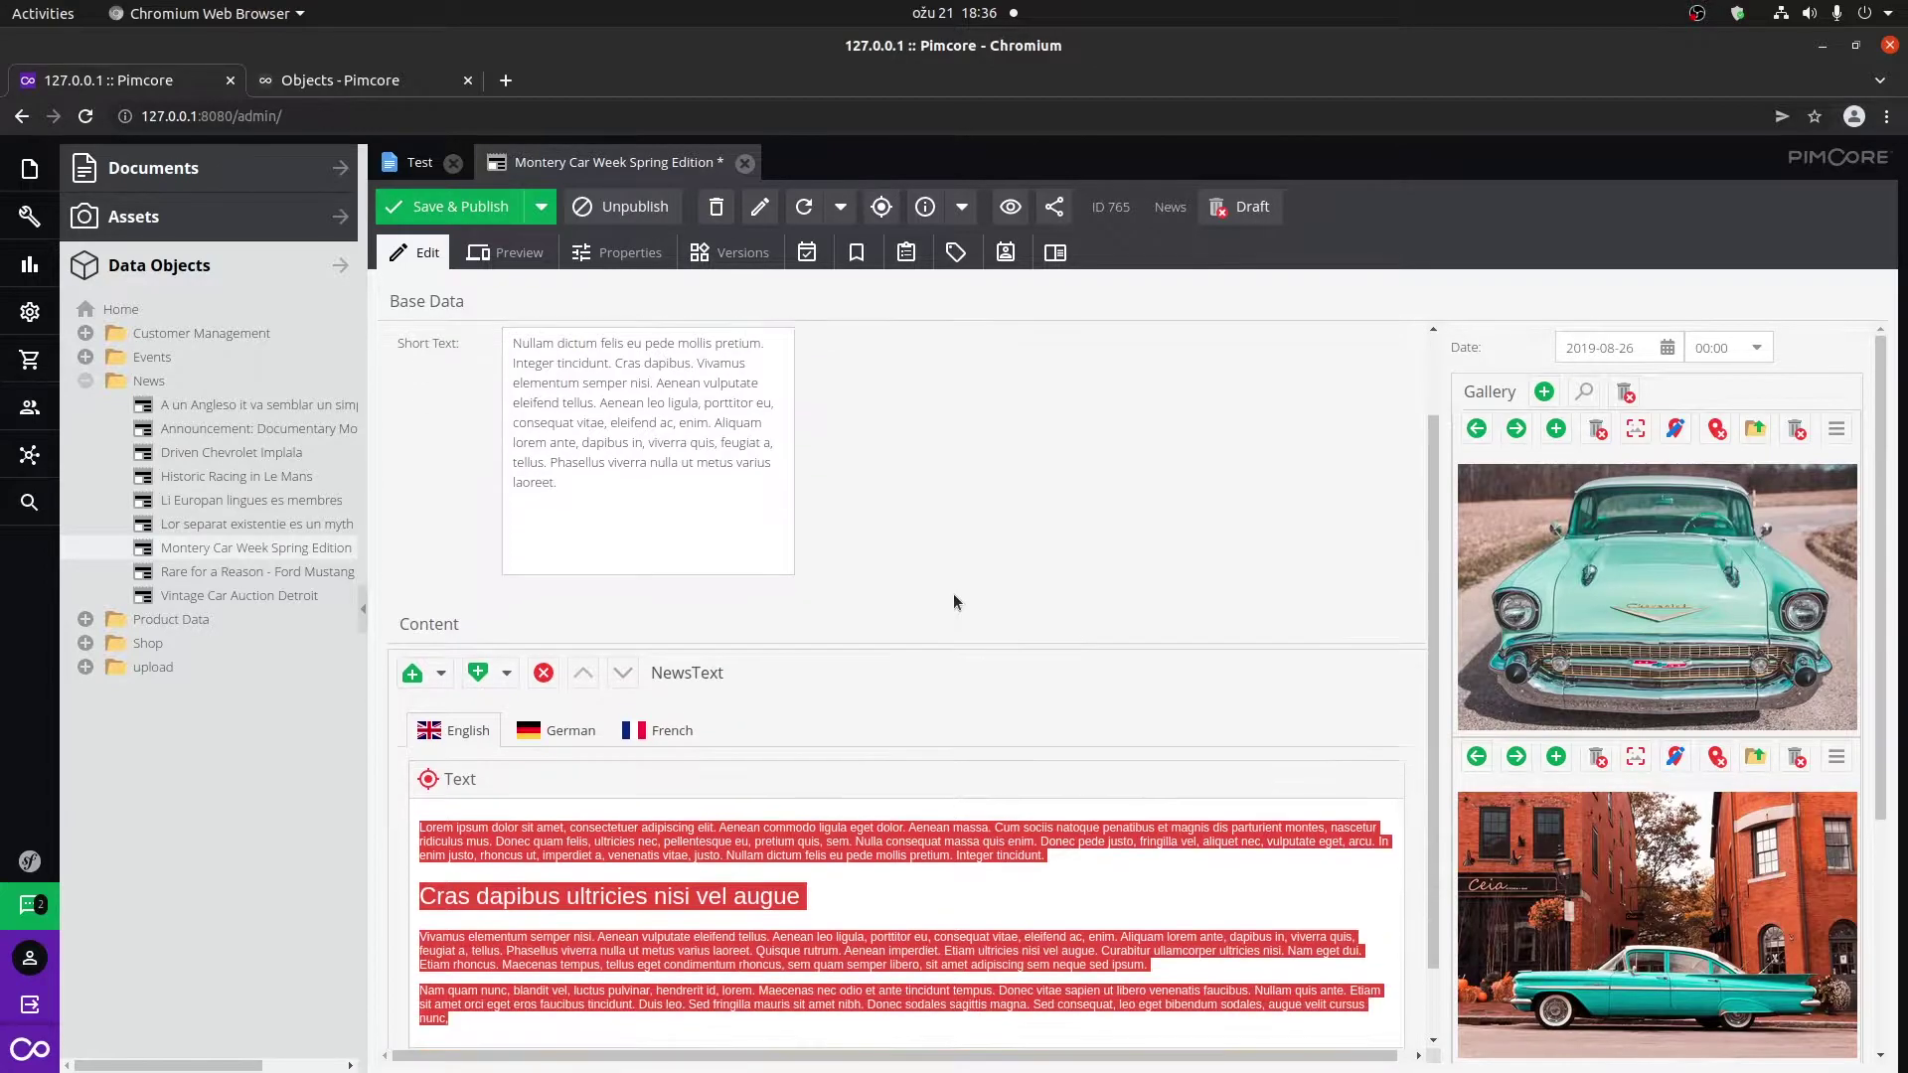
pyautogui.scroll(-1, 955, 599)
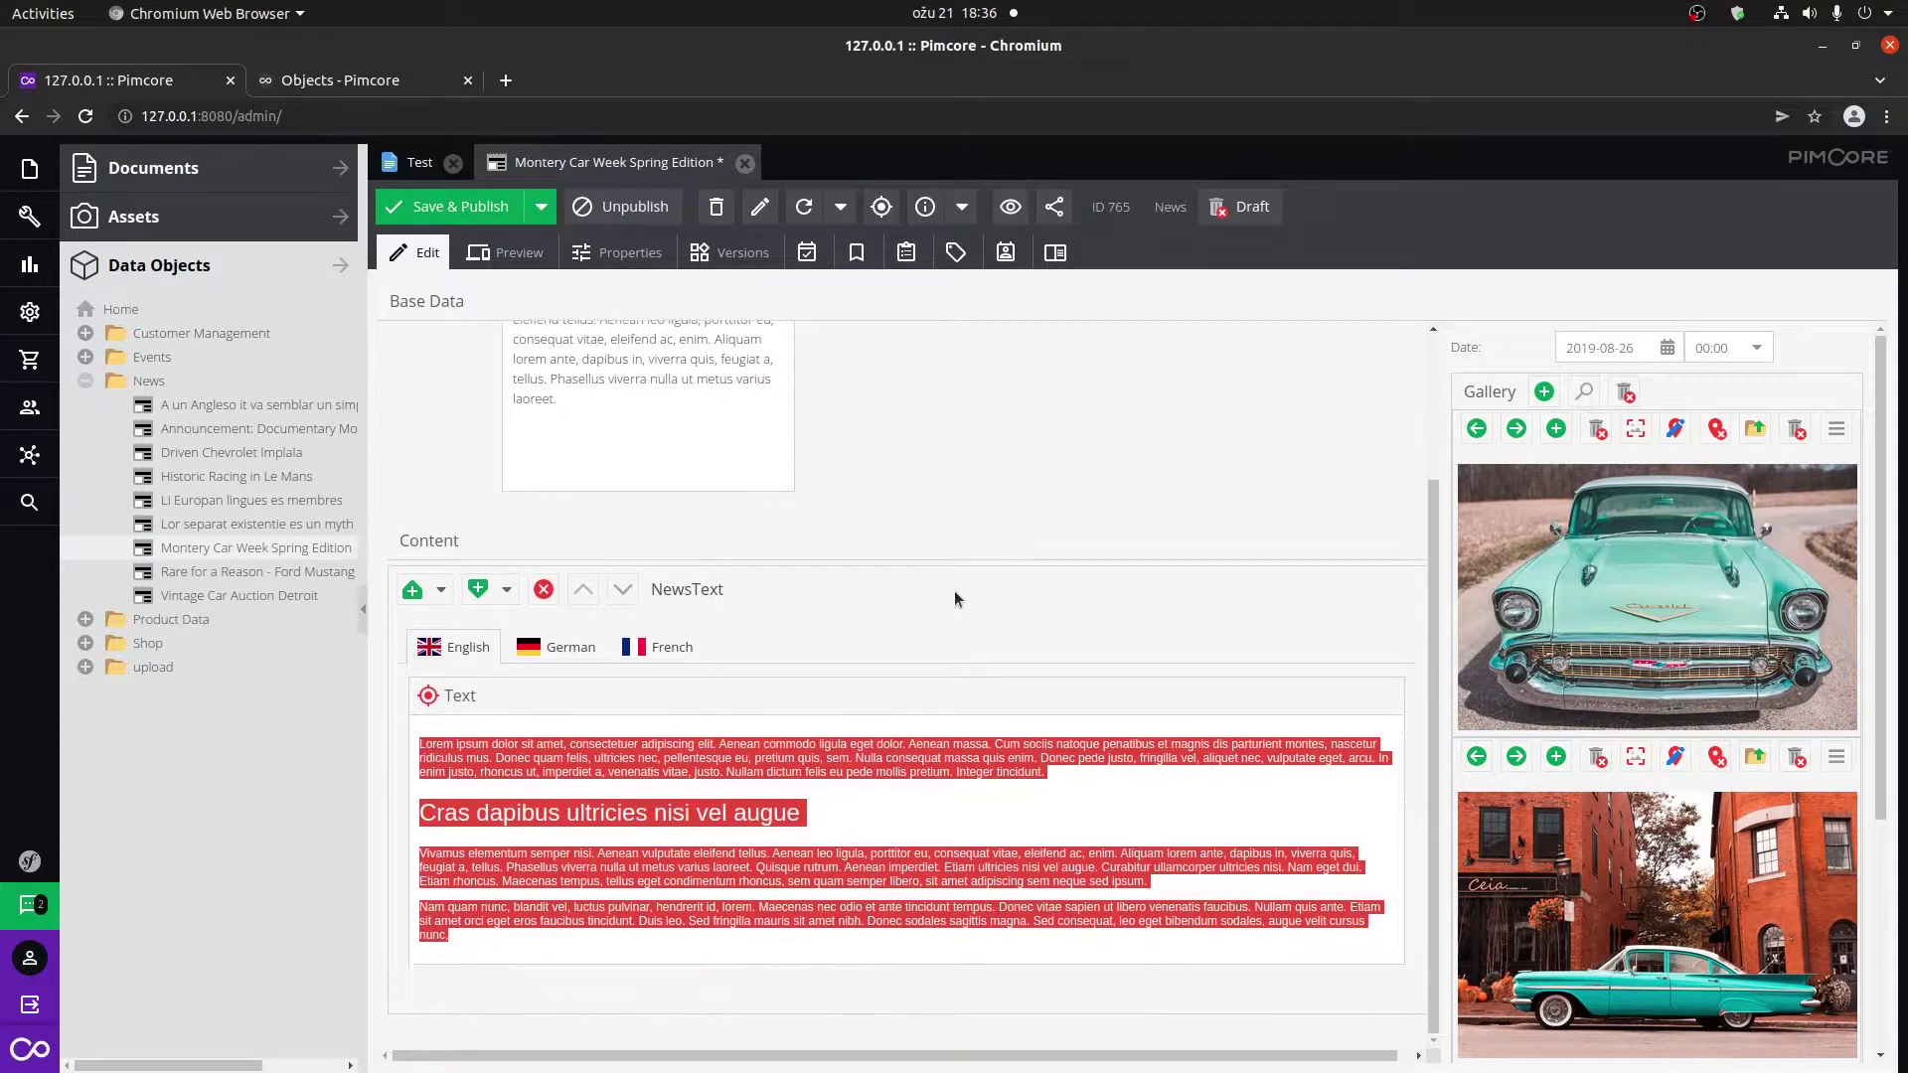
pyautogui.click(480, 589)
pyautogui.moveTo(526, 626)
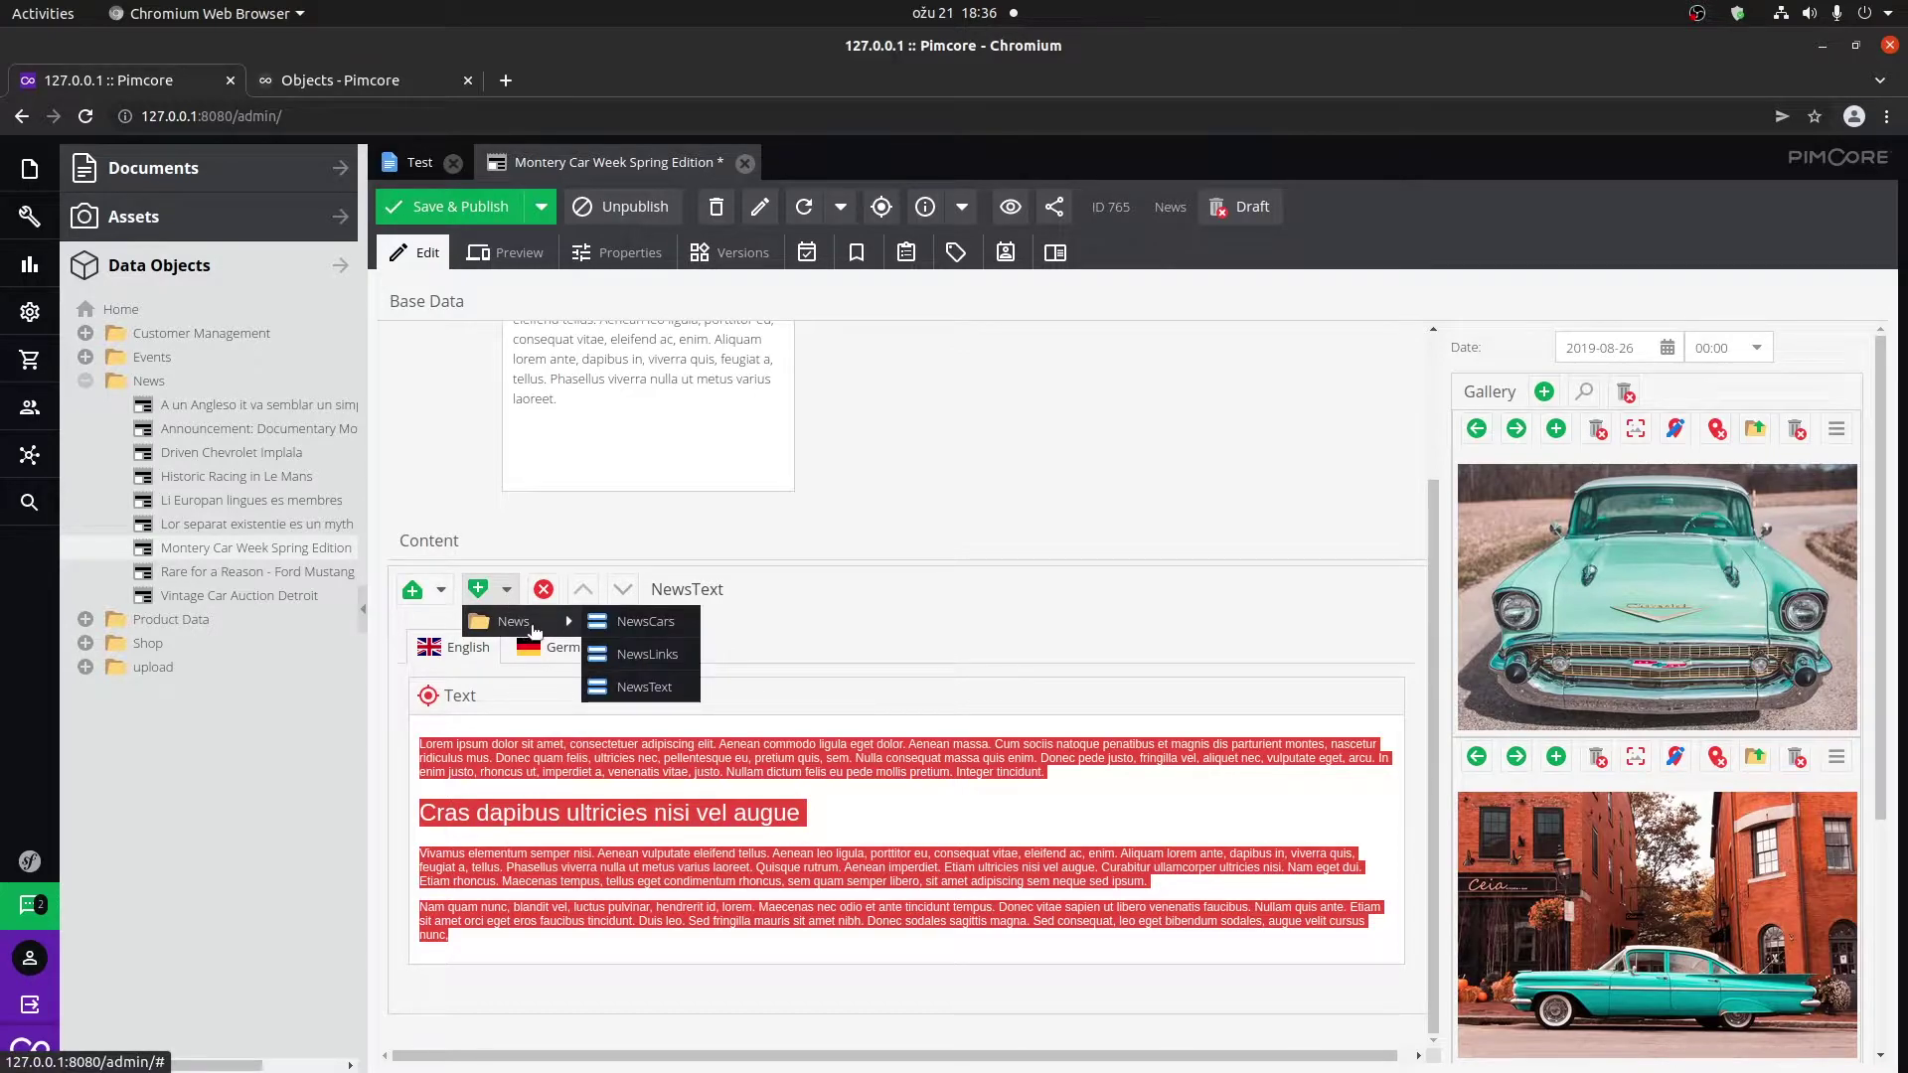
pyautogui.press('Escape')
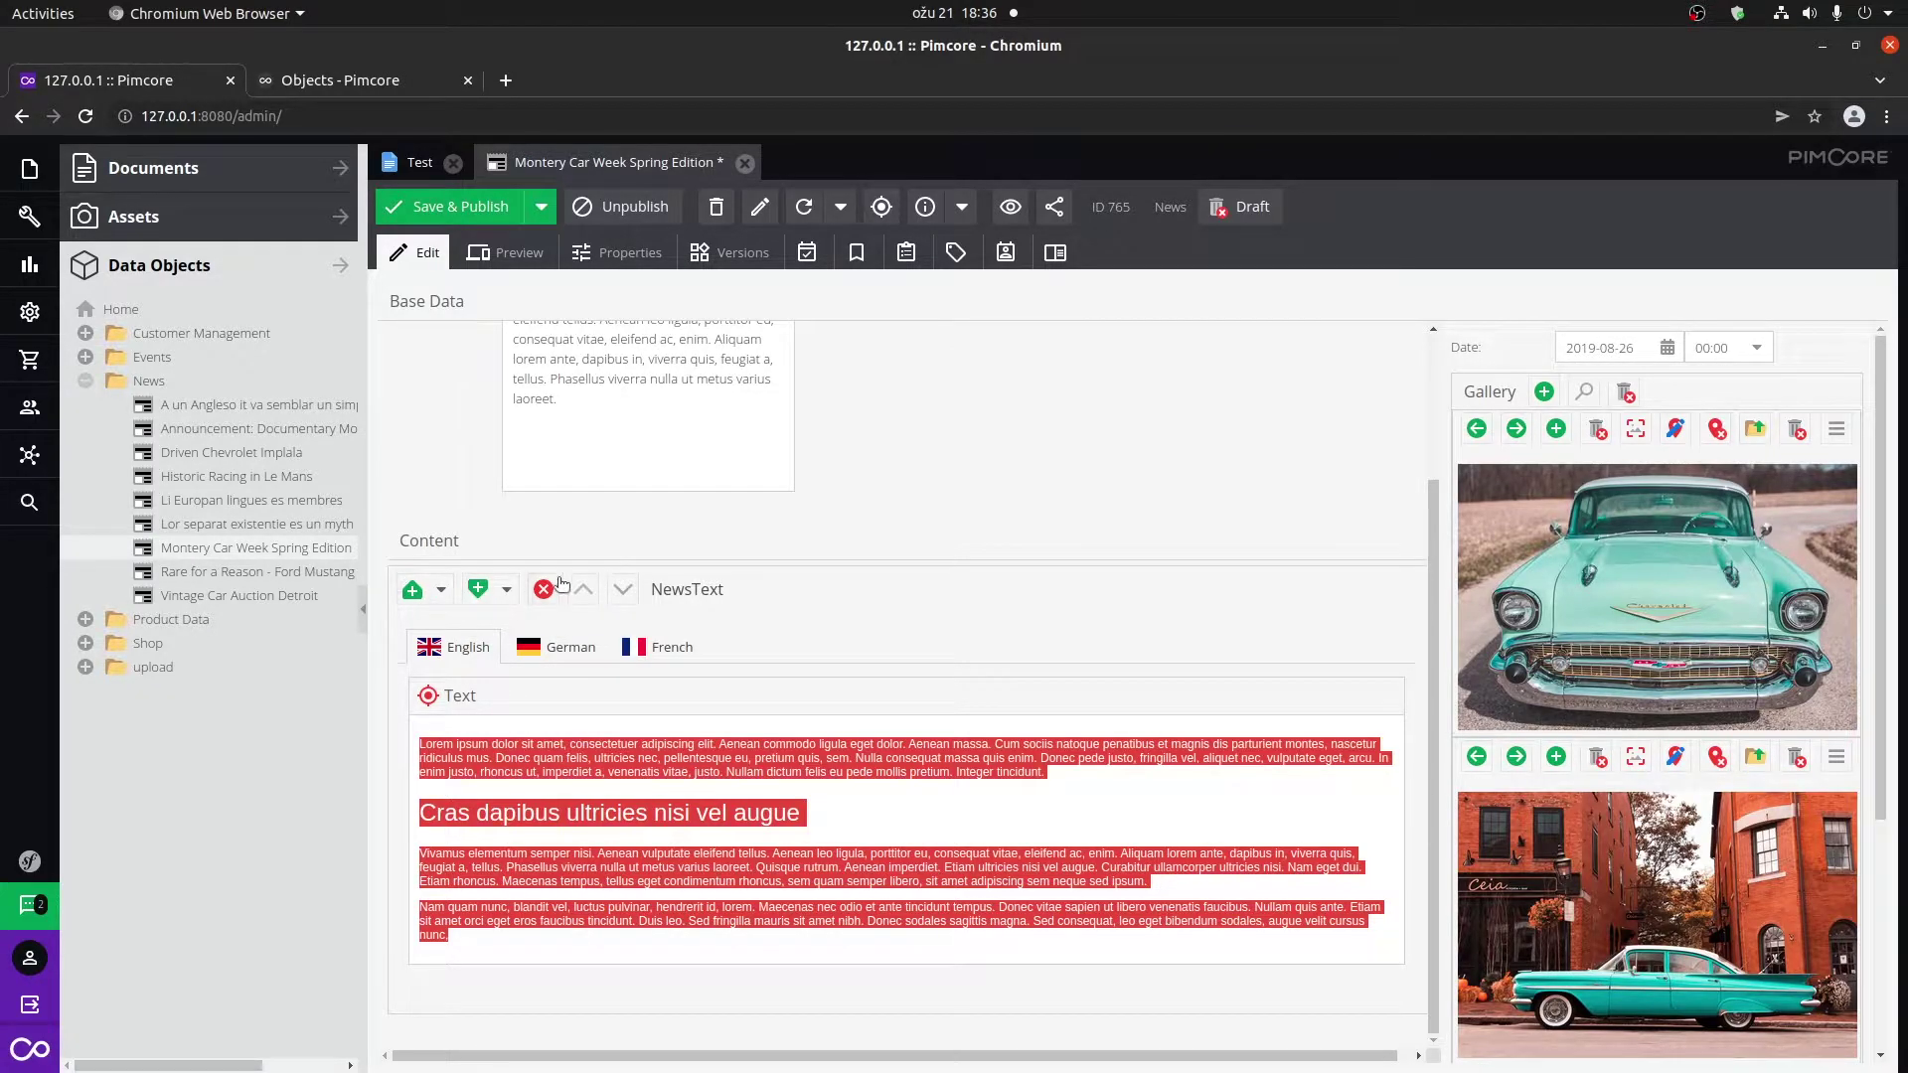
# Add a second NewsText block below the existing one and paste the copied text into its English text.
pyautogui.click(505, 591)
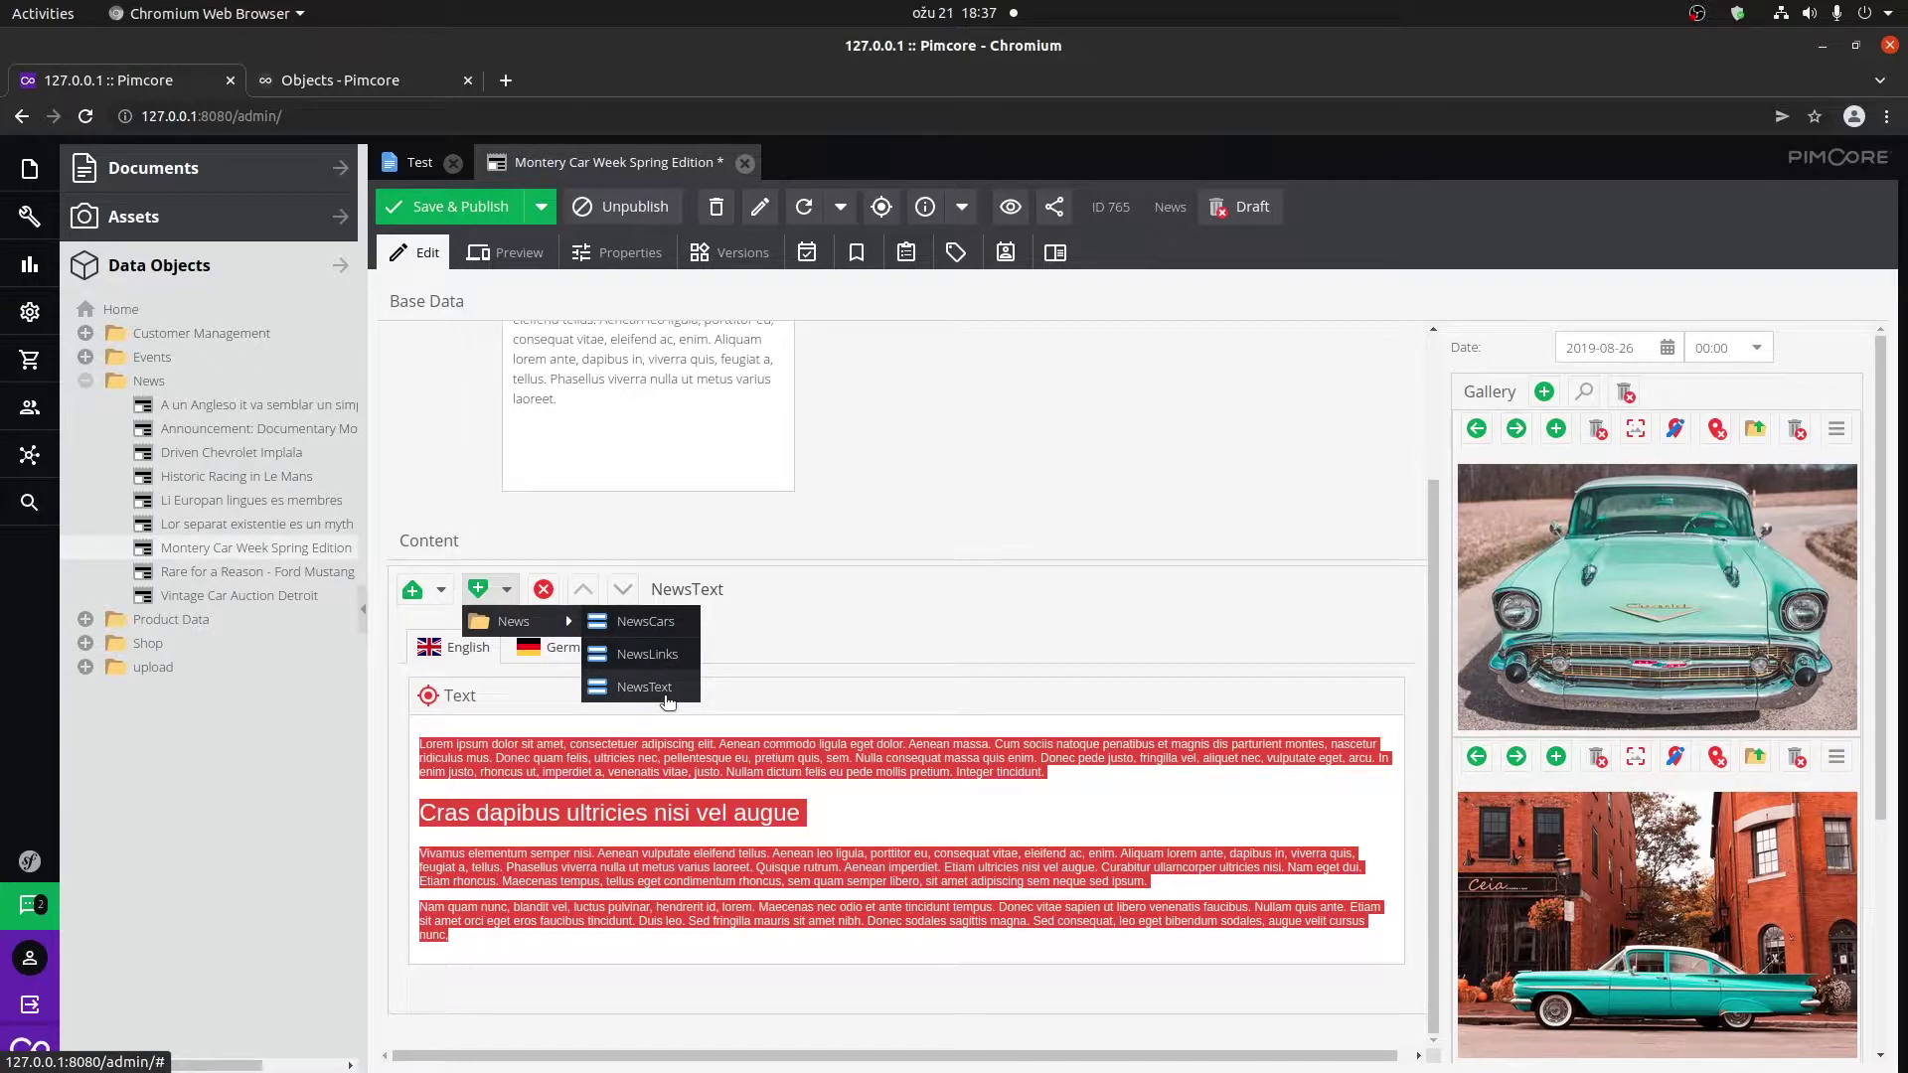
pyautogui.click(644, 687)
pyautogui.scroll(-3, 747, 689)
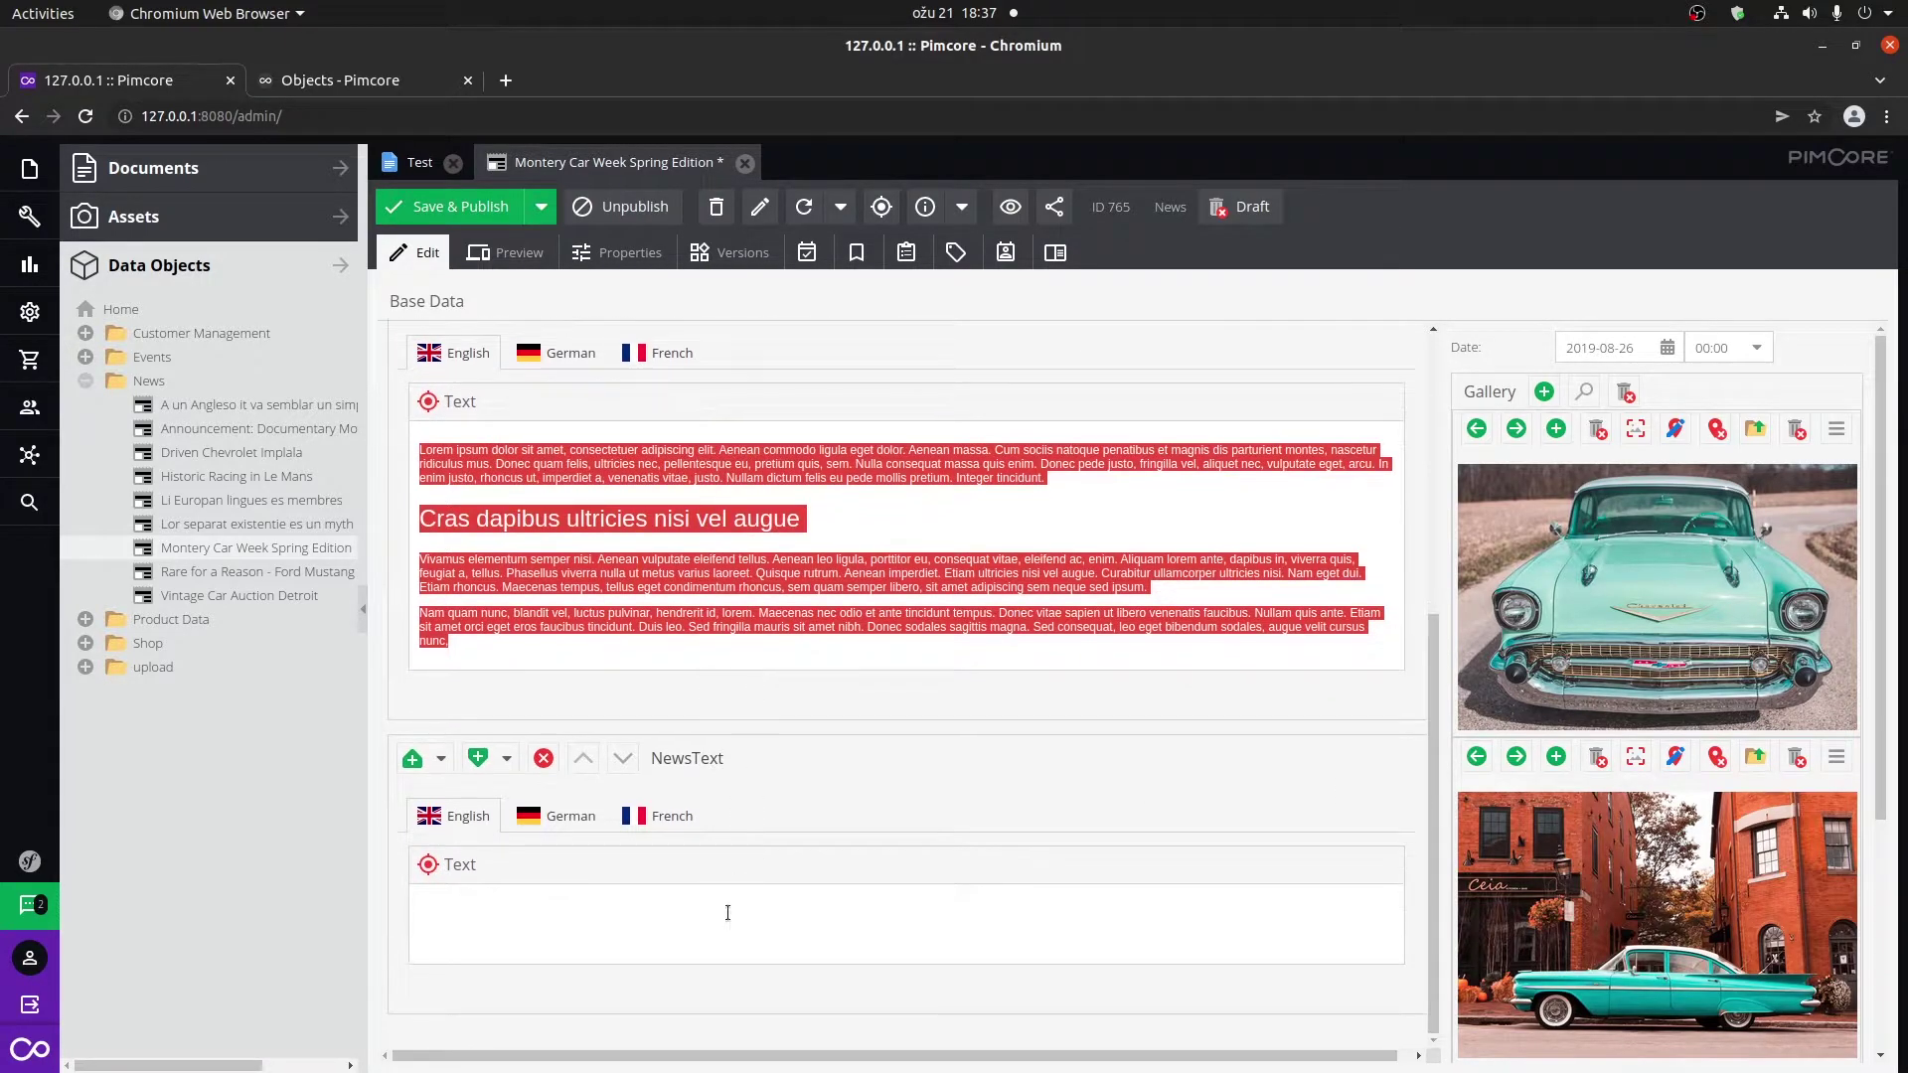
pyautogui.click(727, 910)
pyautogui.hotkey('ctrl', 'v')
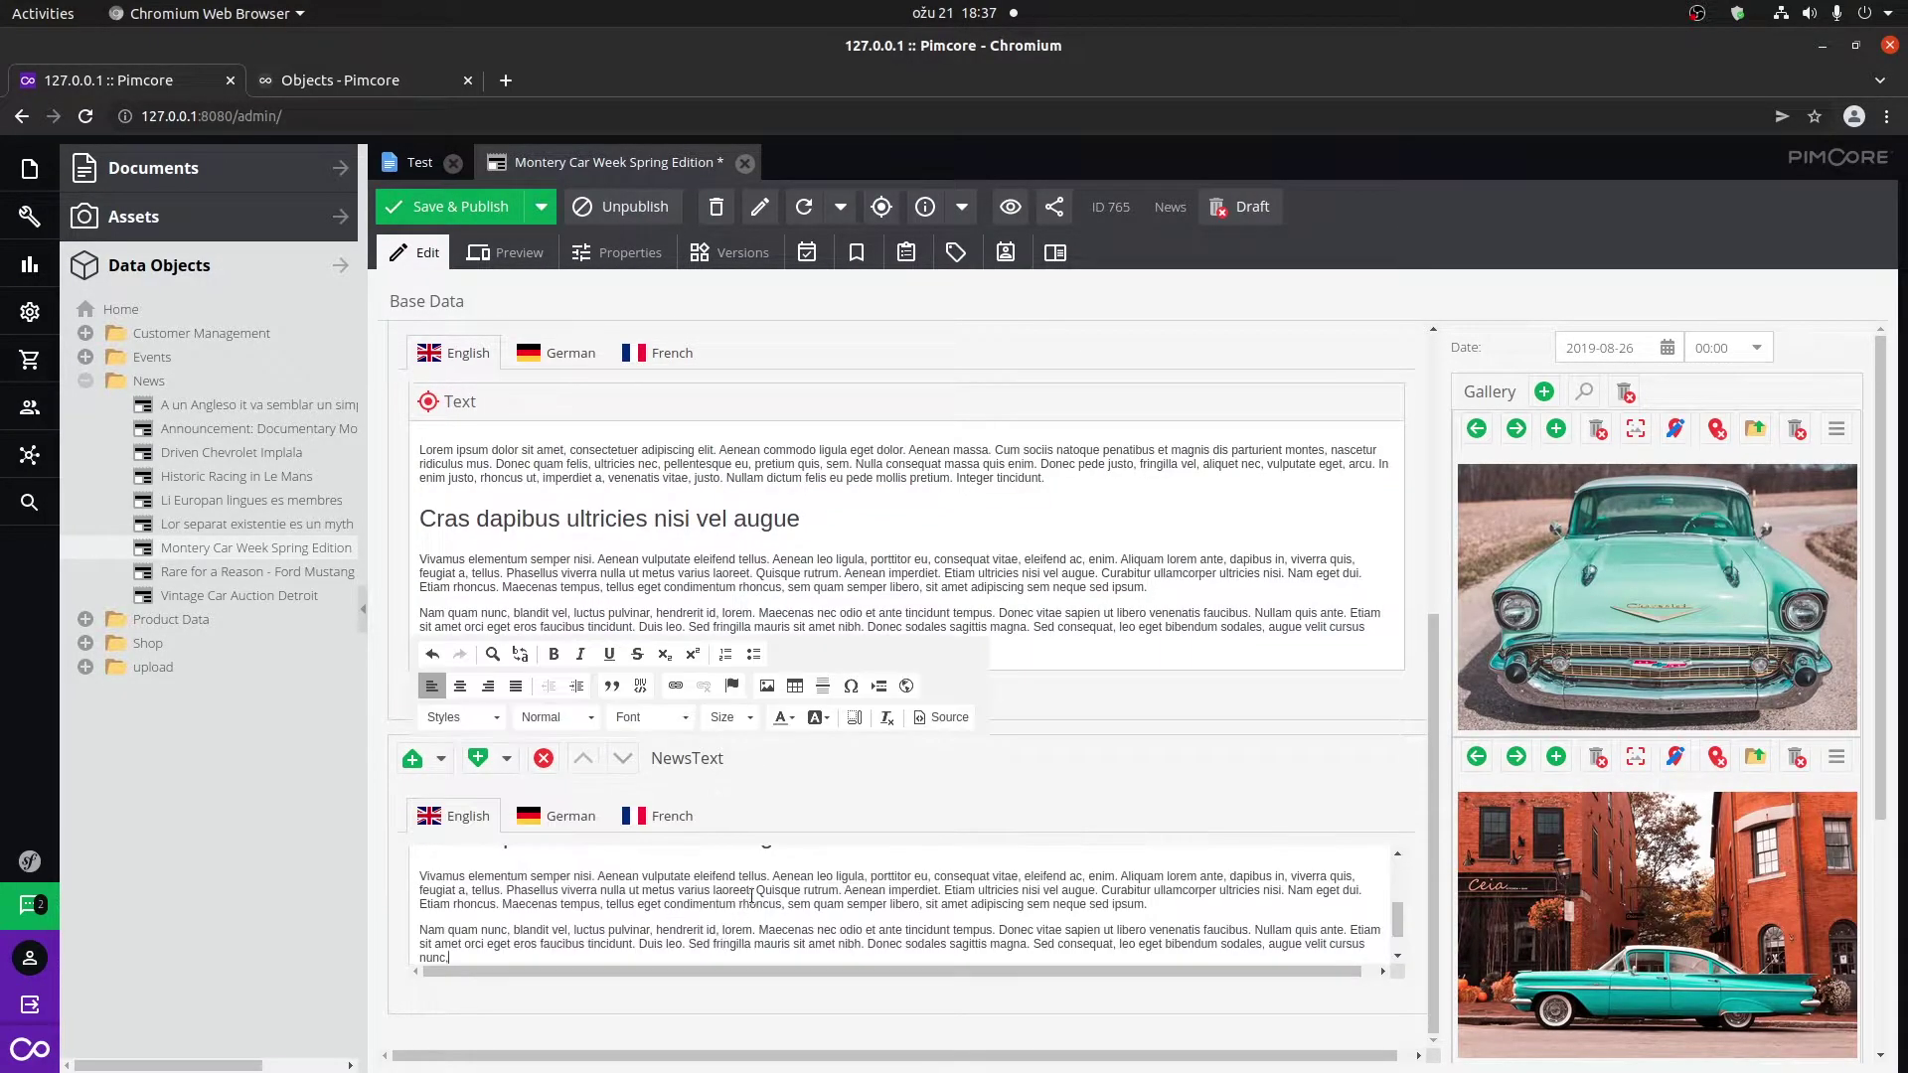
# Change the heading in the new NewsText block to "Cras dapibus ultricies nisi vel augue 2".
pyautogui.scroll(3, 752, 896)
pyautogui.click(868, 875)
pyautogui.write('2')
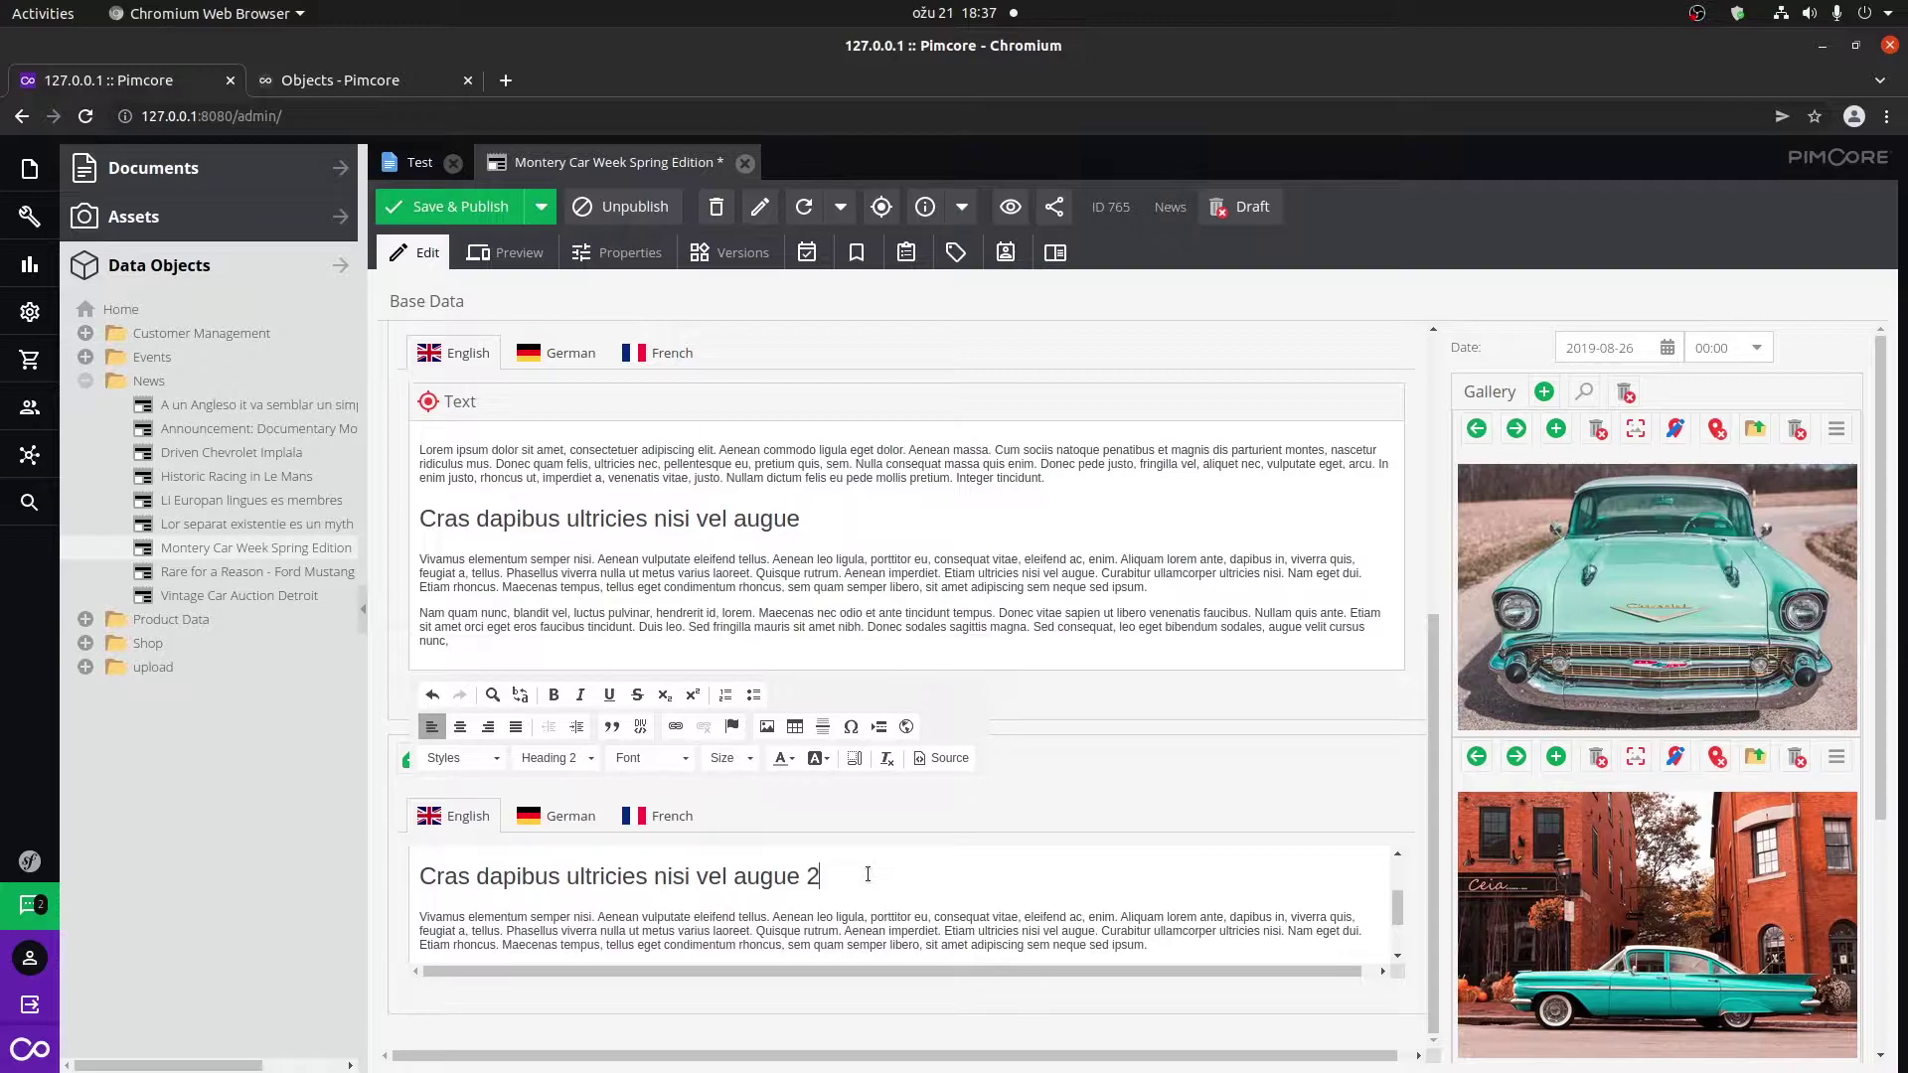
# Save the news object with the added block and open its front-end preview.
pyautogui.hotkey('ctrl', 's')
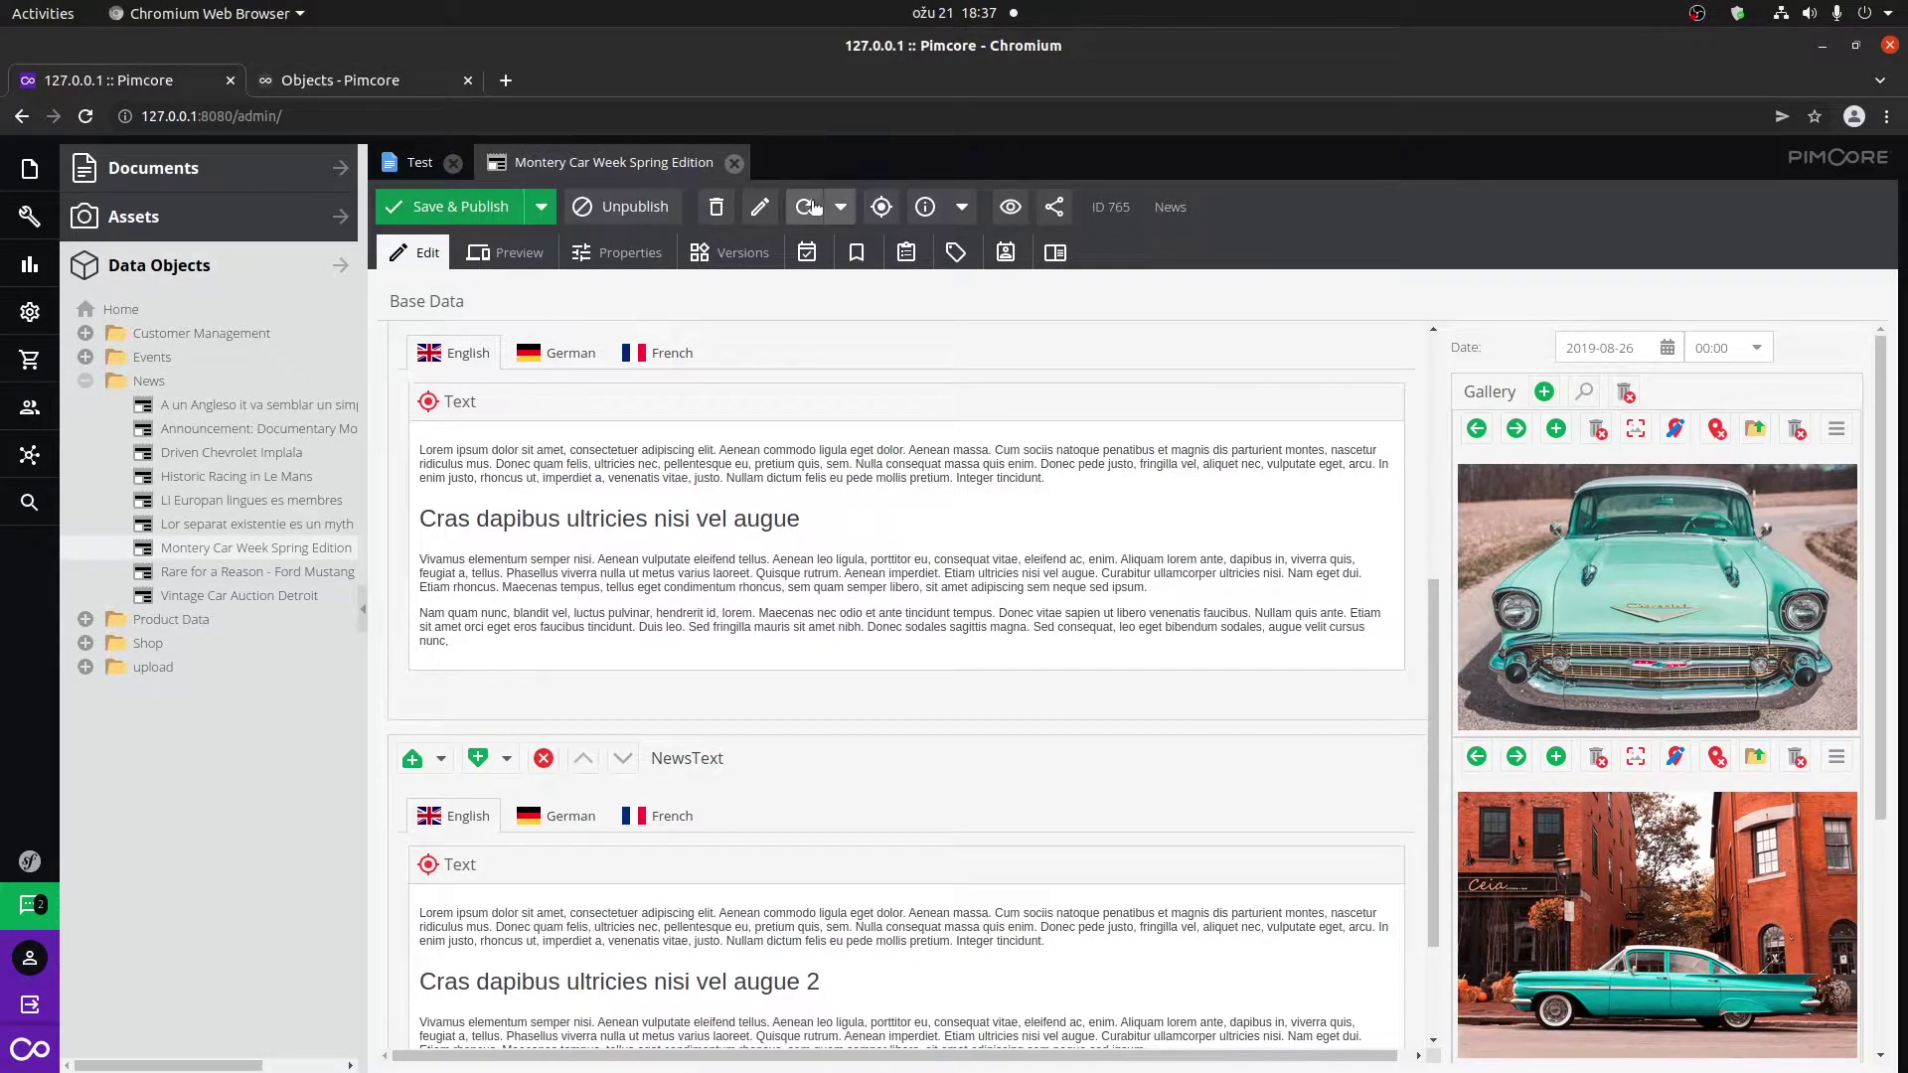
pyautogui.click(1010, 207)
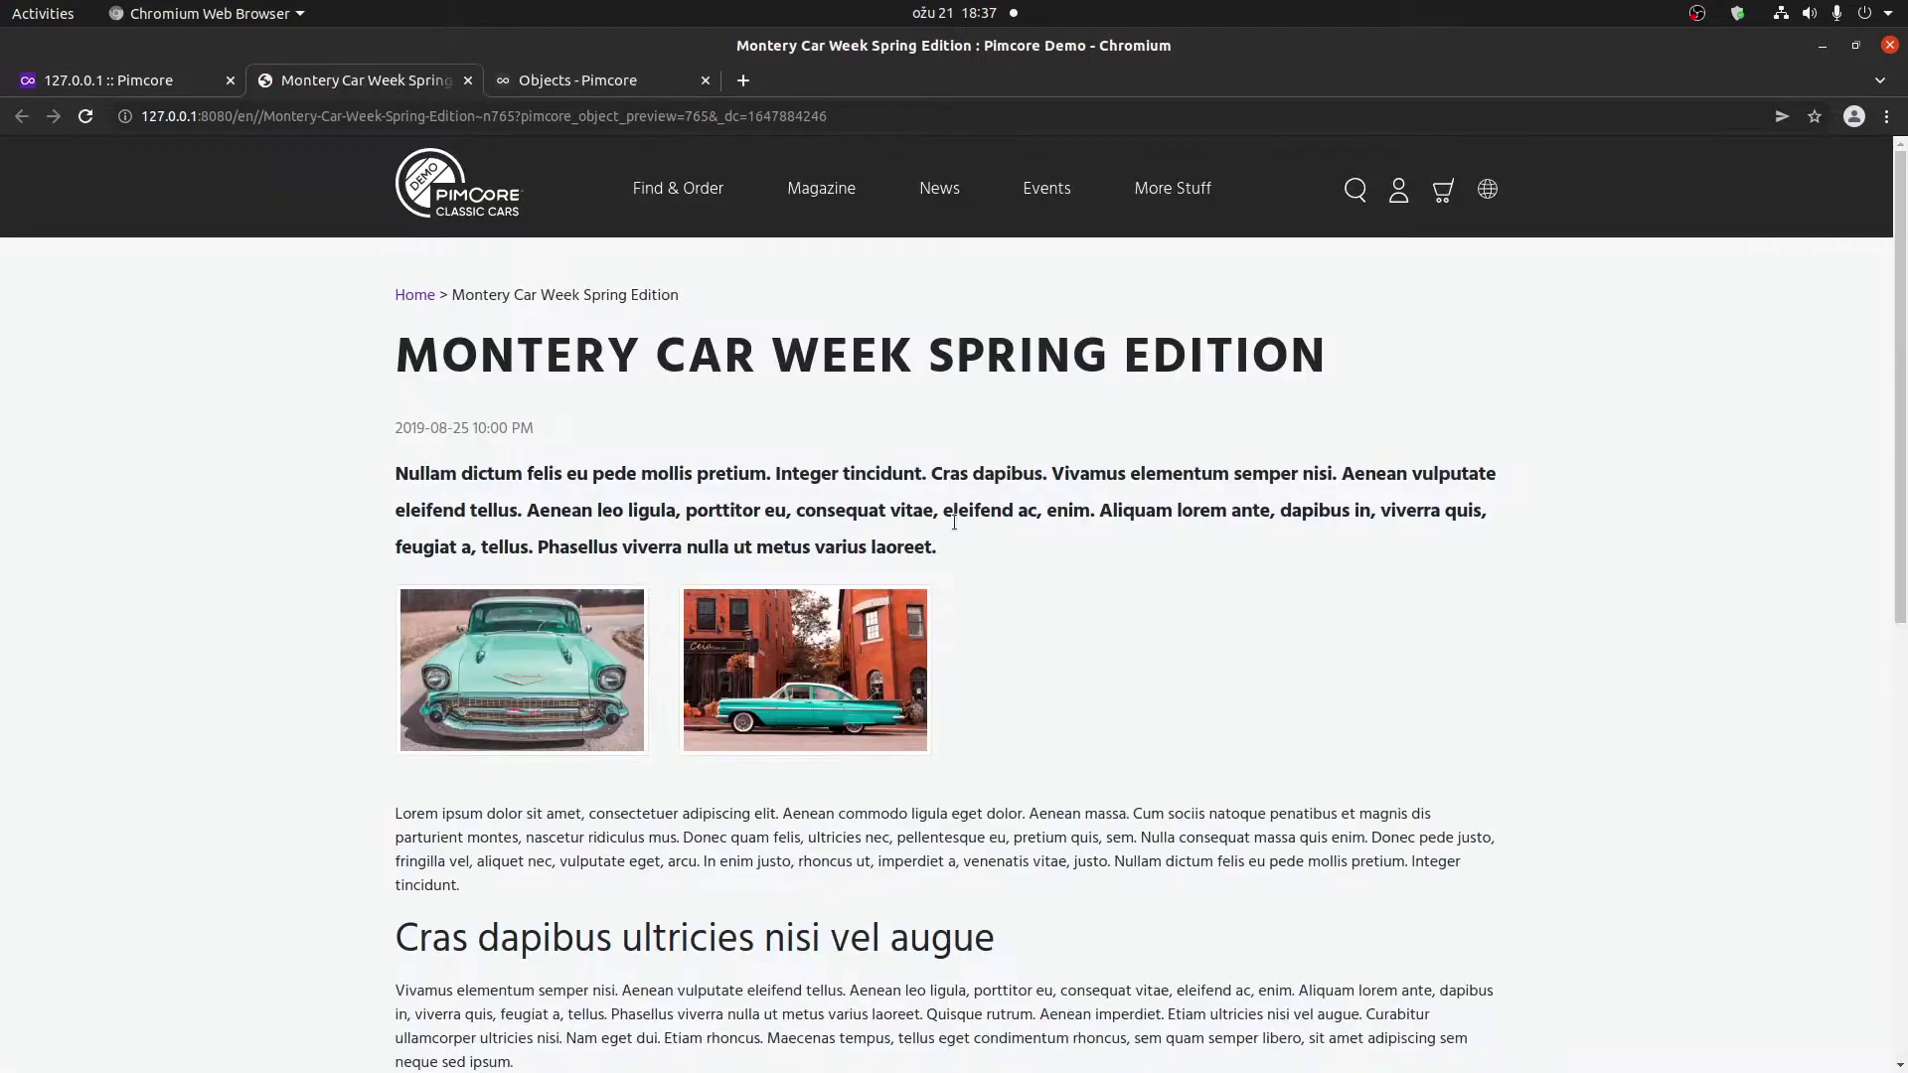
# Examine the rest of the preview page, down to the added text block headed "Cras dapibus ultricies nisi vel augue 2".
pyautogui.scroll(-10, 957, 620)
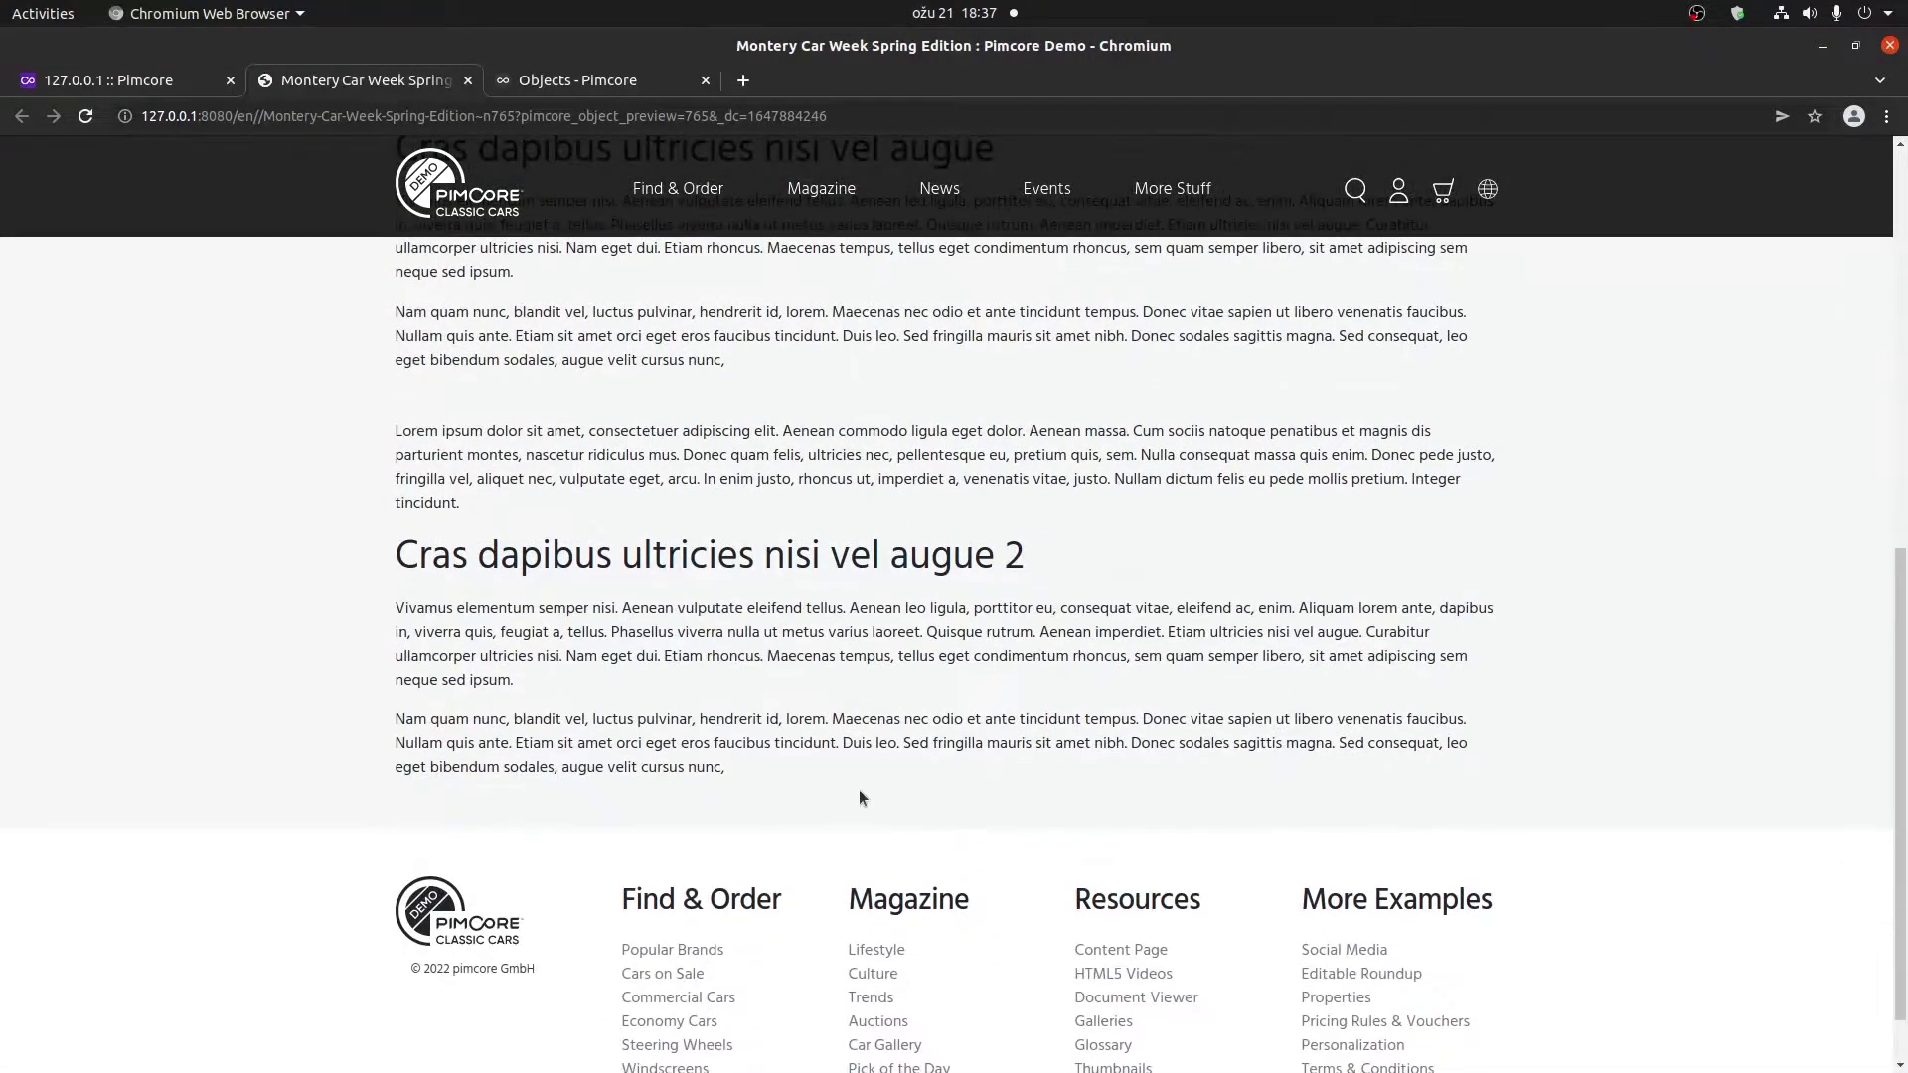
pyautogui.moveTo(777, 767); pyautogui.dragTo(396, 810)
pyautogui.click(1229, 686)
pyautogui.scroll(-4, 1226, 678)
# Return to the news object and check which News block types can be added below the second NewsText block.
pyautogui.hotkey('ctrl', 'pageup')
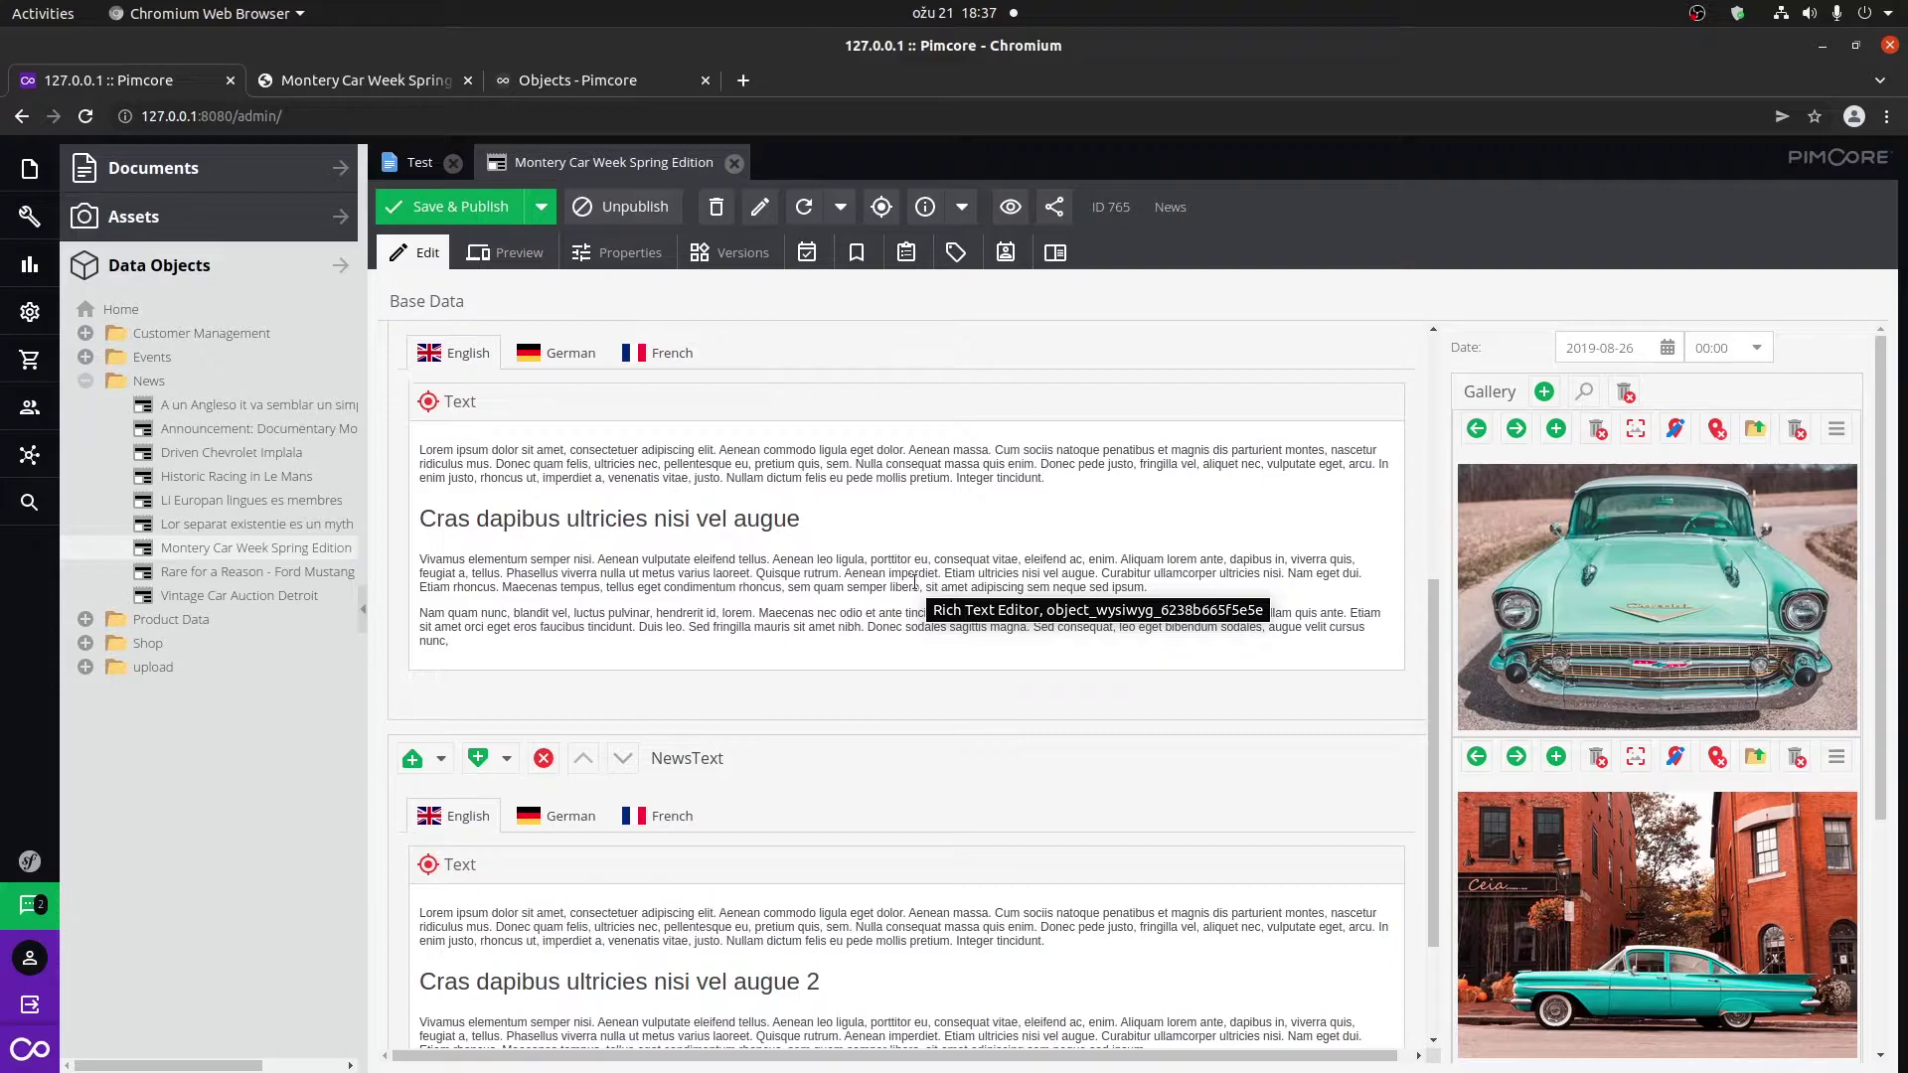
pyautogui.scroll(3, 914, 581)
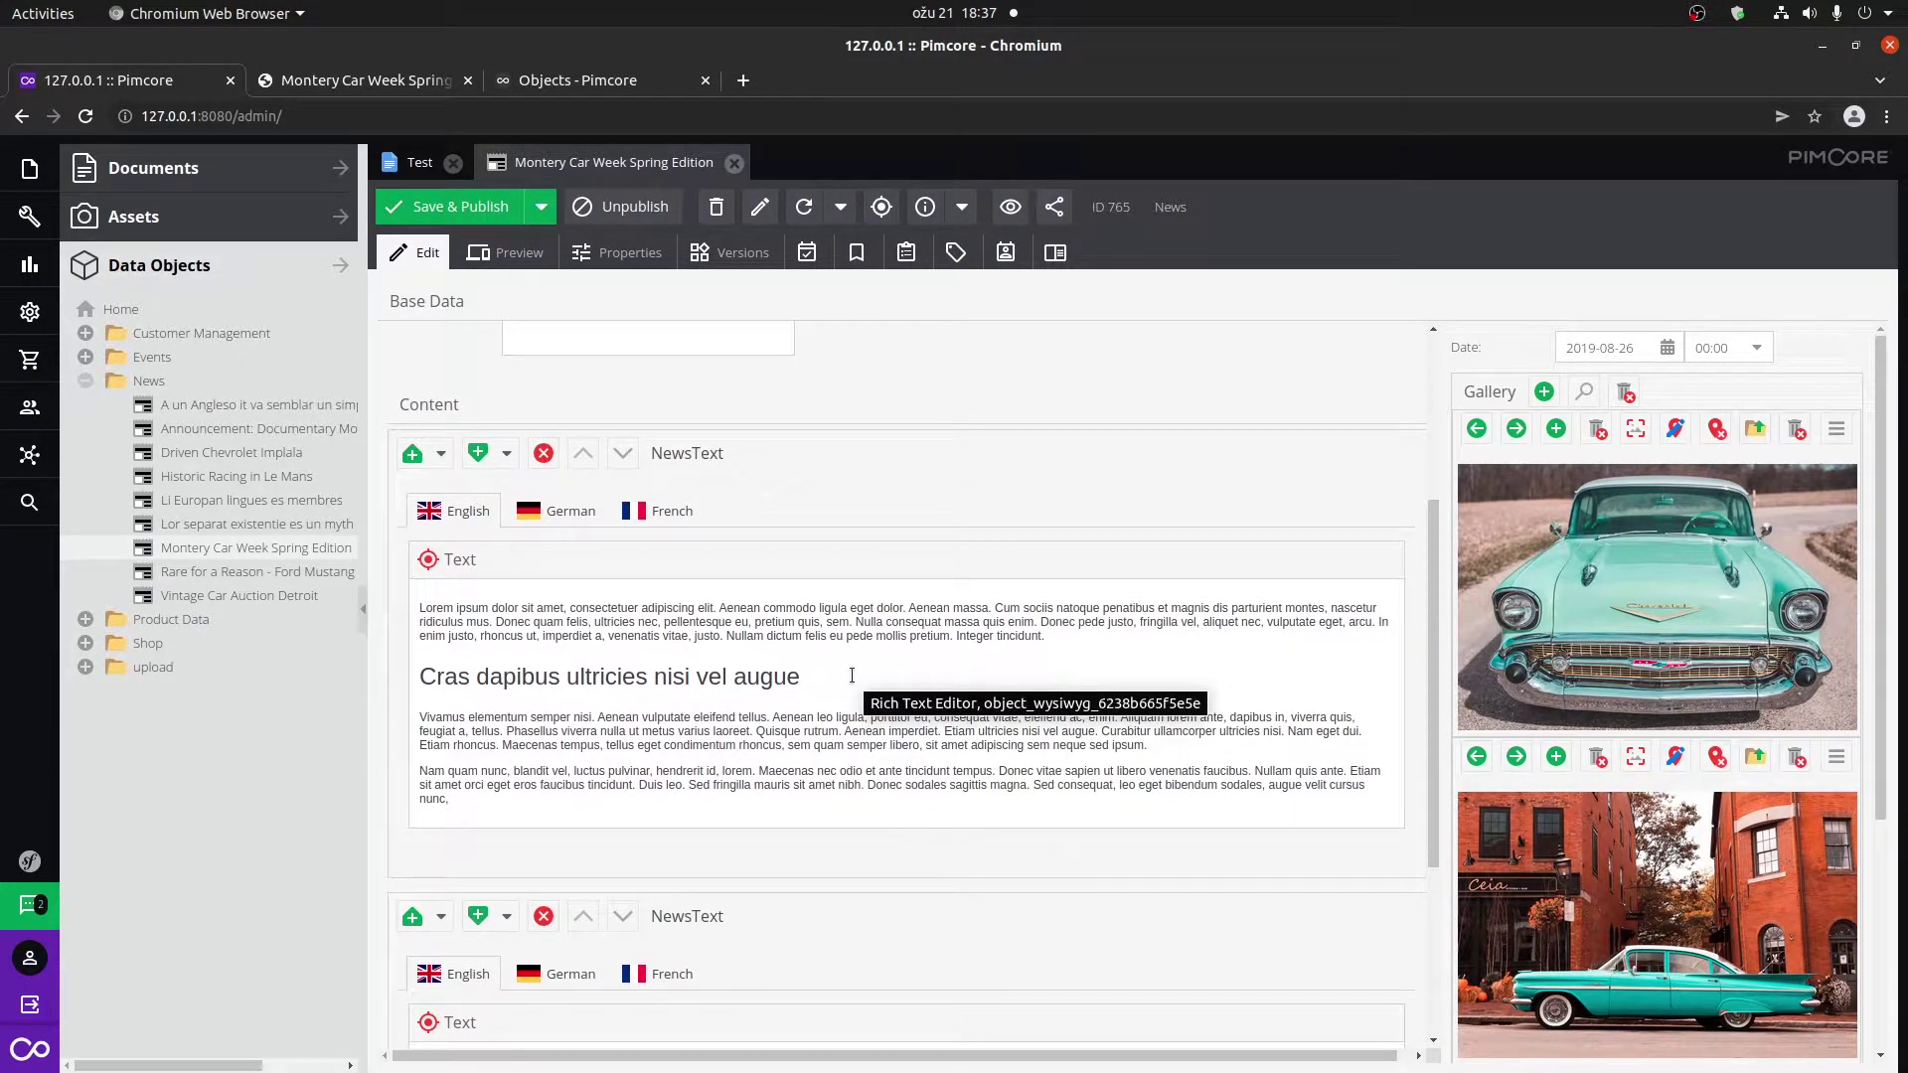
pyautogui.scroll(-5, 852, 674)
pyautogui.click(506, 602)
pyautogui.moveTo(537, 632)
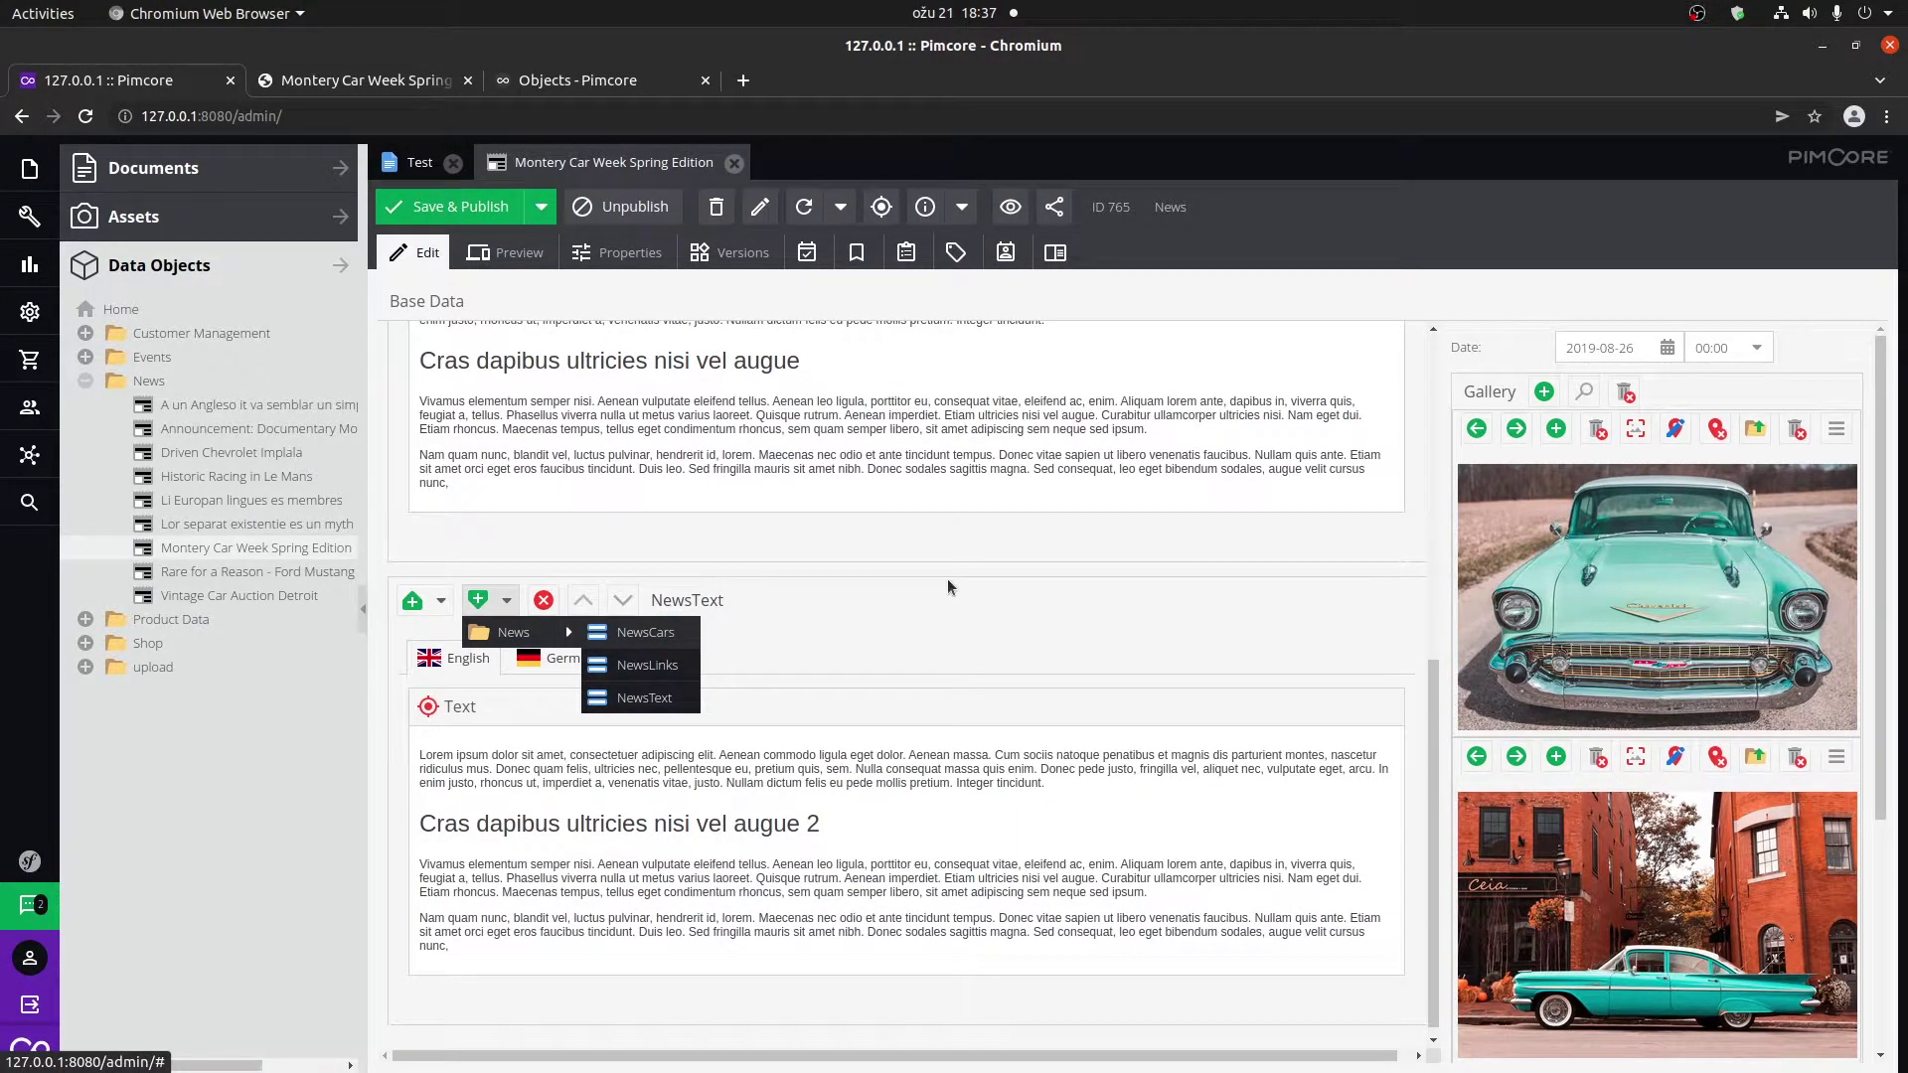
# Compare the bold intro paragraph in the front-end preview with the news object's Short Text, and close the preview.
pyautogui.hotkey('ctrl', 'Tab')
pyautogui.scroll(2, 904, 656)
pyautogui.scroll(2, 929, 631)
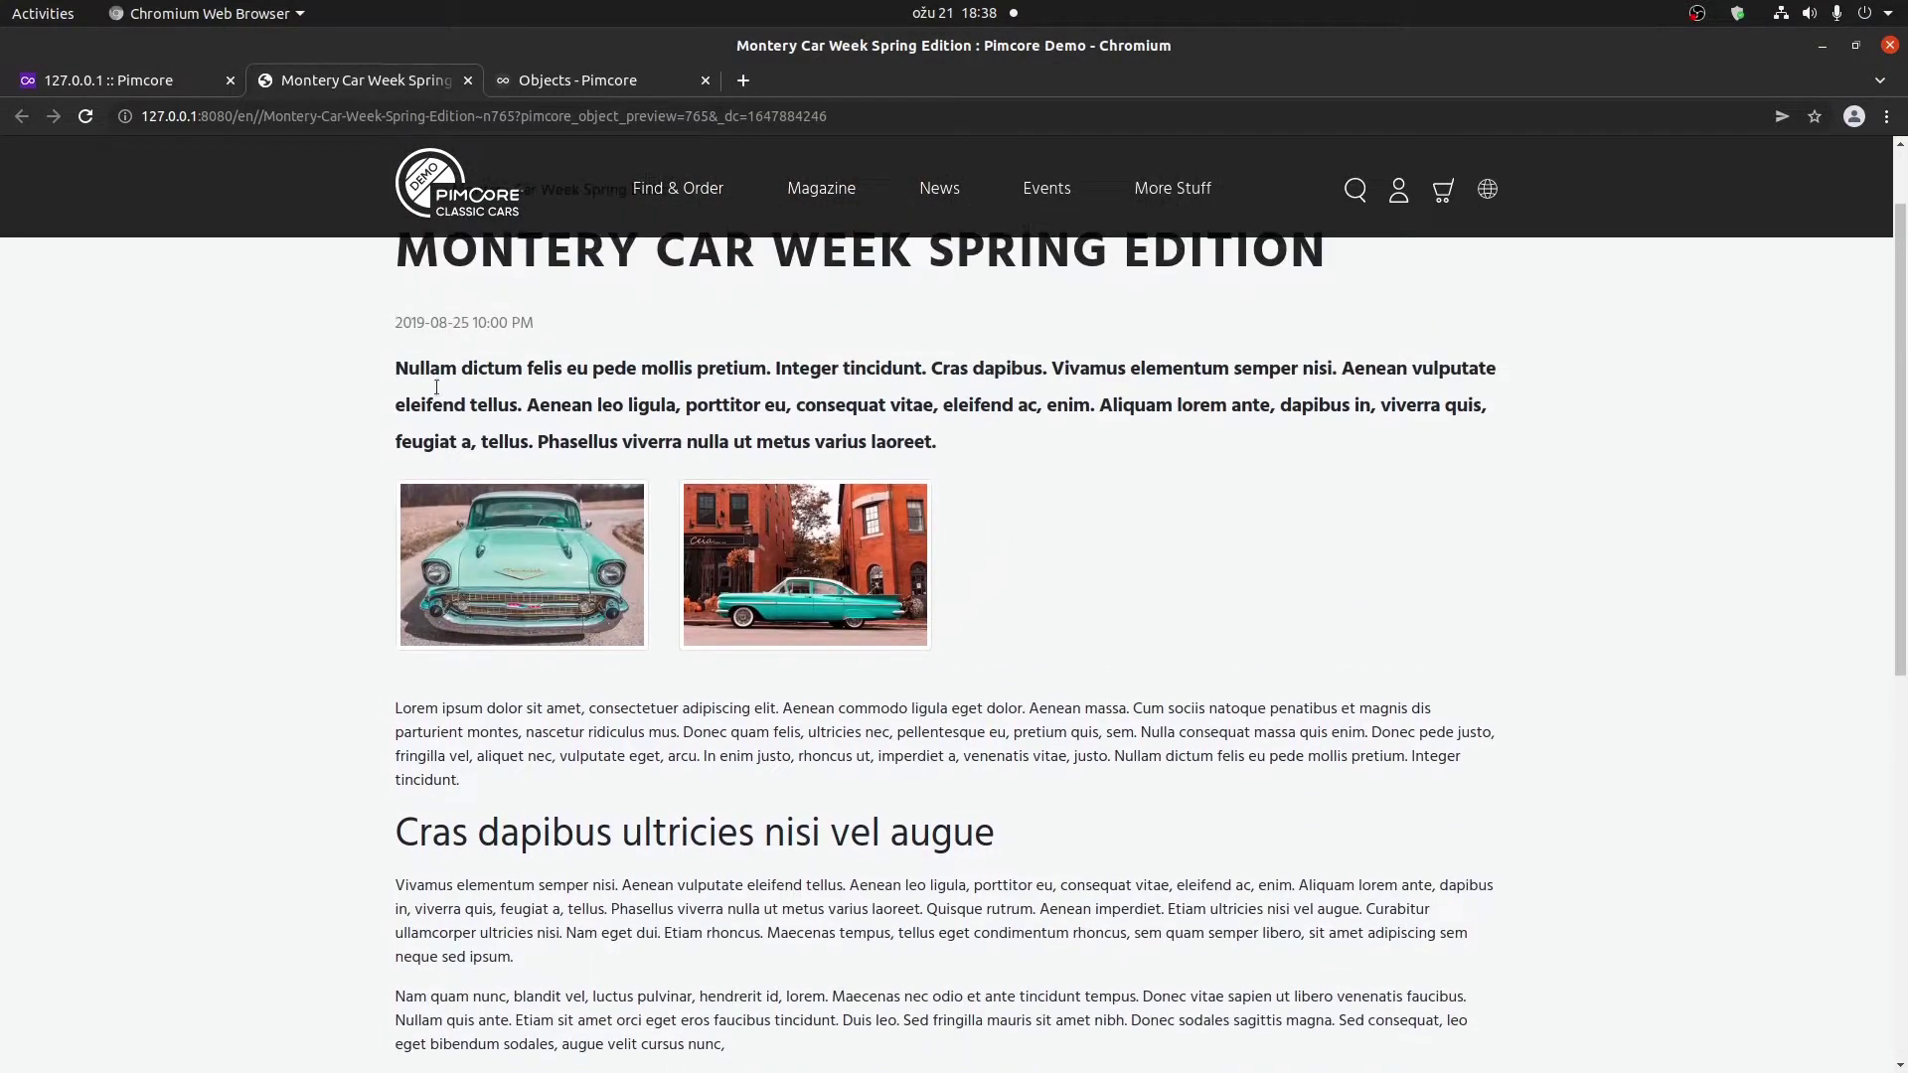
pyautogui.moveTo(422, 368); pyautogui.dragTo(1095, 441)
pyautogui.click(193, 81)
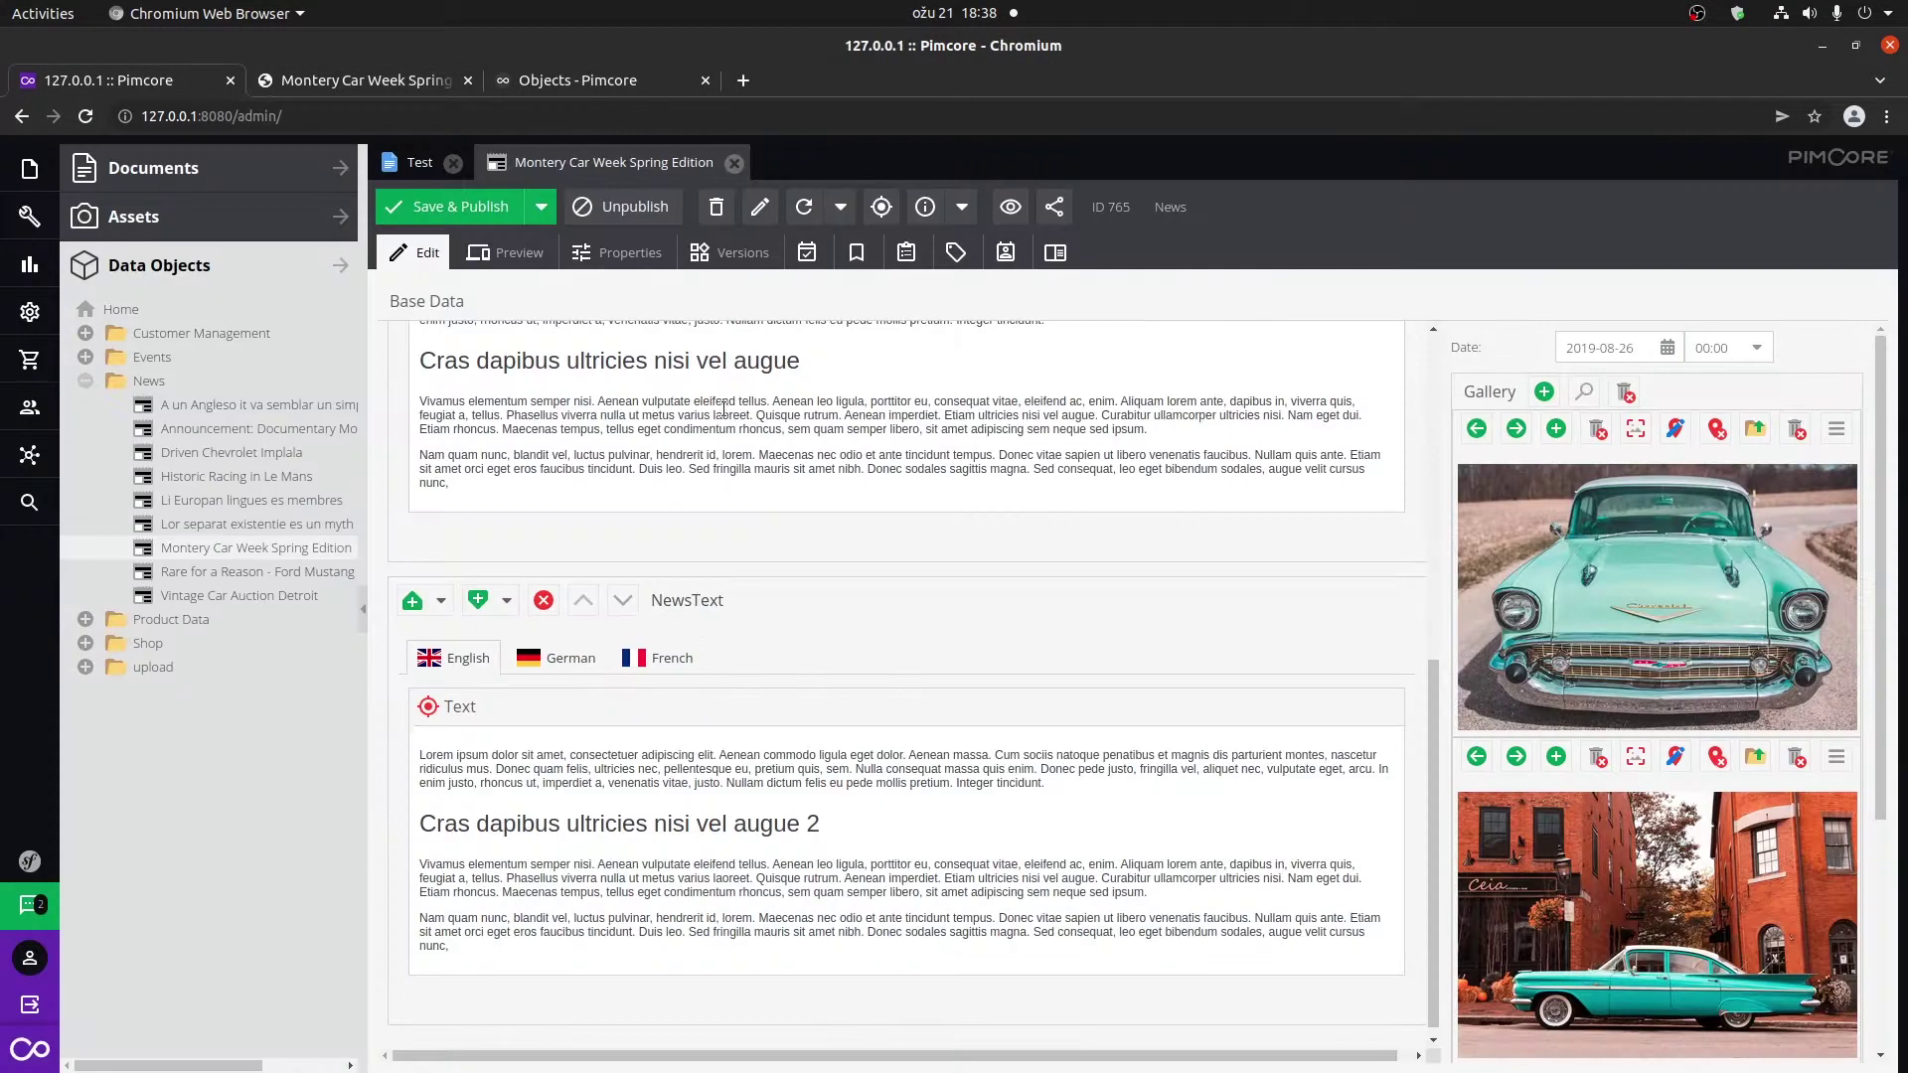
pyautogui.scroll(6, 728, 383)
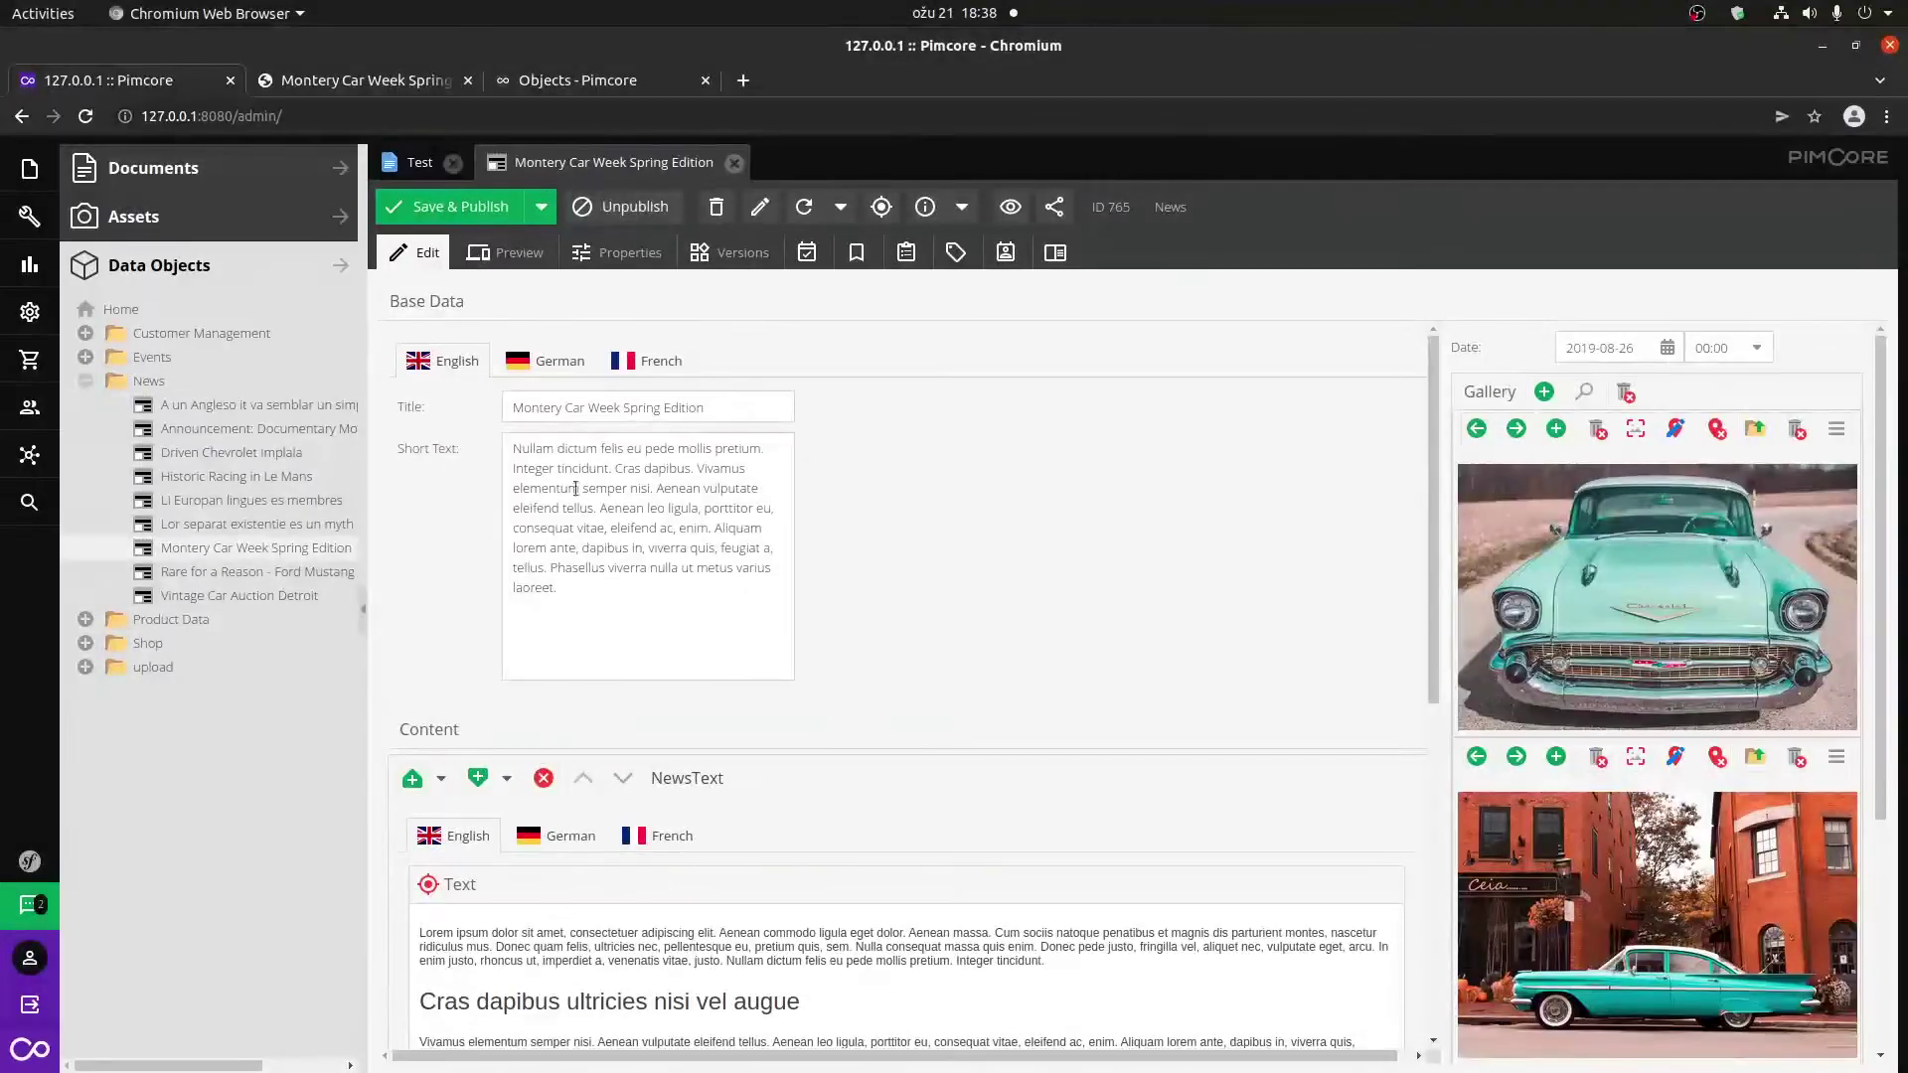
pyautogui.click(350, 83)
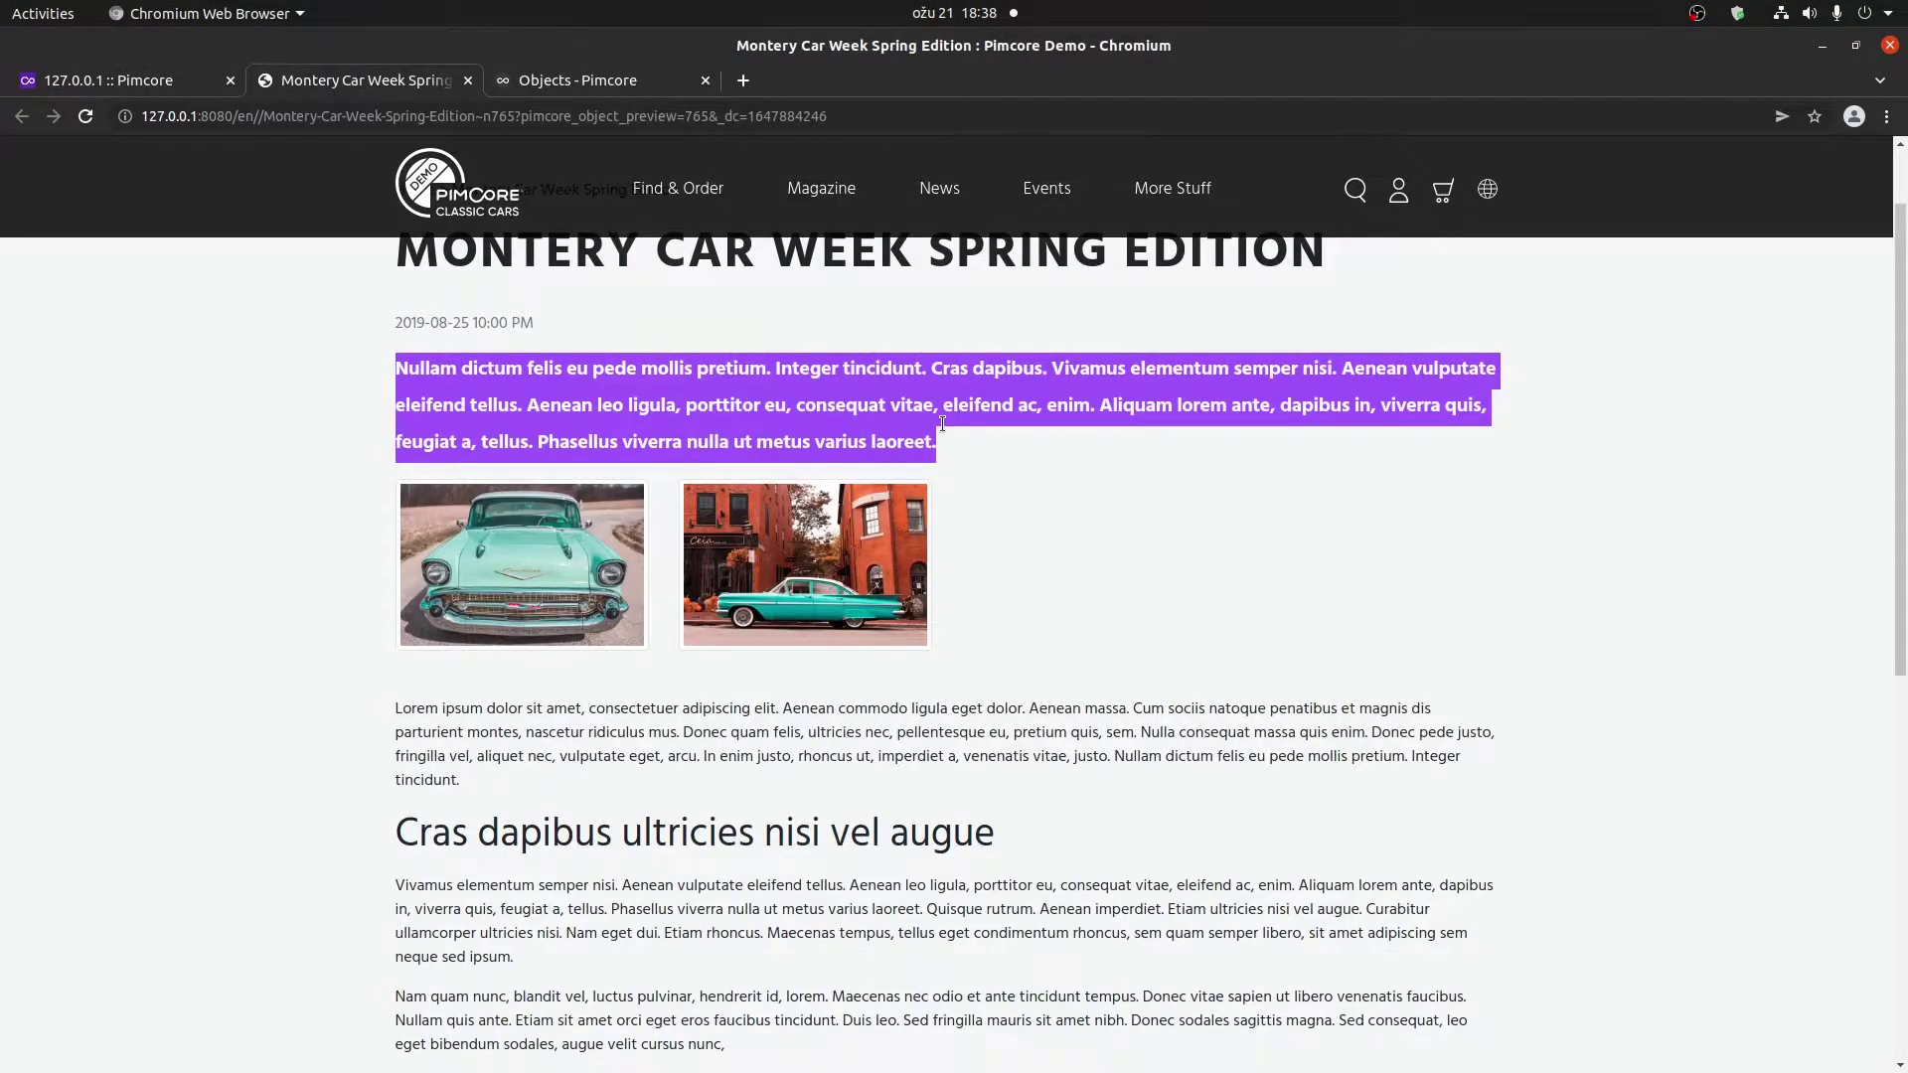
pyautogui.click(945, 425)
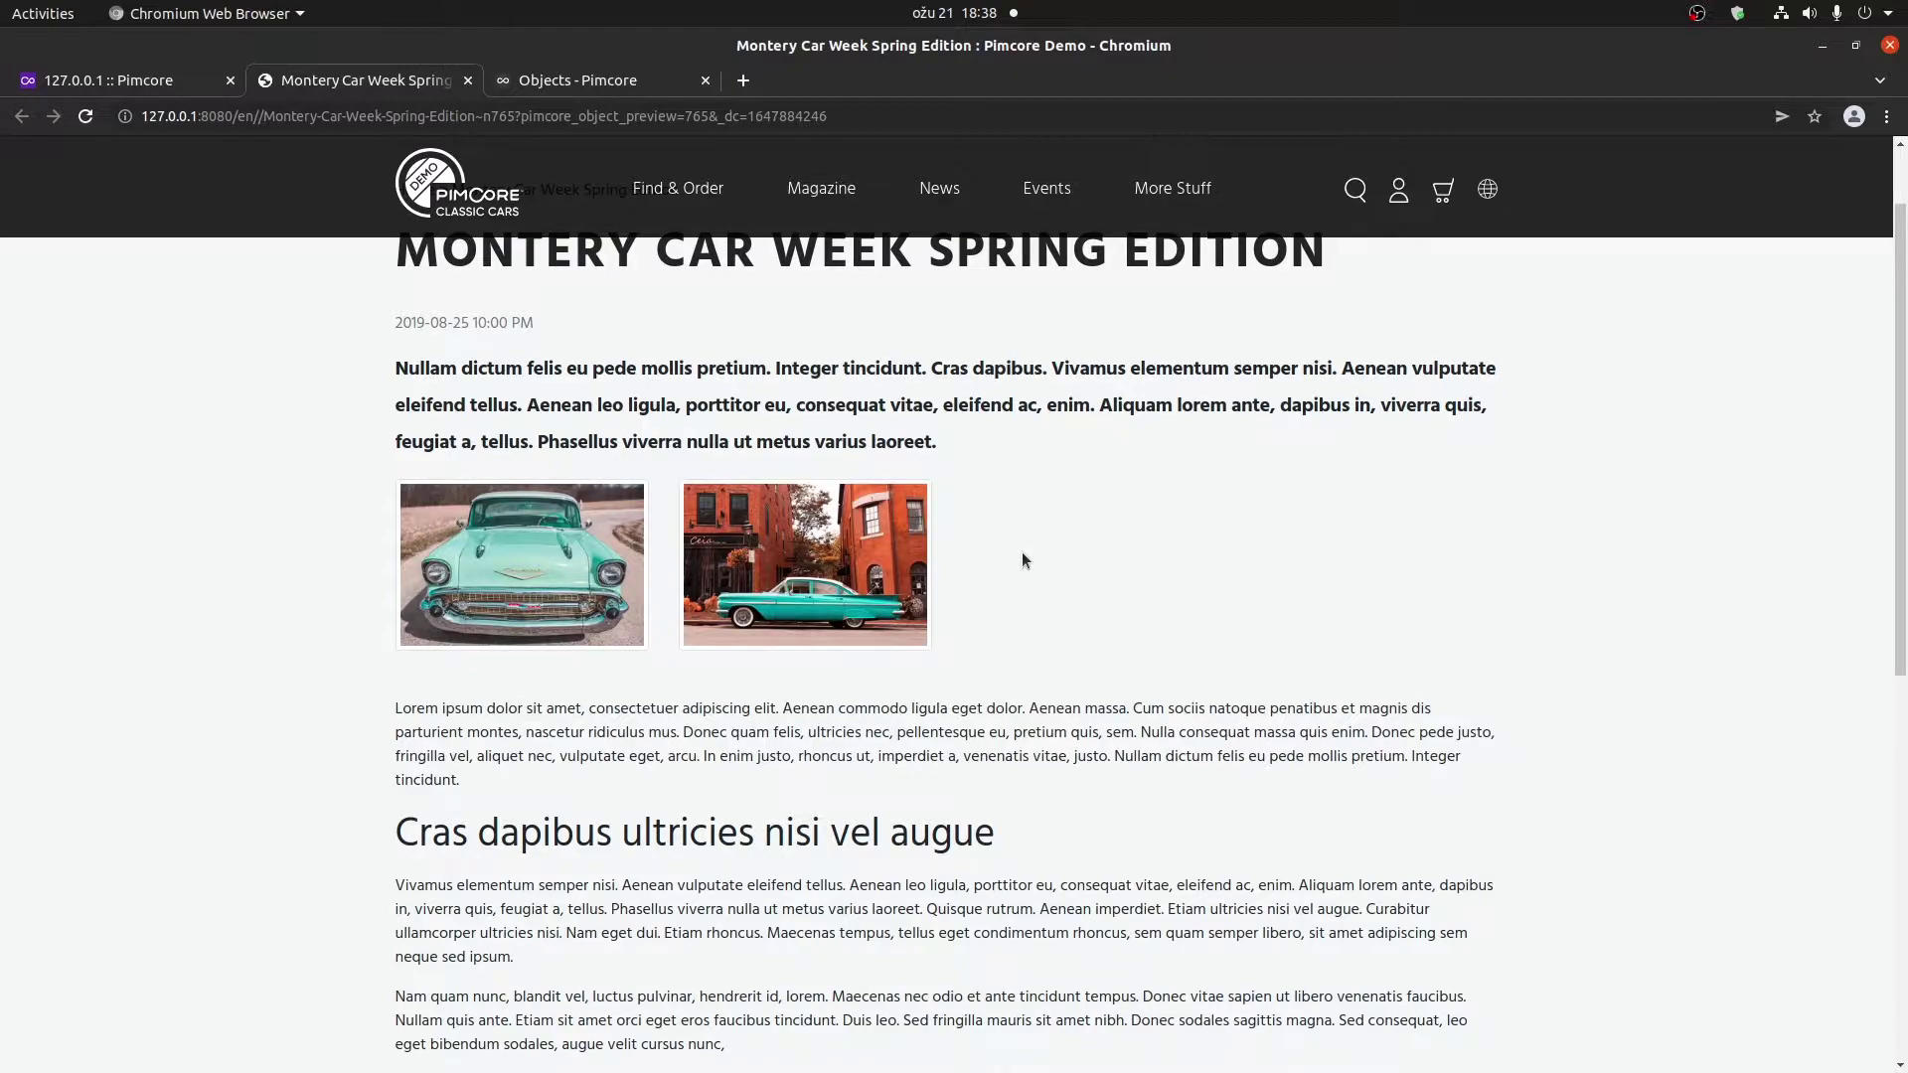
pyautogui.hotkey('ctrl', 'w')
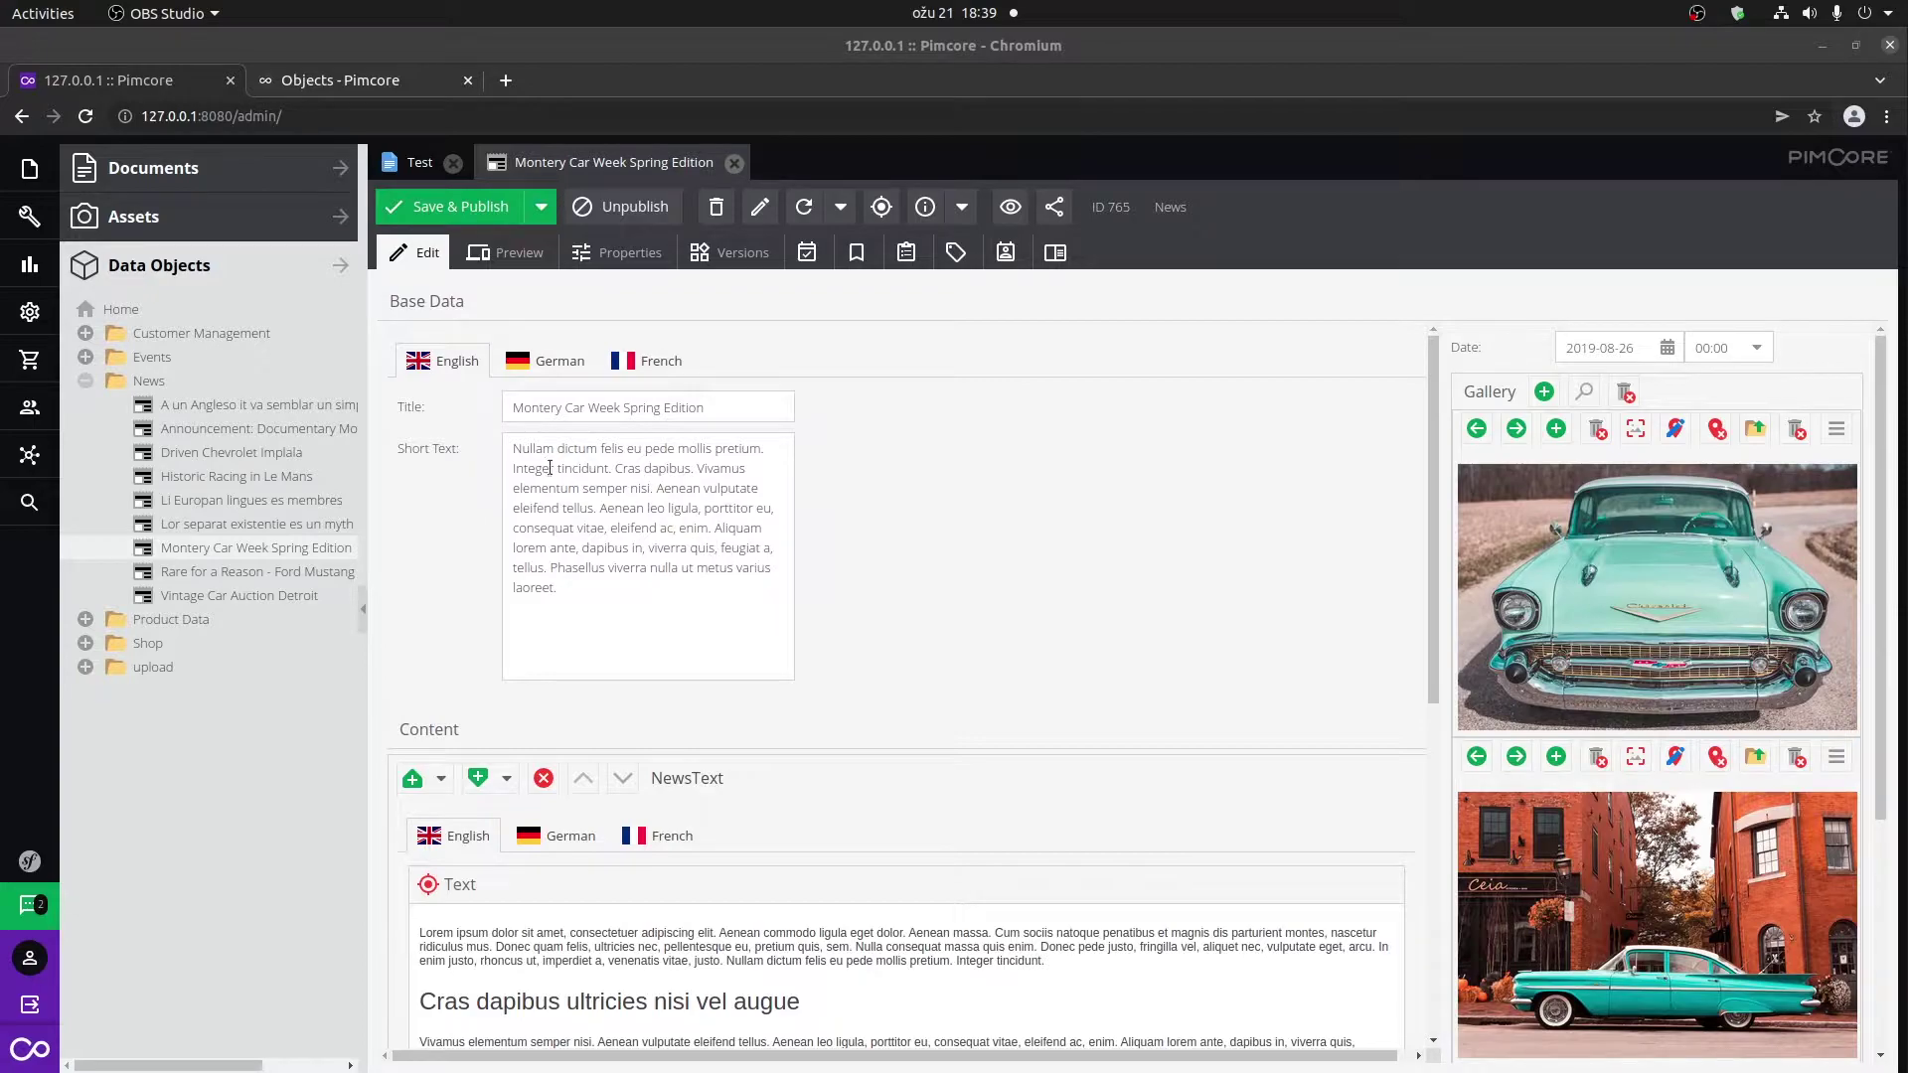
# Collapse the News folder and add a data object folder named "Test Objects" under Home.
pyautogui.click(86, 381)
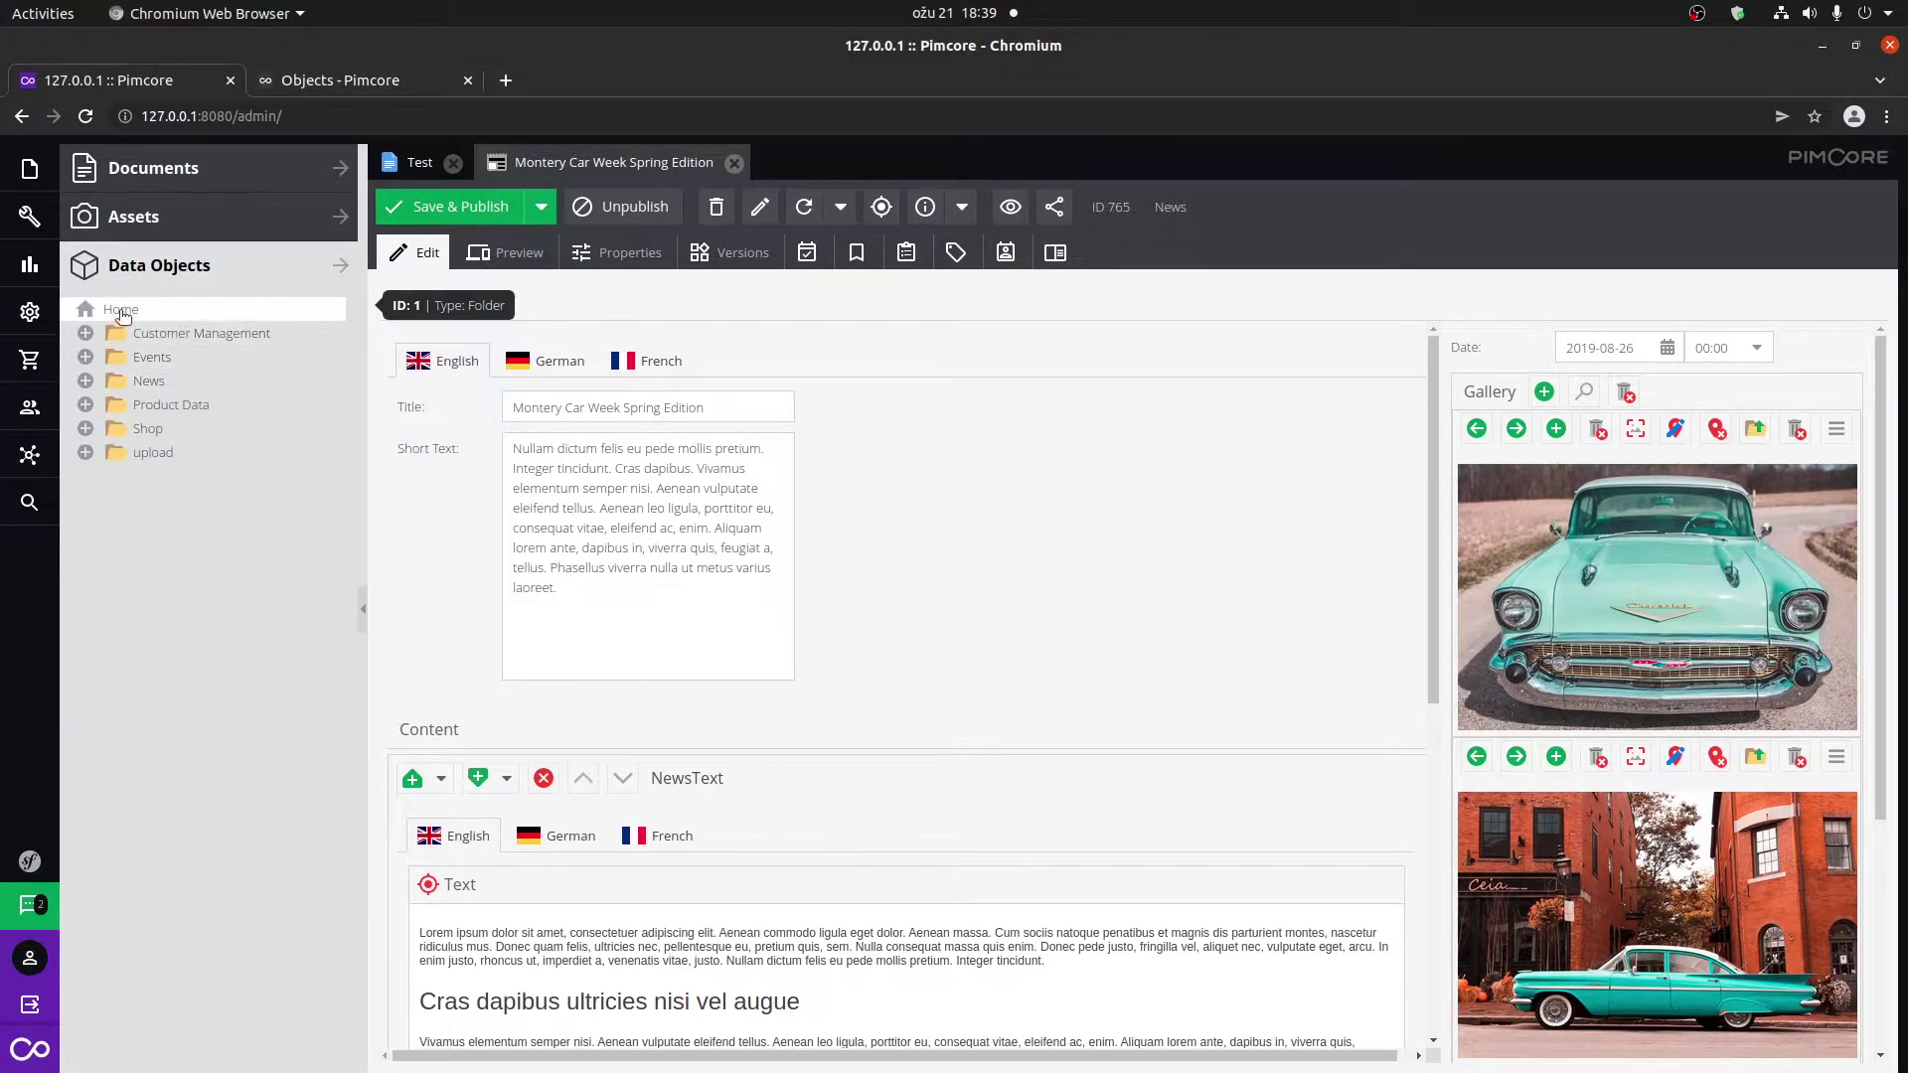
pyautogui.rightClick(115, 312)
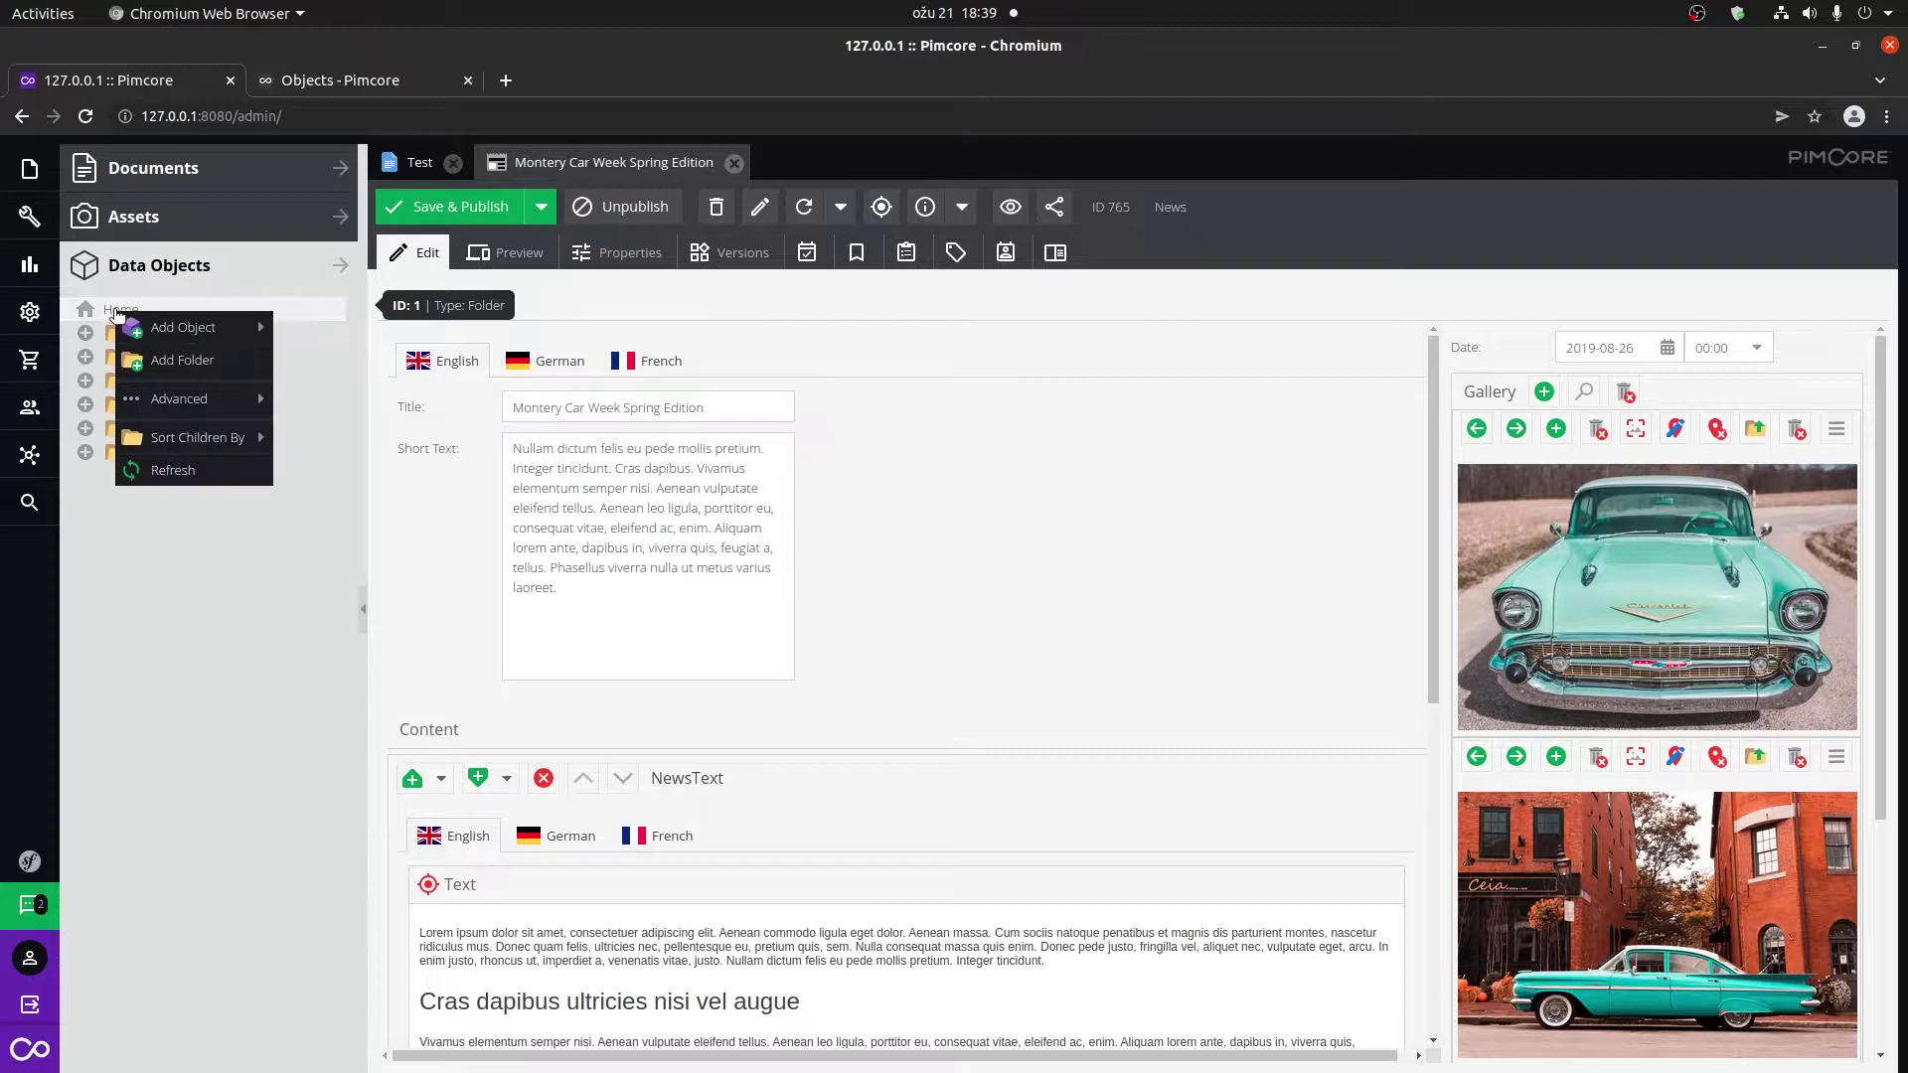
pyautogui.click(210, 364)
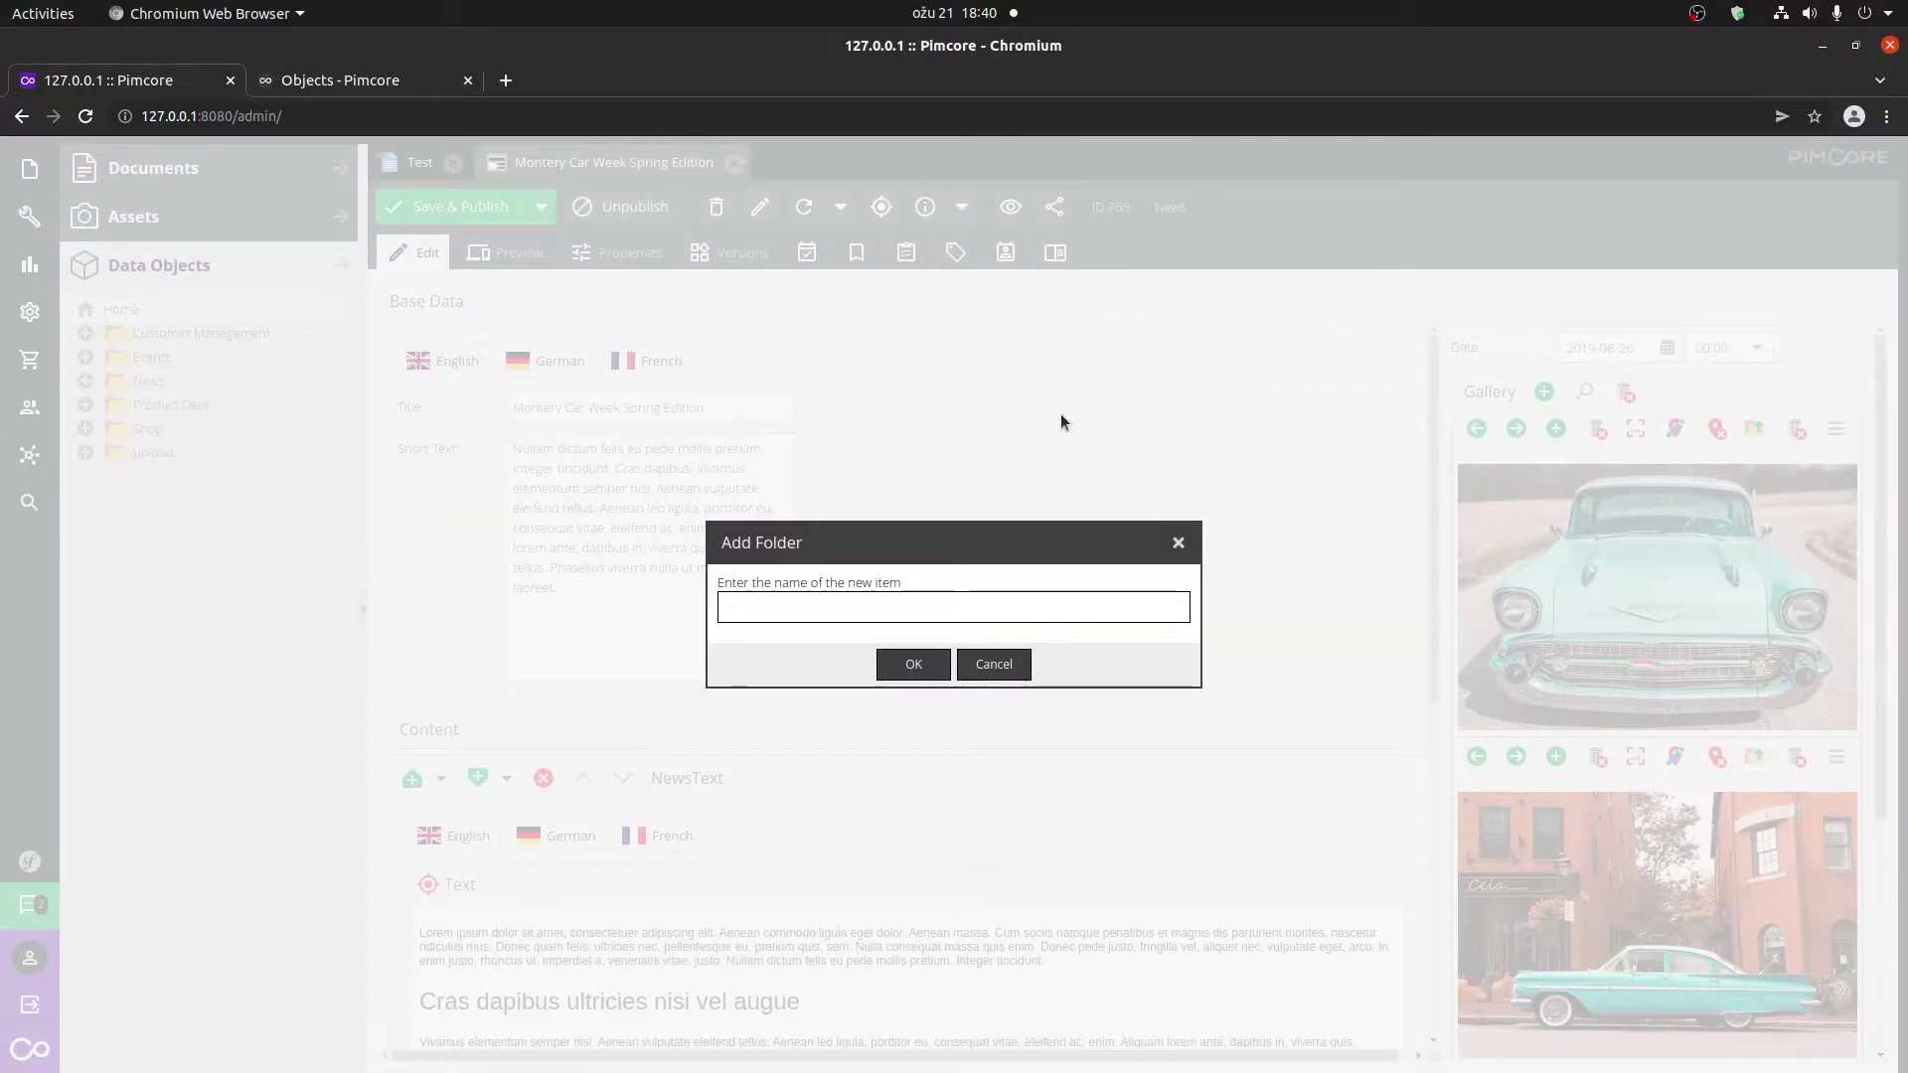
pyautogui.write('Test Objects')
pyautogui.press('Return')
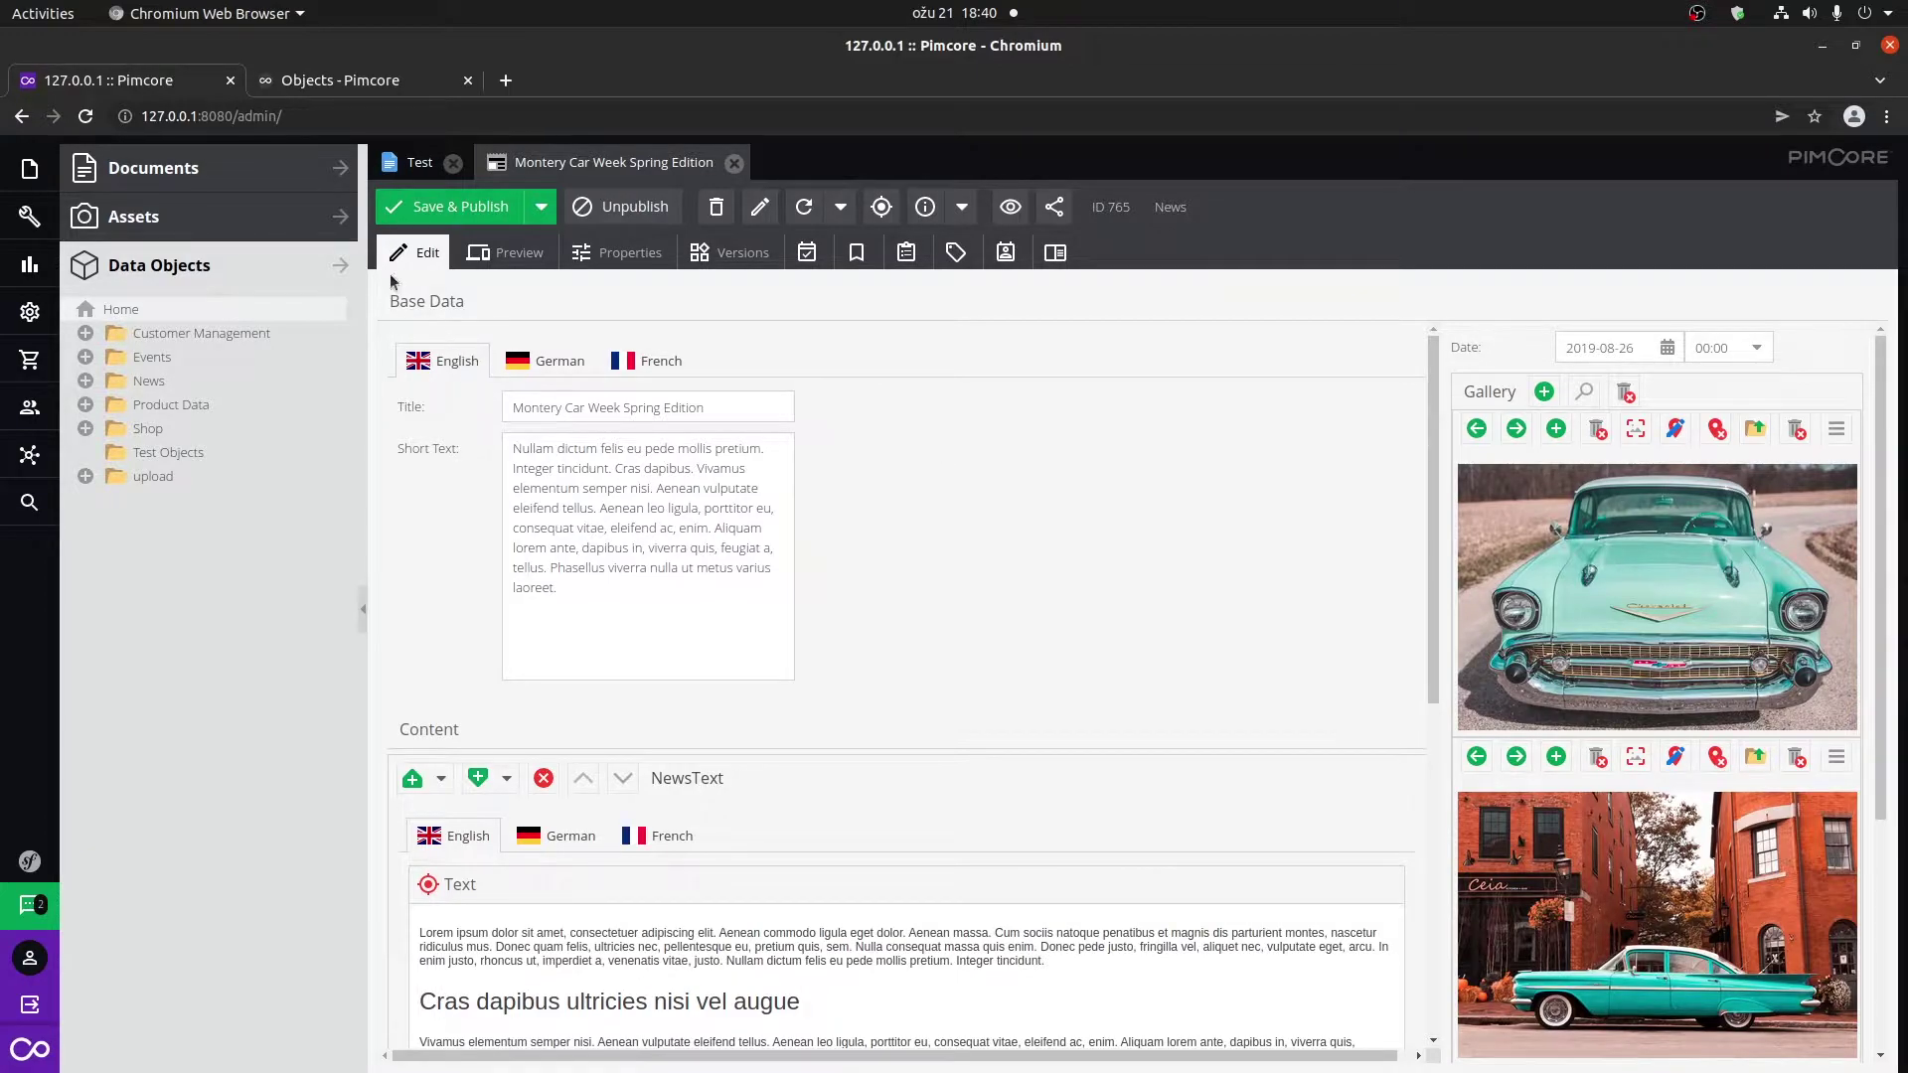
# Open the data object class definitions and add a class named "Test" with the unique identifier "Test".
pyautogui.click(29, 312)
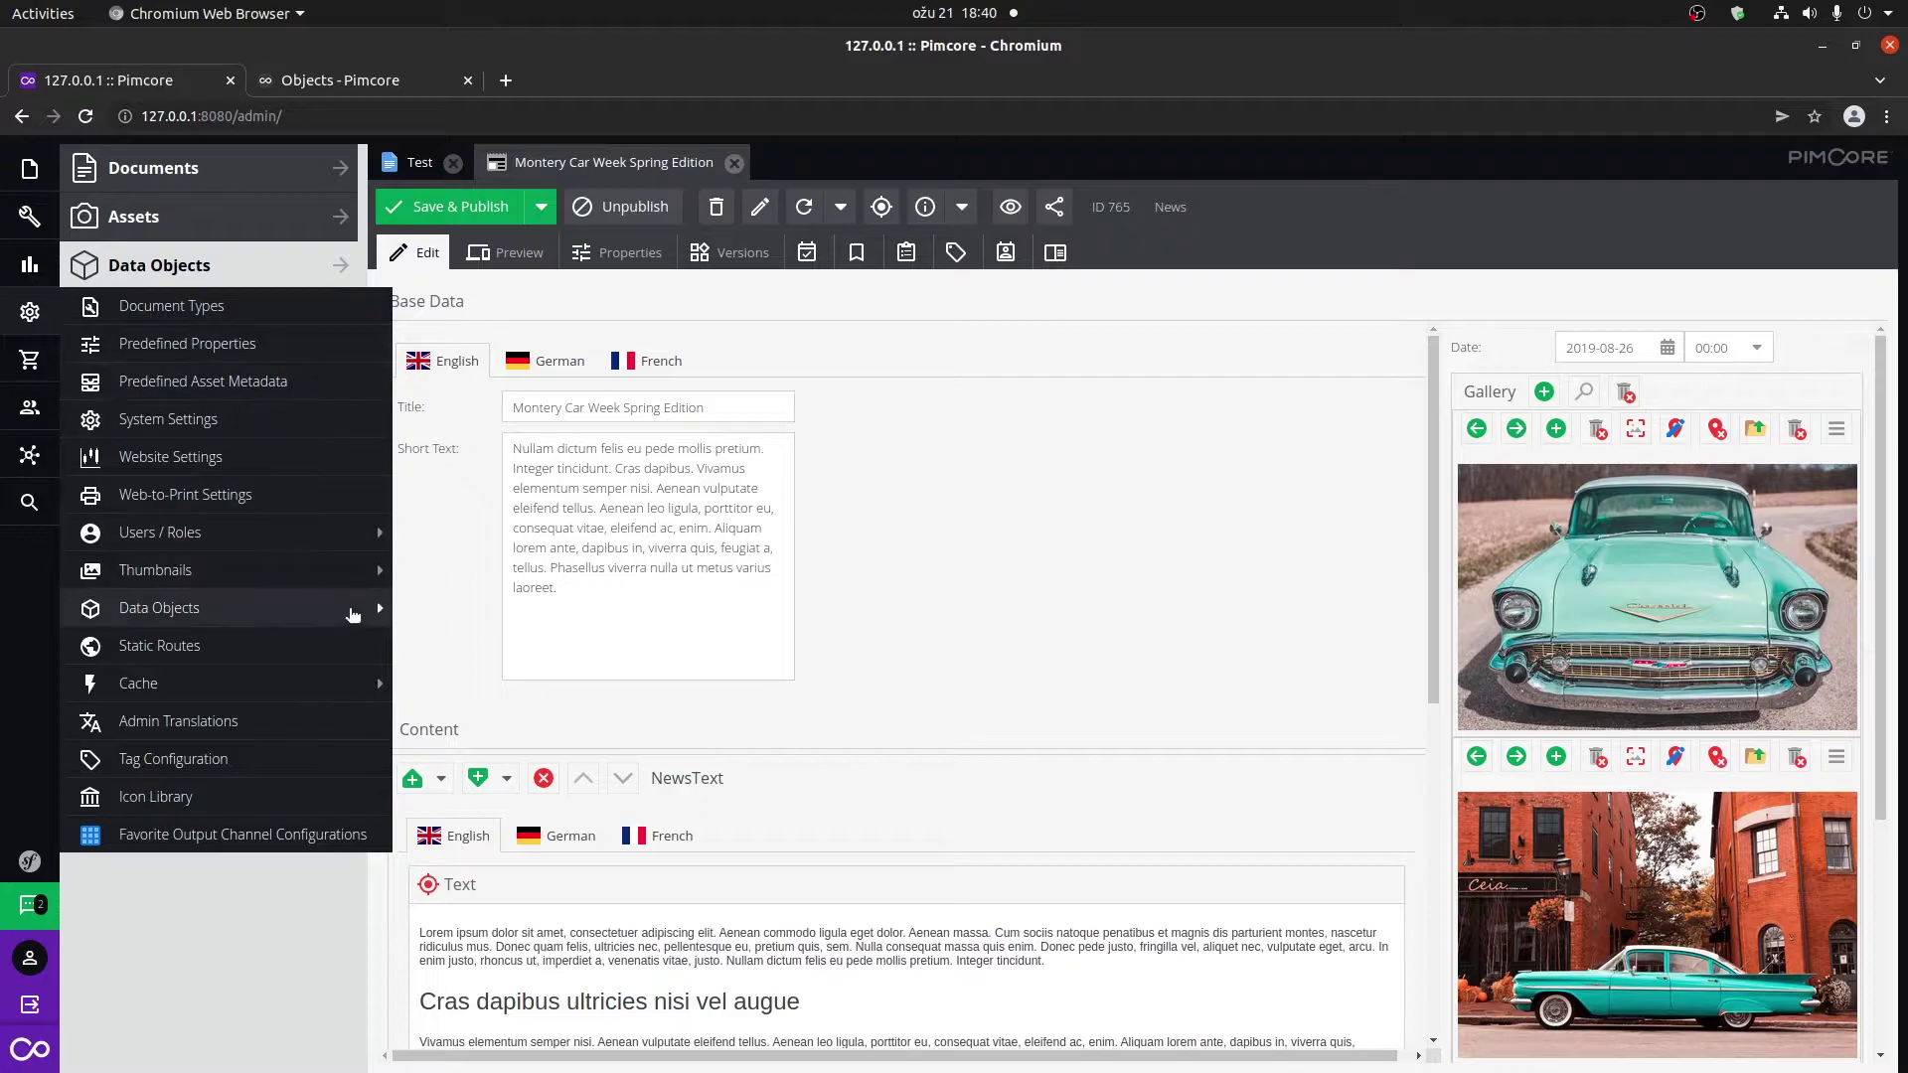
pyautogui.moveTo(353, 614)
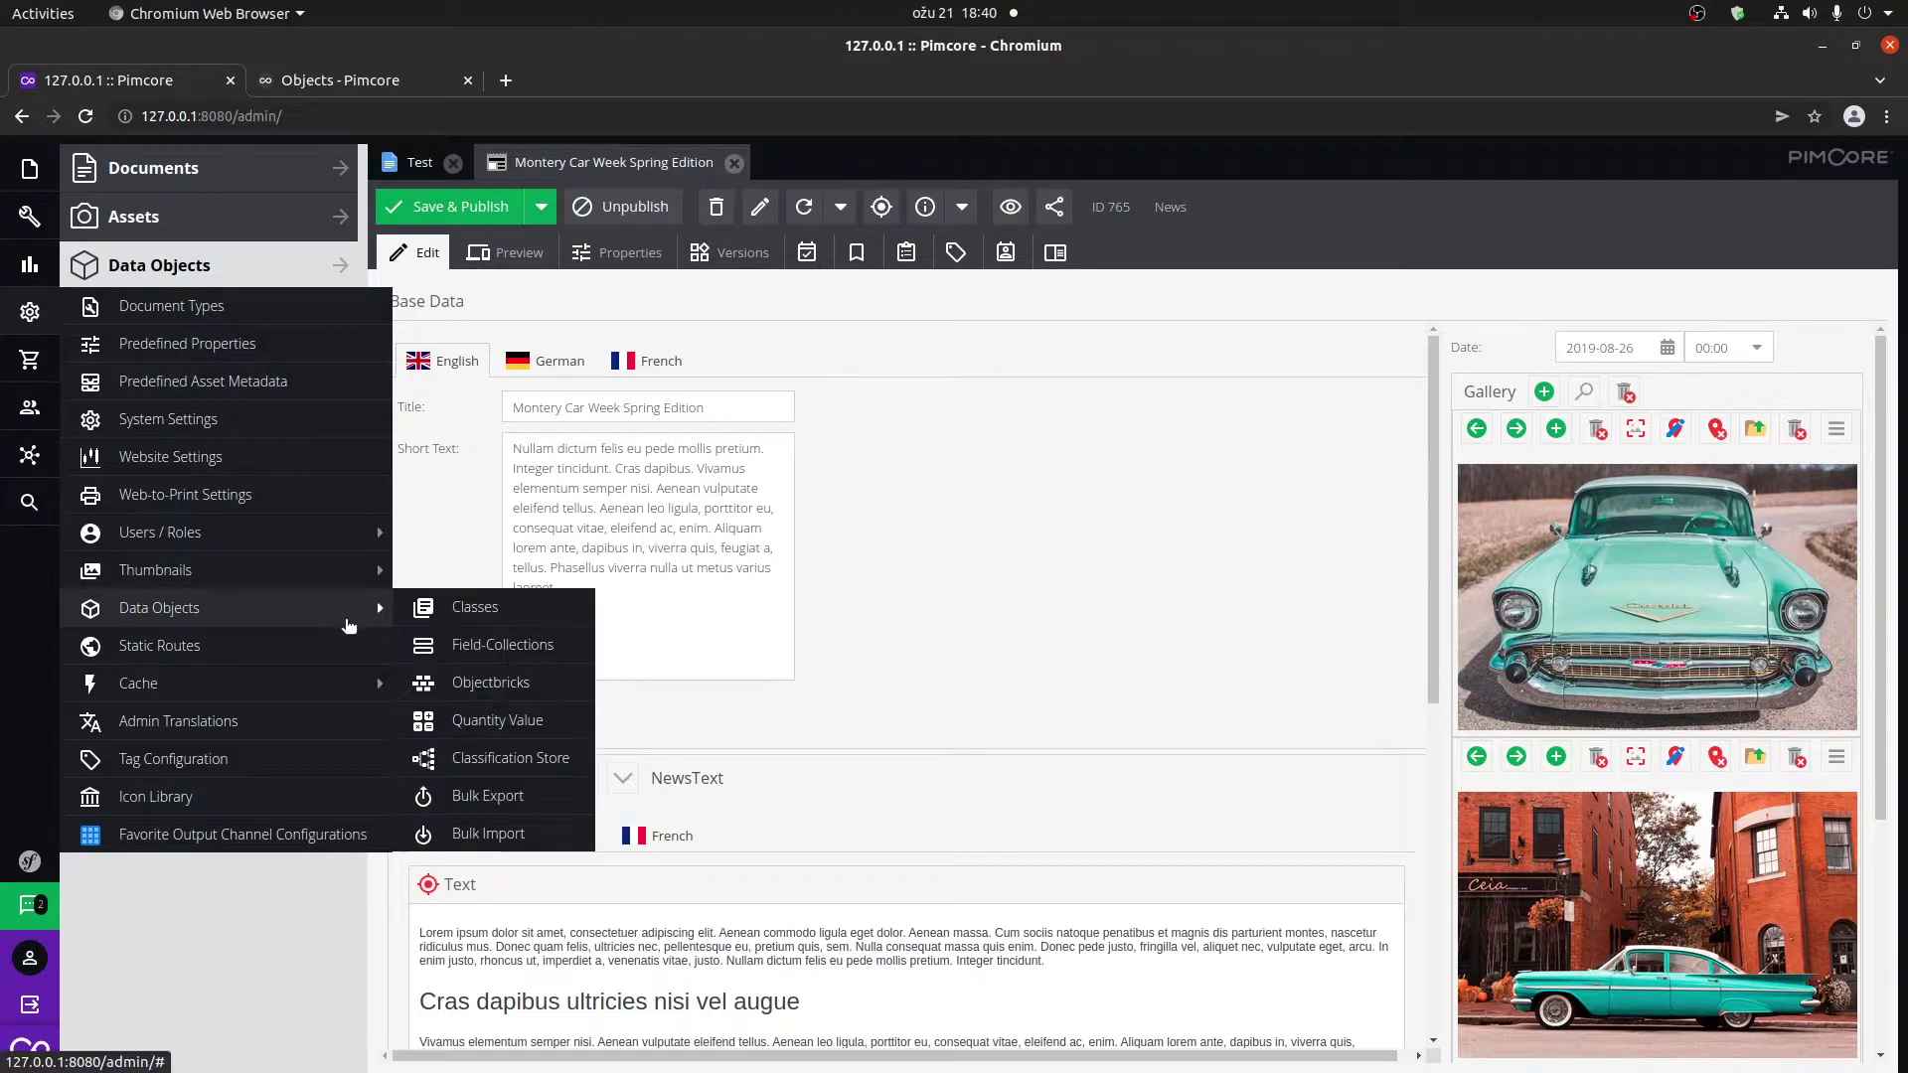
pyautogui.click(530, 610)
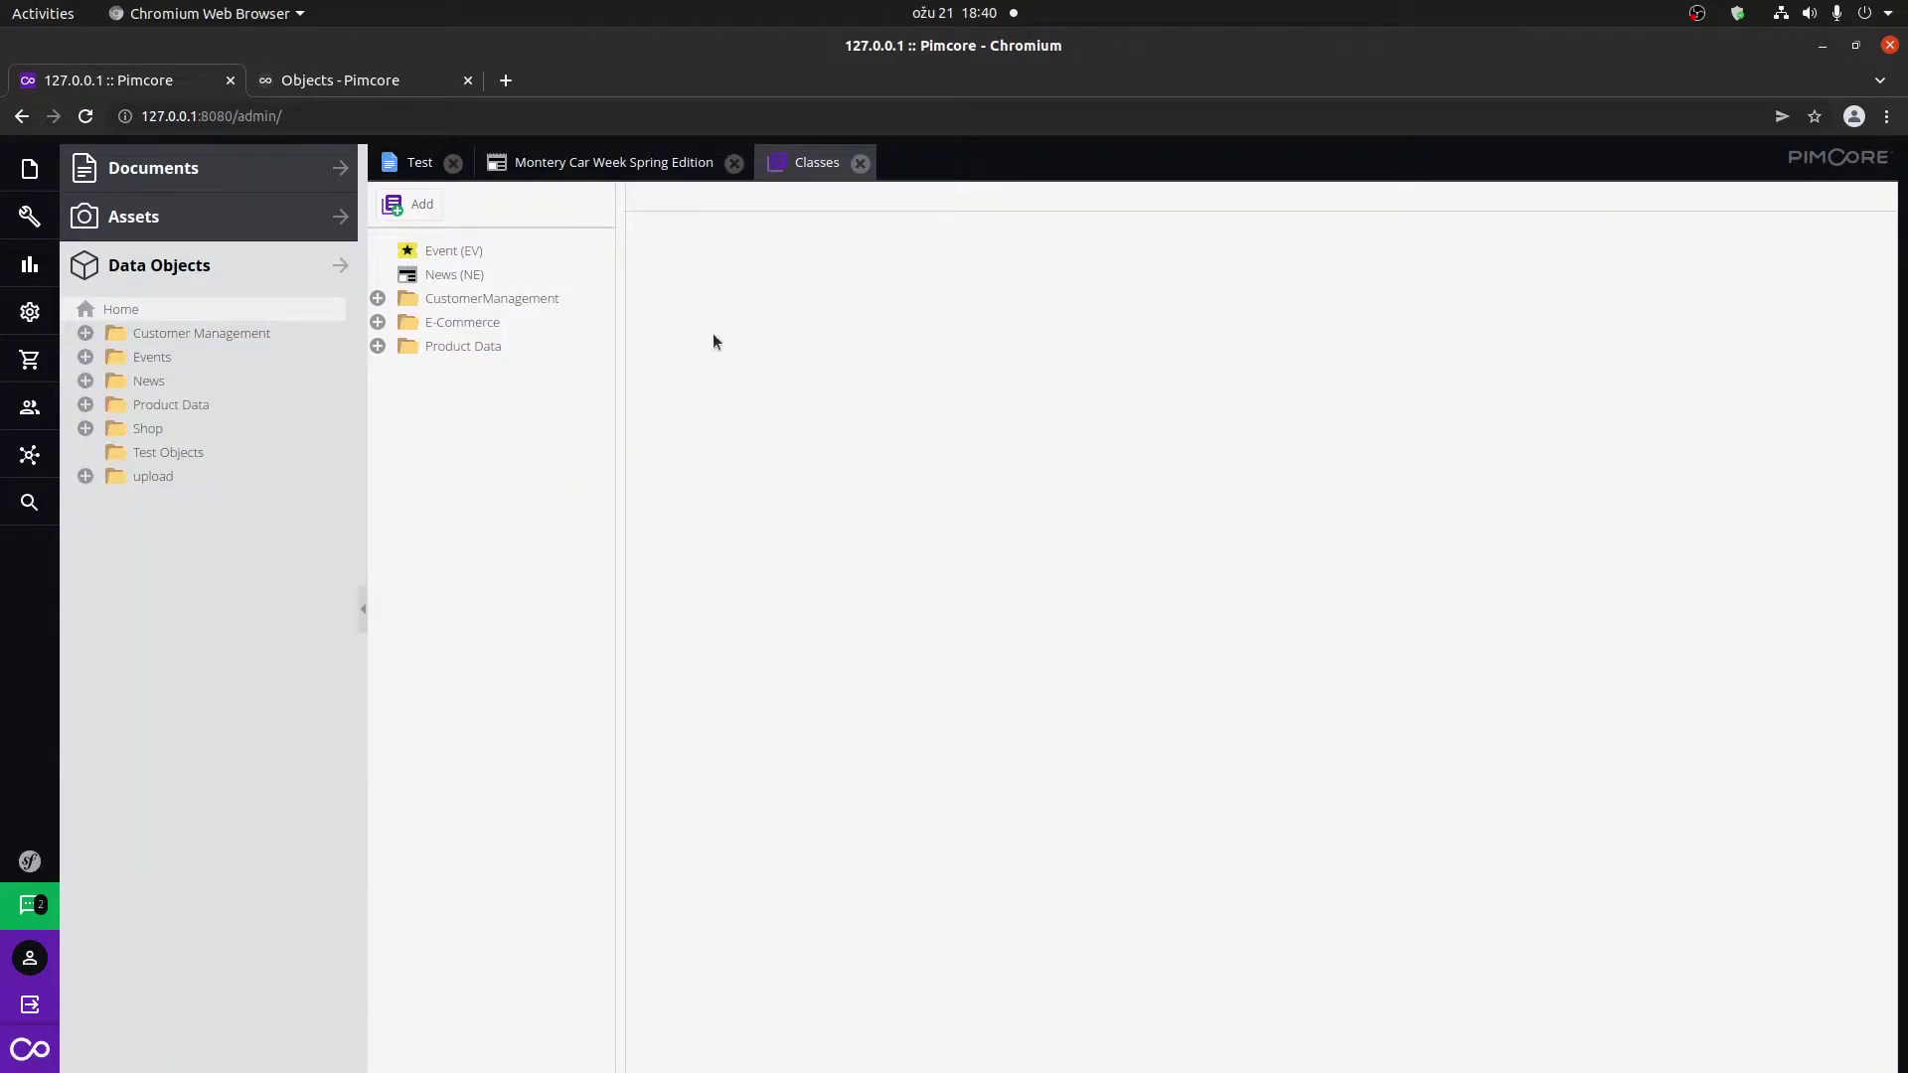
pyautogui.click(414, 210)
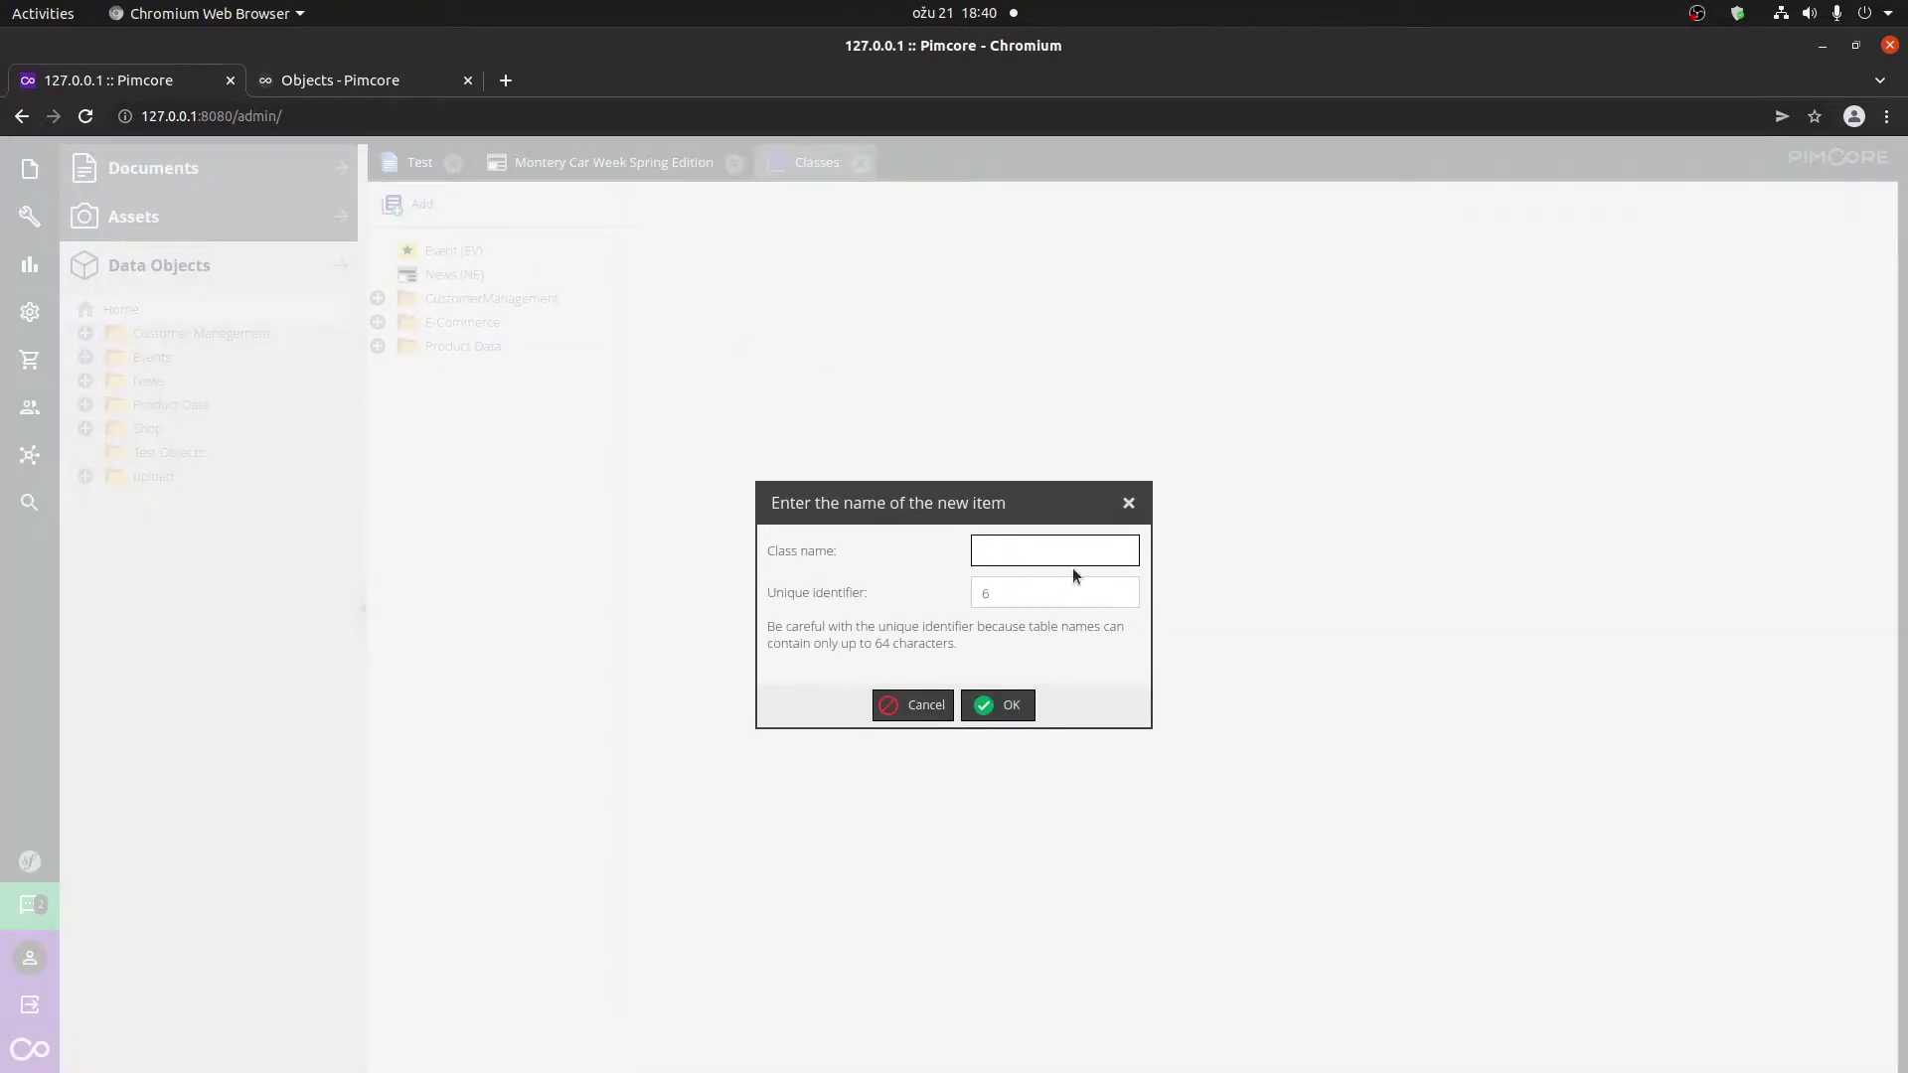
pyautogui.write('Test')
pyautogui.press('Tab')
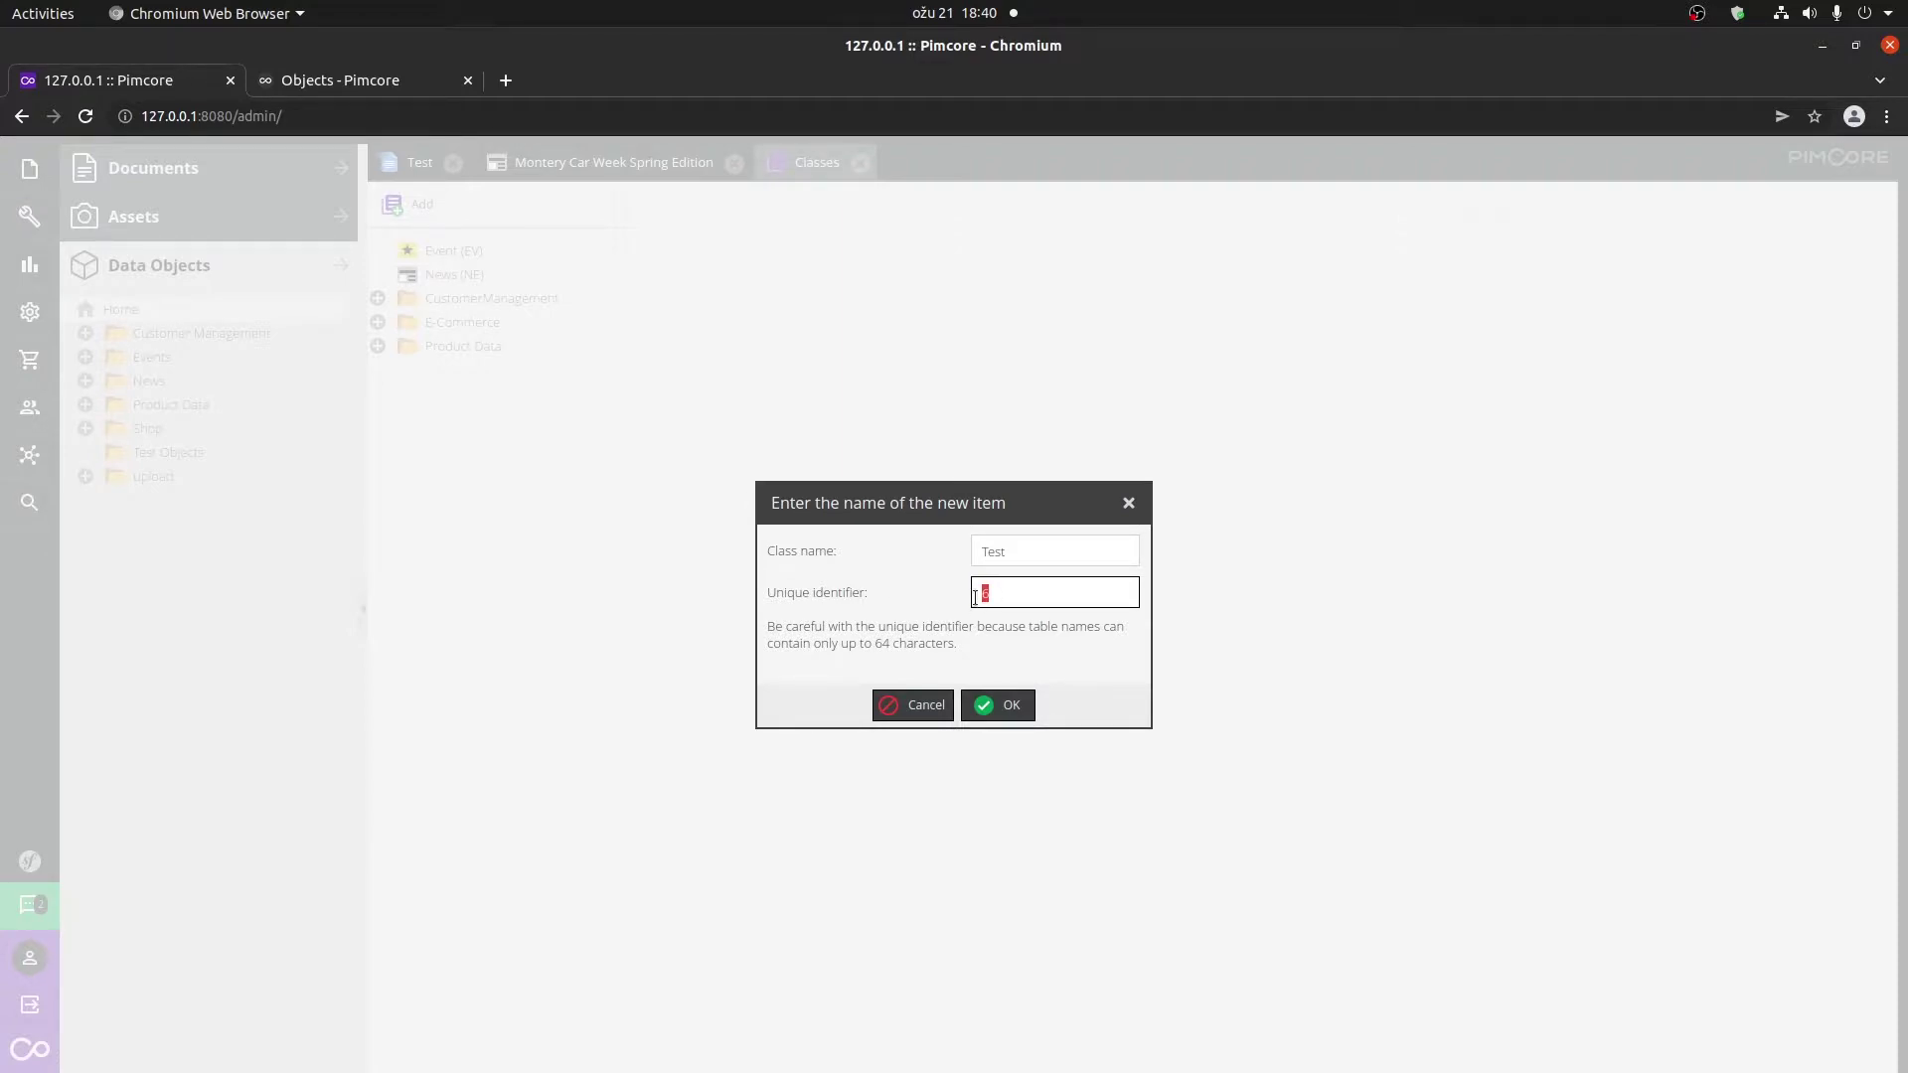
pyautogui.write('Test')
pyautogui.hotkey('shift', 'Tab')
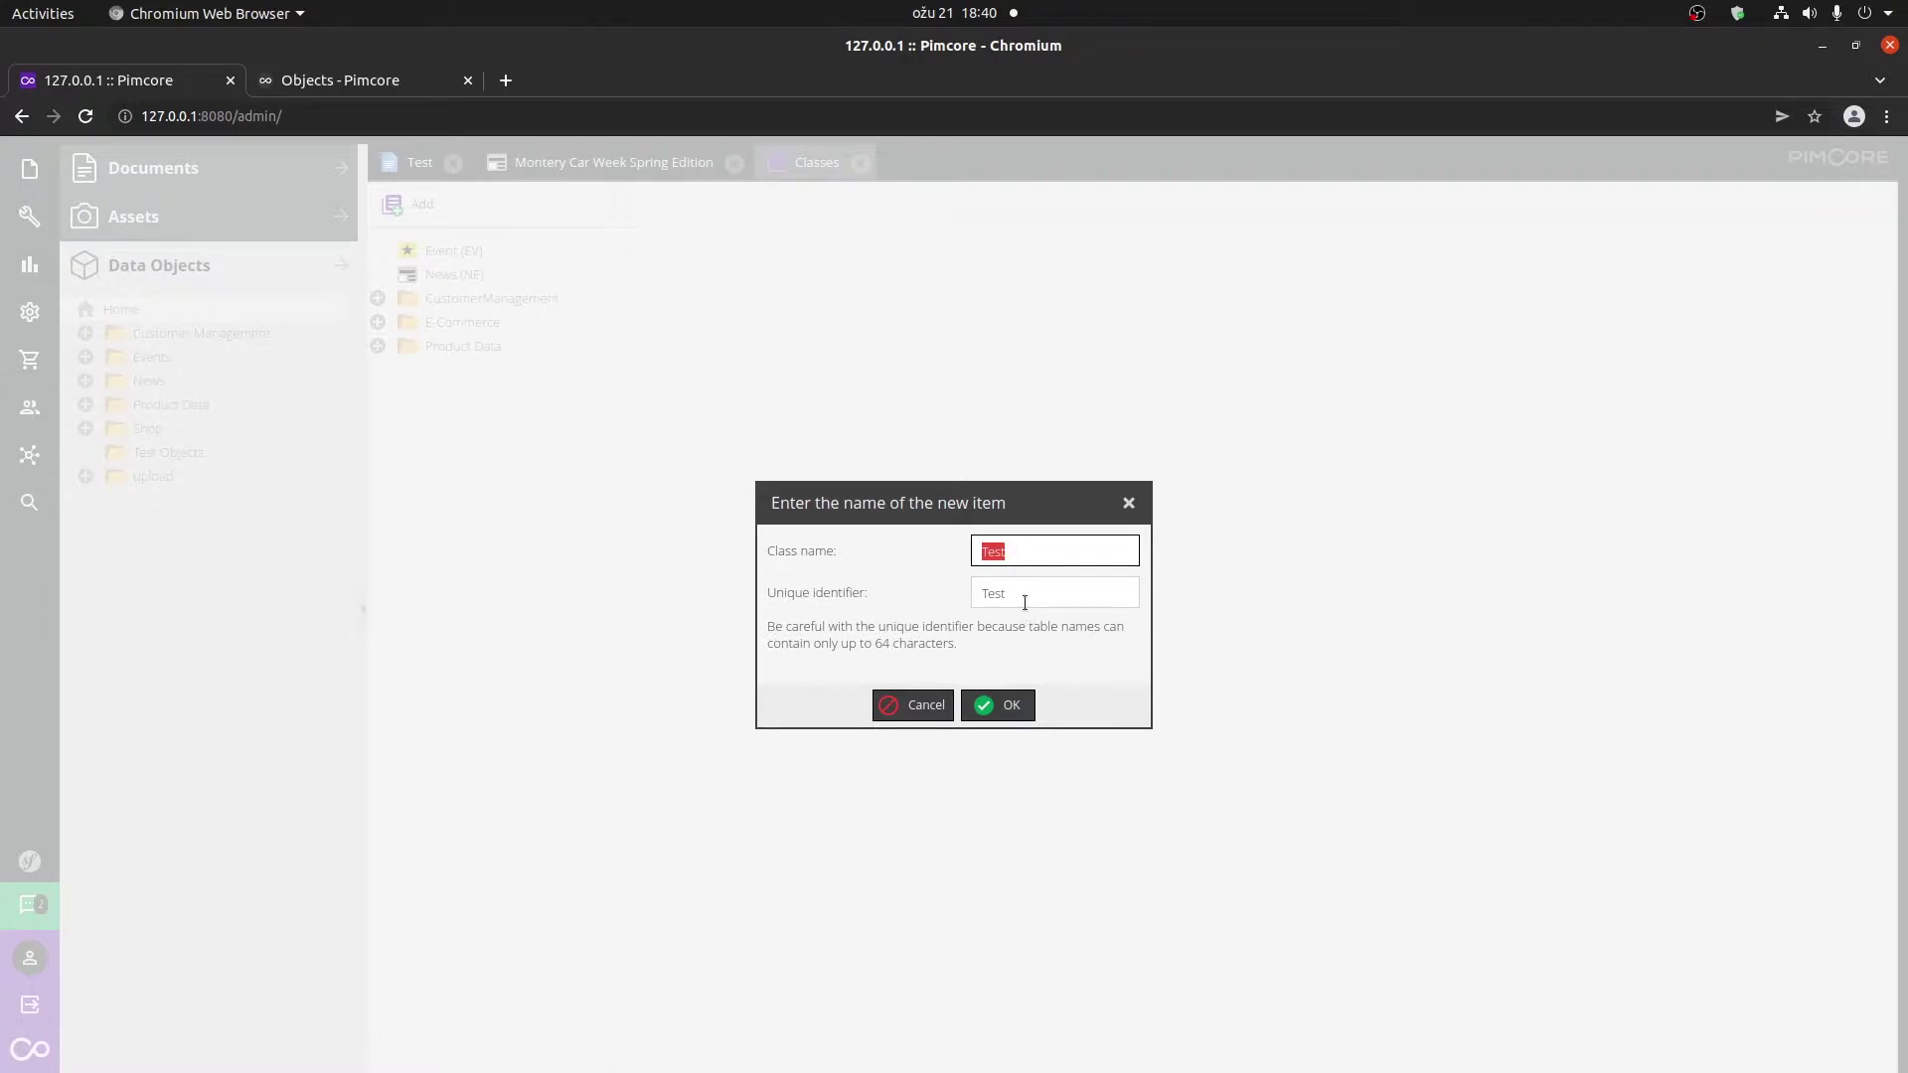
pyautogui.click(1030, 705)
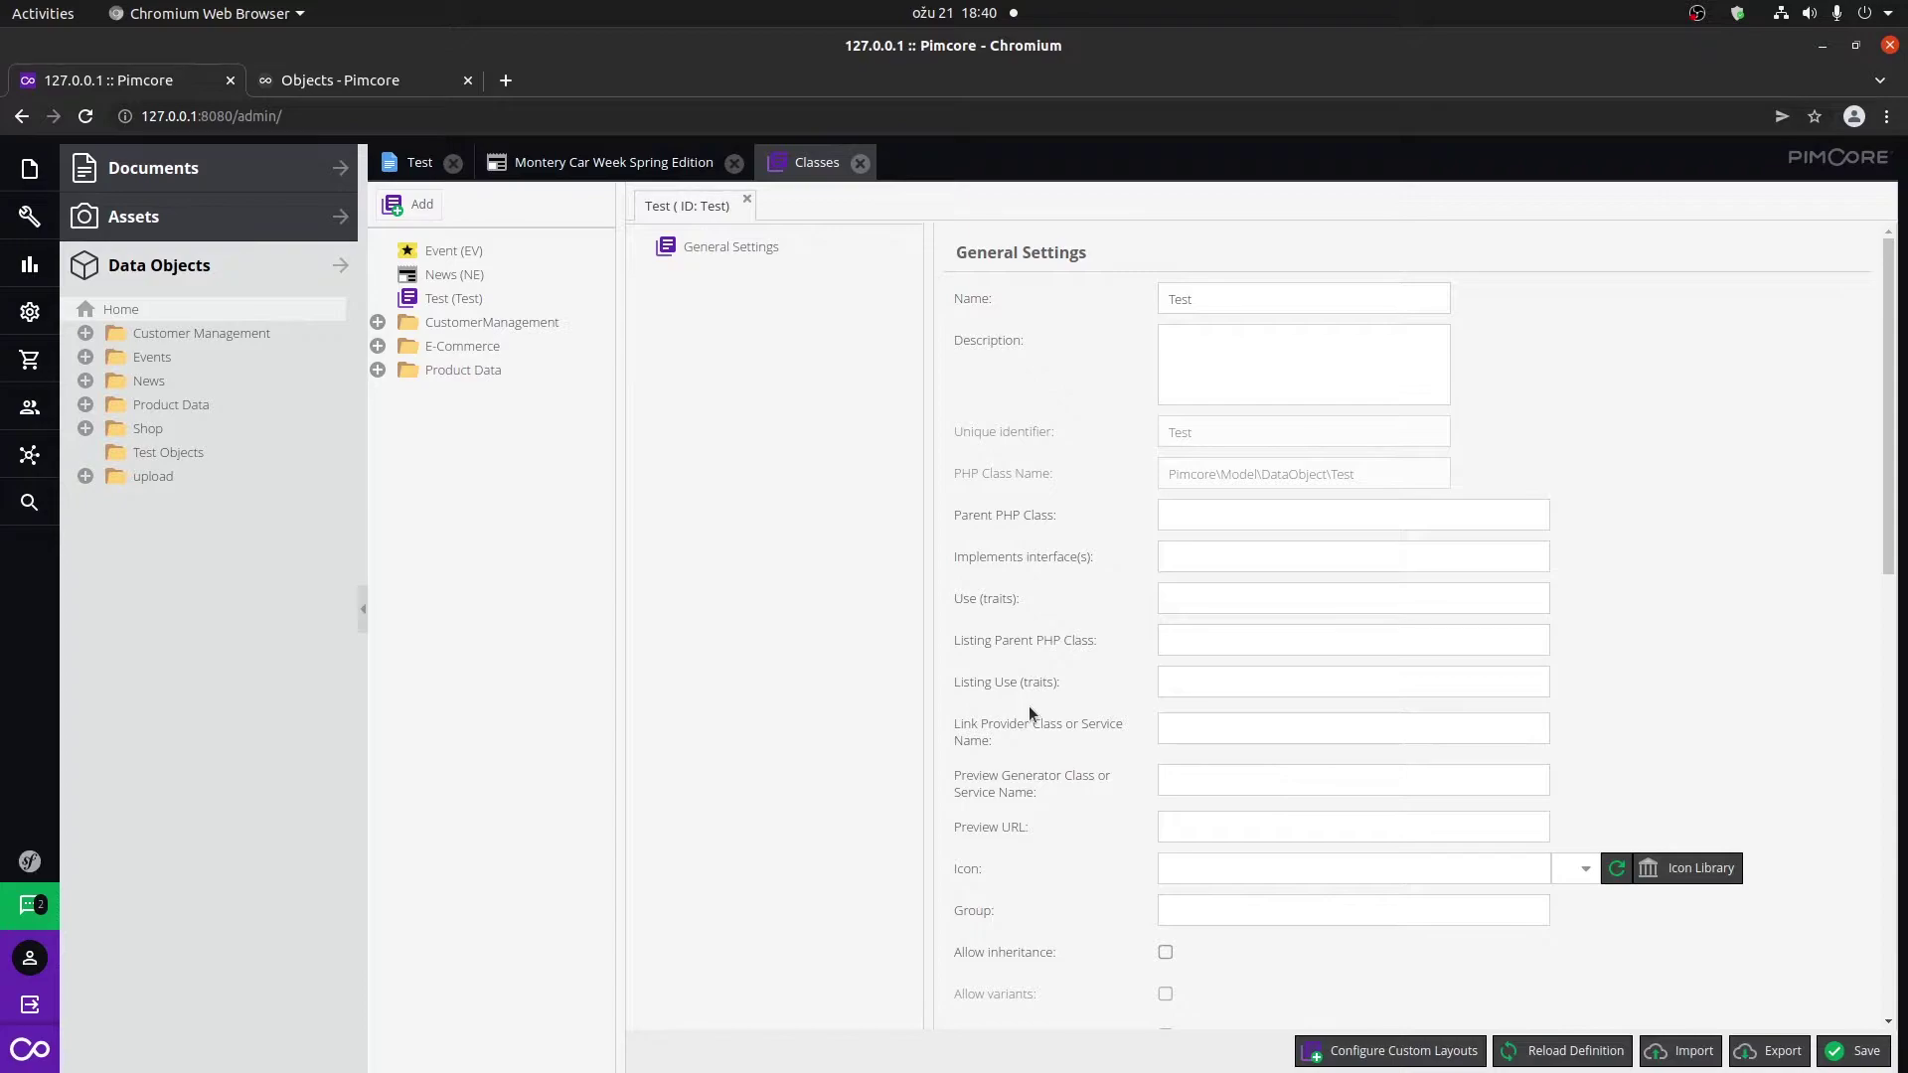
# Examine the layout components available for the Test class and compare them with the layout of the Montery Car Week Spring Edition object.
pyautogui.rightClick(739, 254)
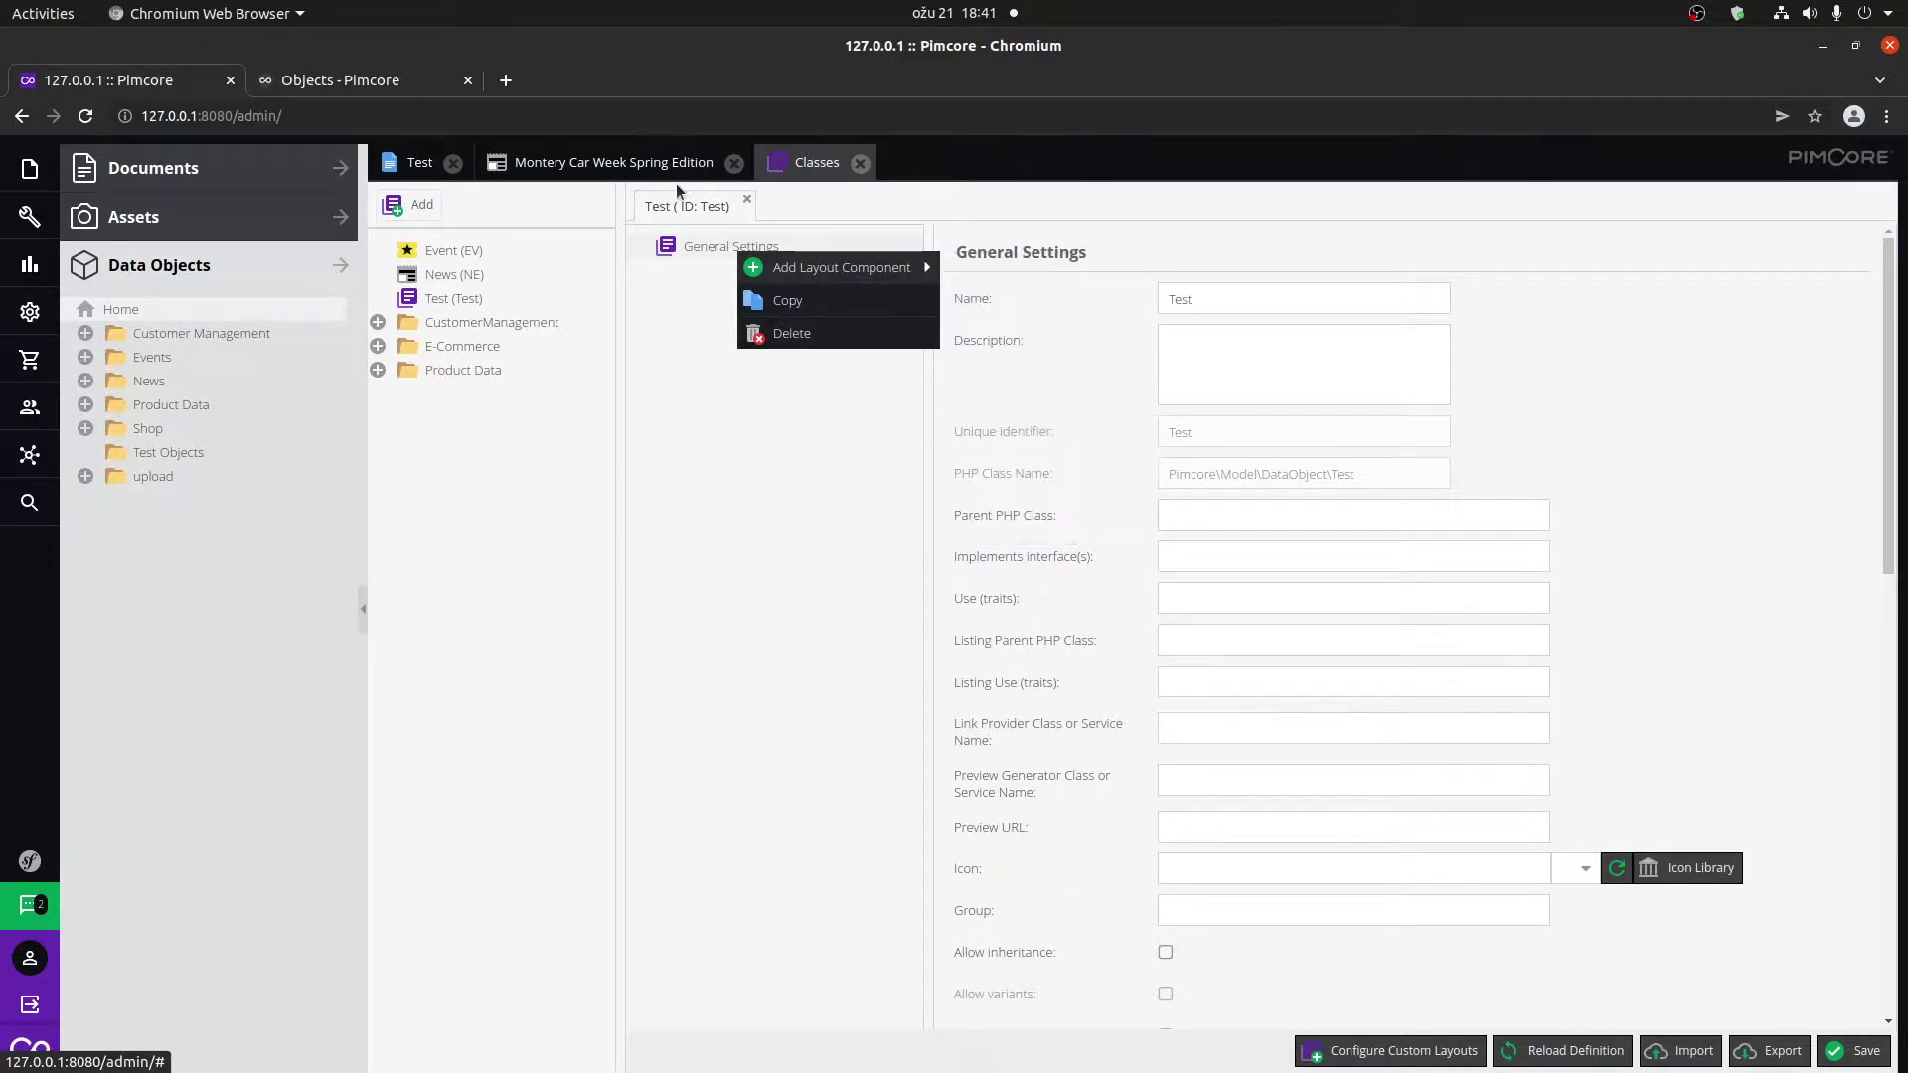
pyautogui.click(614, 162)
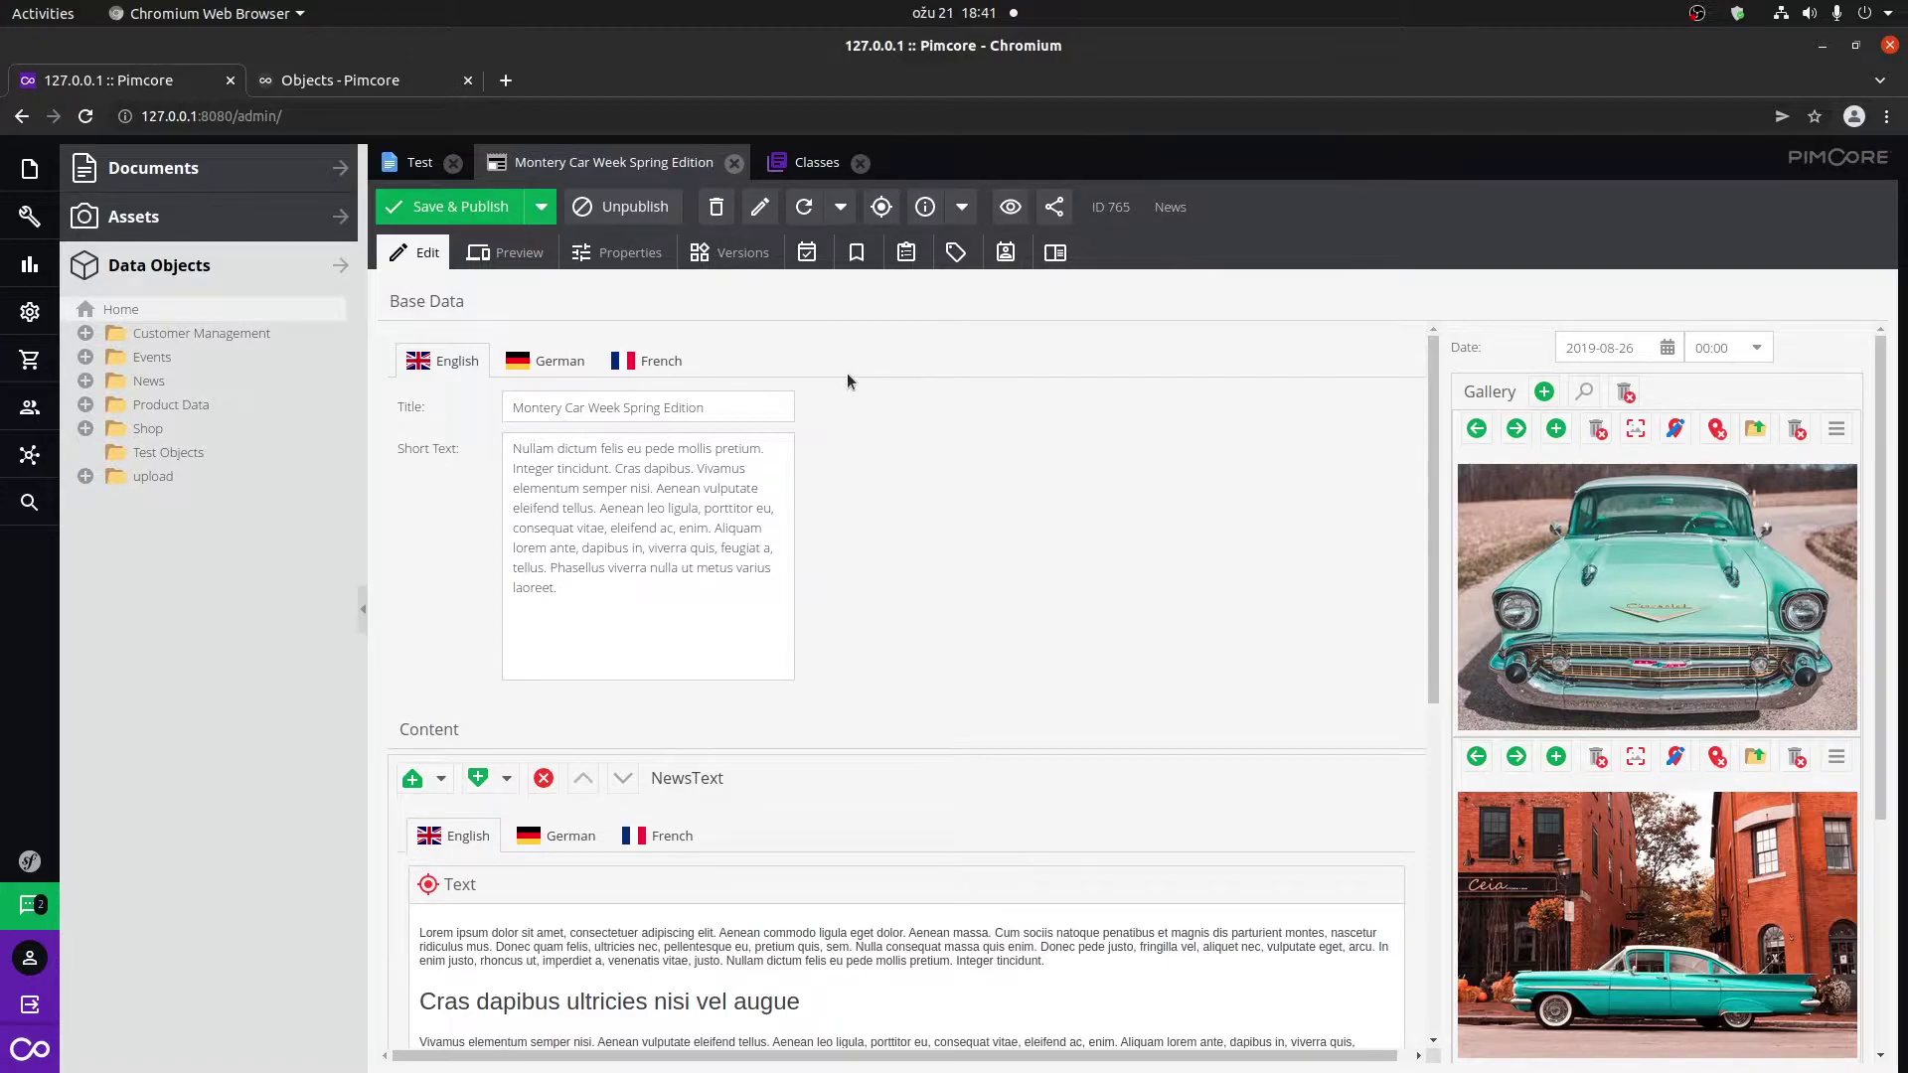
pyautogui.click(805, 159)
pyautogui.rightClick(758, 249)
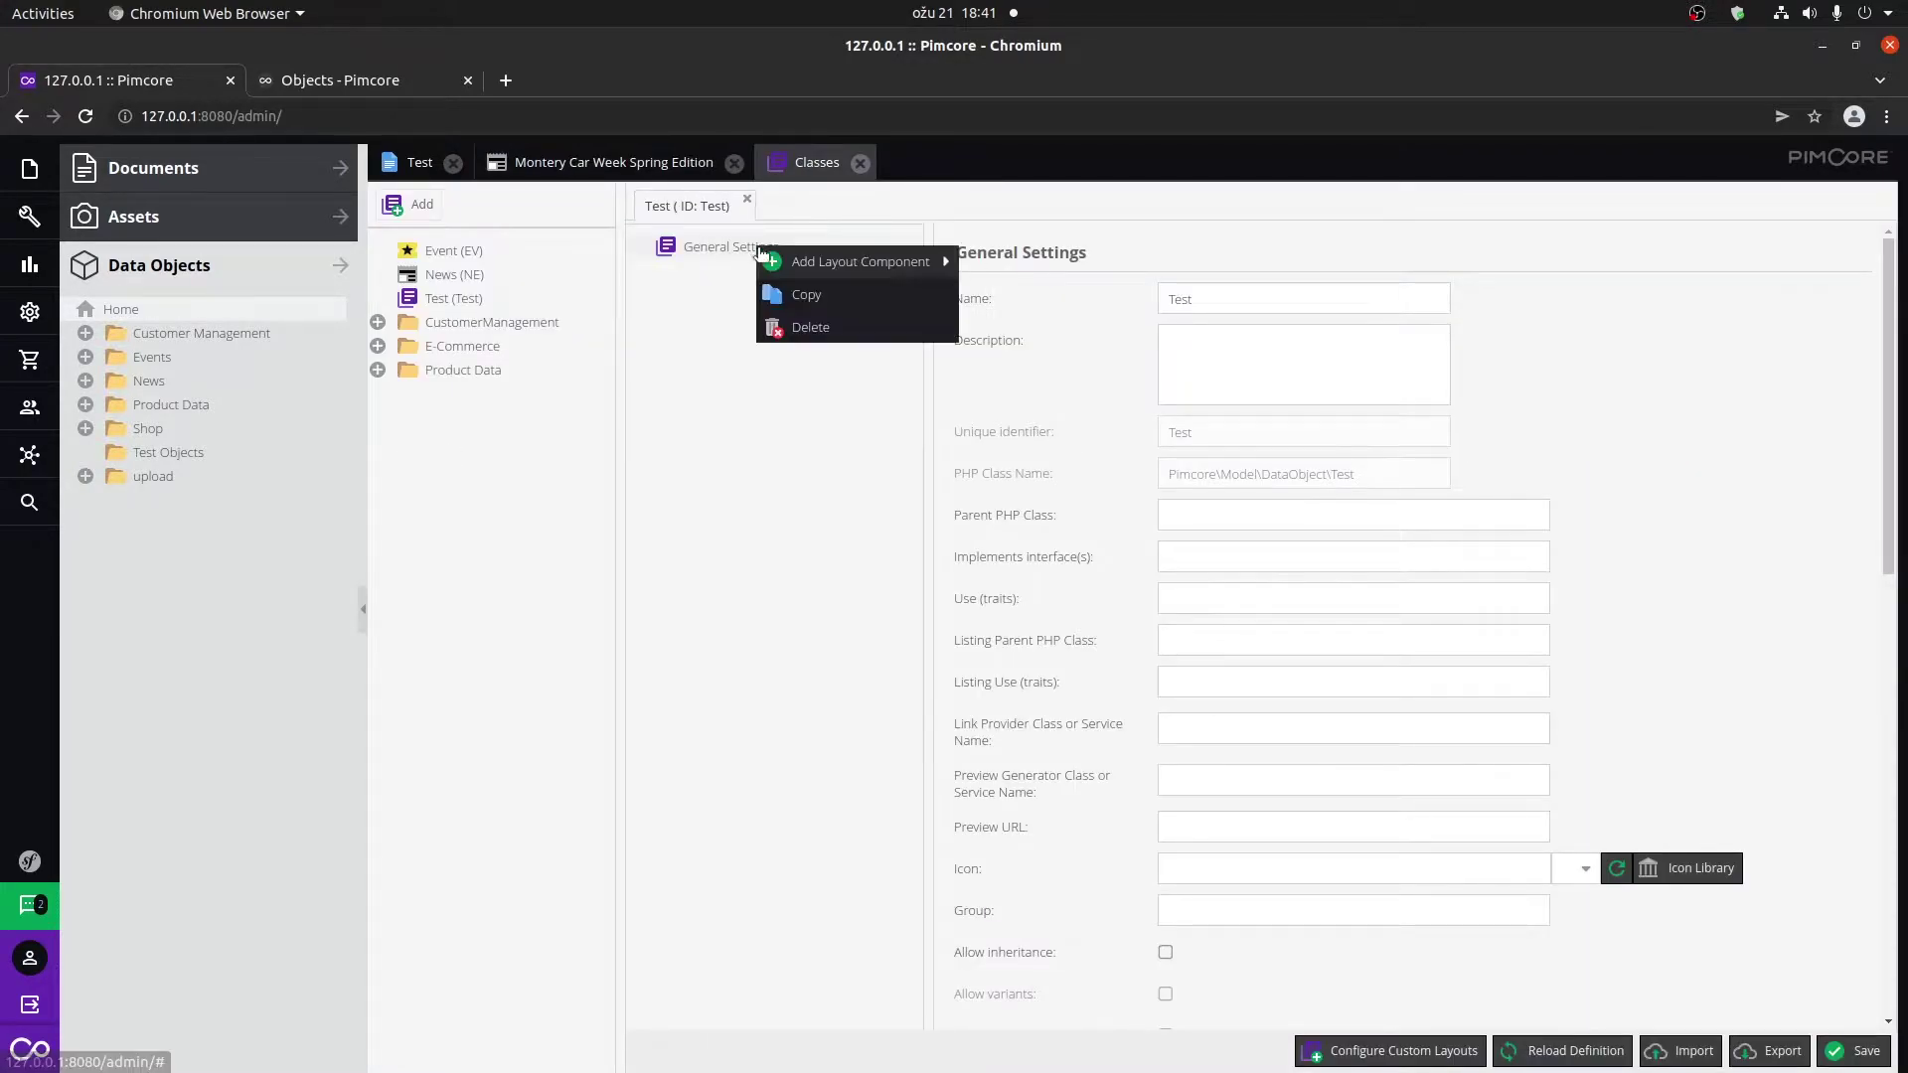
pyautogui.moveTo(830, 266)
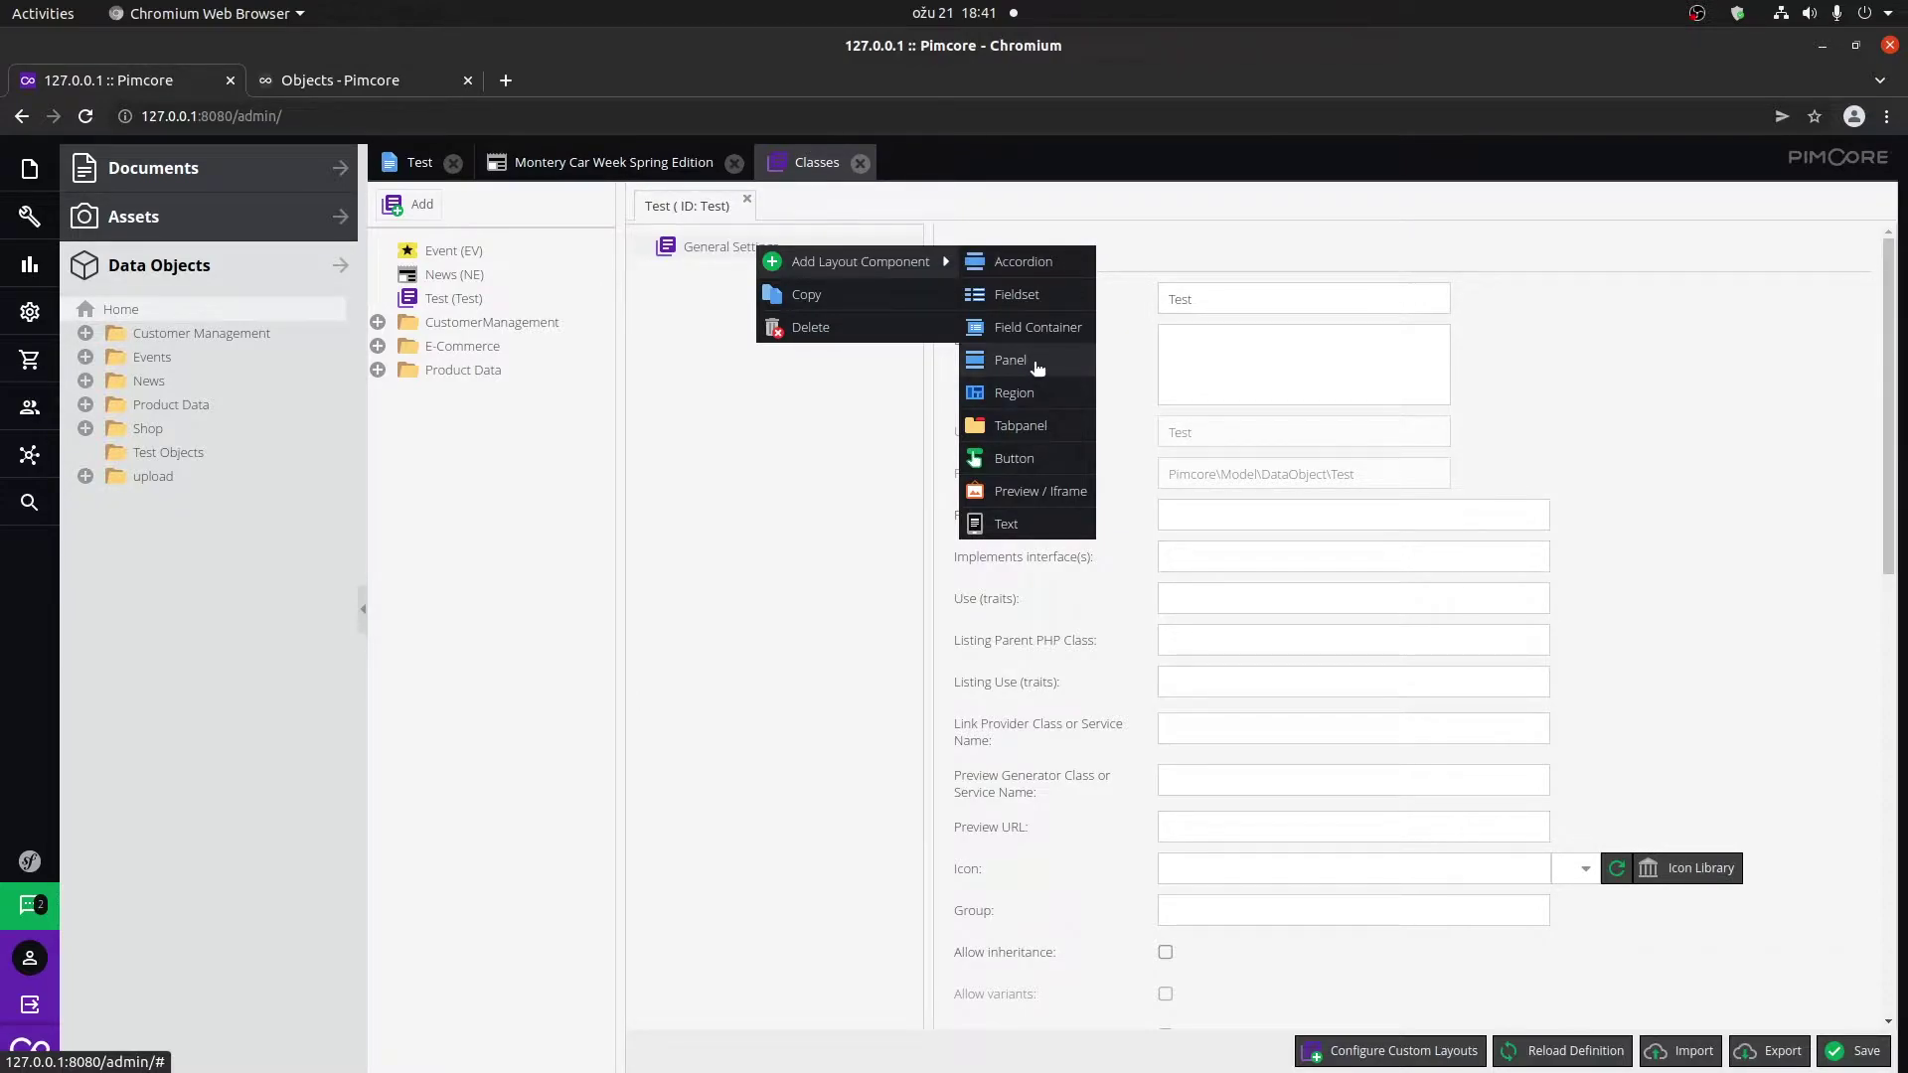
pyautogui.click(558, 162)
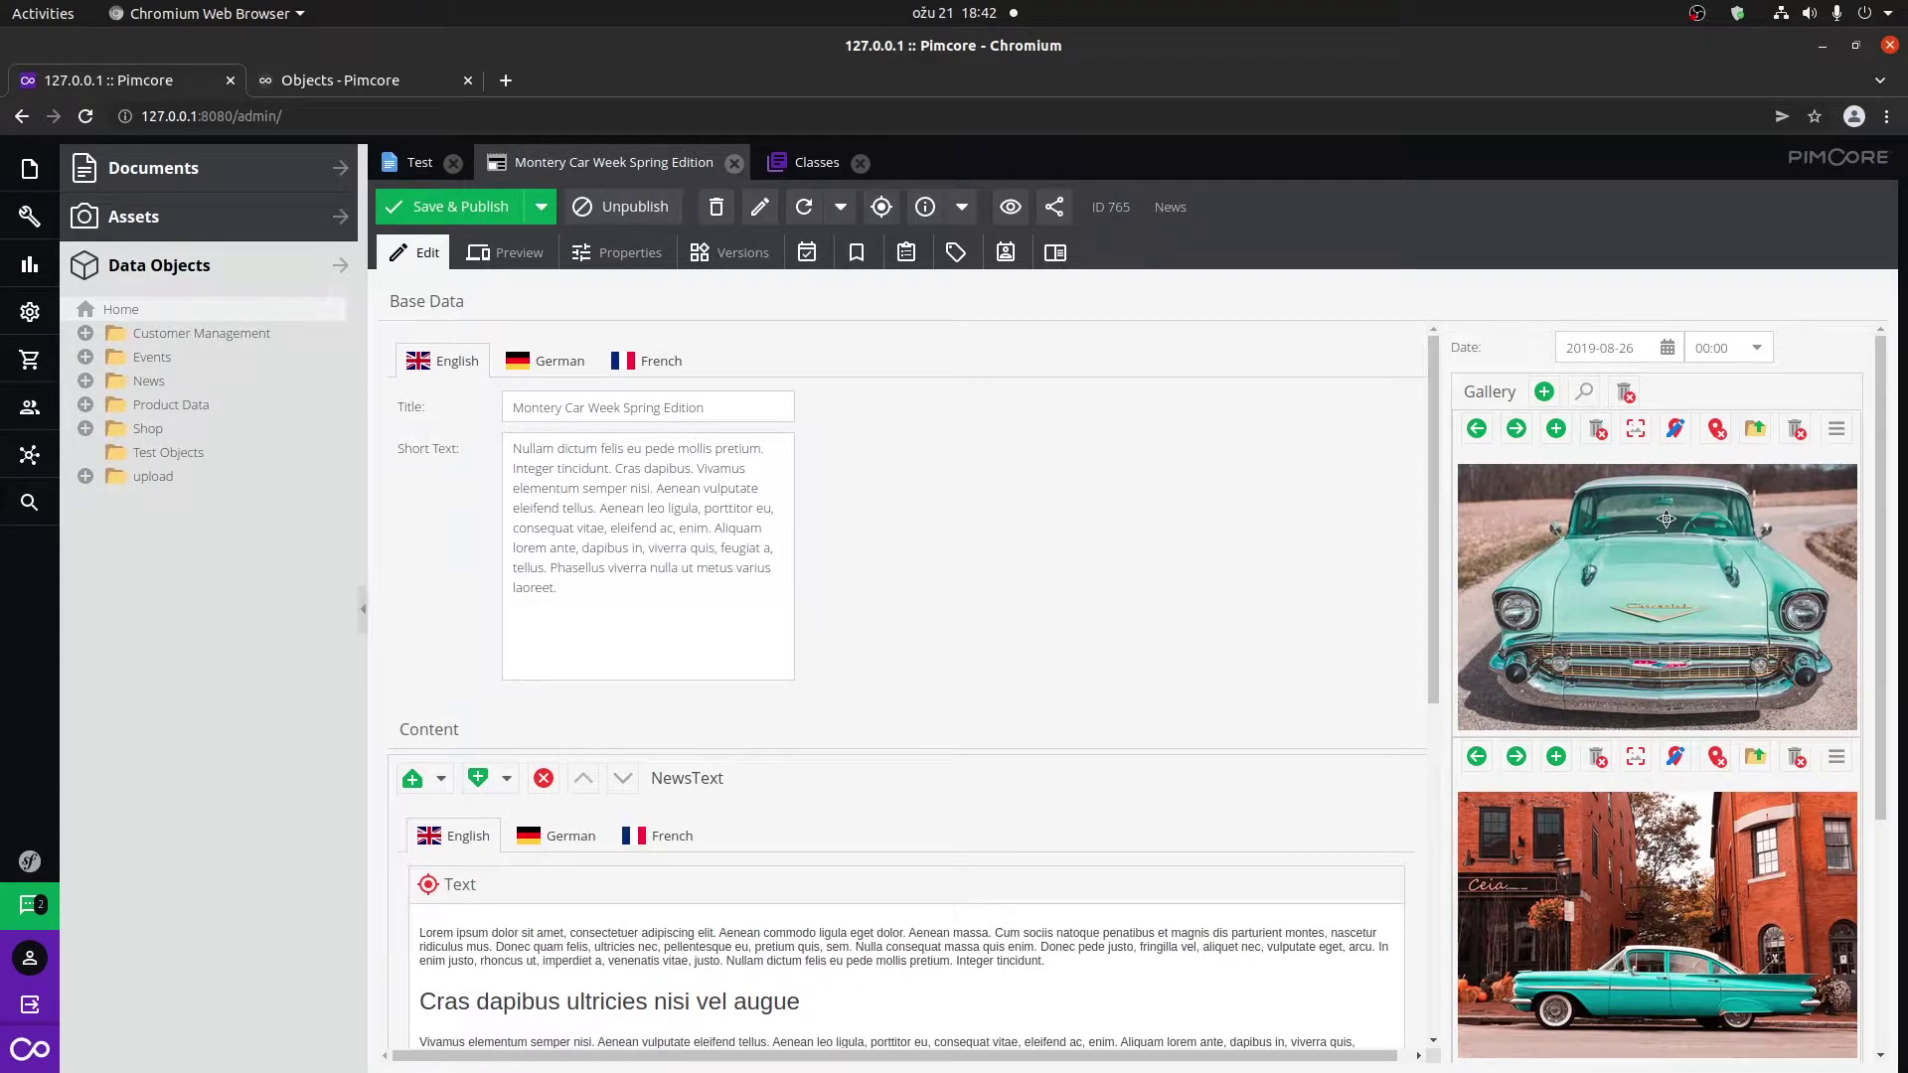
pyautogui.click(808, 163)
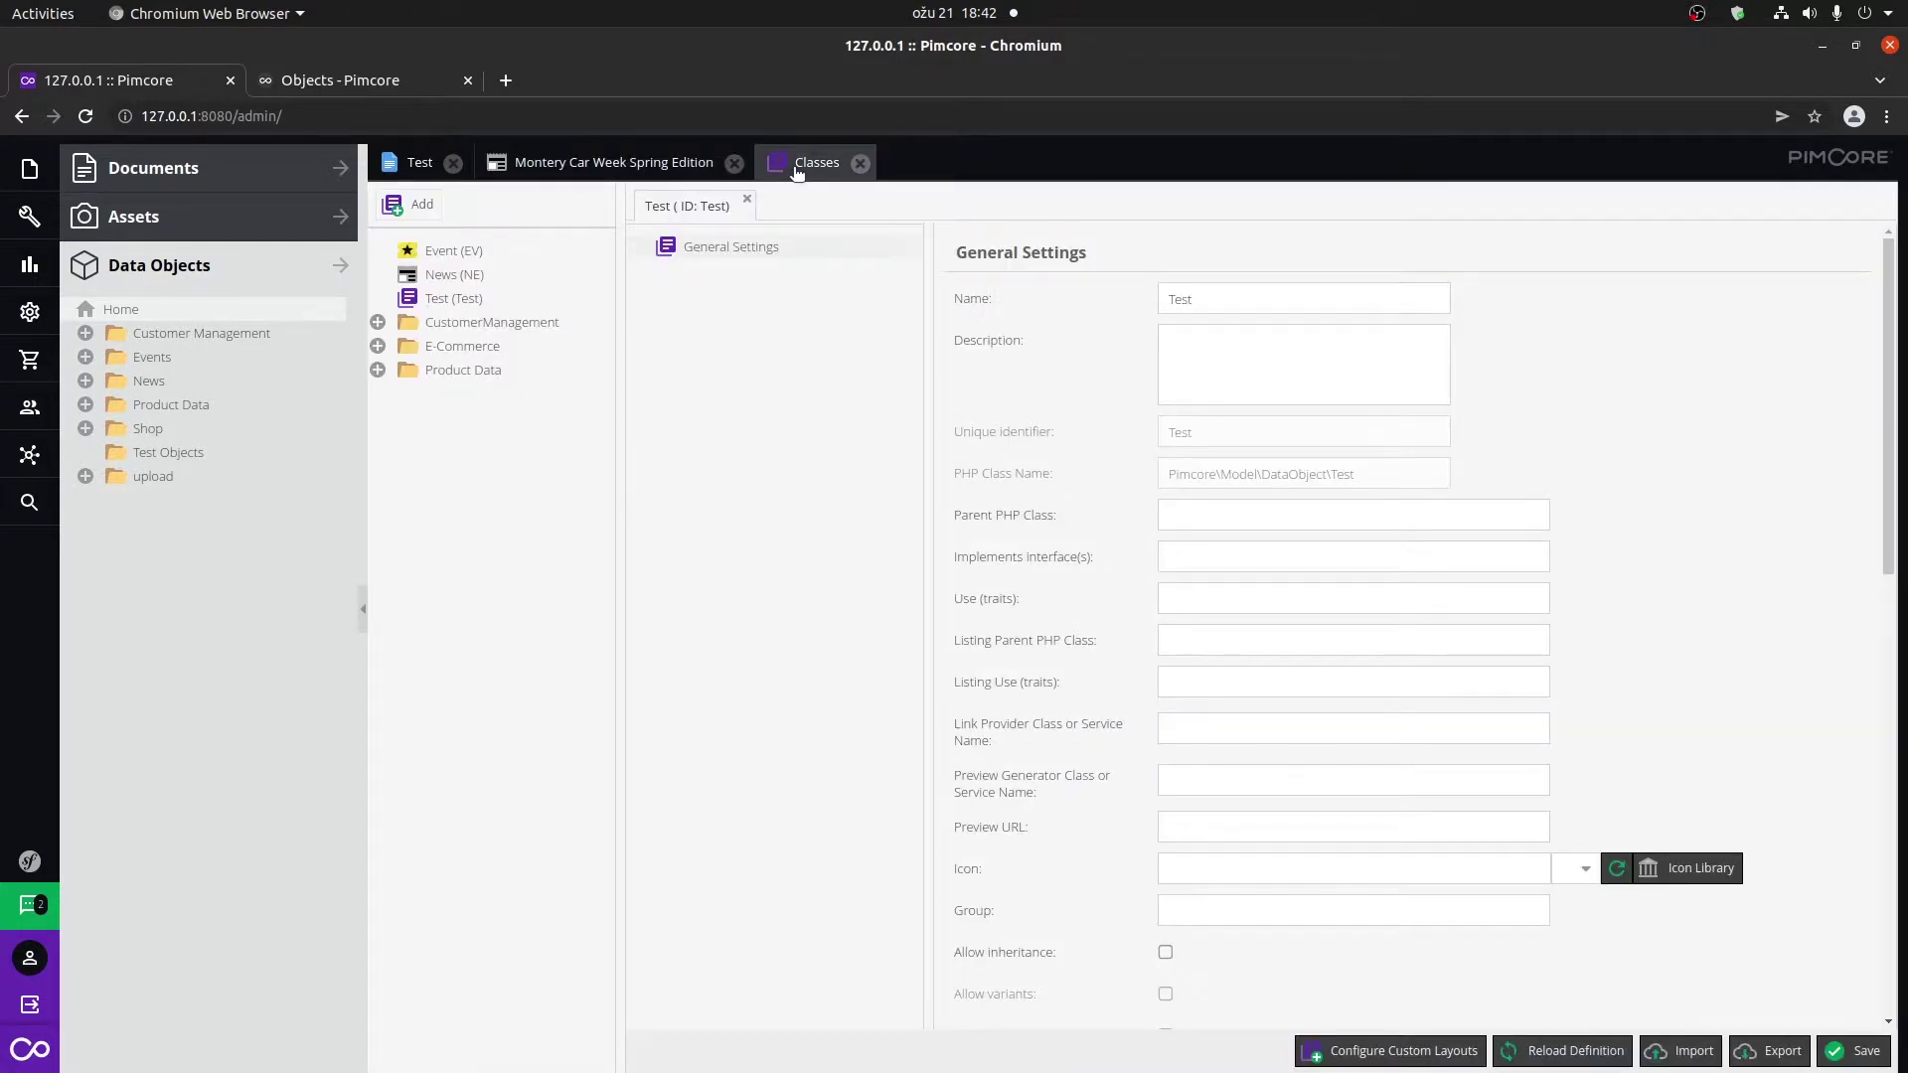
# Add a Tabpanel layout component to the Test class's General Settings, keeping its default name.
pyautogui.rightClick(750, 251)
pyautogui.moveTo(751, 252)
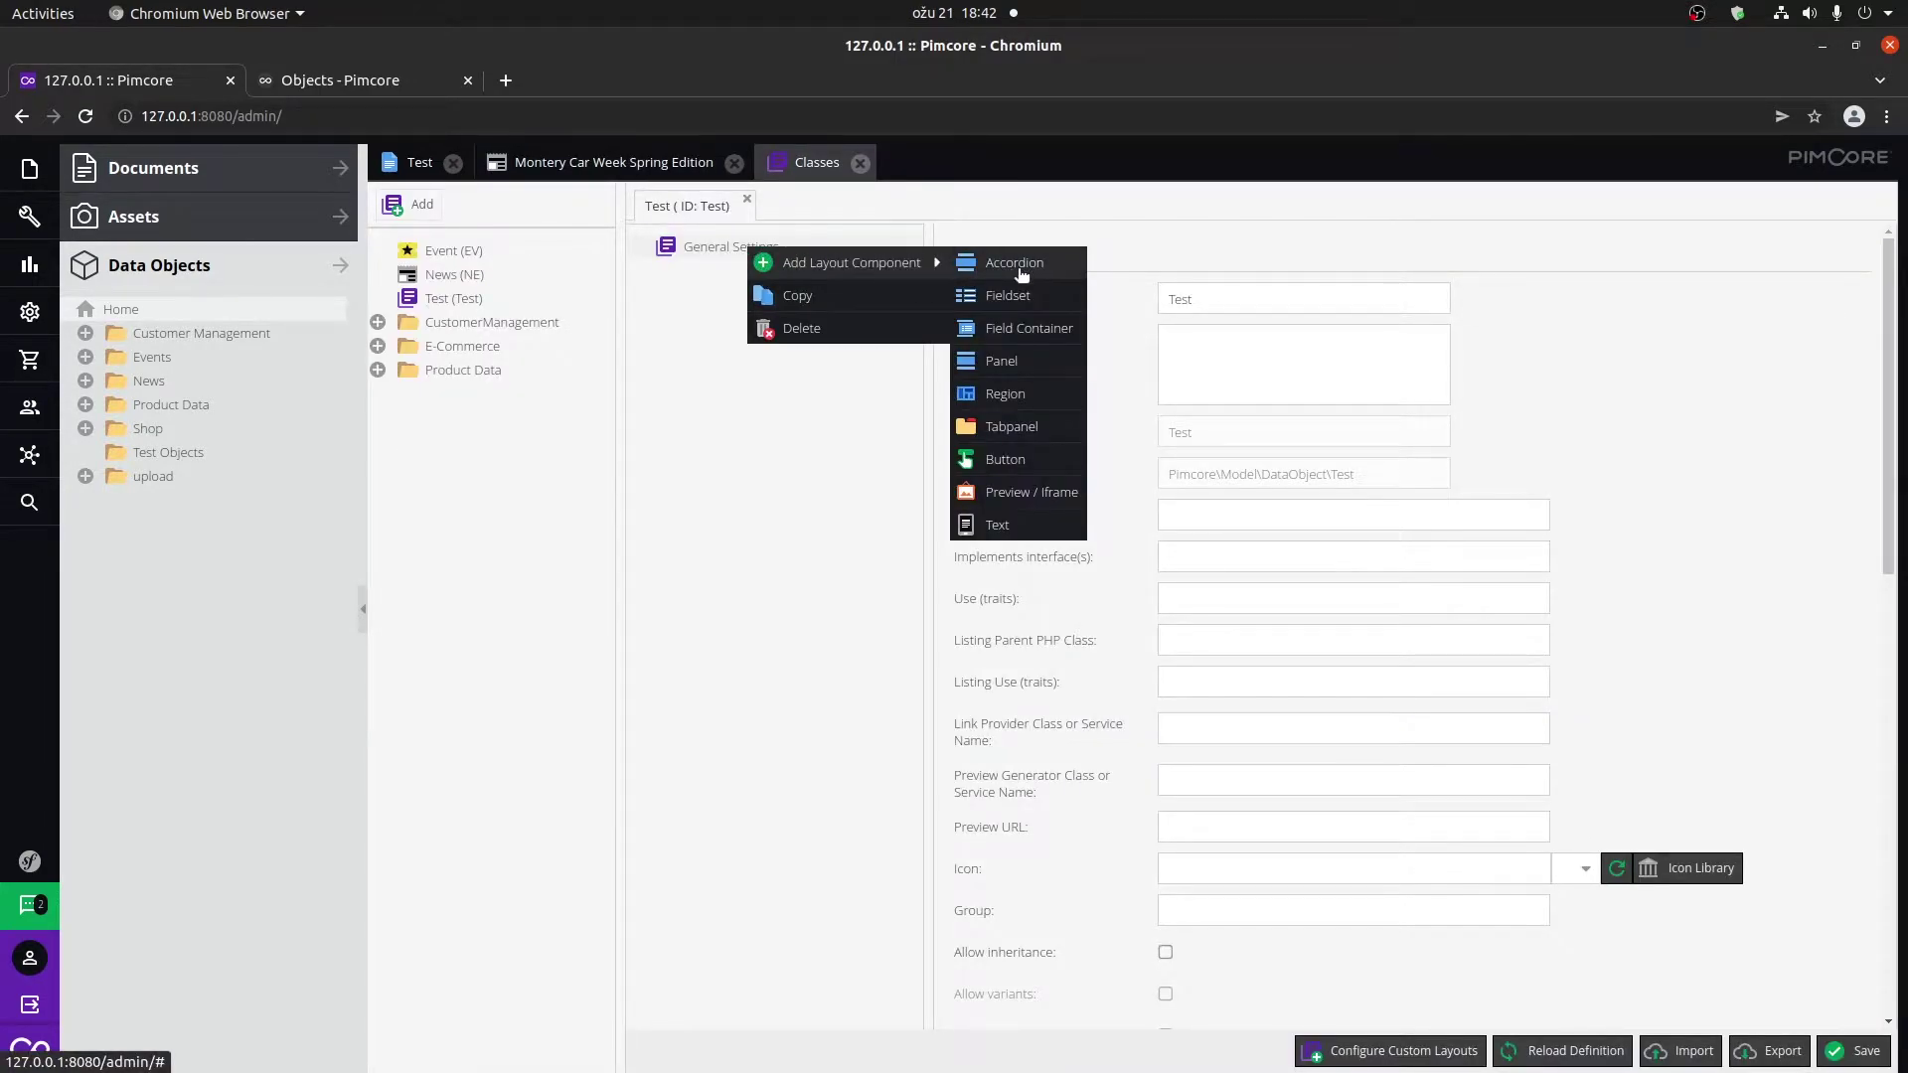
pyautogui.click(1046, 439)
pyautogui.click(1102, 389)
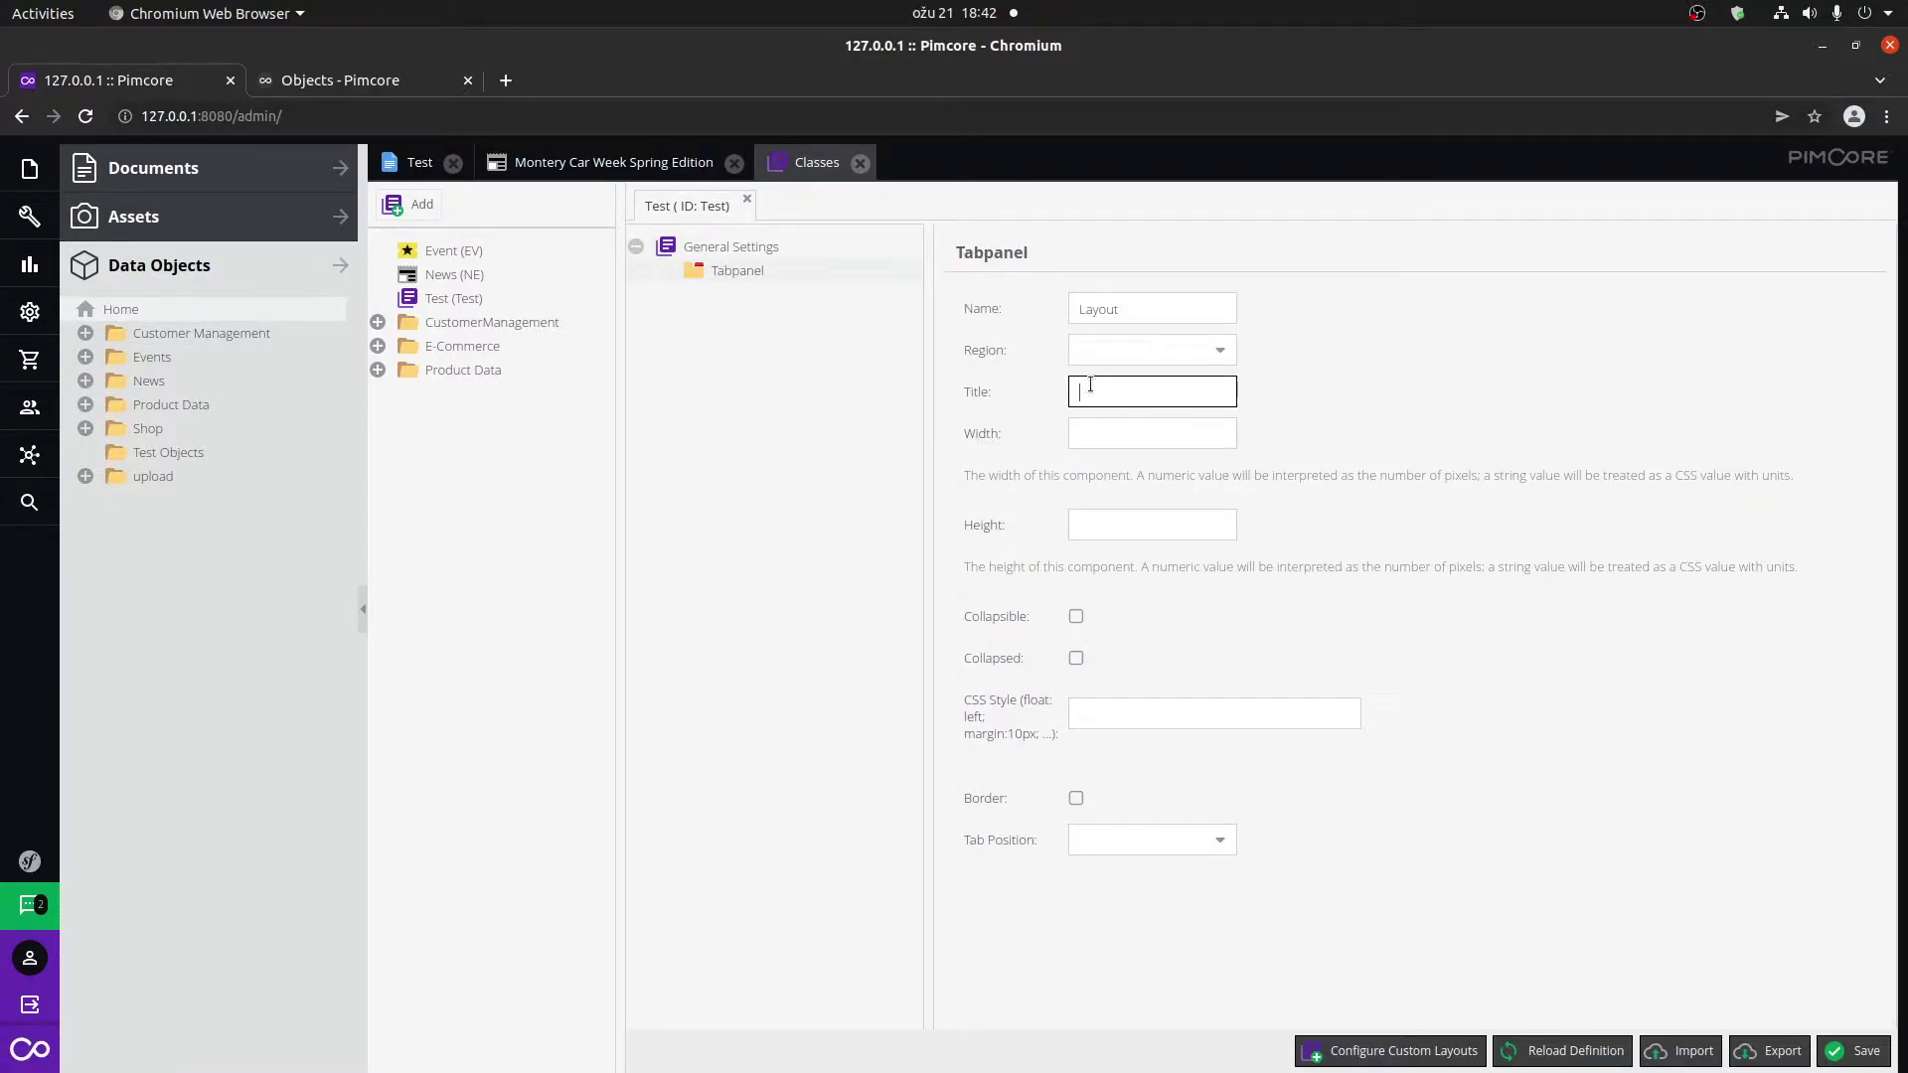
pyautogui.doubleClick(1174, 301)
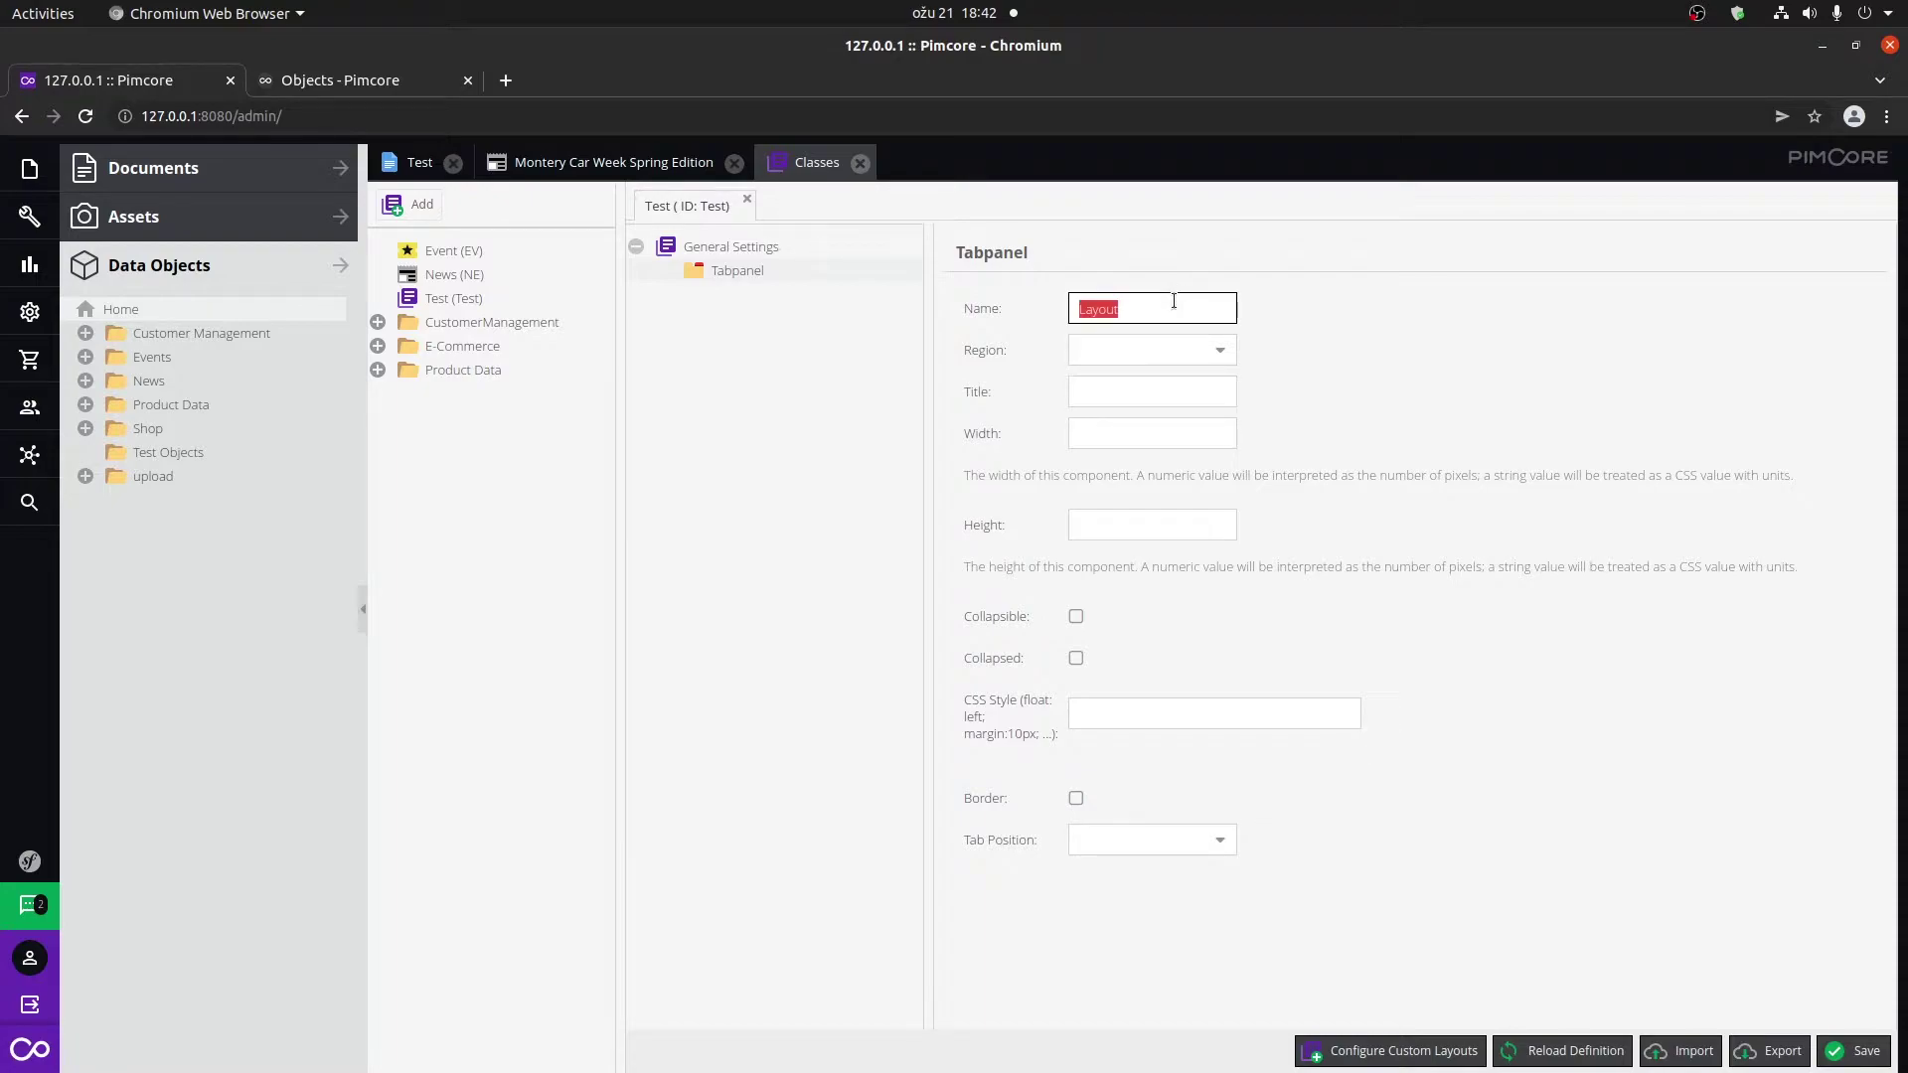
pyautogui.click(1196, 273)
# Add a Panel inside the Tabpanel and set both its name and title to "General Data".
pyautogui.rightClick(729, 278)
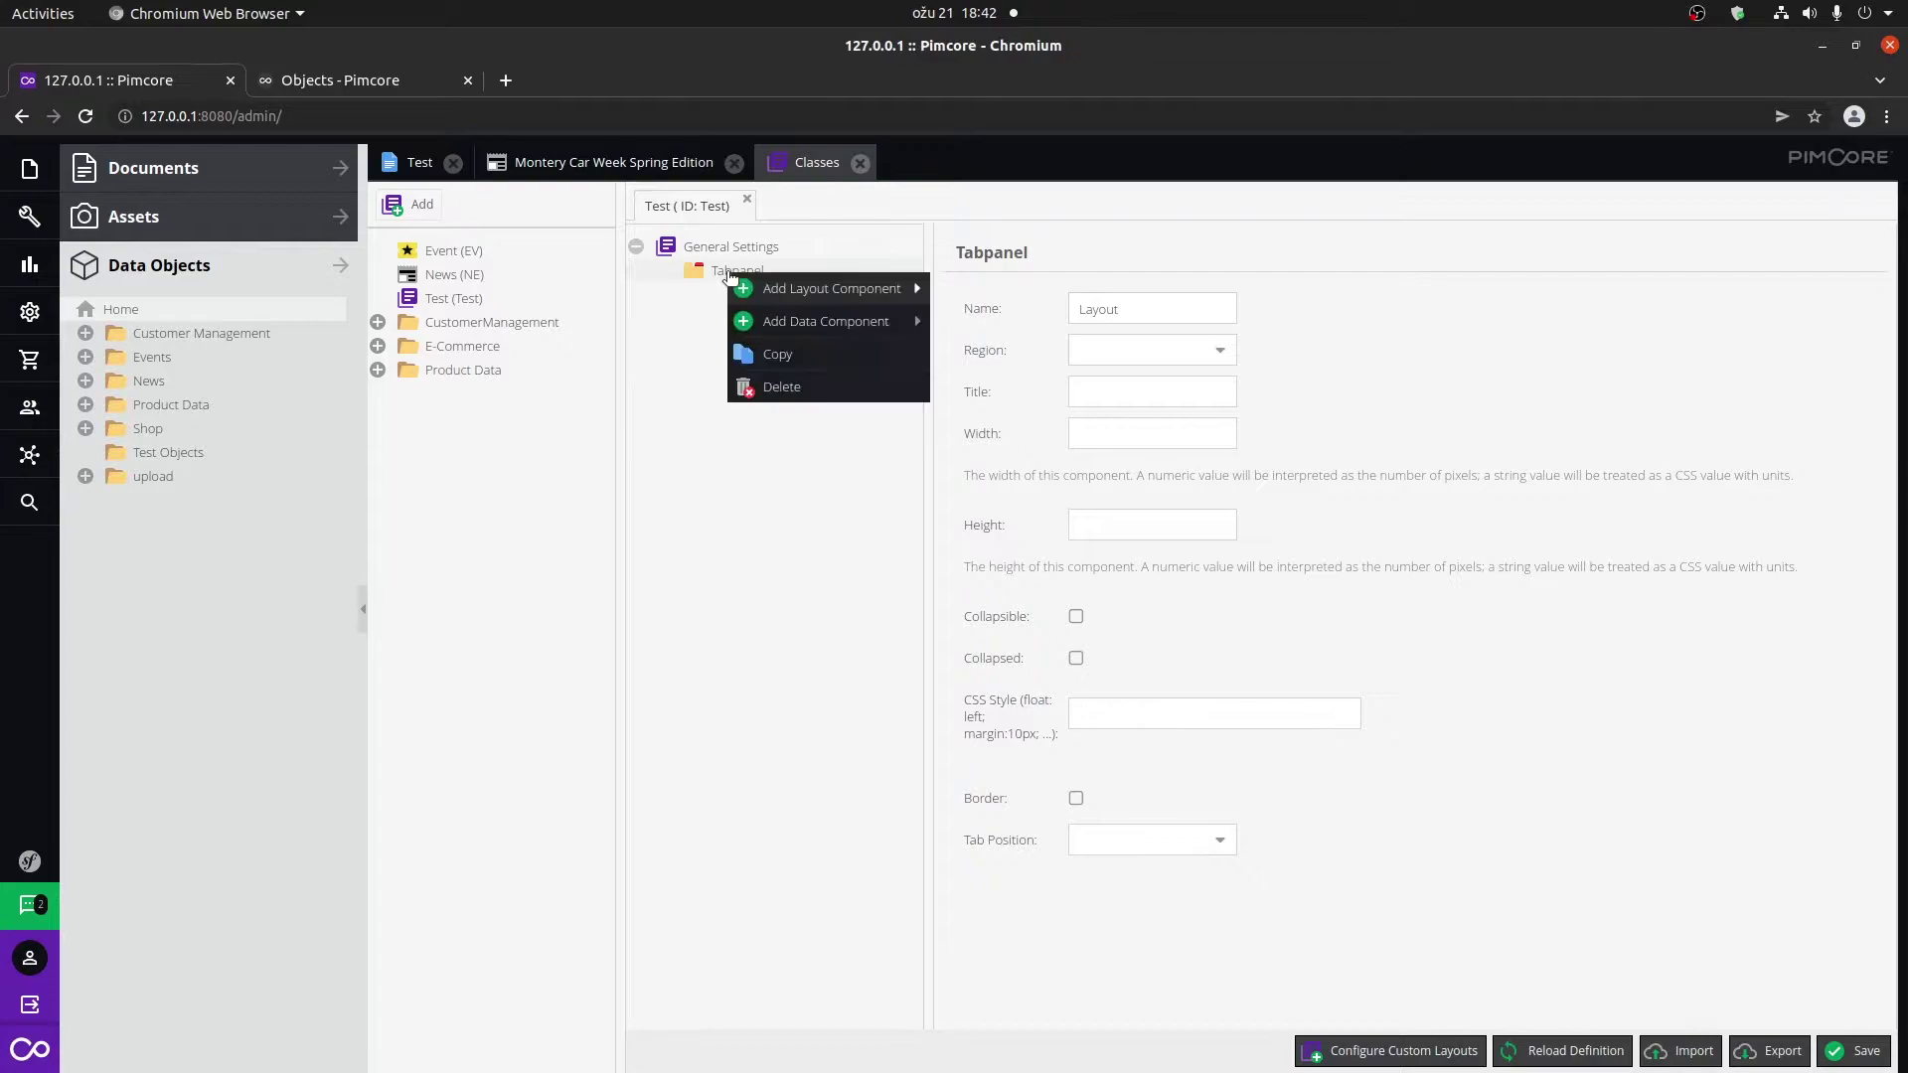
pyautogui.moveTo(865, 290)
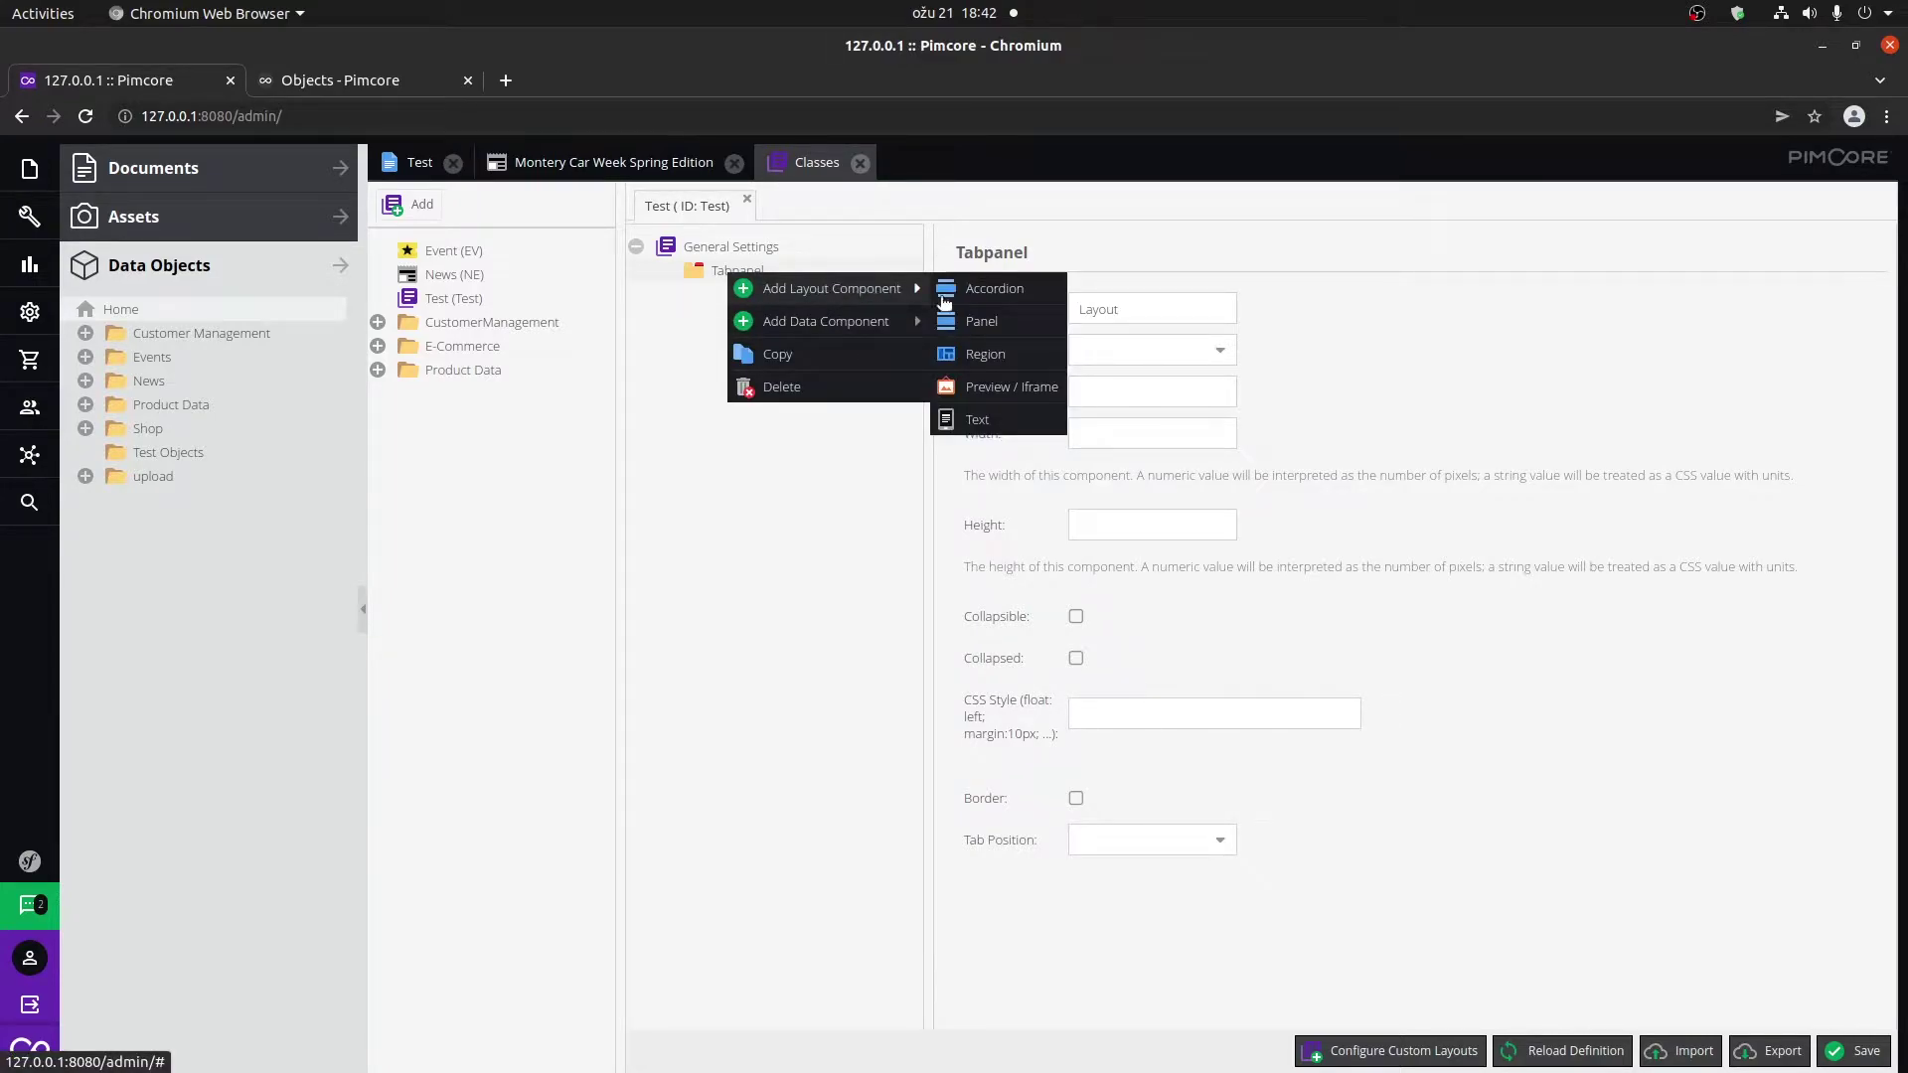
pyautogui.click(1010, 326)
pyautogui.click(1163, 310)
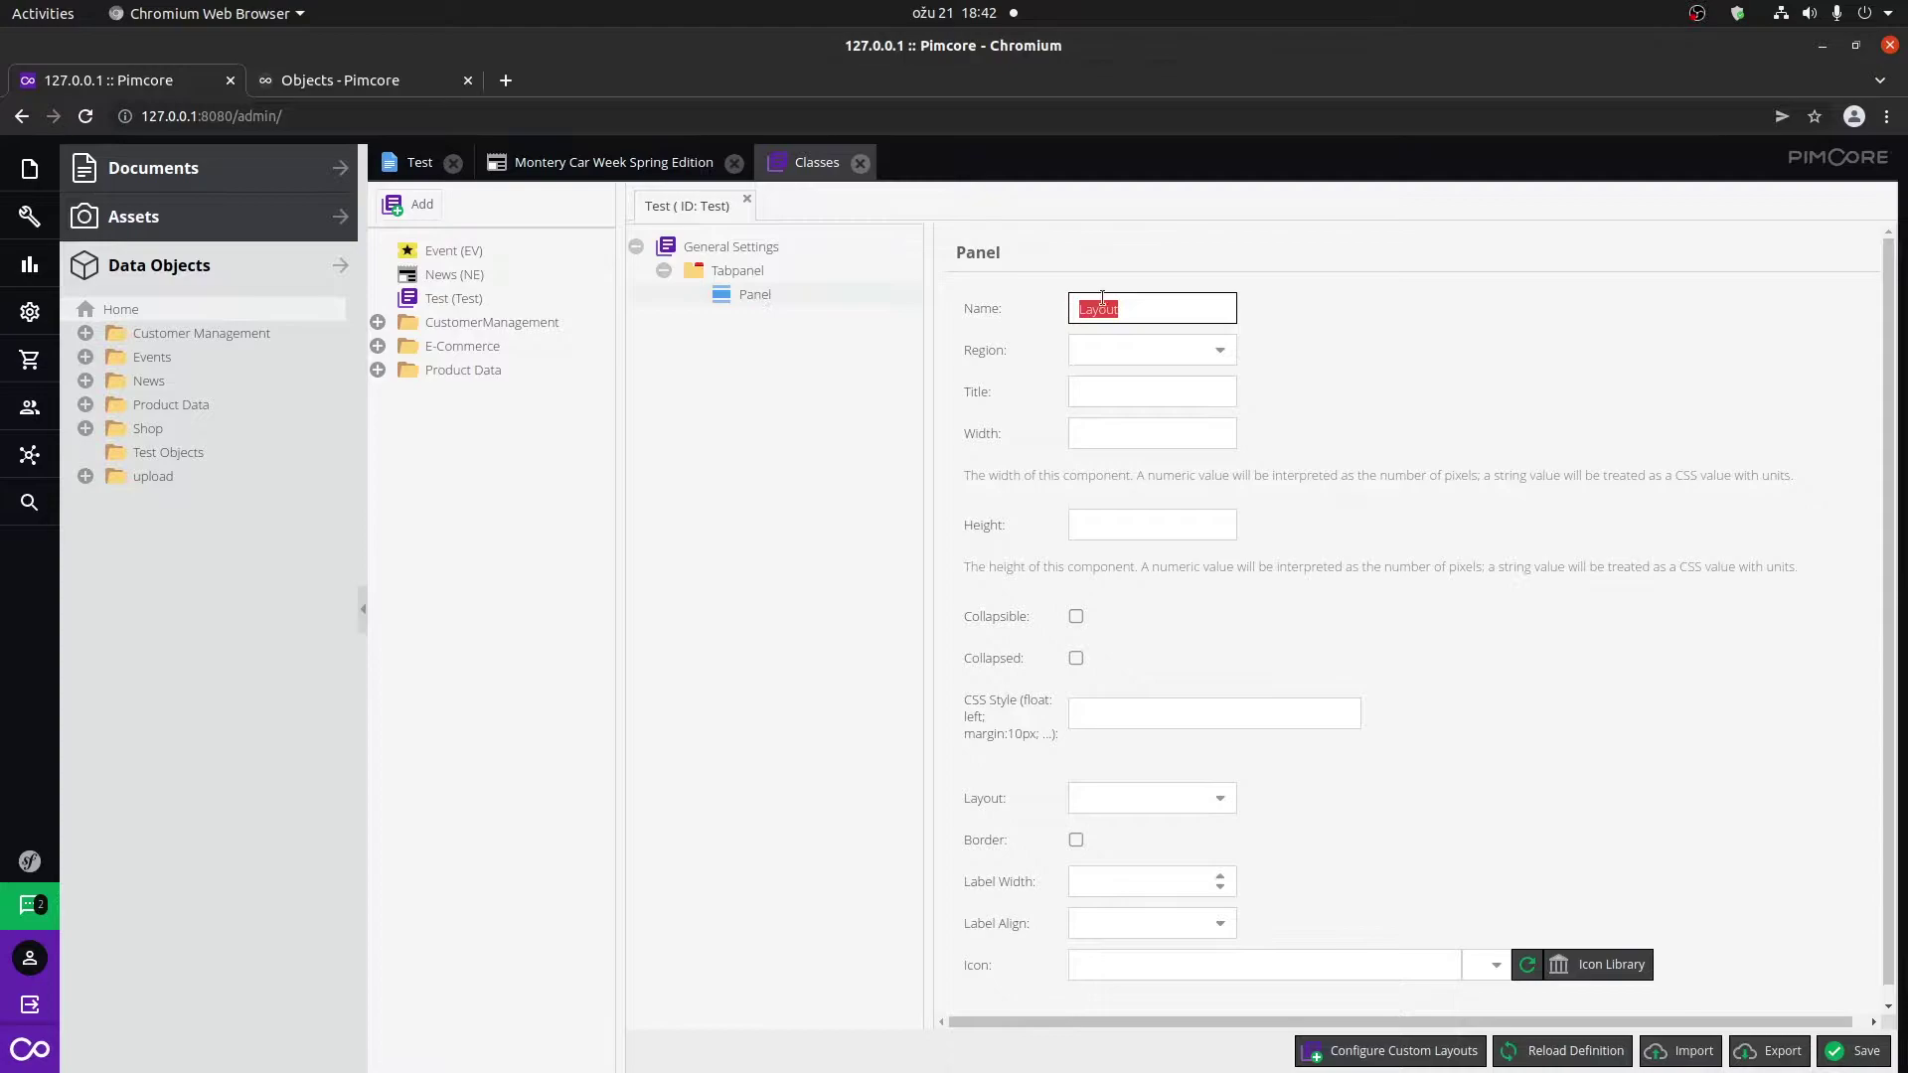
pyautogui.write('General Data')
pyautogui.hotkey('ctrl', 'a')
pyautogui.hotkey('ctrl', 'c')
pyautogui.click(1106, 394)
pyautogui.hotkey('ctrl', 'v')
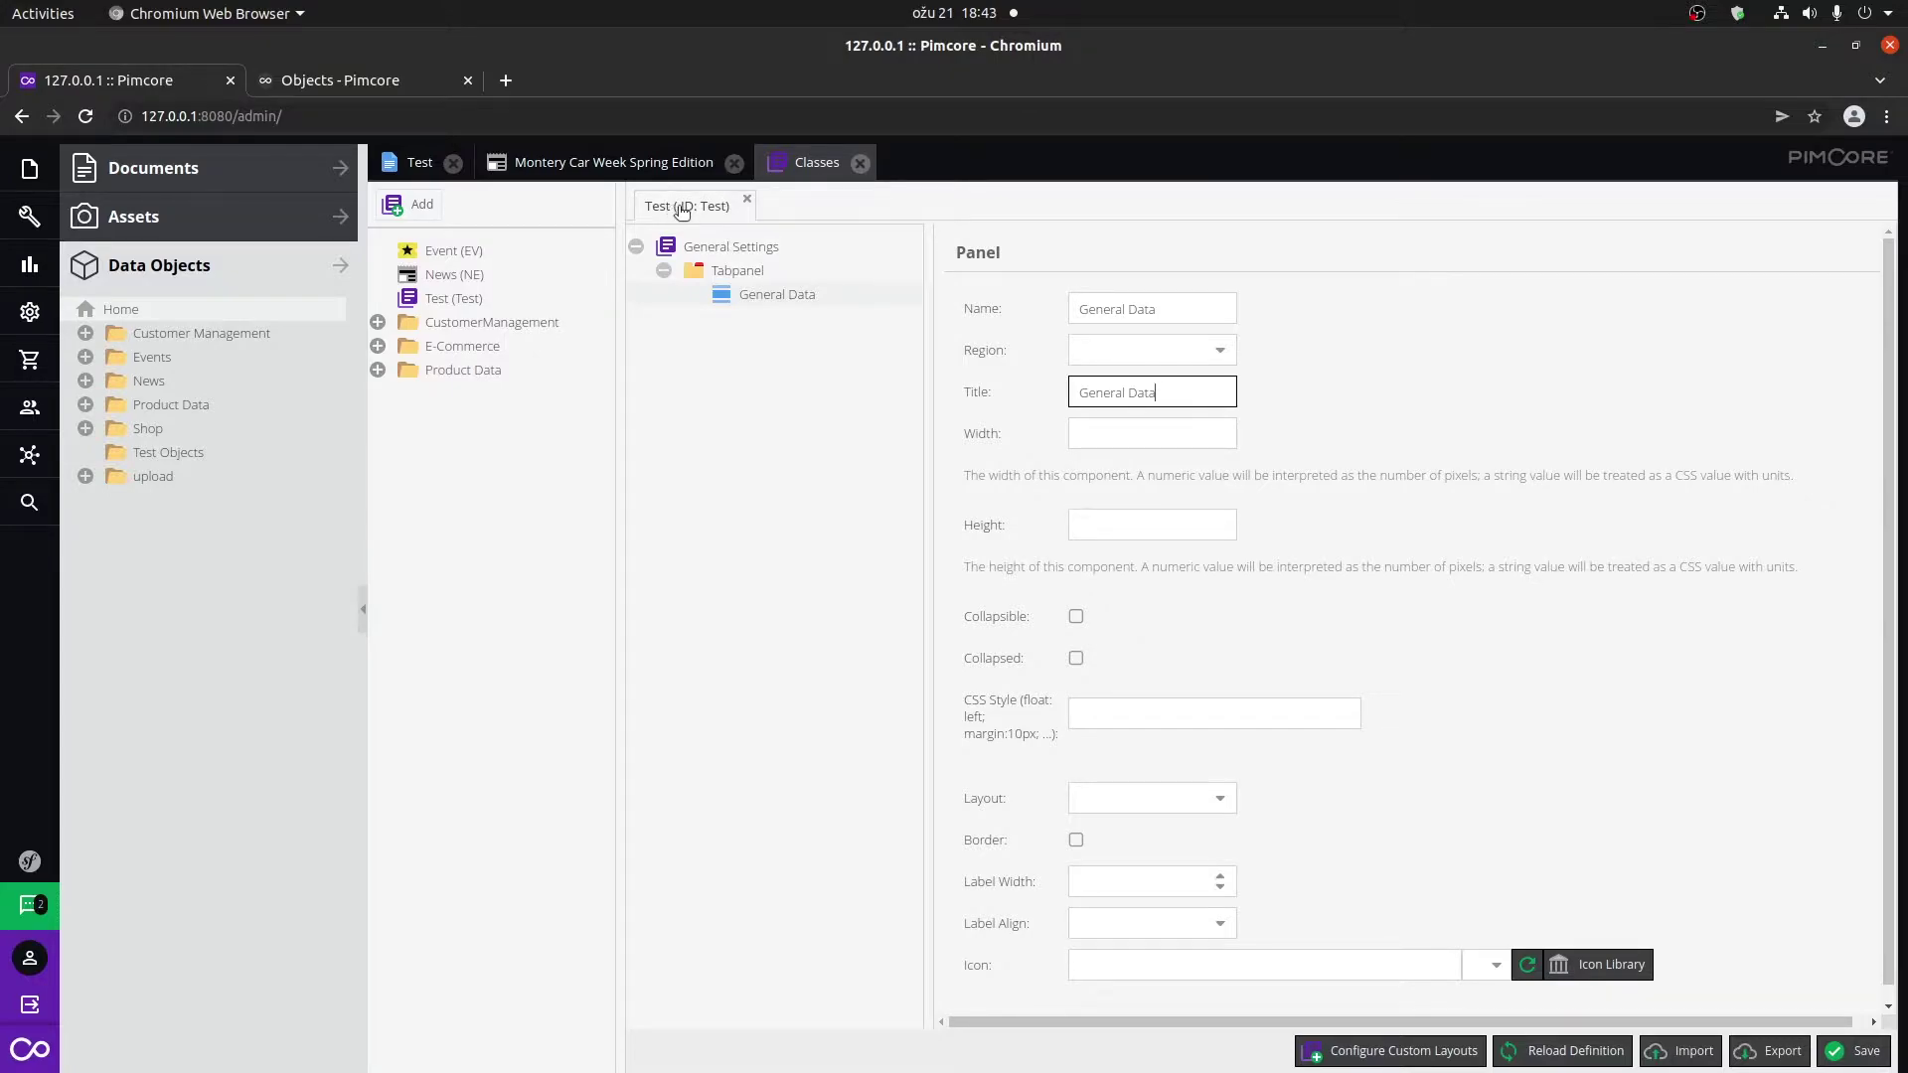
# Add an Input field to the General Data panel, named "testInput" and titled "Test Input", and make it mandatory.
pyautogui.click(785, 346)
pyautogui.rightClick(780, 300)
pyautogui.moveTo(861, 345)
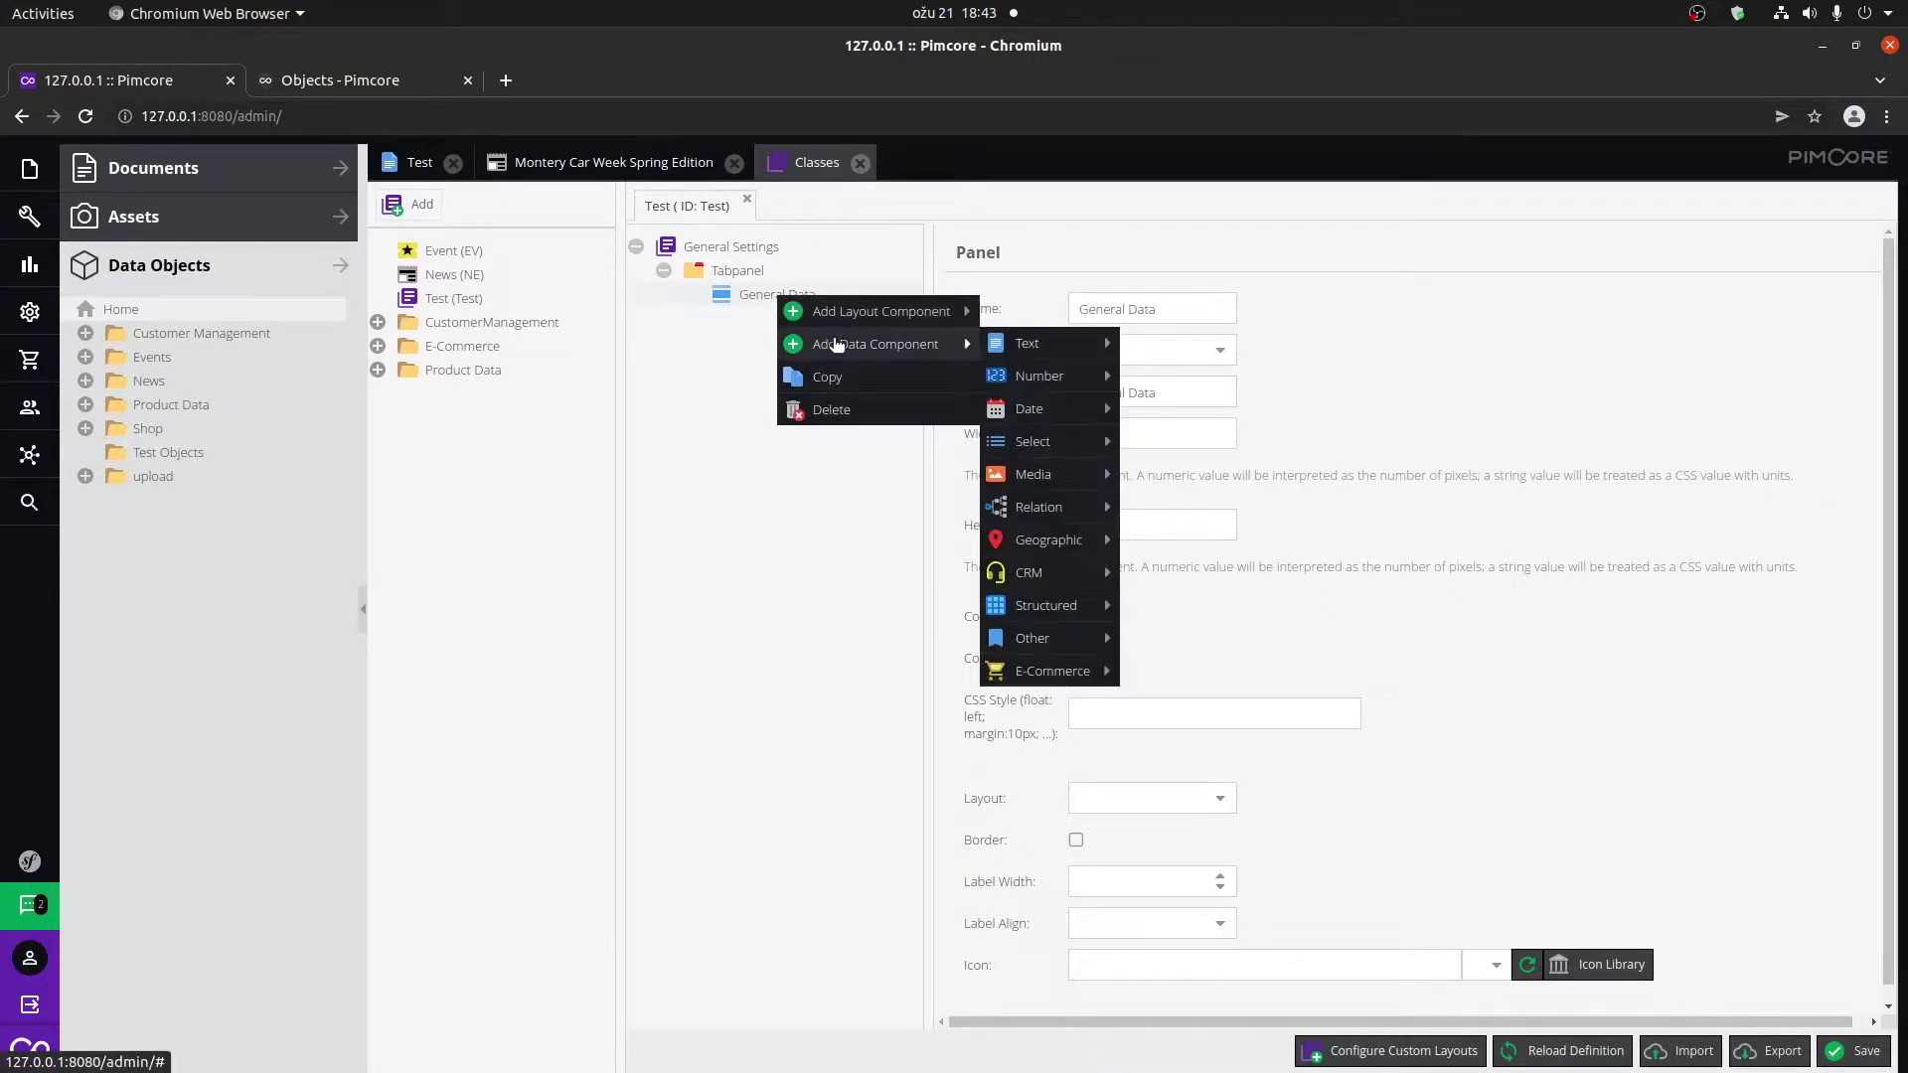
pyautogui.moveTo(1044, 343)
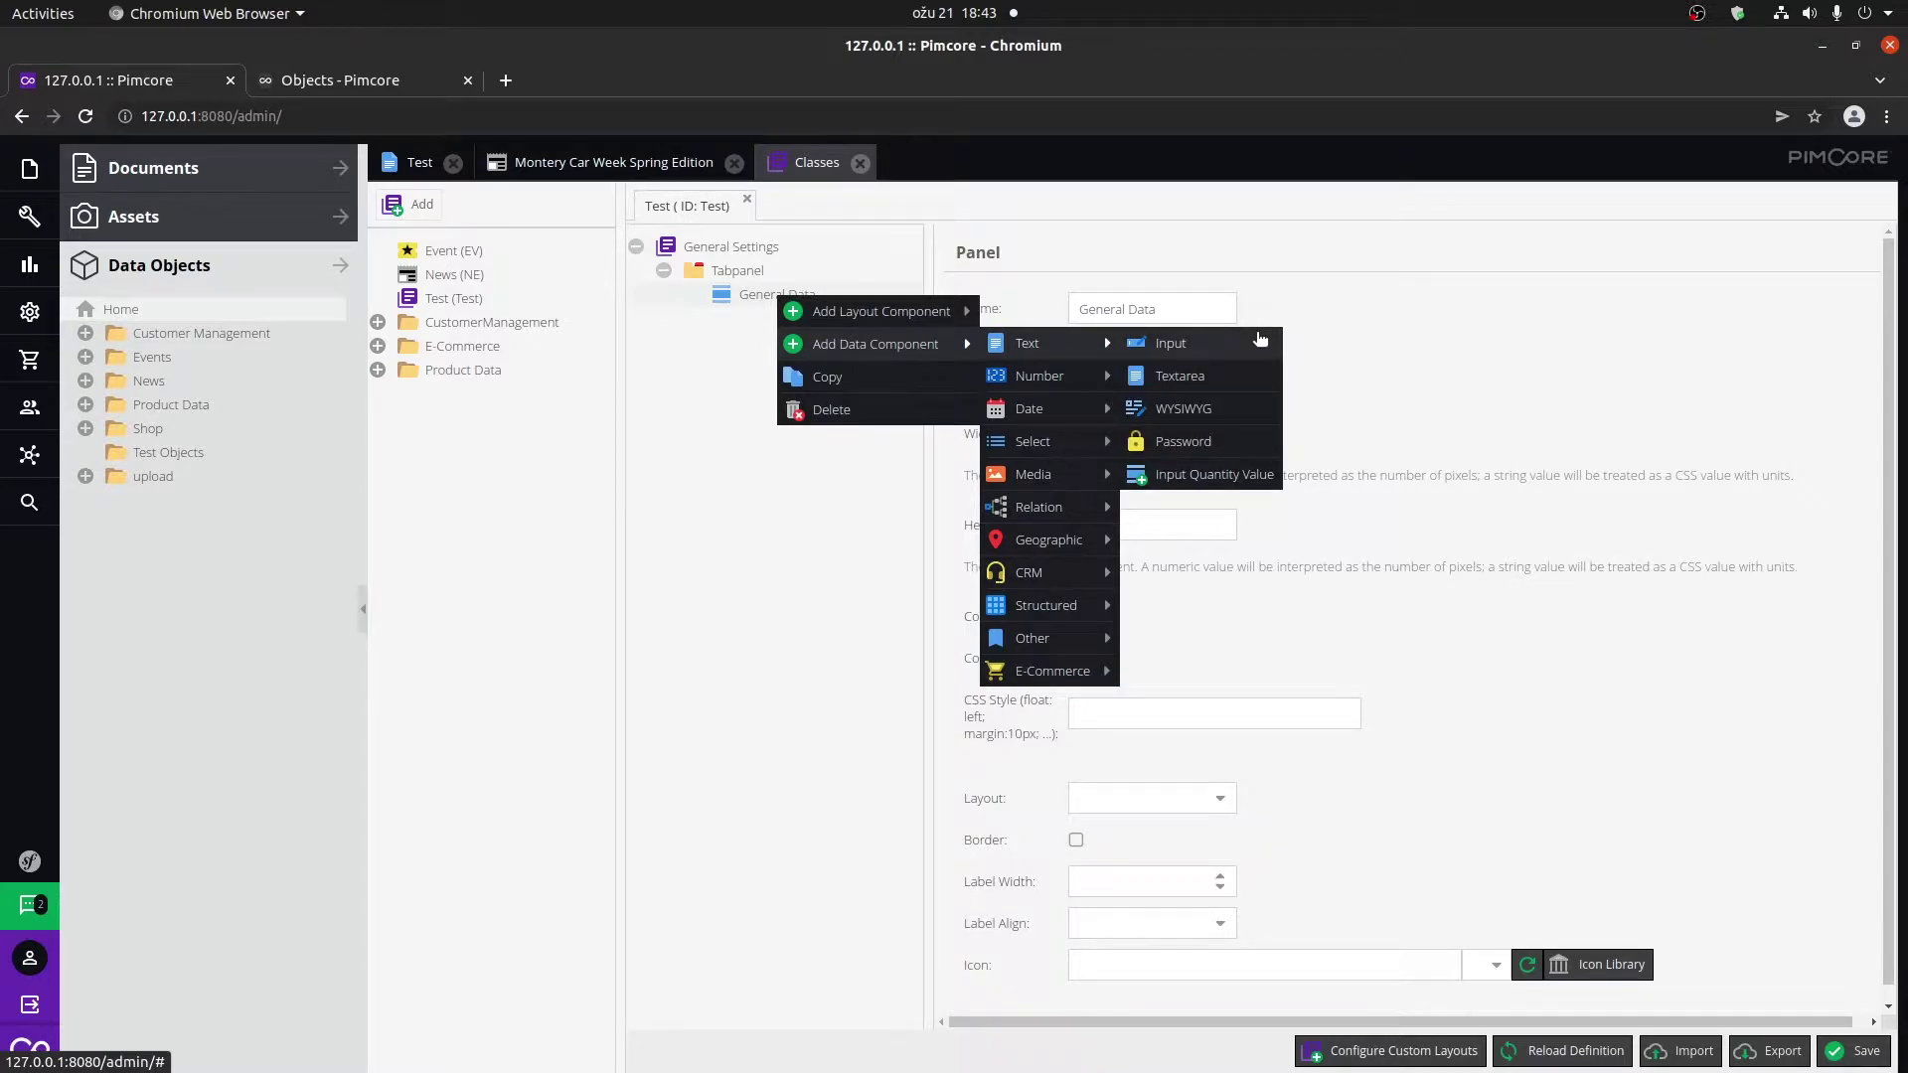
pyautogui.click(1215, 342)
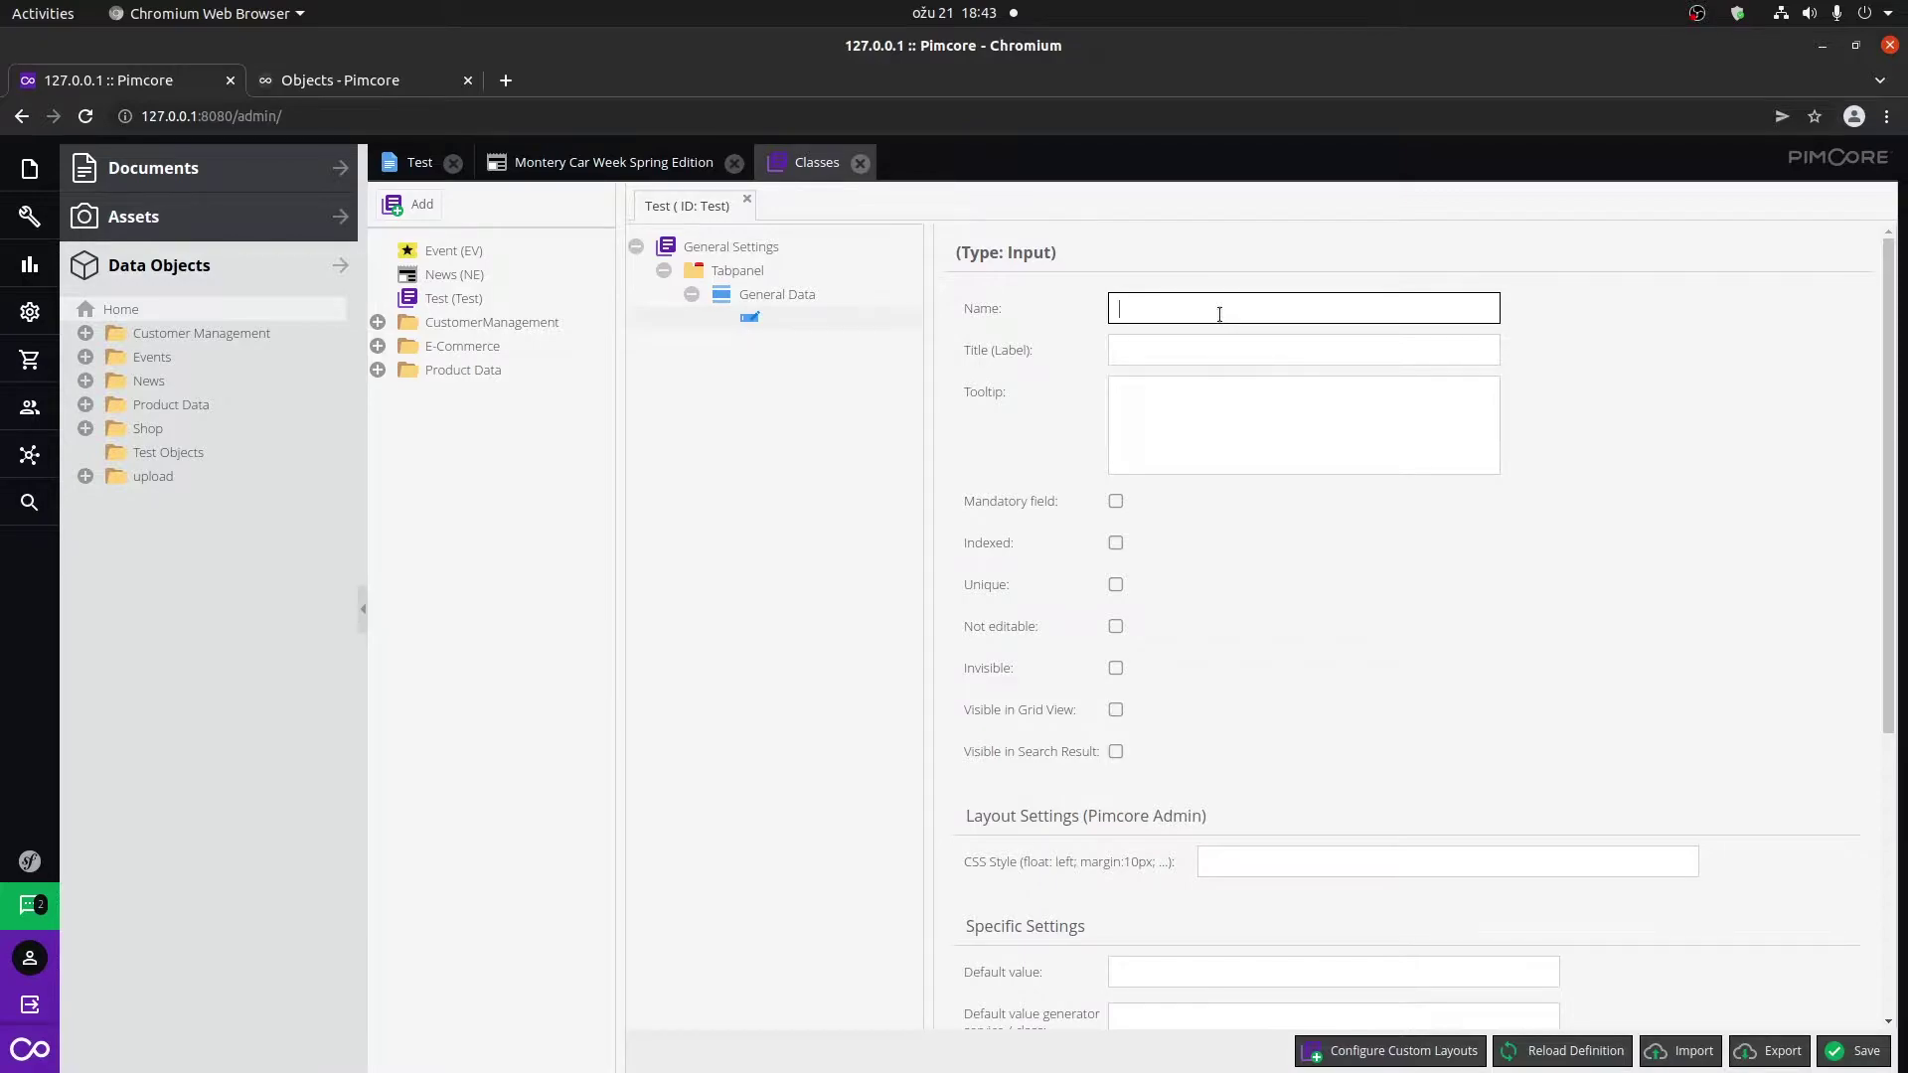
pyautogui.write('testInput')
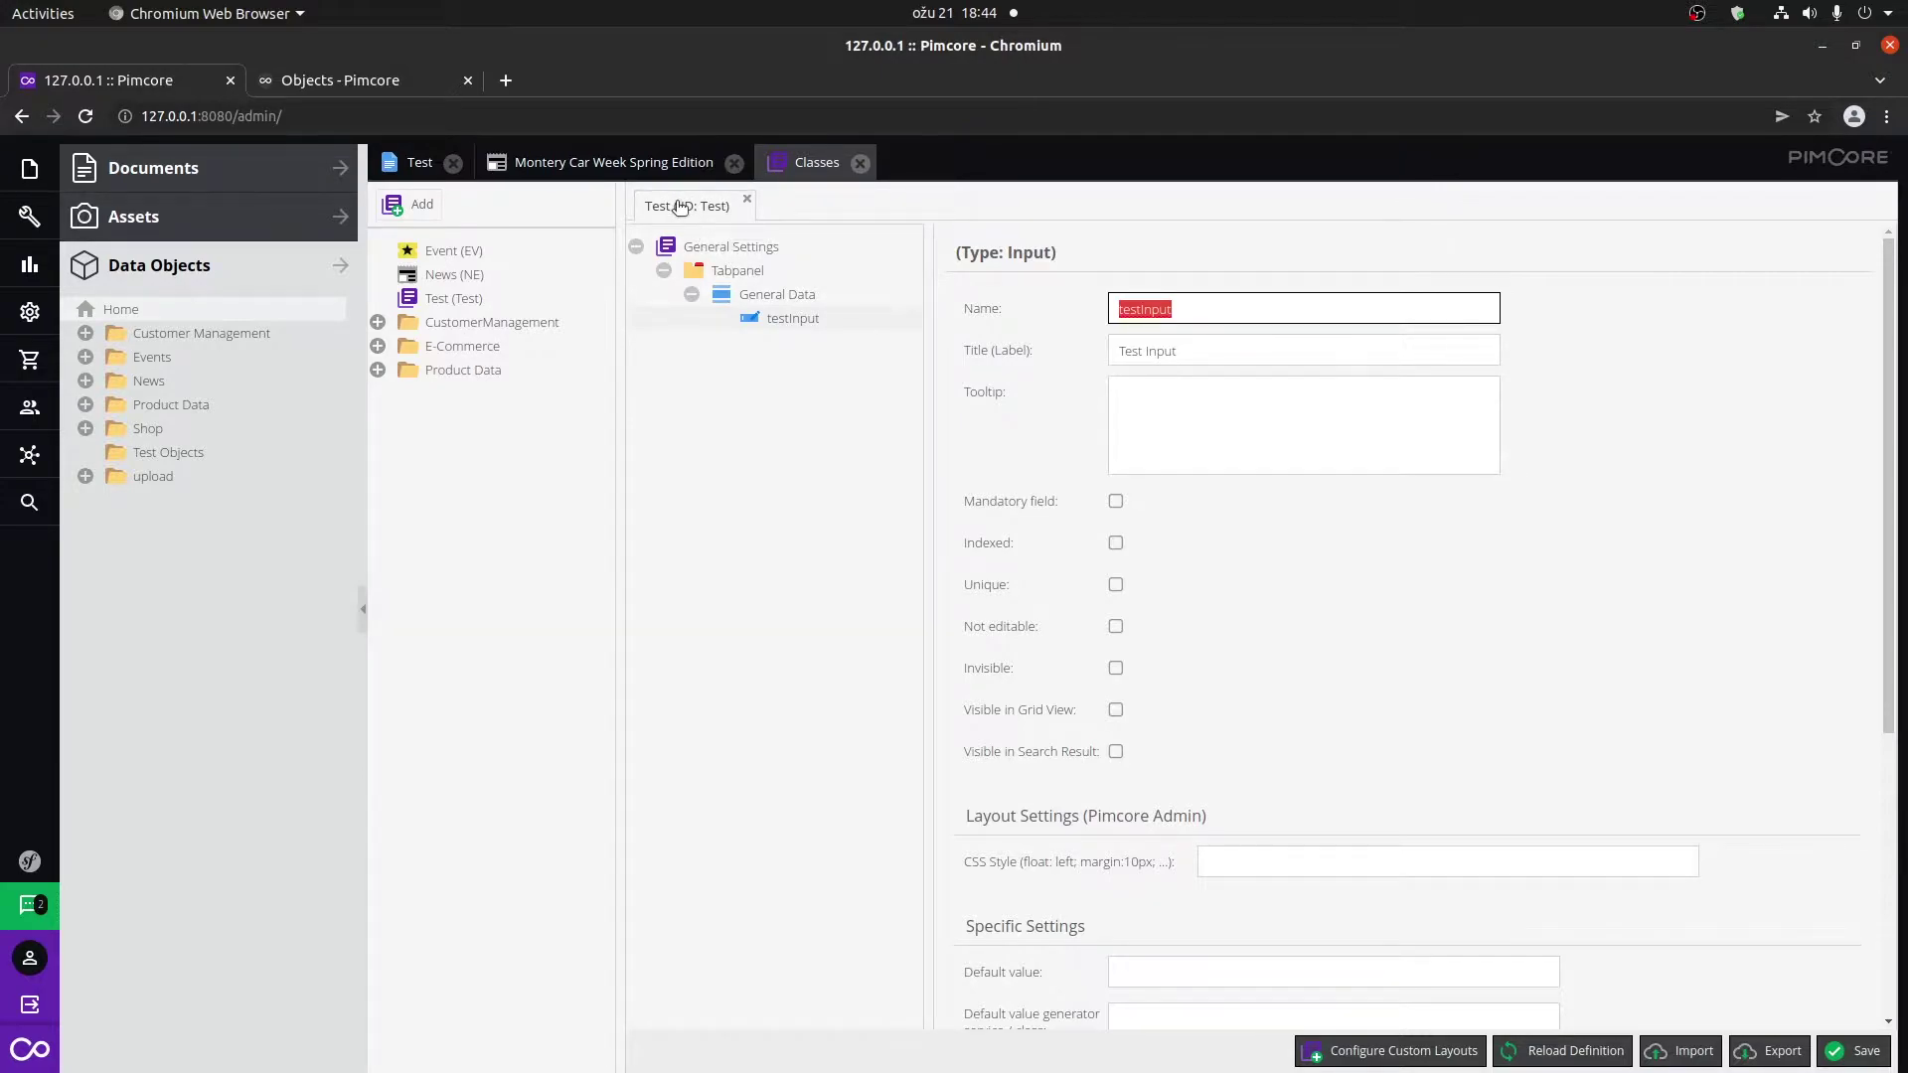
pyautogui.click(1117, 500)
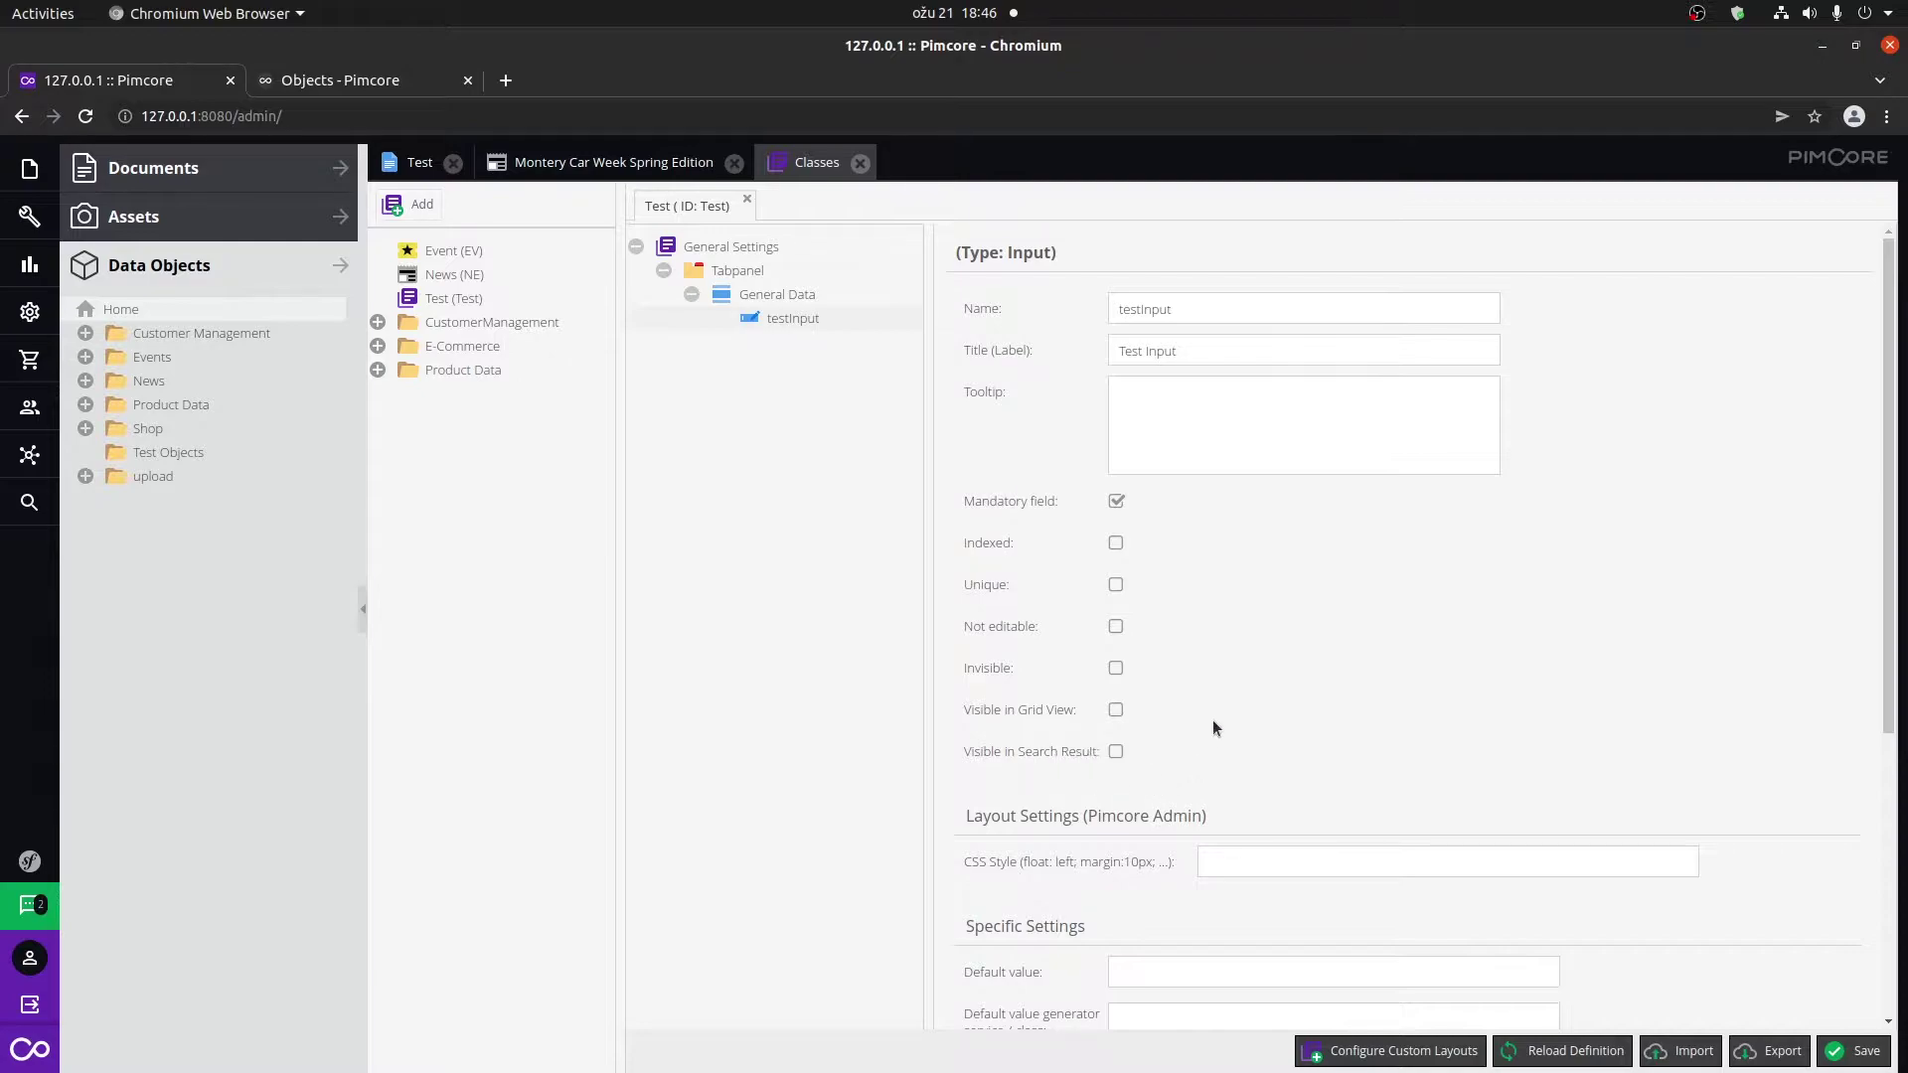
# Examine the remaining settings of the testInput field, including its layout, default value, character count and regular expression validation options.
pyautogui.scroll(-3, 1213, 720)
pyautogui.scroll(2, 1116, 712)
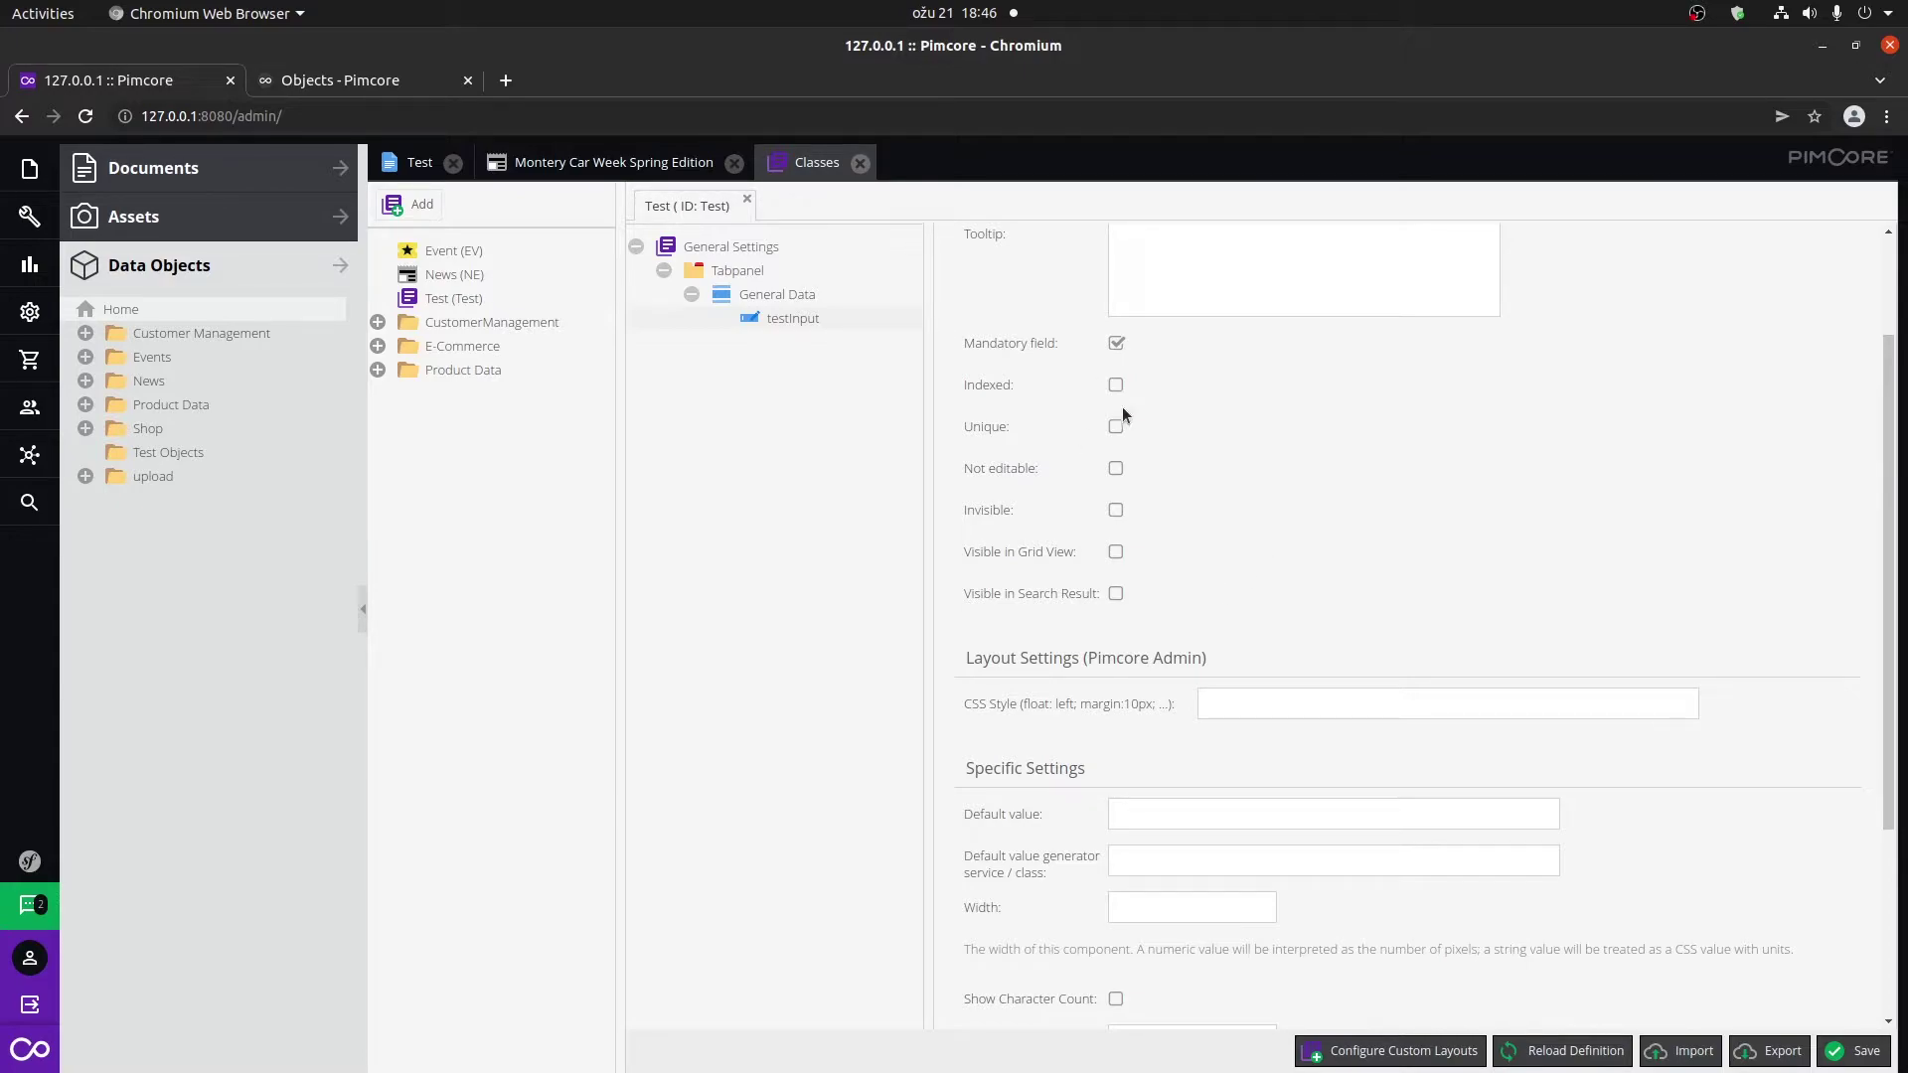
pyautogui.scroll(-4, 1163, 471)
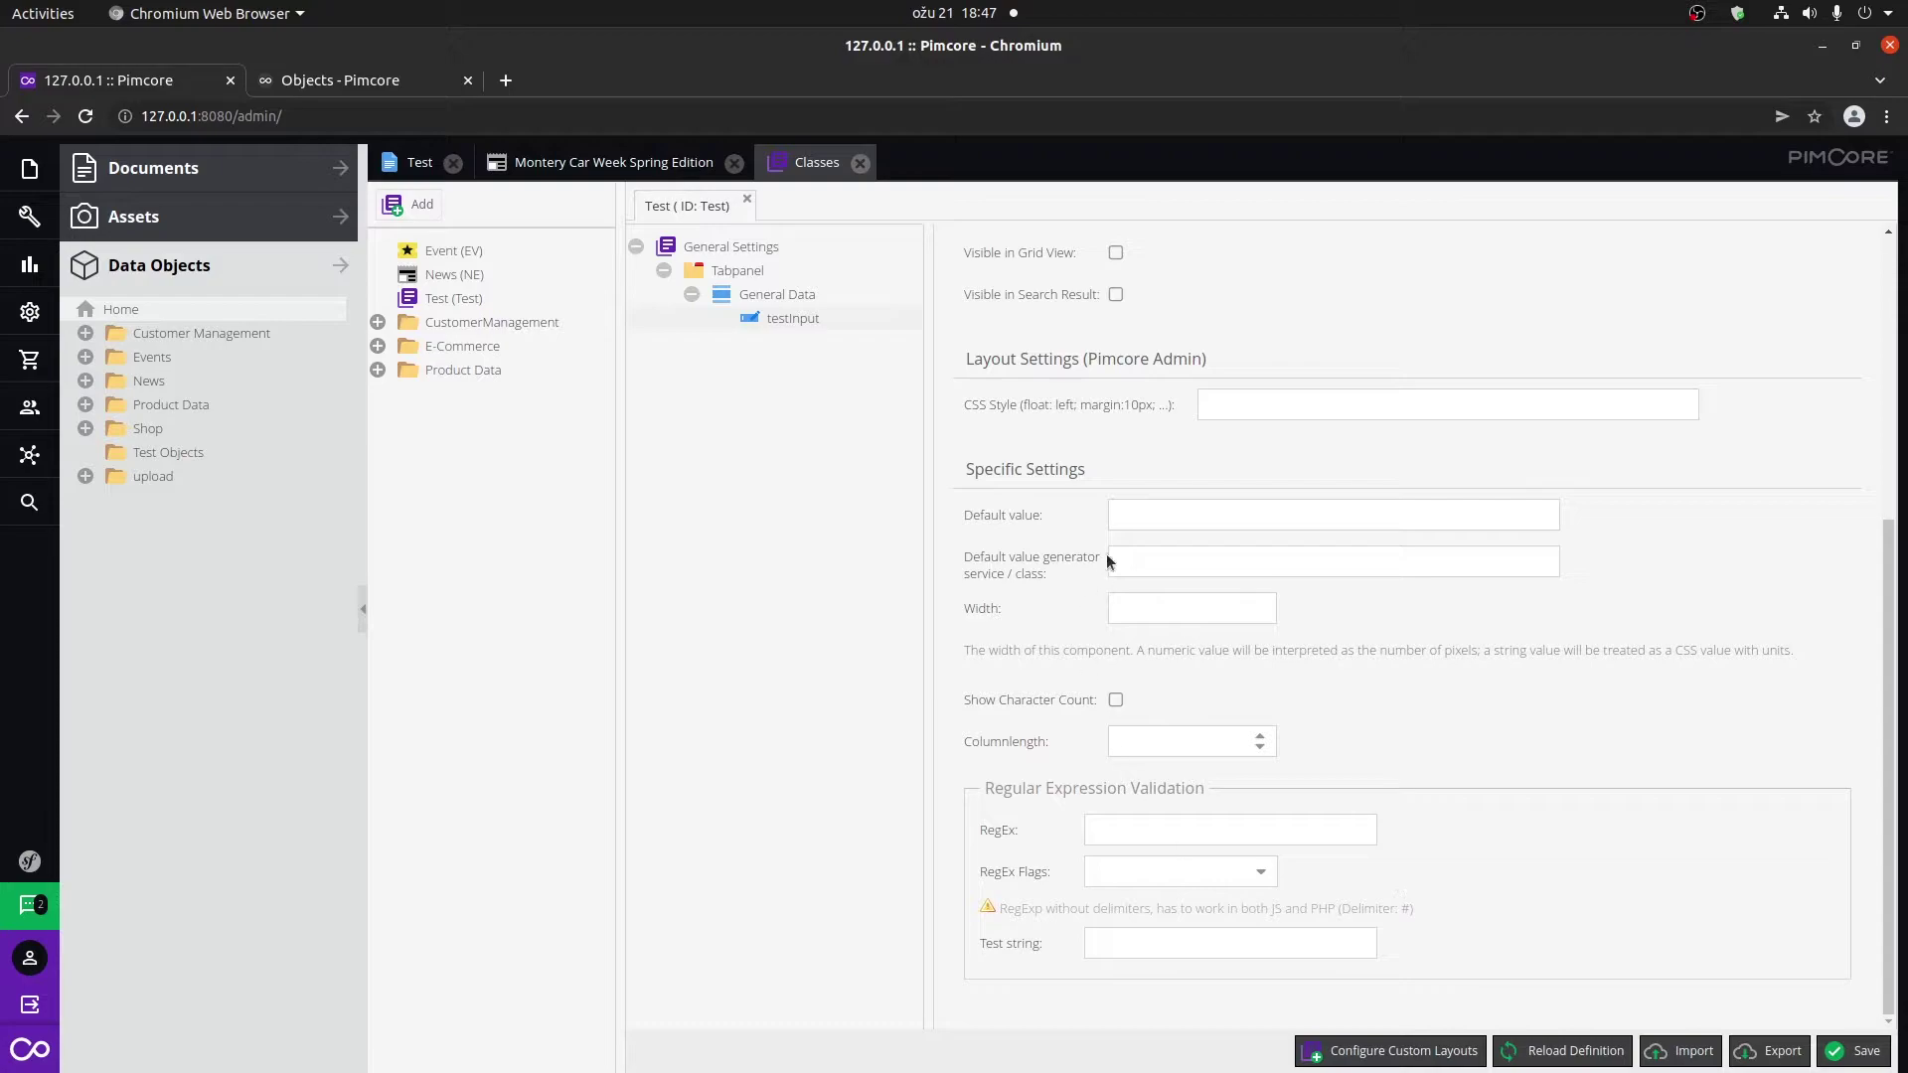
pyautogui.scroll(4, 1357, 730)
pyautogui.scroll(2, 1362, 717)
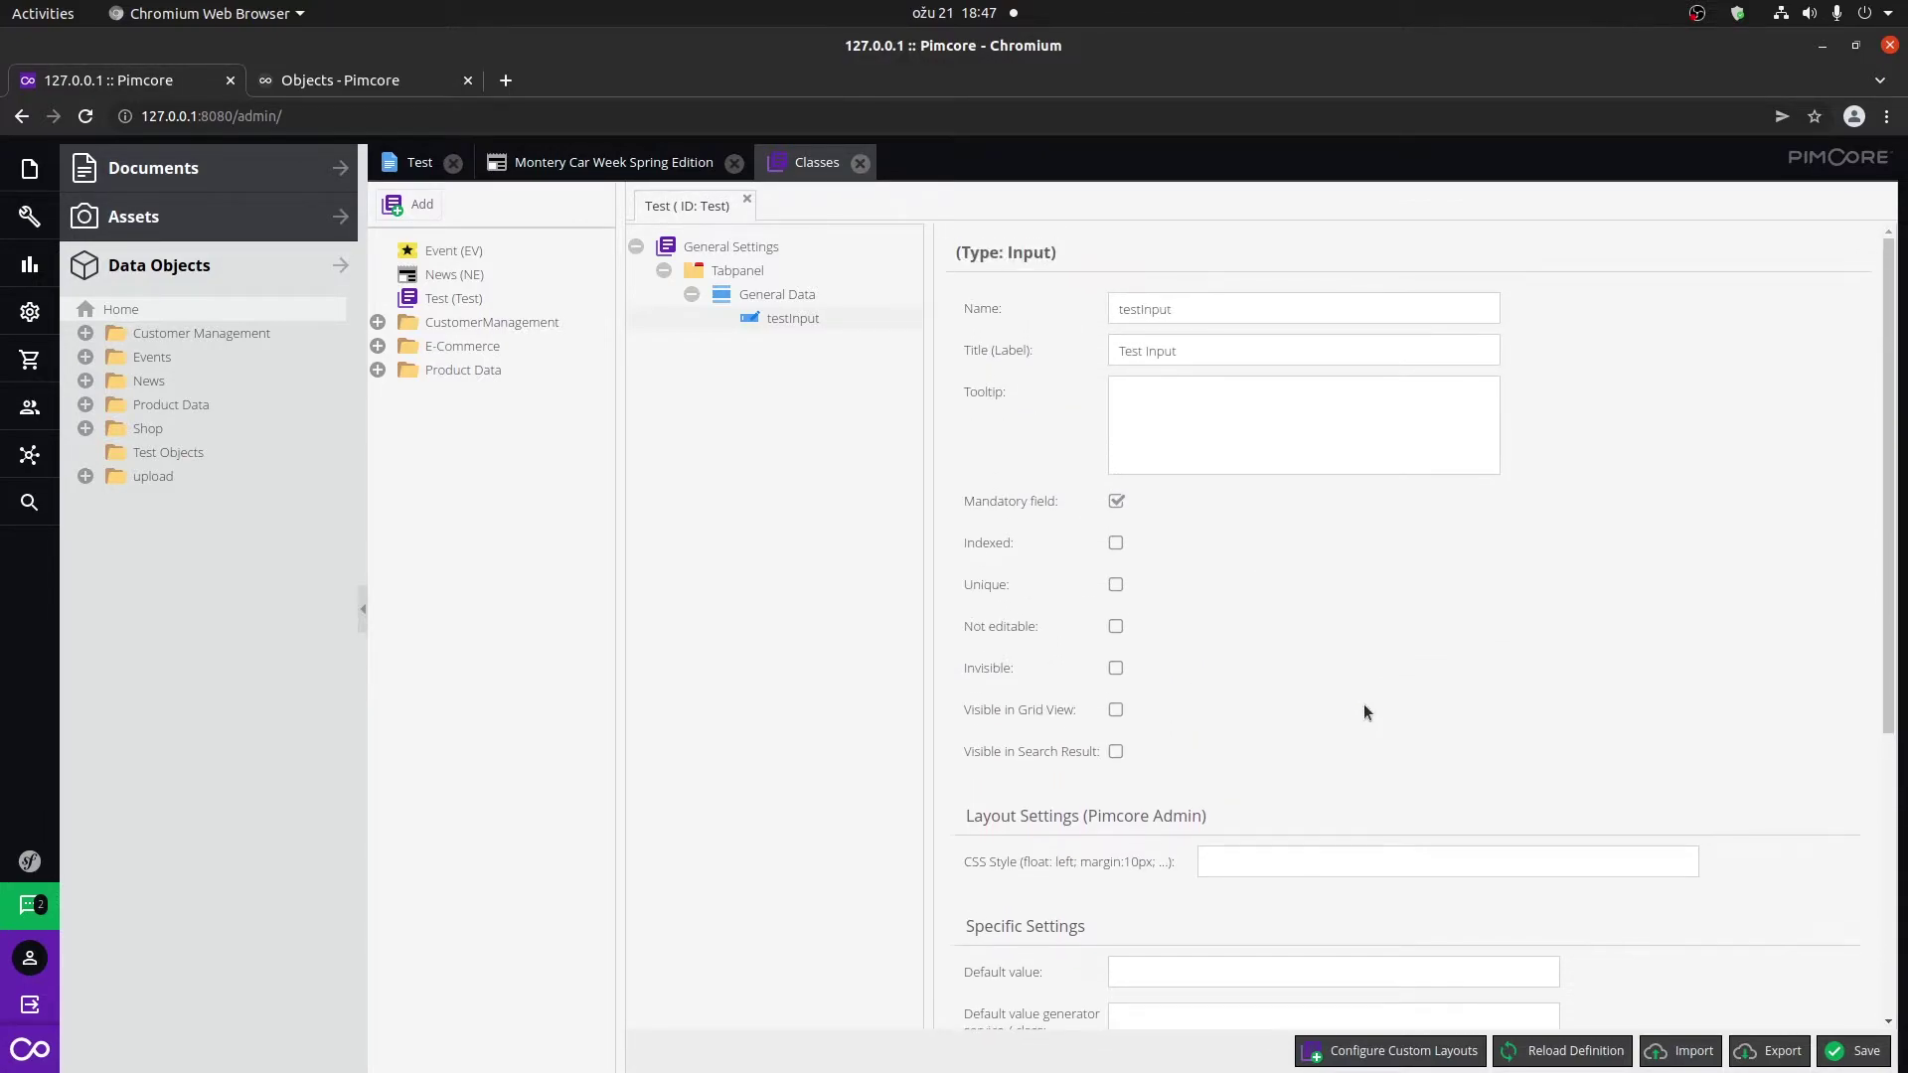
pyautogui.scroll(-5, 1314, 587)
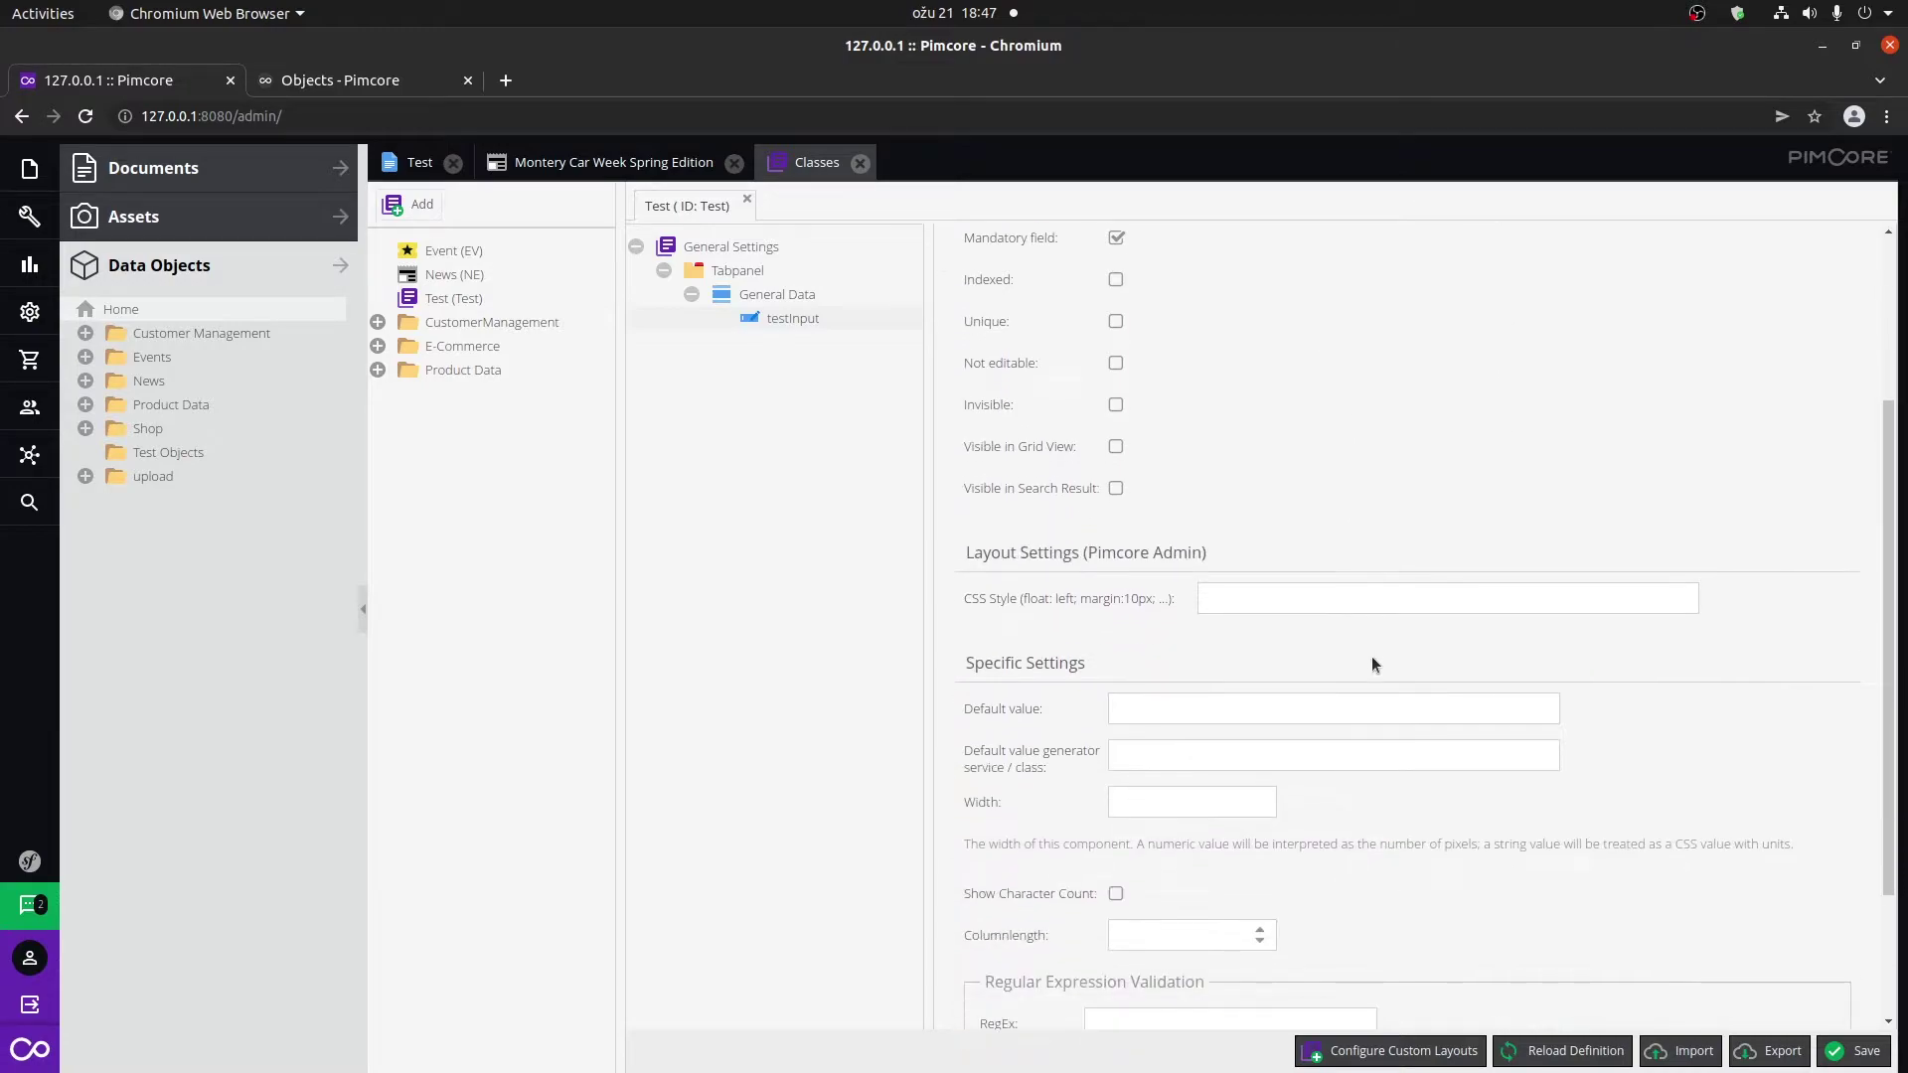
pyautogui.scroll(3, 1386, 668)
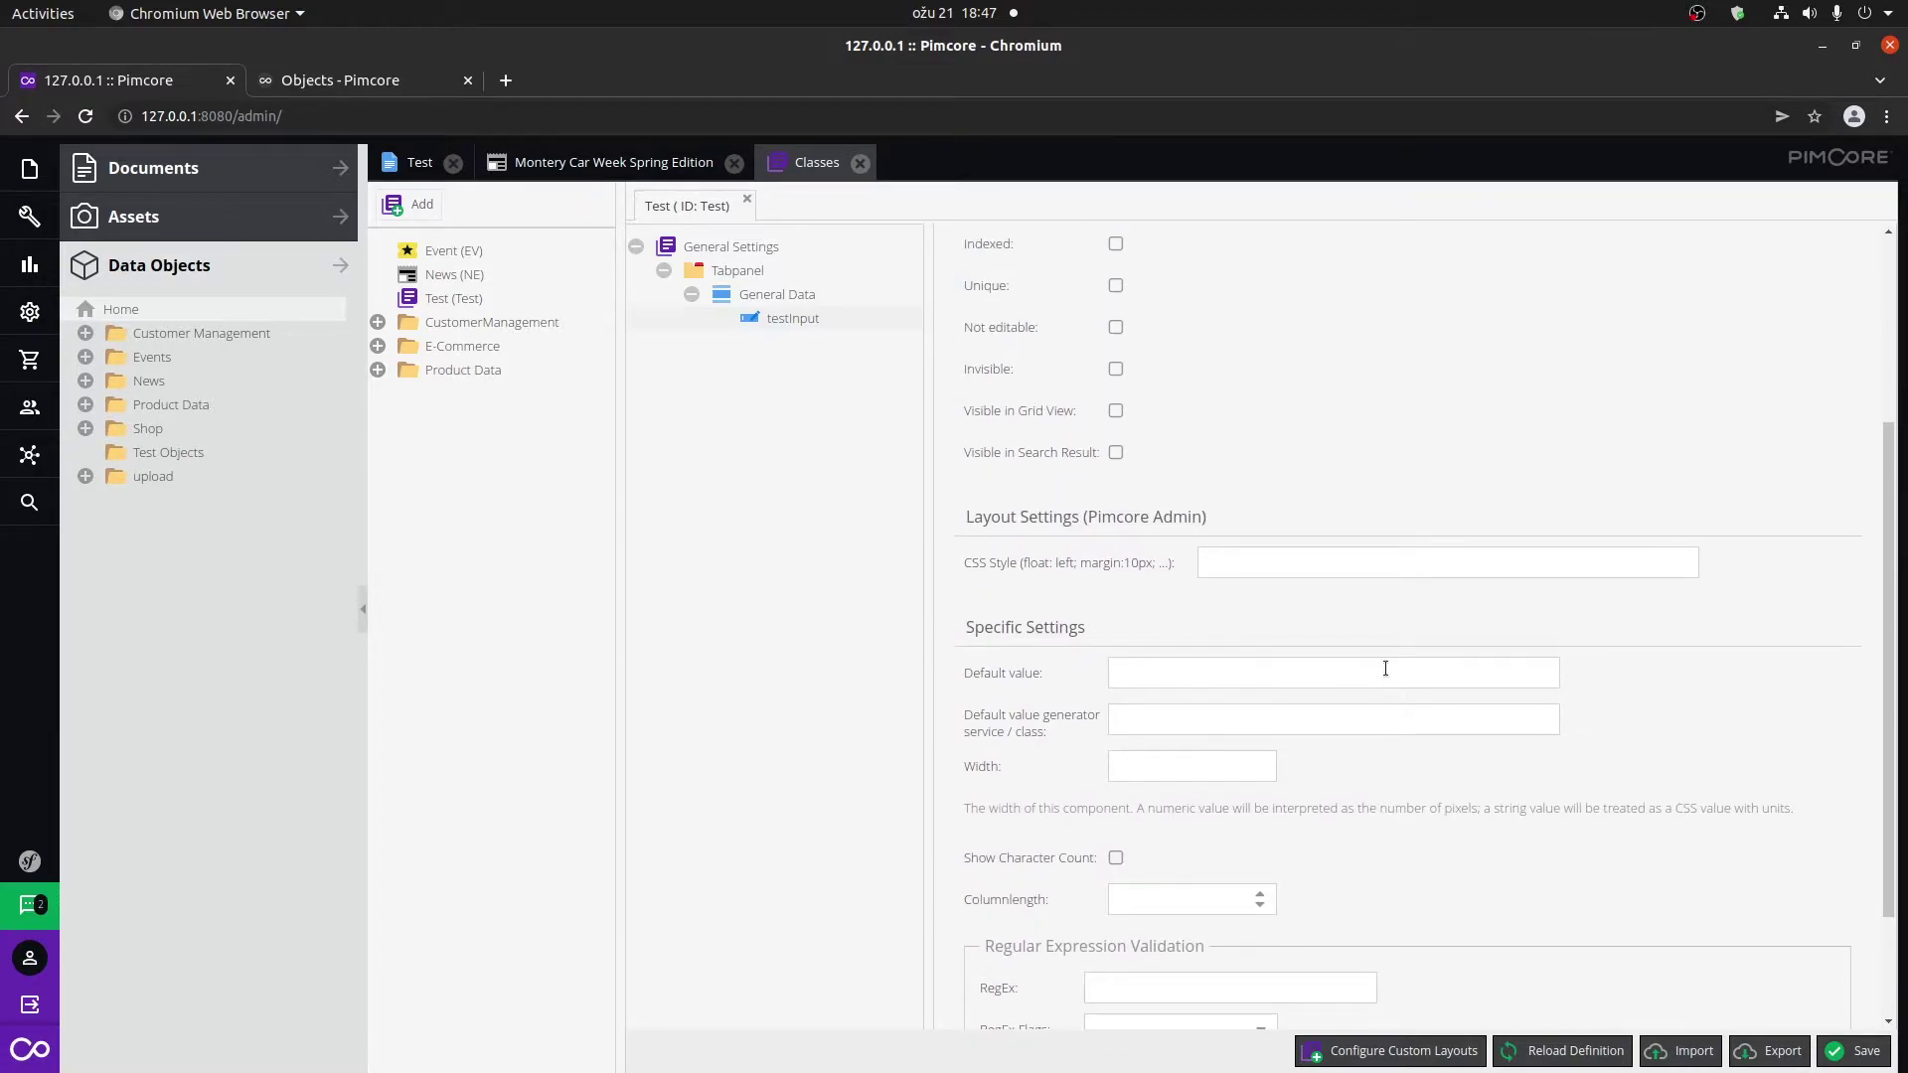
pyautogui.scroll(-2, 1101, 780)
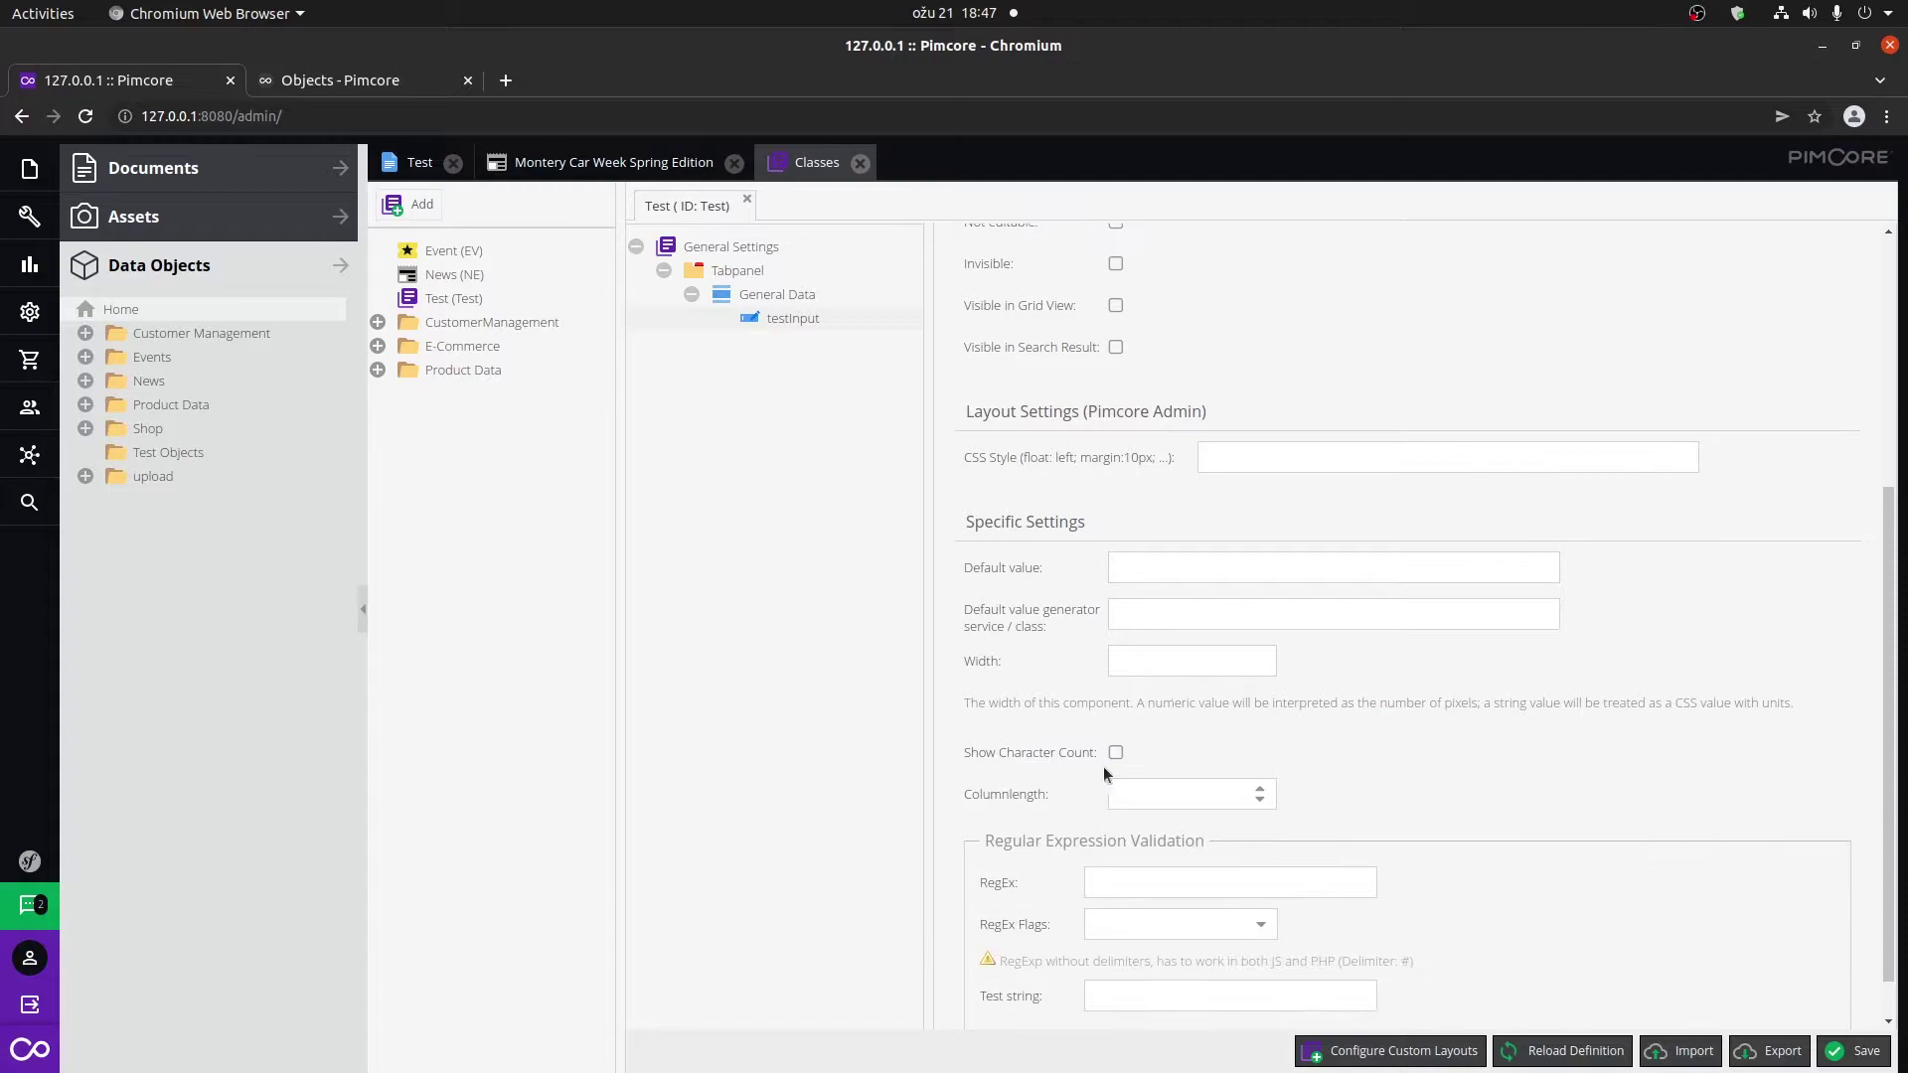
pyautogui.scroll(5, 1310, 770)
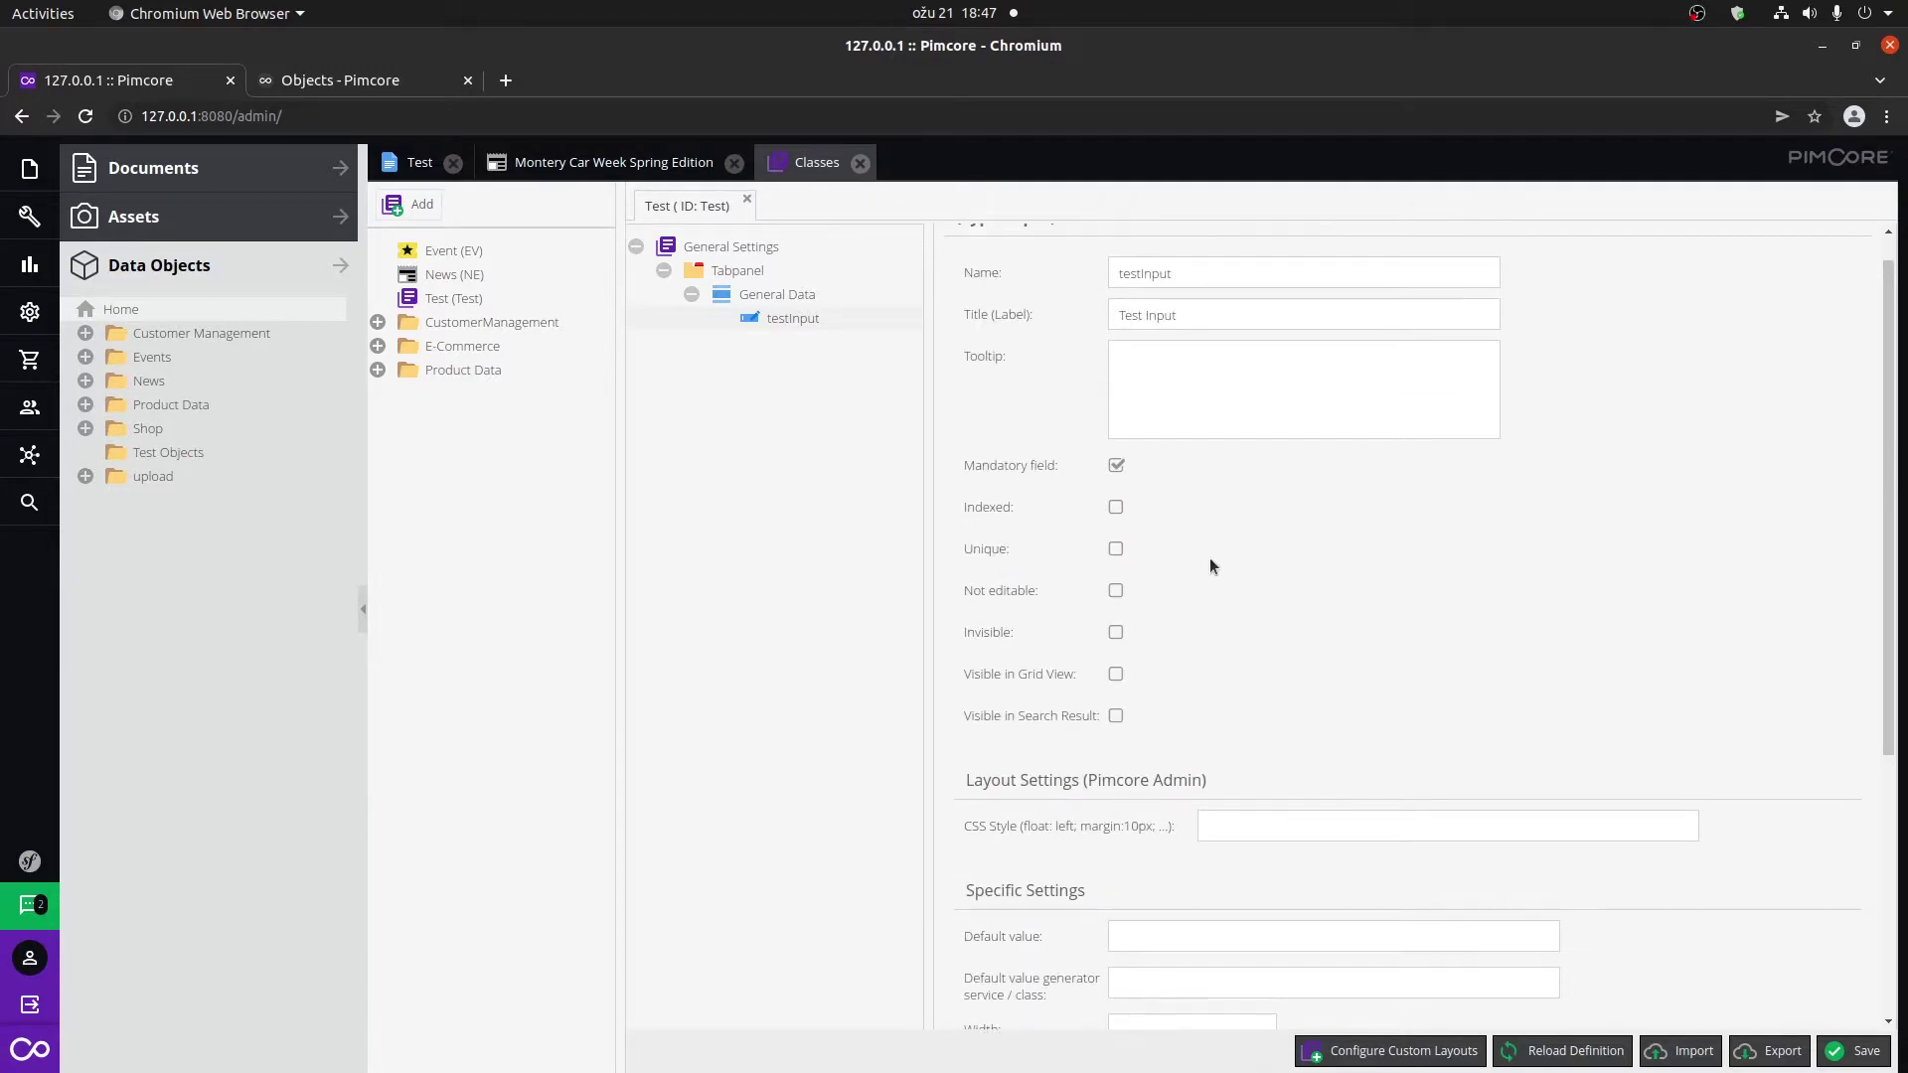
pyautogui.scroll(1, 1210, 565)
# Add a Checkbox field to the General Data panel, named "testCheckbox" and titled "Test Checkbox".
pyautogui.rightClick(778, 295)
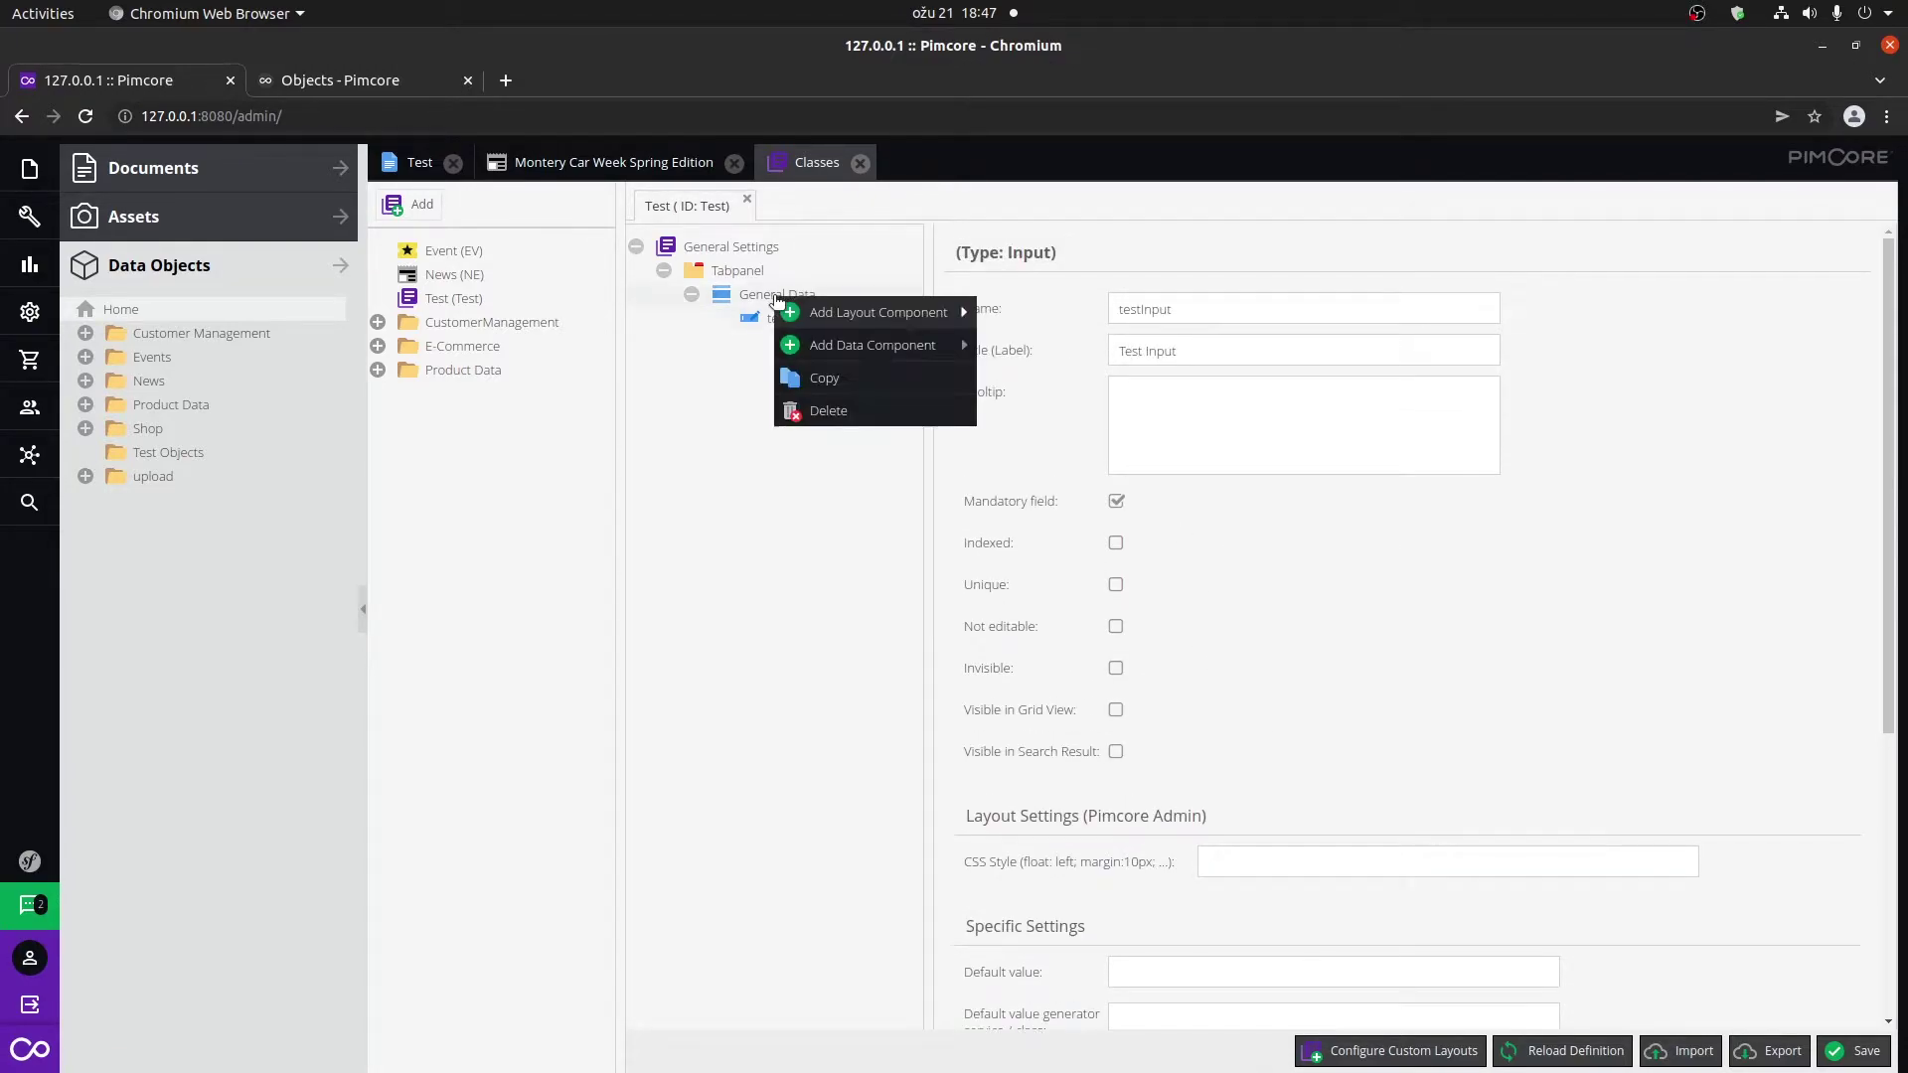
pyautogui.moveTo(895, 343)
pyautogui.moveTo(1104, 347)
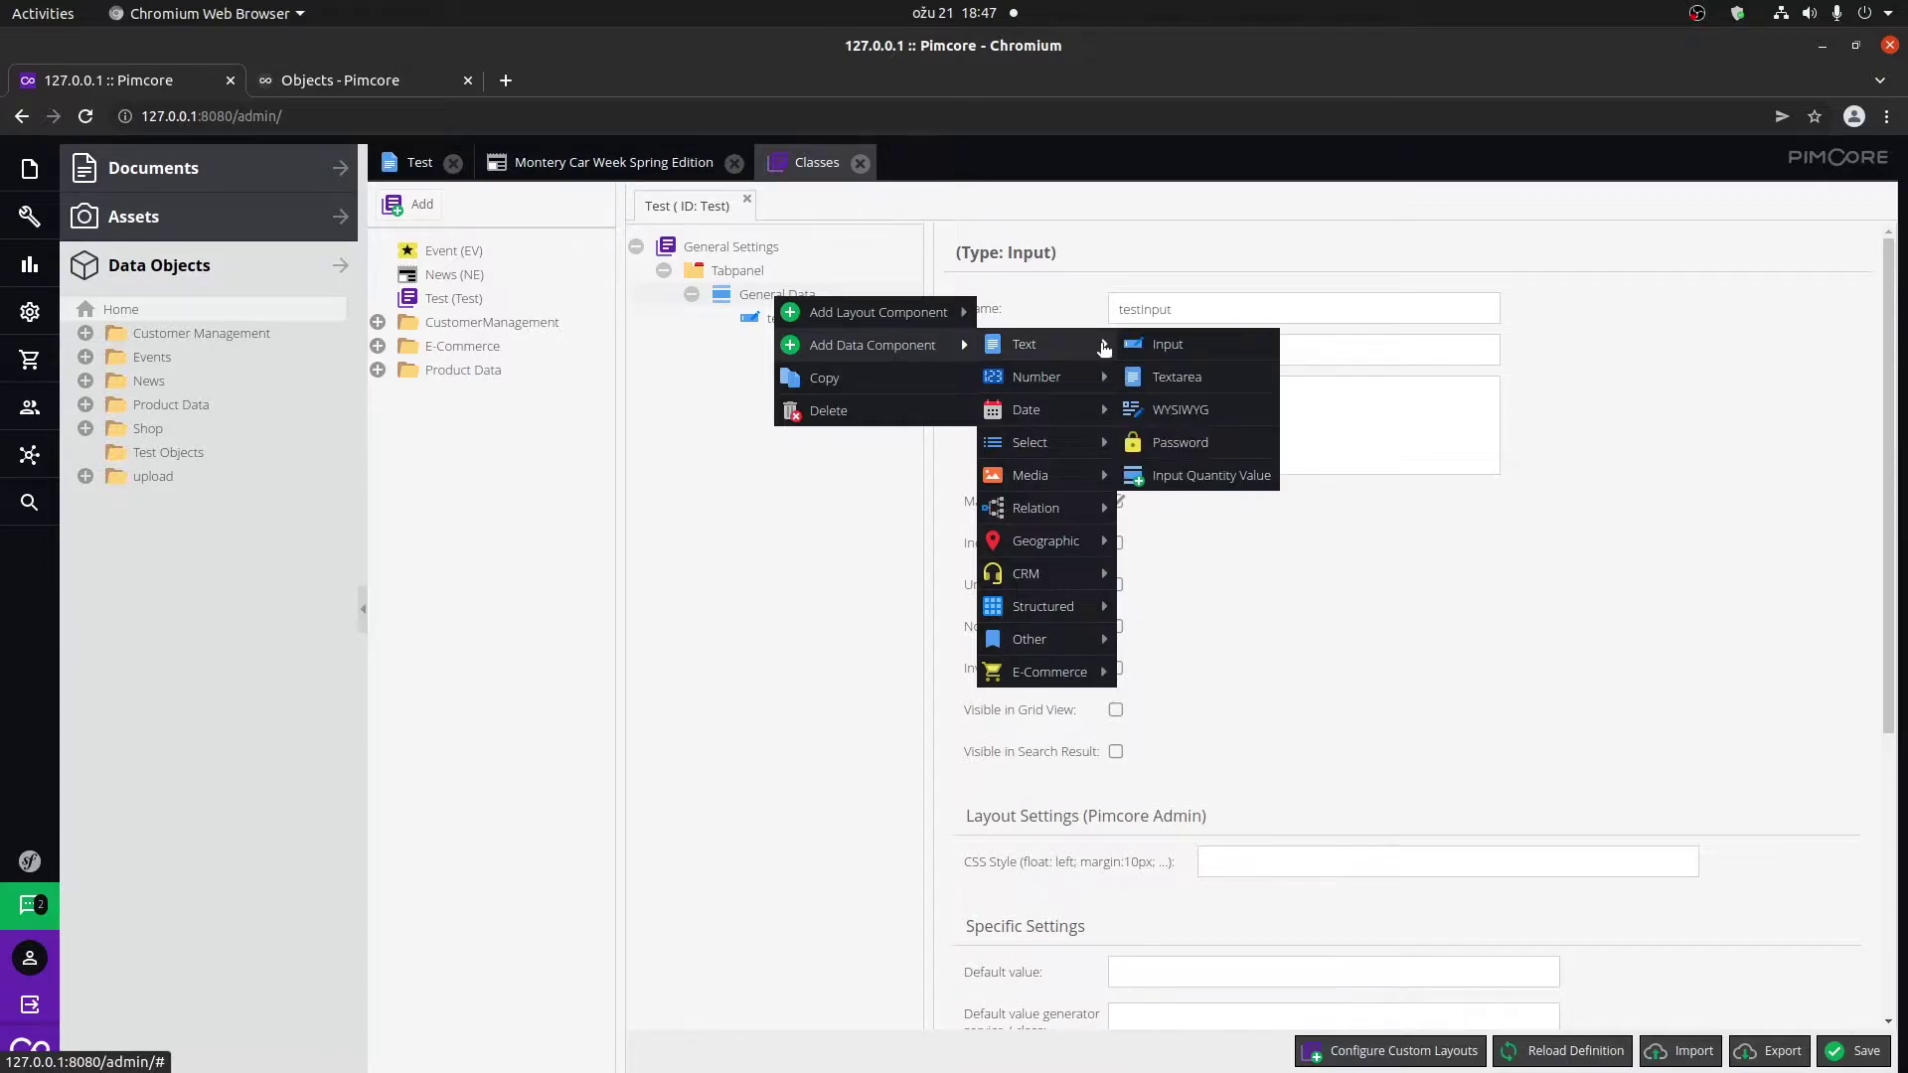
pyautogui.moveTo(1096, 641)
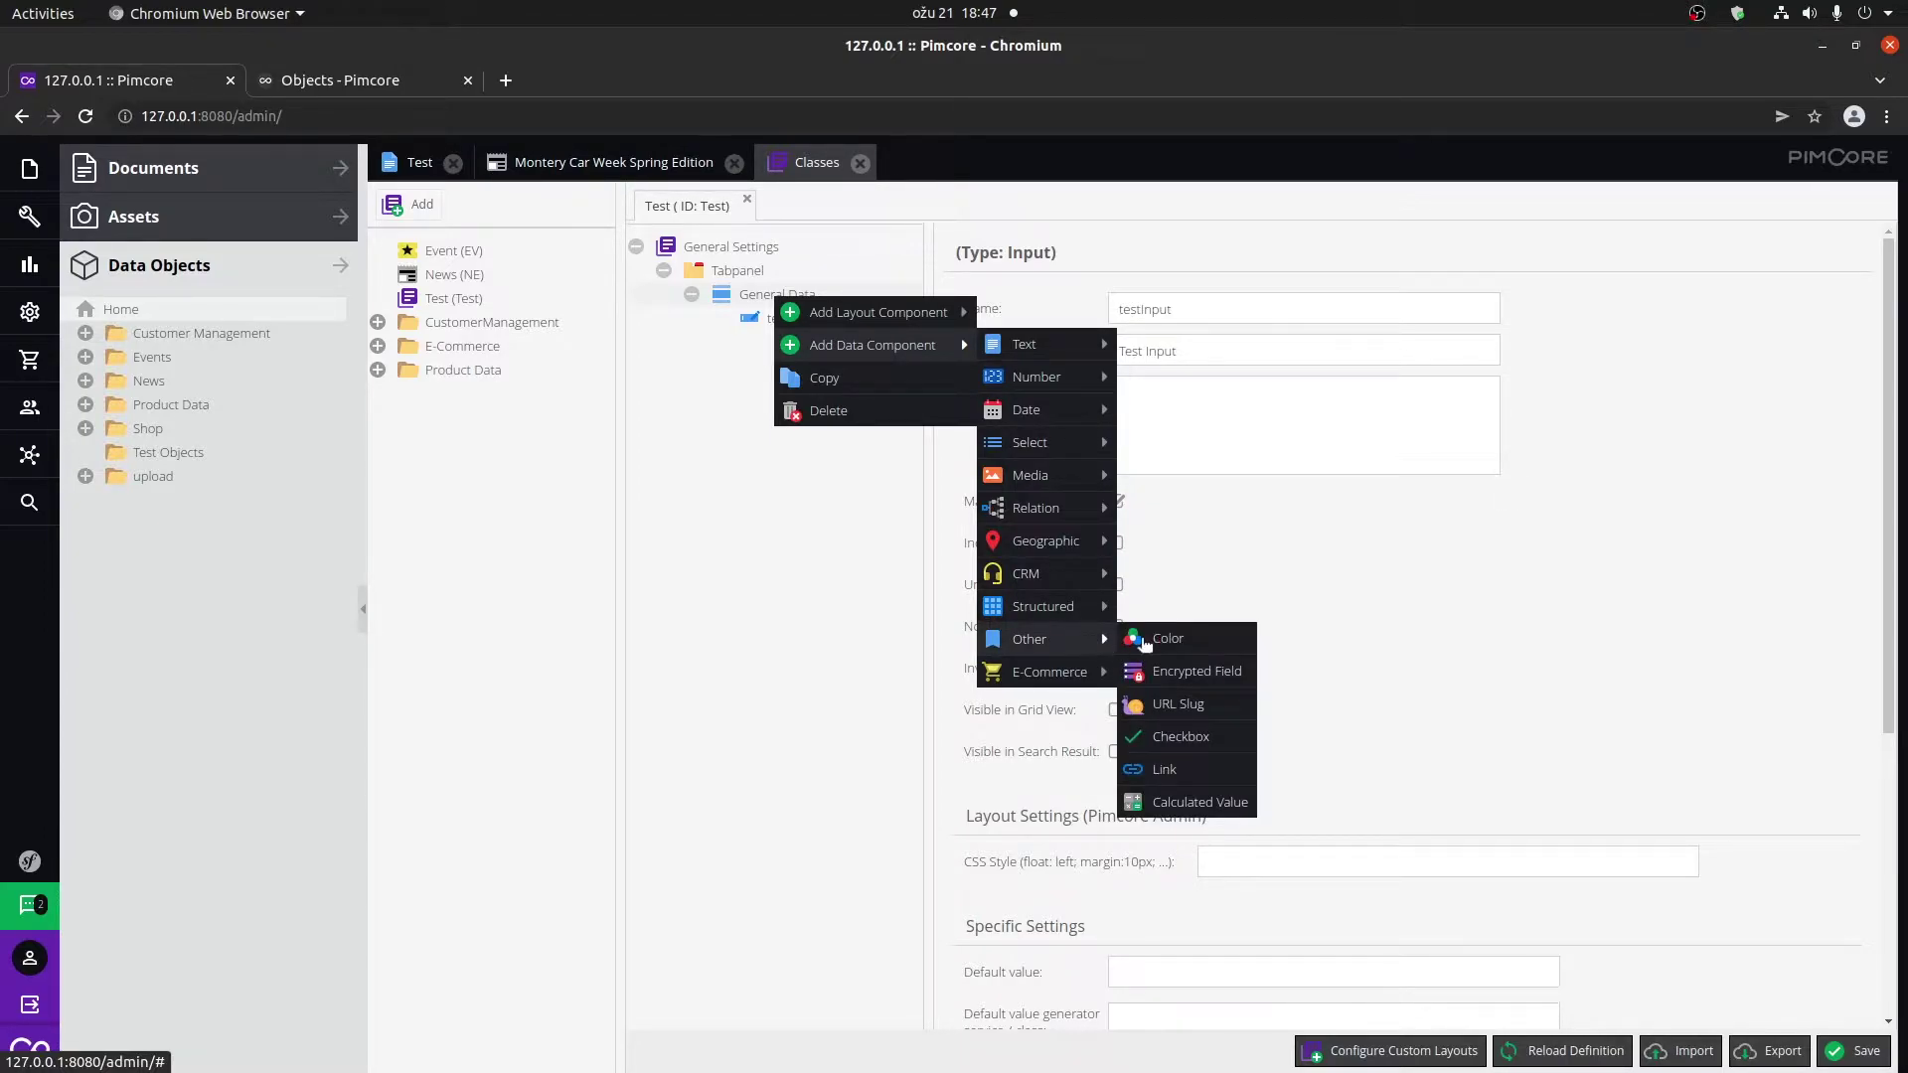
pyautogui.click(1212, 740)
pyautogui.write('testCheckbox')
# Set the testCheckbox field's default value to true and save the Test class definition.
pyautogui.click(1196, 401)
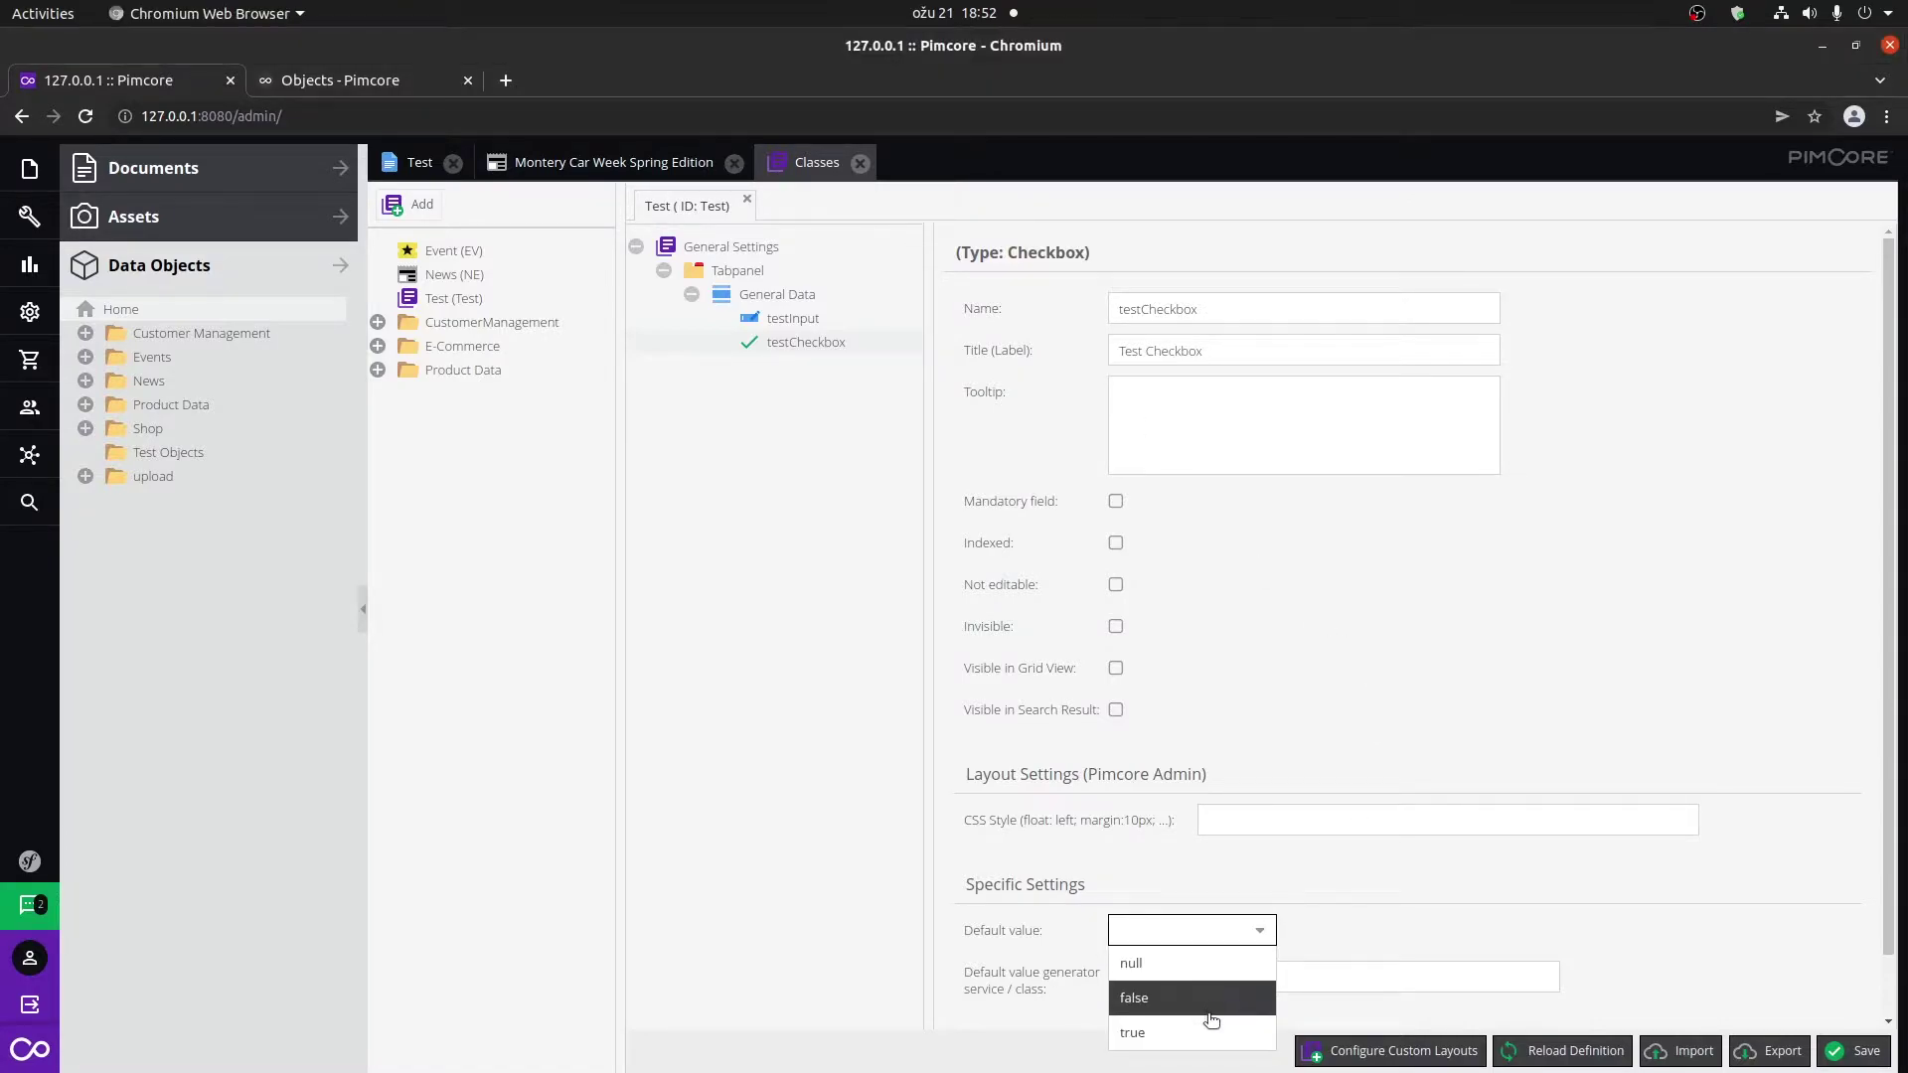
pyautogui.click(1242, 1012)
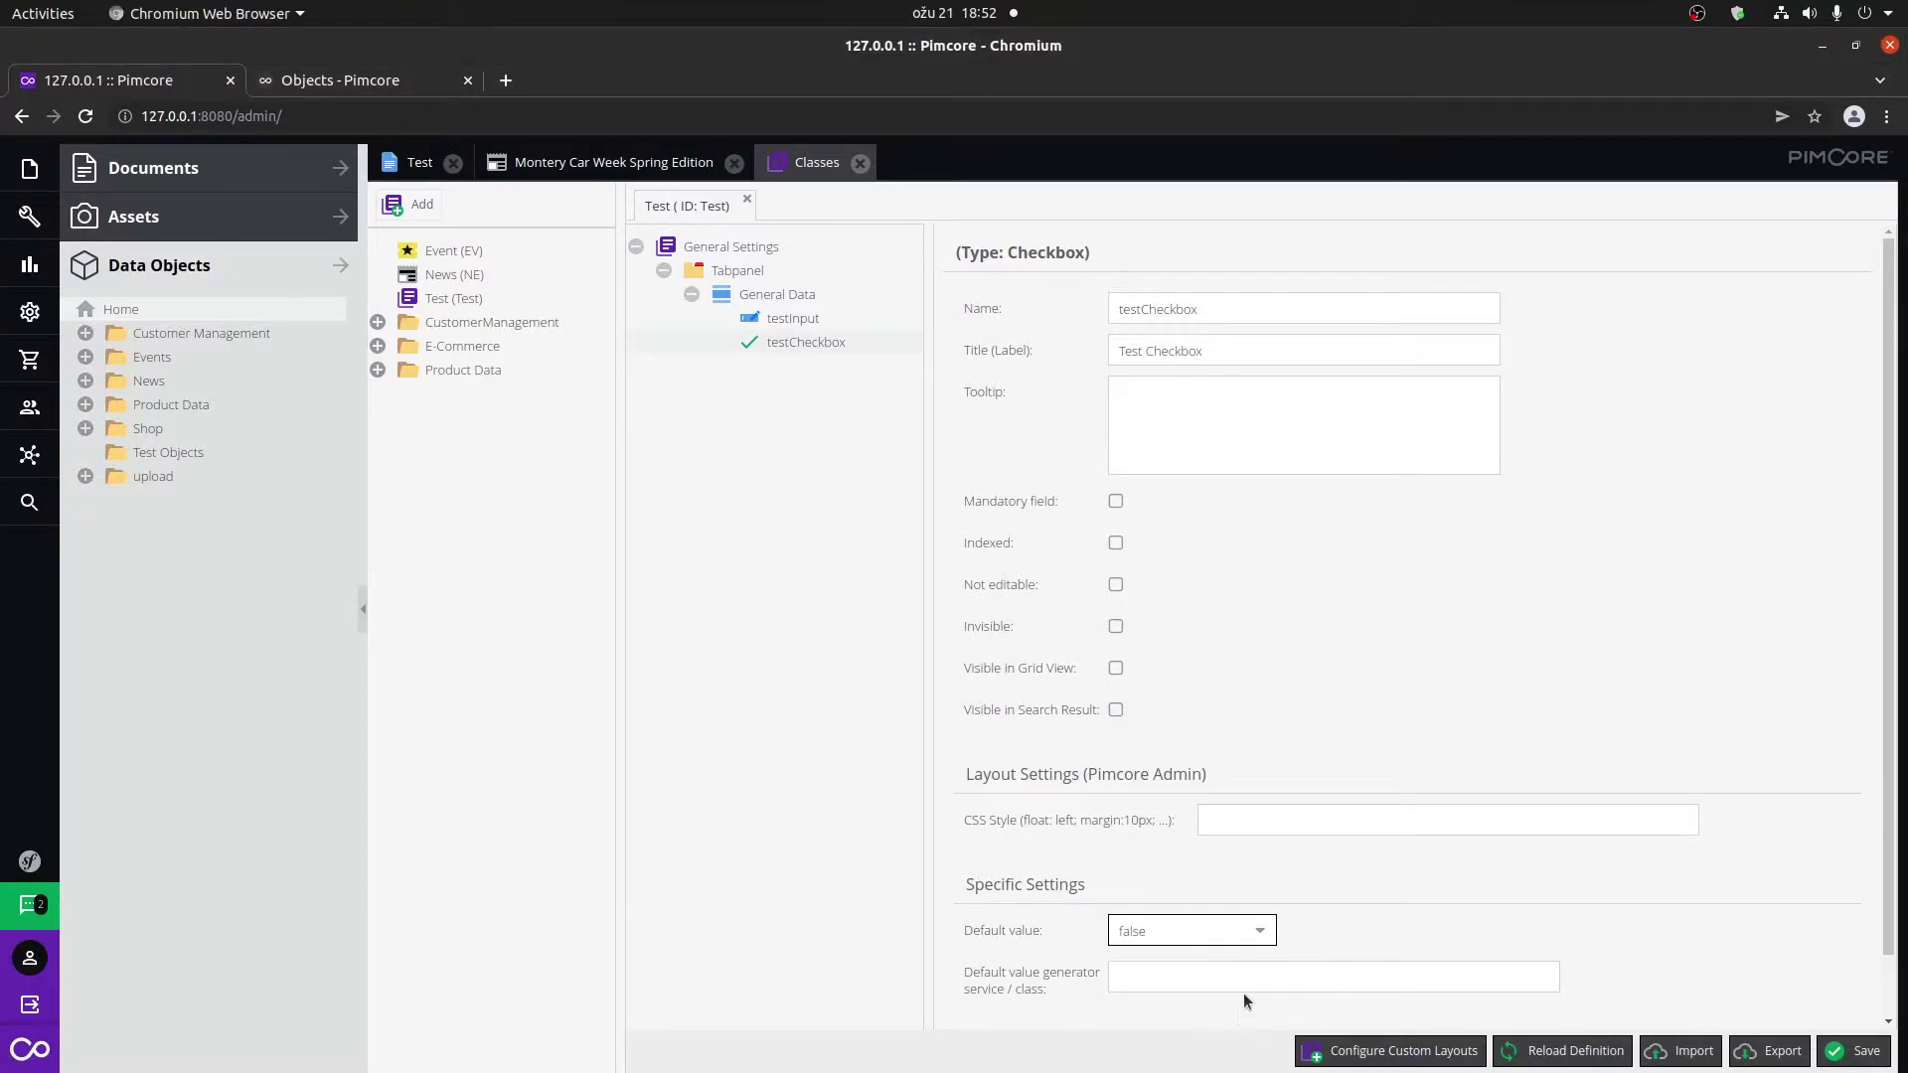
pyautogui.click(1259, 931)
pyautogui.click(1194, 1031)
pyautogui.click(1838, 1051)
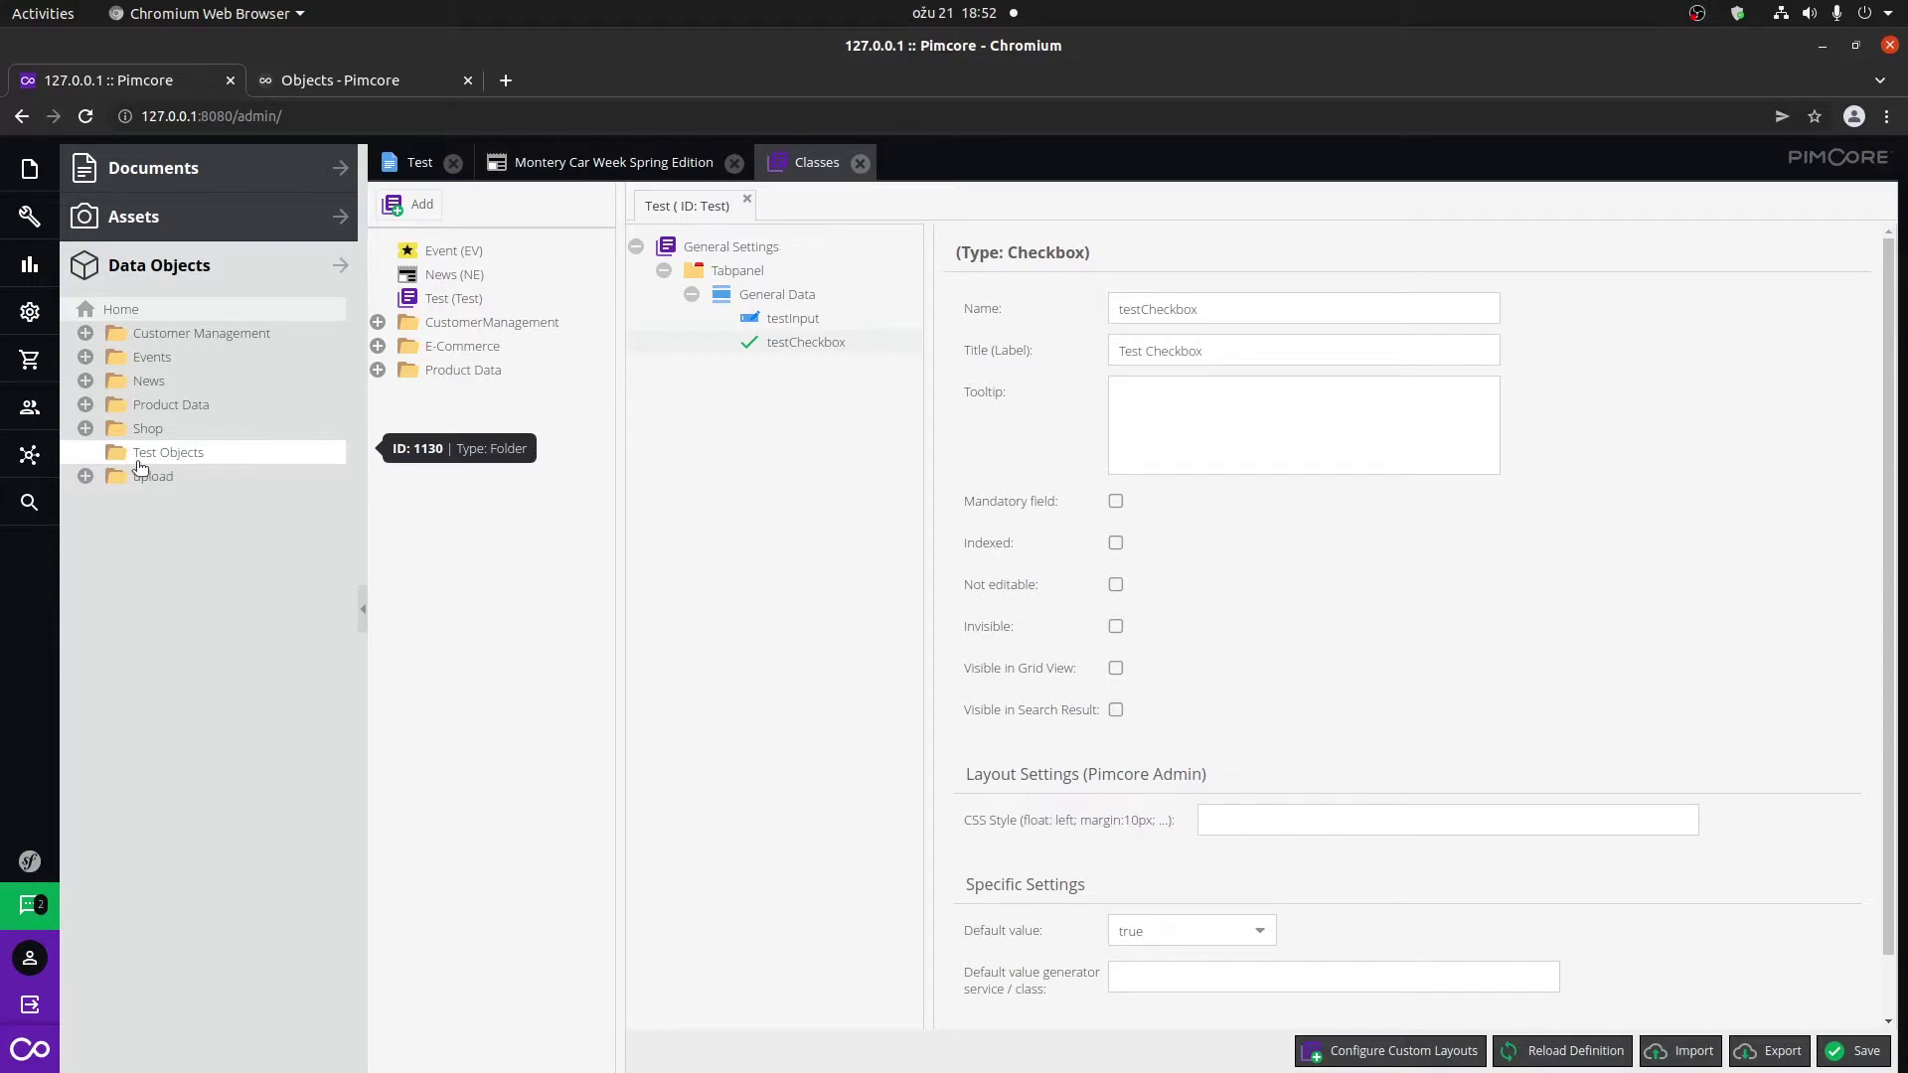
# Add a new object of type Test named "Test1" in the Test Objects folder.
pyautogui.rightClick(181, 459)
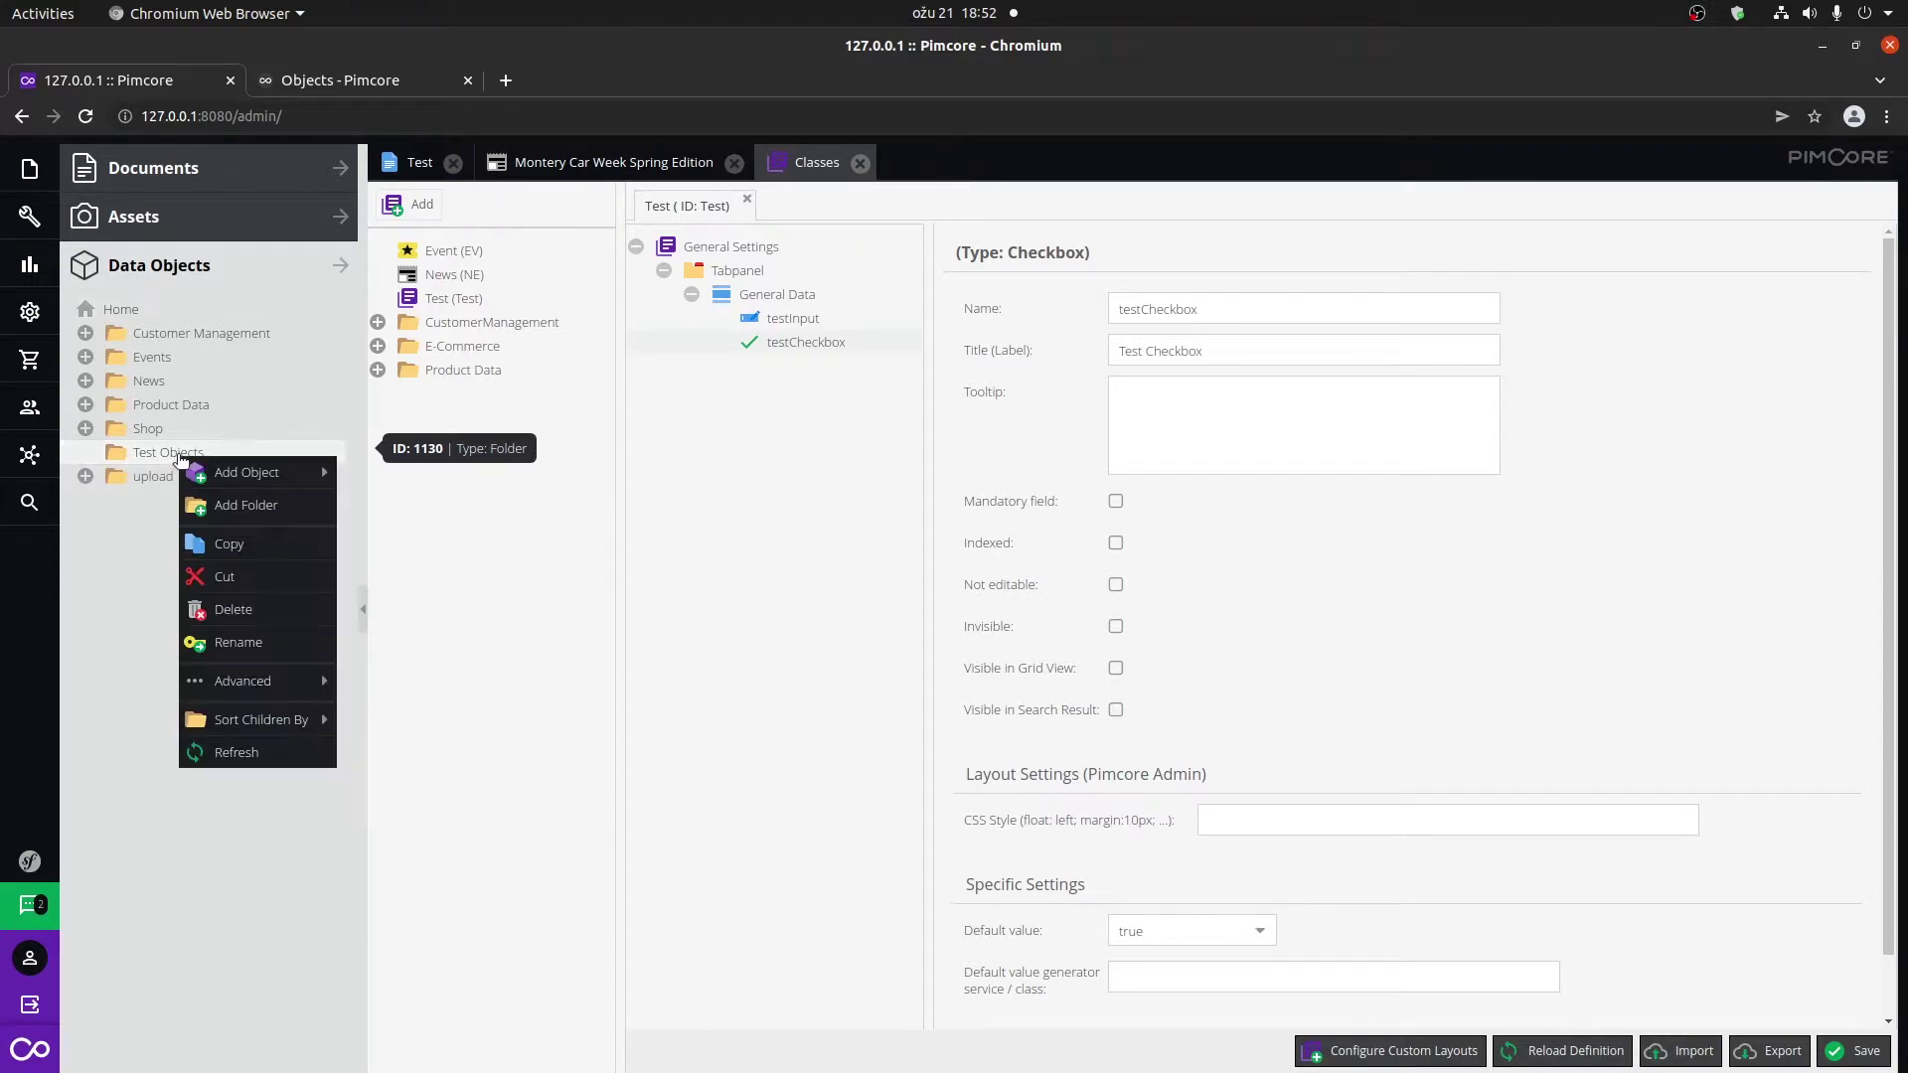
pyautogui.moveTo(247, 478)
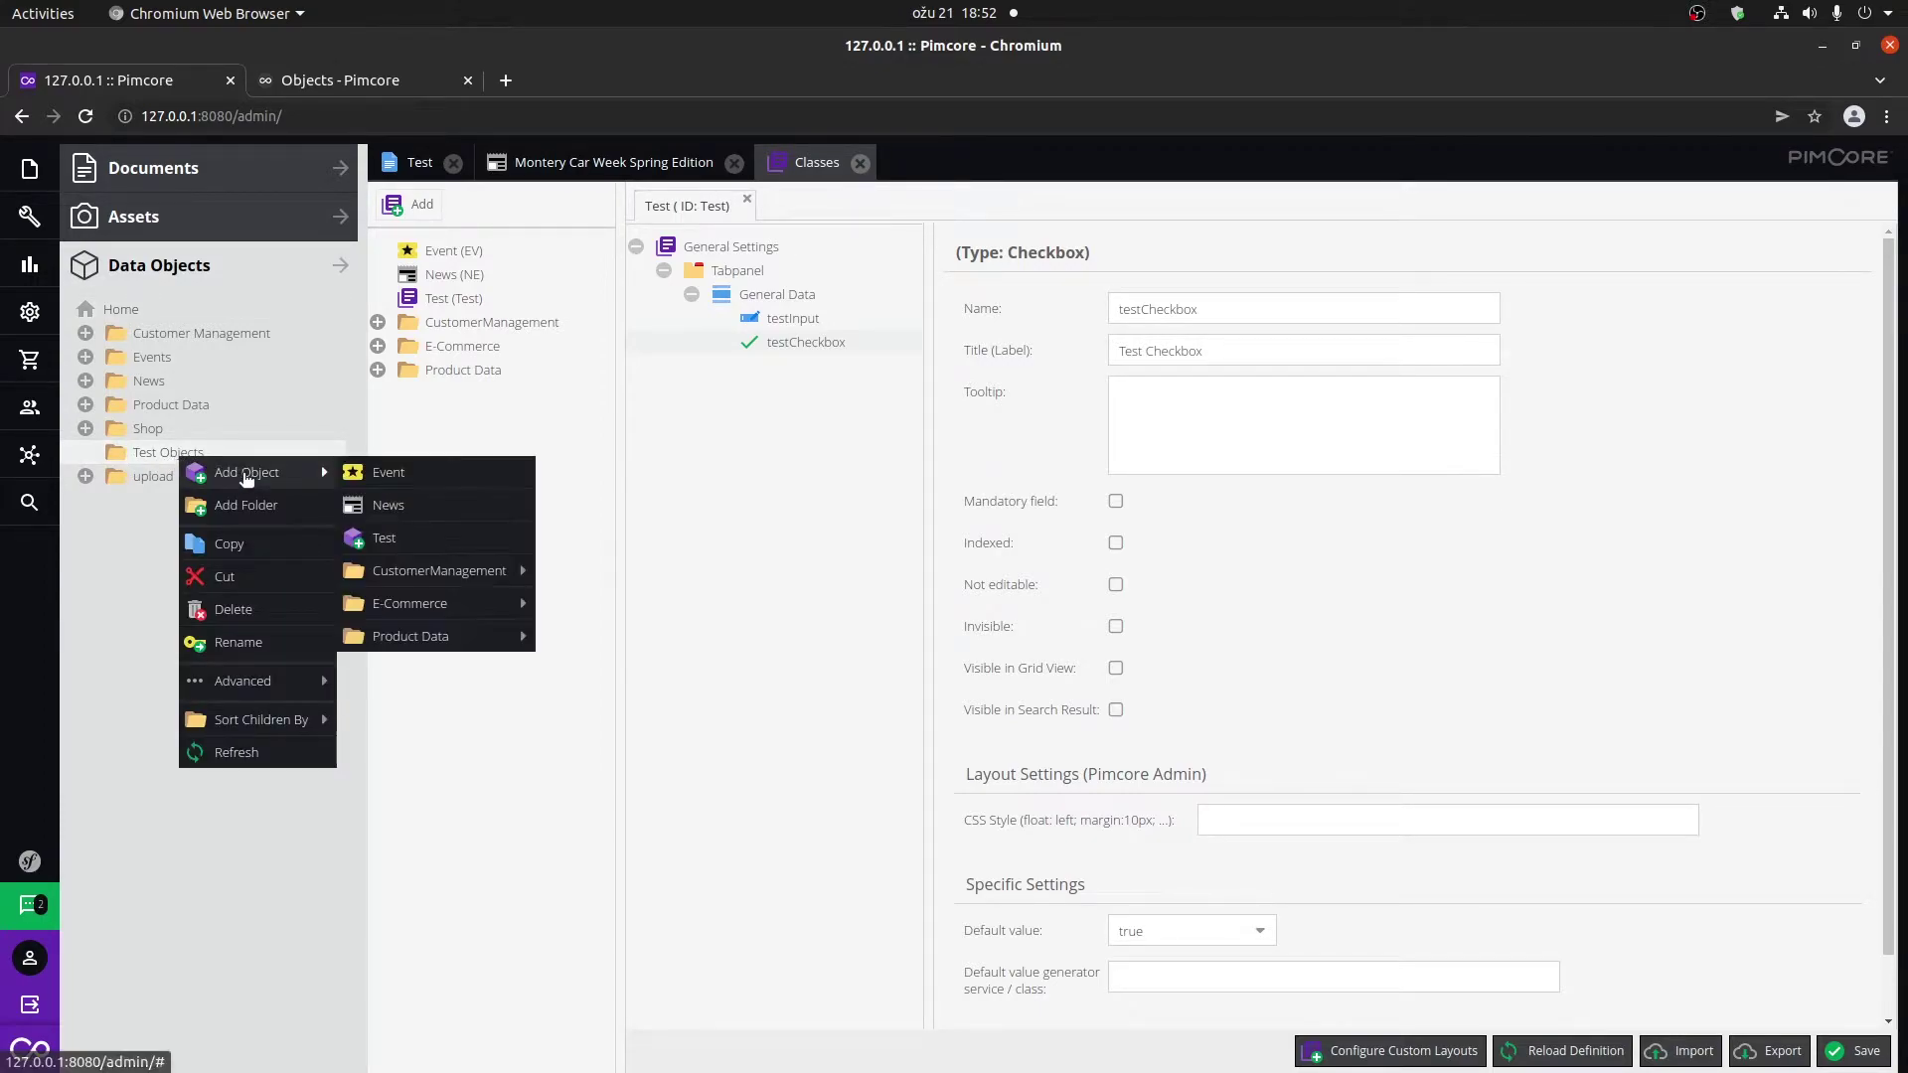
pyautogui.click(452, 549)
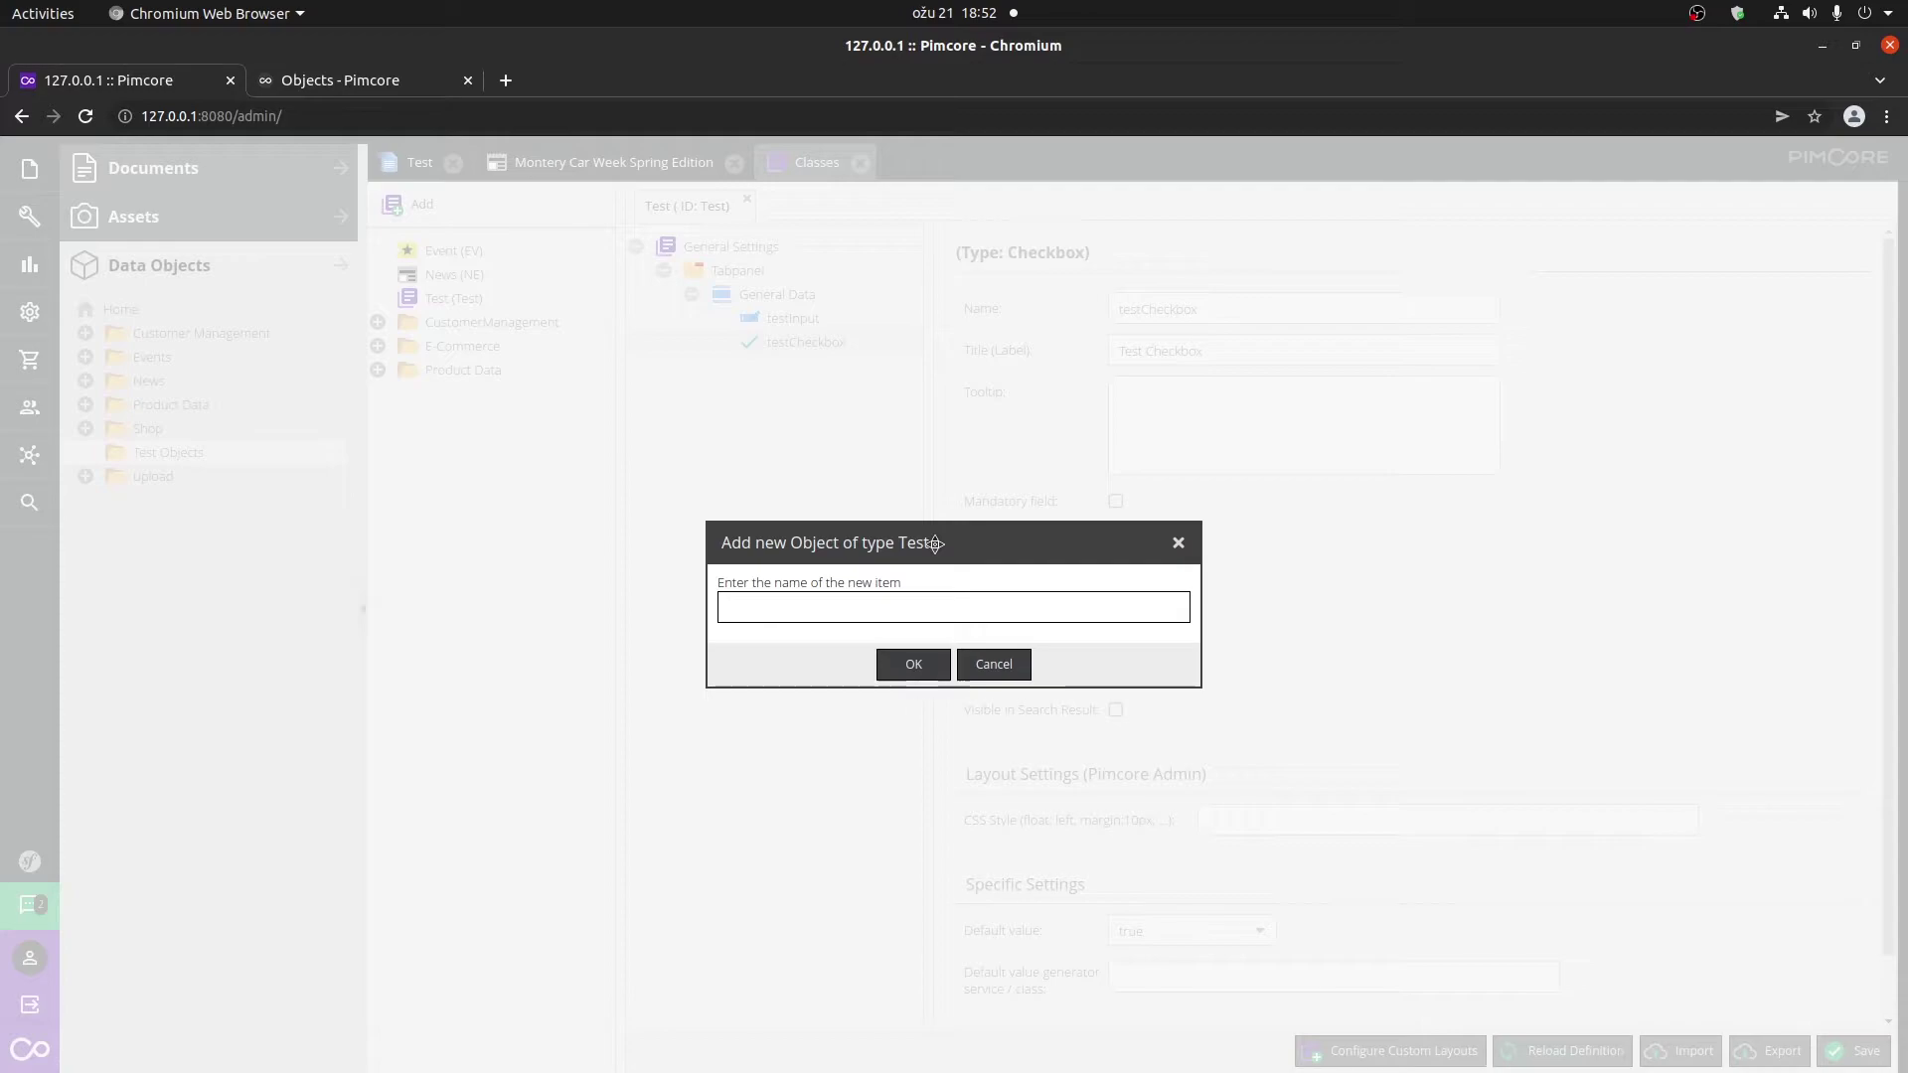
pyautogui.write('est1')
pyautogui.press('Return')
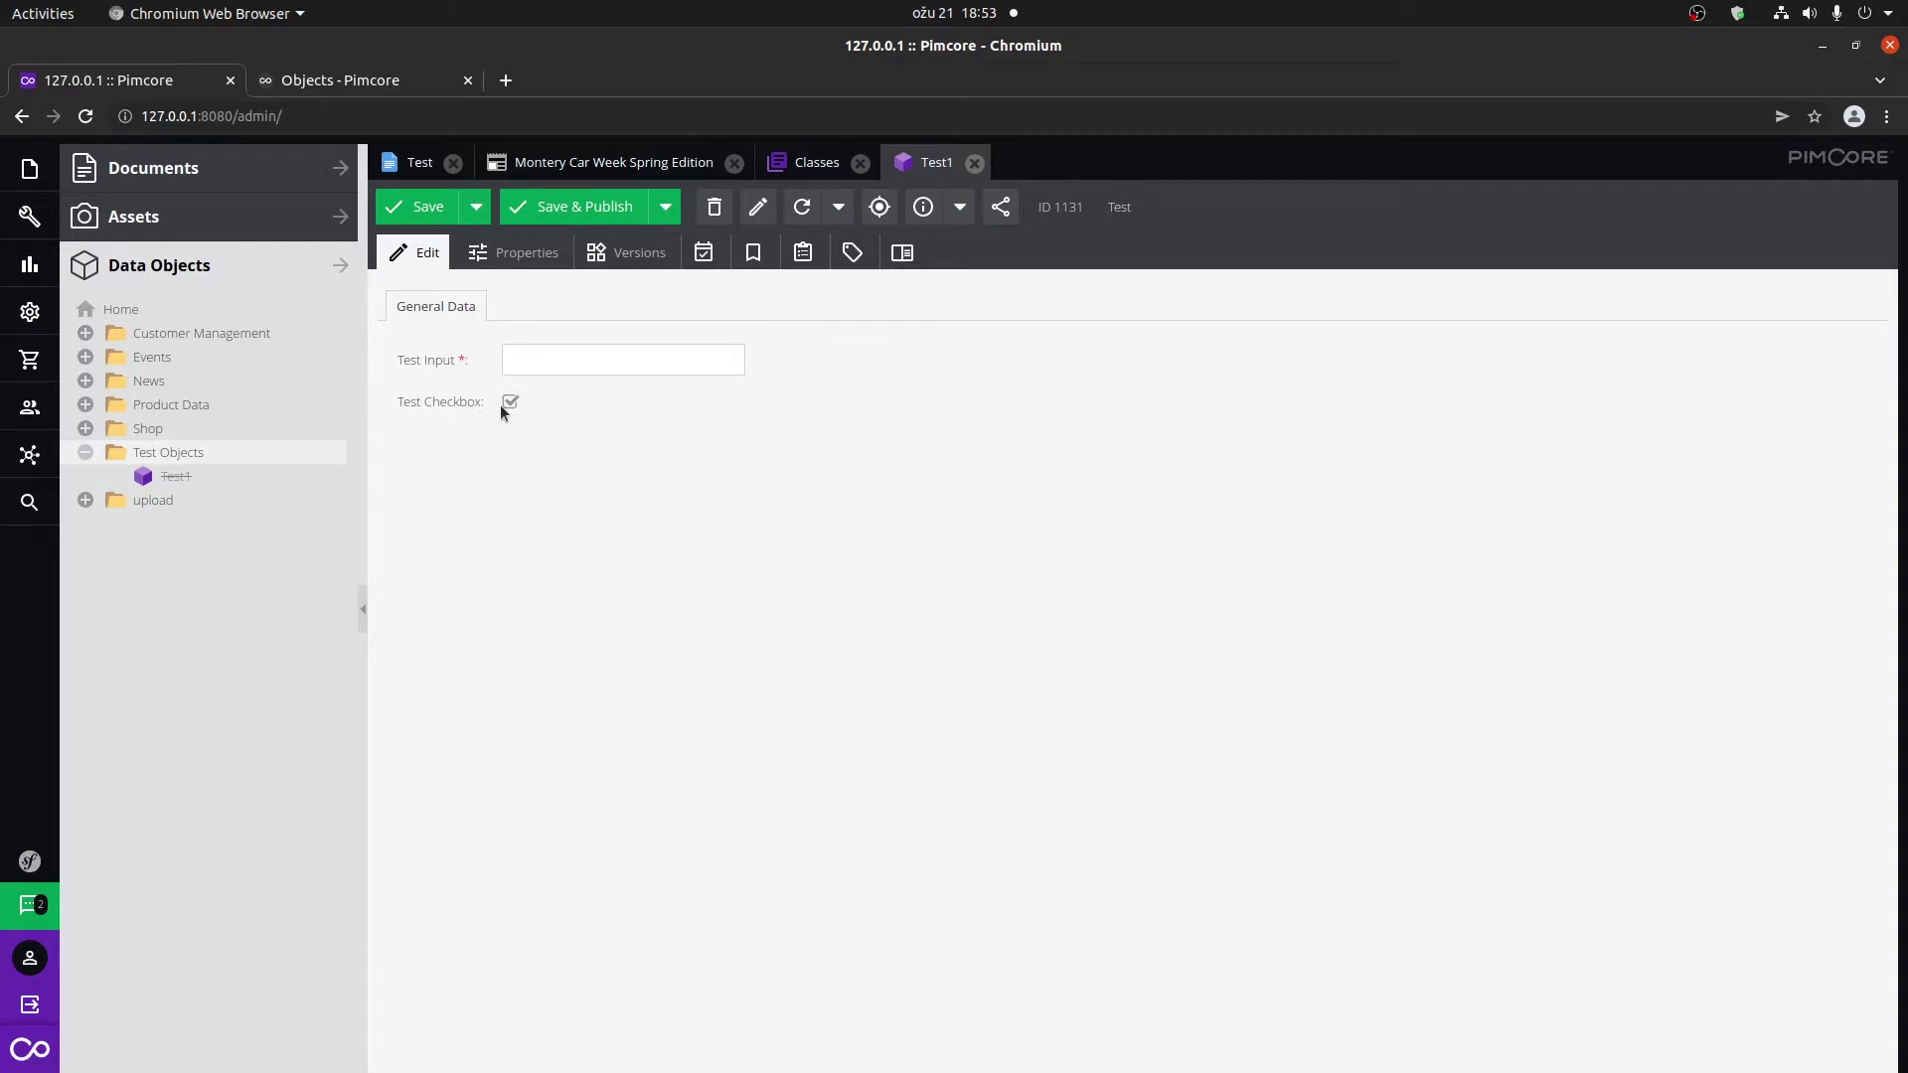
# Try to save and publish the Test1 object with its mandatory Test Input field left empty.
pyautogui.click(561, 207)
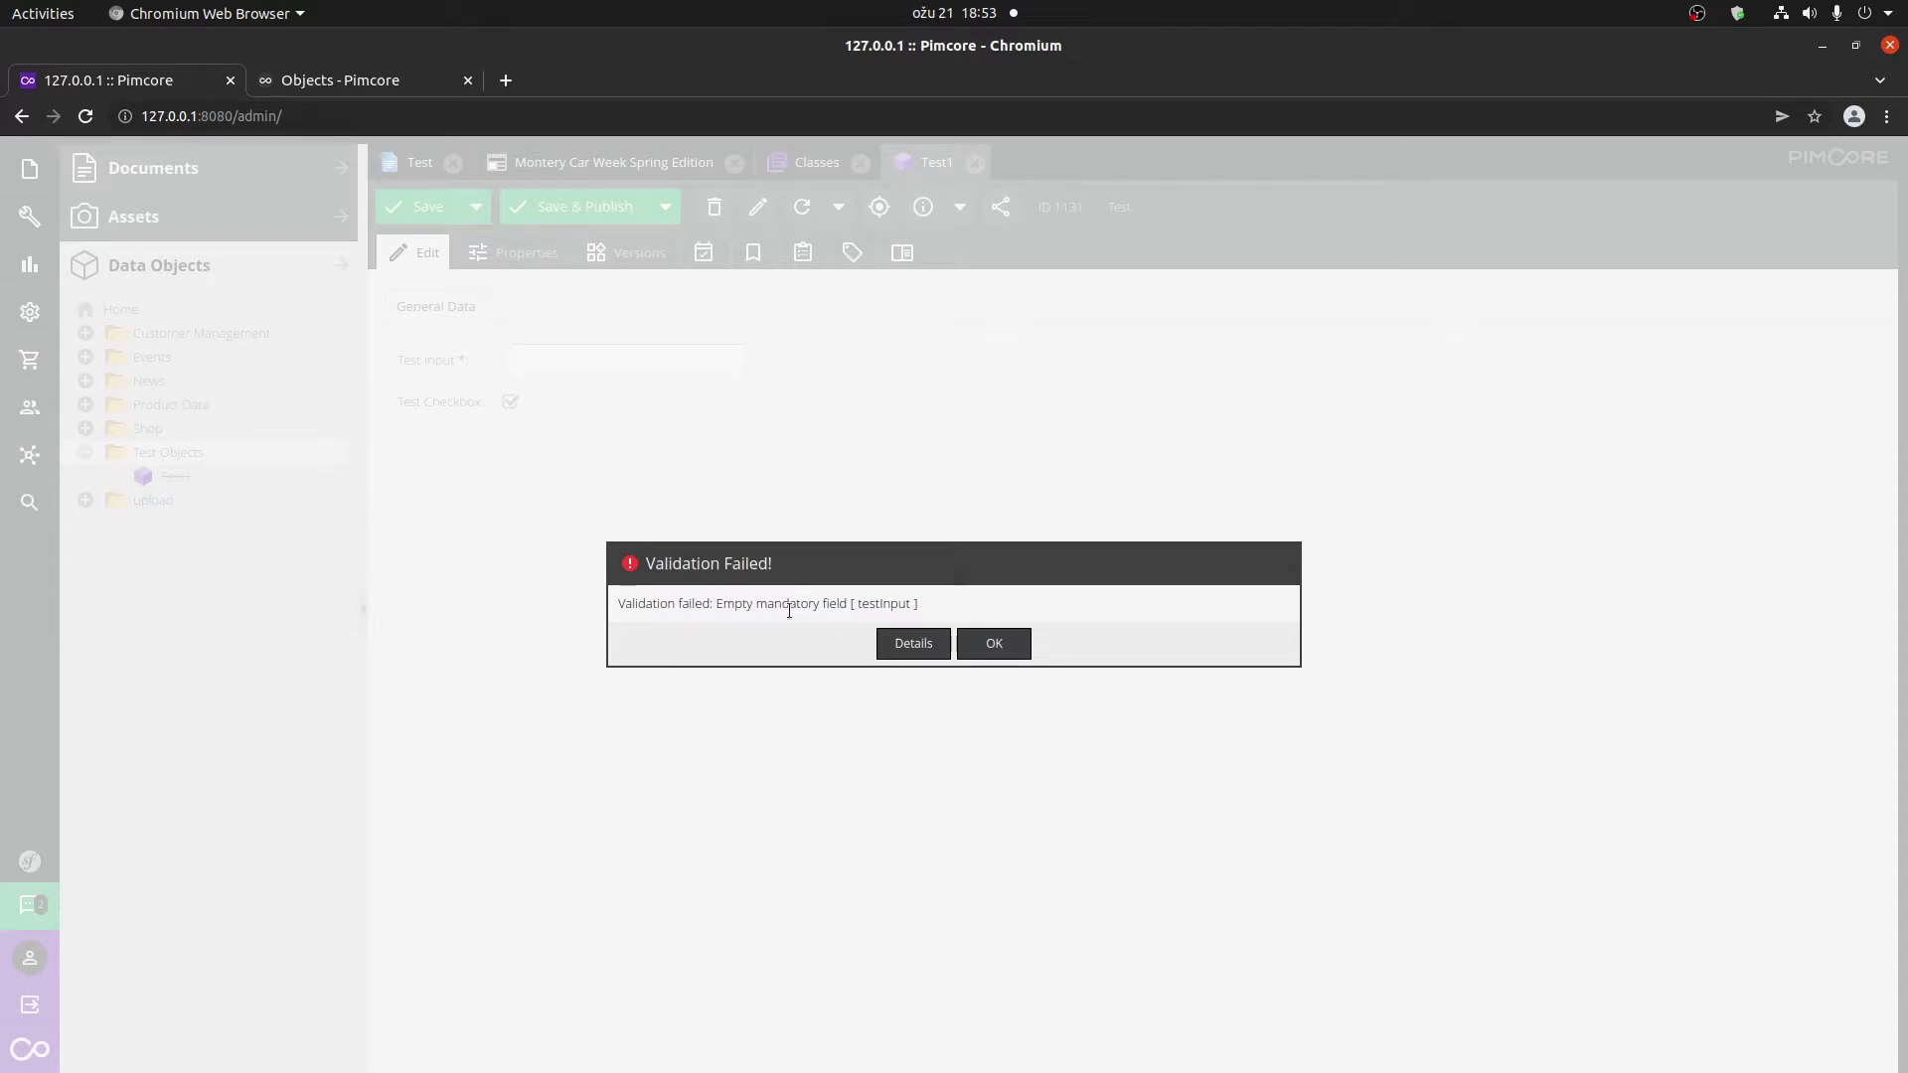
pyautogui.doubleClick(881, 604)
pyautogui.click(994, 644)
# Fill in the Test Input field with "Test1" and save and publish the object.
pyautogui.click(591, 360)
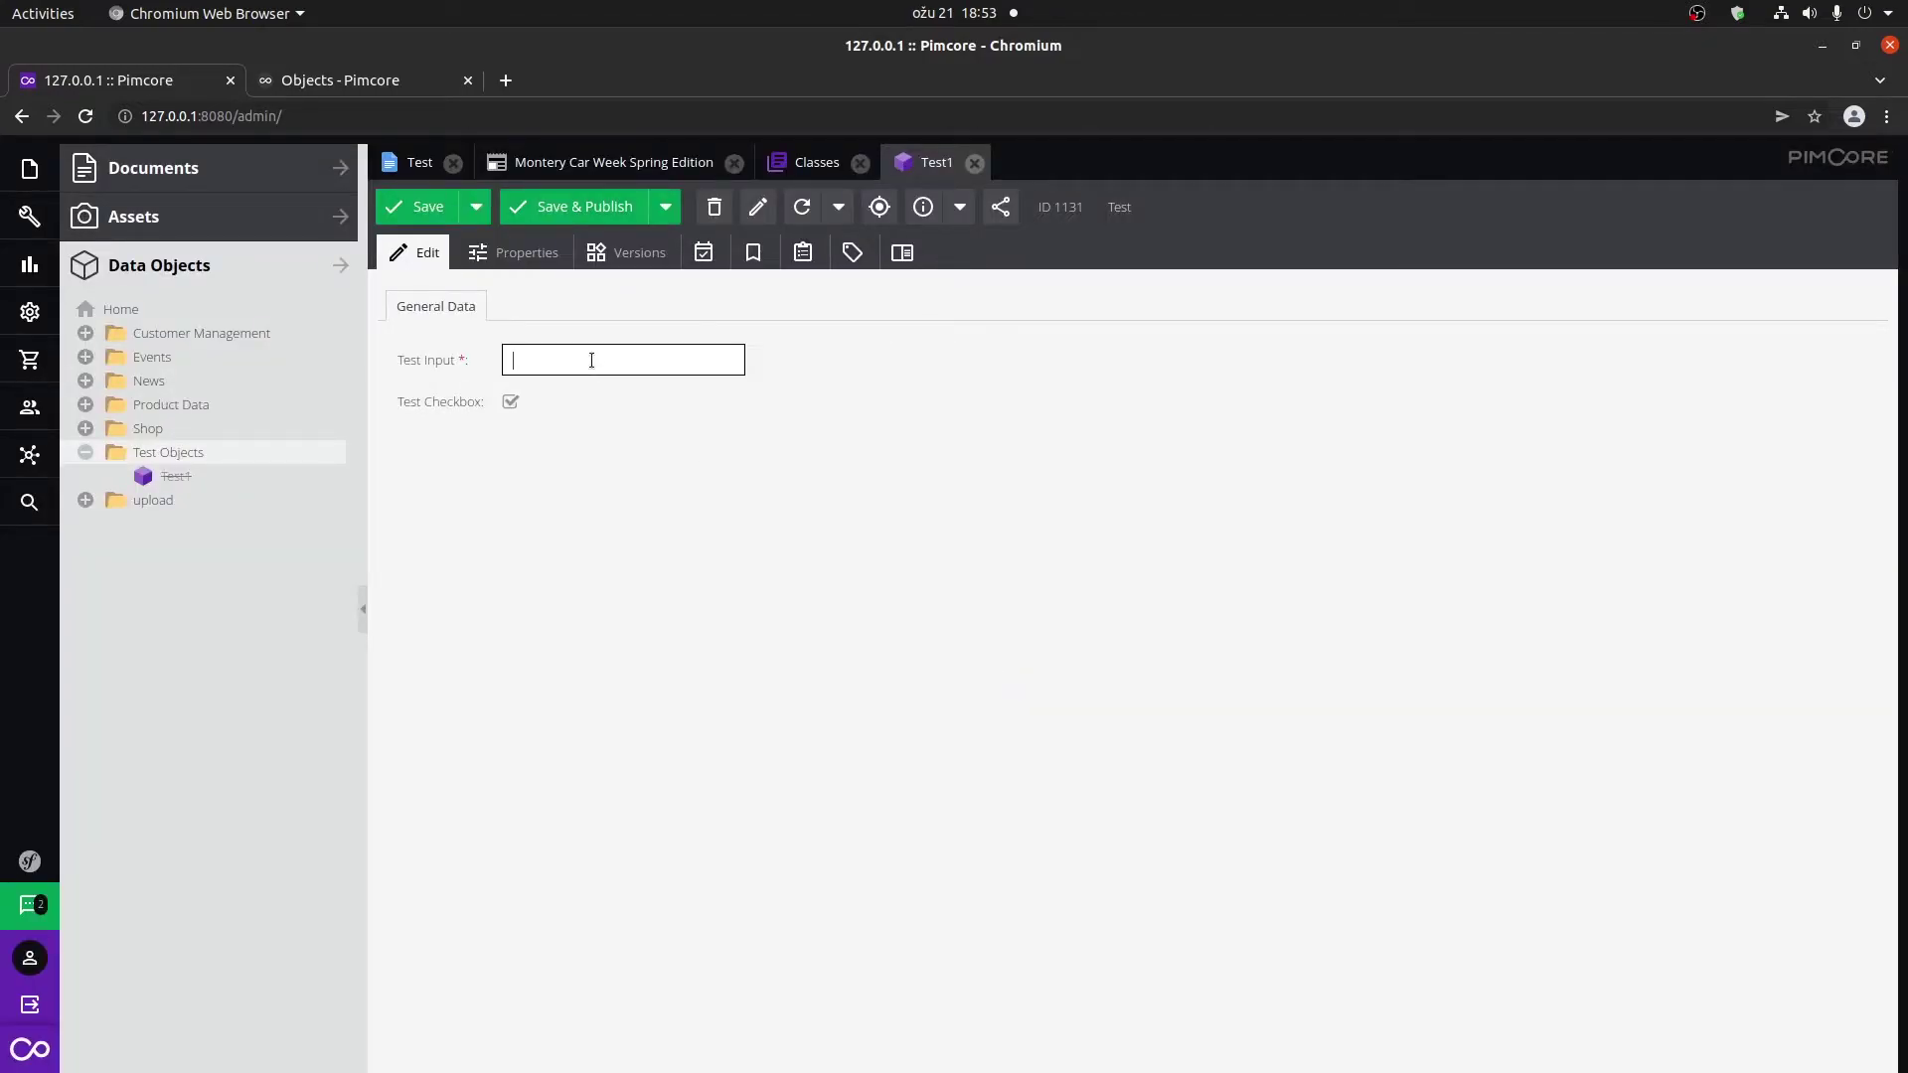
pyautogui.write('Test1')
pyautogui.click(597, 210)
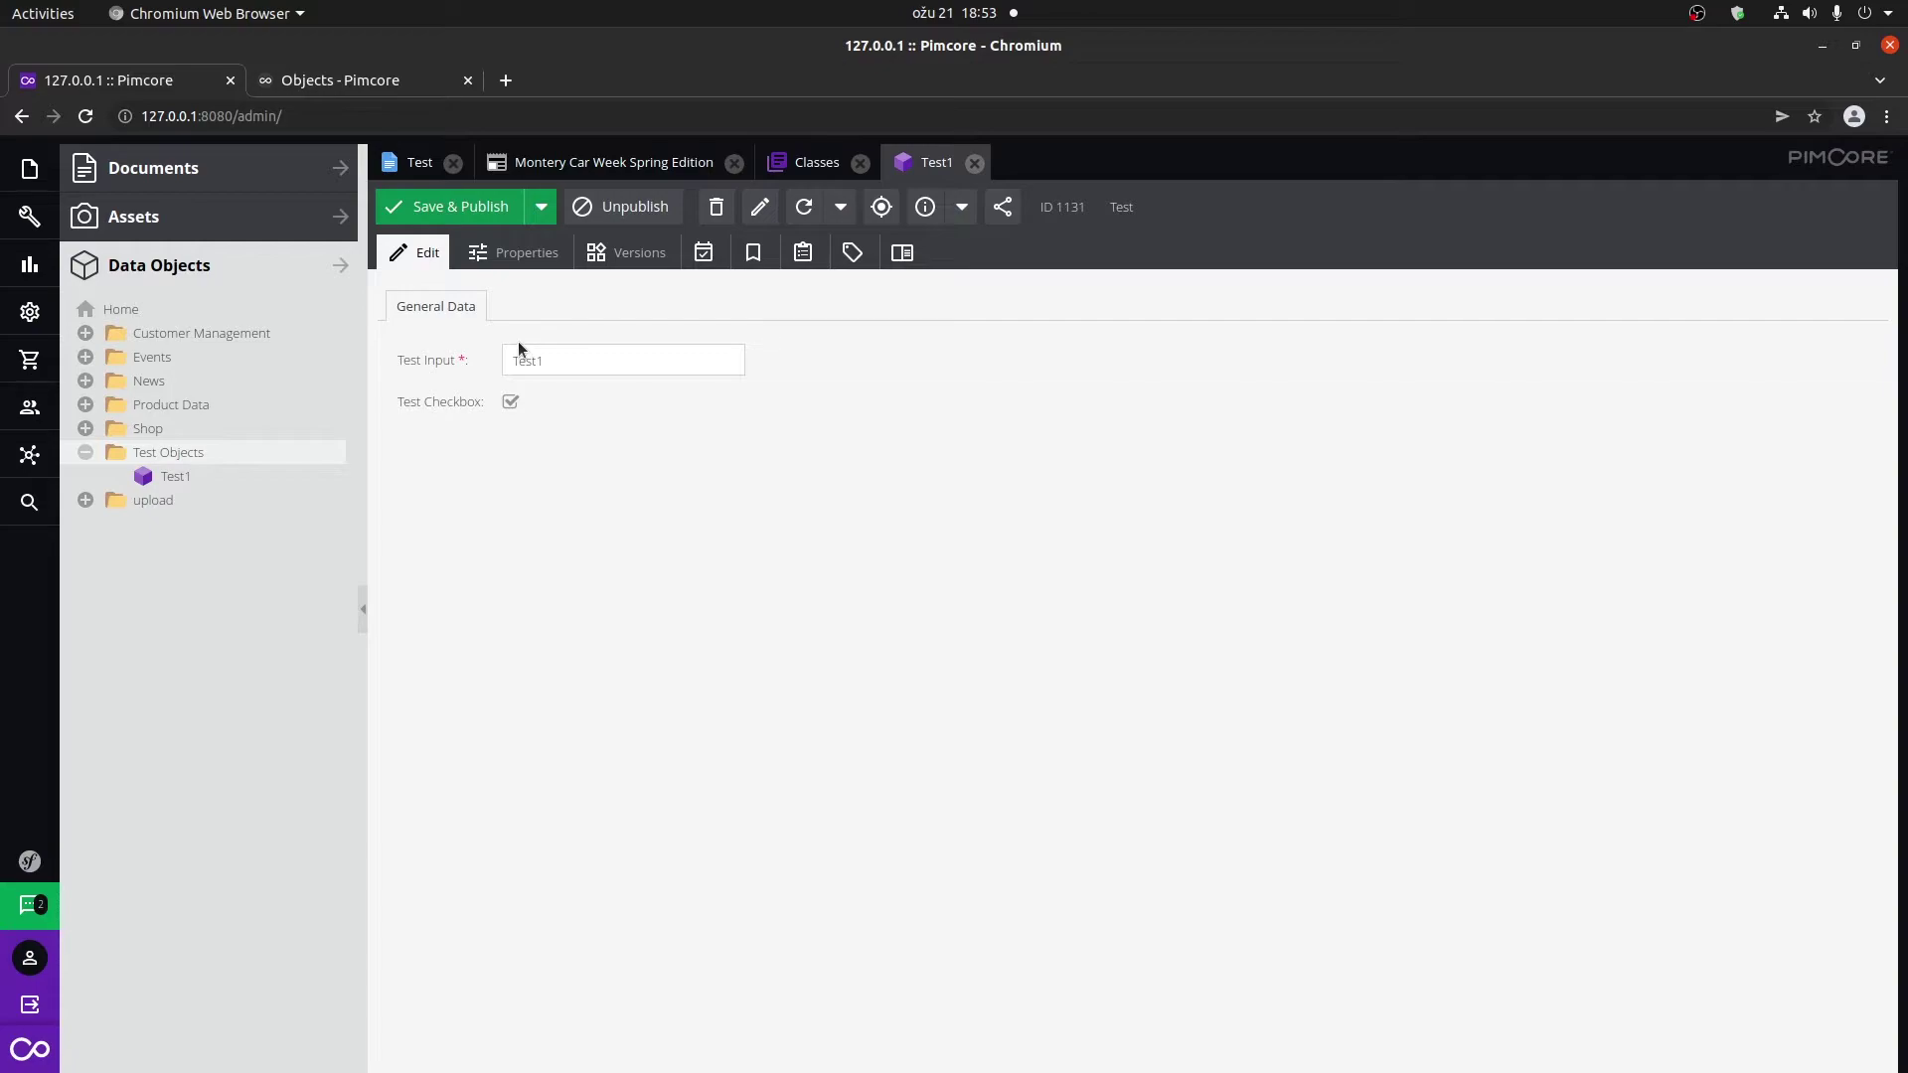
# Close the Montery Car Week Spring Edition object and examine the General Settings of the Test class.
pyautogui.click(735, 163)
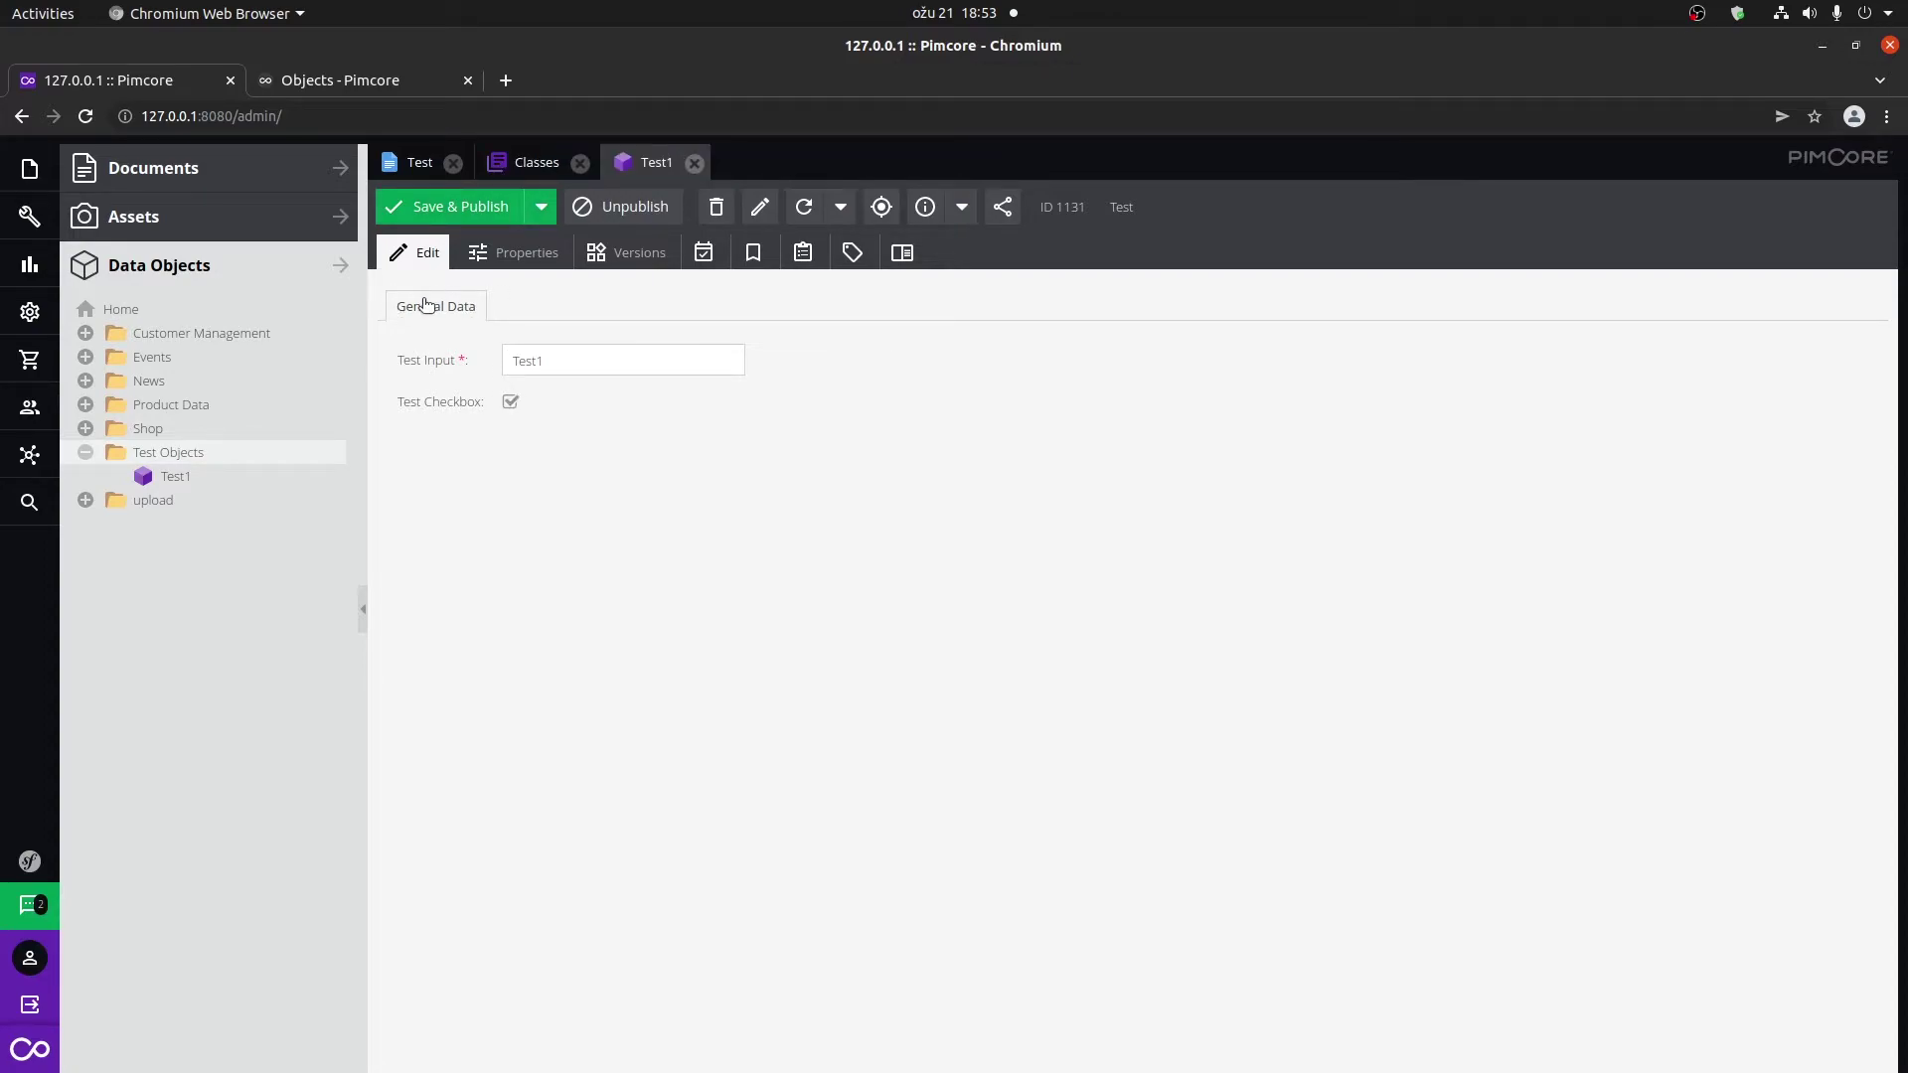
pyautogui.click(549, 175)
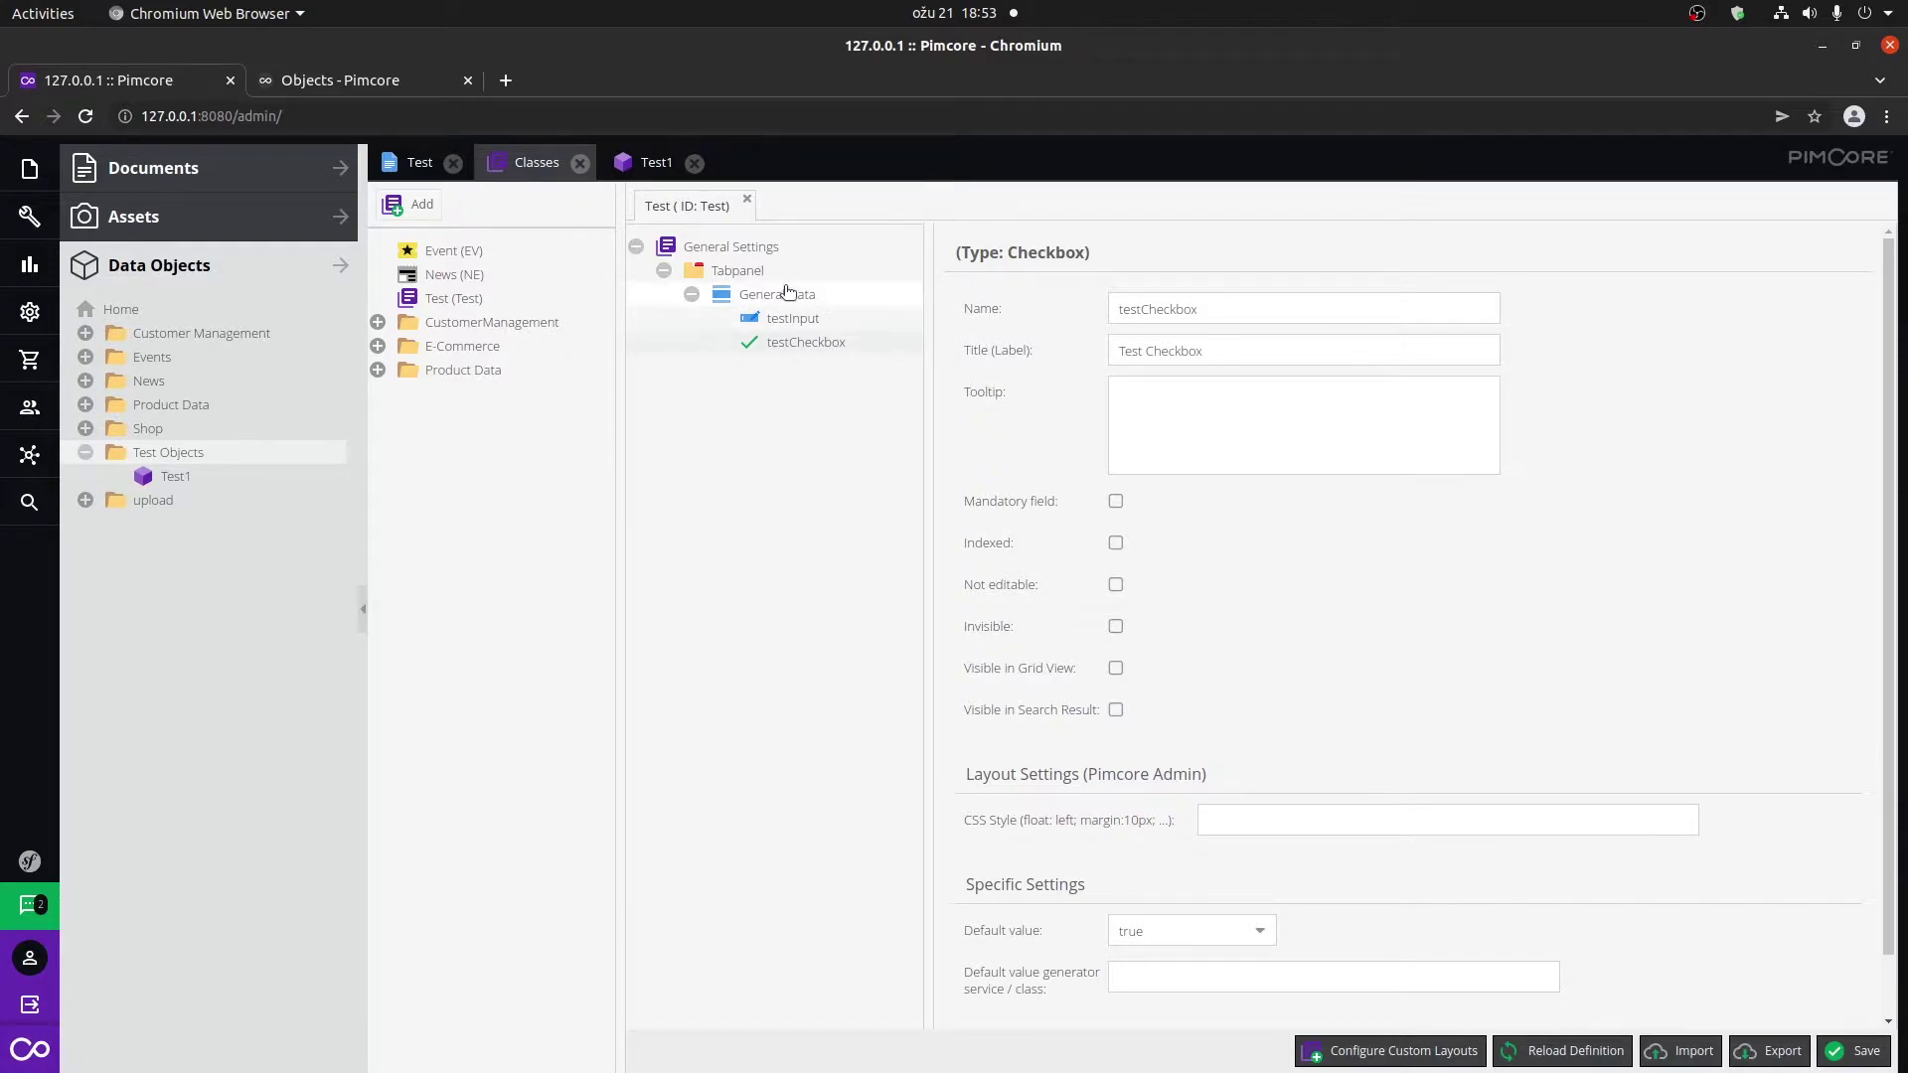
pyautogui.click(783, 249)
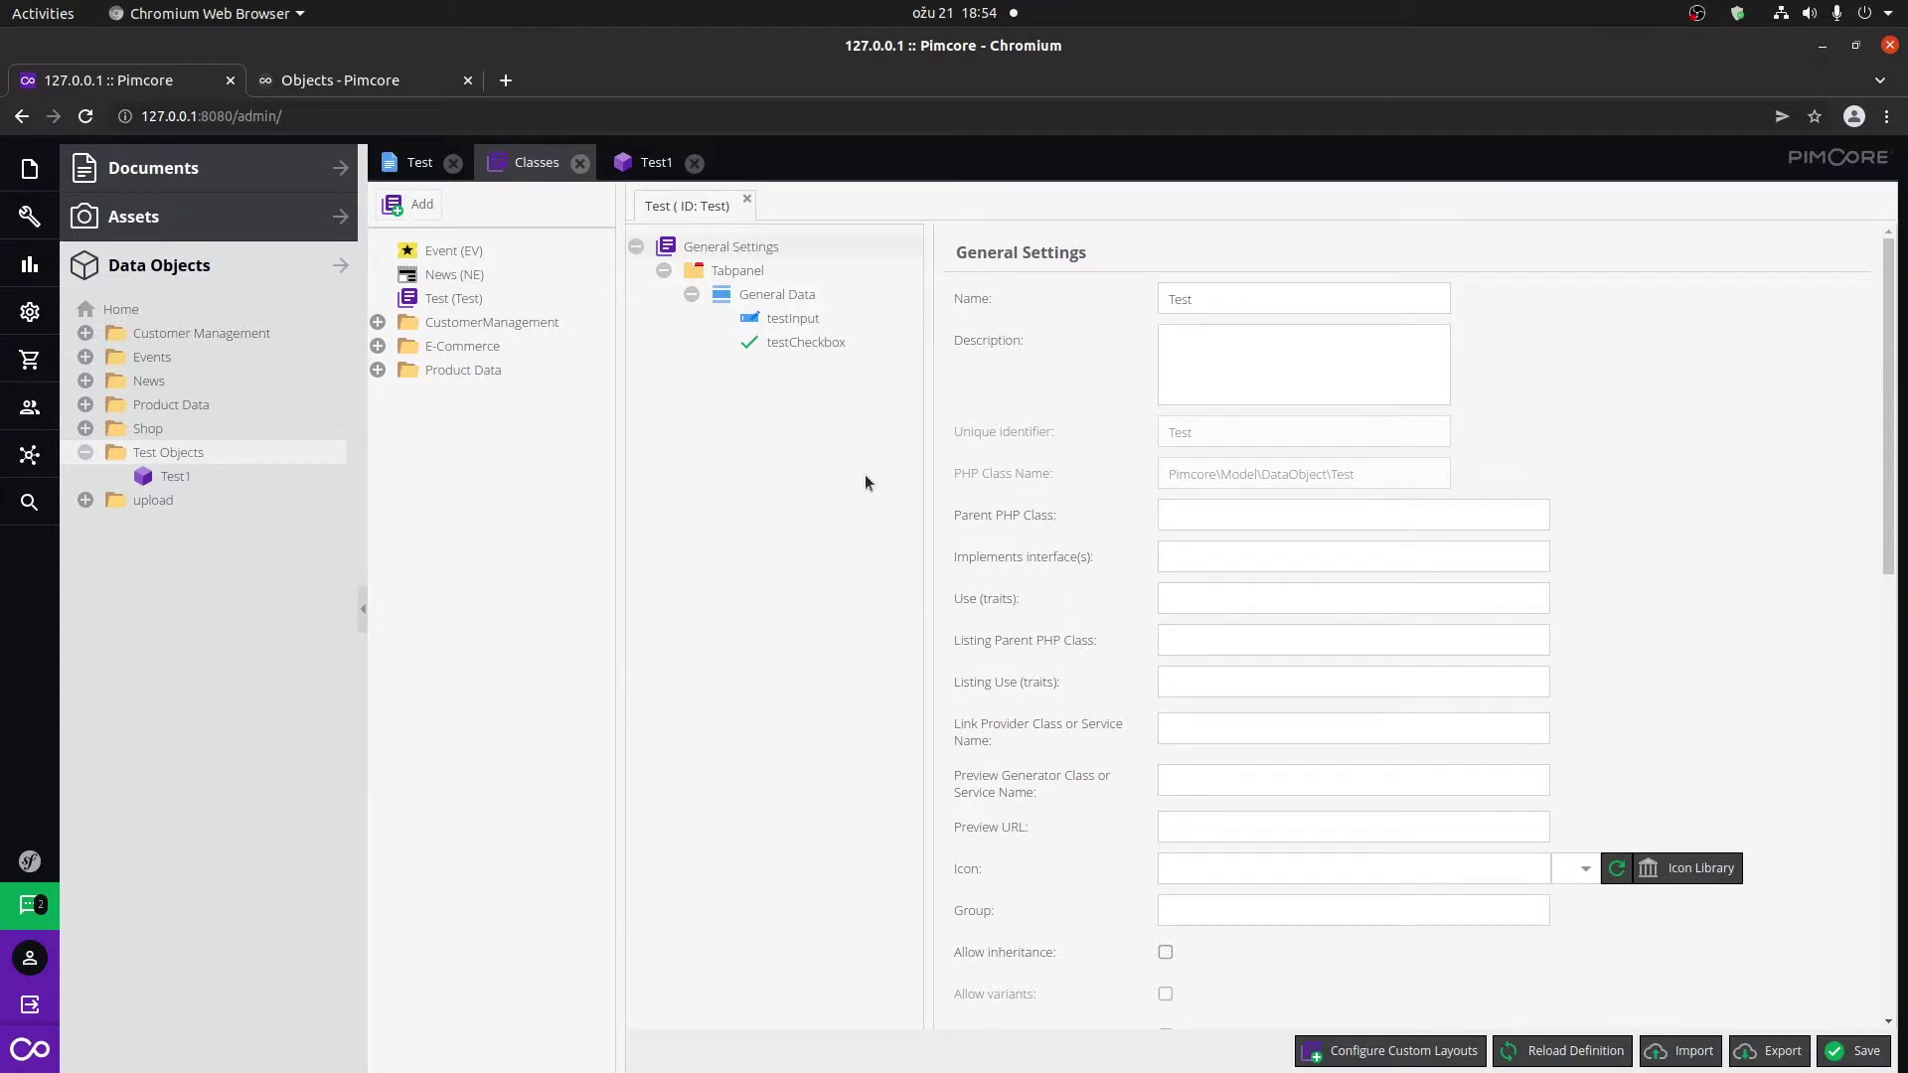
pyautogui.scroll(-5, 1073, 729)
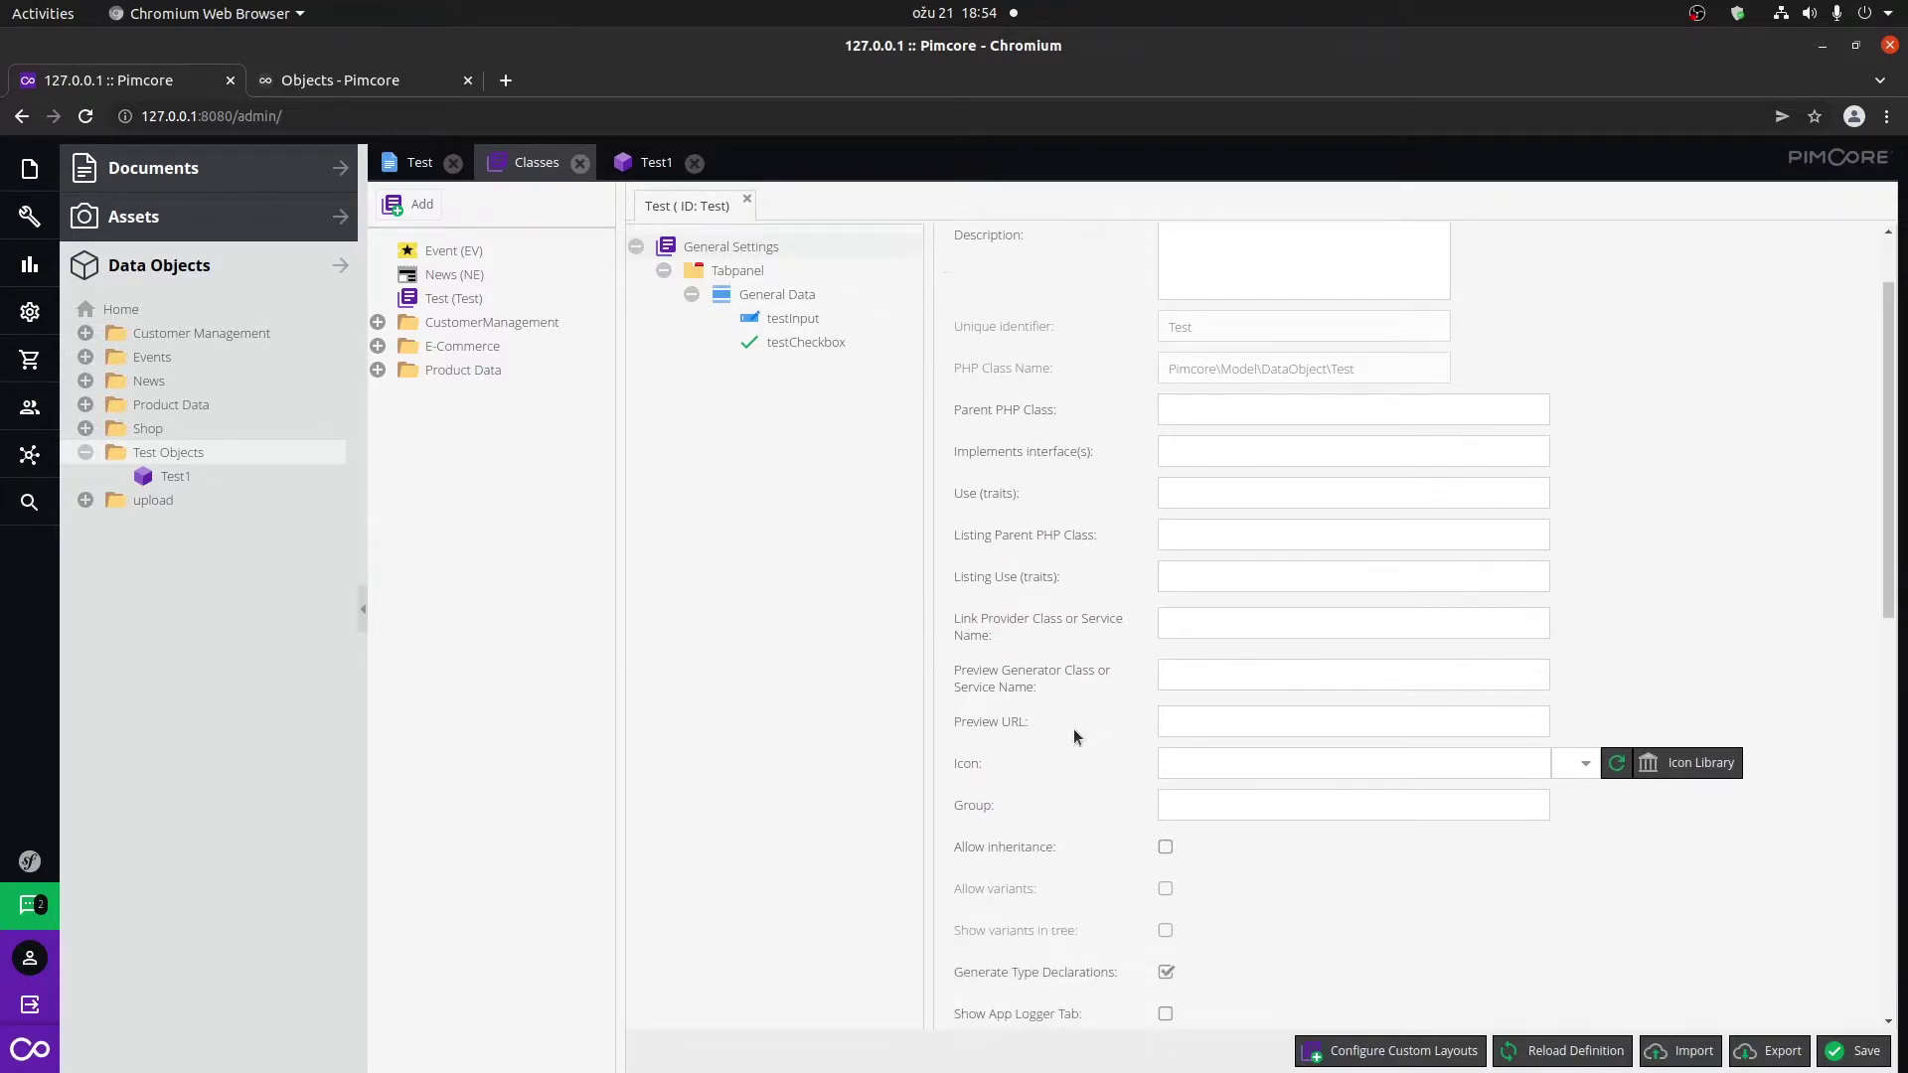
pyautogui.scroll(-5, 1201, 777)
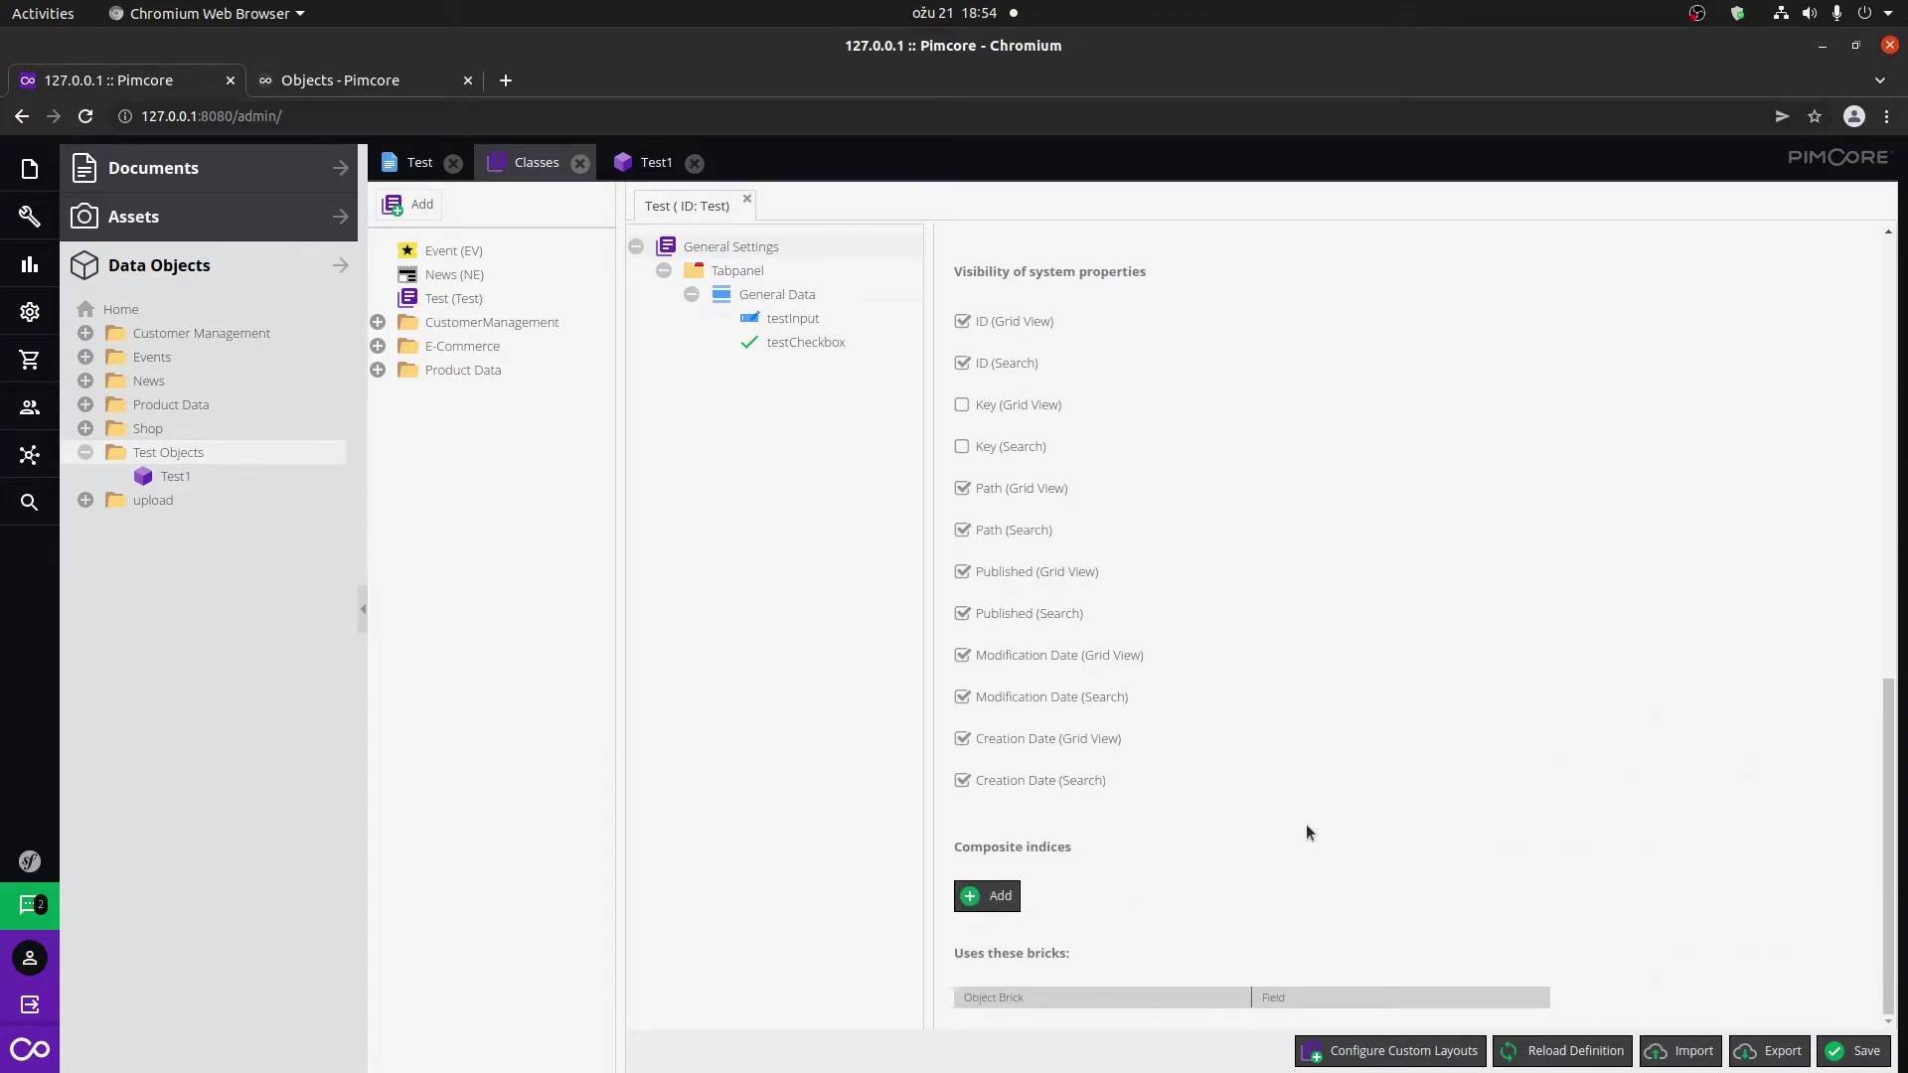
pyautogui.scroll(10, 1308, 835)
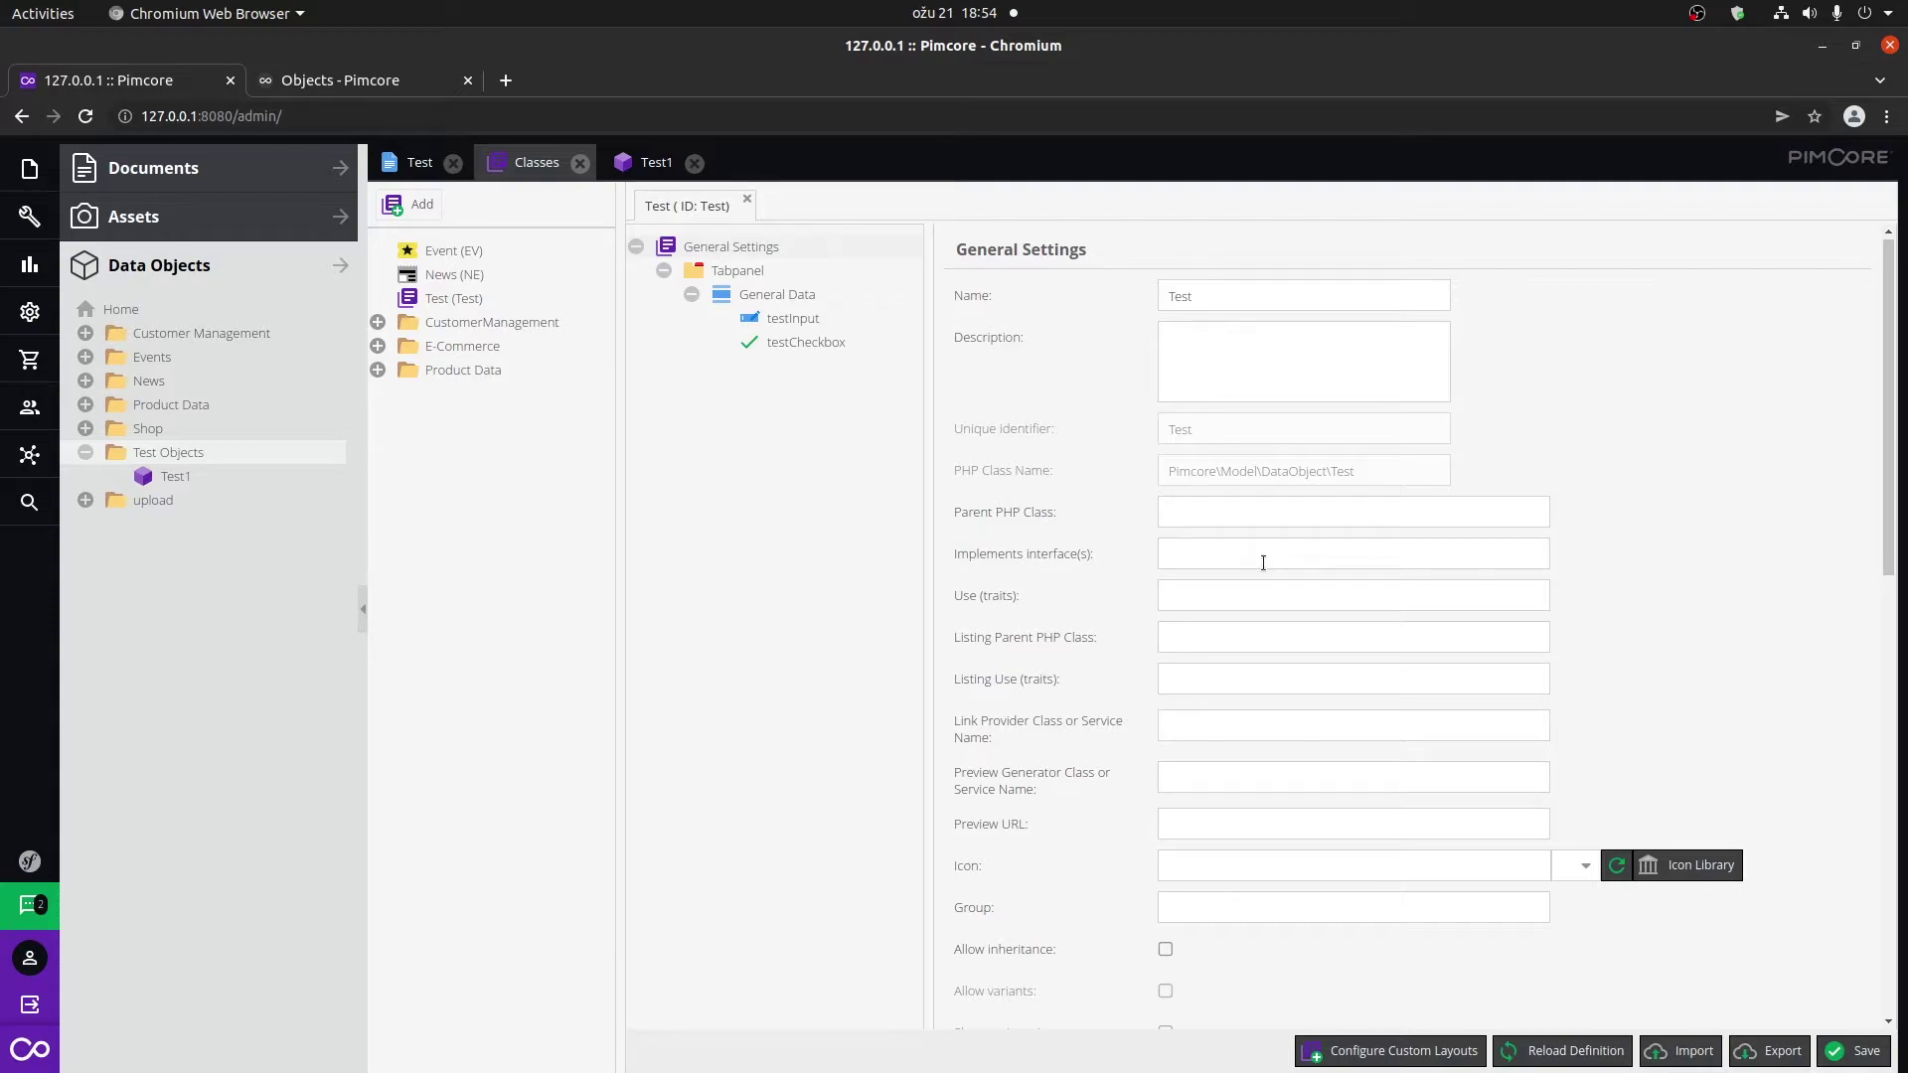
pyautogui.scroll(-1, 1266, 587)
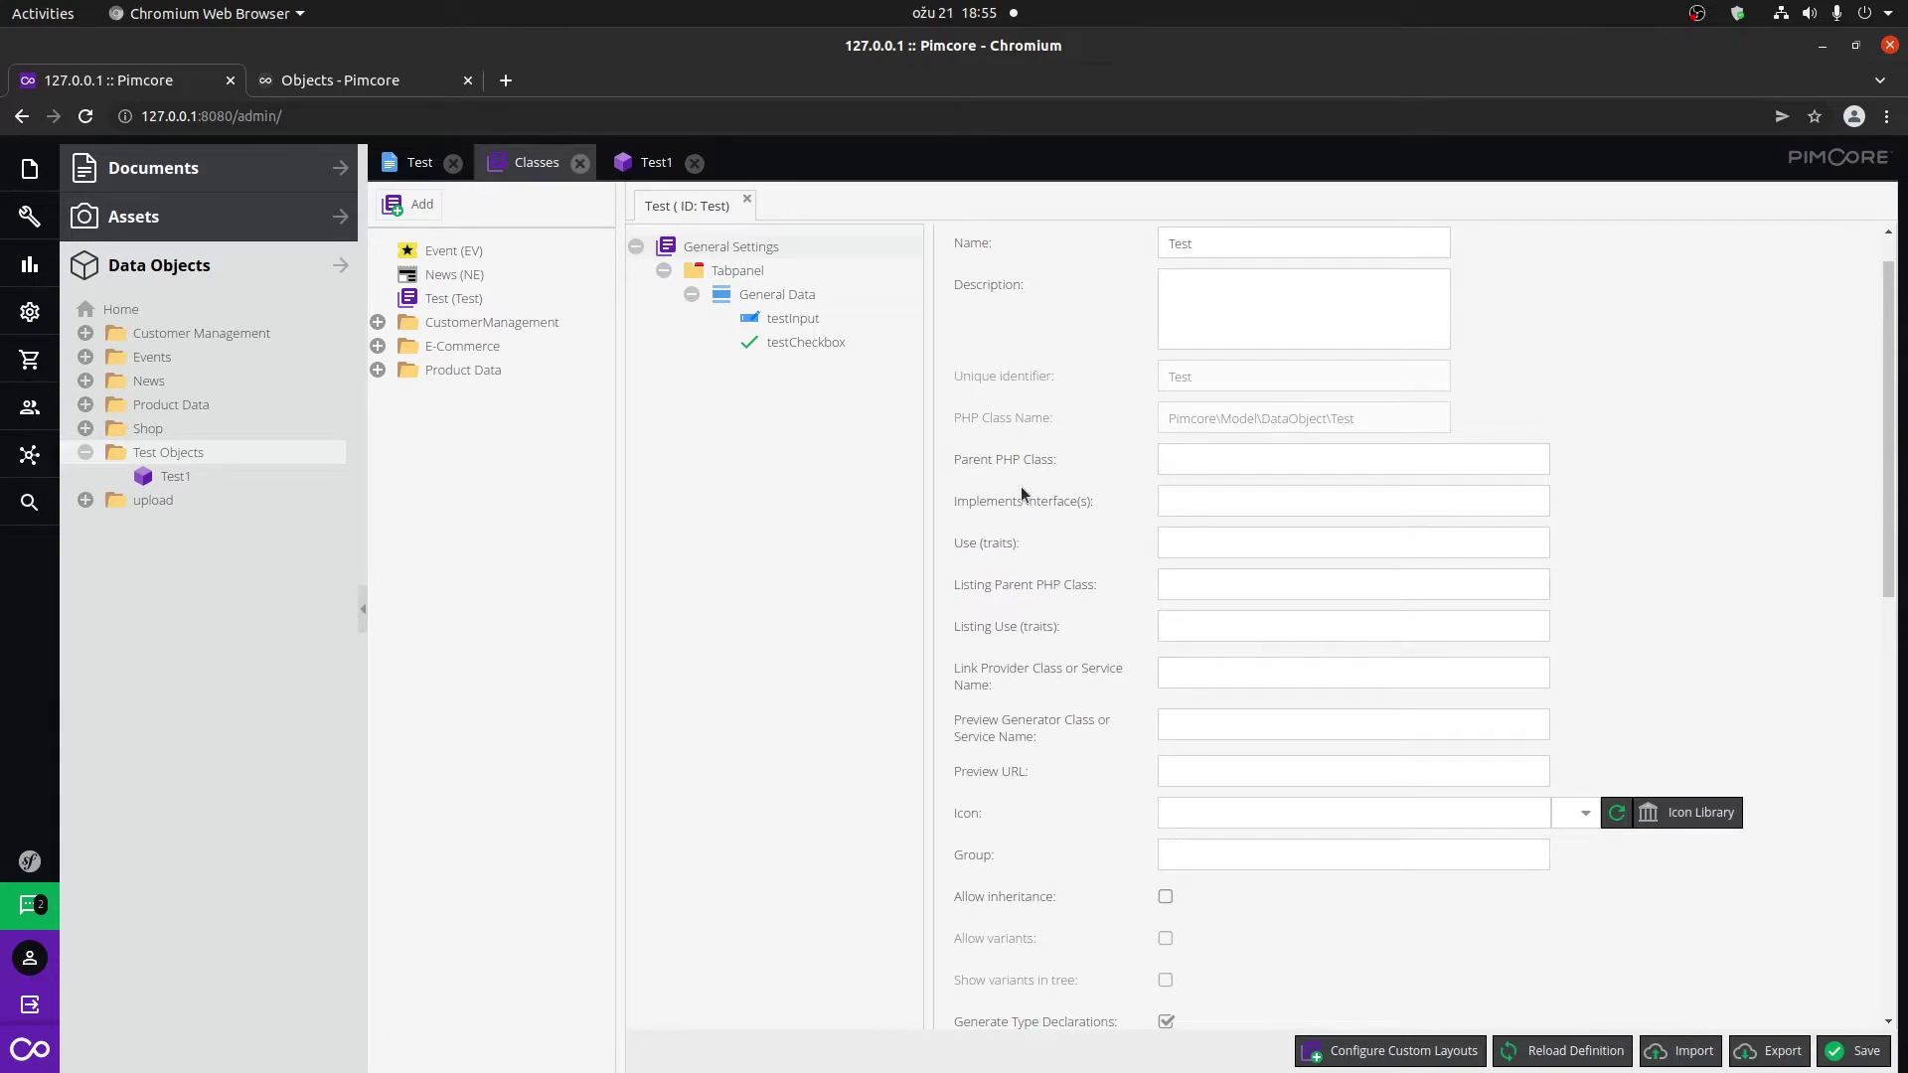
pyautogui.scroll(-2, 1068, 624)
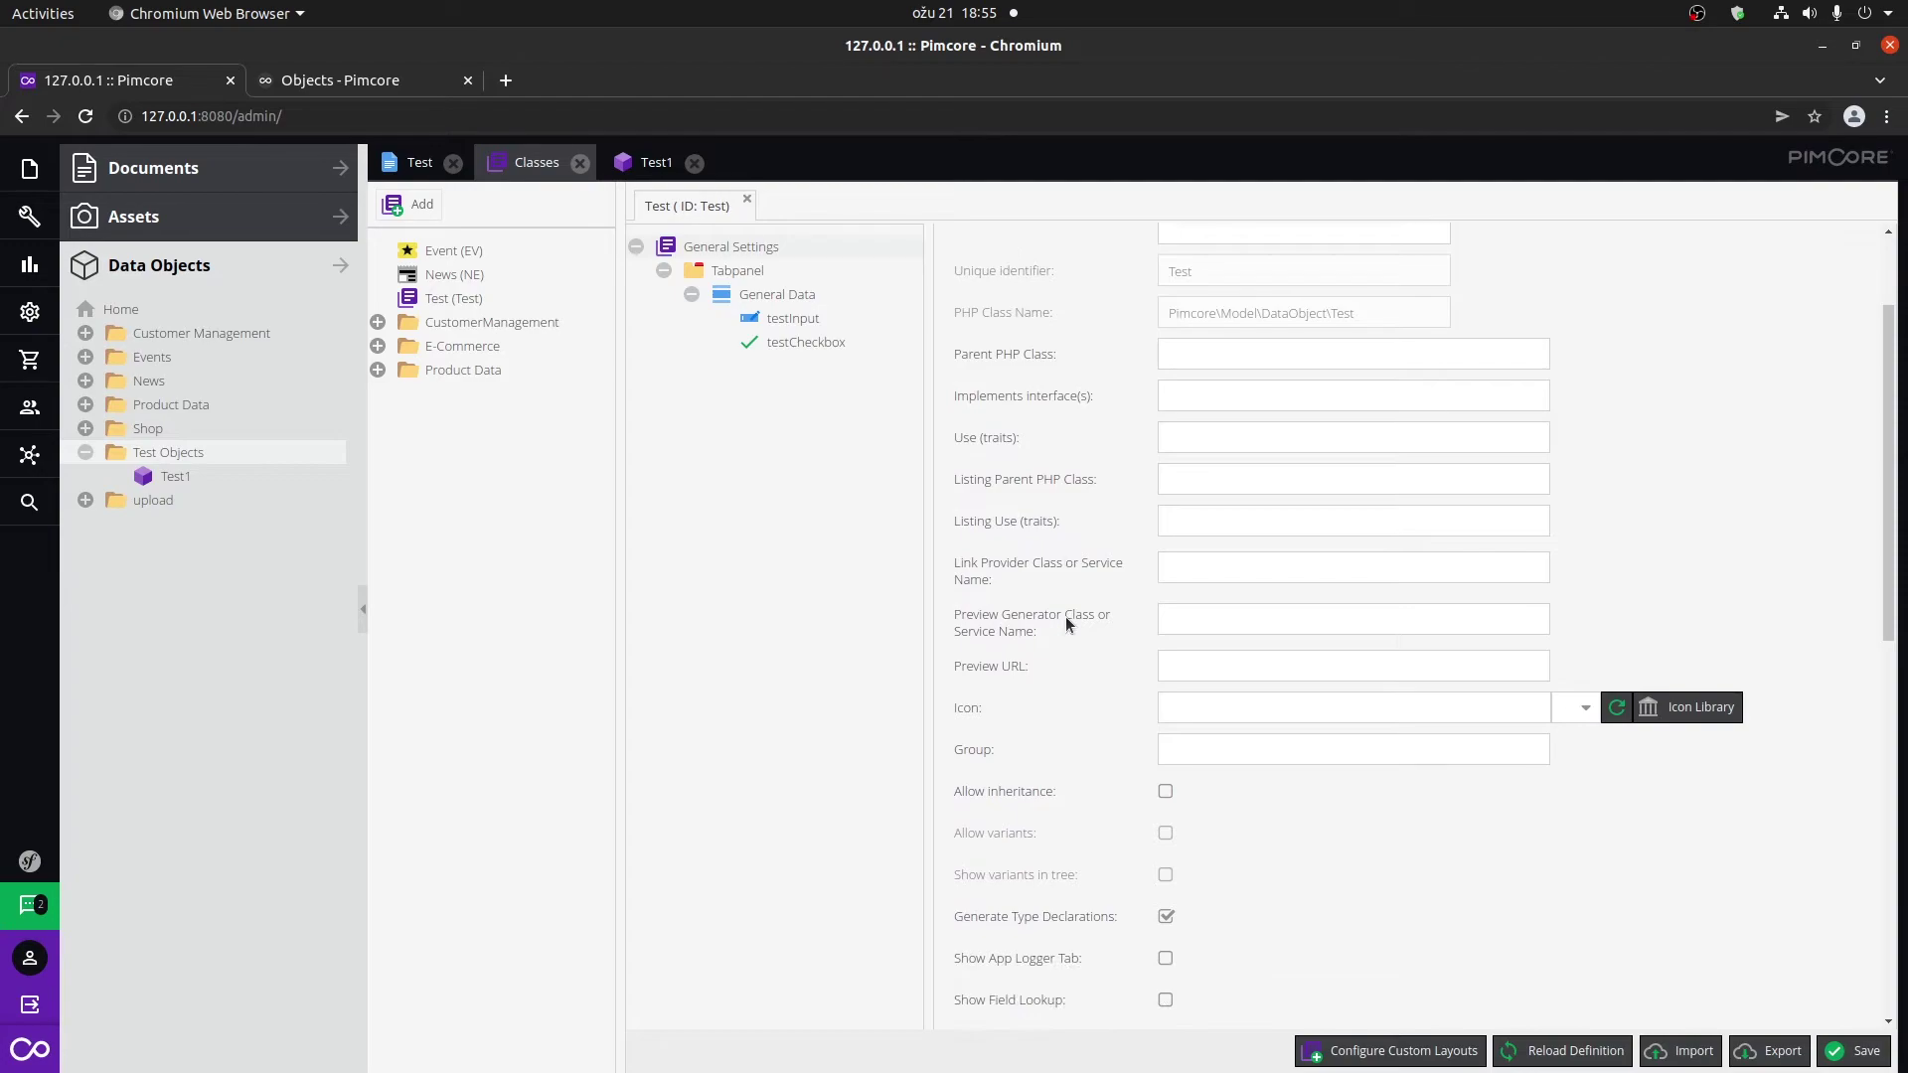
pyautogui.scroll(3, 1131, 653)
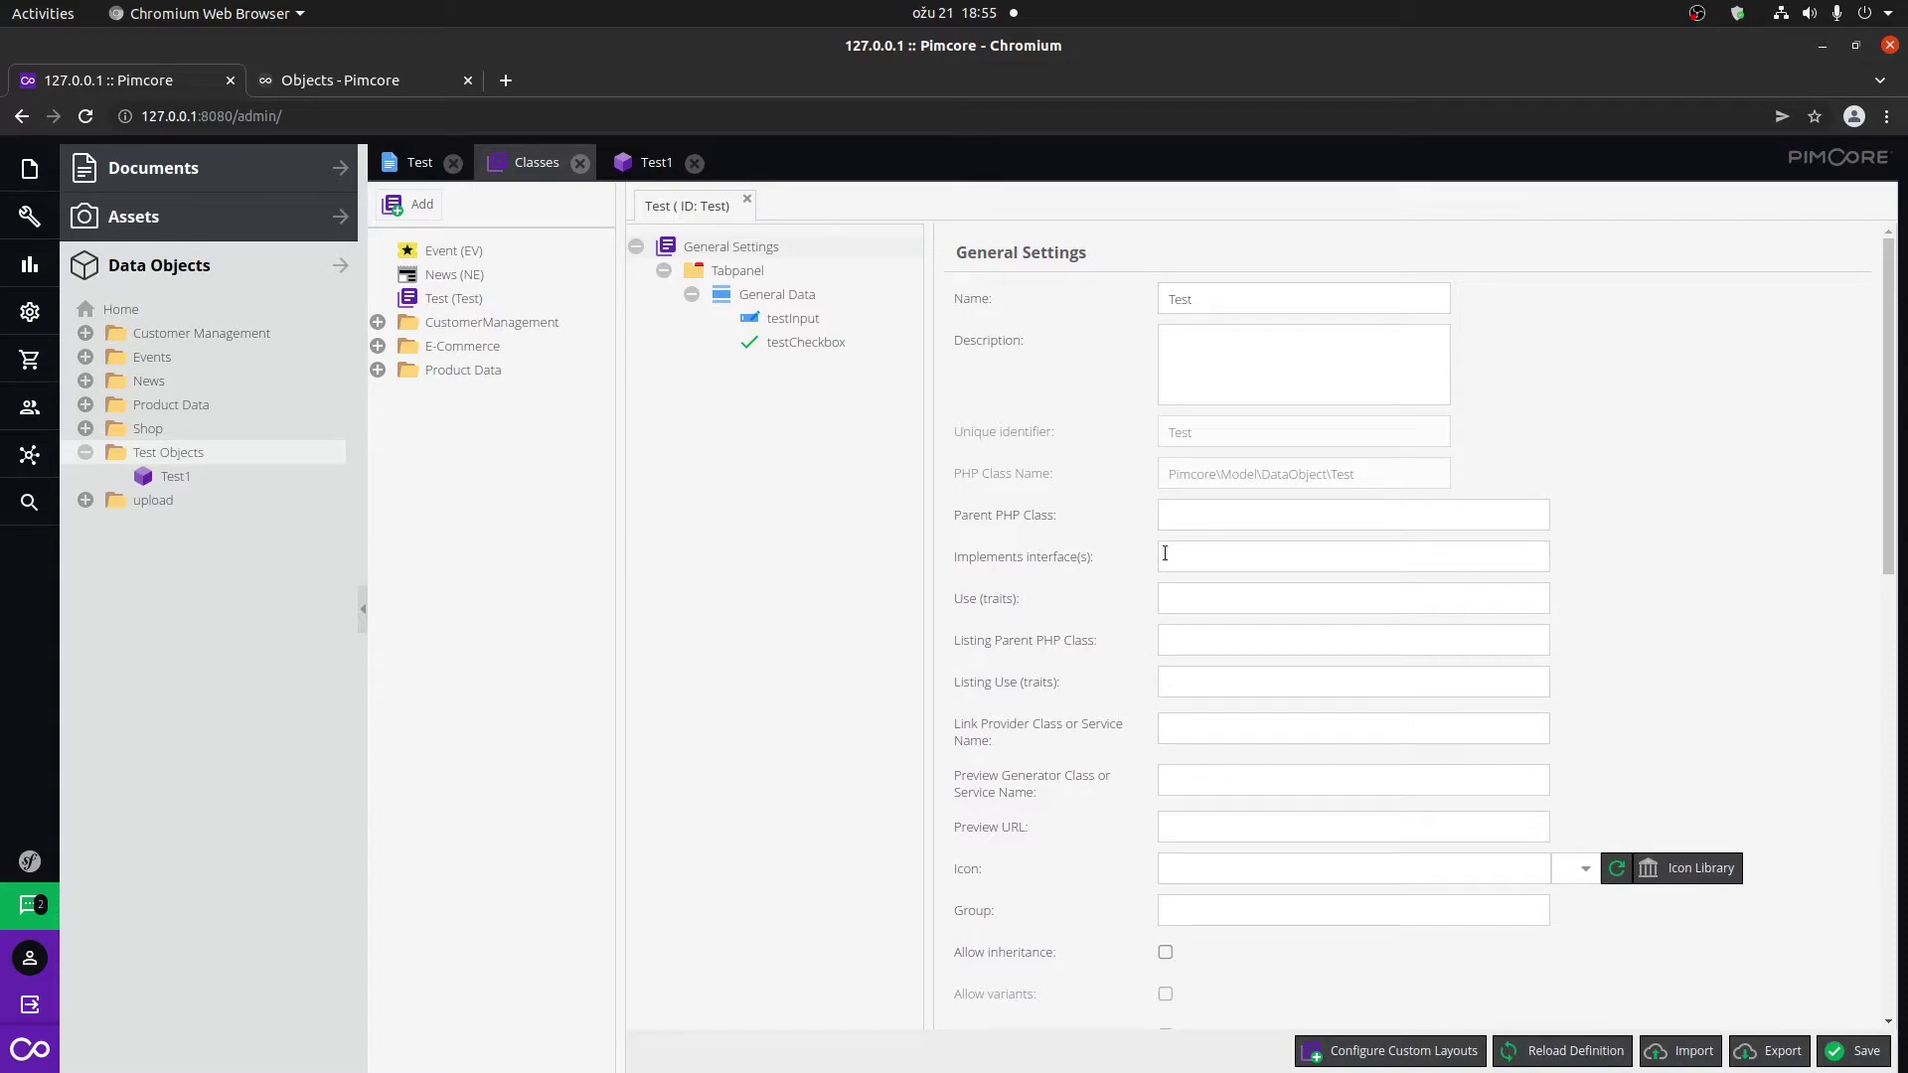
# Add a panel to the Test class's Tabpanel with both its name and title set to "Field Collections".
pyautogui.rightClick(736, 270)
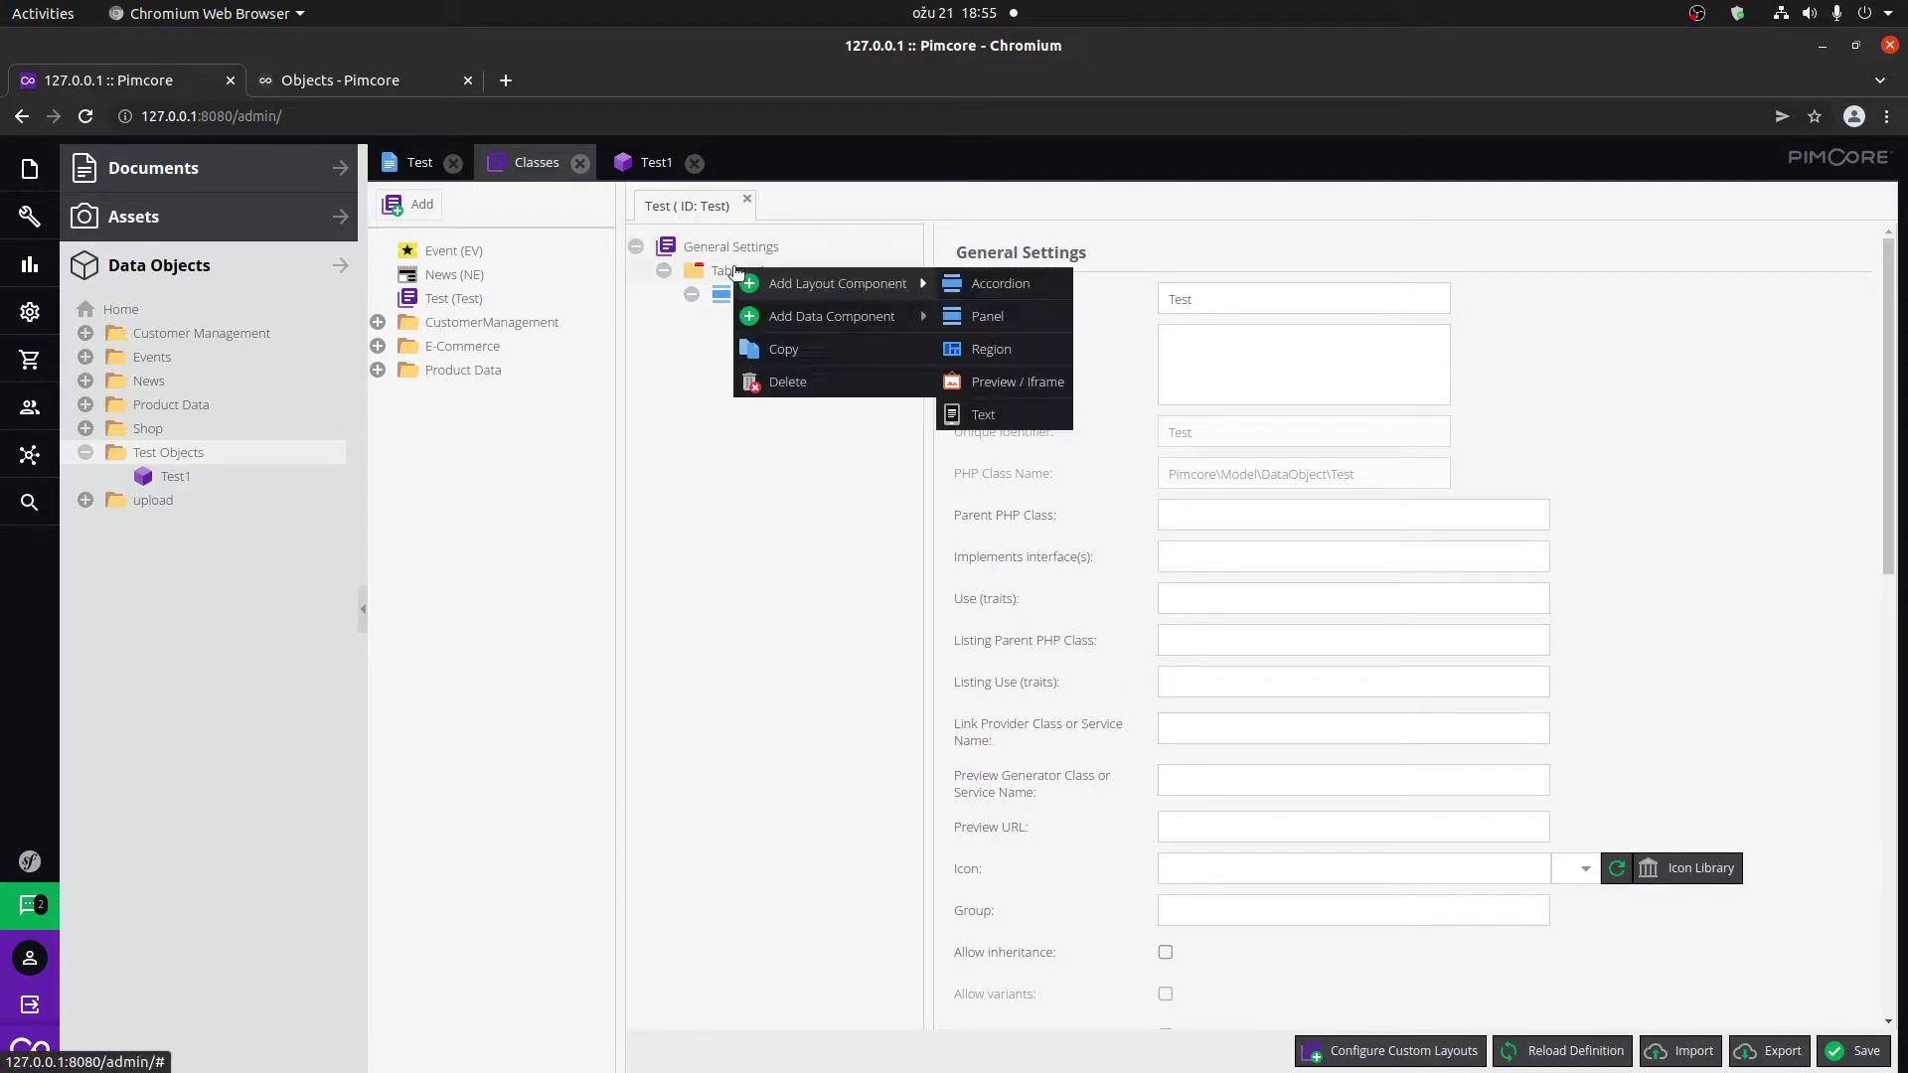
pyautogui.moveTo(901, 288)
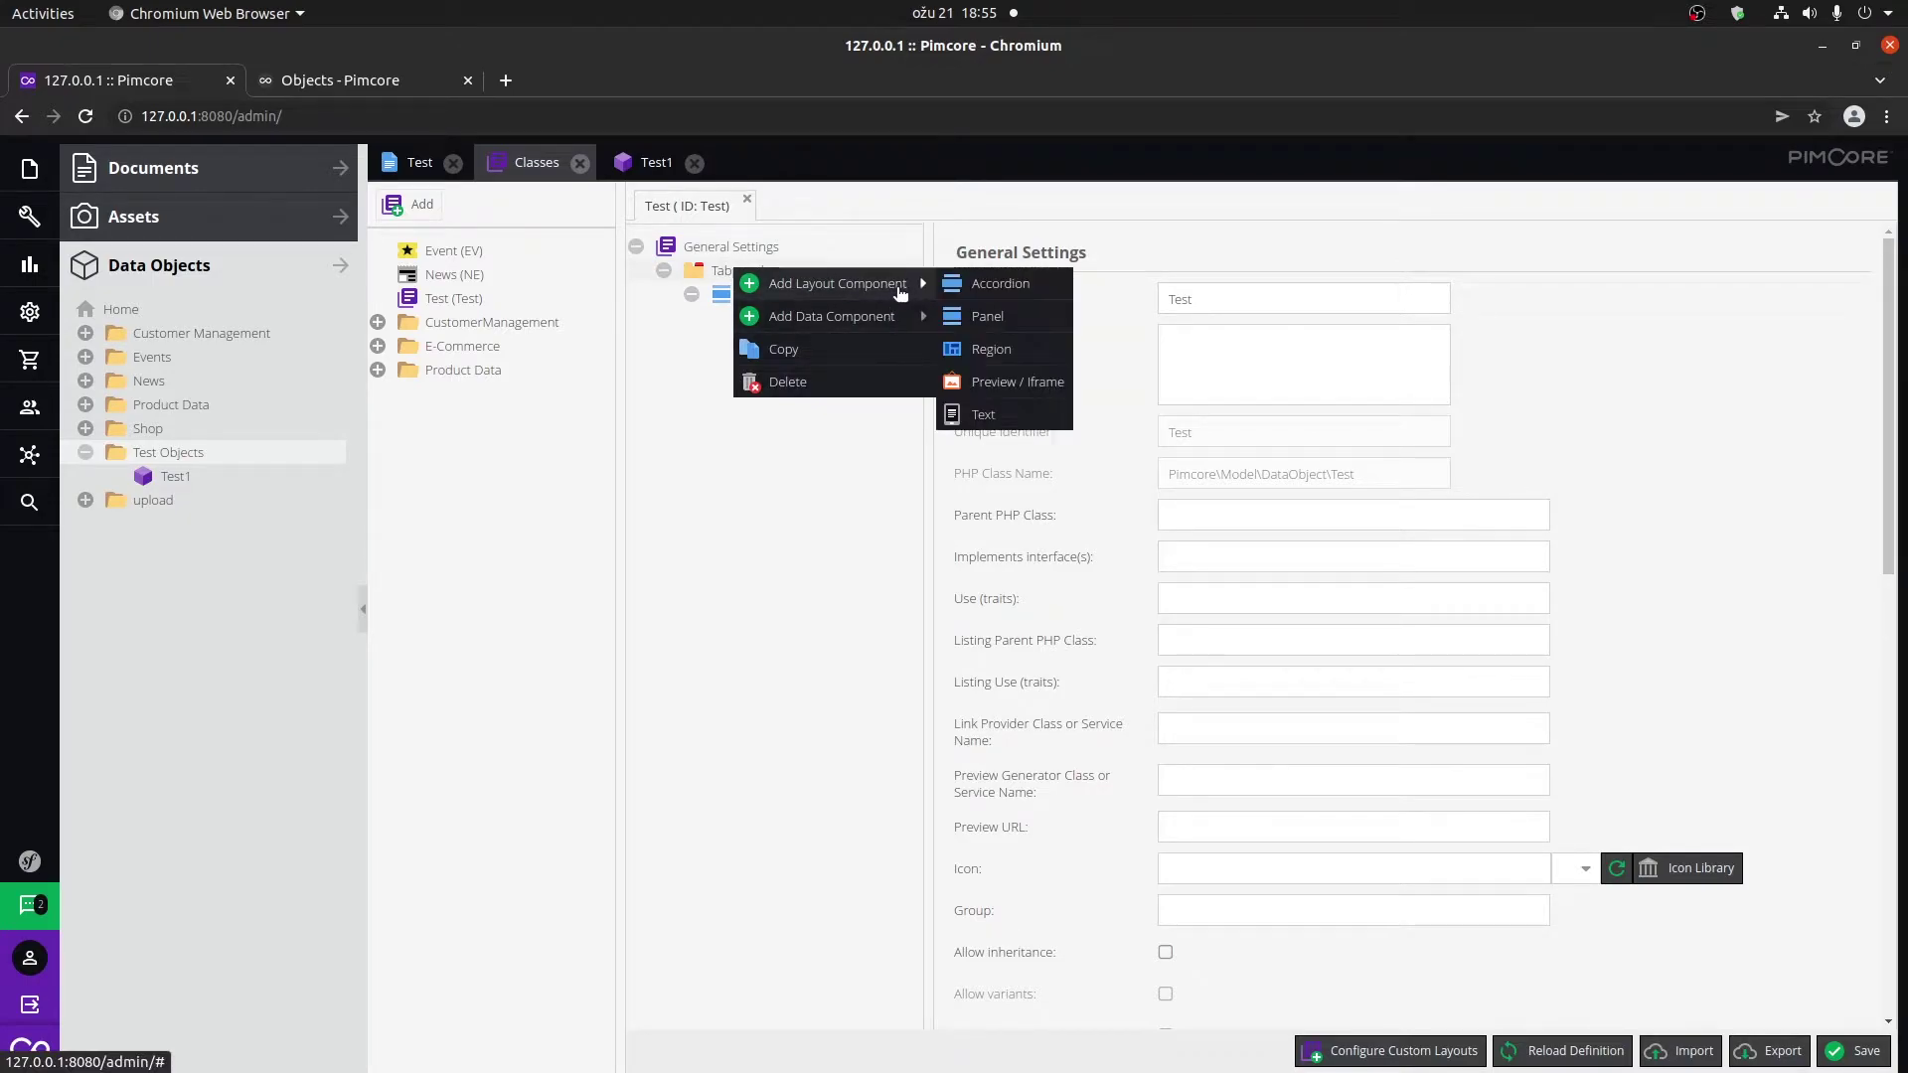
pyautogui.click(1018, 316)
pyautogui.doubleClick(1176, 307)
pyautogui.write('Field')
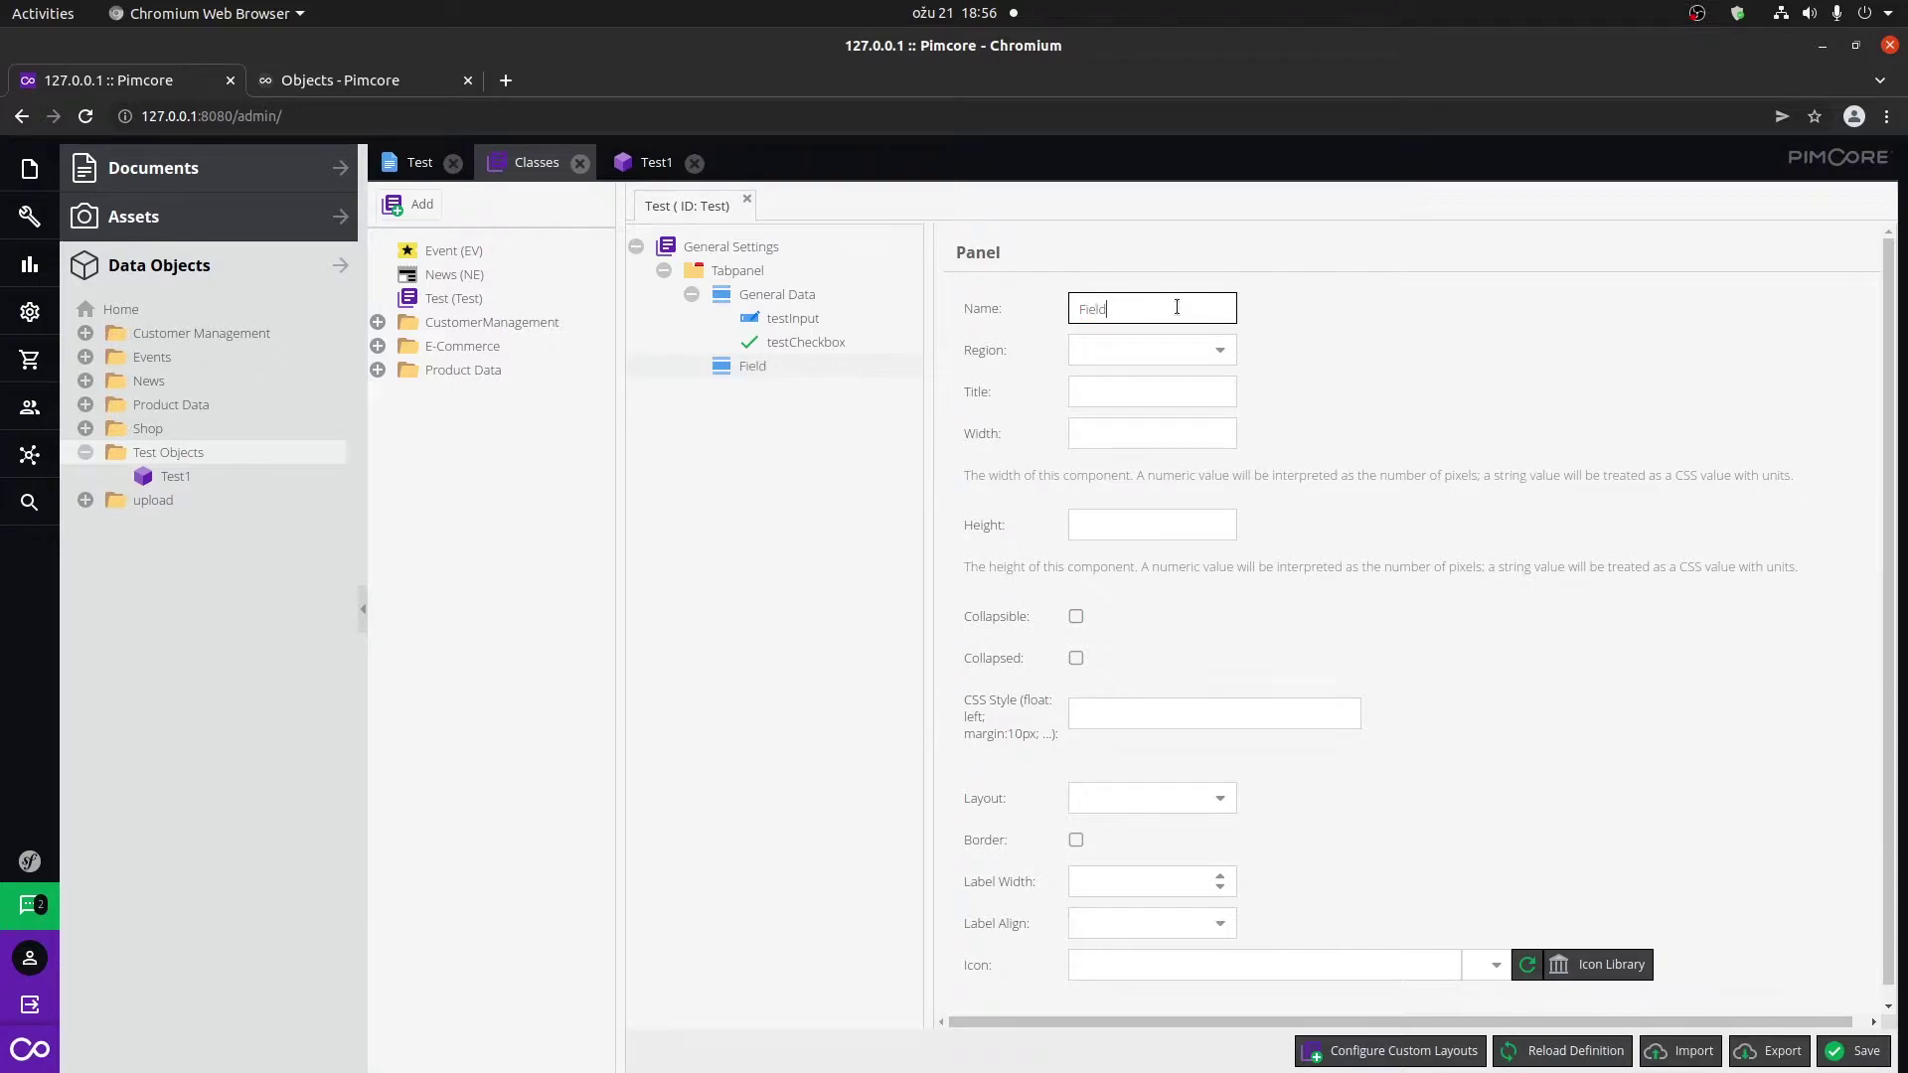
pyautogui.write(' Collection')
pyautogui.hotkey('ctrl', 'shift', 'Left')
pyautogui.hotkey('ctrl', 'shift', 'Left')
pyautogui.hotkey('ctrl', 'c')
pyautogui.click(1133, 392)
pyautogui.hotkey('ctrl', 'v')
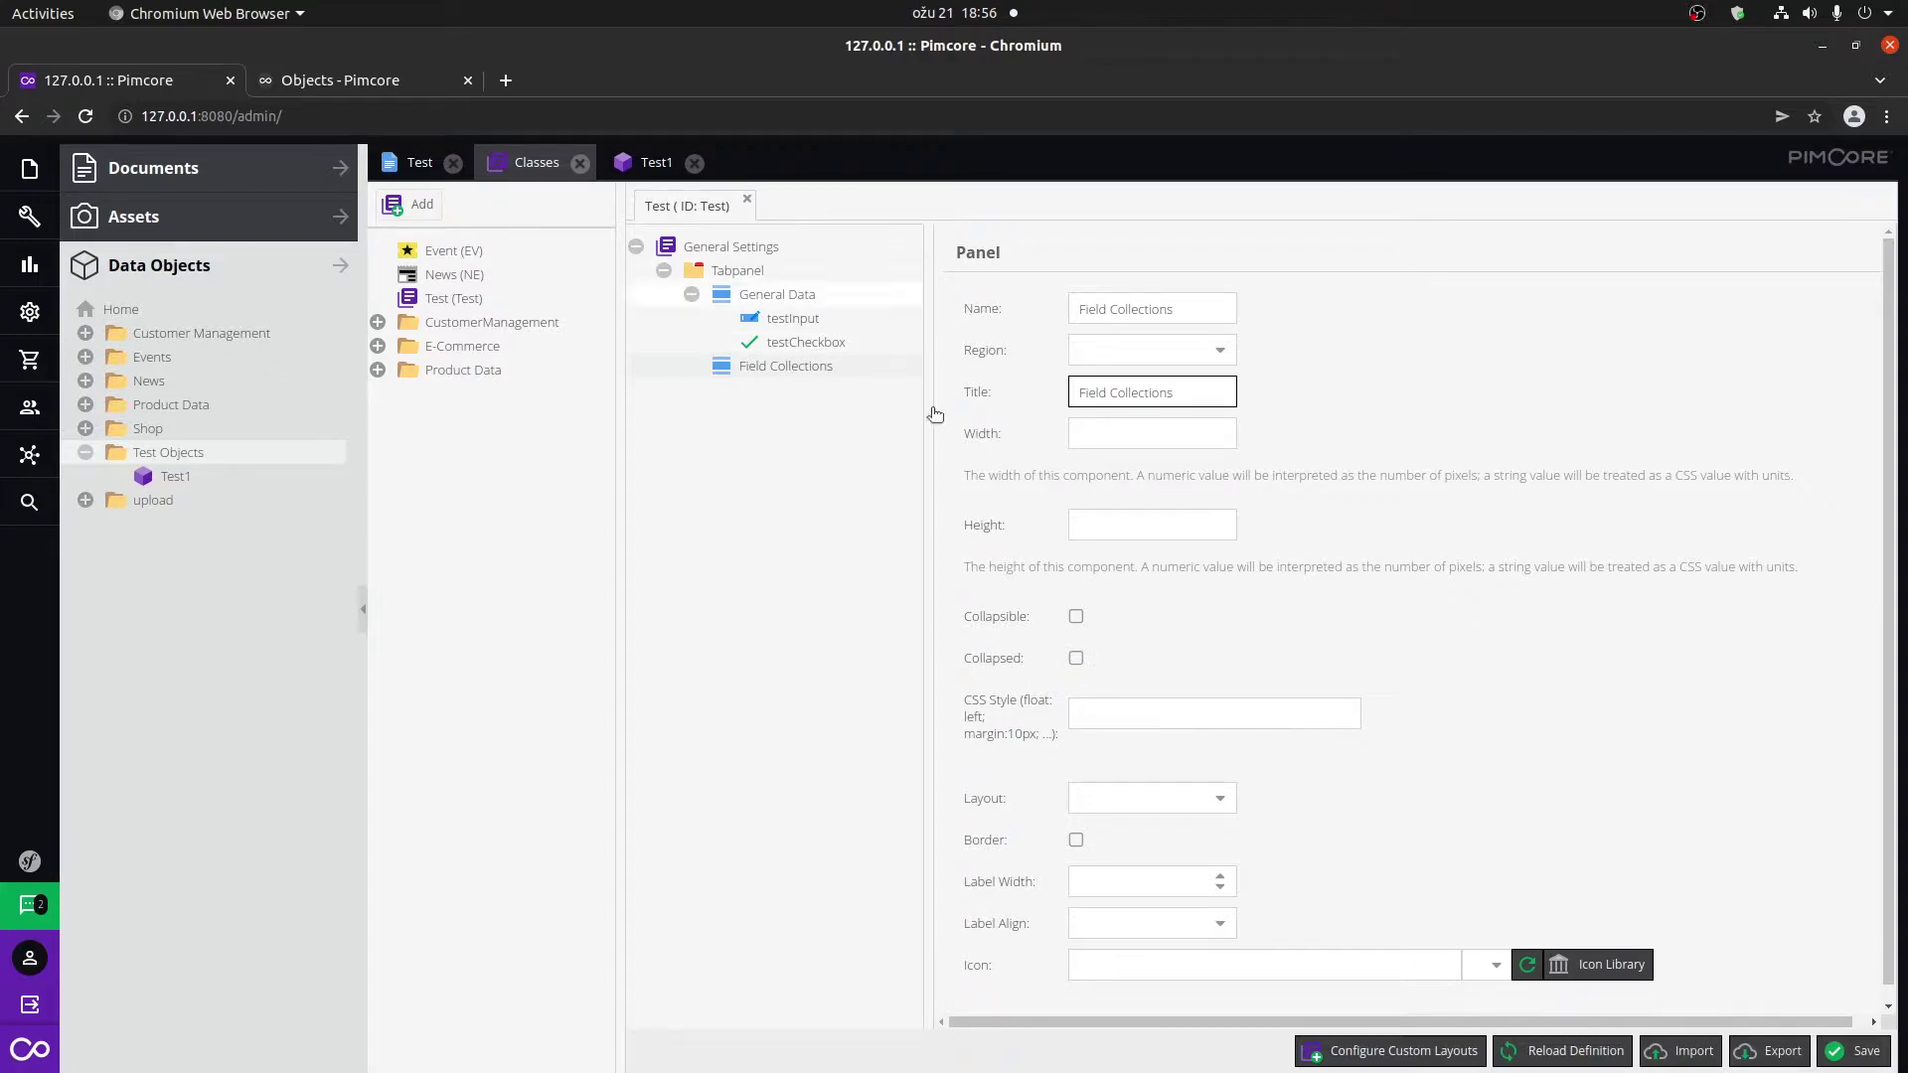
# Add a structured Field-Collections data component named "testContent" to the Field Collections panel of the Test class.
pyautogui.click(651, 165)
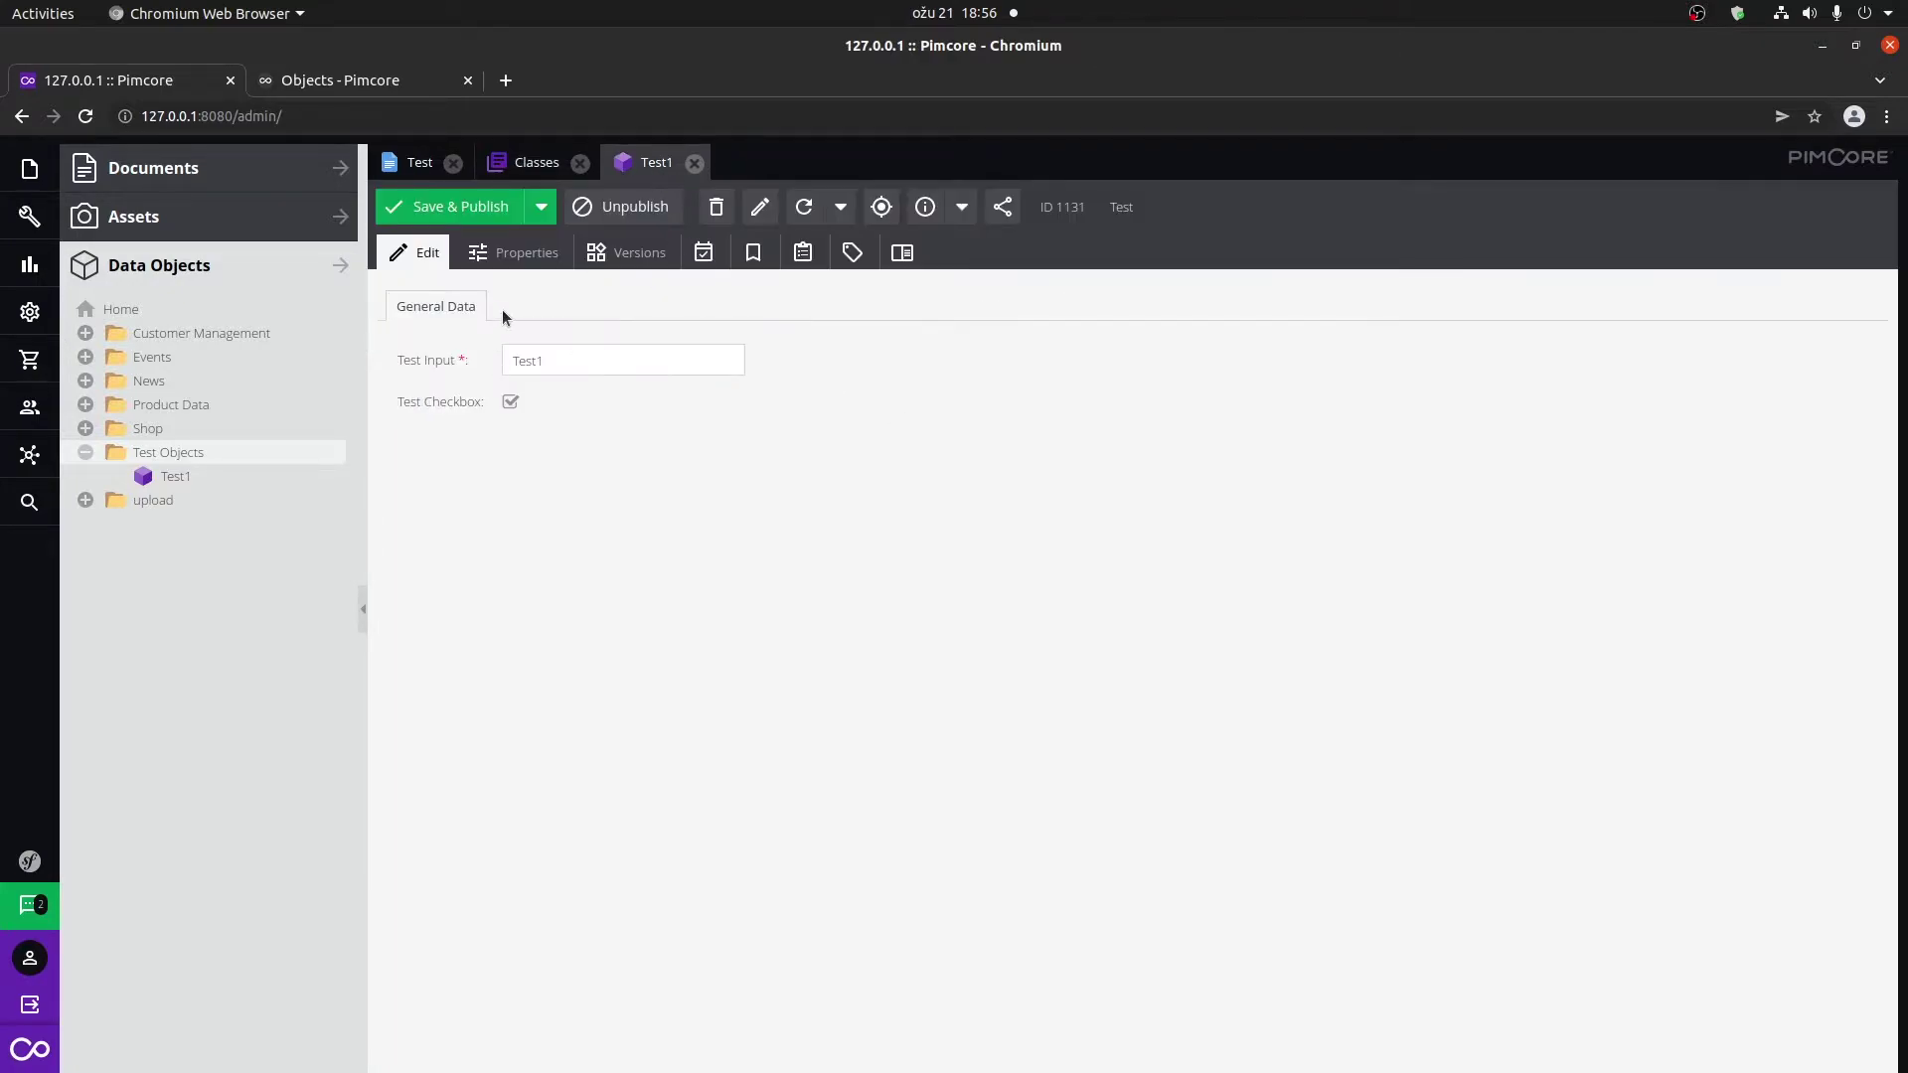
pyautogui.click(537, 162)
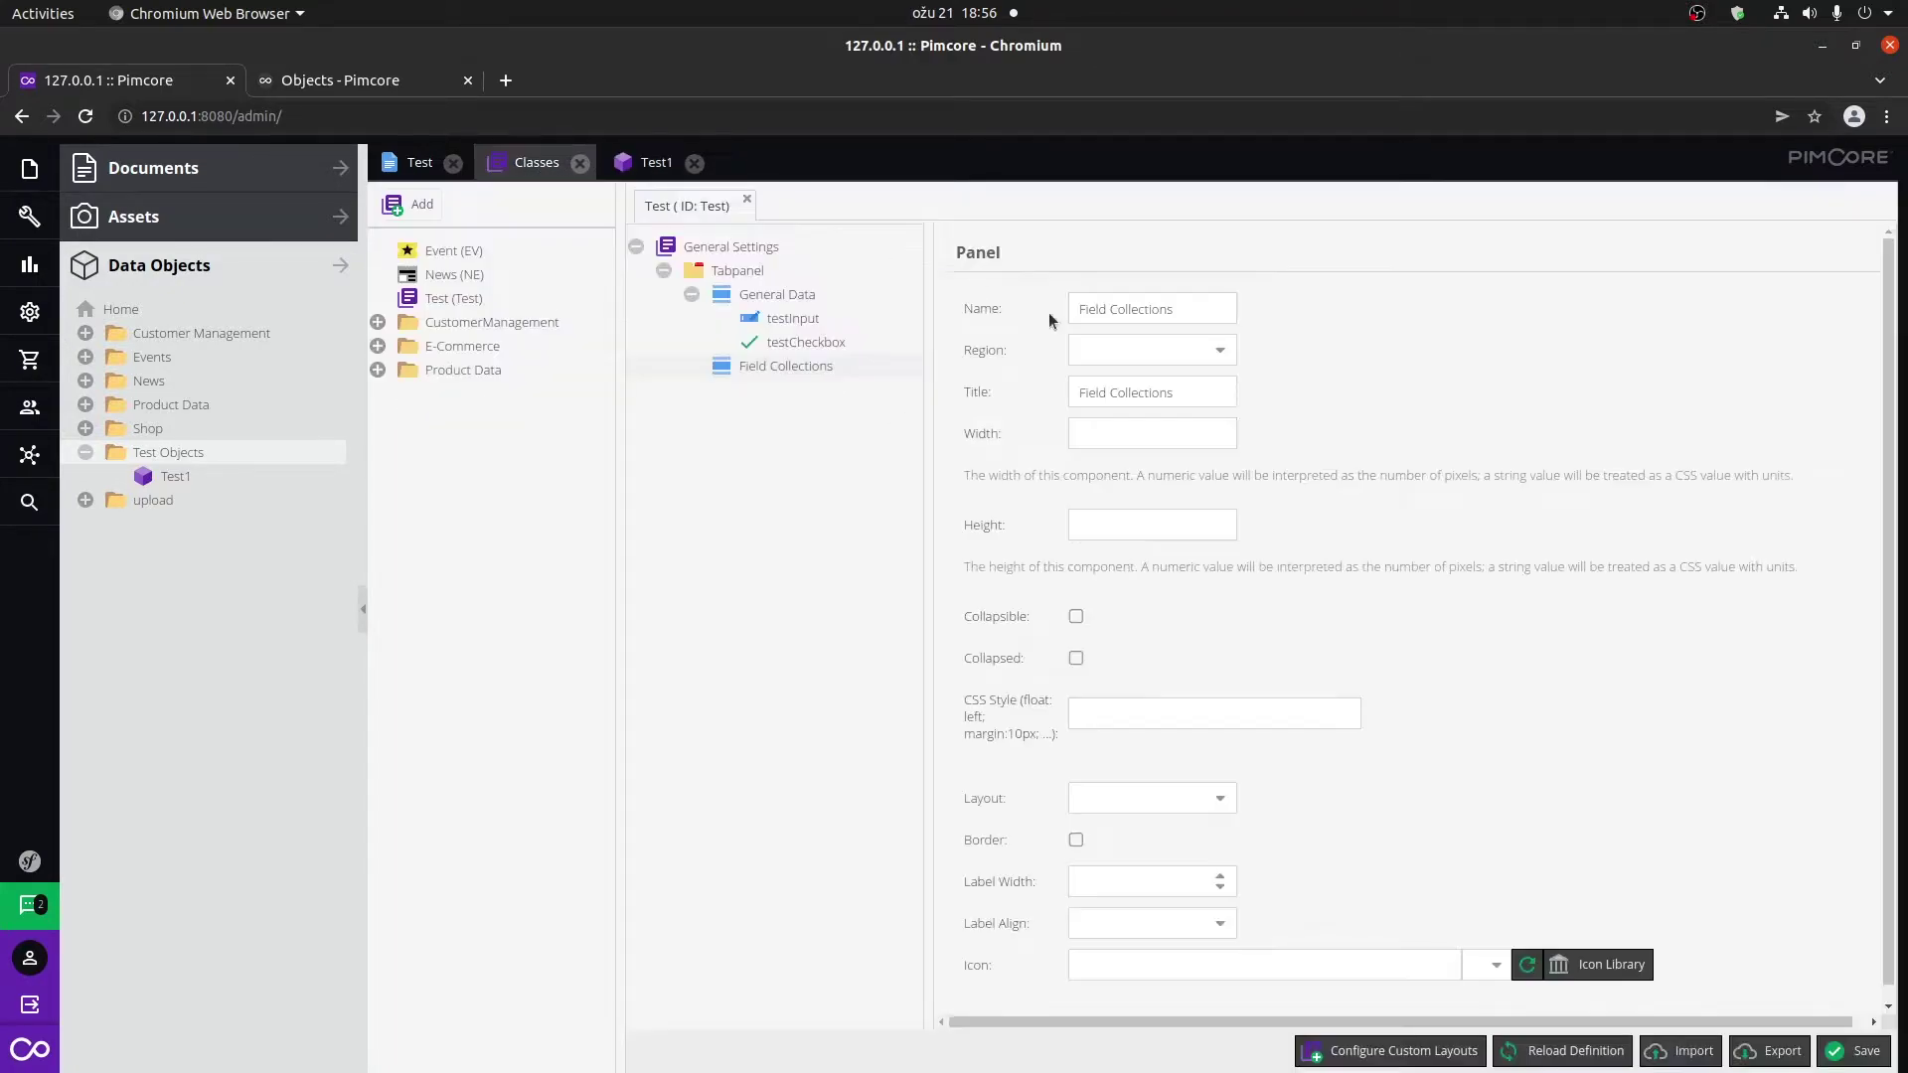
pyautogui.rightClick(793, 366)
pyautogui.moveTo(909, 375)
pyautogui.moveTo(924, 411)
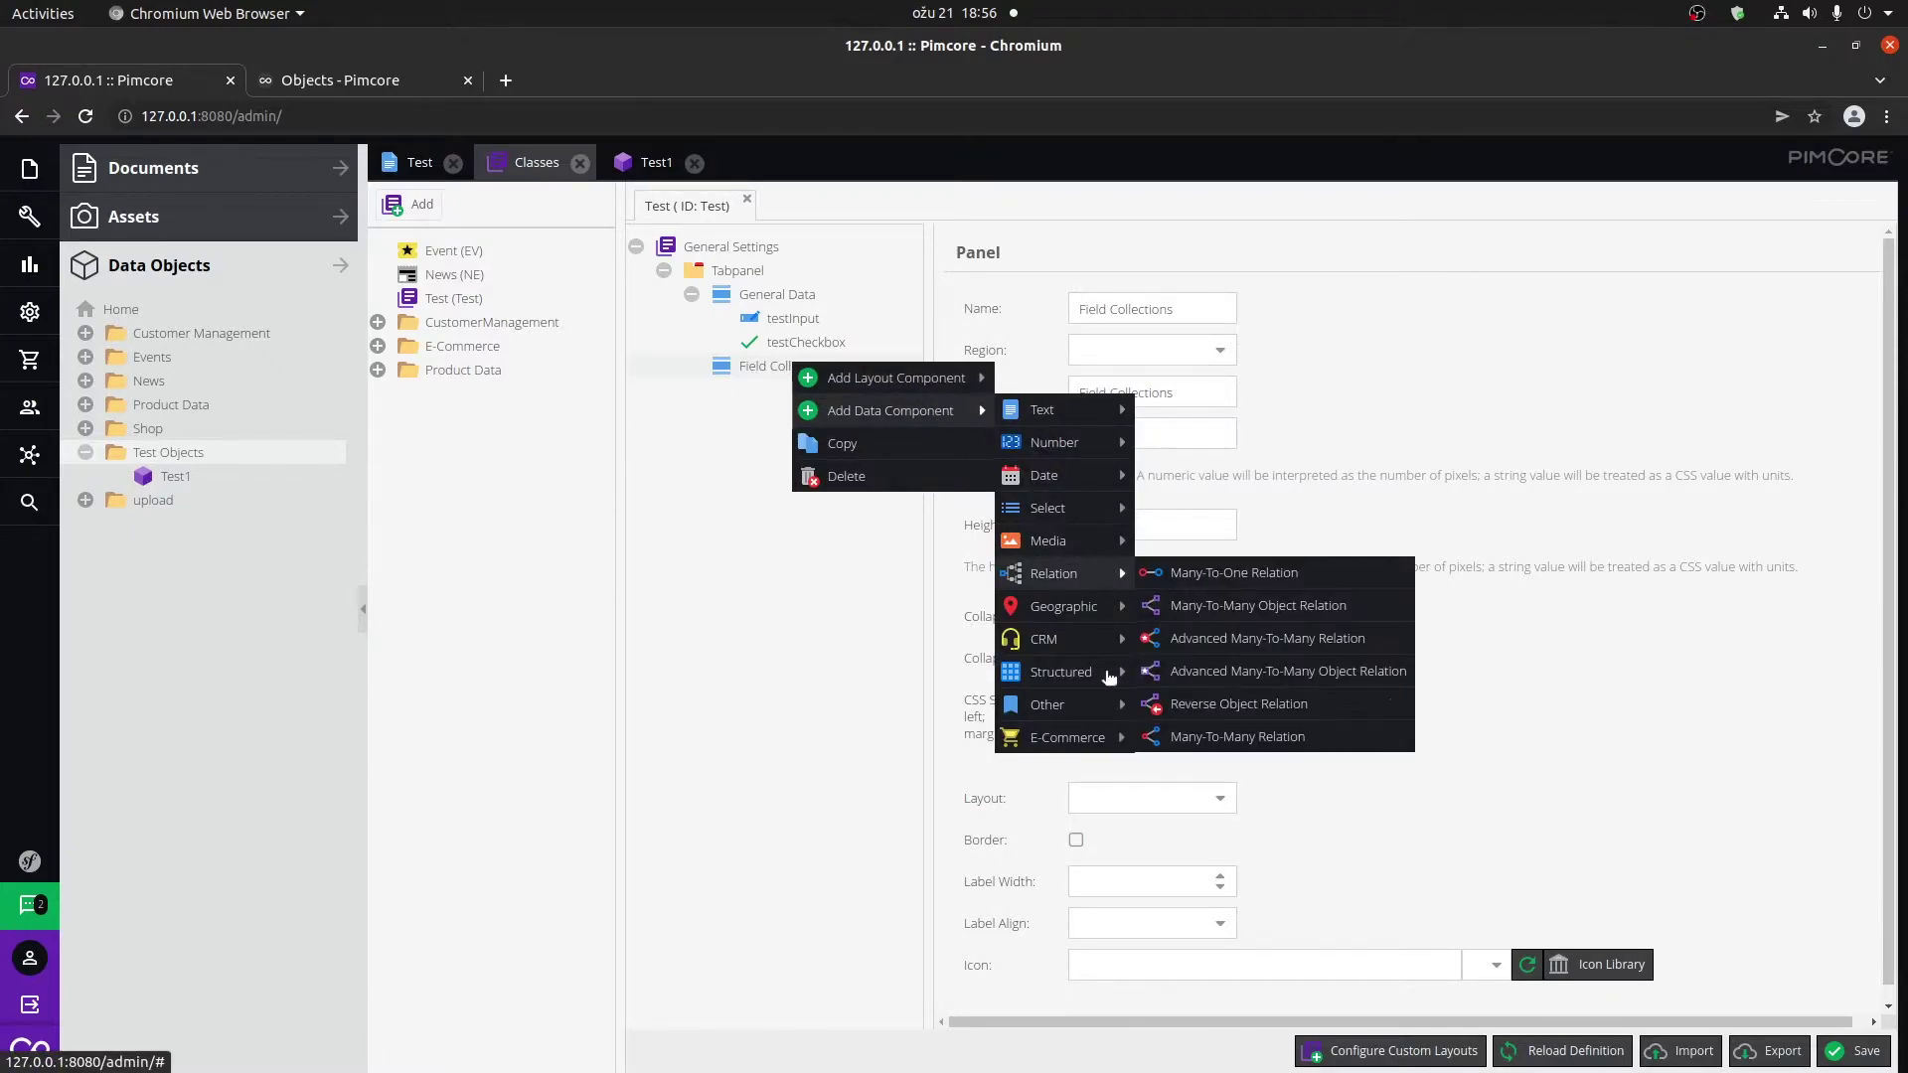
pyautogui.moveTo(1098, 716)
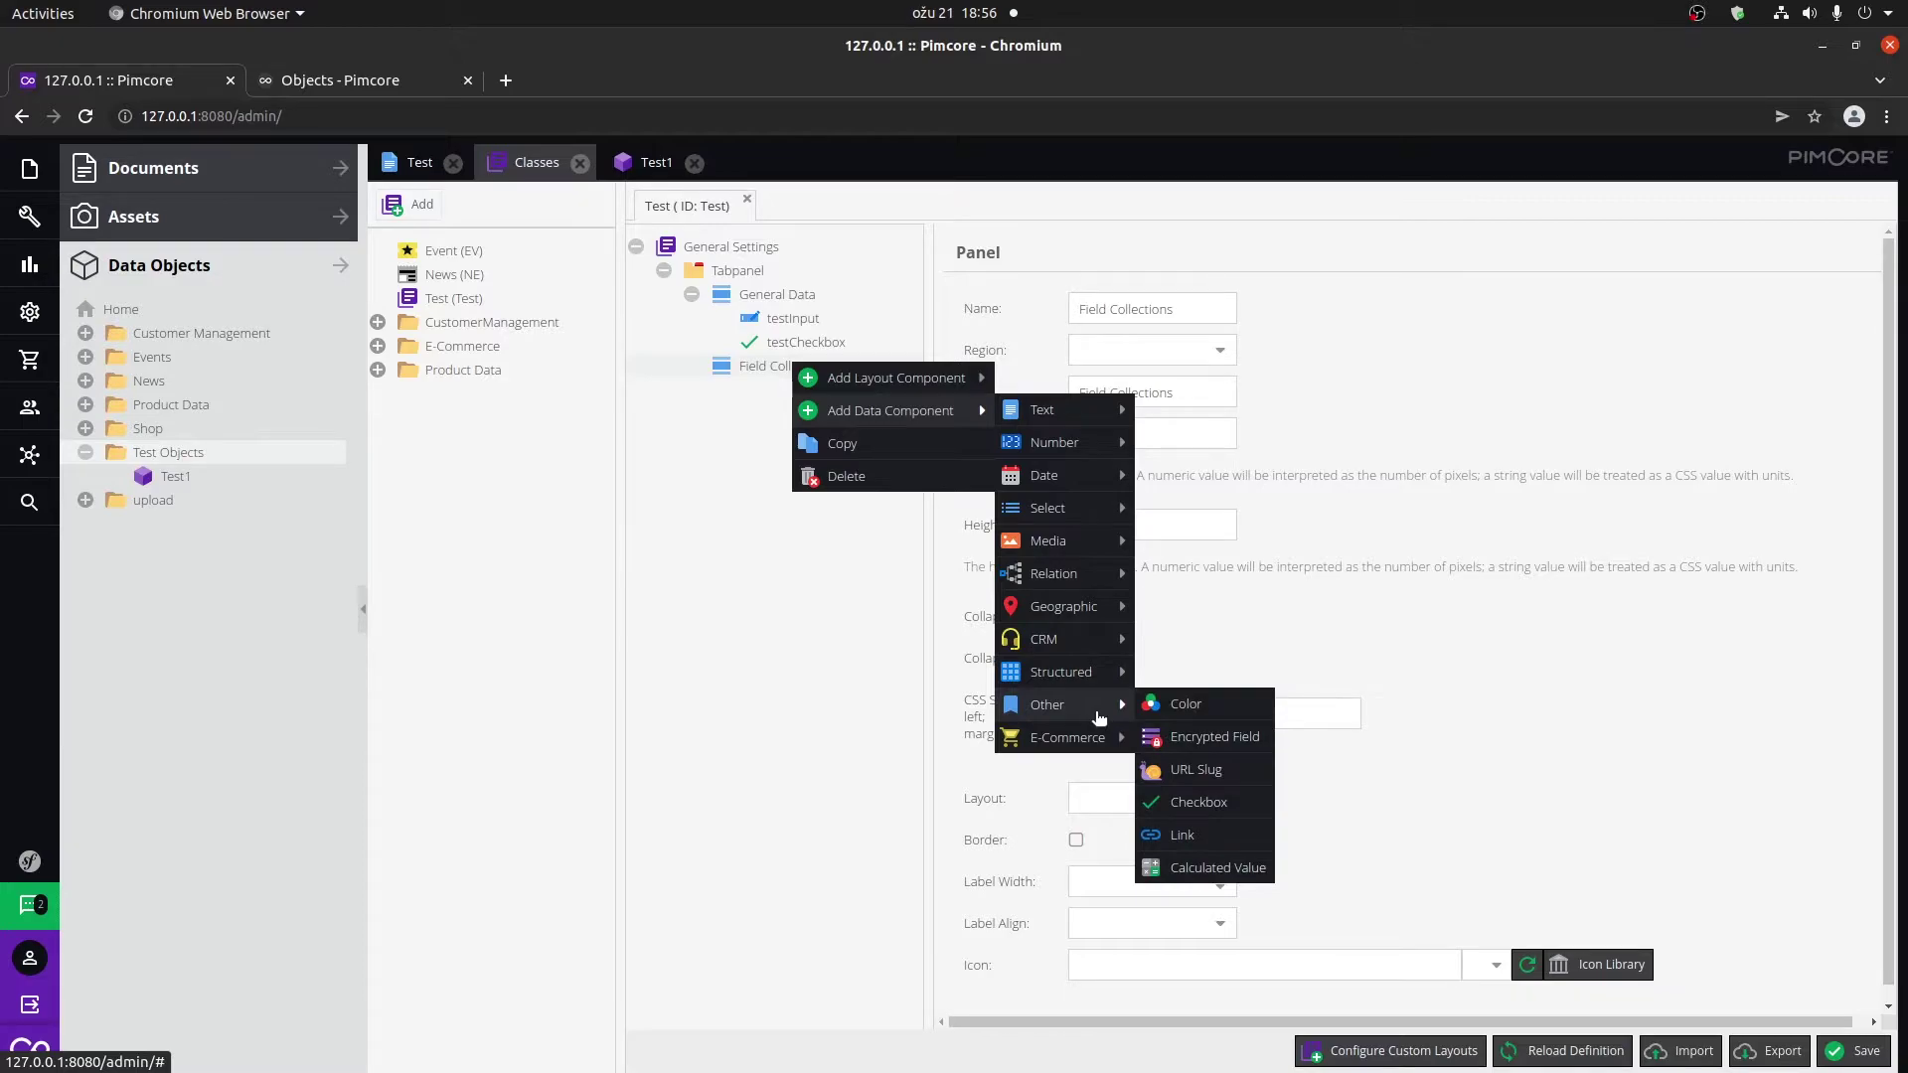
pyautogui.moveTo(1103, 673)
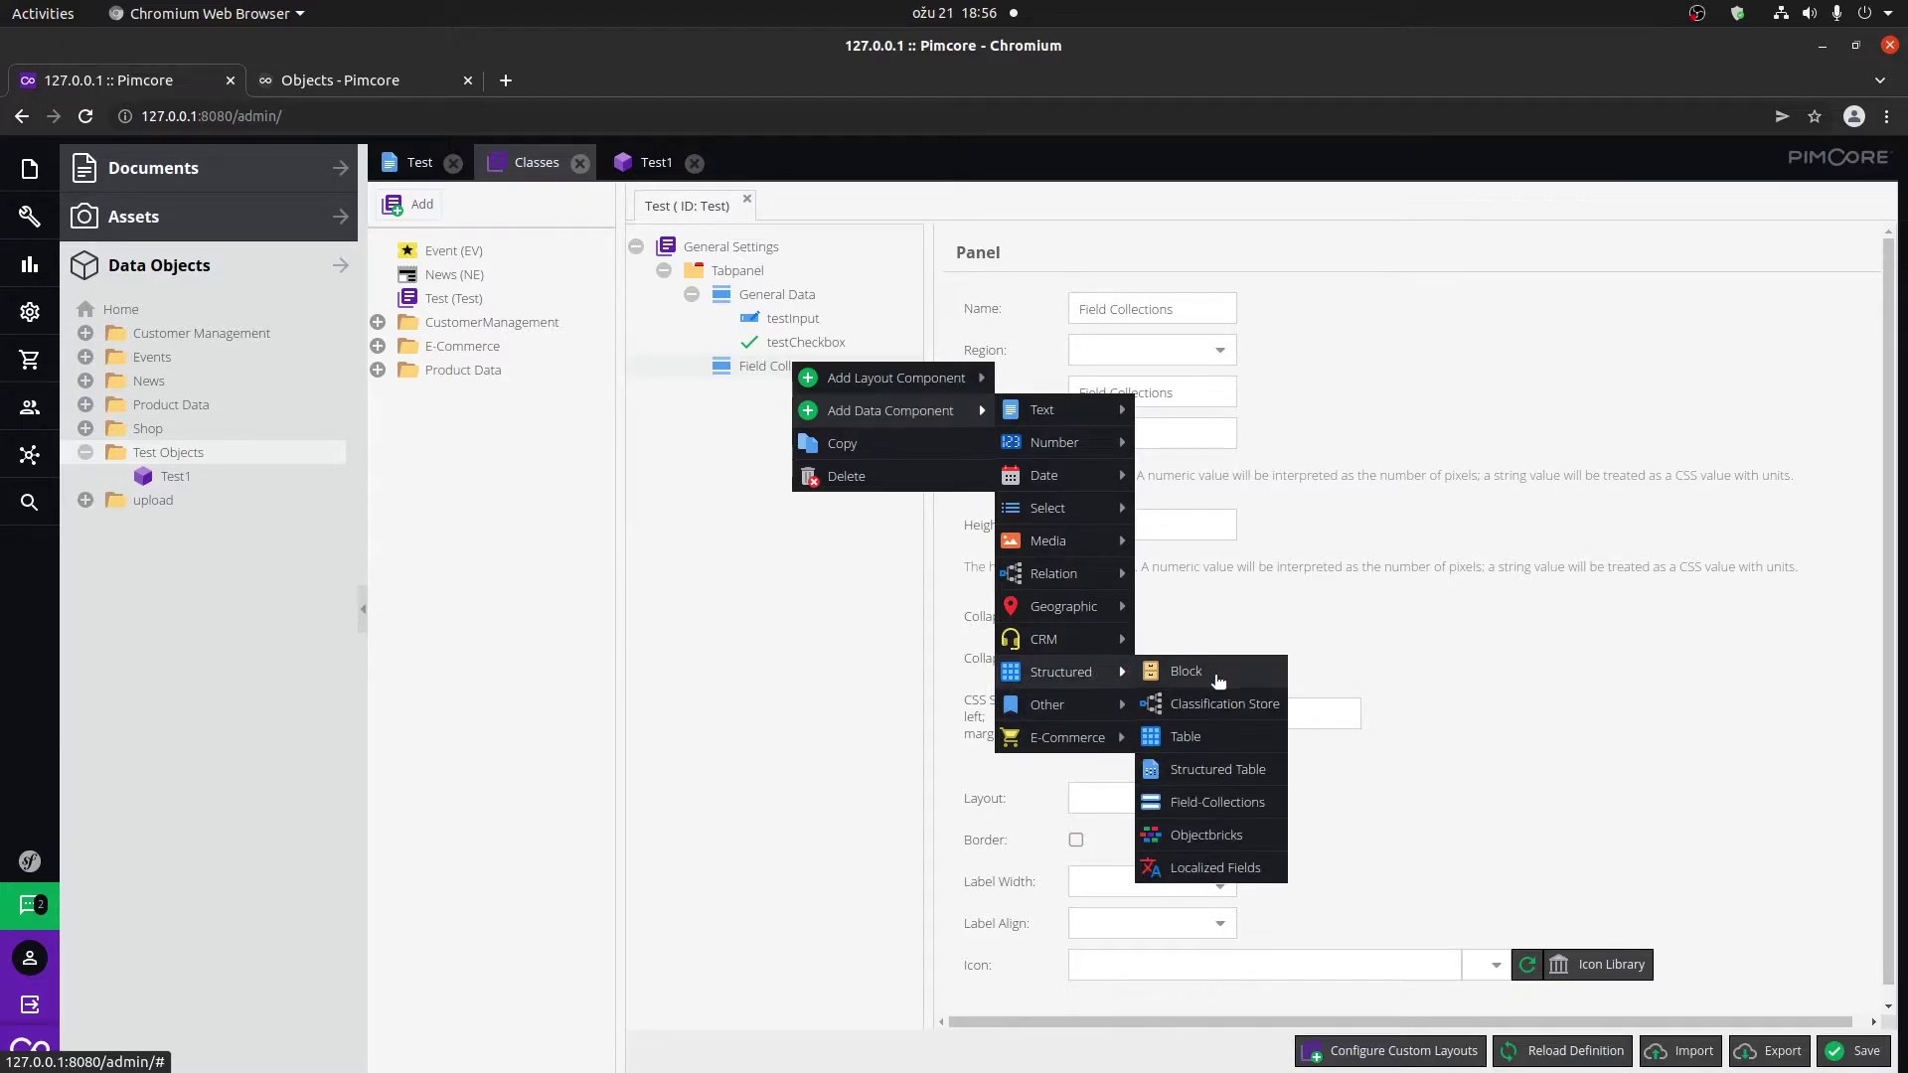
pyautogui.click(1260, 805)
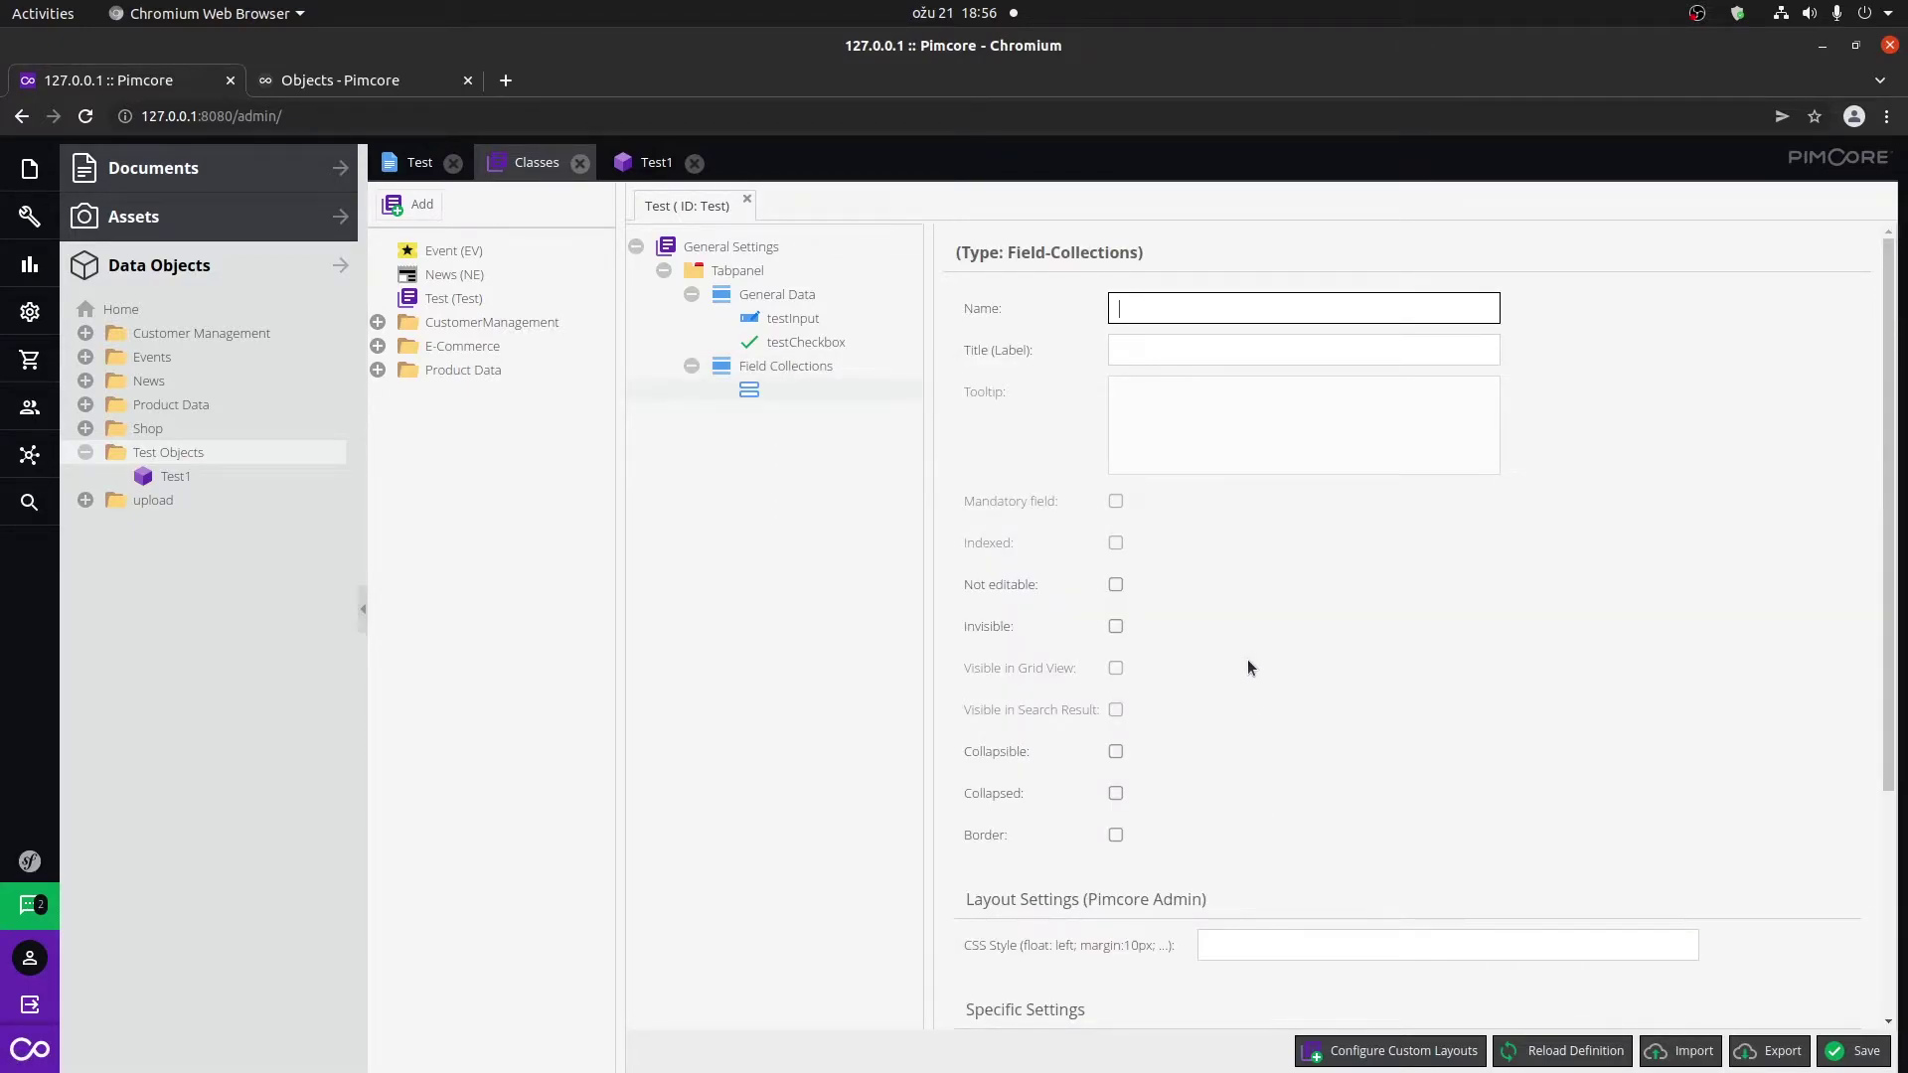
pyautogui.write('testConent')
pyautogui.press('BackSpace')
pyautogui.write('tent')
# Examine the specific settings of testContent, especially the list of allowed field collection types.
pyautogui.scroll(-4, 1303, 767)
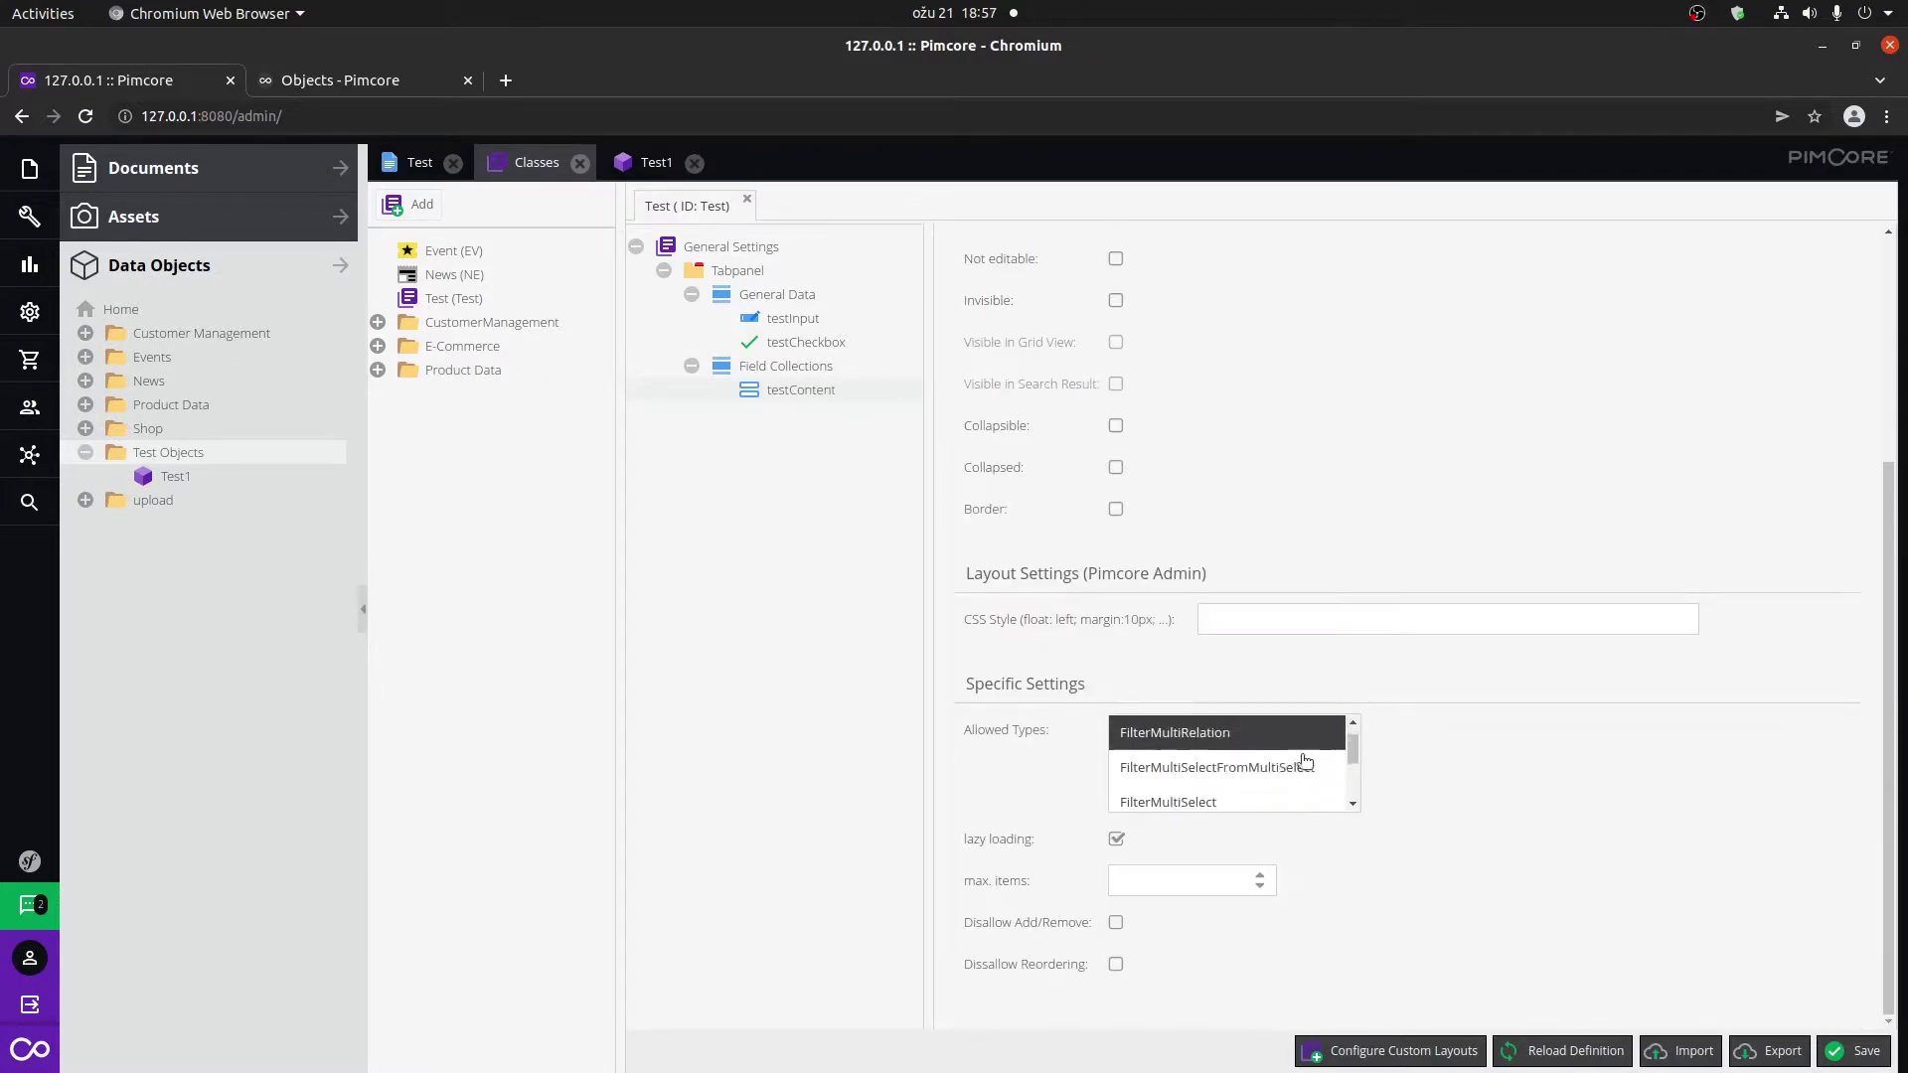
pyautogui.scroll(-8, 1312, 765)
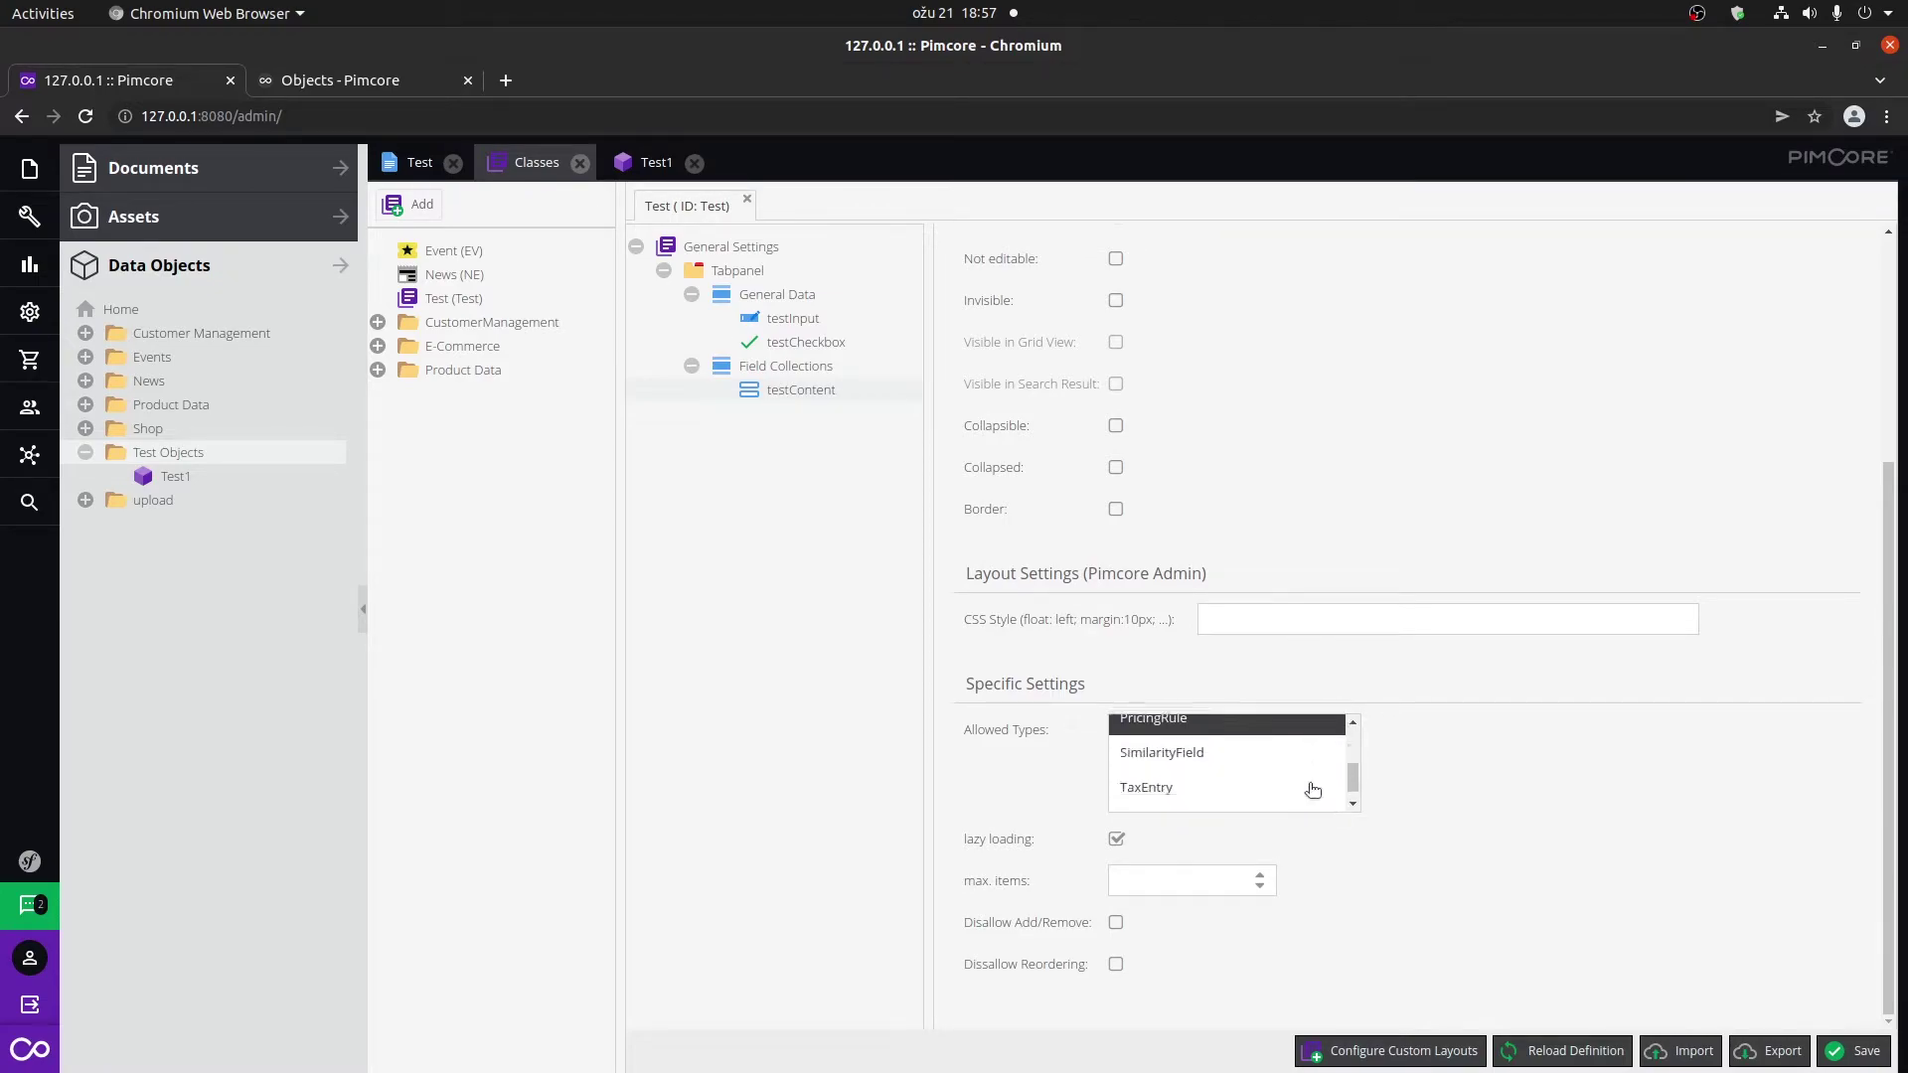
pyautogui.scroll(10, 1313, 788)
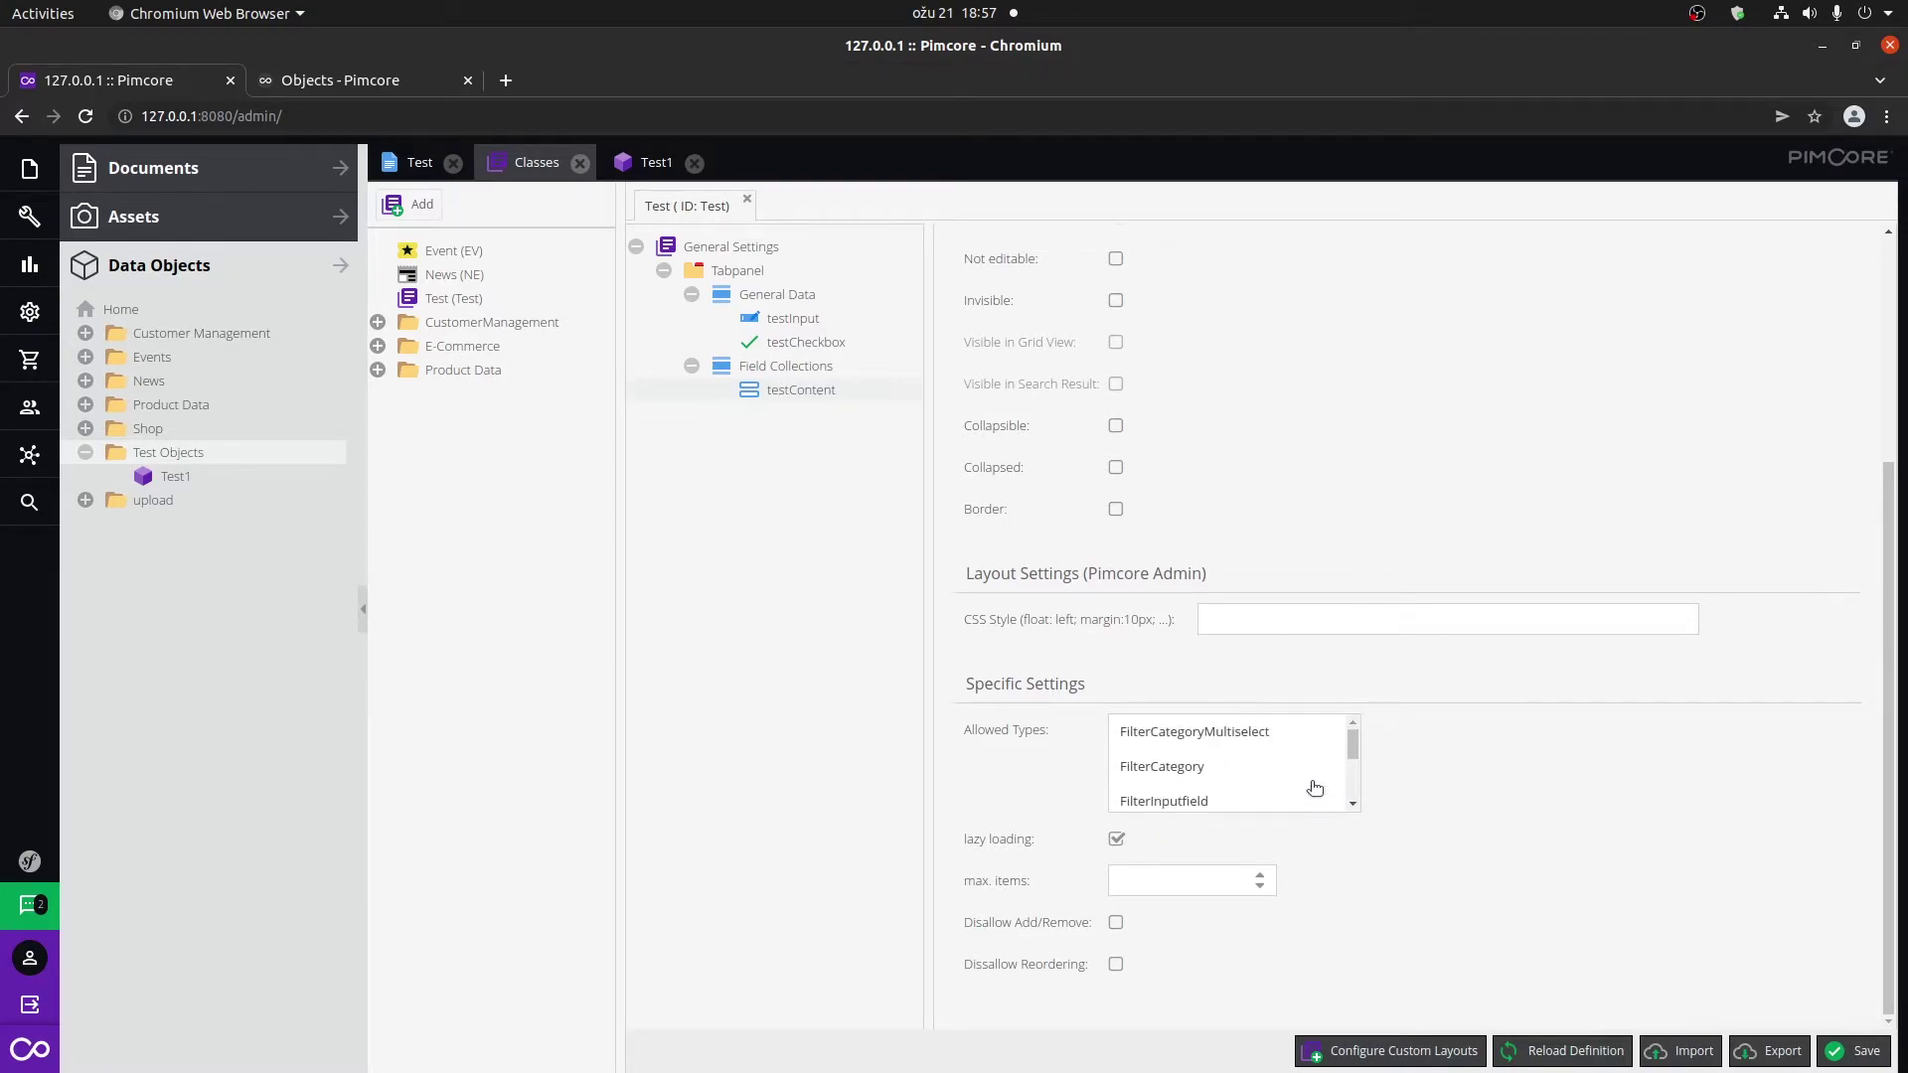
pyautogui.scroll(5, 1315, 788)
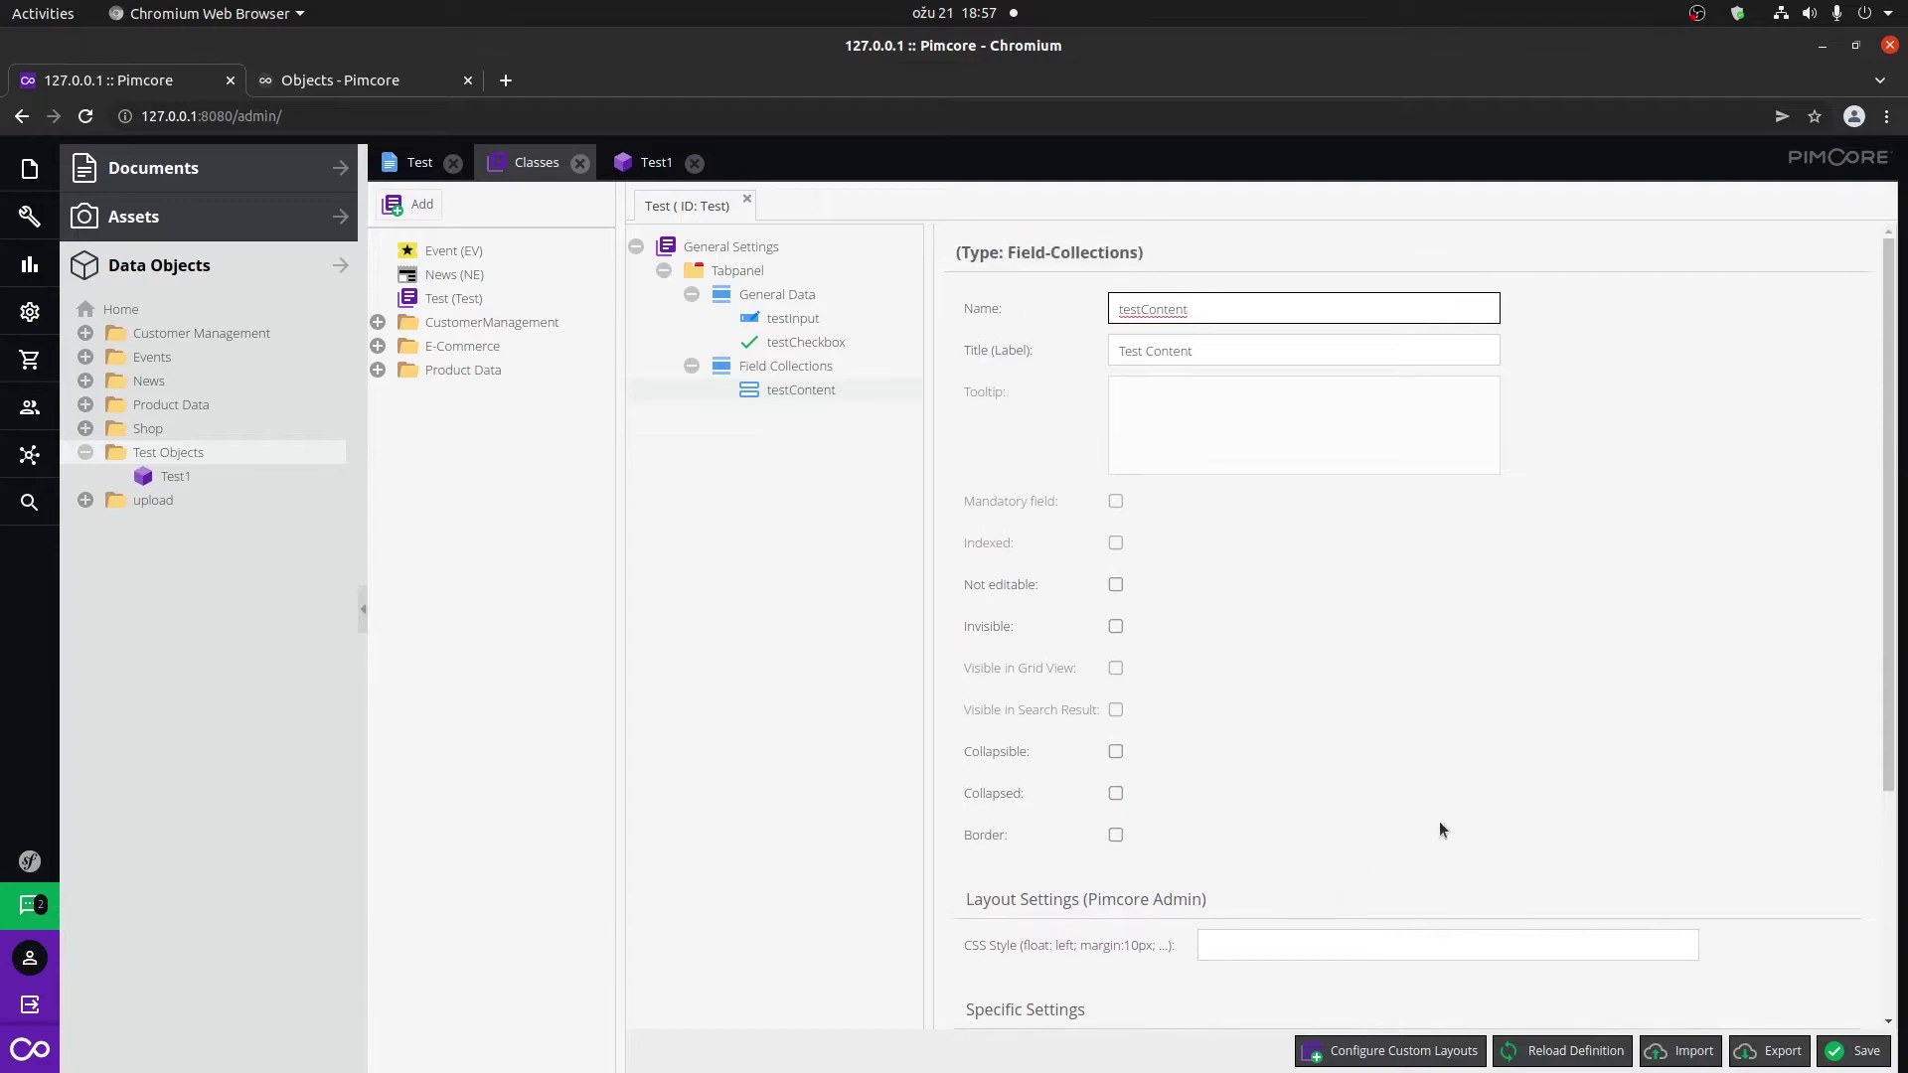
pyautogui.scroll(-4, 1571, 875)
pyautogui.scroll(-3, 1272, 756)
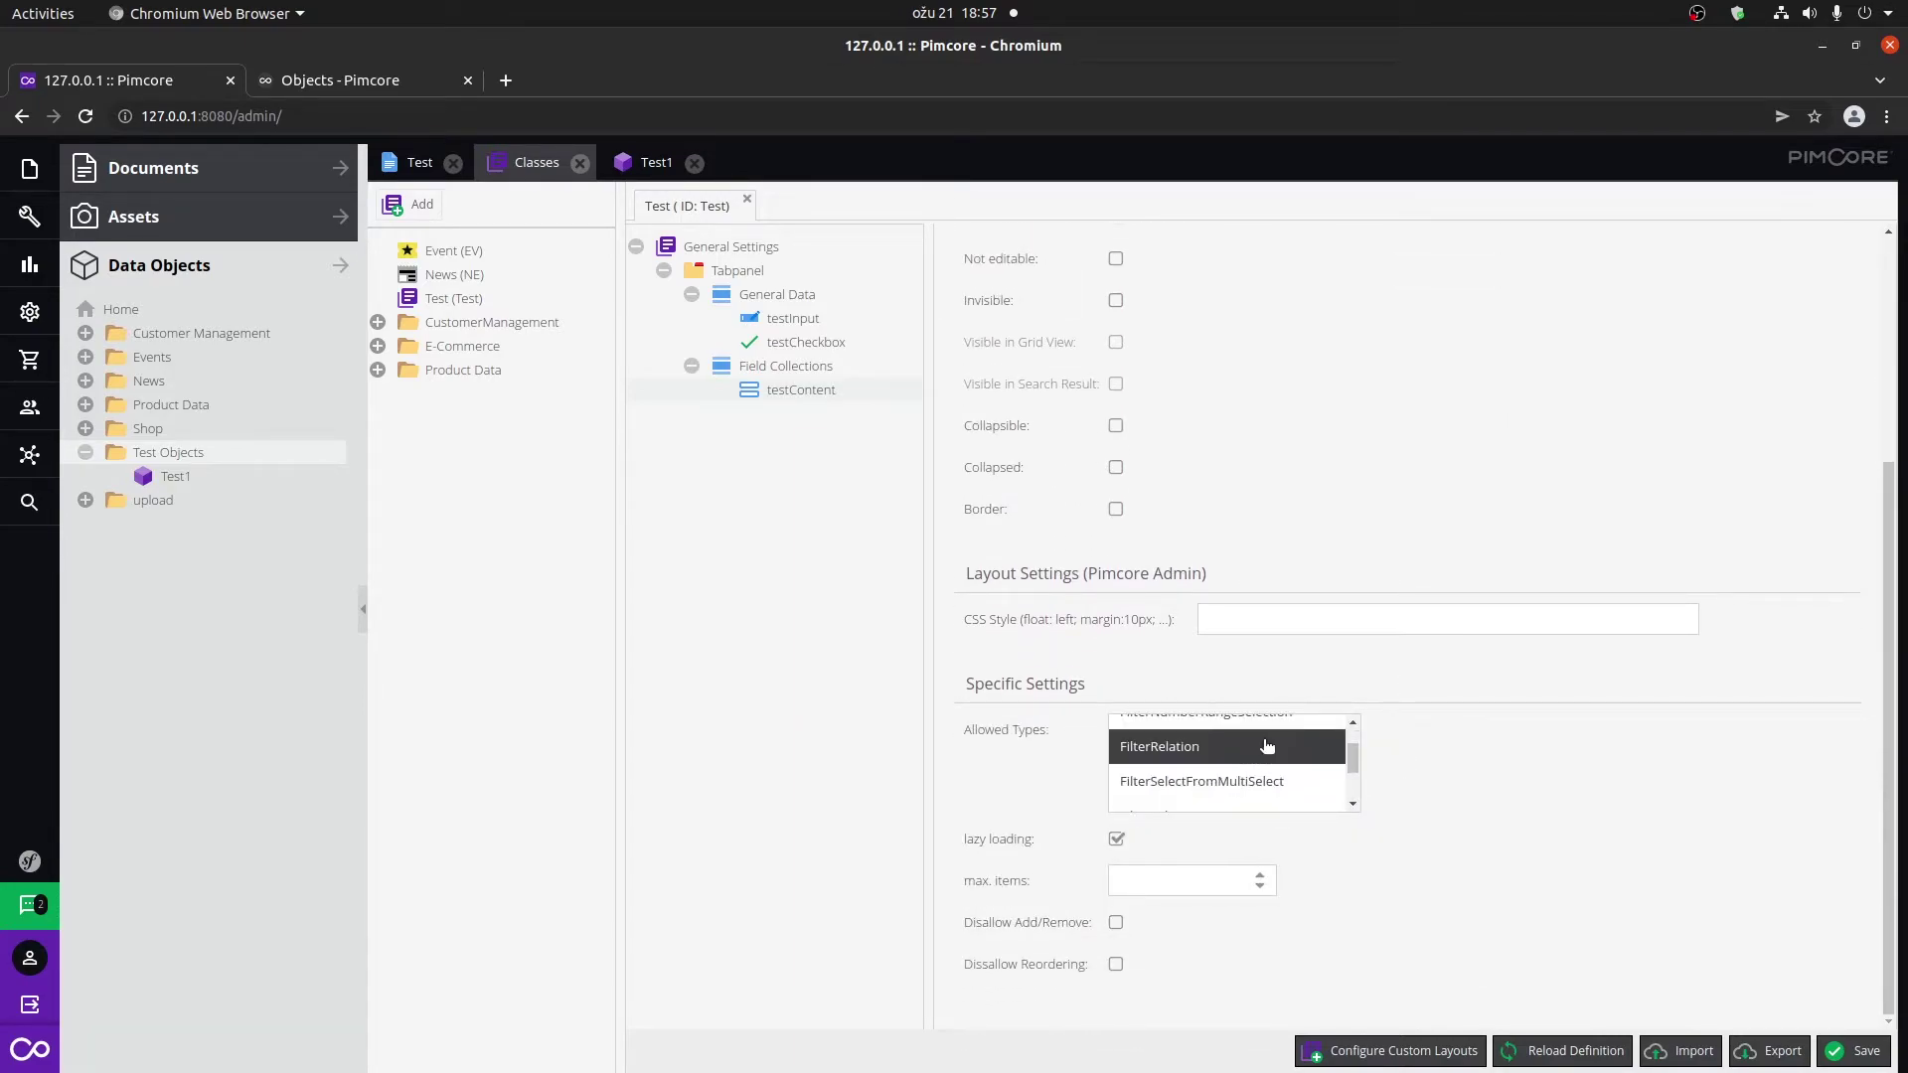
pyautogui.scroll(-10, 1292, 776)
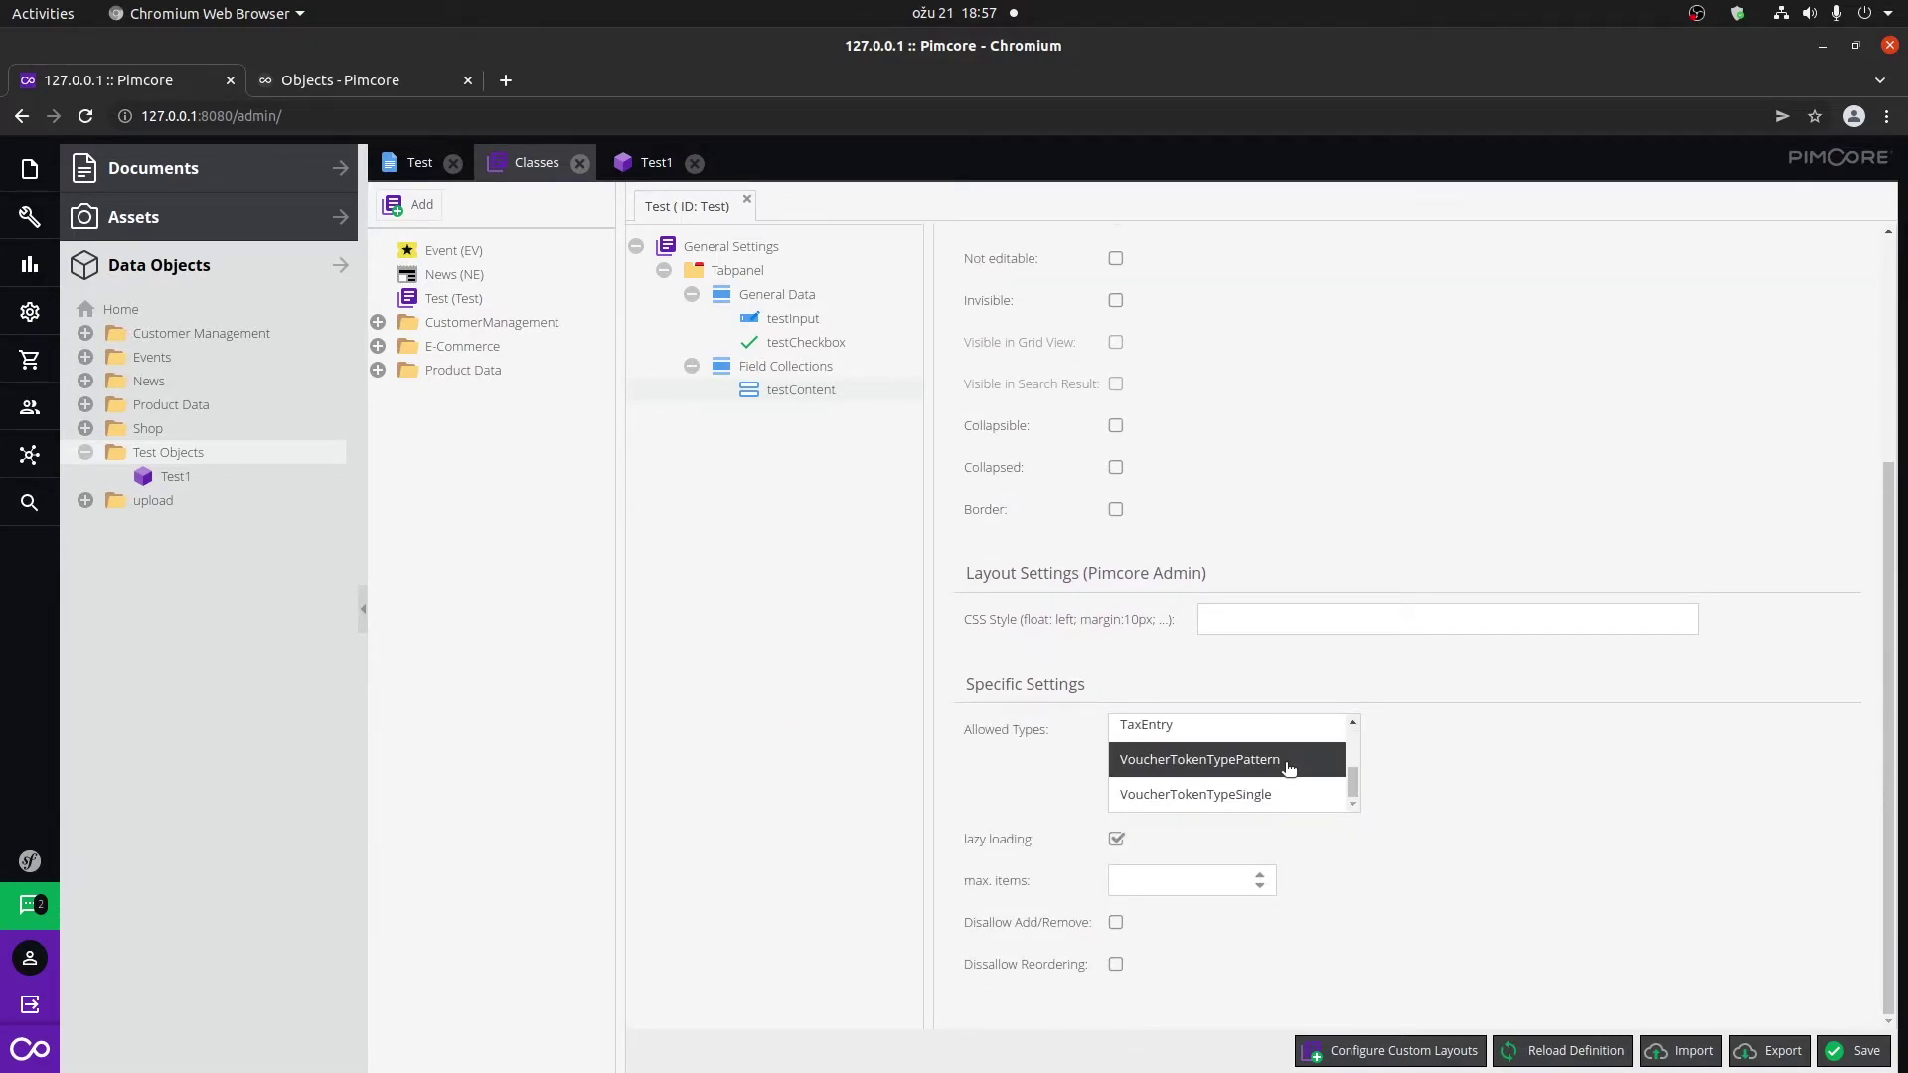
pyautogui.scroll(10, 1292, 795)
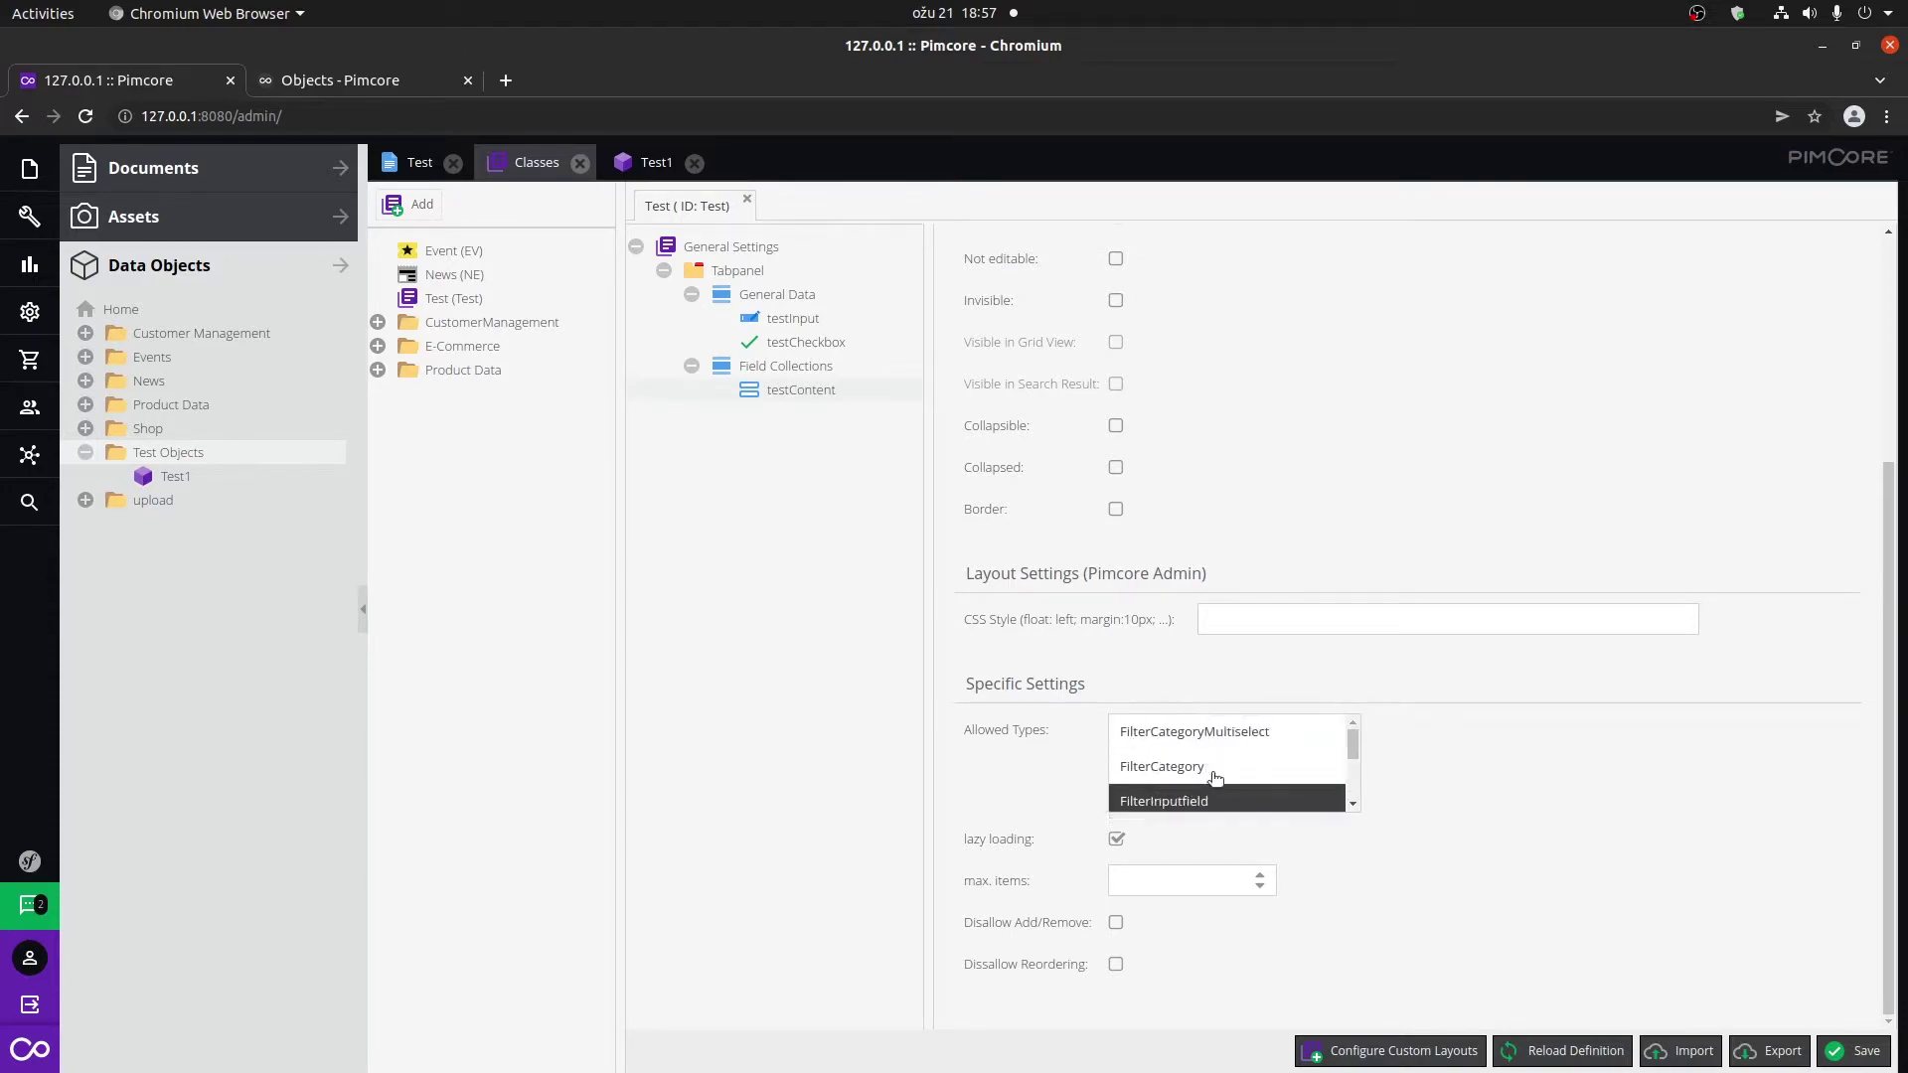
pyautogui.scroll(5, 1392, 686)
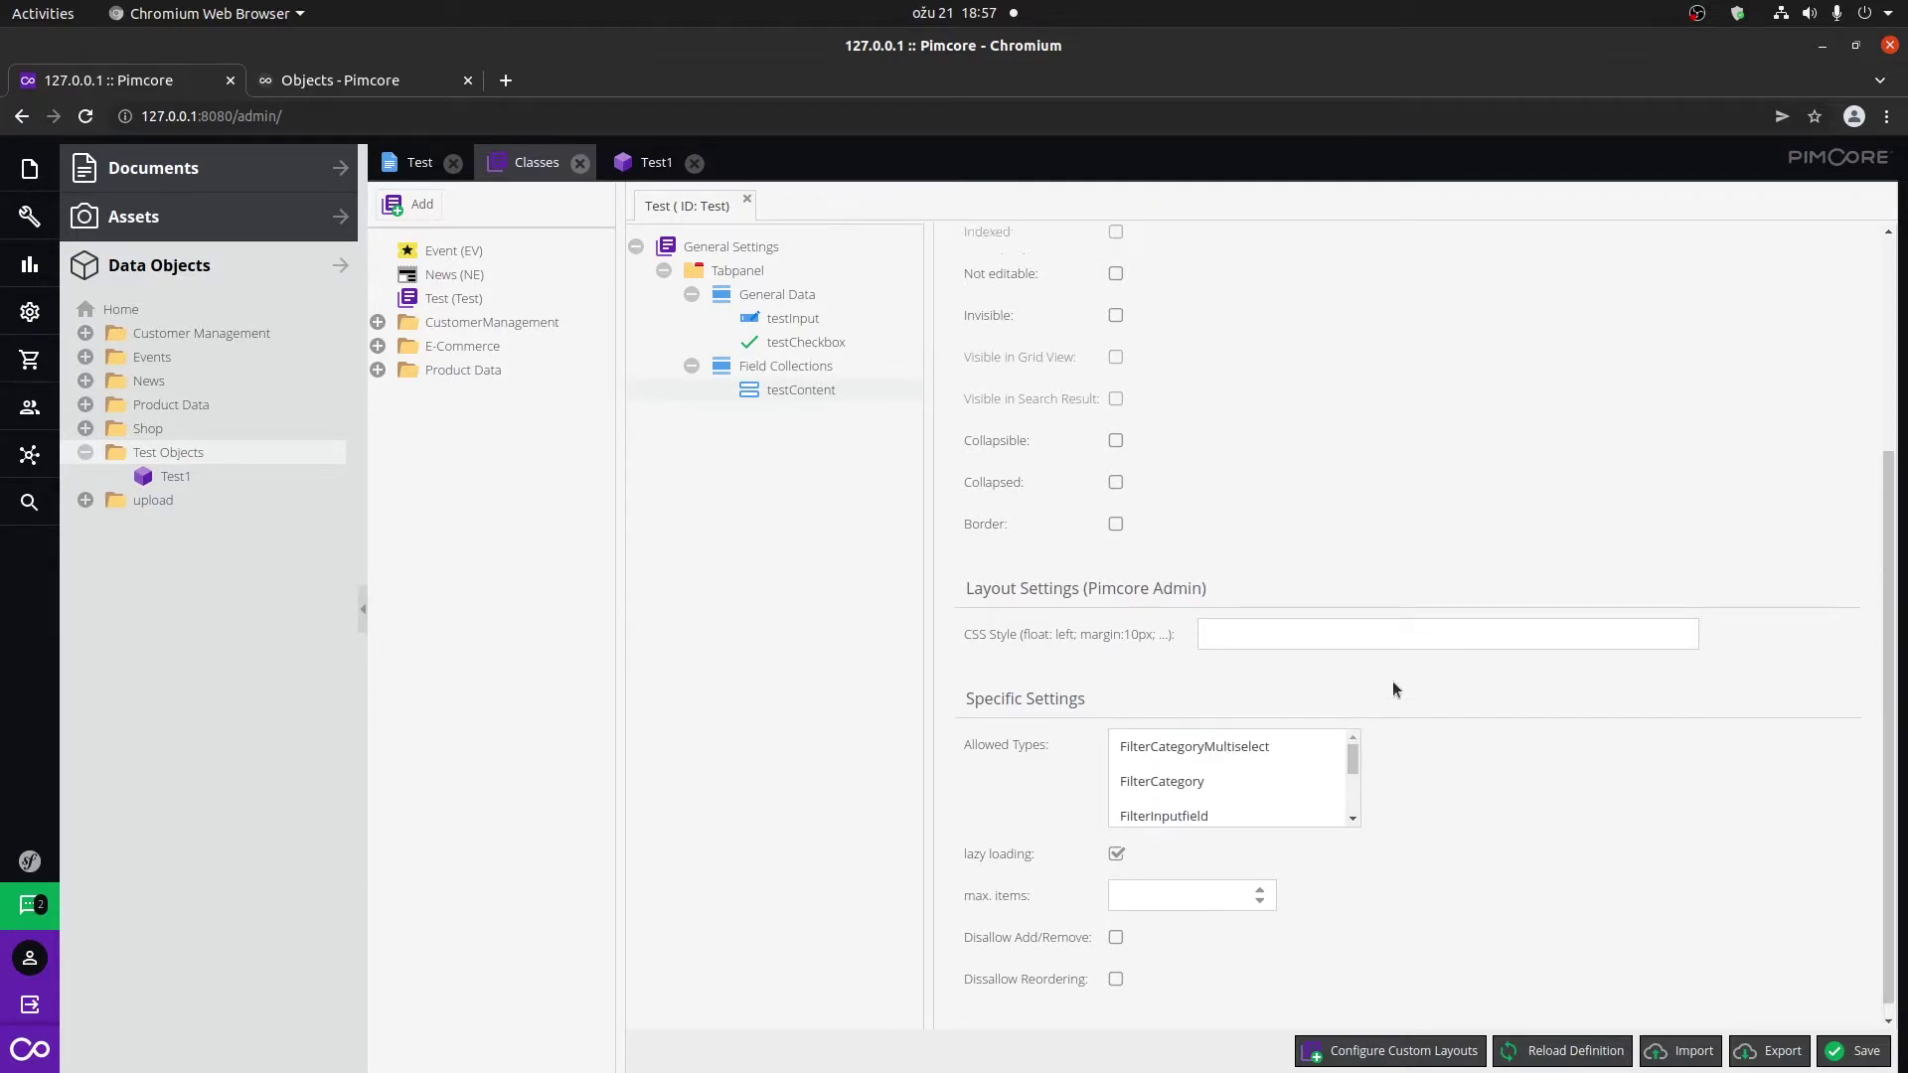
# Save and close the Test class definition and open the Field-Collections definitions.
pyautogui.click(1858, 1052)
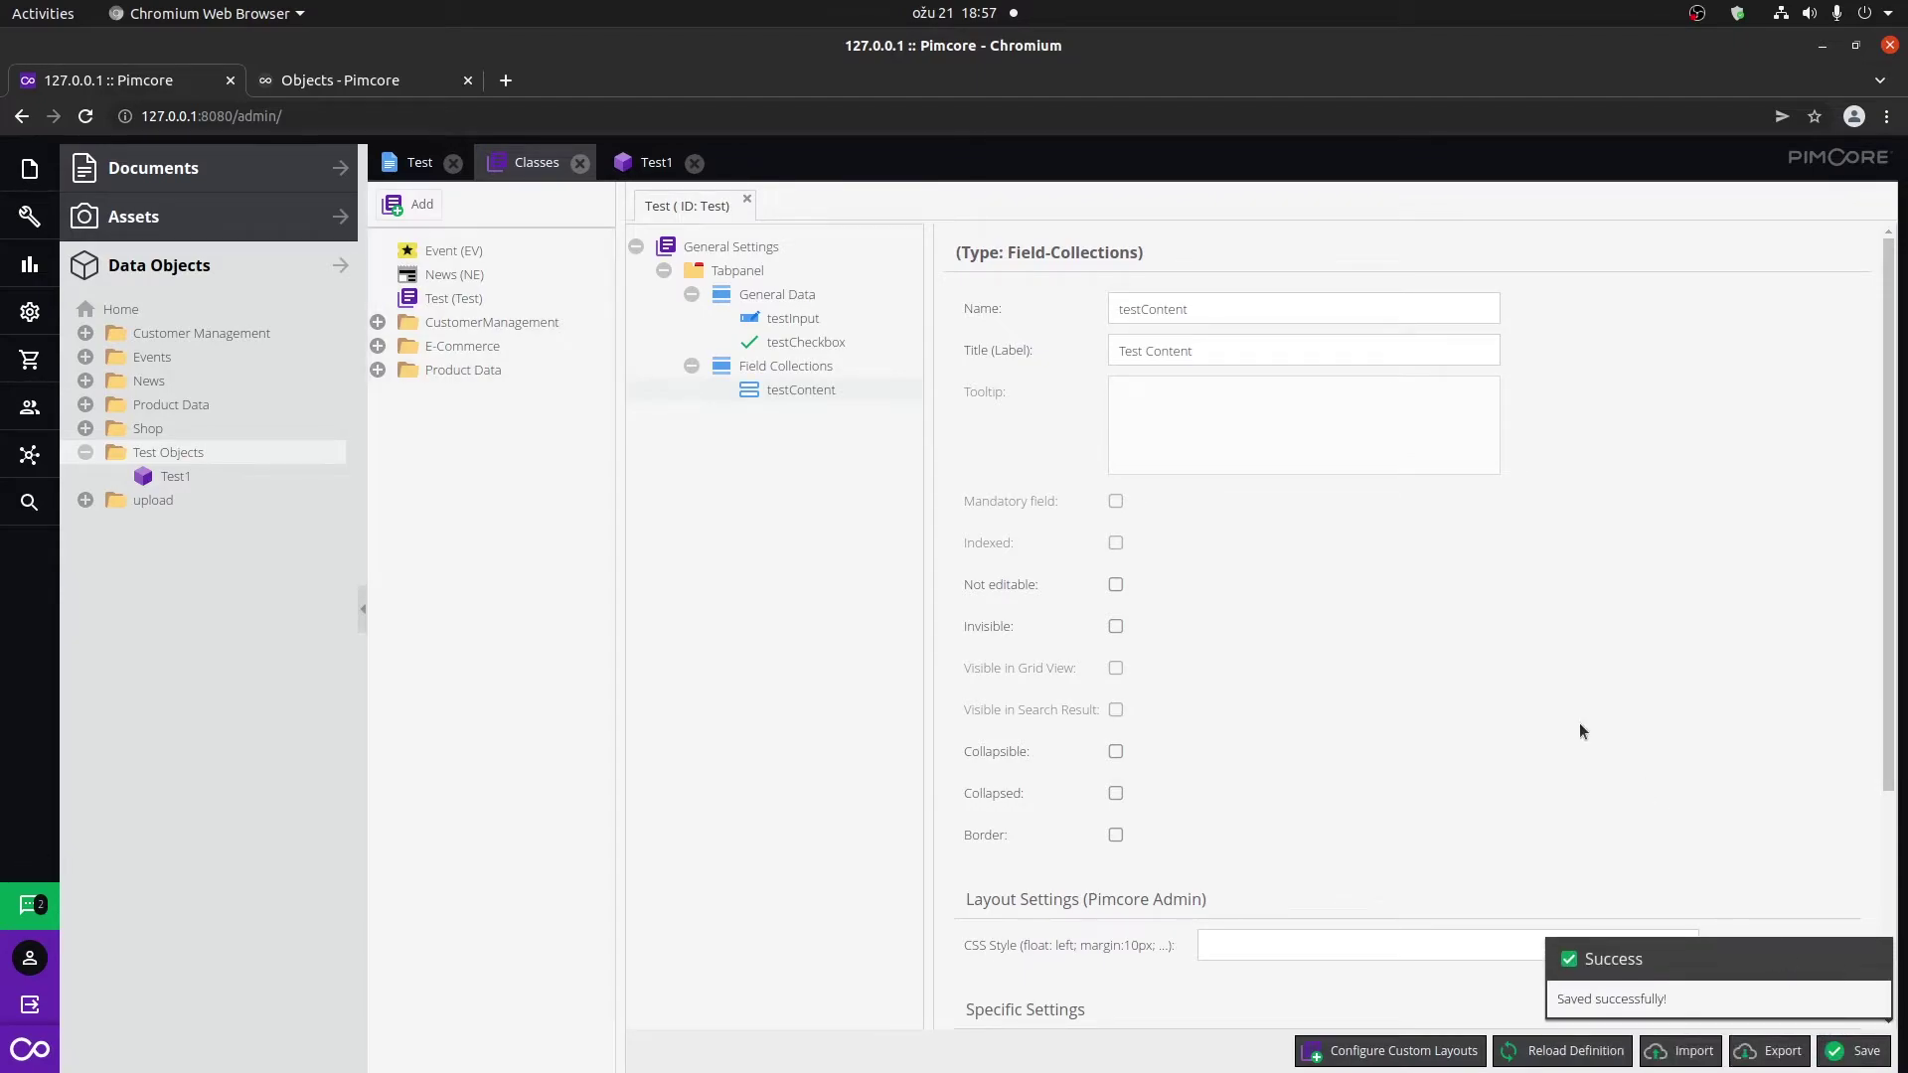
pyautogui.click(749, 203)
pyautogui.click(30, 312)
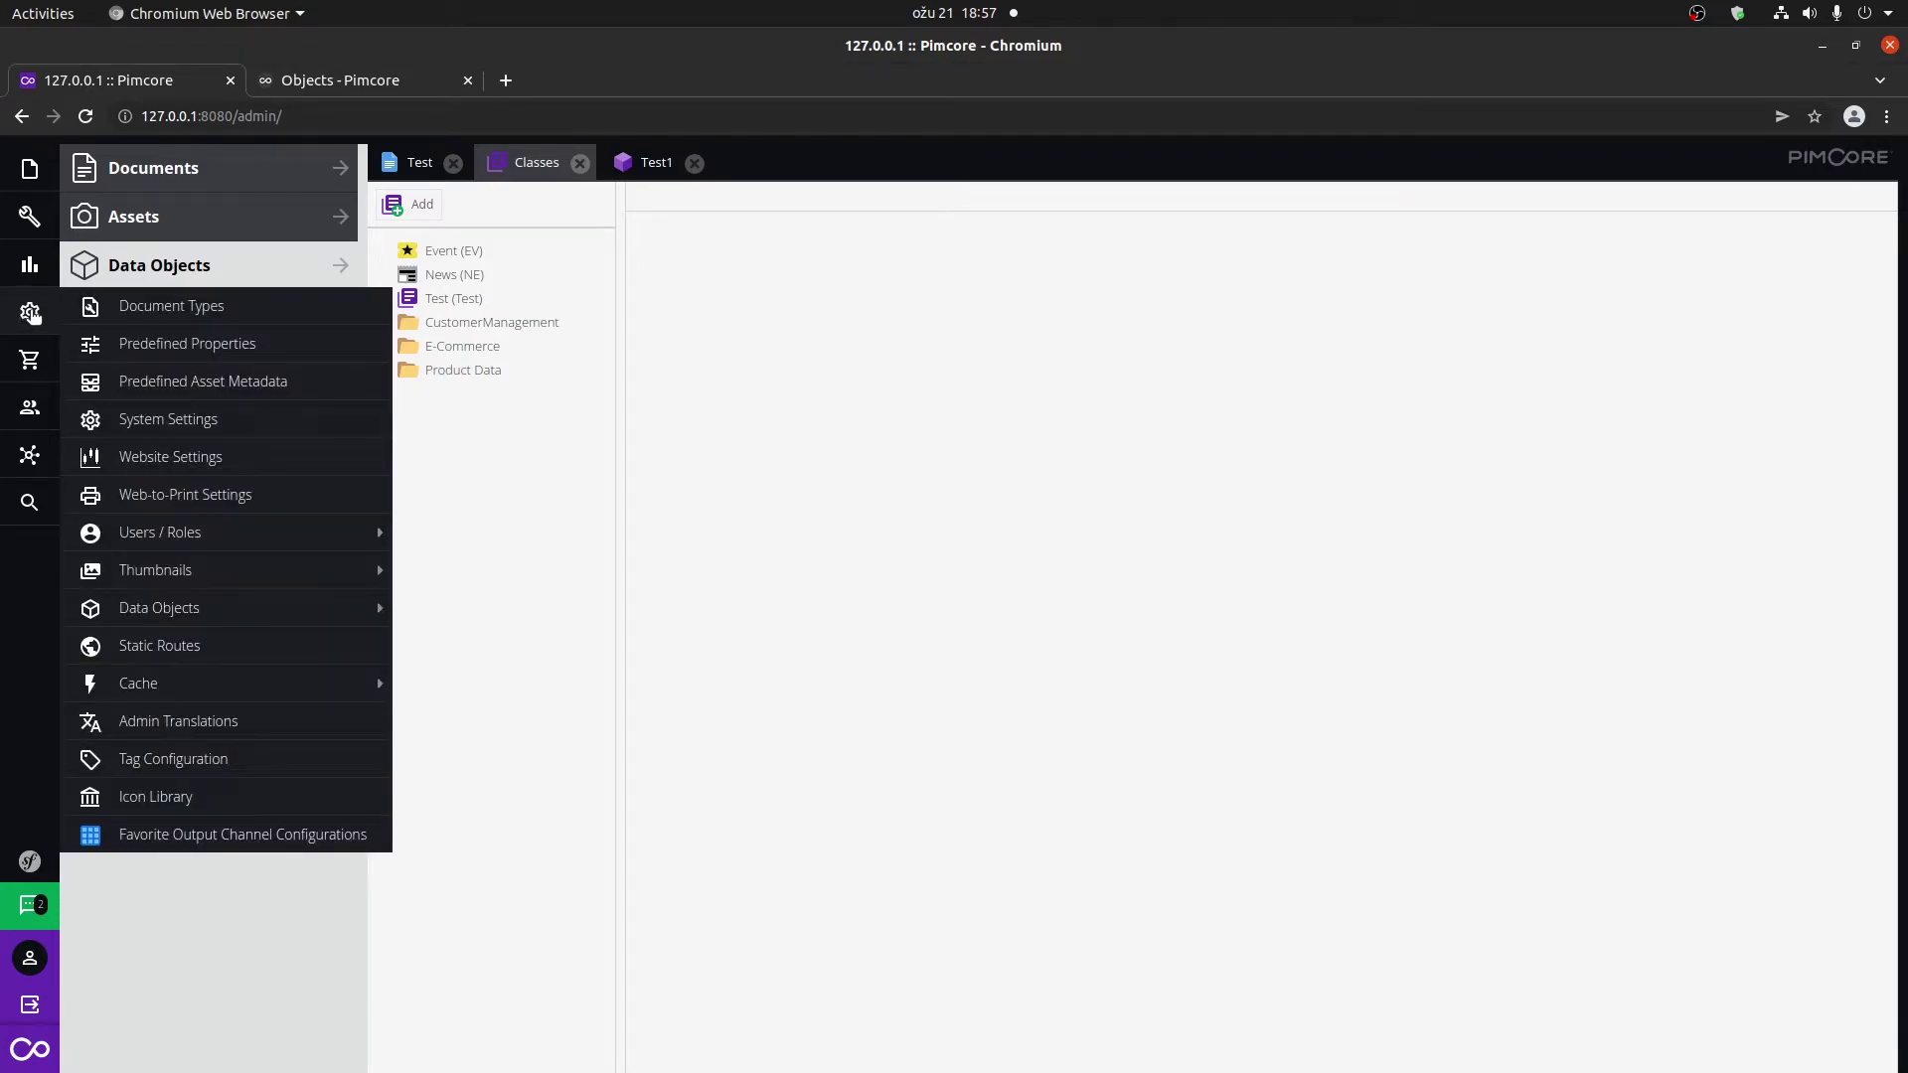
pyautogui.moveTo(294, 606)
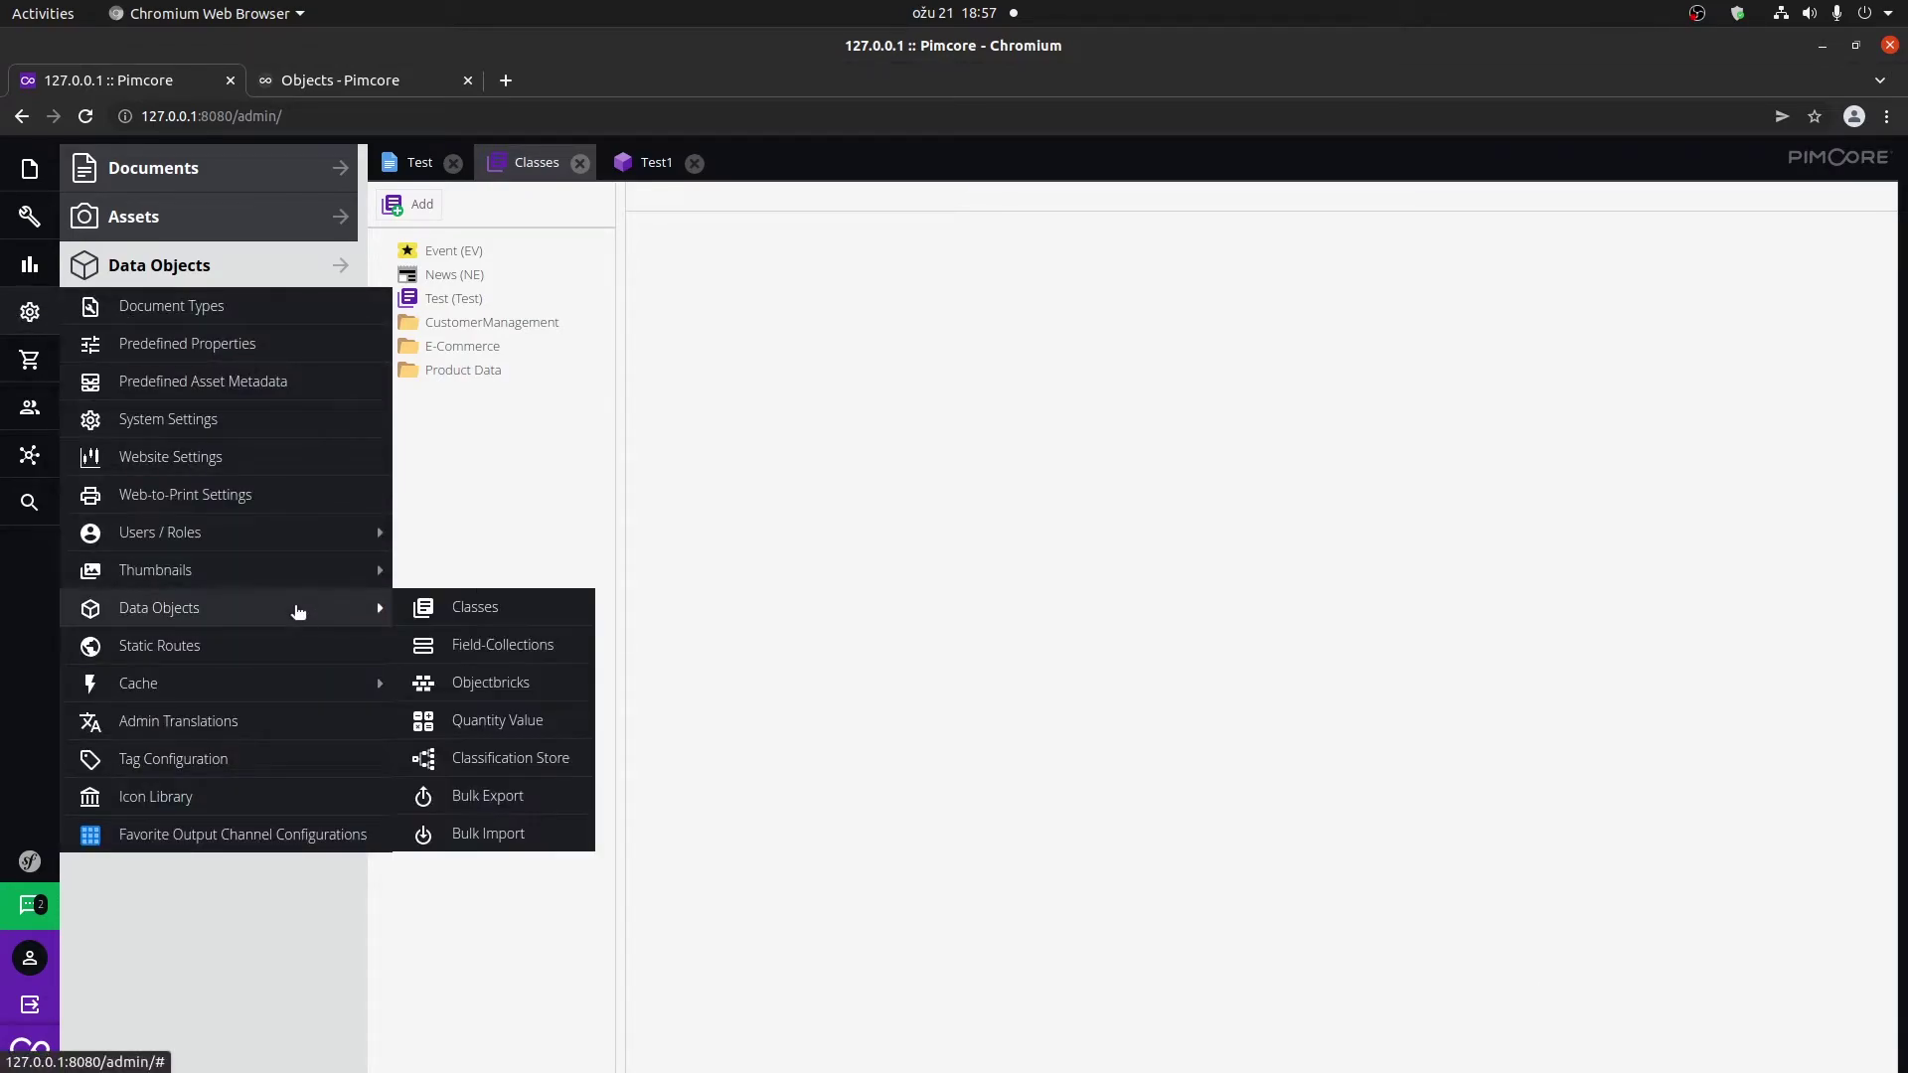
pyautogui.click(569, 647)
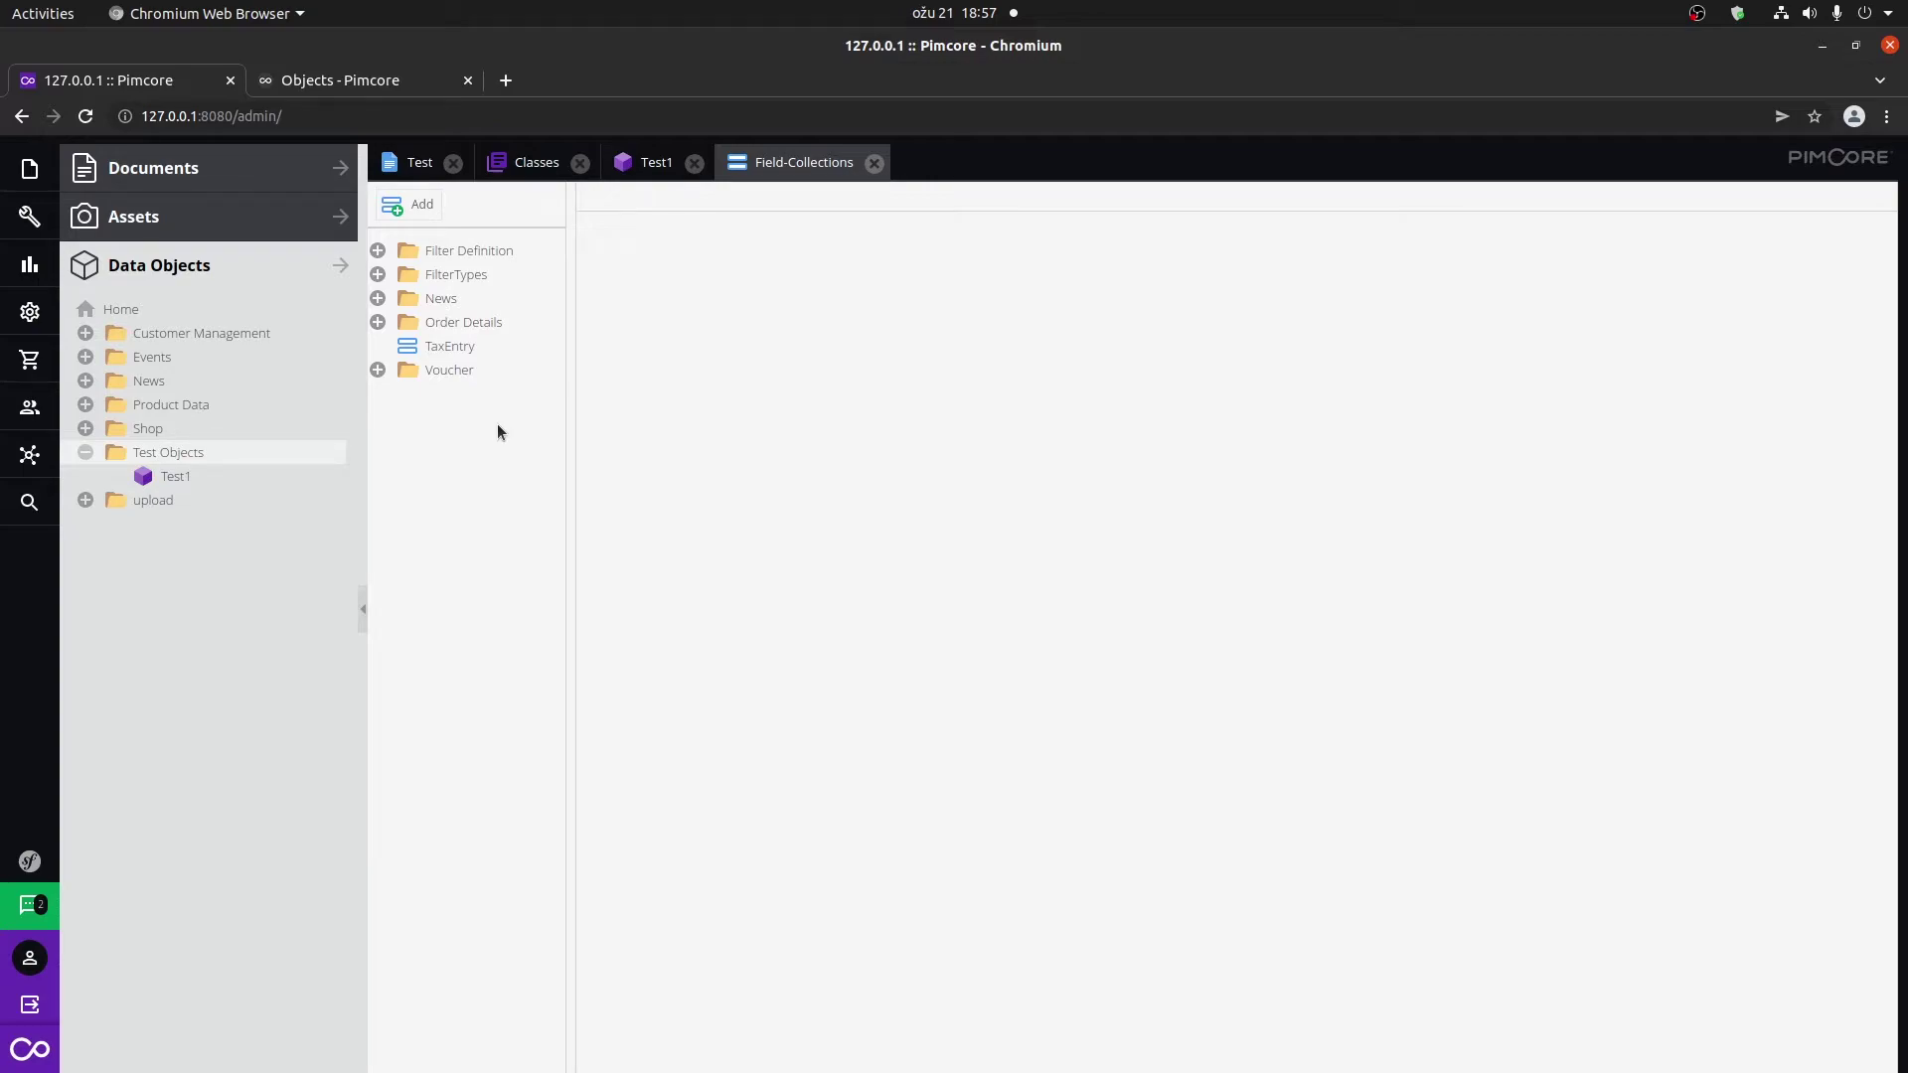
# Add a new field collection named "TestCollection".
pyautogui.click(420, 209)
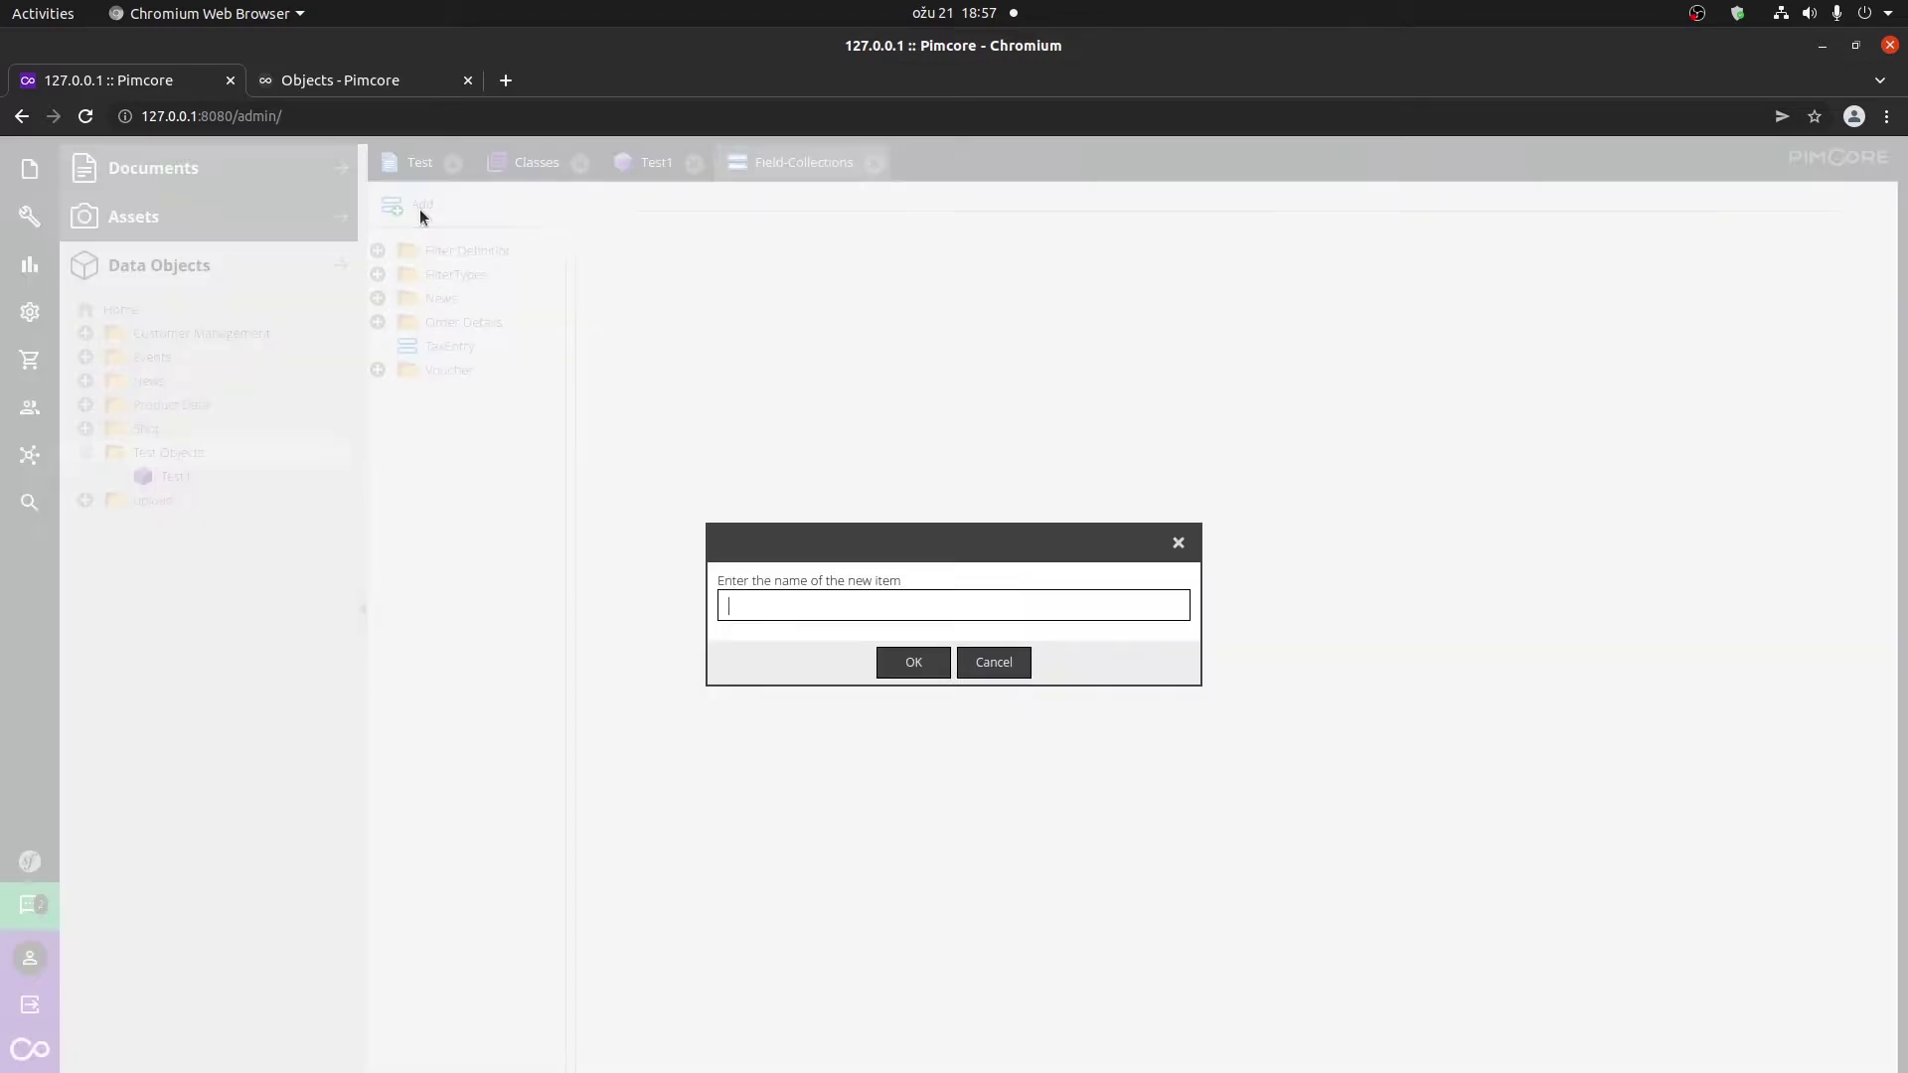
pyautogui.write('testCollection')
pyautogui.press('Delete')
pyautogui.write('T')
pyautogui.press('Return')
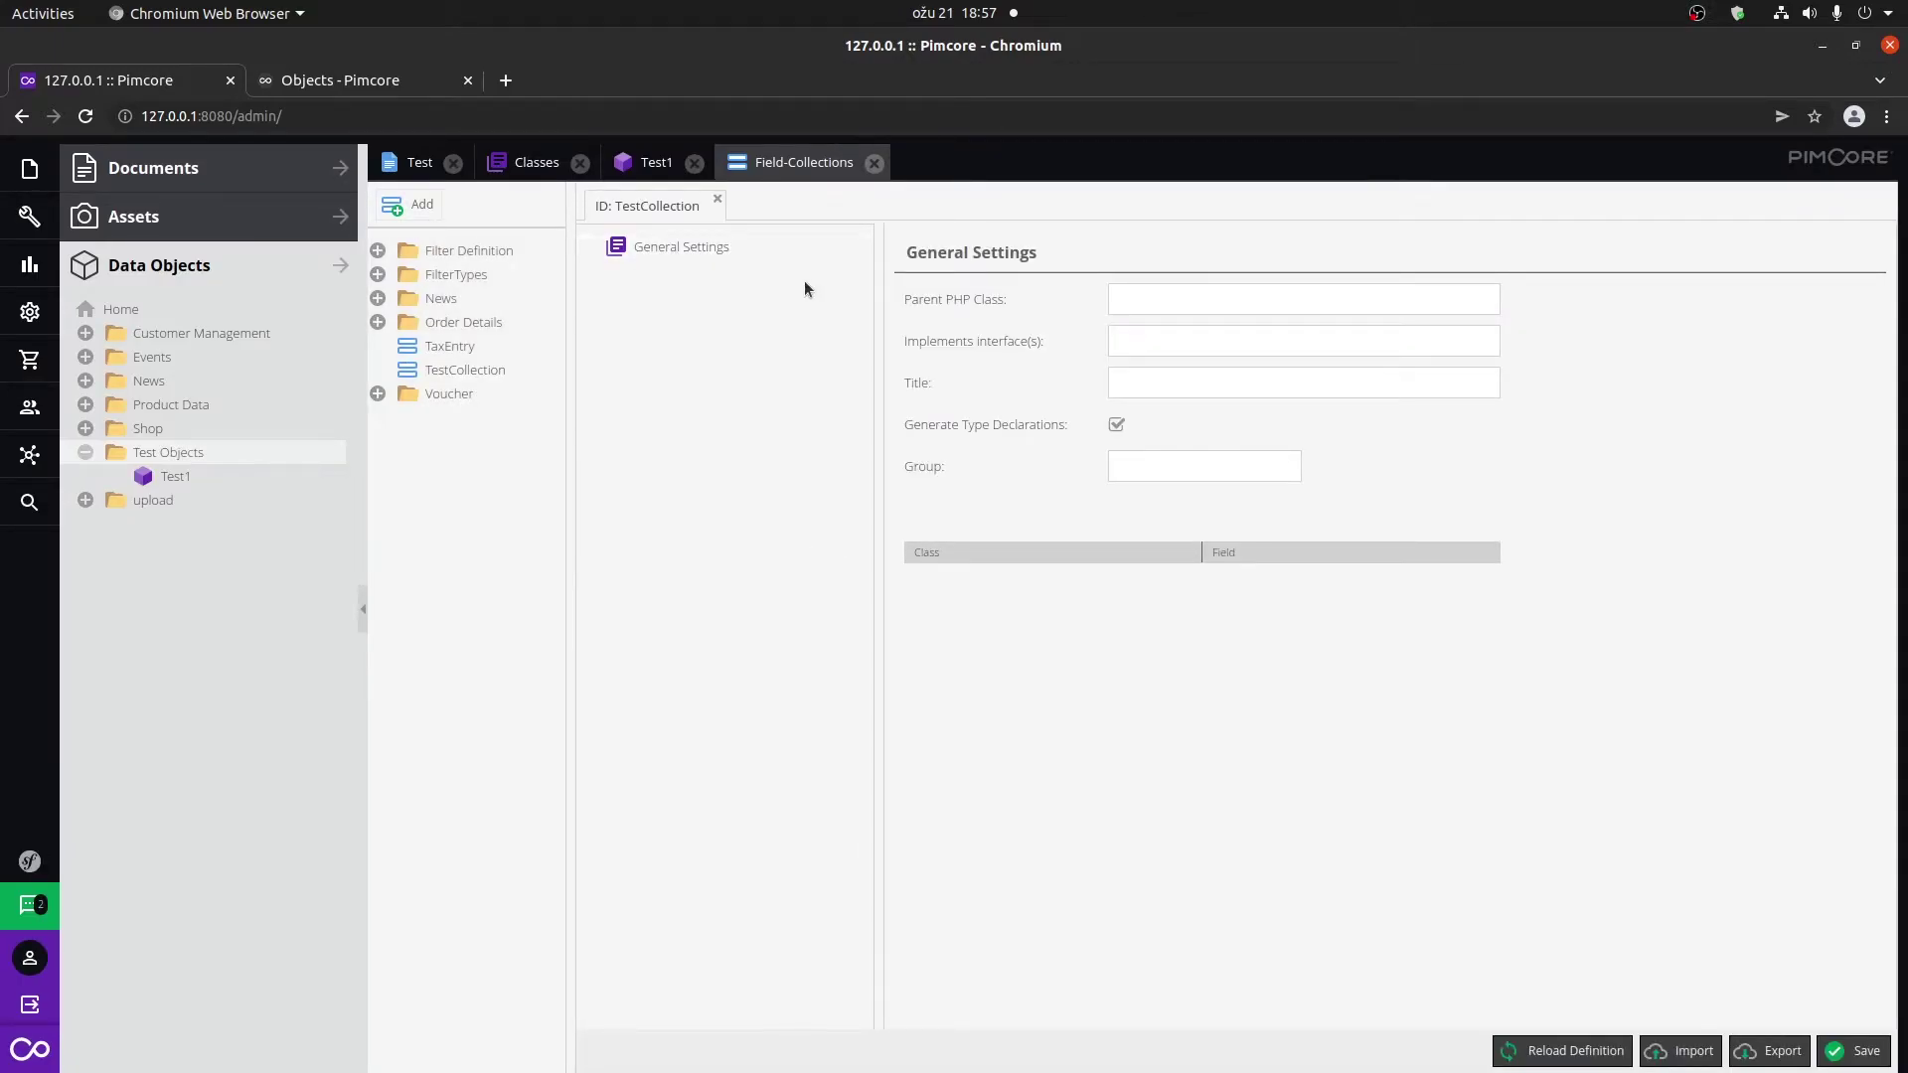
# Add a panel under TestCollection's General Settings with both its name and title set to "Test Data".
pyautogui.rightClick(699, 255)
pyautogui.moveTo(702, 260)
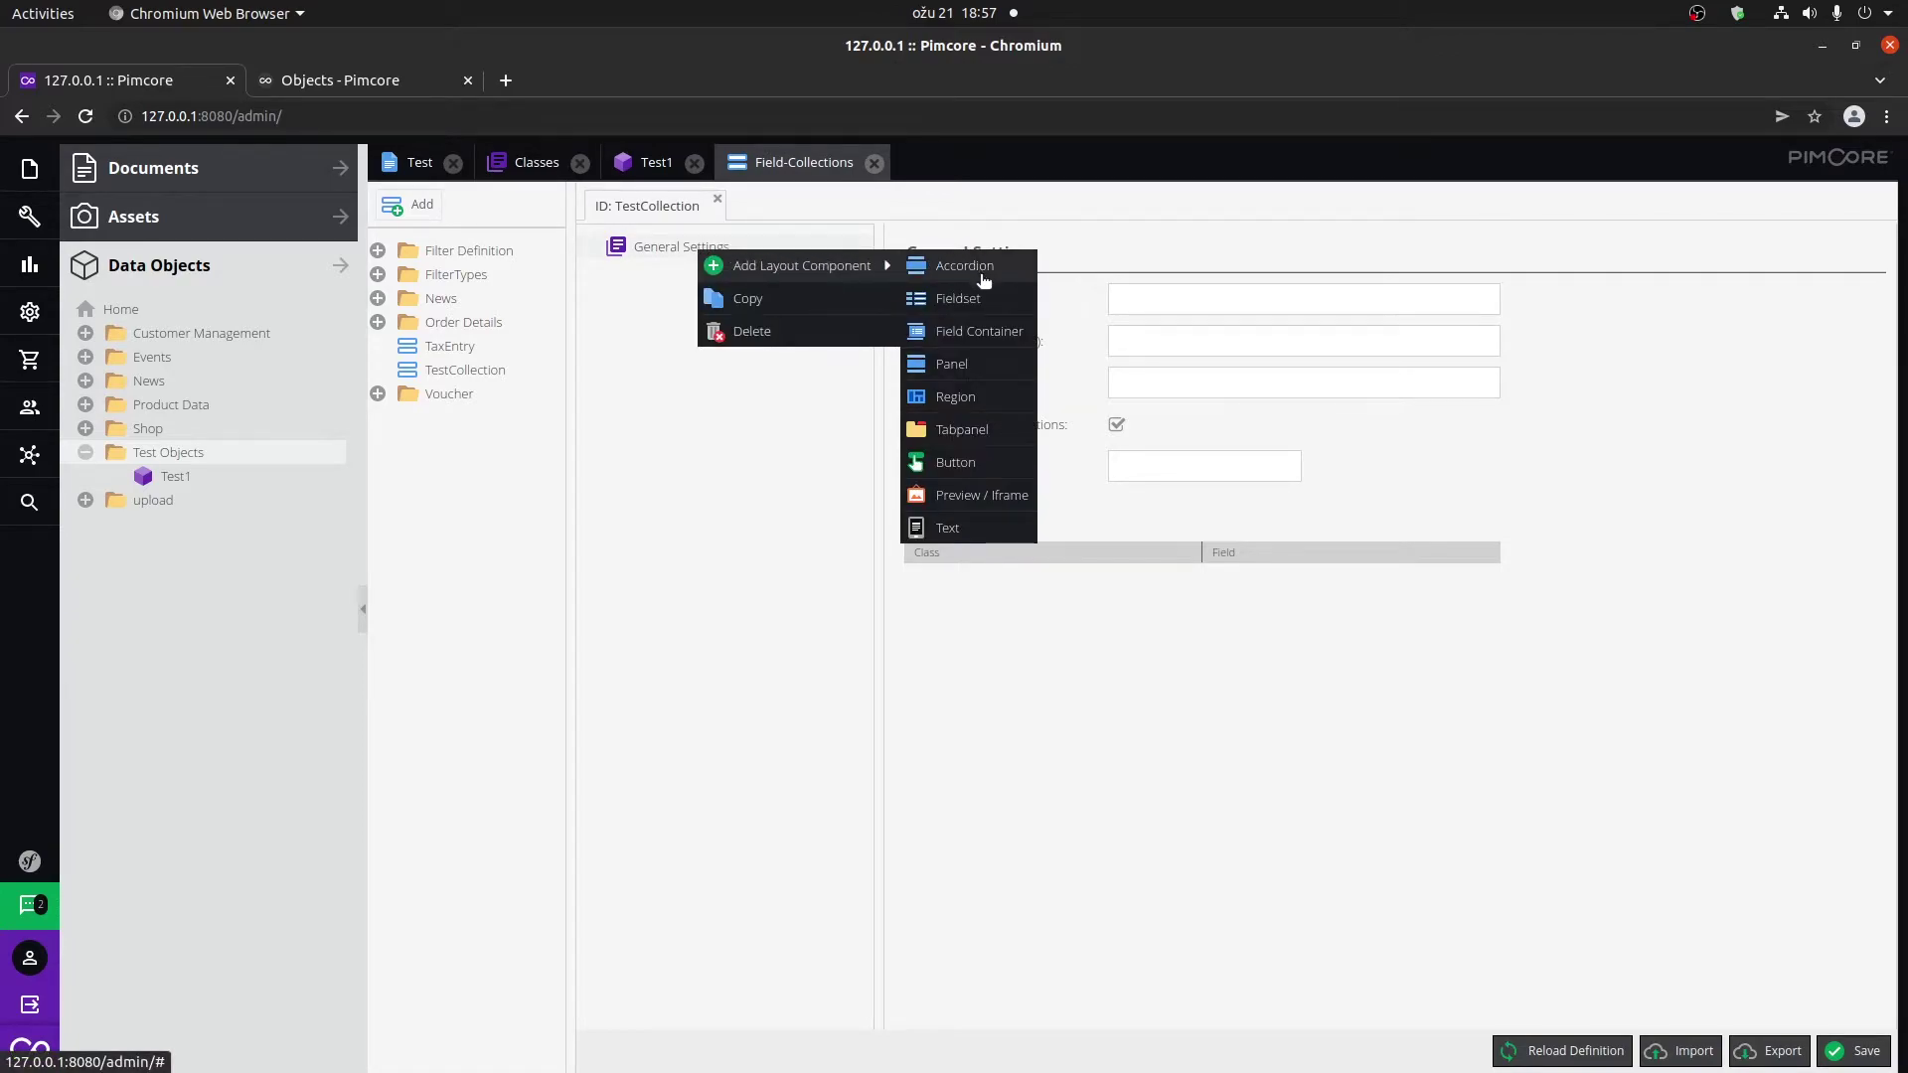
pyautogui.click(982, 367)
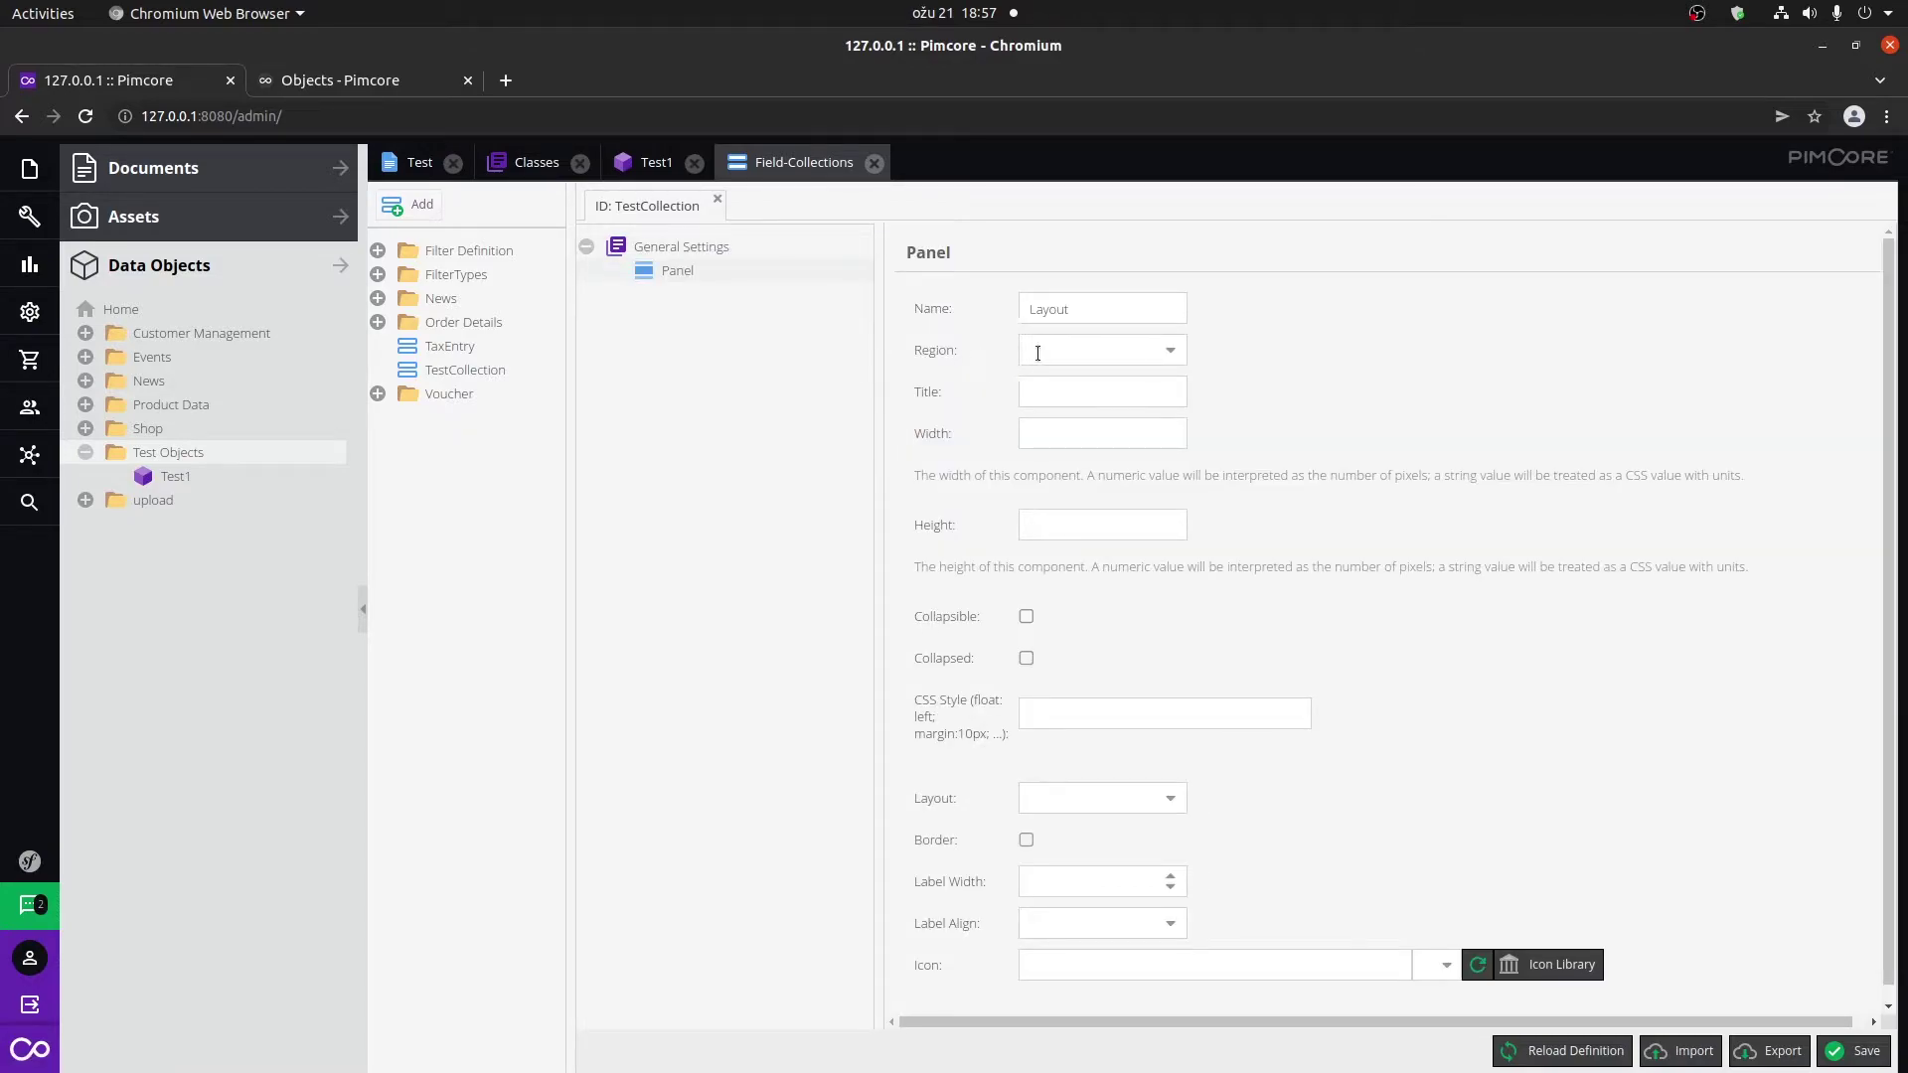
pyautogui.doubleClick(1108, 318)
pyautogui.write('Test Data')
pyautogui.doubleClick(1108, 318)
pyautogui.hotkey('ctrl', 'a')
pyautogui.hotkey('ctrl', 'c')
pyautogui.click(1133, 395)
pyautogui.hotkey('ctrl', 'v')
pyautogui.click(1202, 472)
# Add a Select data component named "testSelect" to the Test Data panel.
pyautogui.rightClick(692, 272)
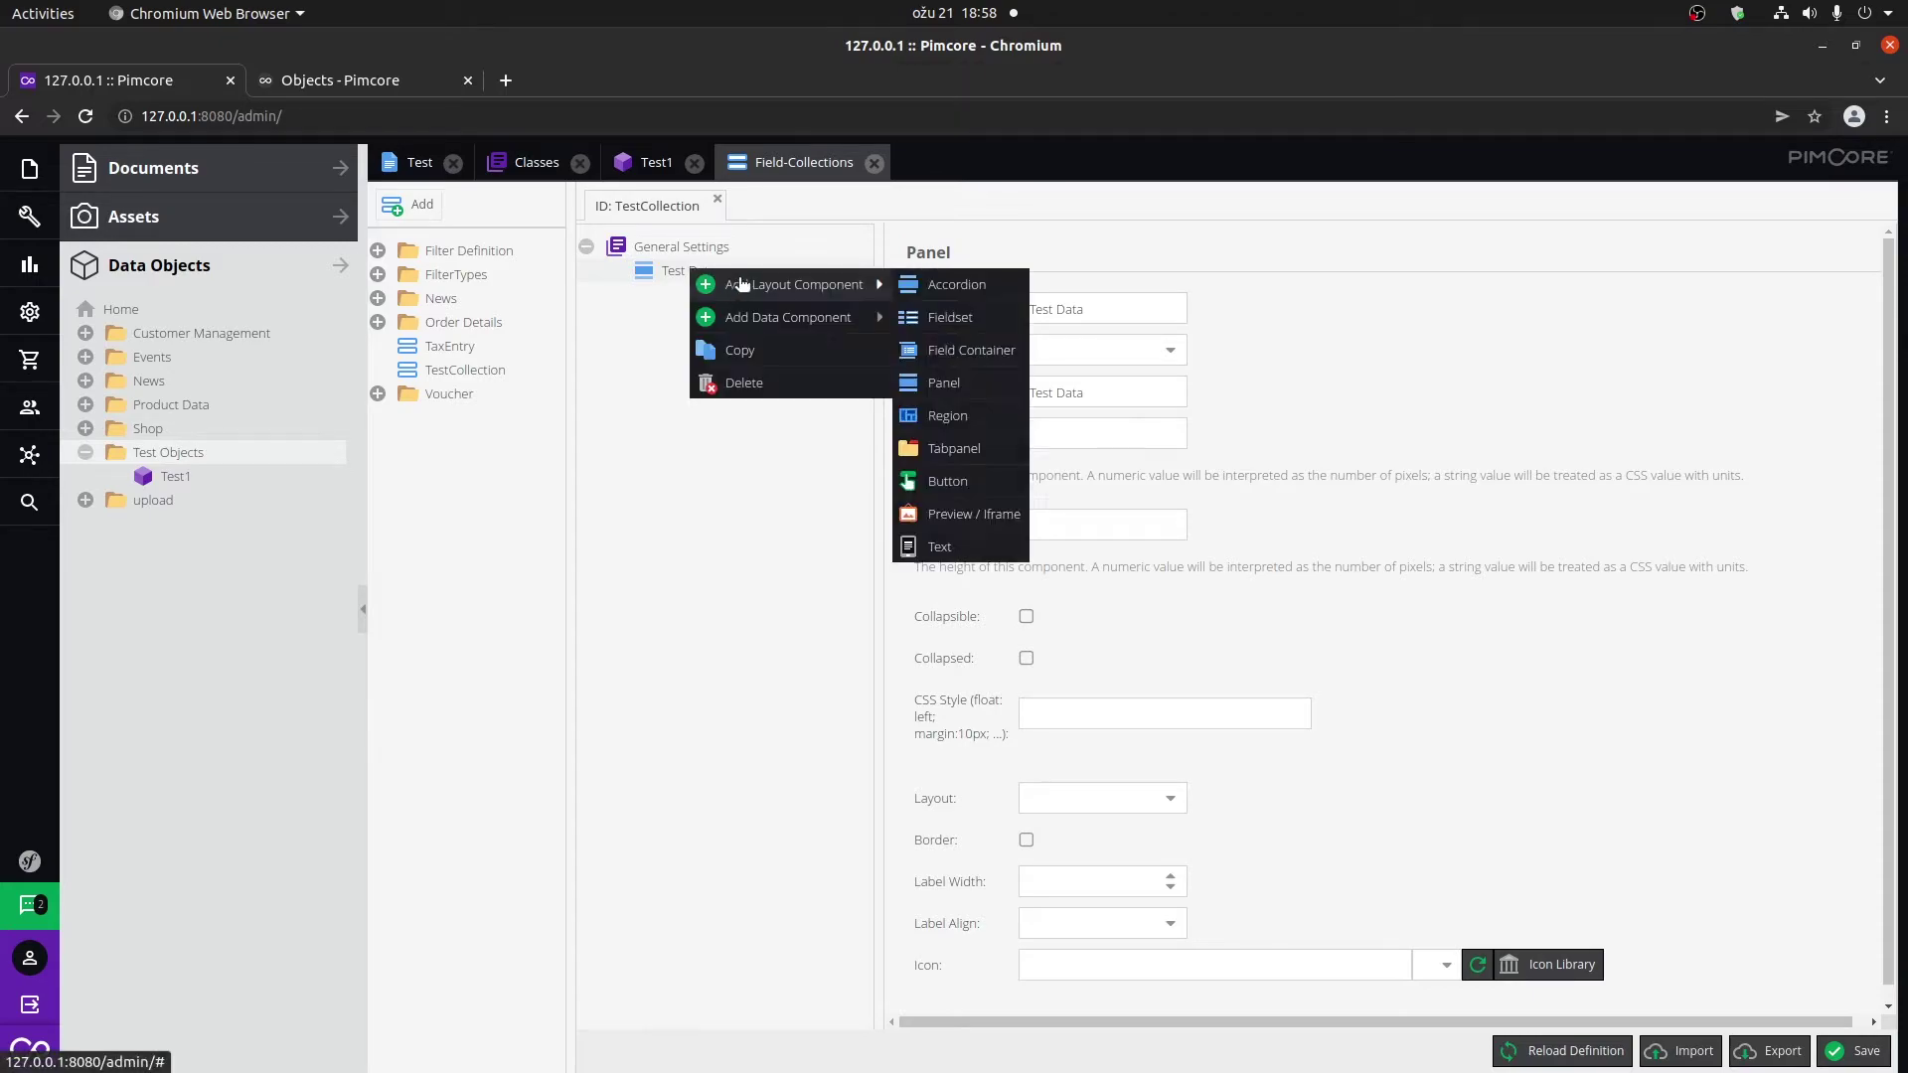
pyautogui.moveTo(810, 320)
pyautogui.moveTo(982, 336)
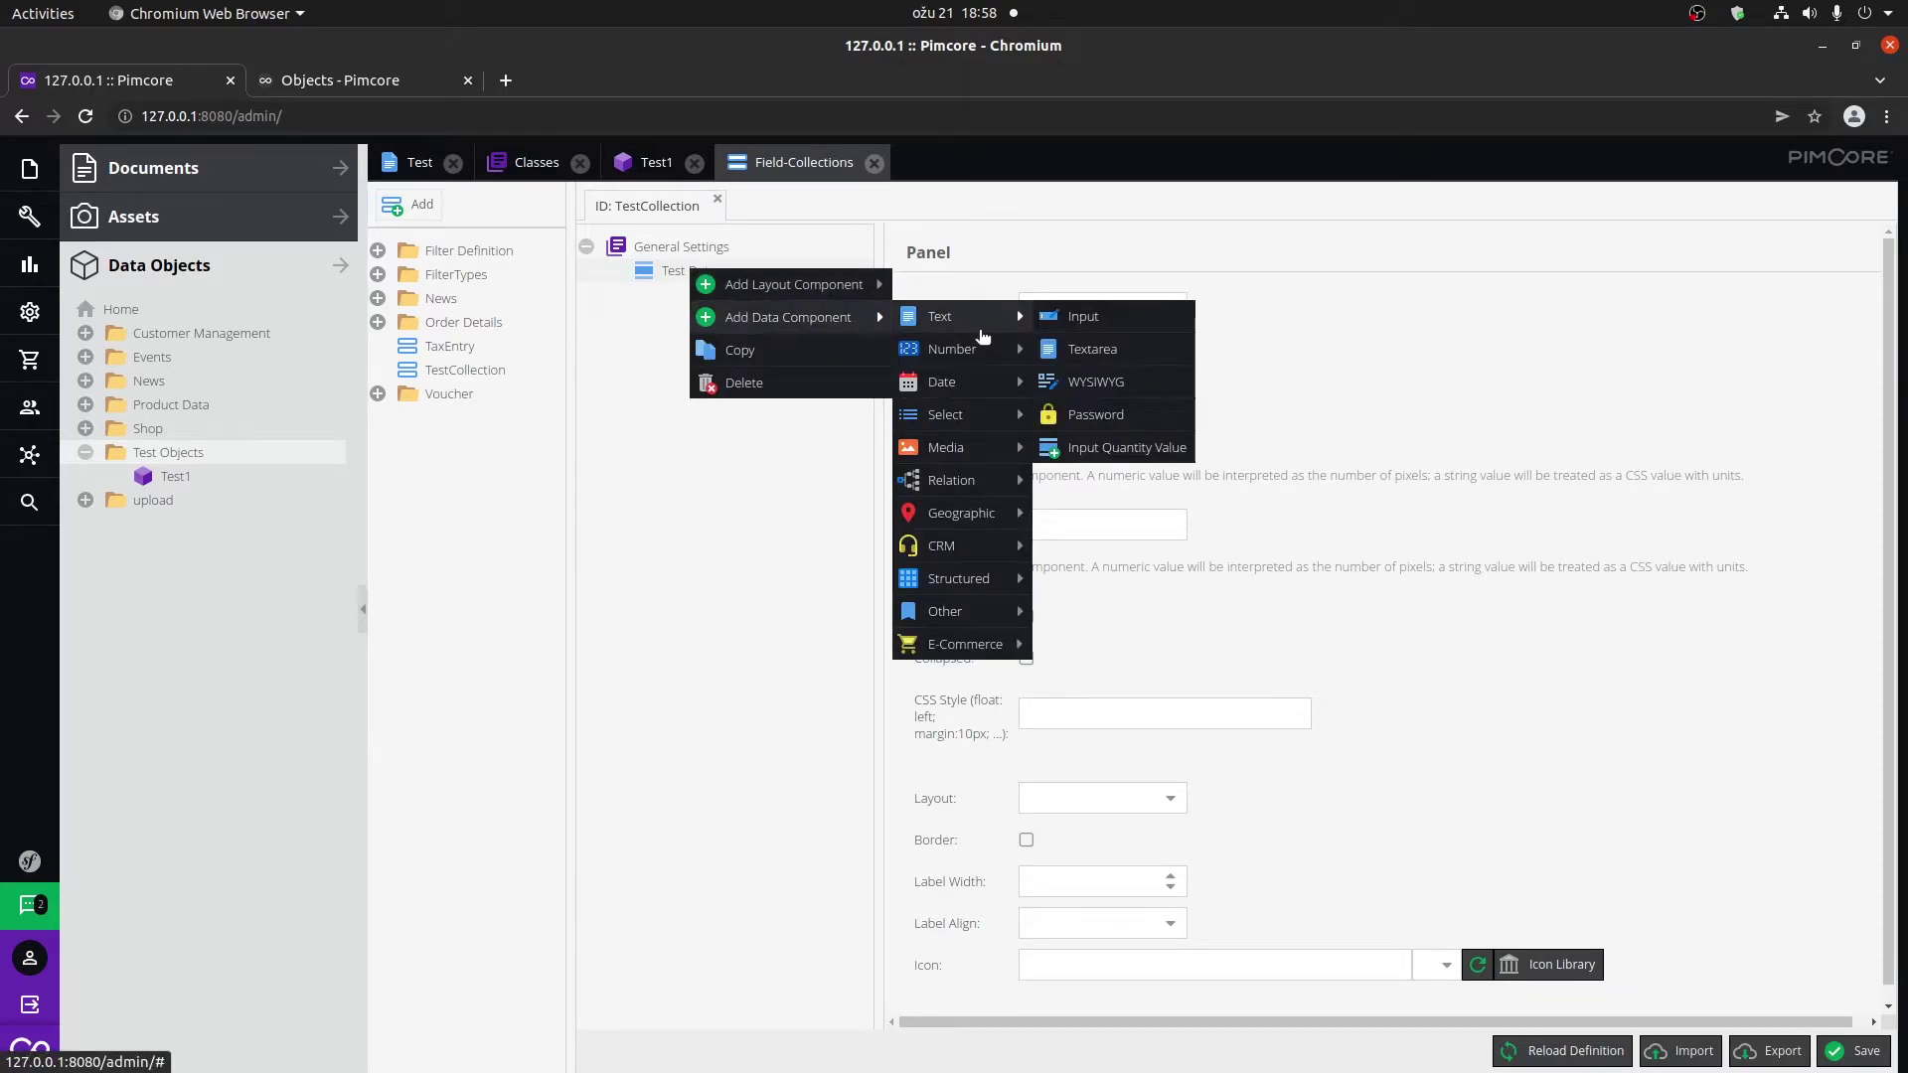
pyautogui.moveTo(989, 417)
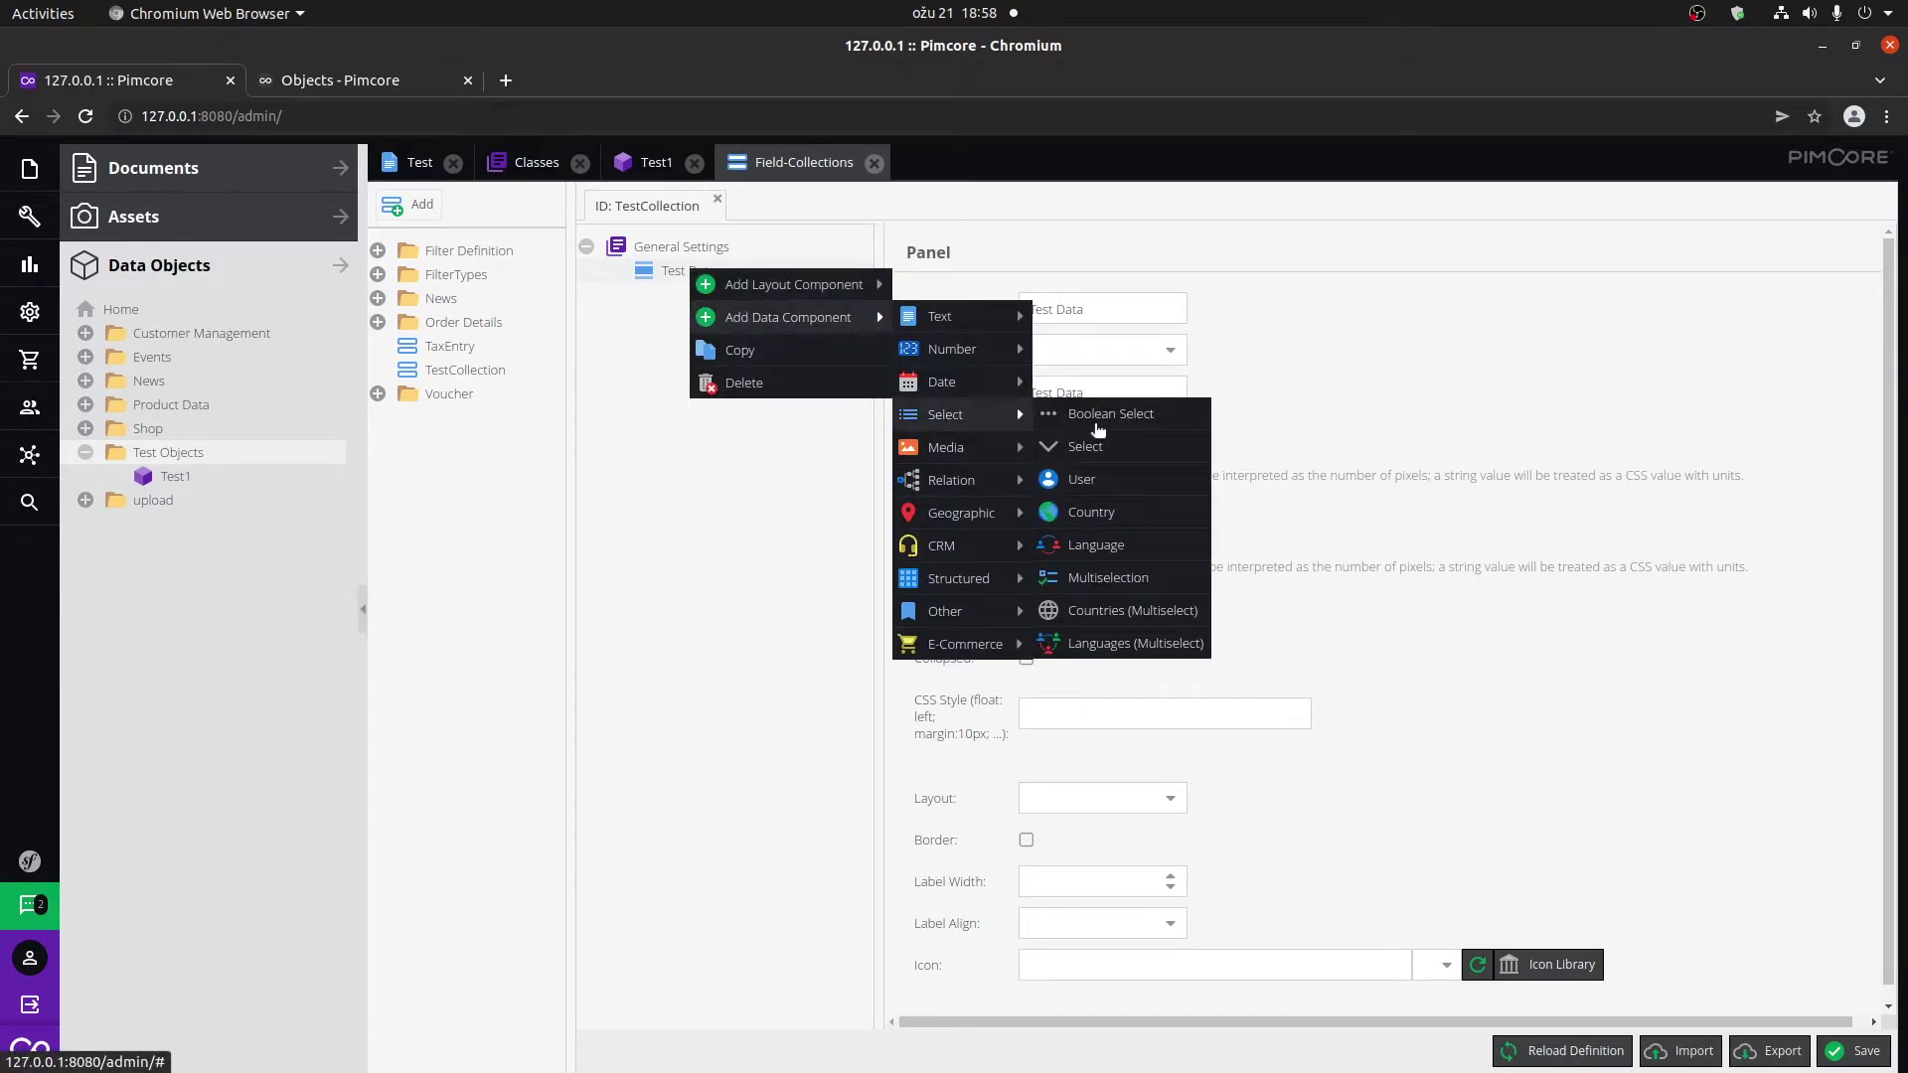
pyautogui.click(1152, 452)
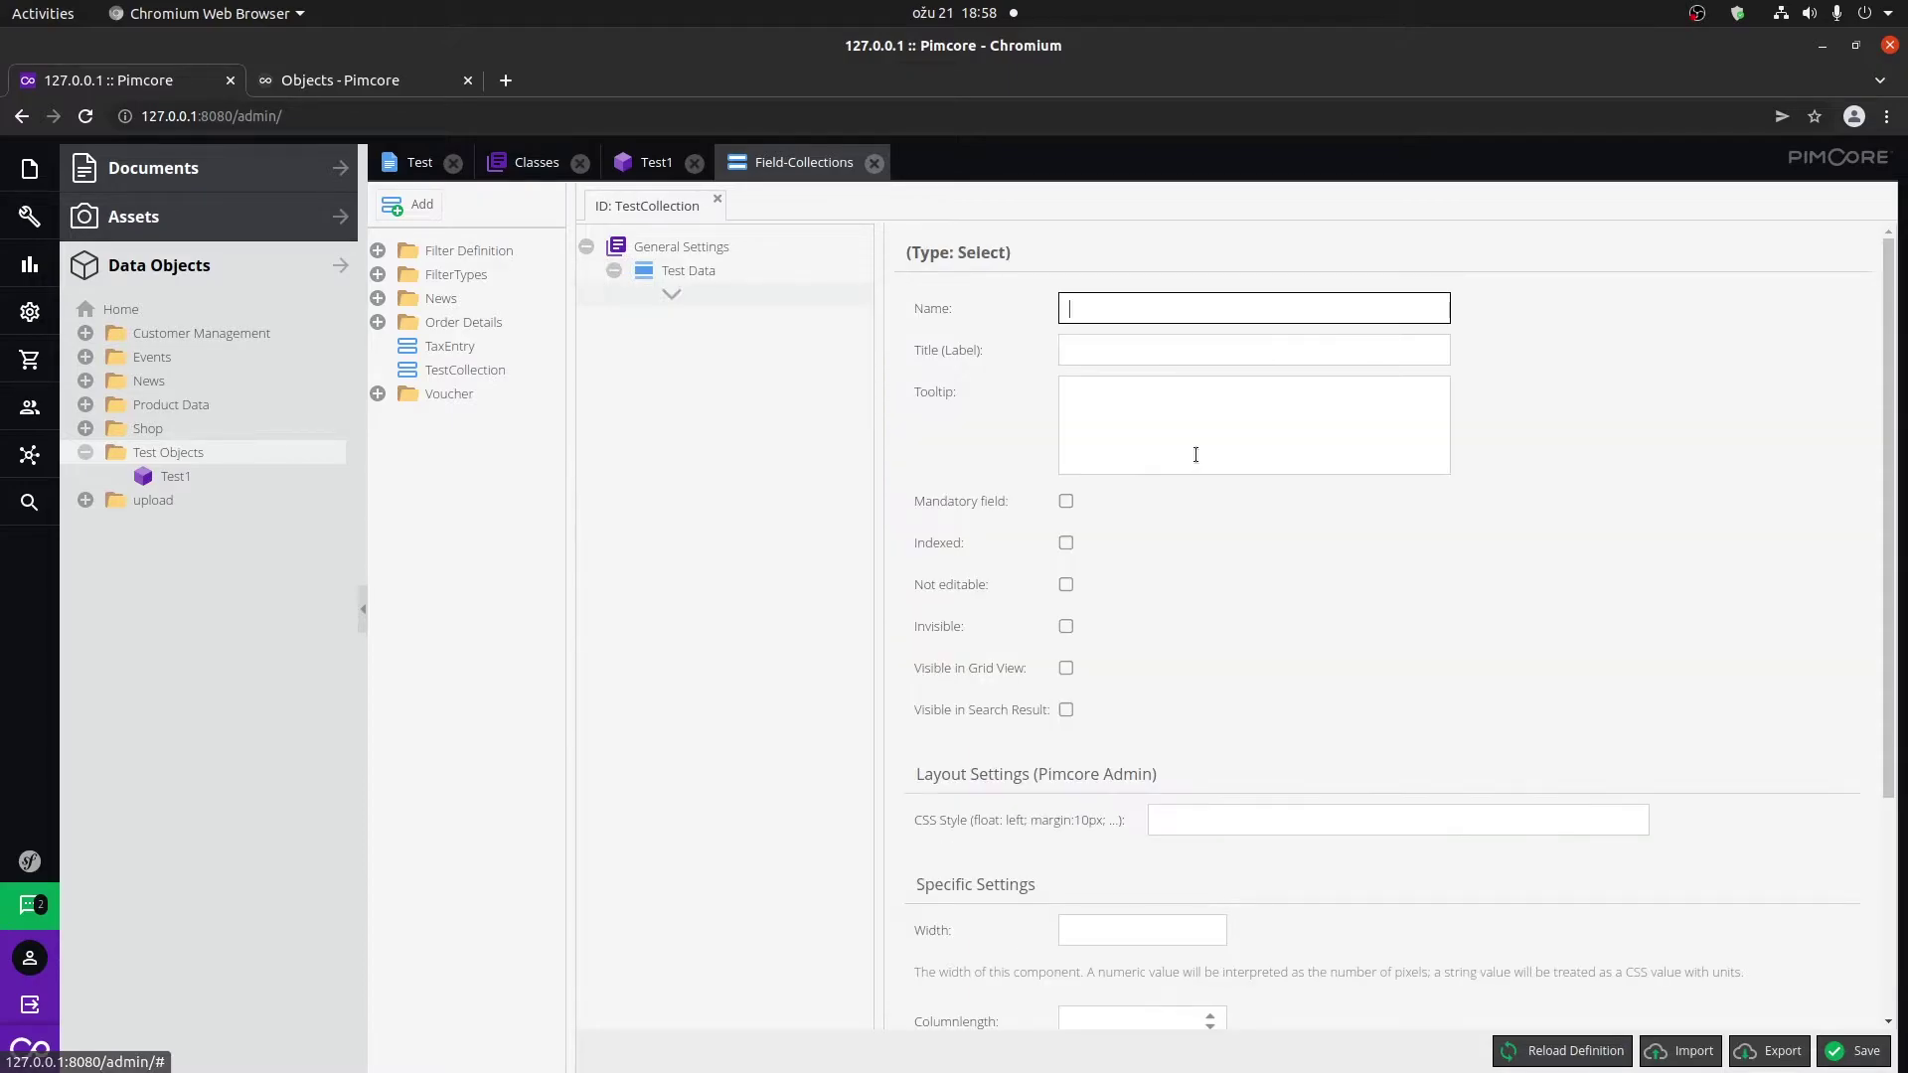
pyautogui.write('test')
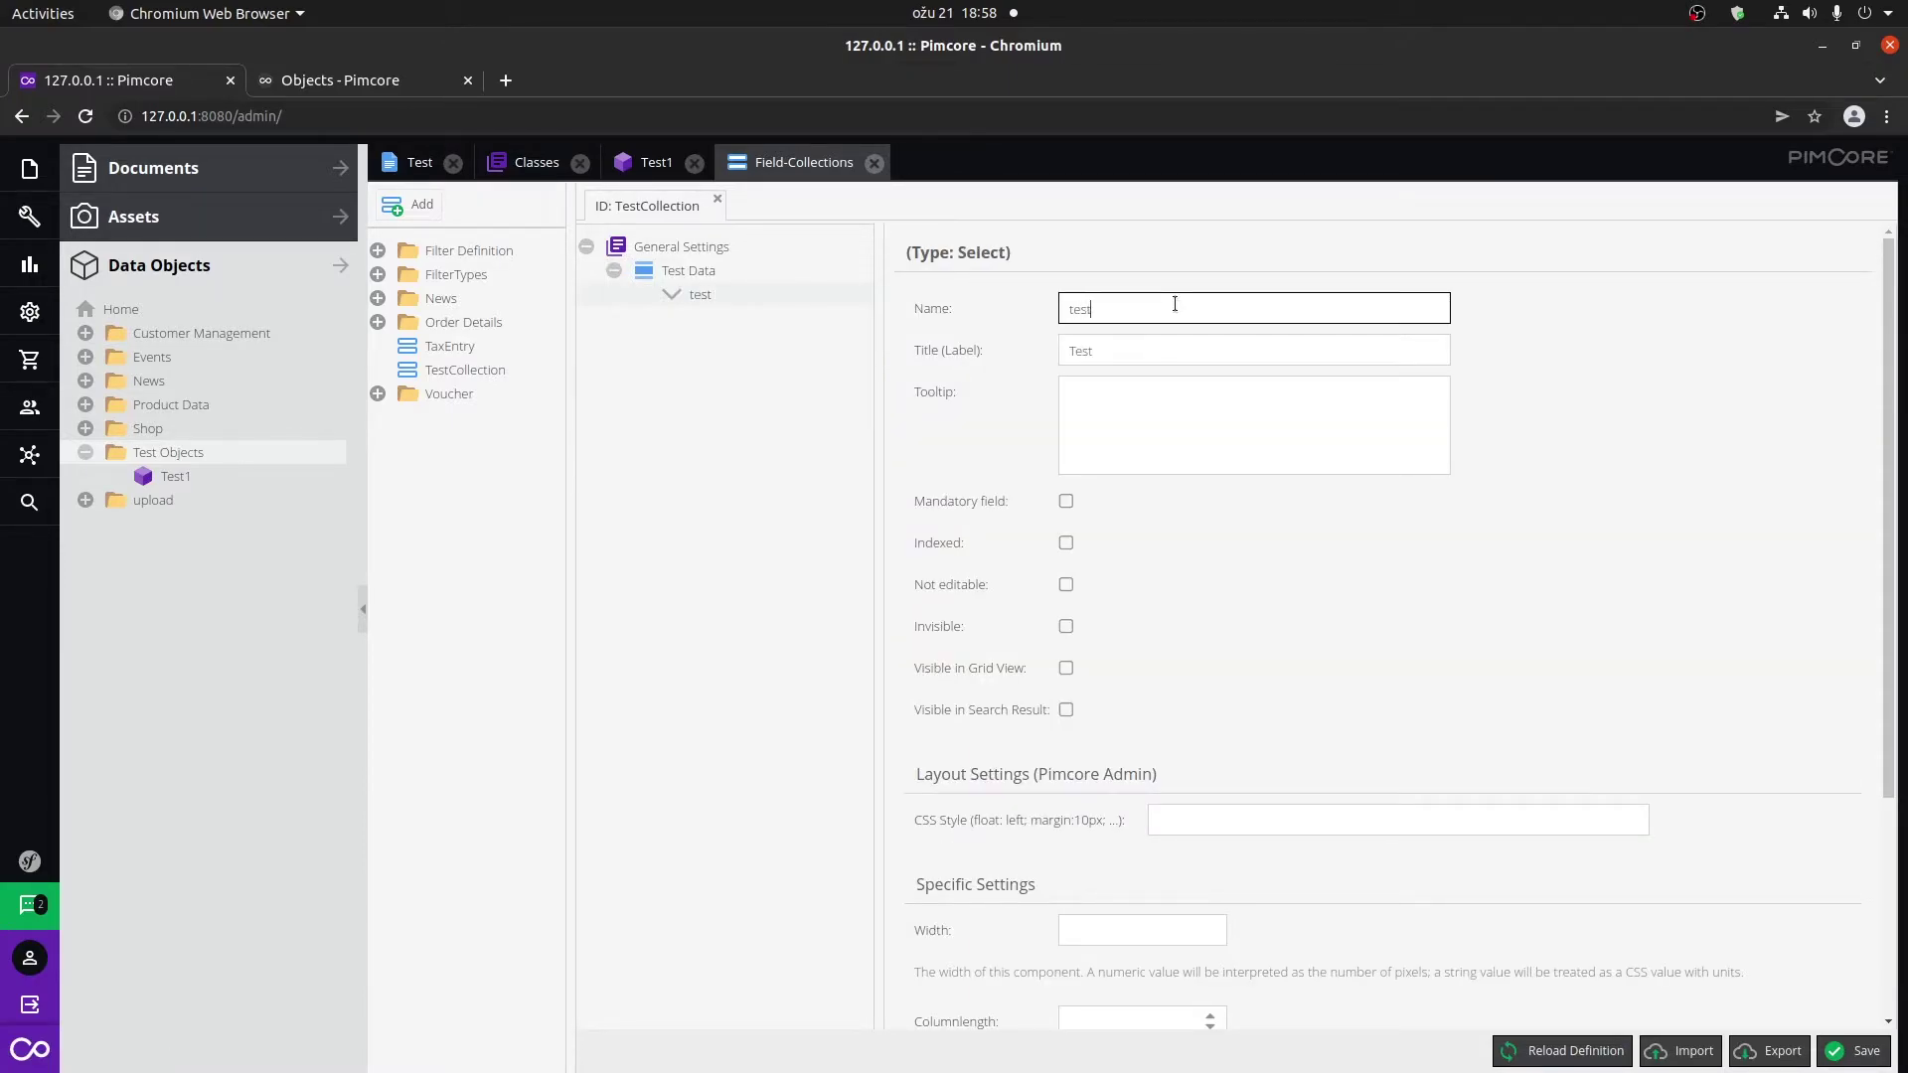
pyautogui.write('Select')
# Add two selection options to testSelect with the display names "Test1" and "Test2".
pyautogui.scroll(-5, 1237, 385)
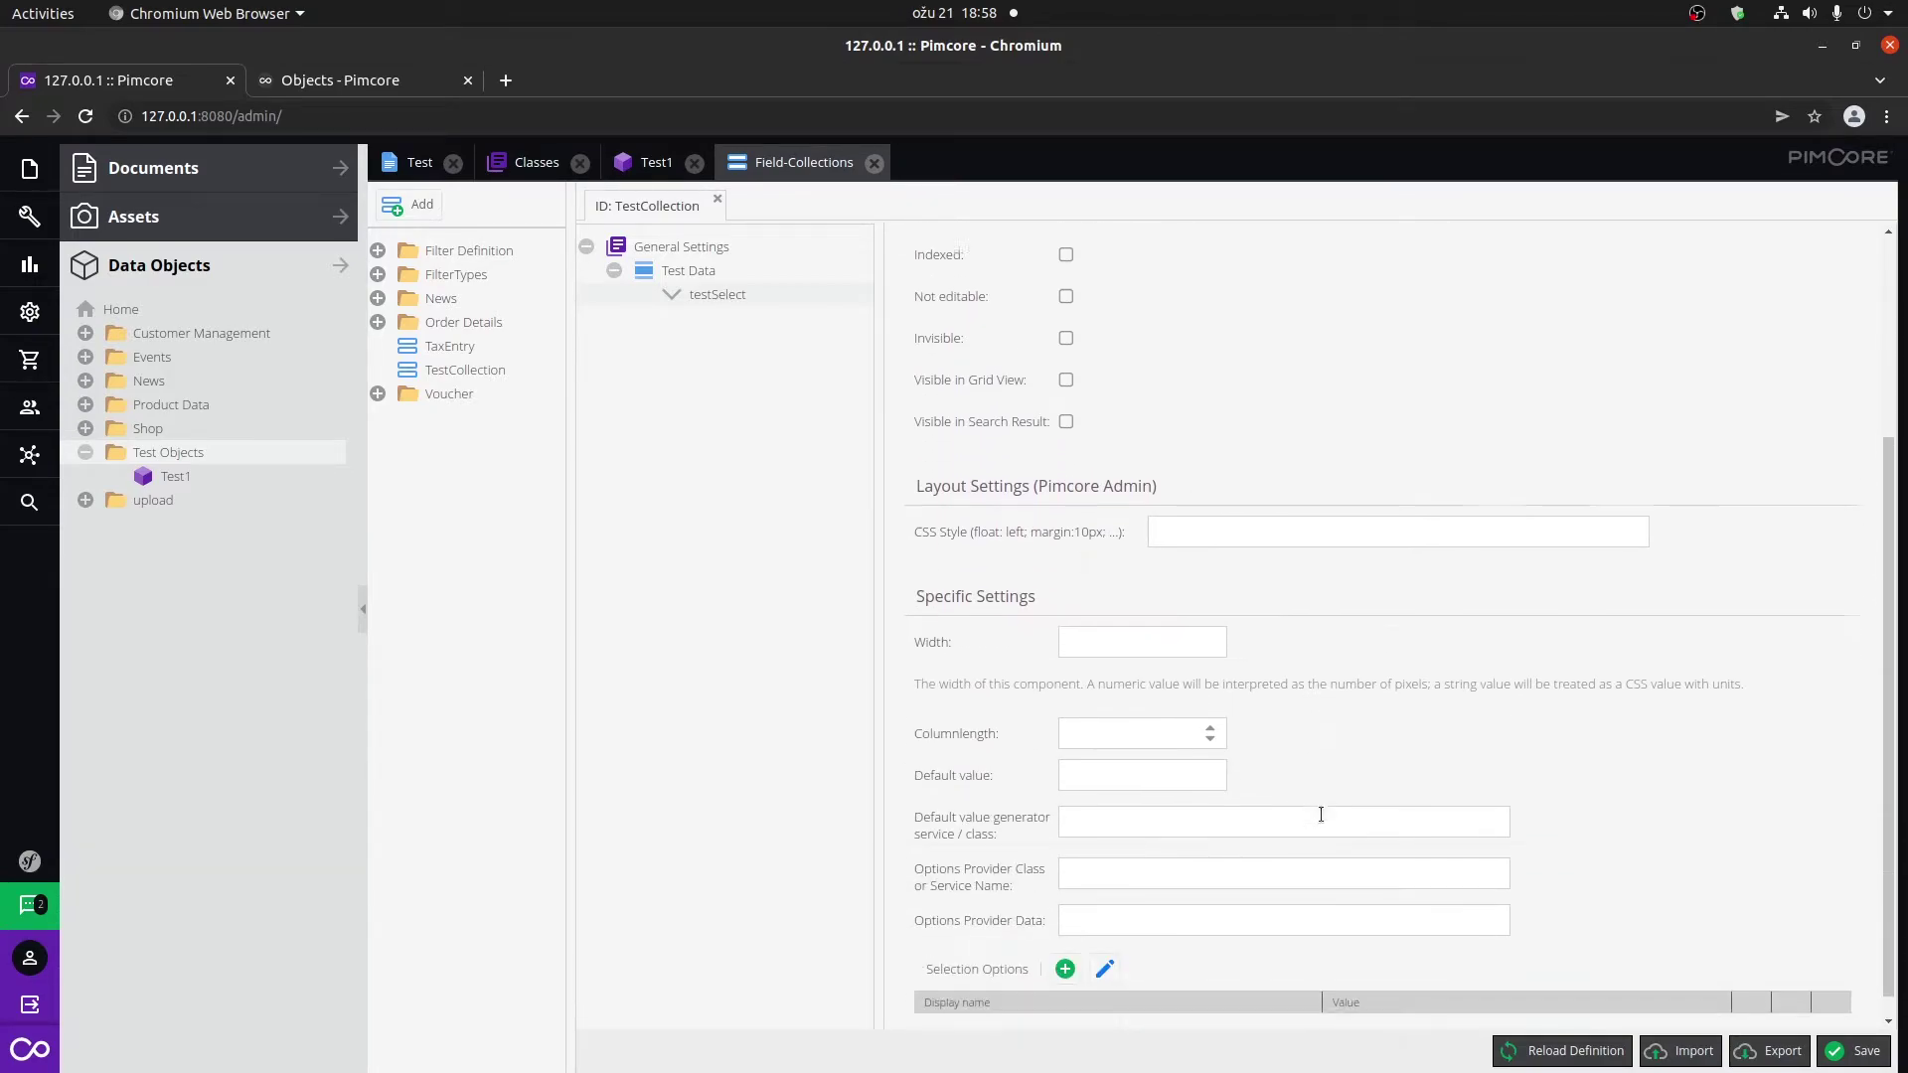
pyautogui.click(1066, 944)
pyautogui.click(1065, 944)
pyautogui.click(1076, 951)
pyautogui.write('Test1')
pyautogui.click(1078, 977)
pyautogui.write('Test2')
pyautogui.press('Return')
# Add a Country data component named "testCountry" to the Test Data panel.
pyautogui.scroll(3, 1631, 824)
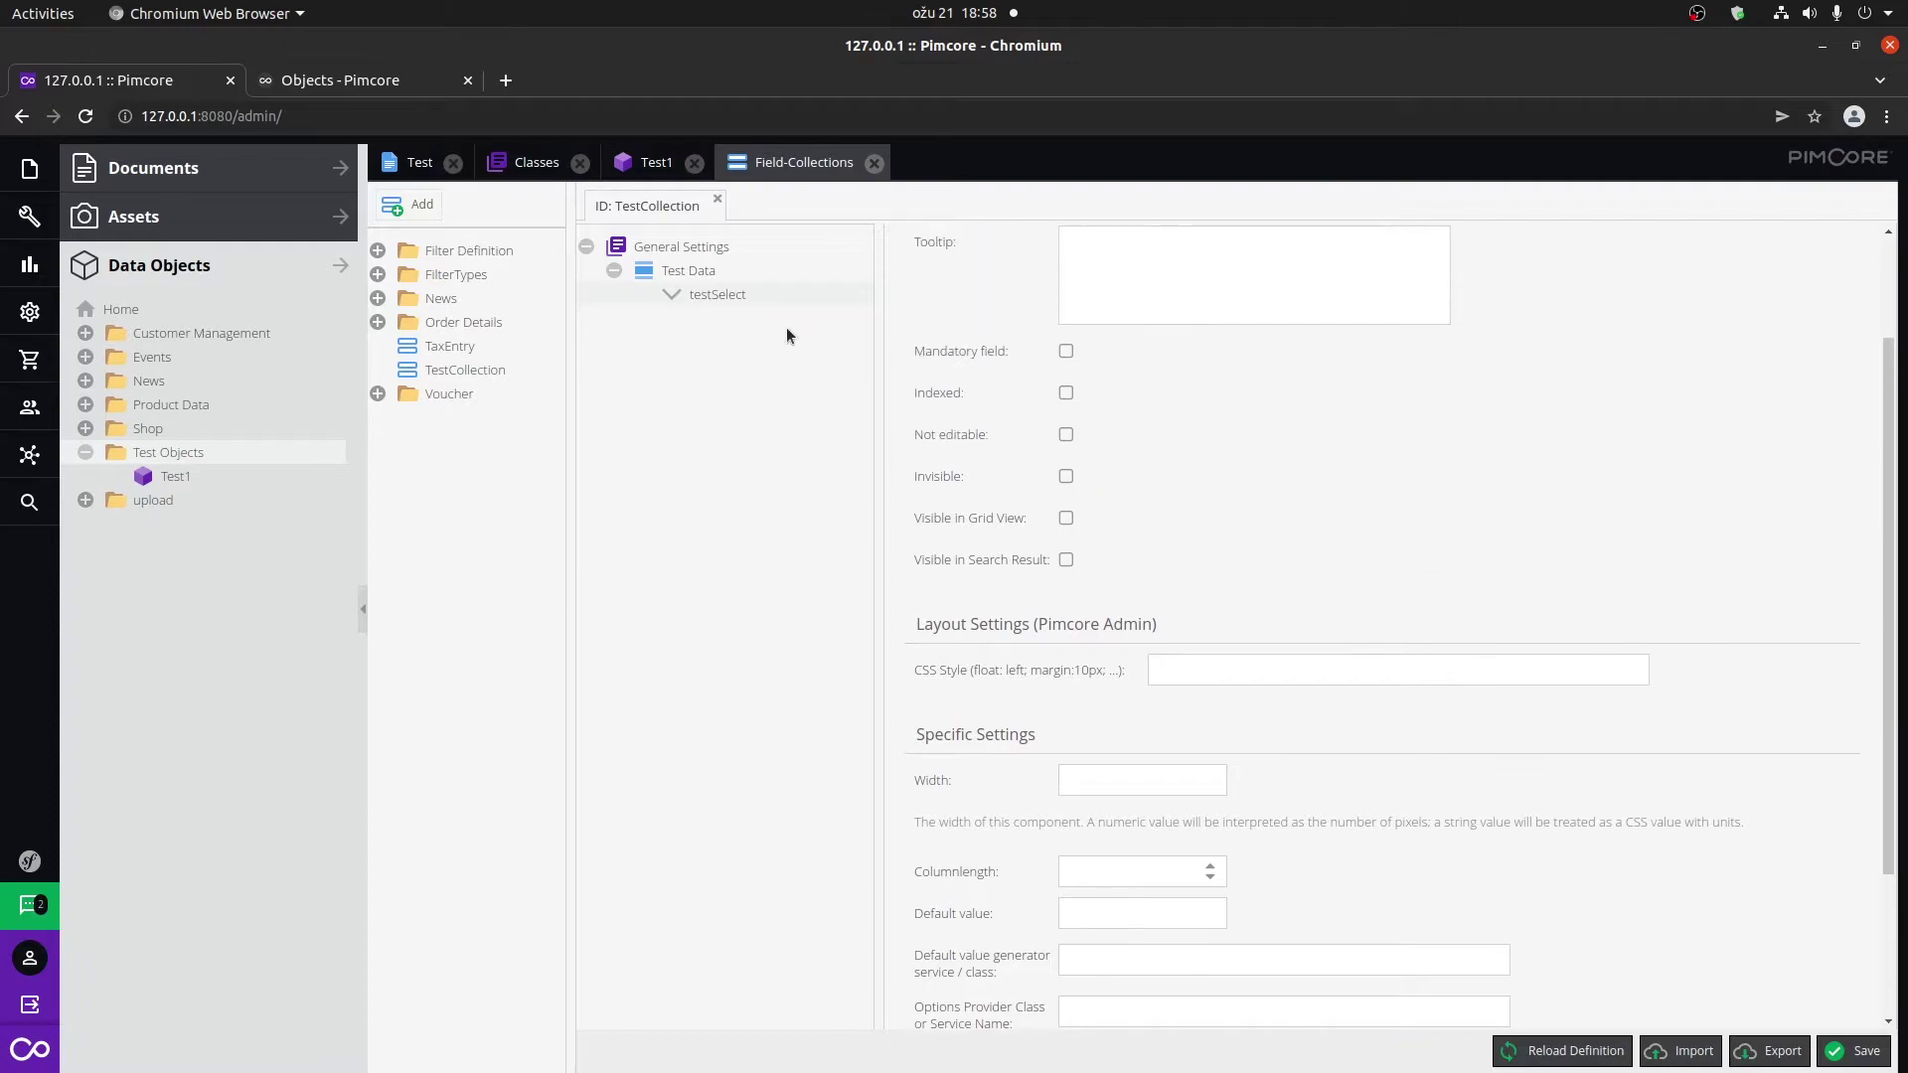
pyautogui.rightClick(693, 273)
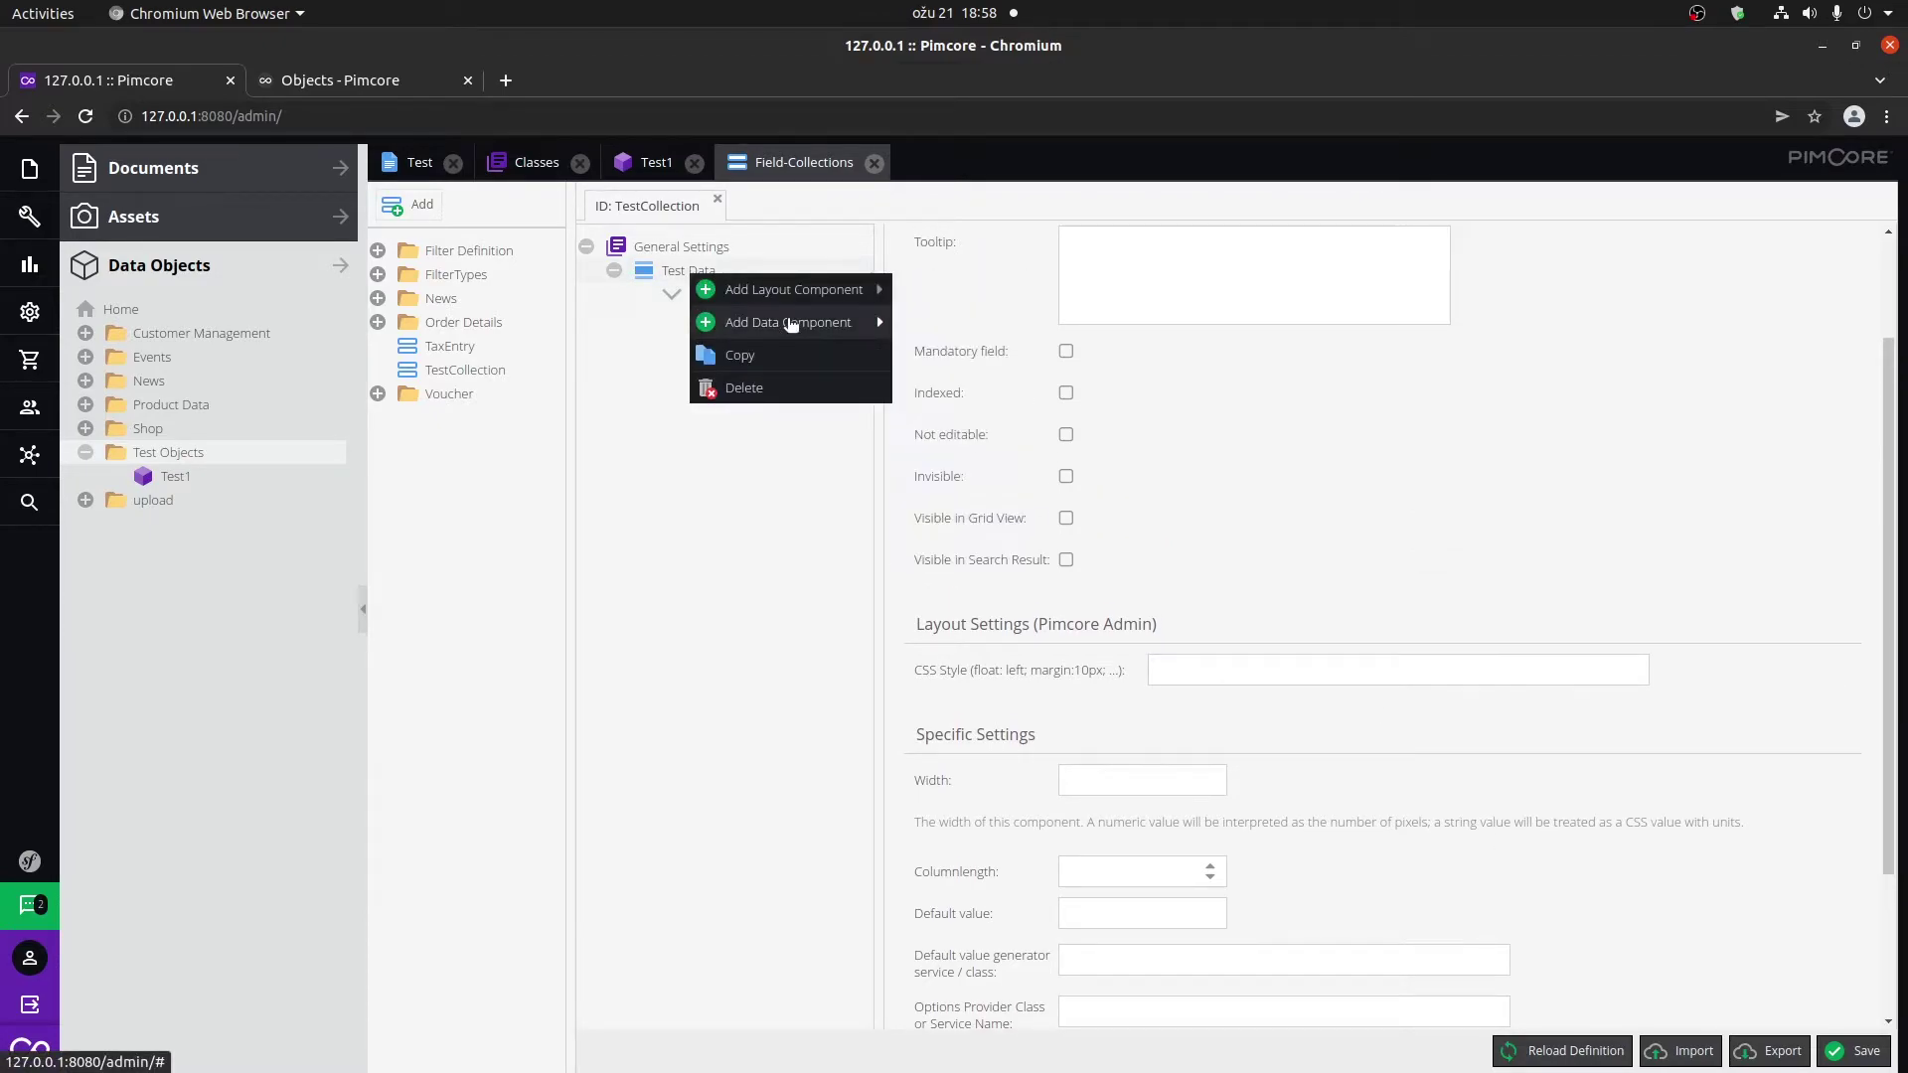
pyautogui.moveTo(791, 322)
pyautogui.moveTo(971, 321)
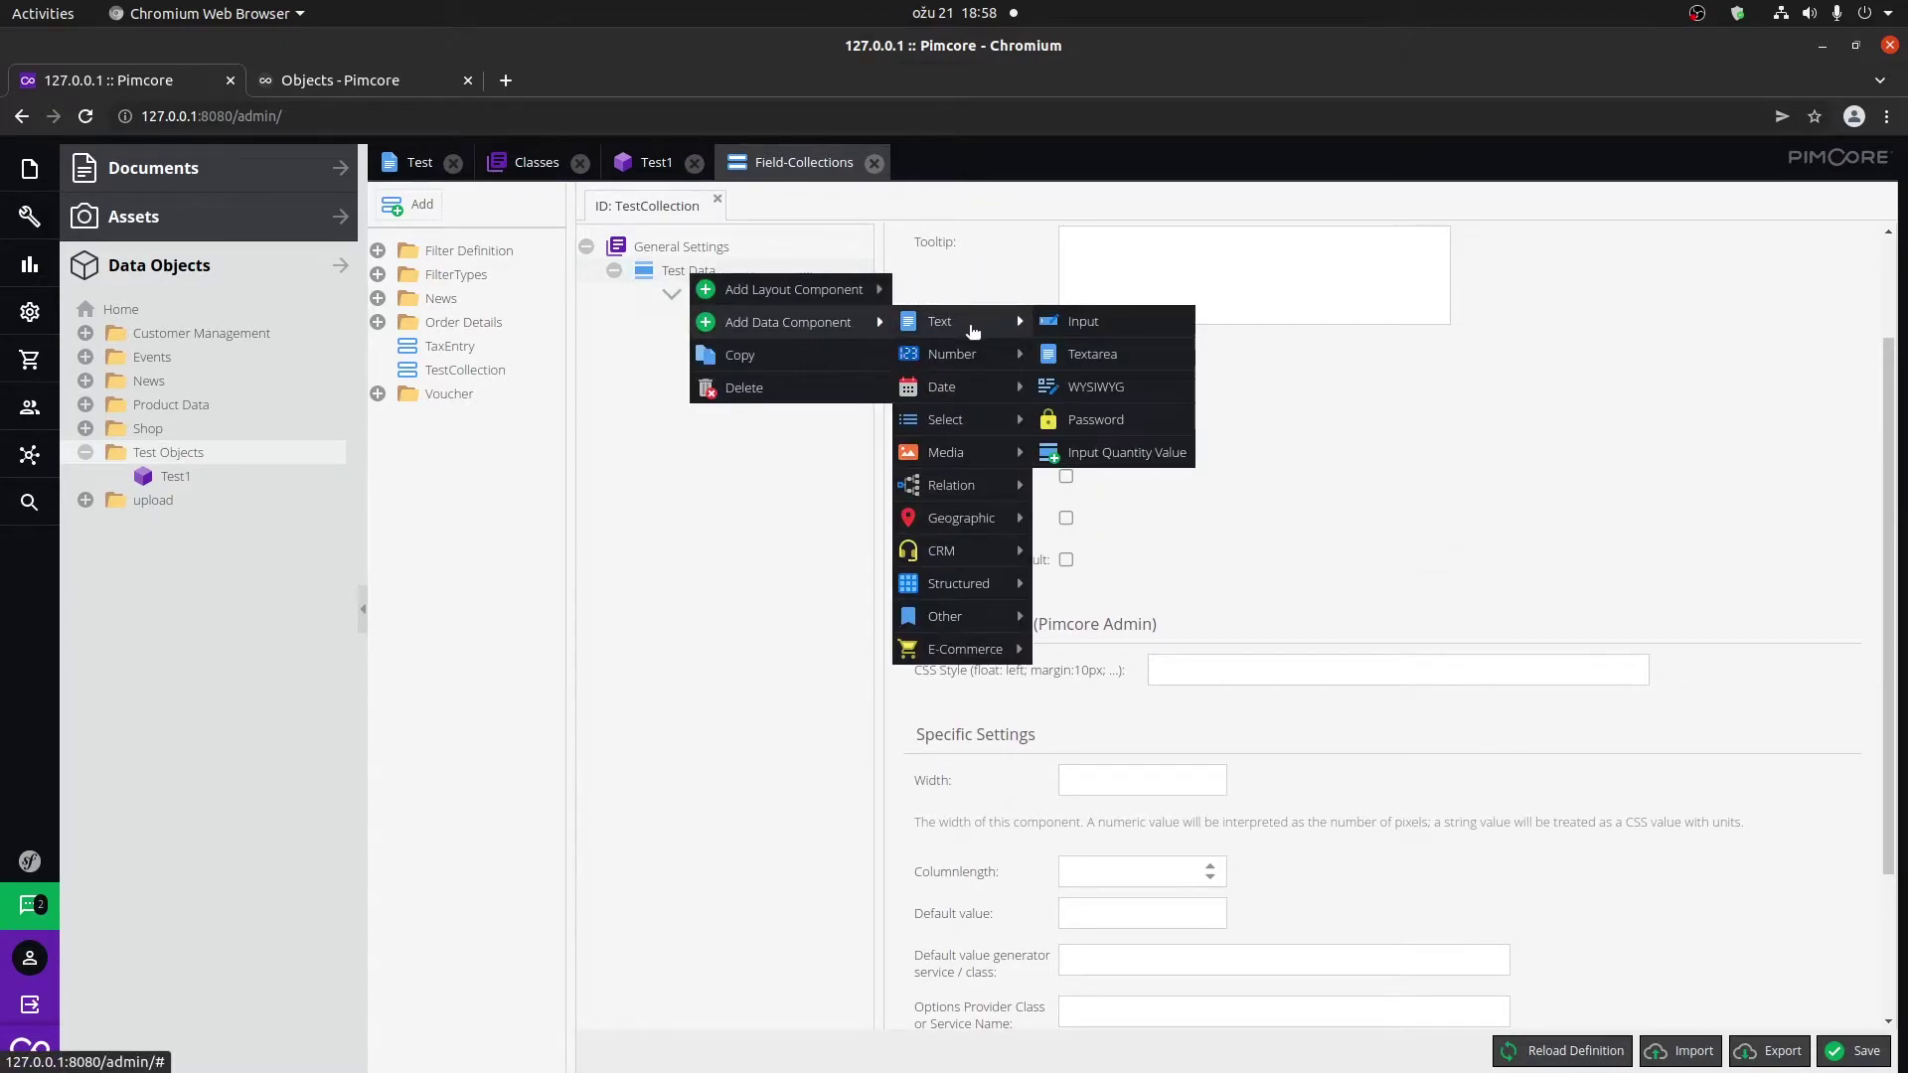
pyautogui.moveTo(1008, 421)
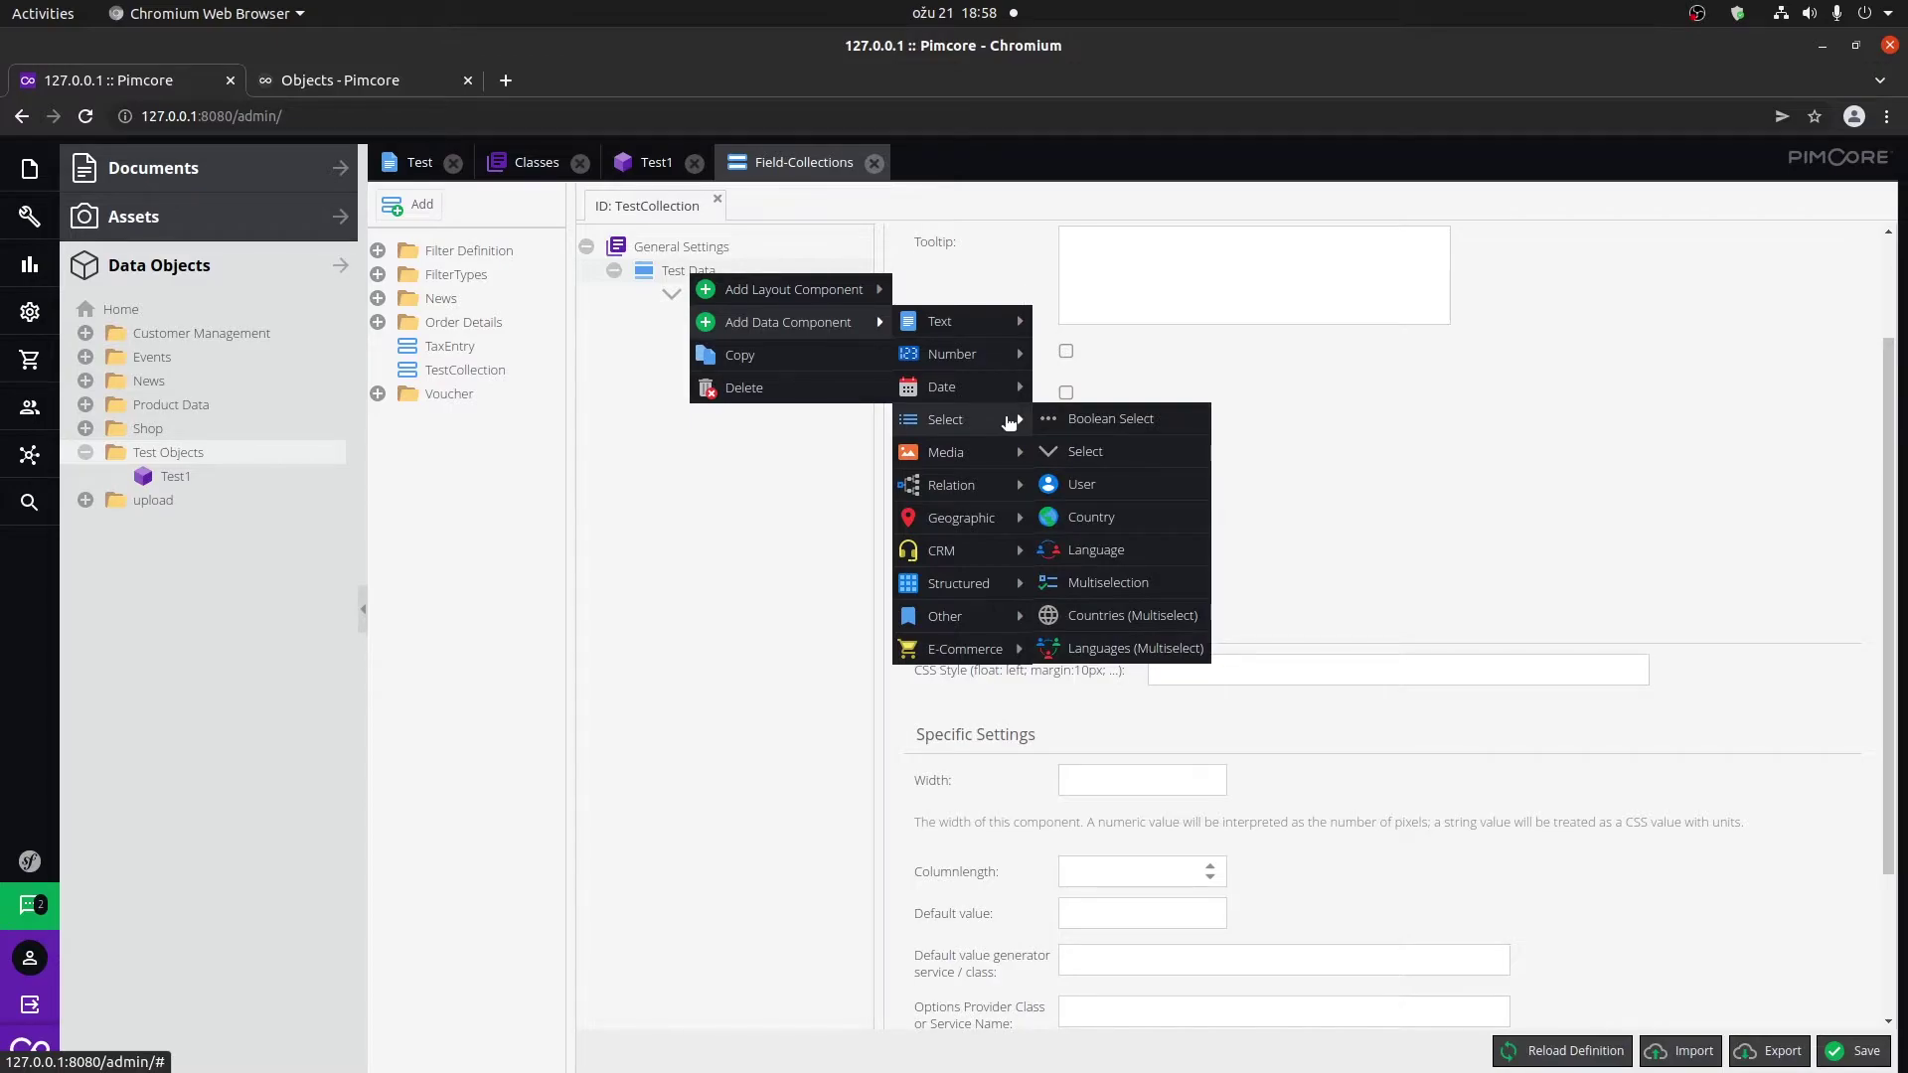
pyautogui.click(1165, 520)
pyautogui.write('test')
pyautogui.press('BackSpace')
pyautogui.press('BackSpace')
pyautogui.press('BackSpace')
pyautogui.press('BackSpace')
pyautogui.write('testCountry')
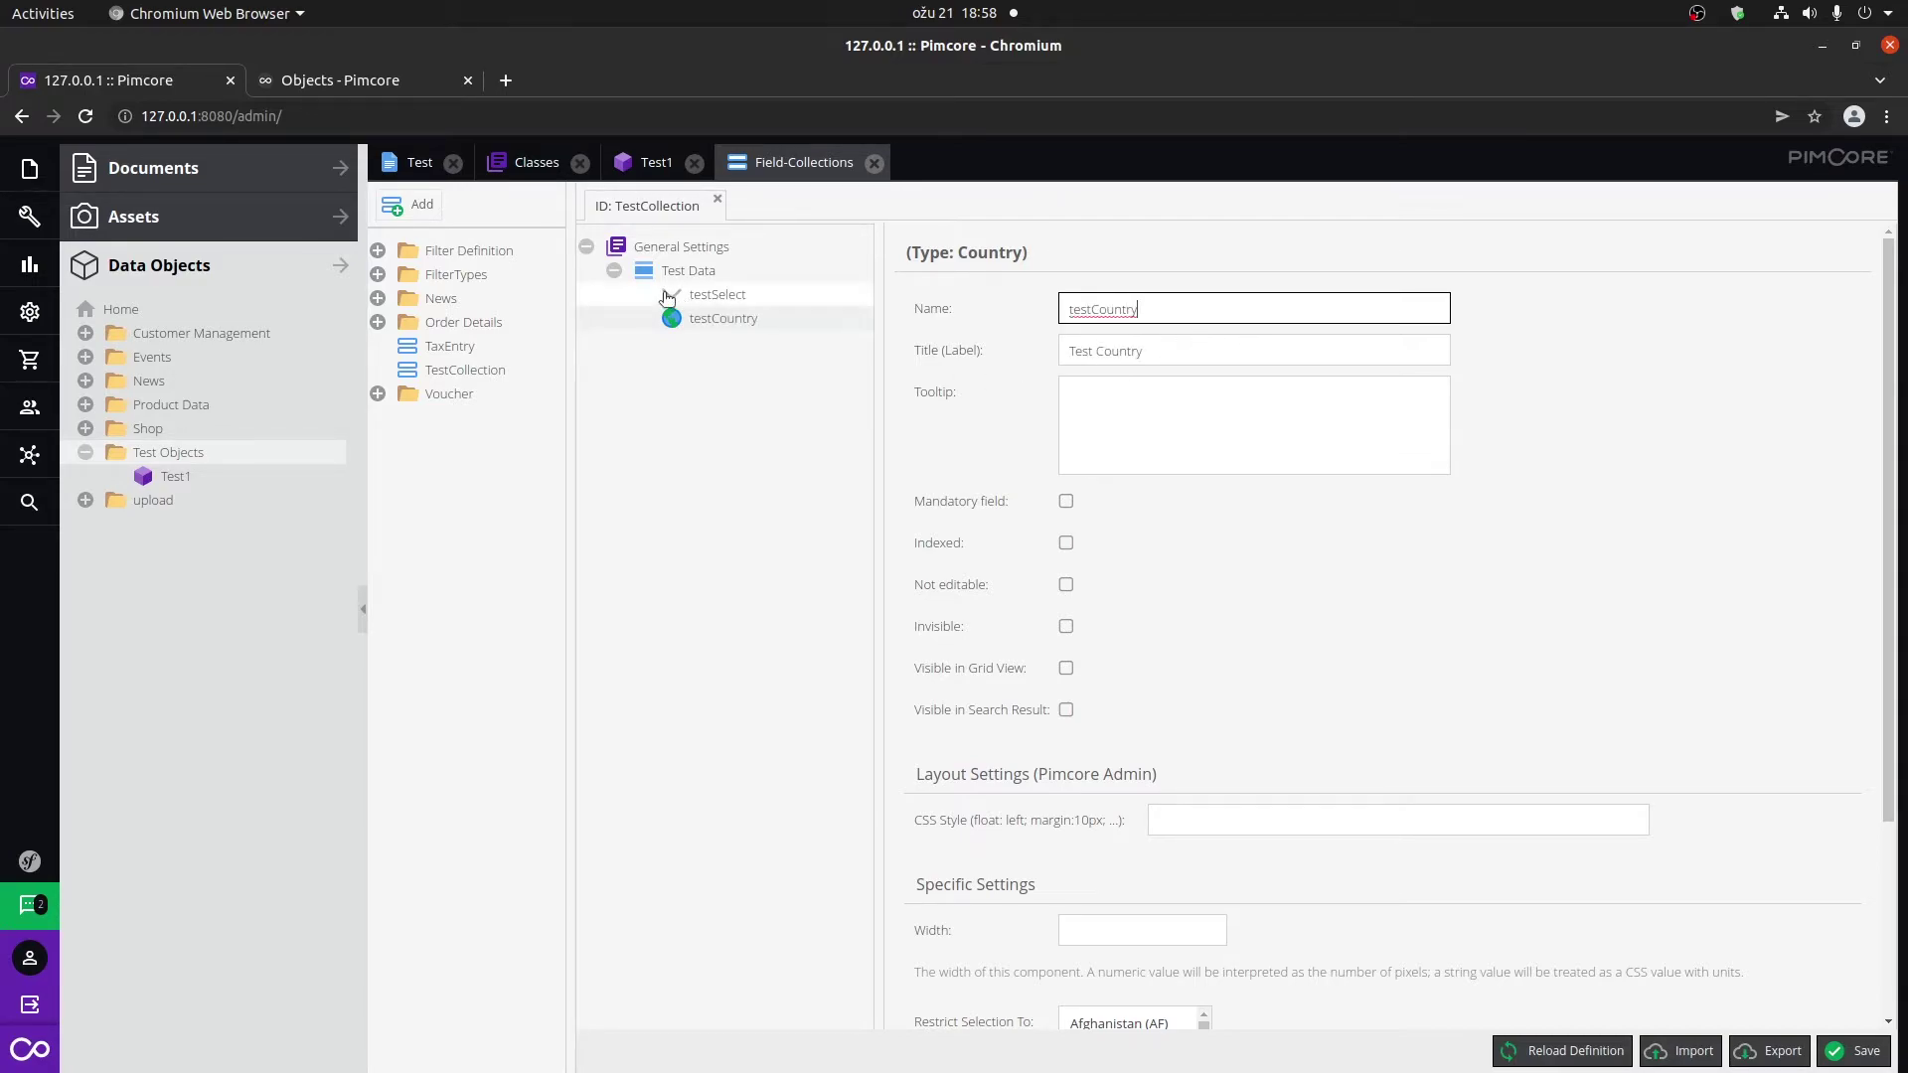
# Add a text Input data component named "testInput" to the Test Data panel and save the field collection.
pyautogui.rightClick(691, 272)
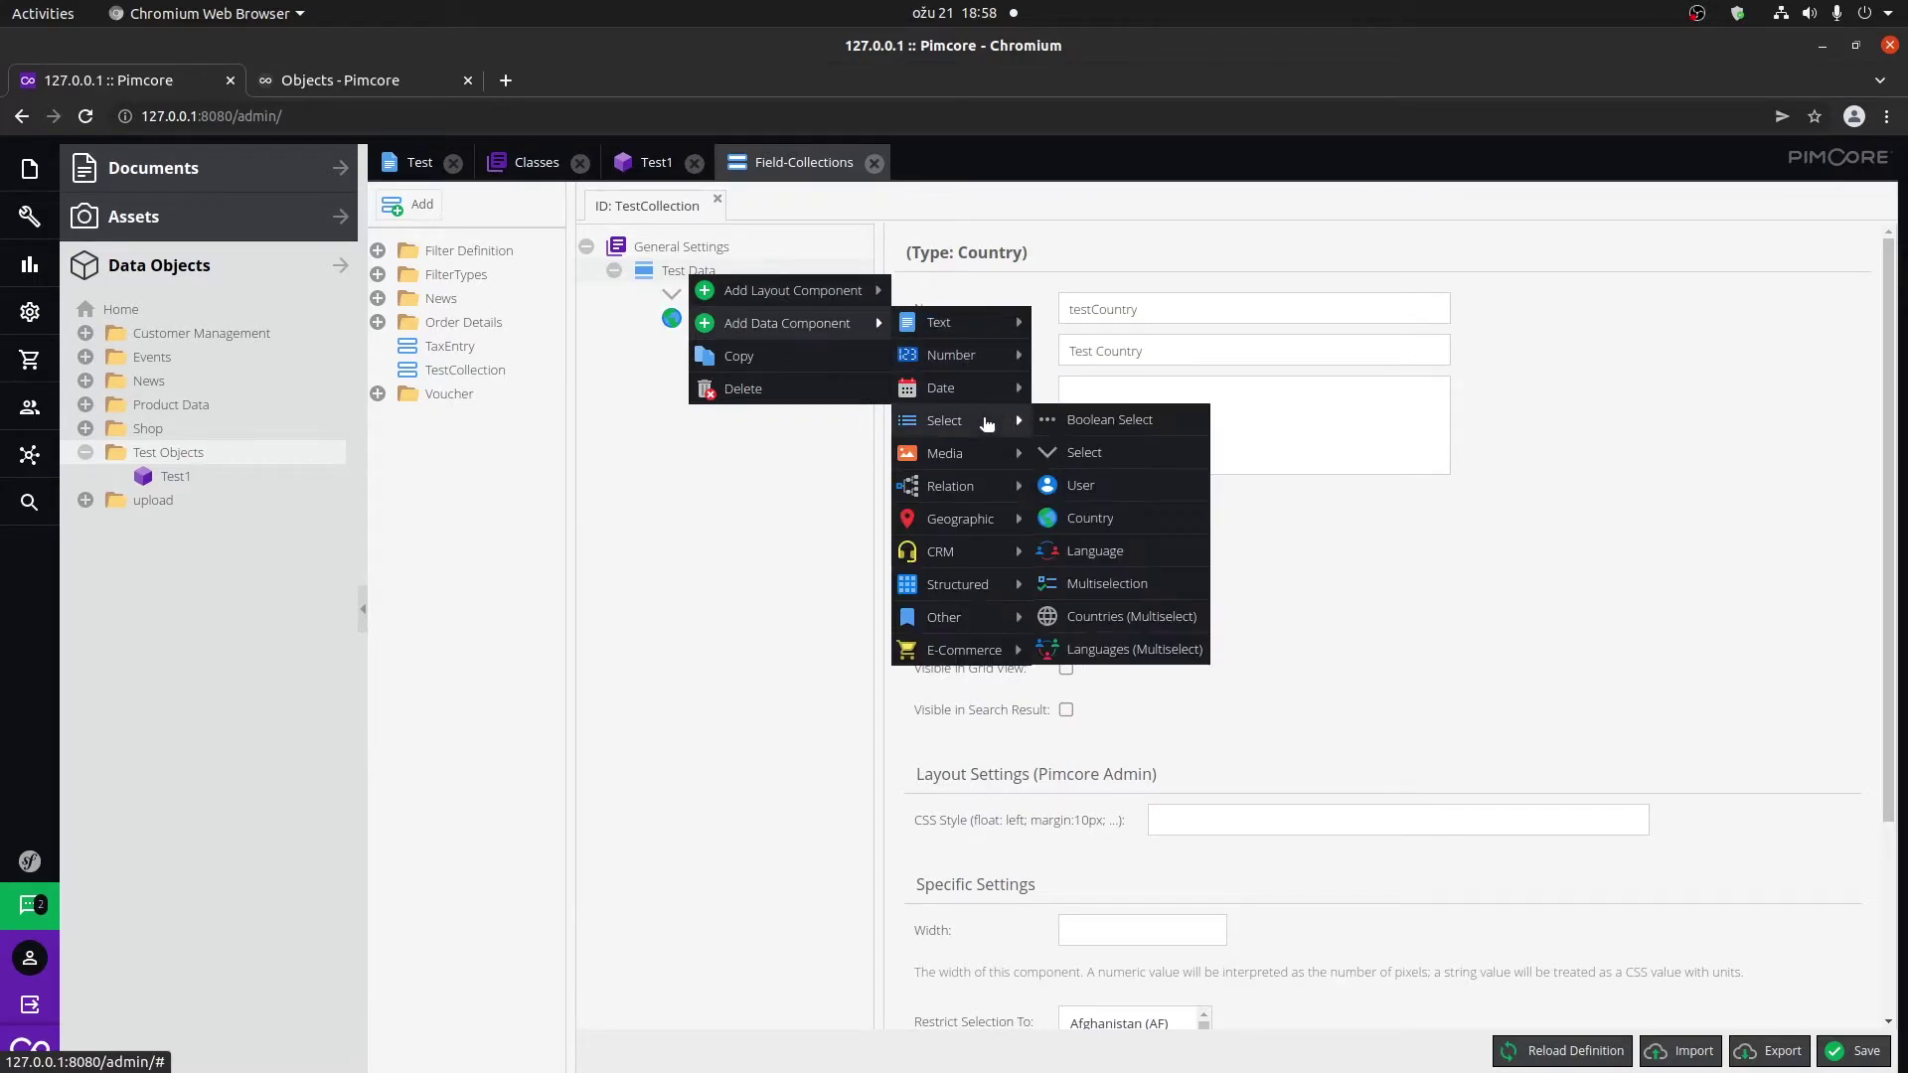
pyautogui.moveTo(989, 324)
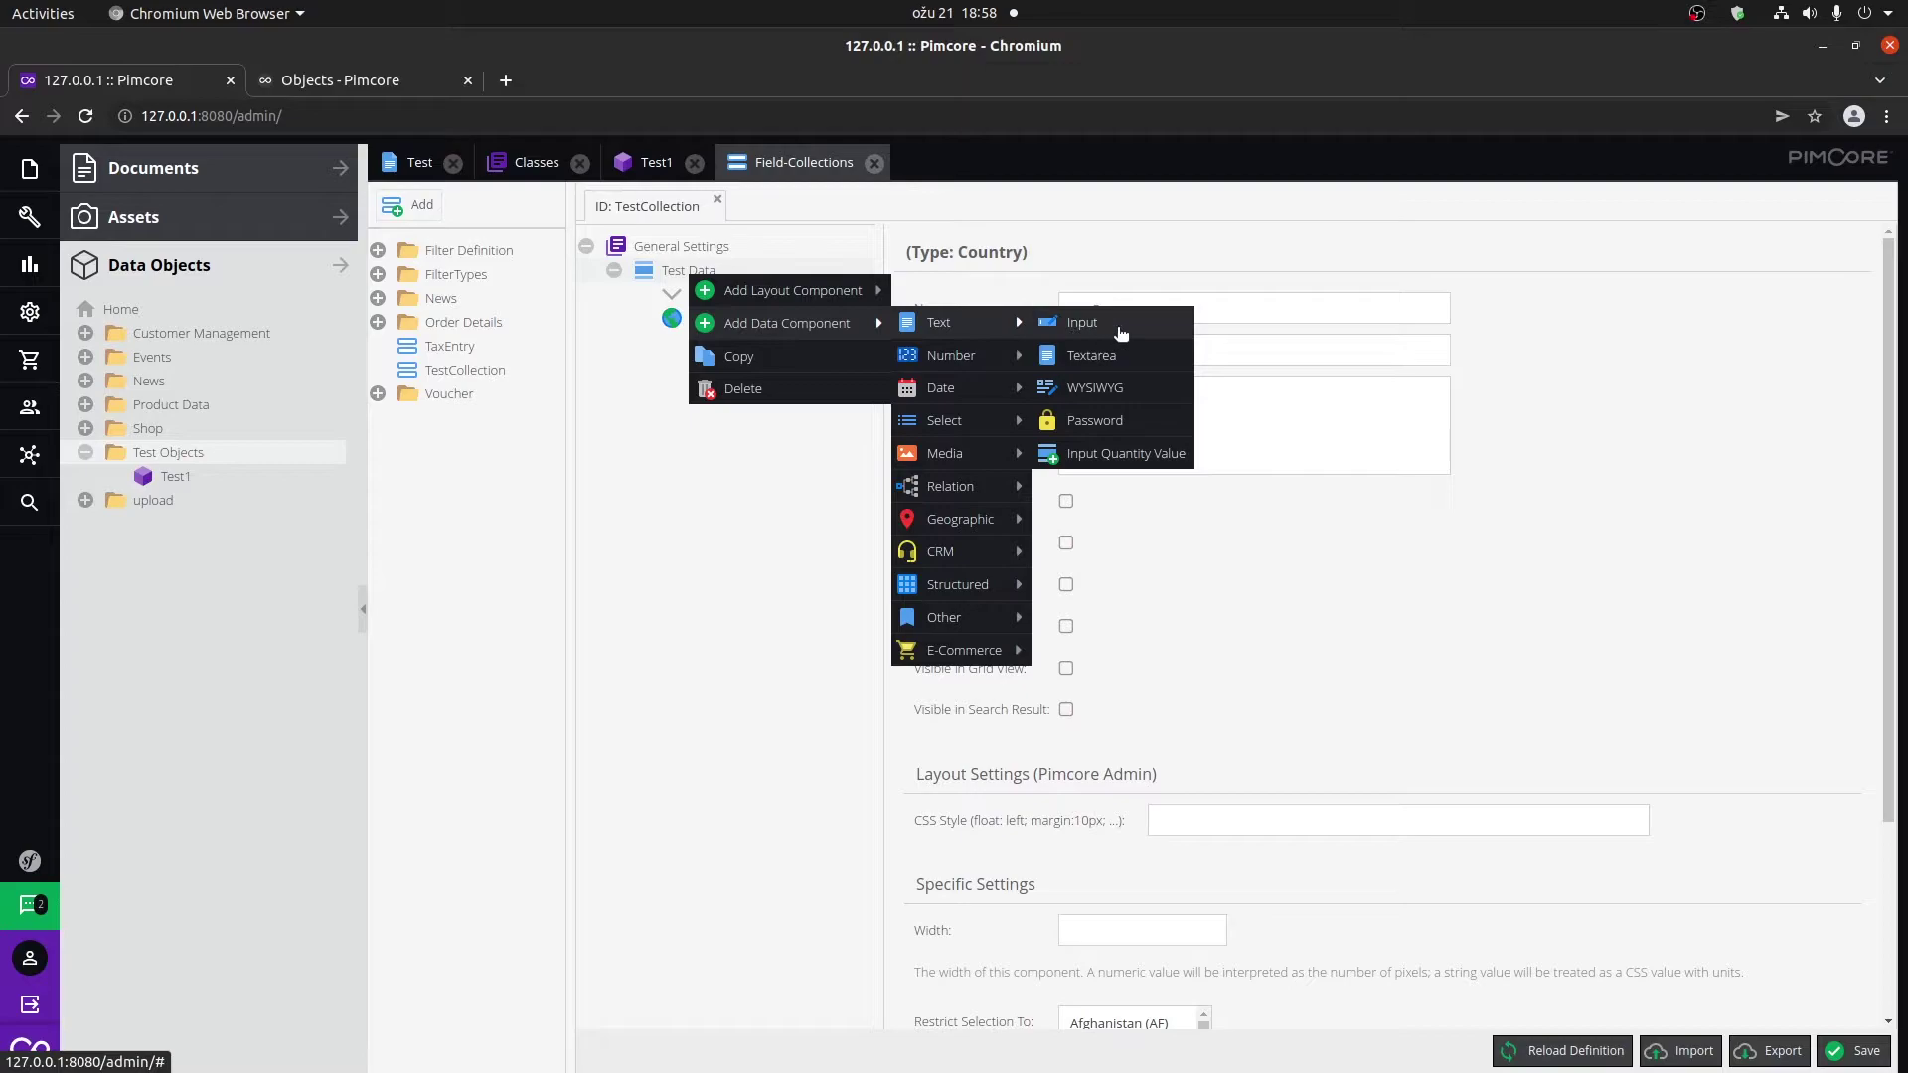
pyautogui.click(1183, 326)
pyautogui.write('testInput')
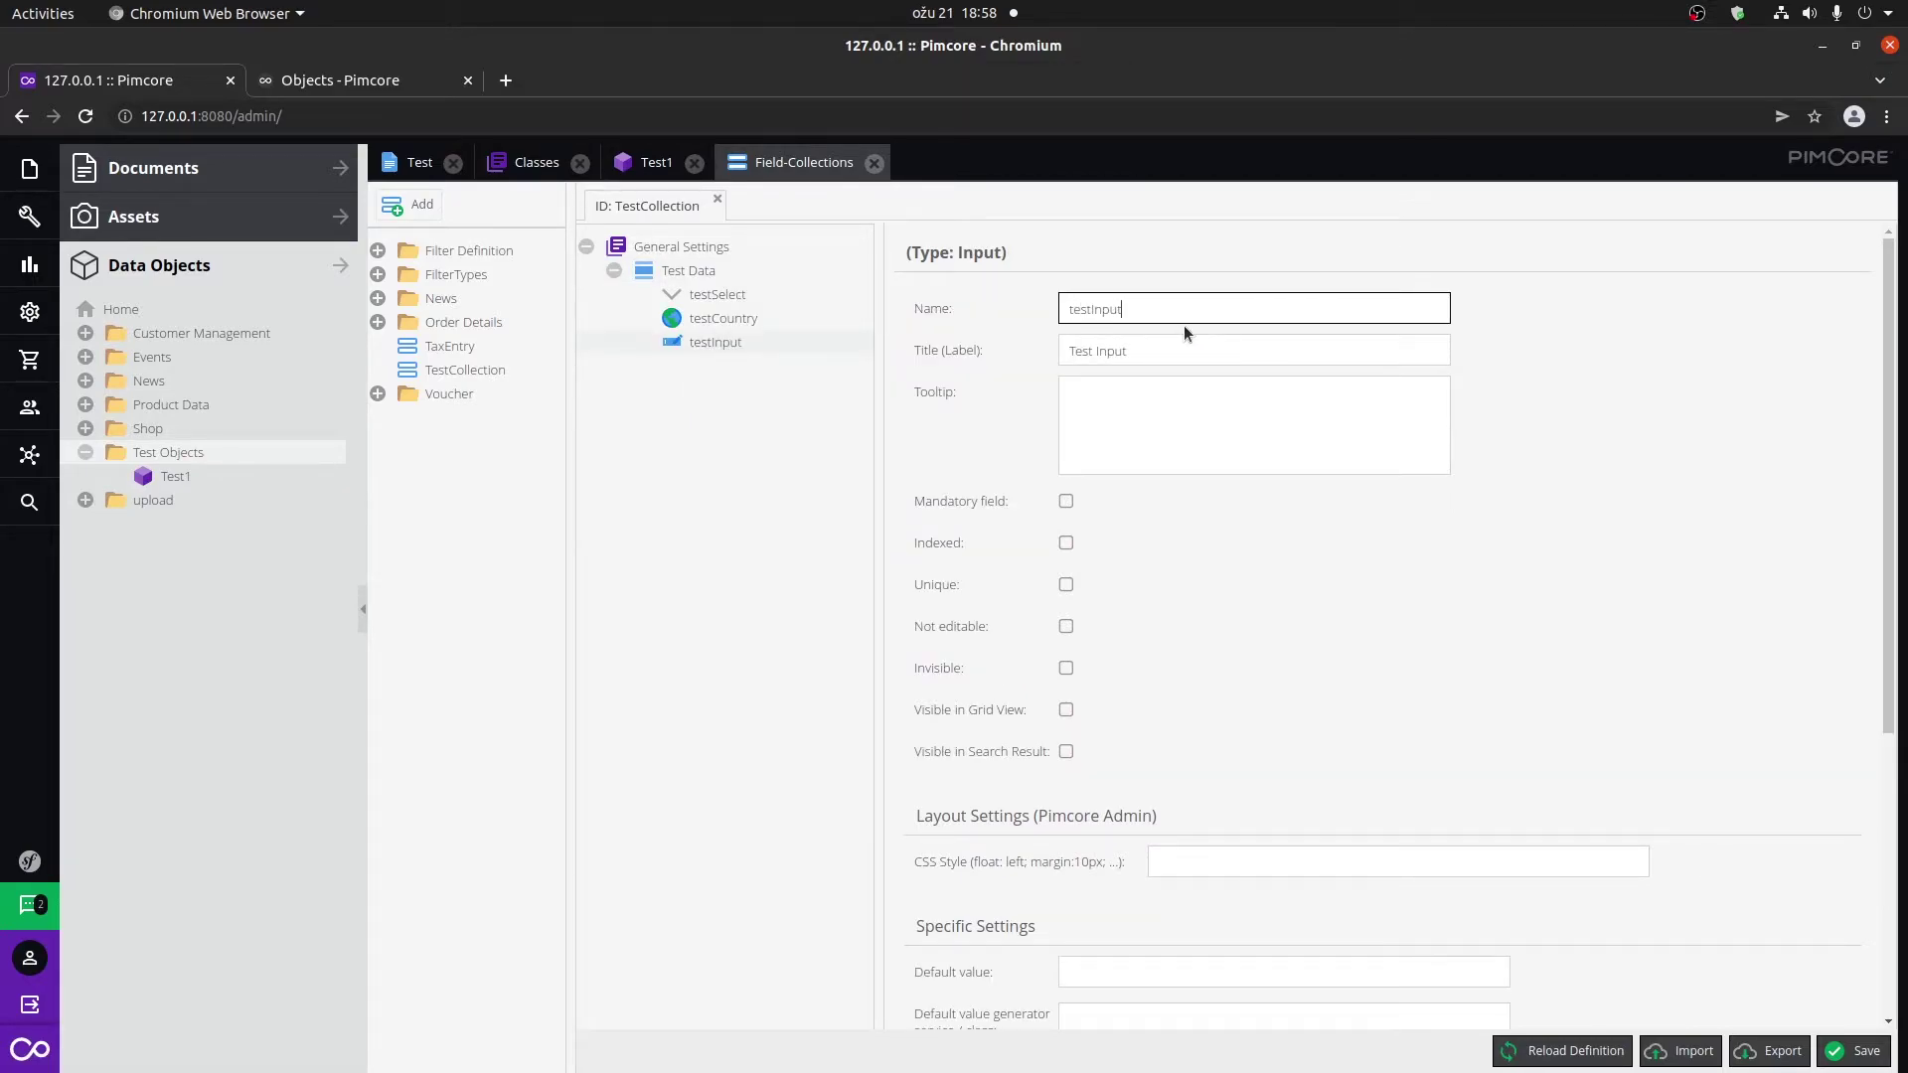
pyautogui.scroll(-5, 1285, 557)
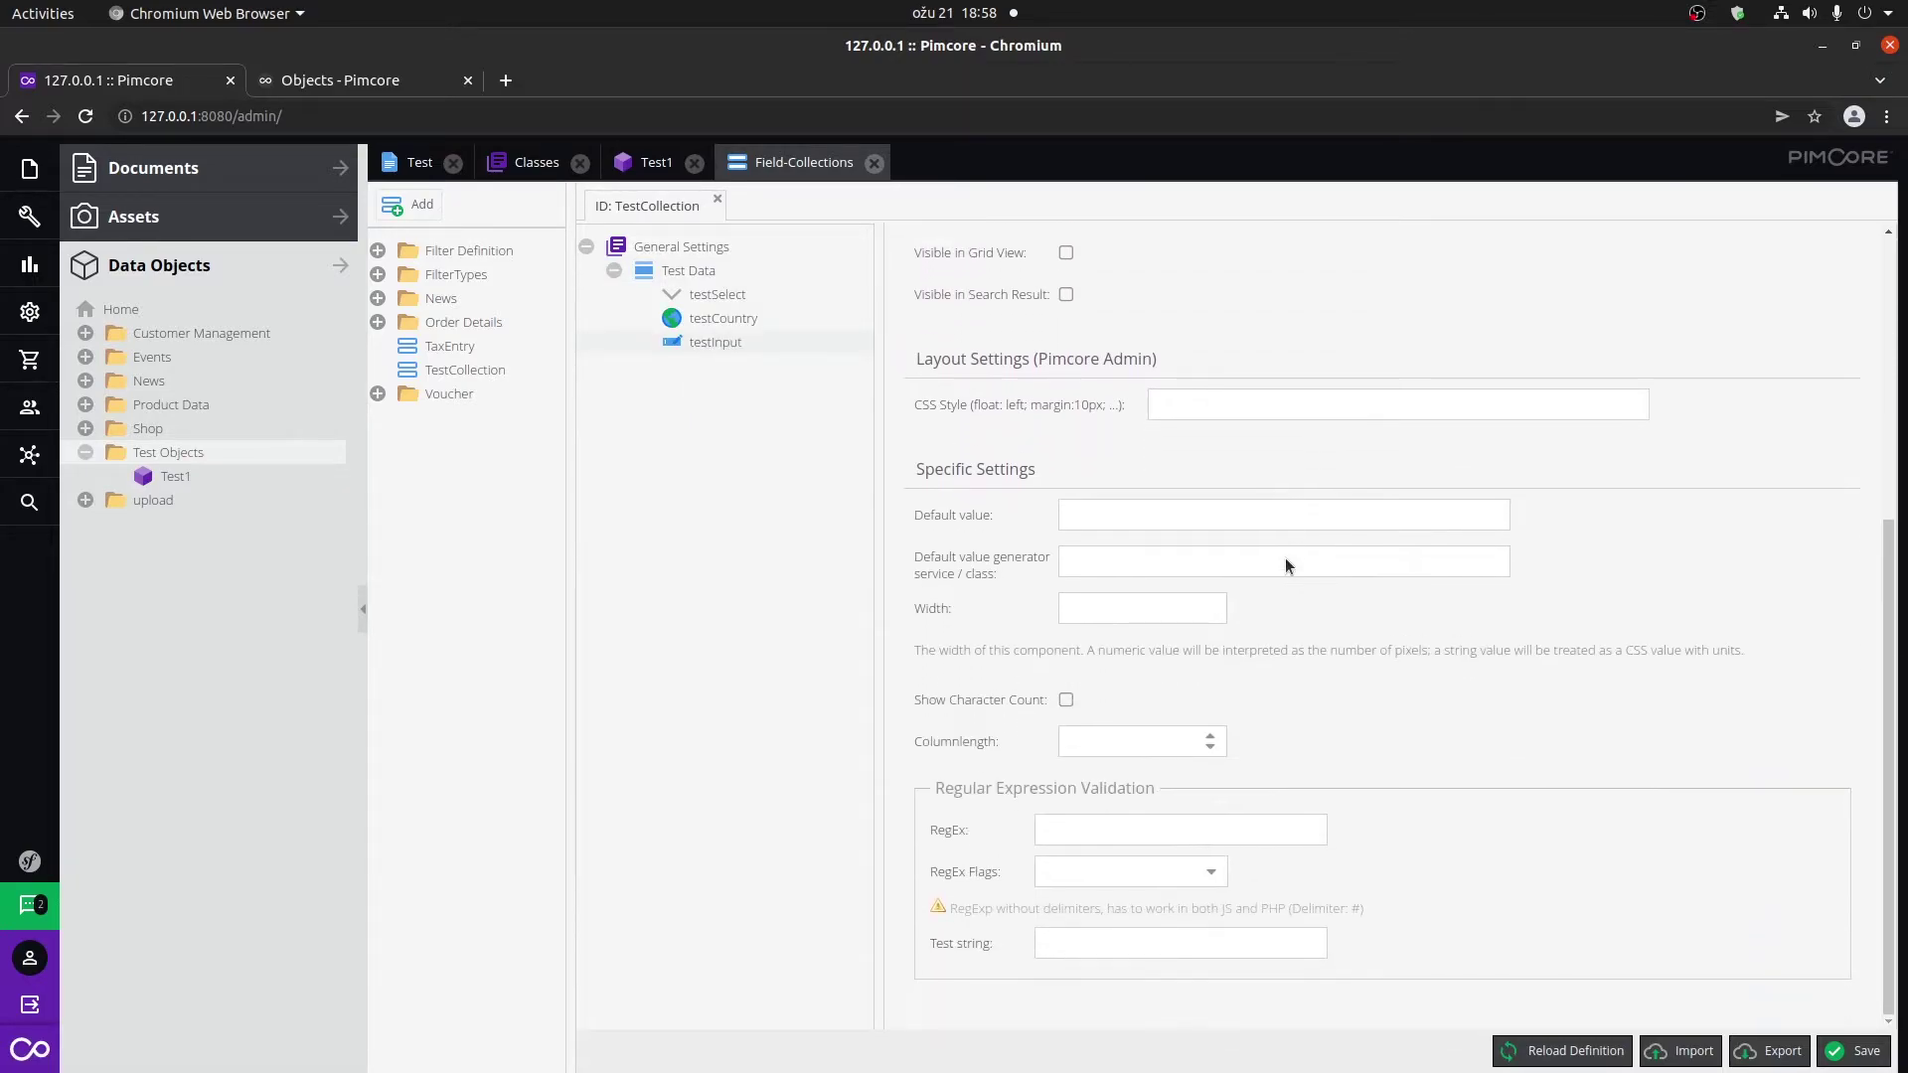
pyautogui.click(1855, 1051)
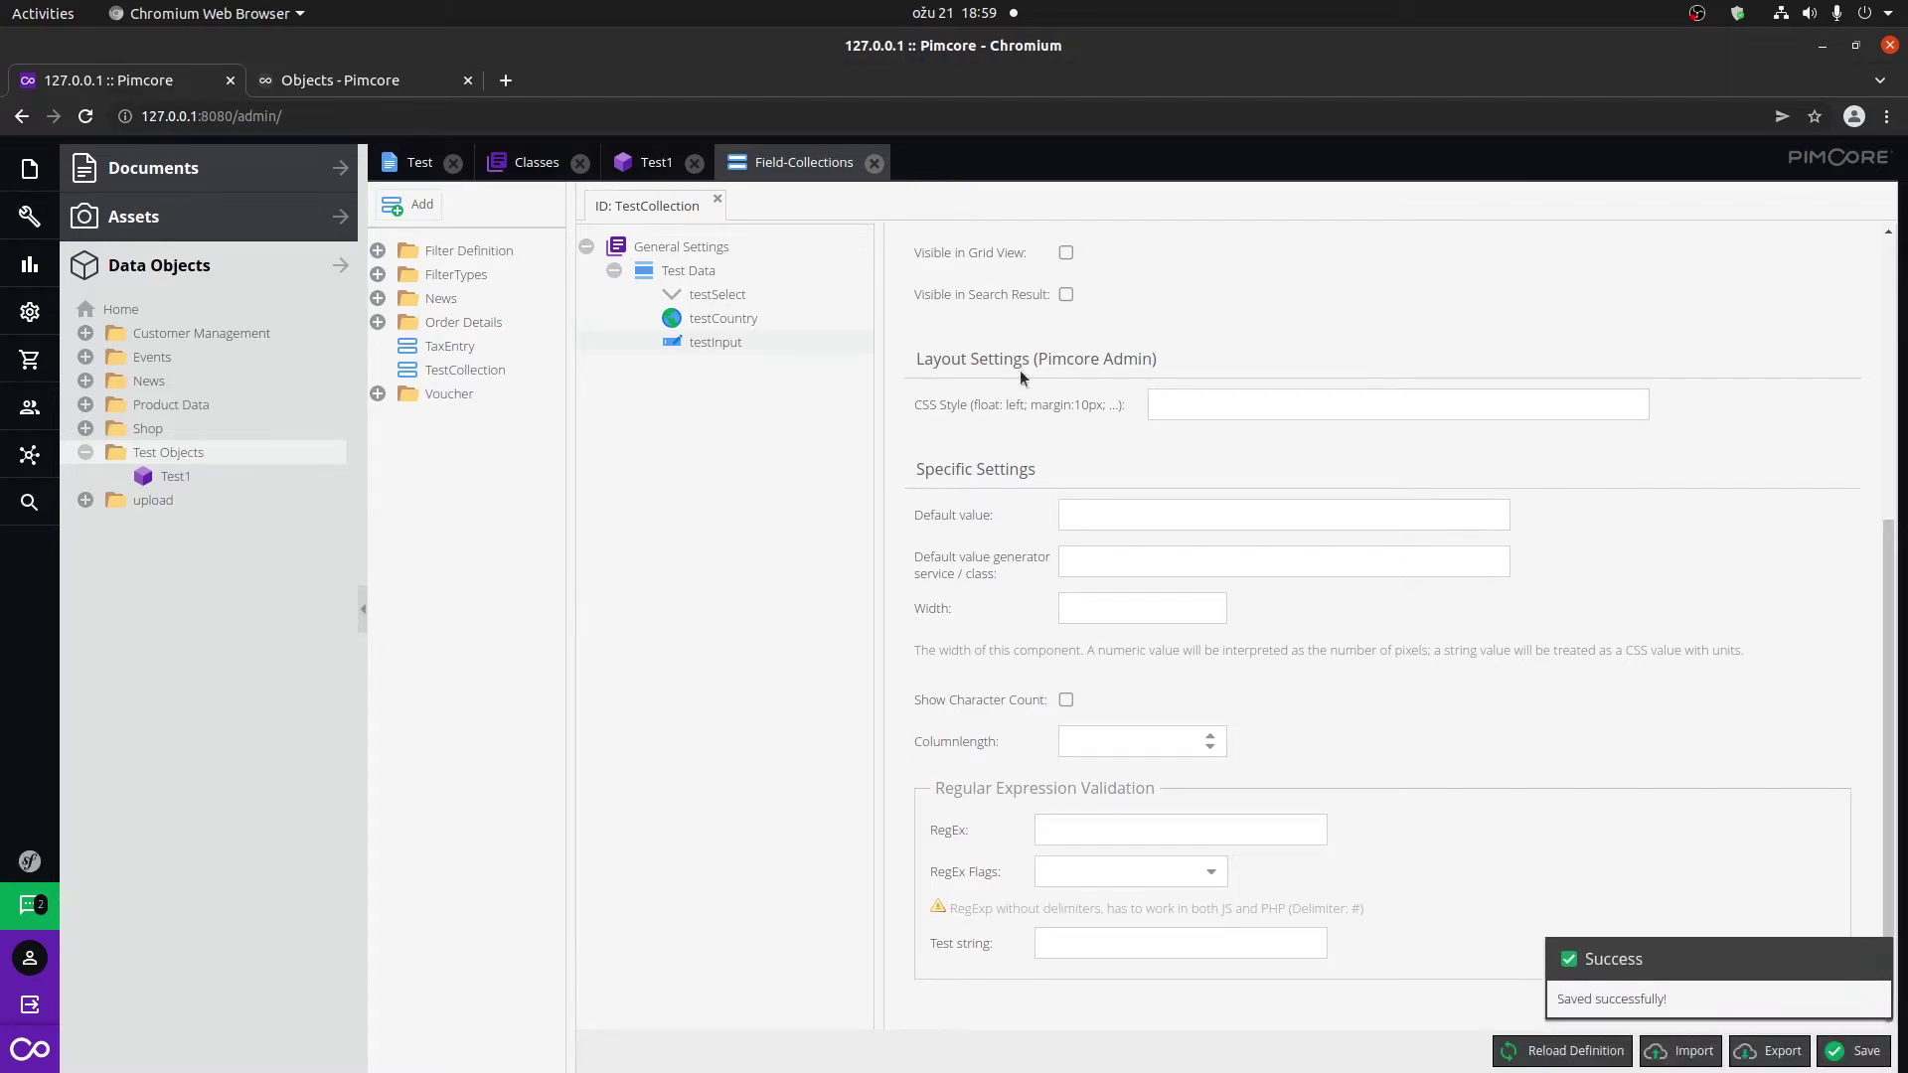
# In the Test class, set the allowed type of the testContent field to TestCollection and save the class.
pyautogui.click(522, 163)
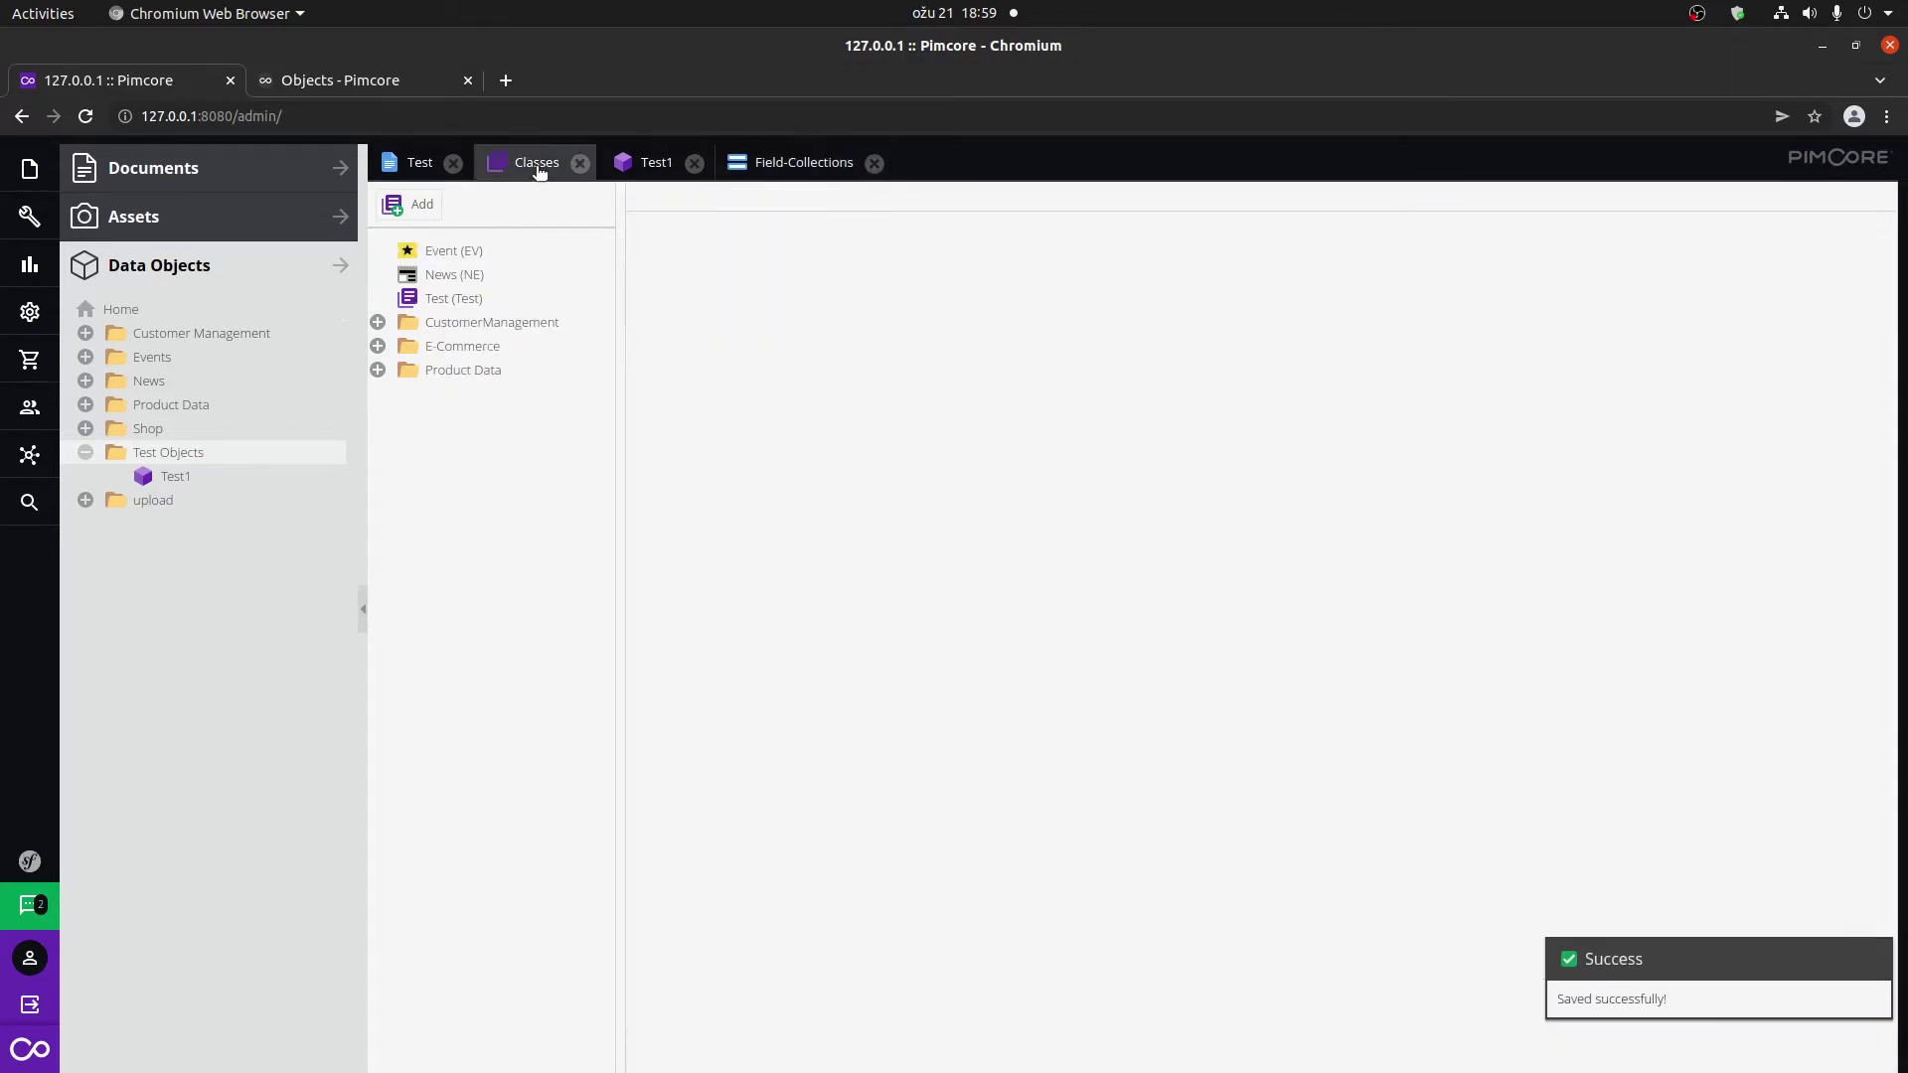
pyautogui.click(475, 300)
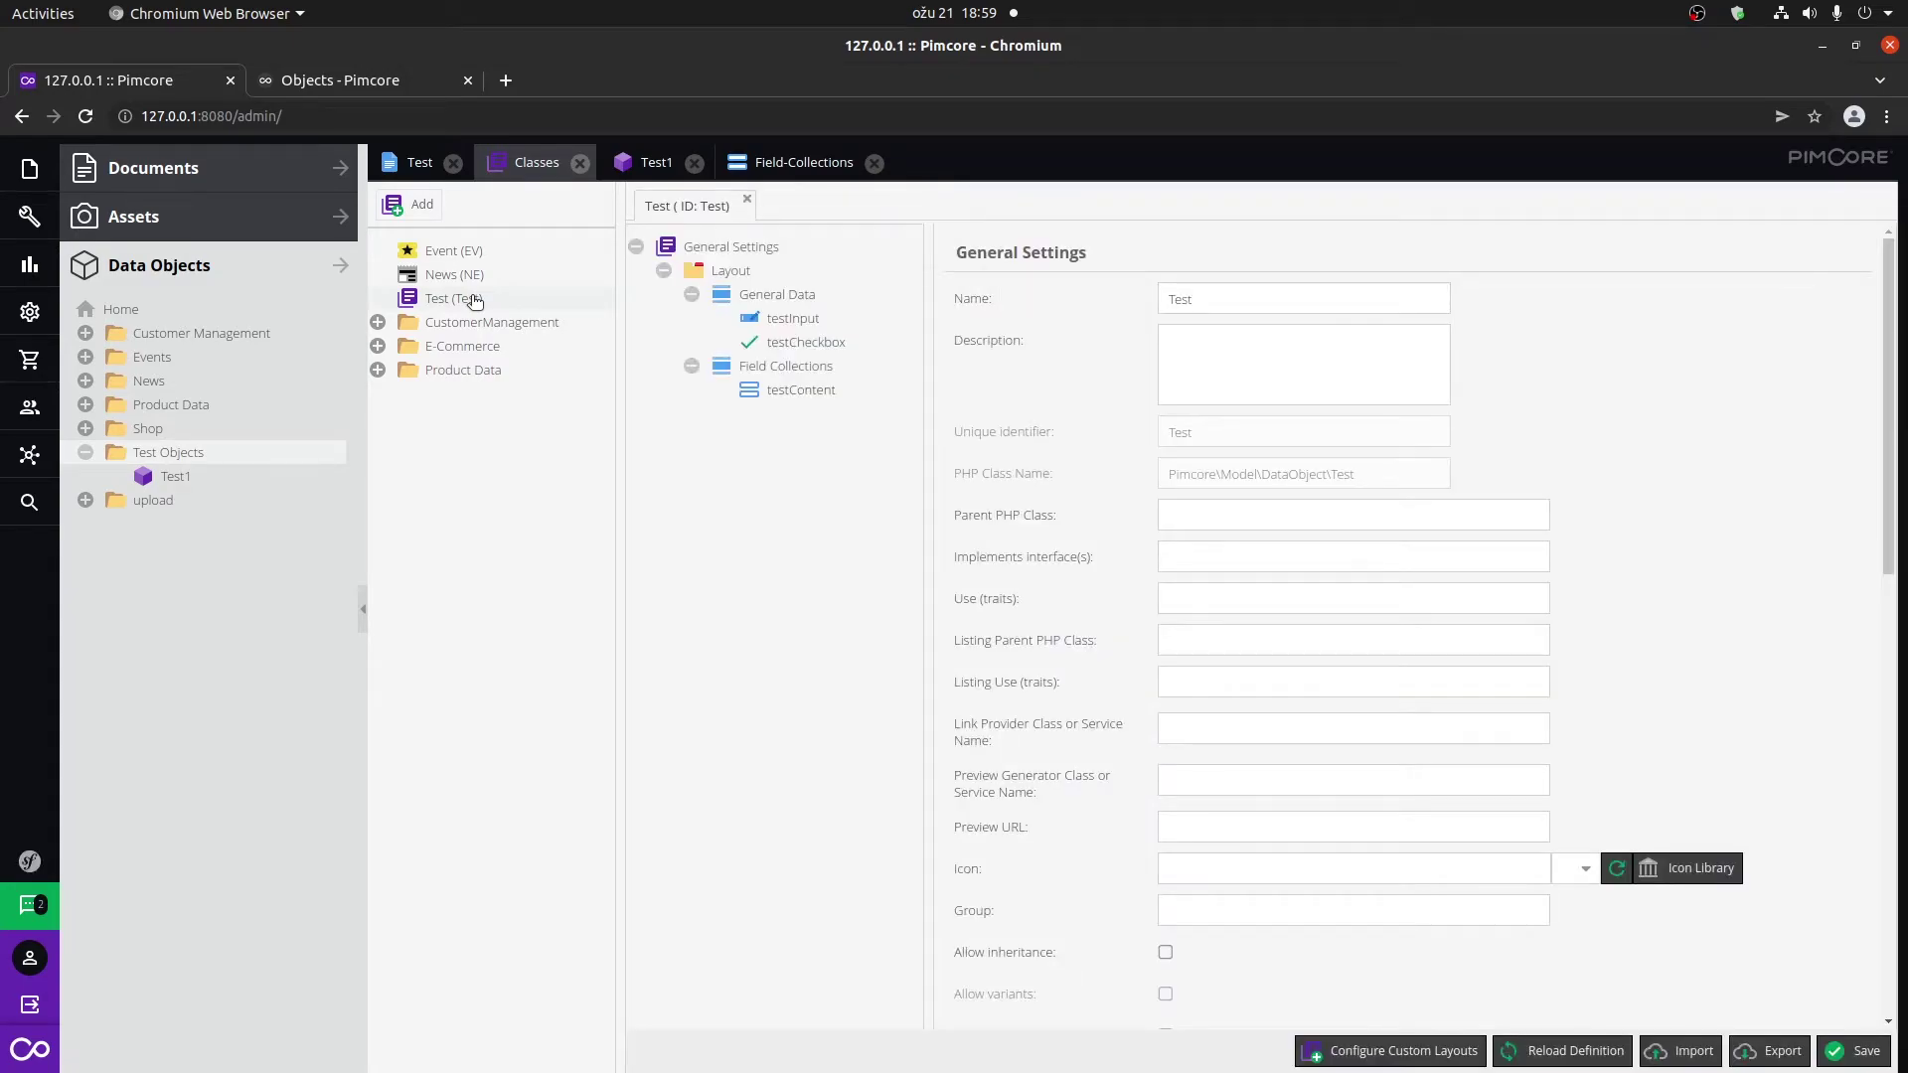
pyautogui.click(824, 400)
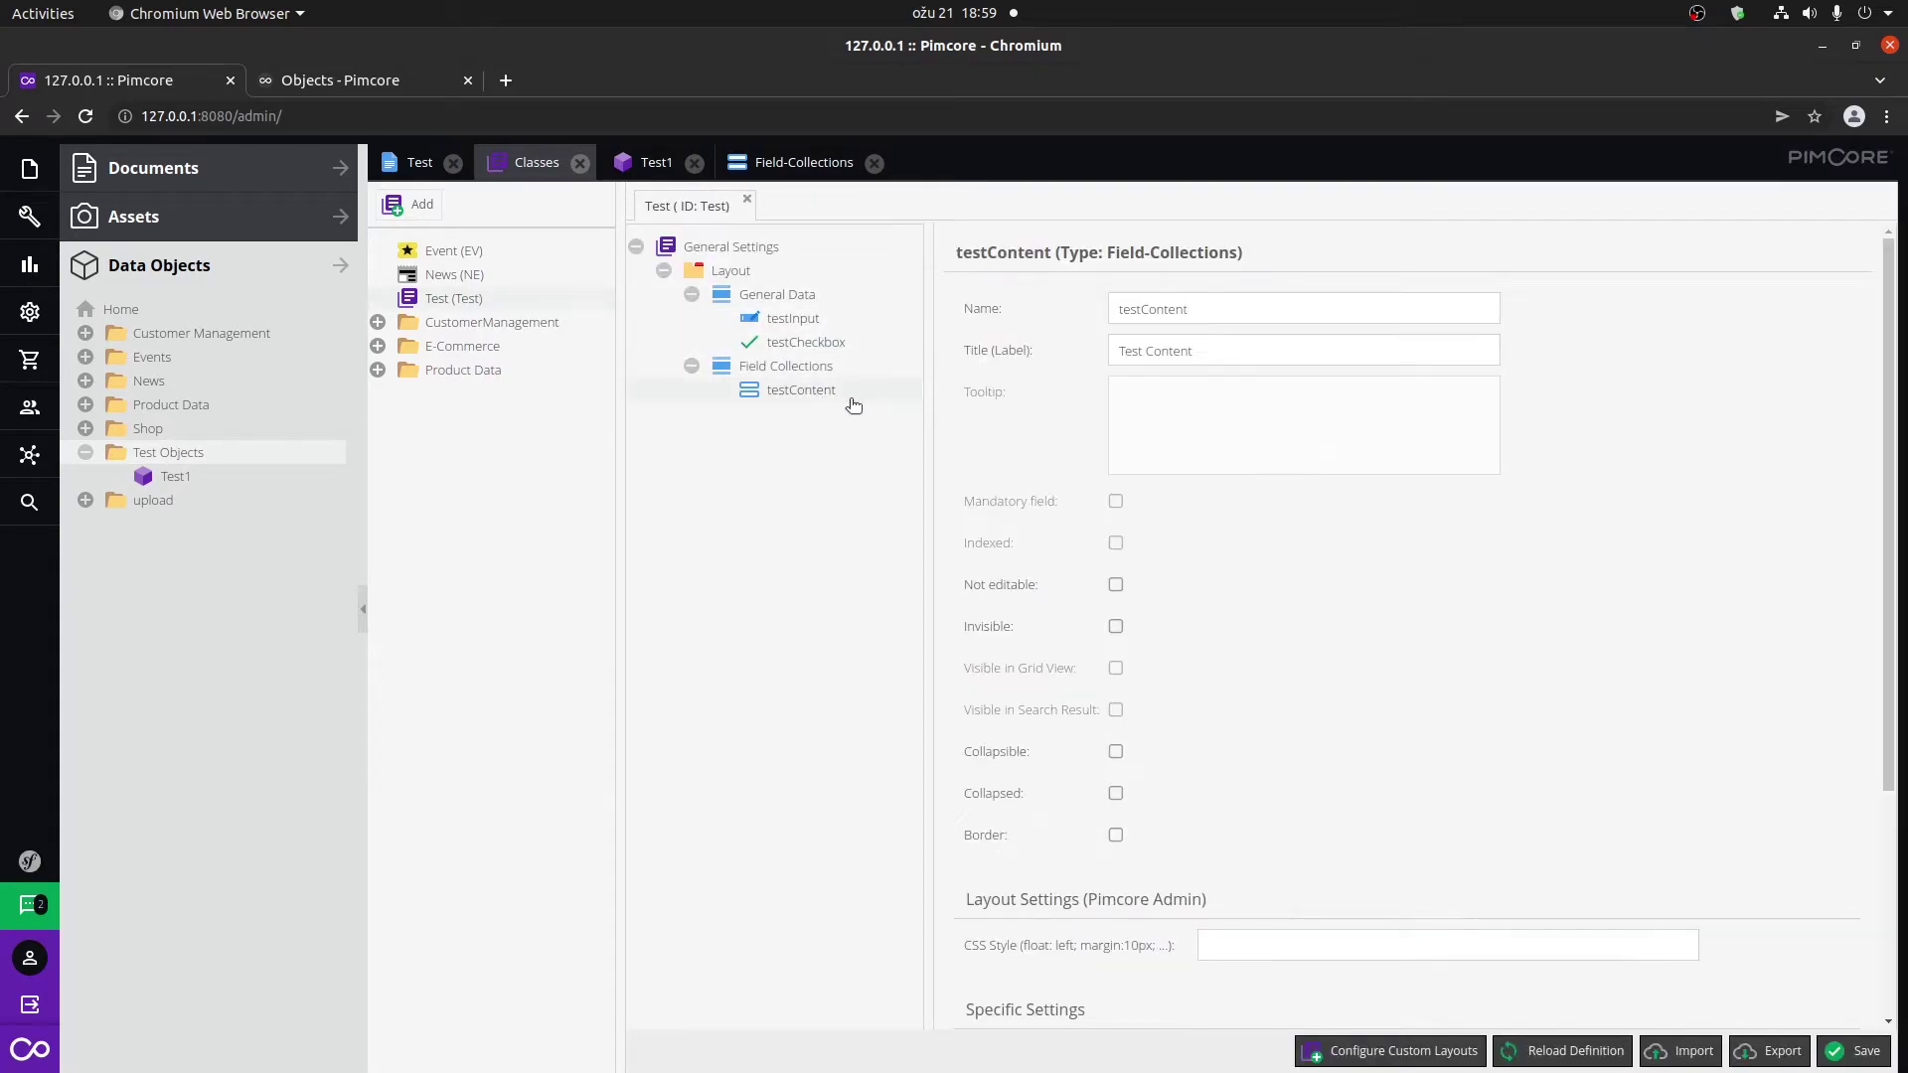
pyautogui.scroll(-3, 1298, 547)
pyautogui.scroll(-2, 1304, 568)
pyautogui.scroll(-3, 1305, 763)
pyautogui.scroll(-5, 1307, 763)
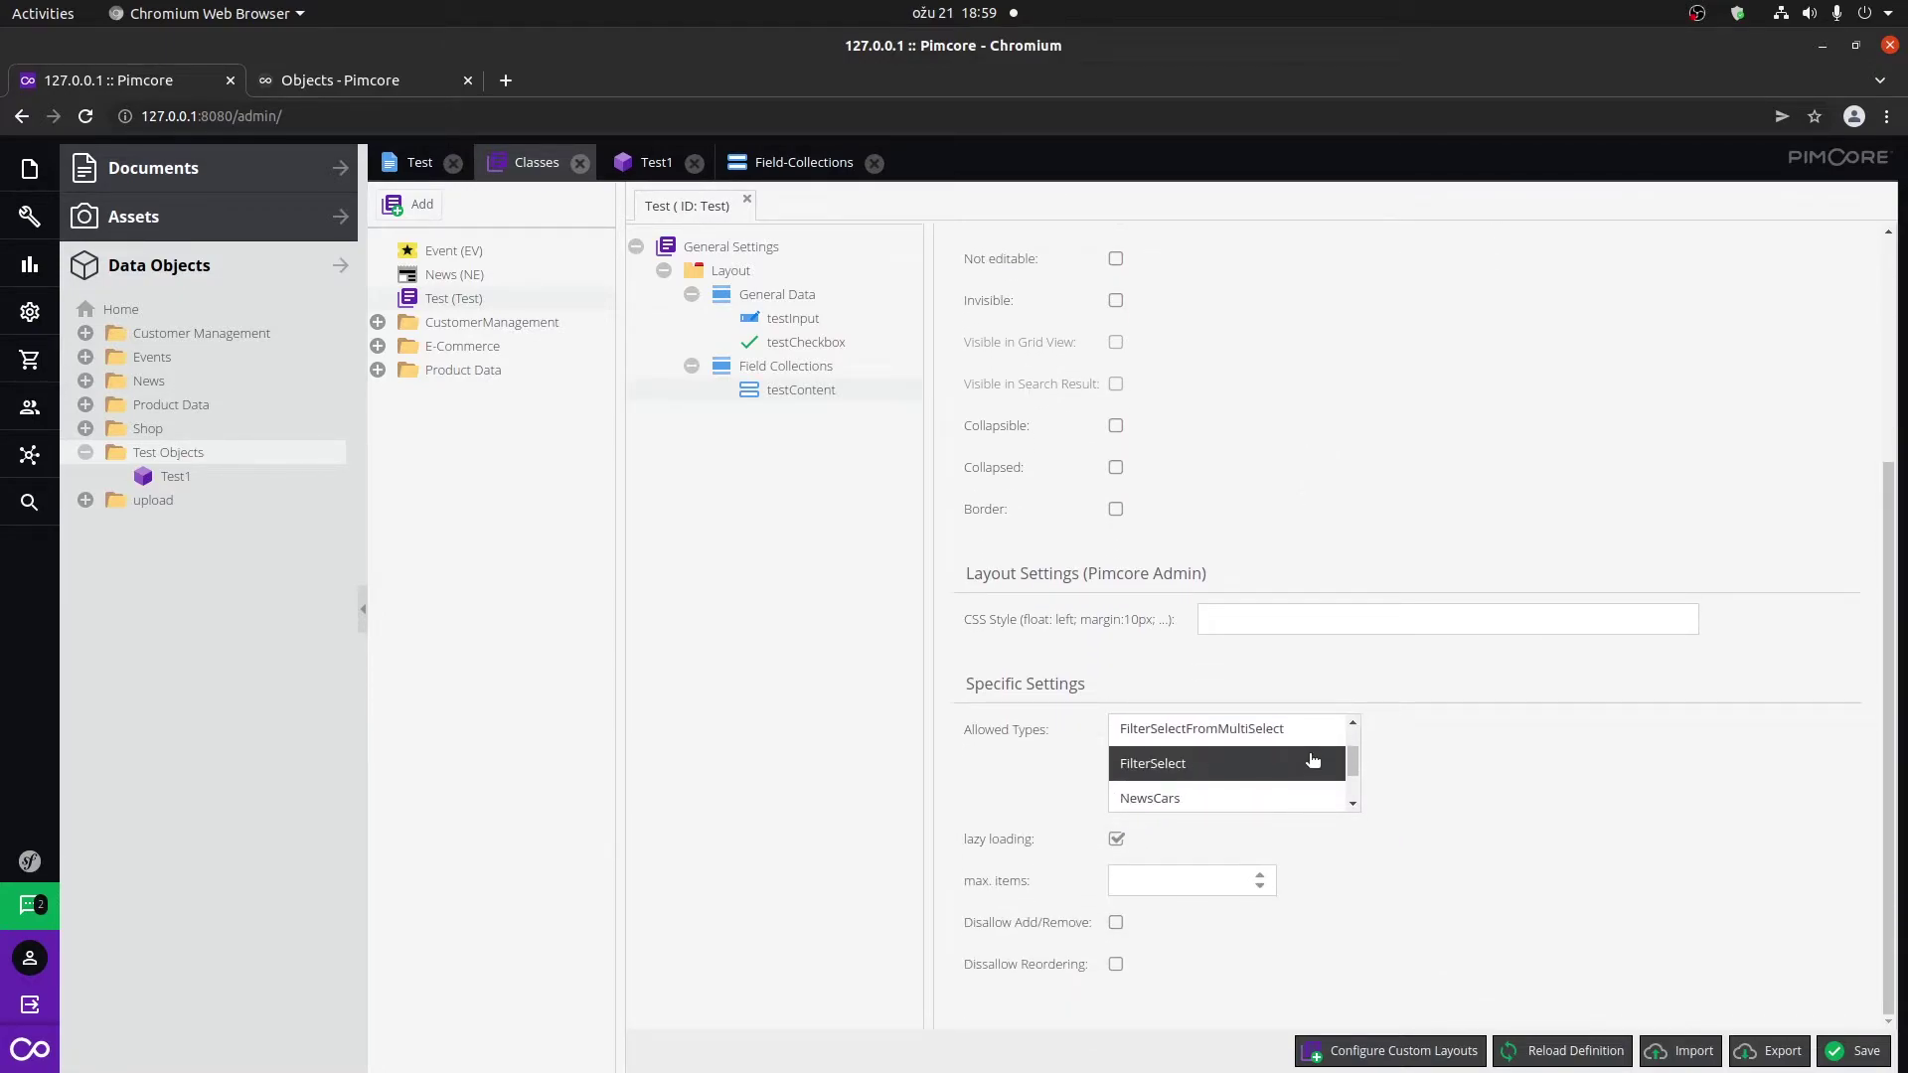
pyautogui.scroll(-5, 1313, 760)
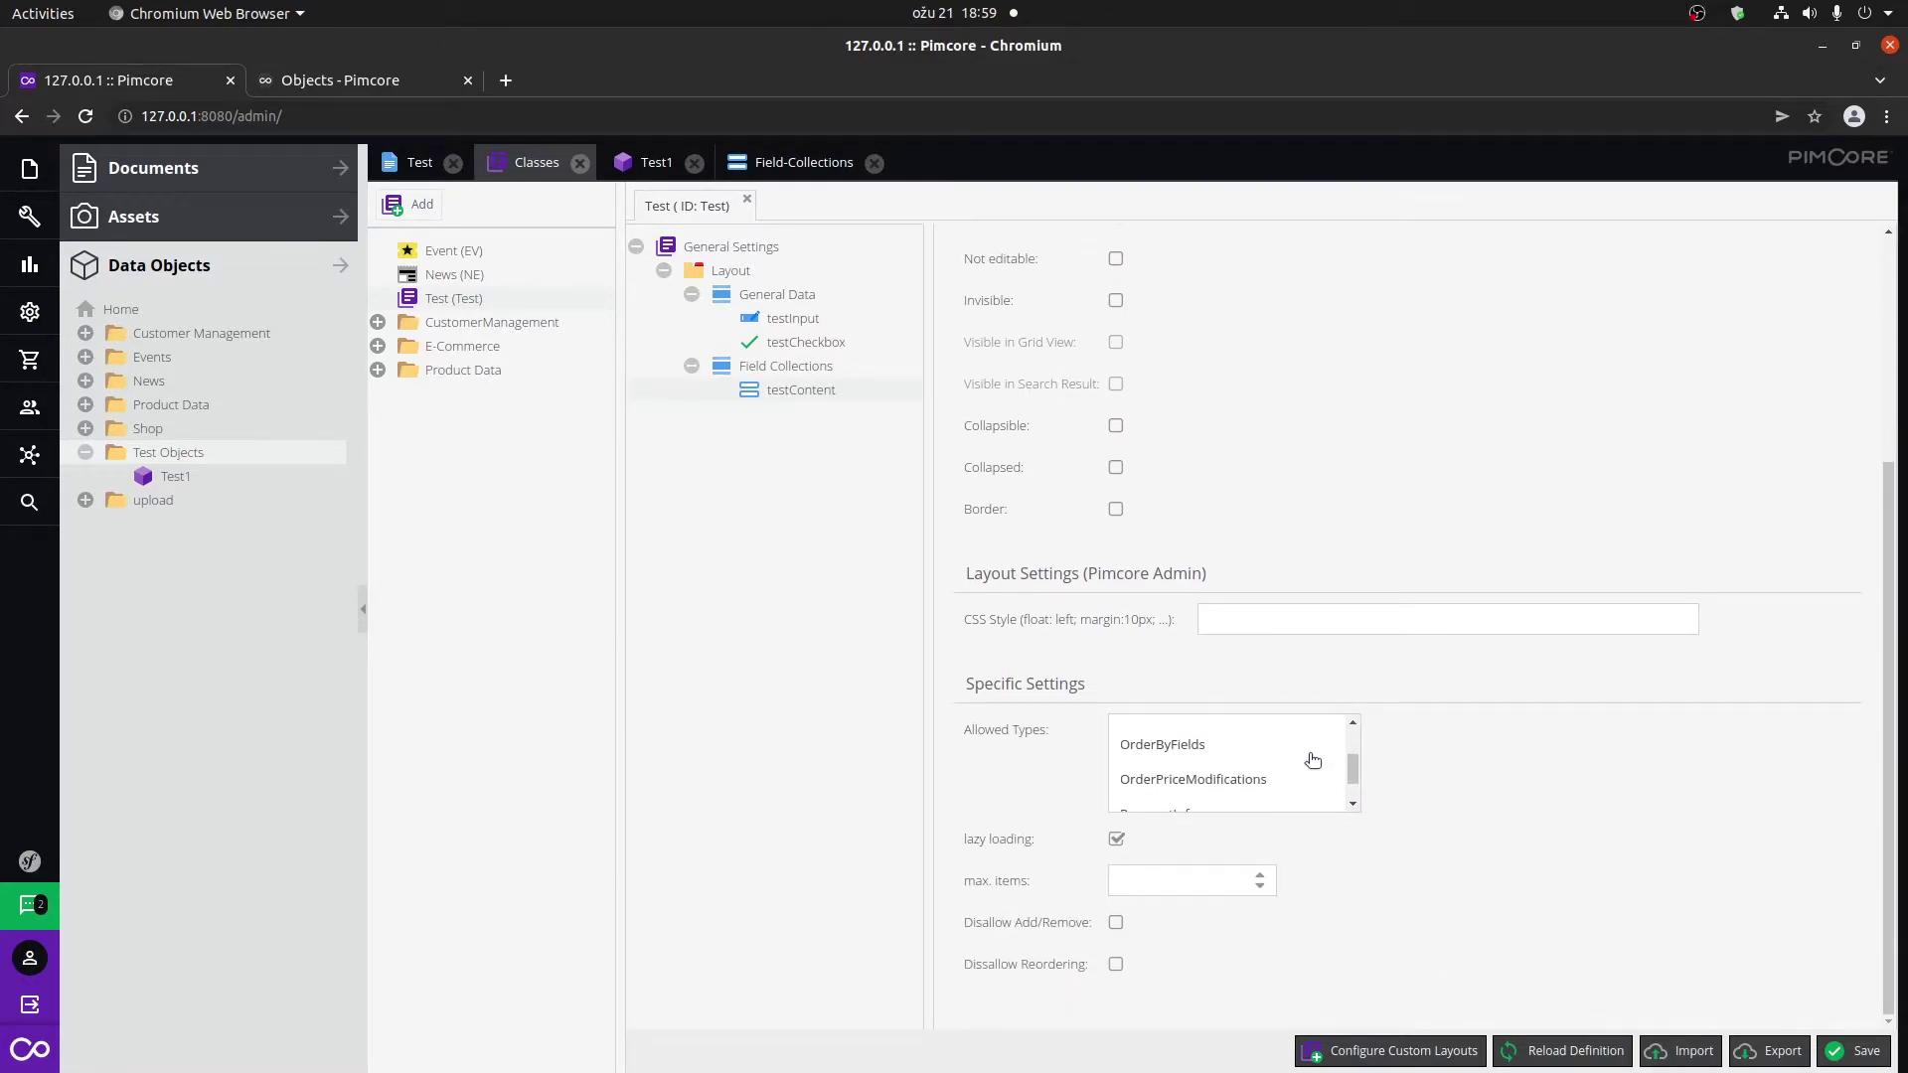
pyautogui.scroll(-3, 1313, 761)
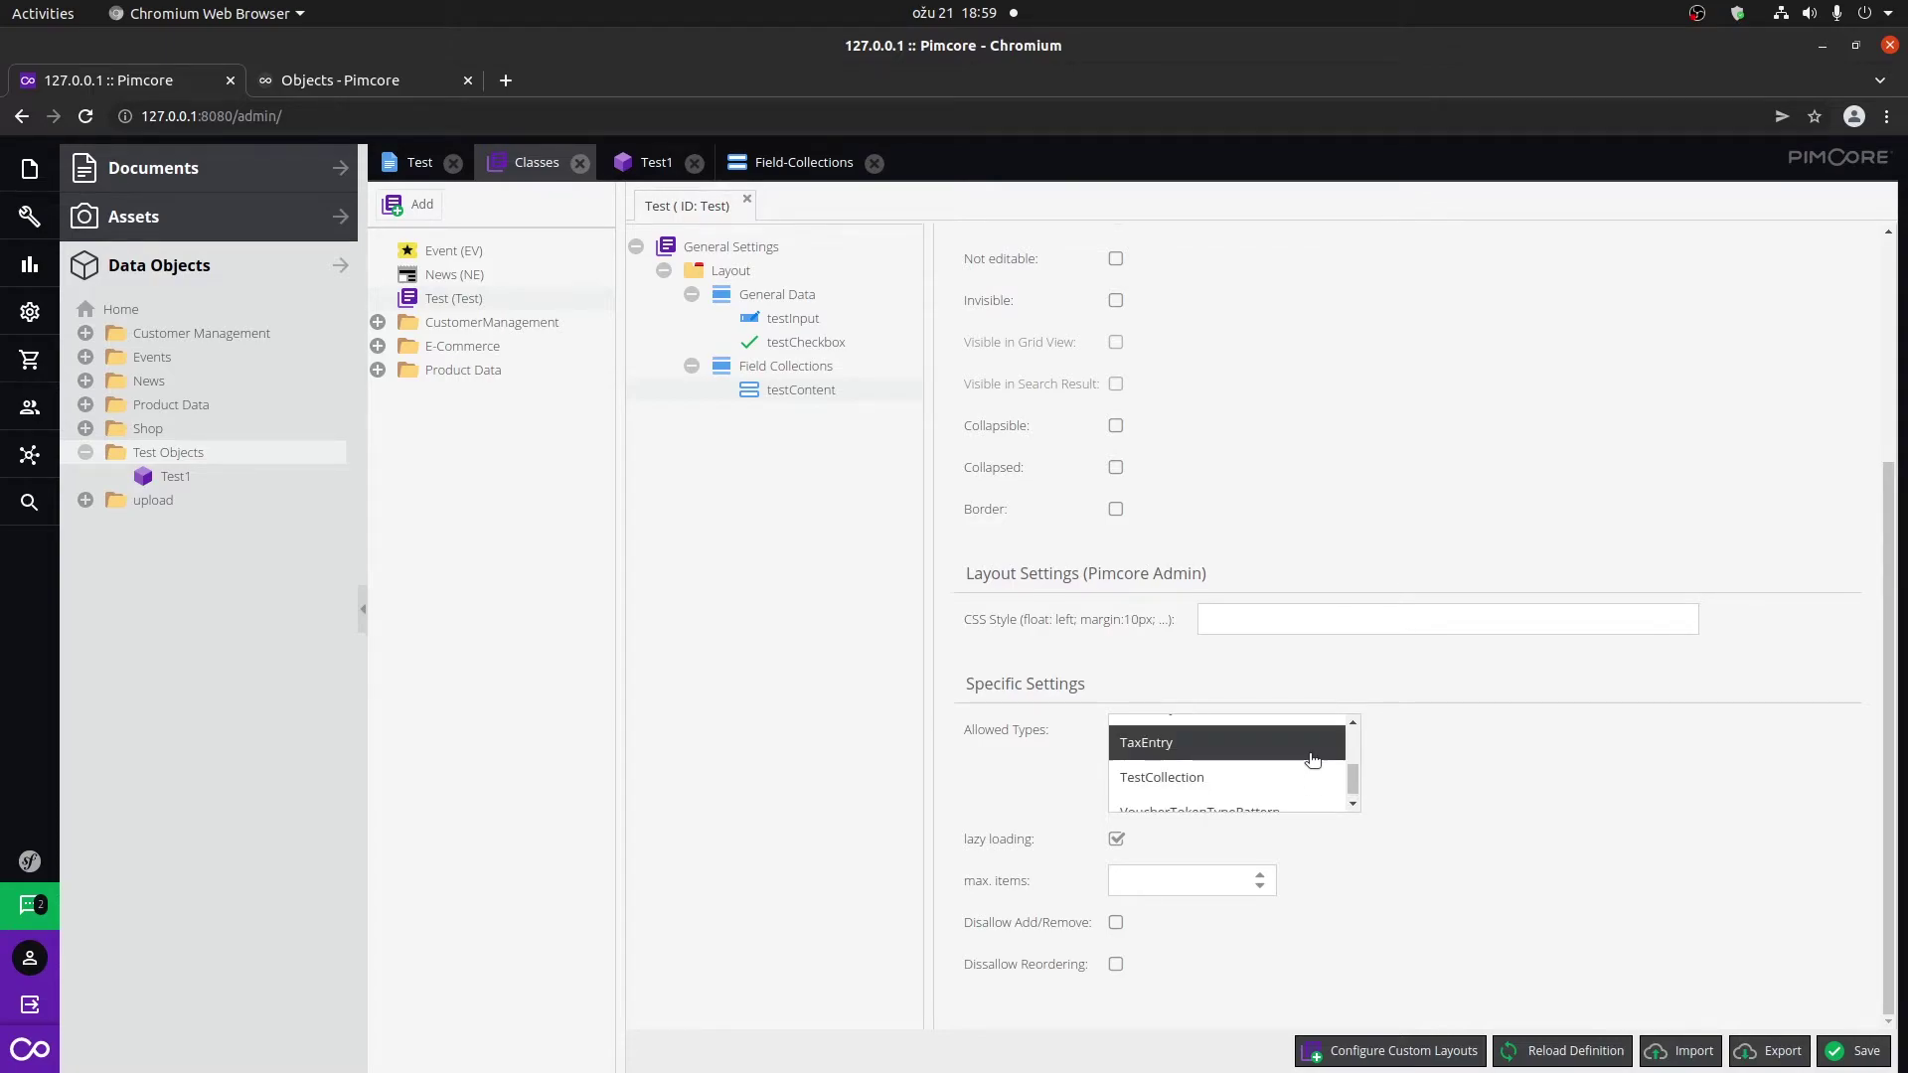
pyautogui.click(1256, 734)
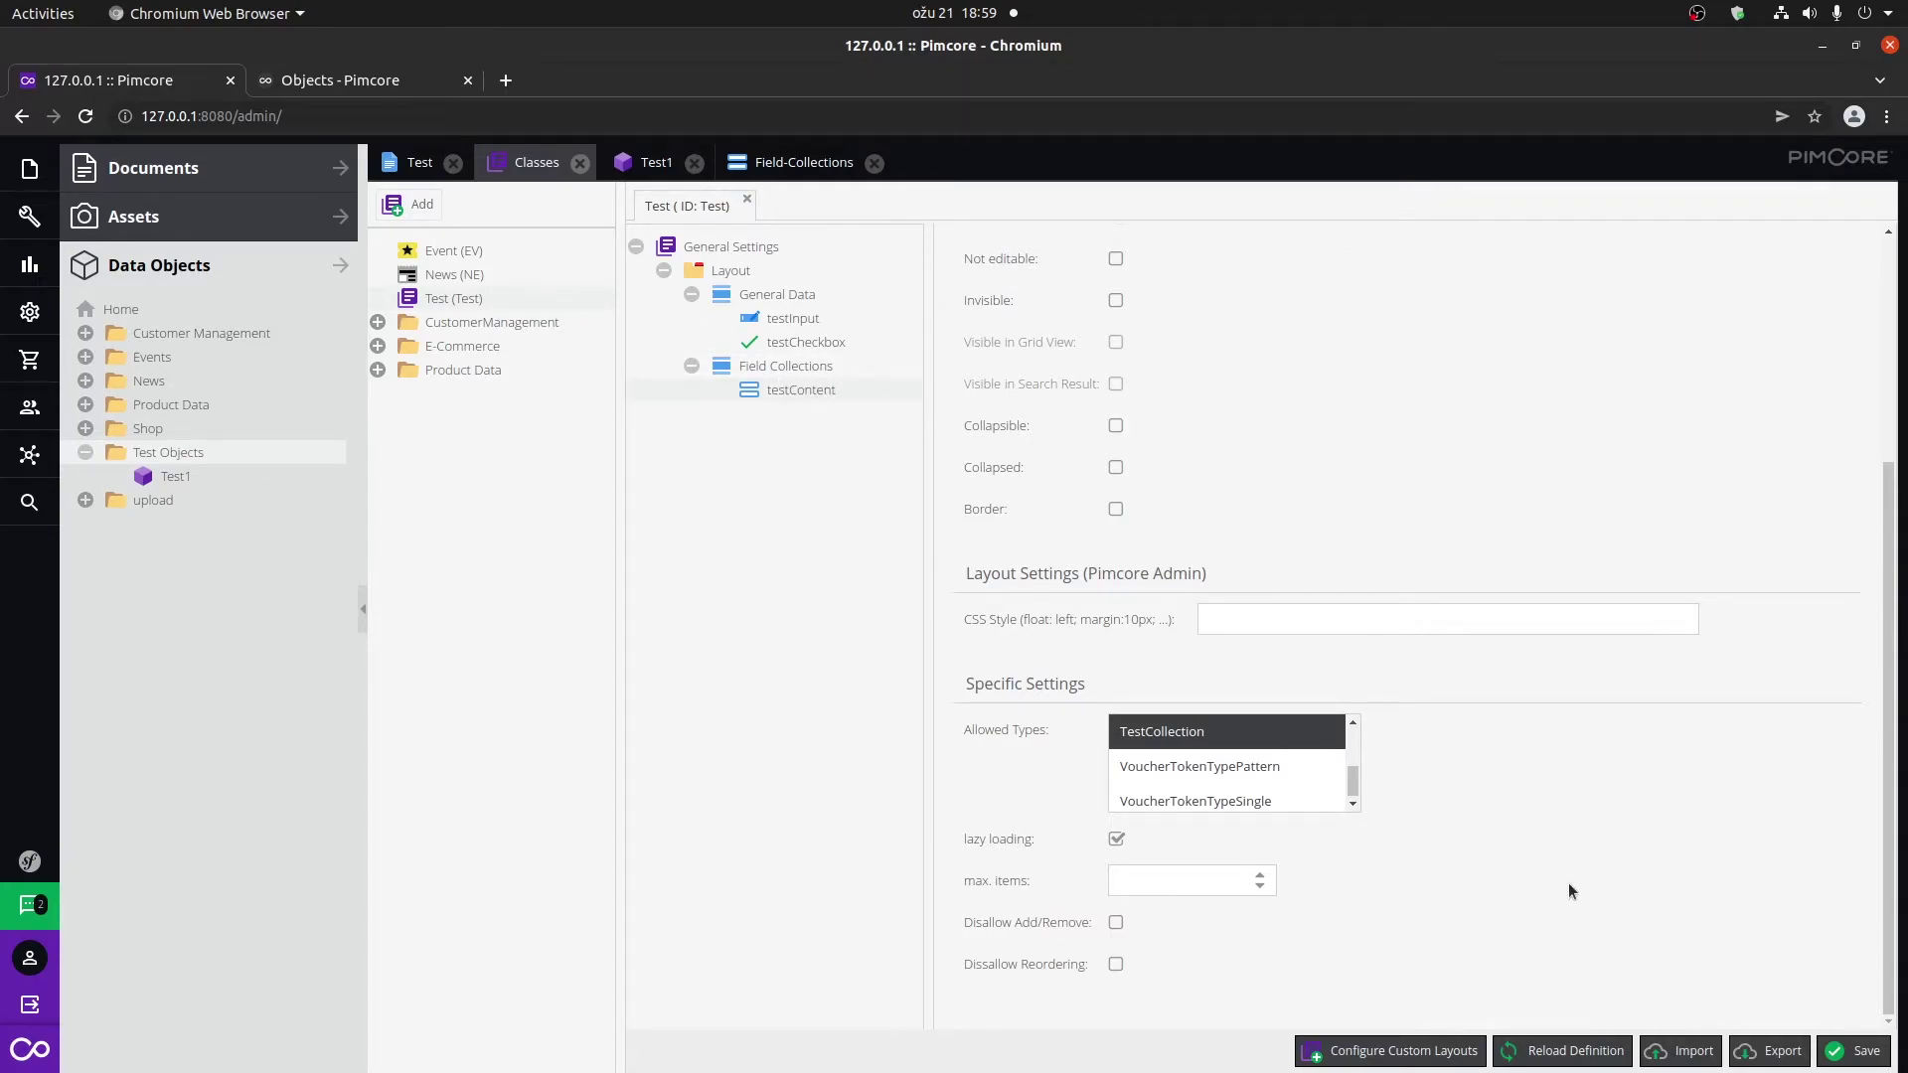
pyautogui.click(1854, 1051)
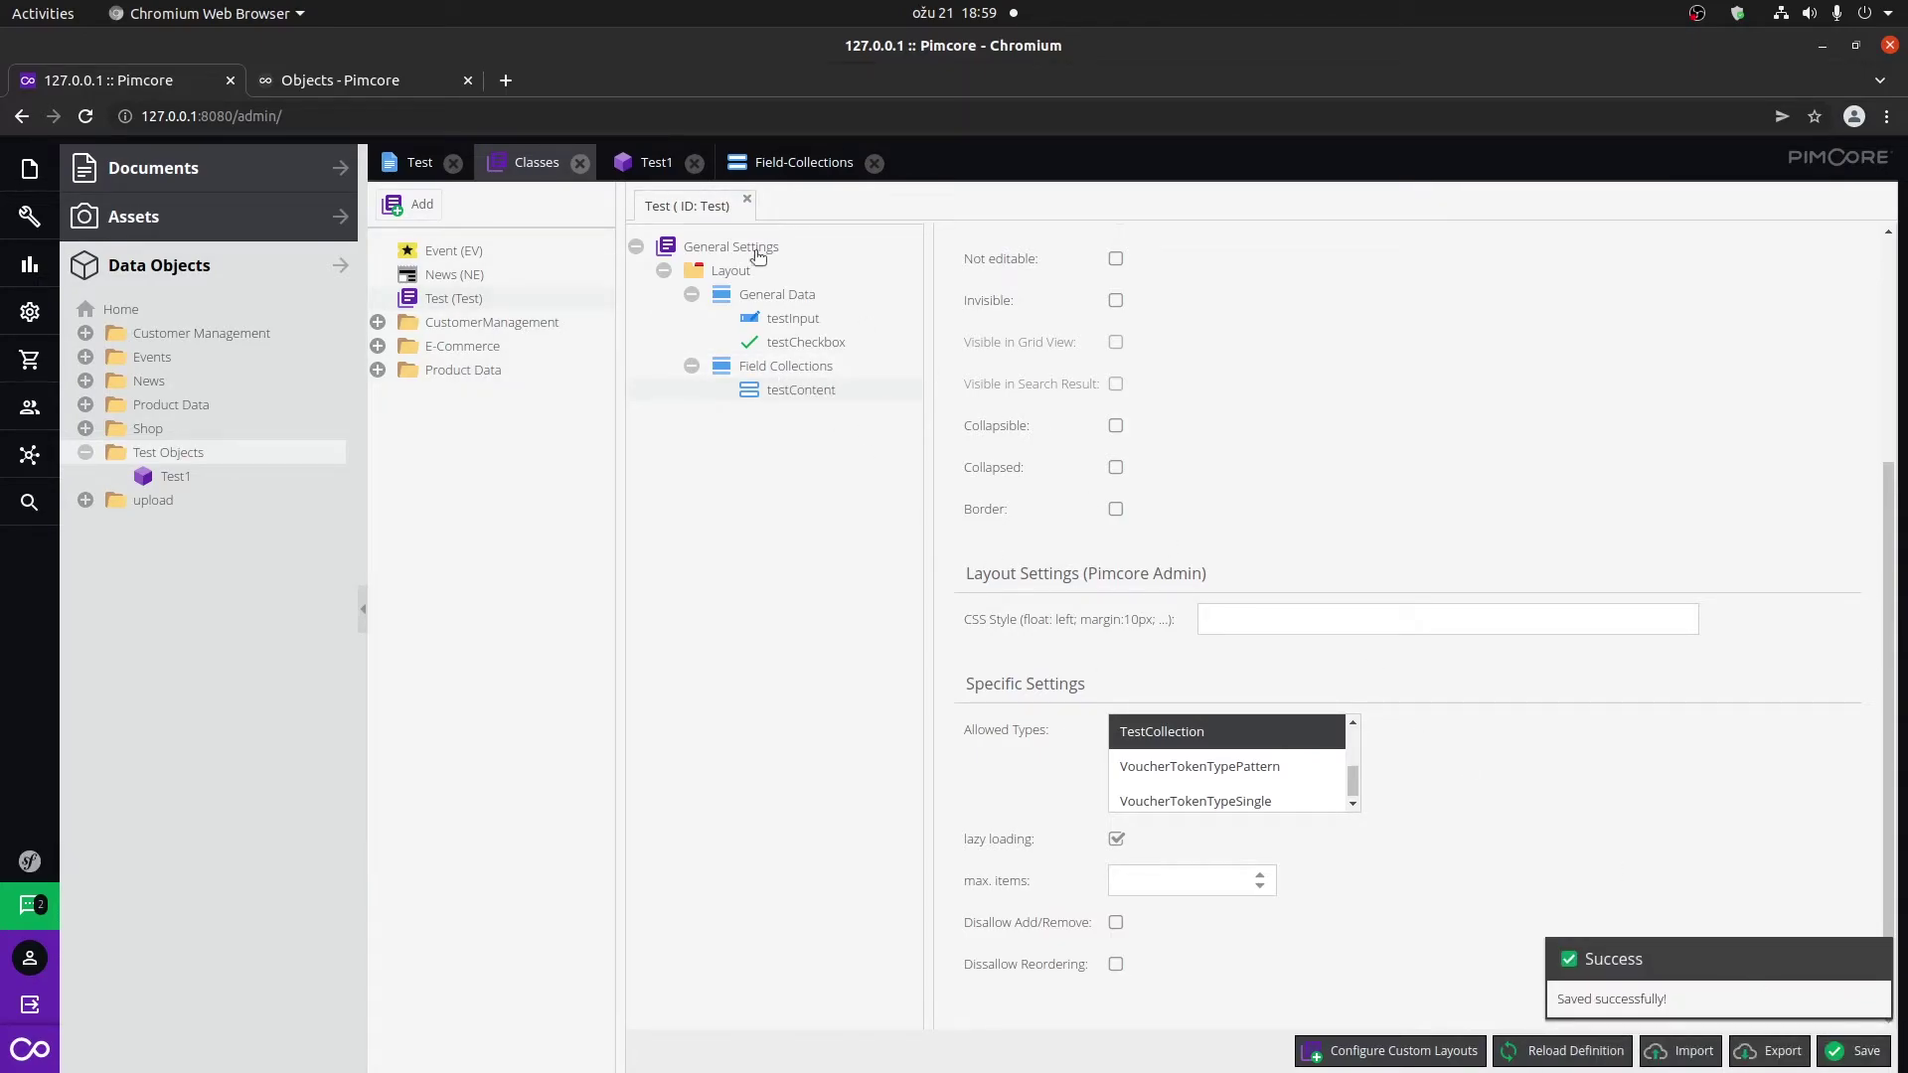
# Add a TestCollection entry to Test Content in the Test1 object and set its Test Select to Test1.
pyautogui.click(646, 164)
pyautogui.click(805, 209)
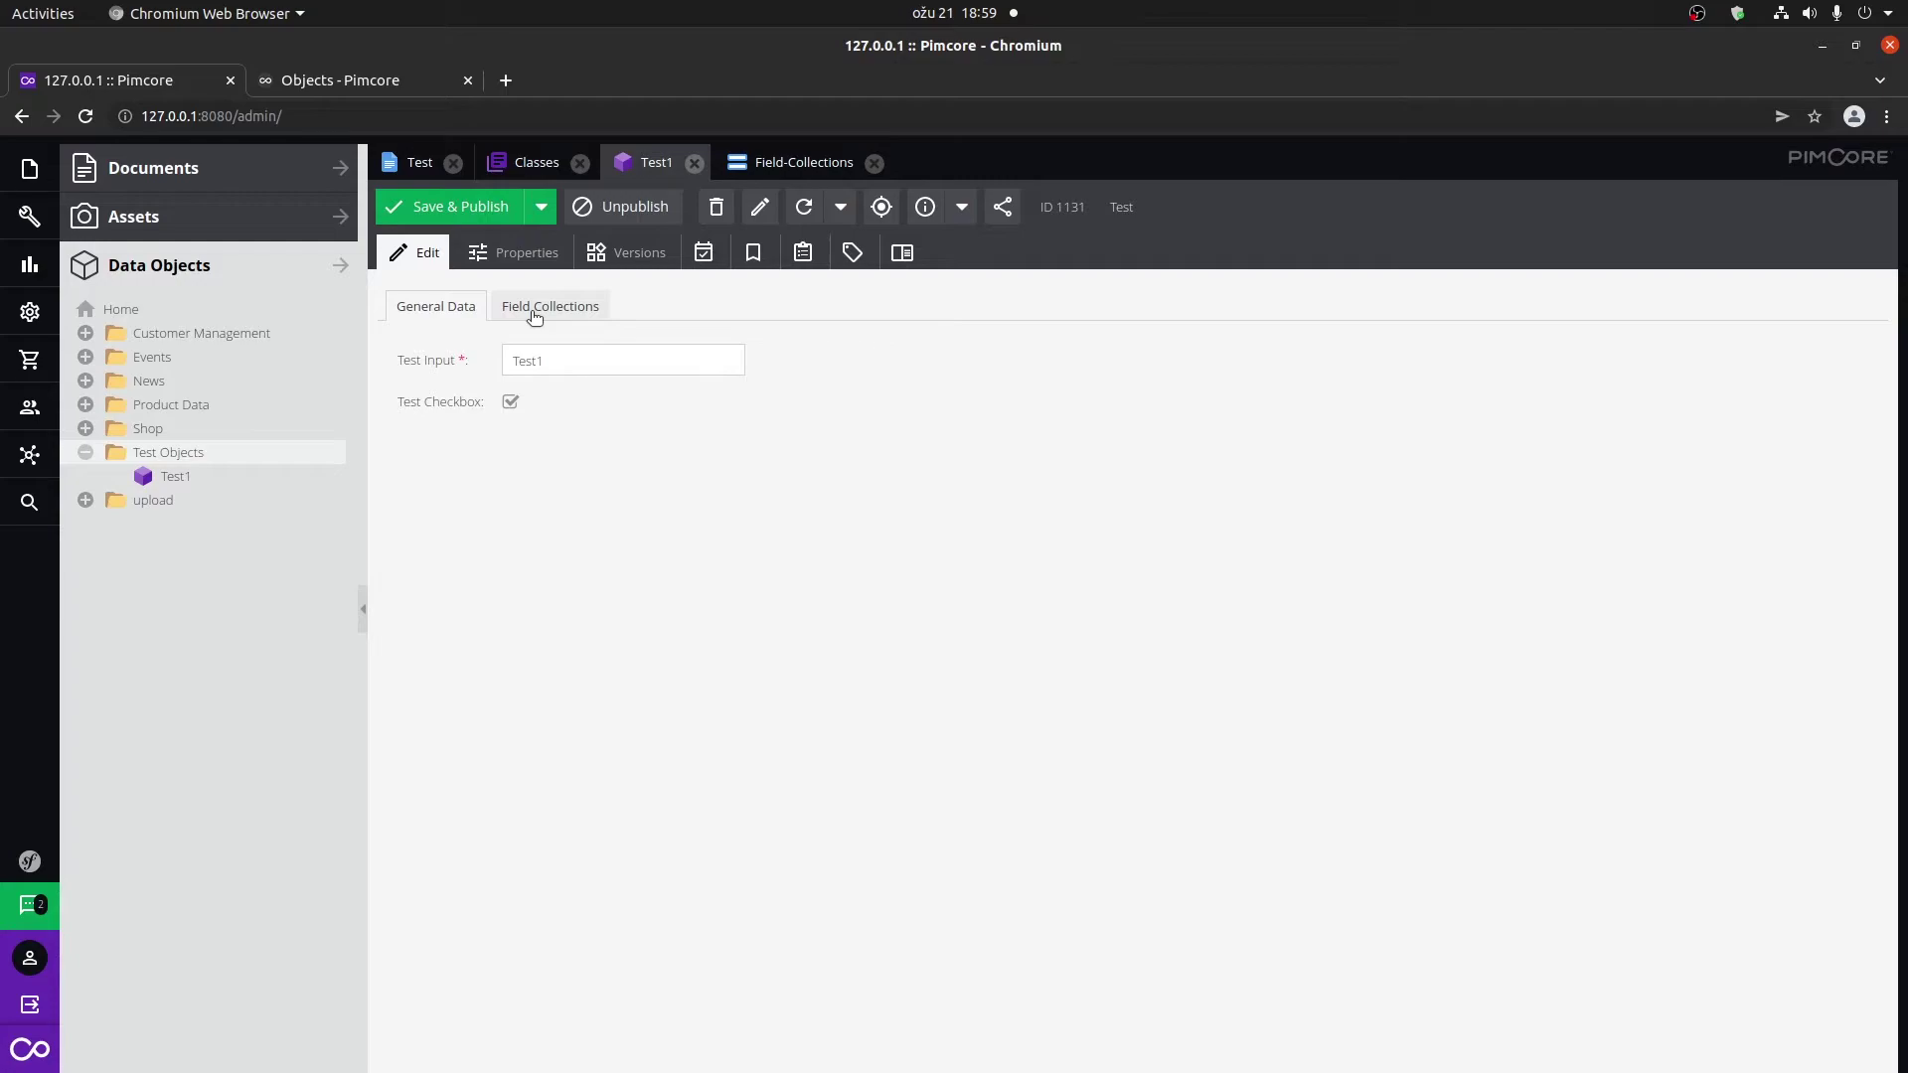
pyautogui.click(535, 316)
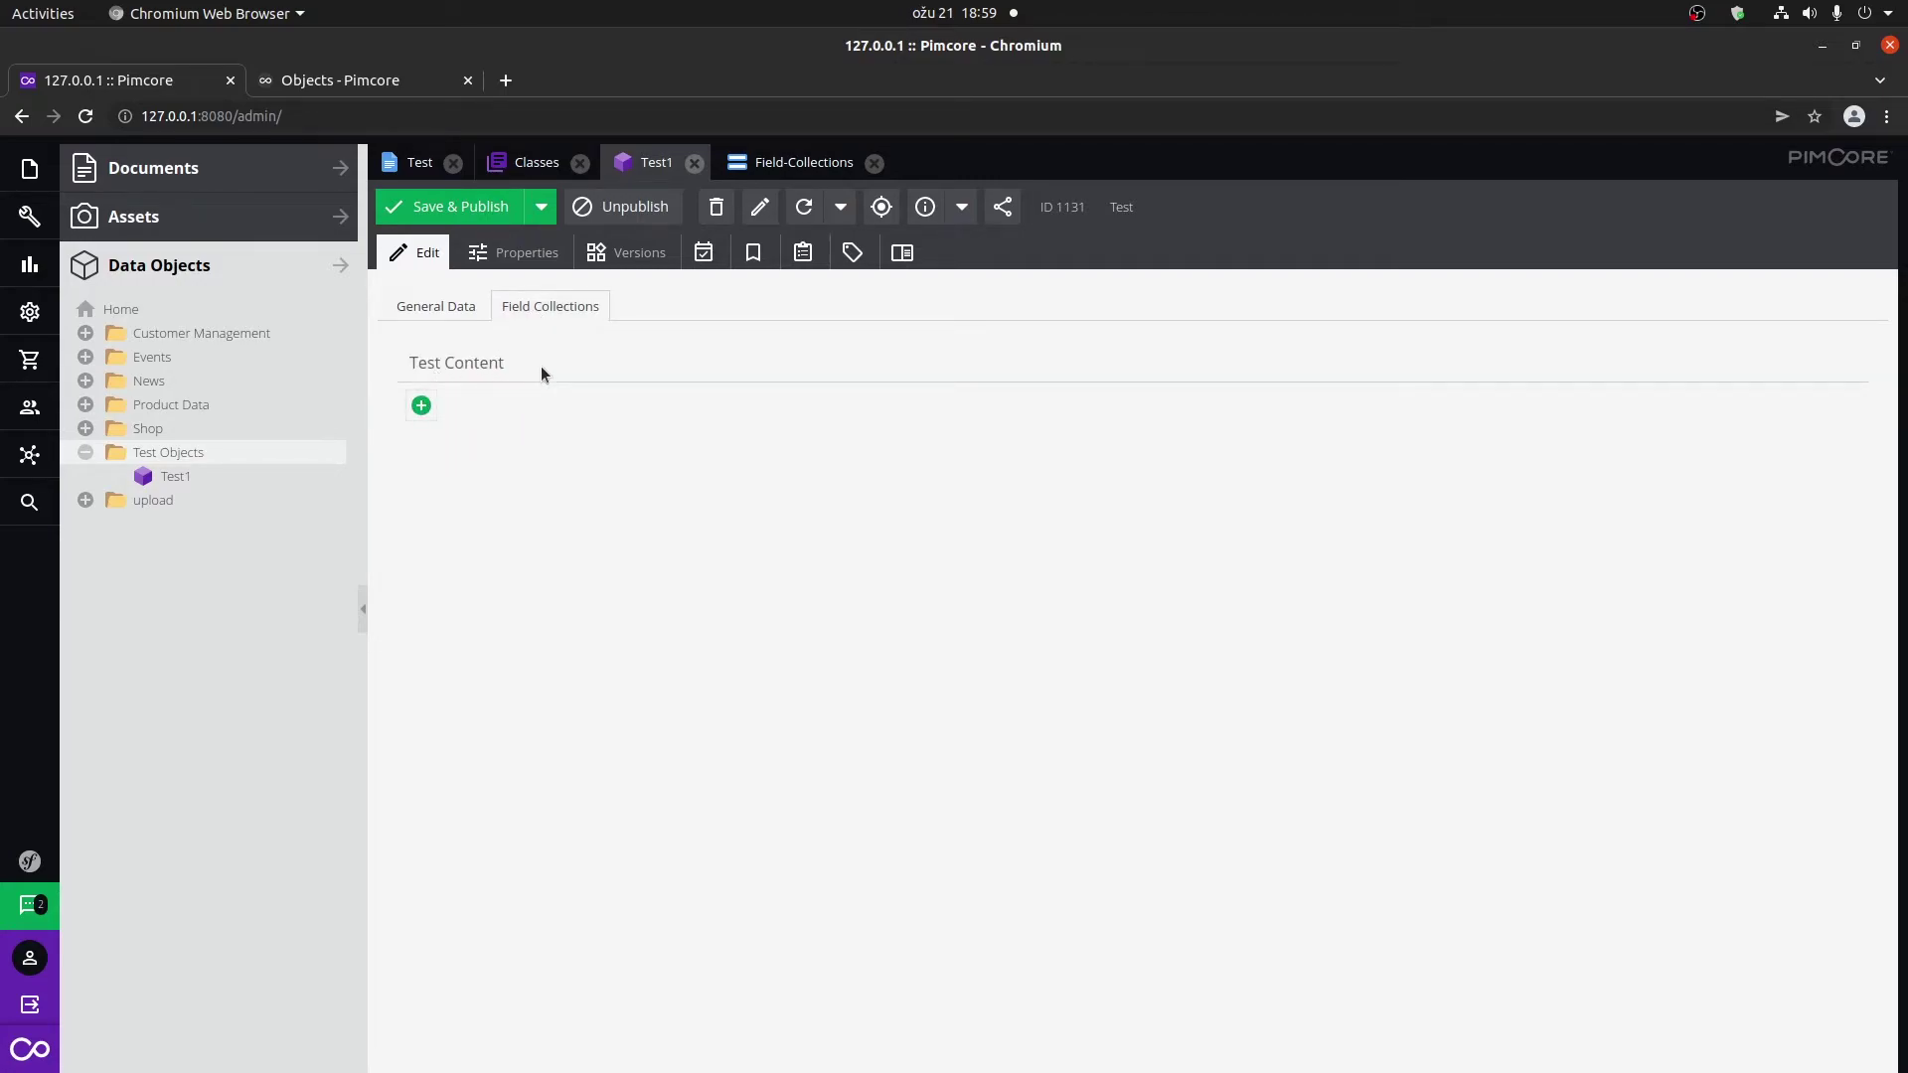
pyautogui.click(421, 405)
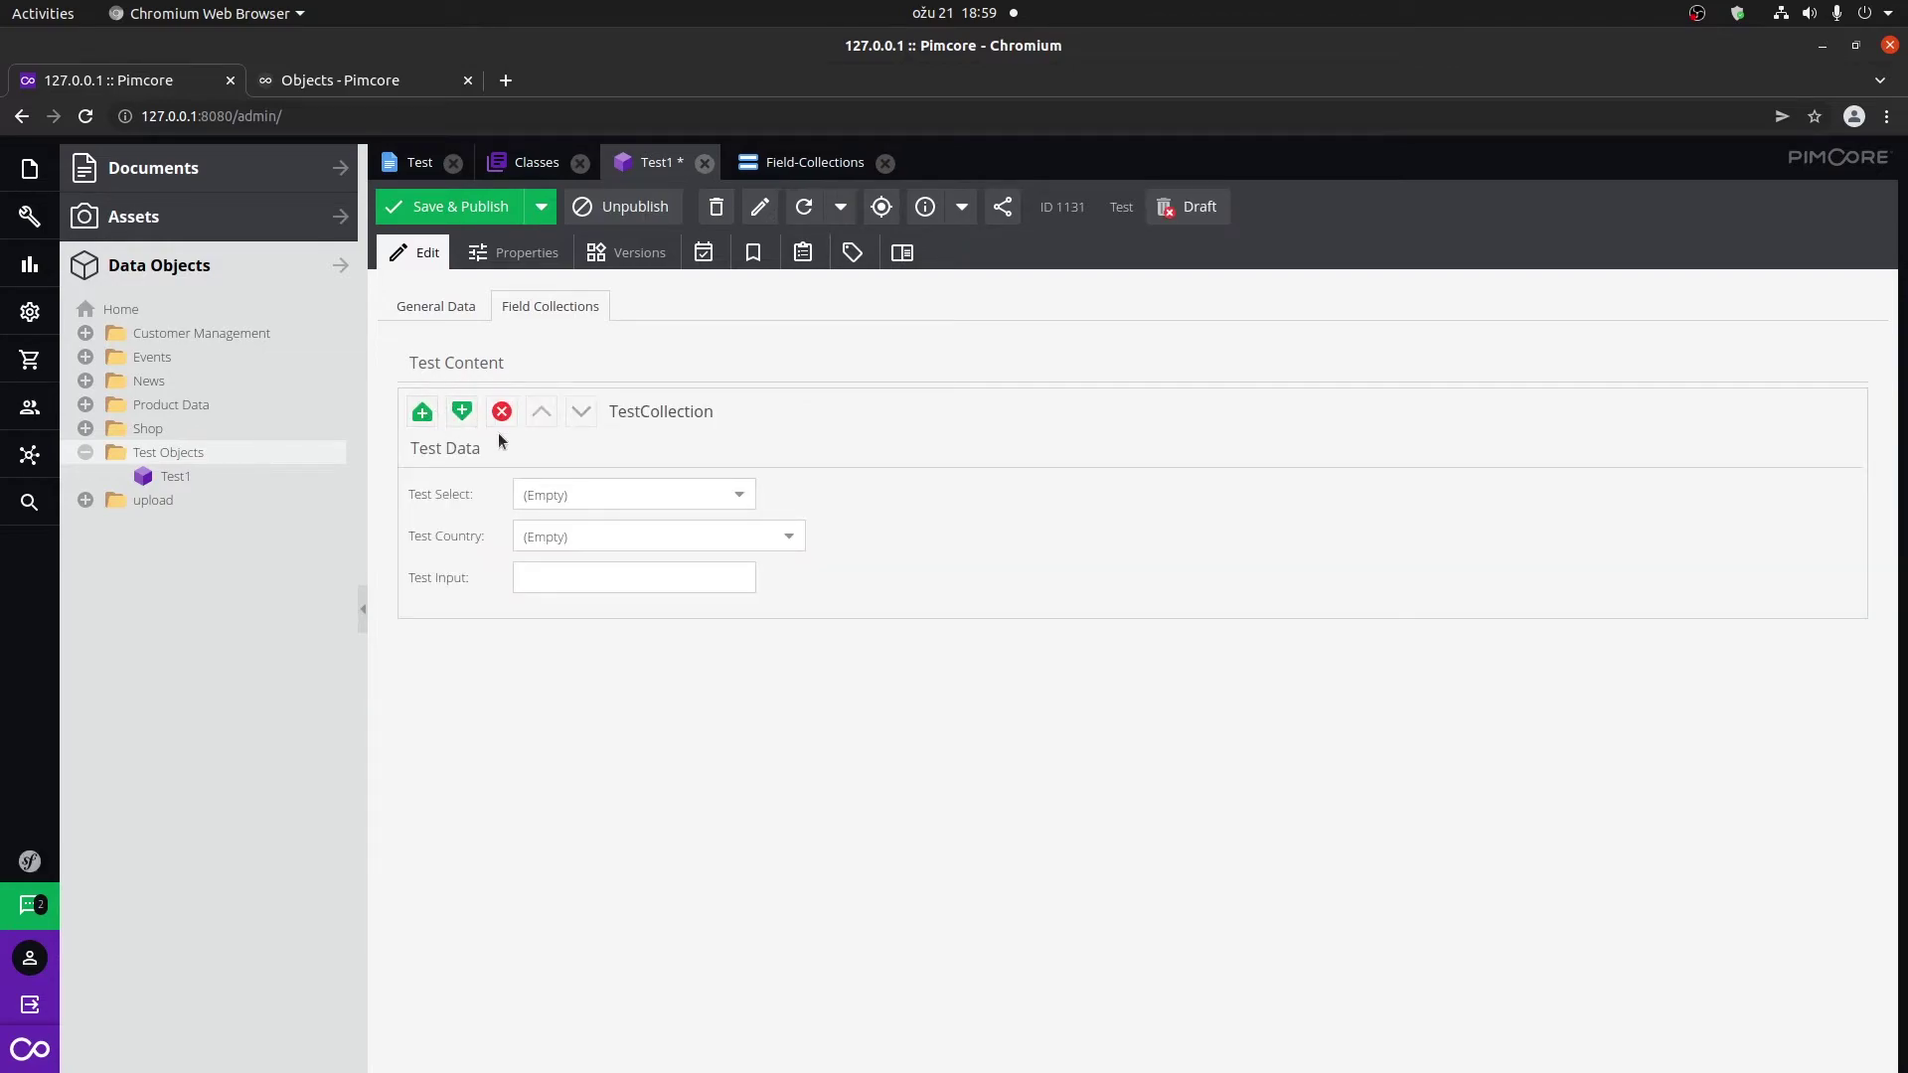
pyautogui.click(739, 495)
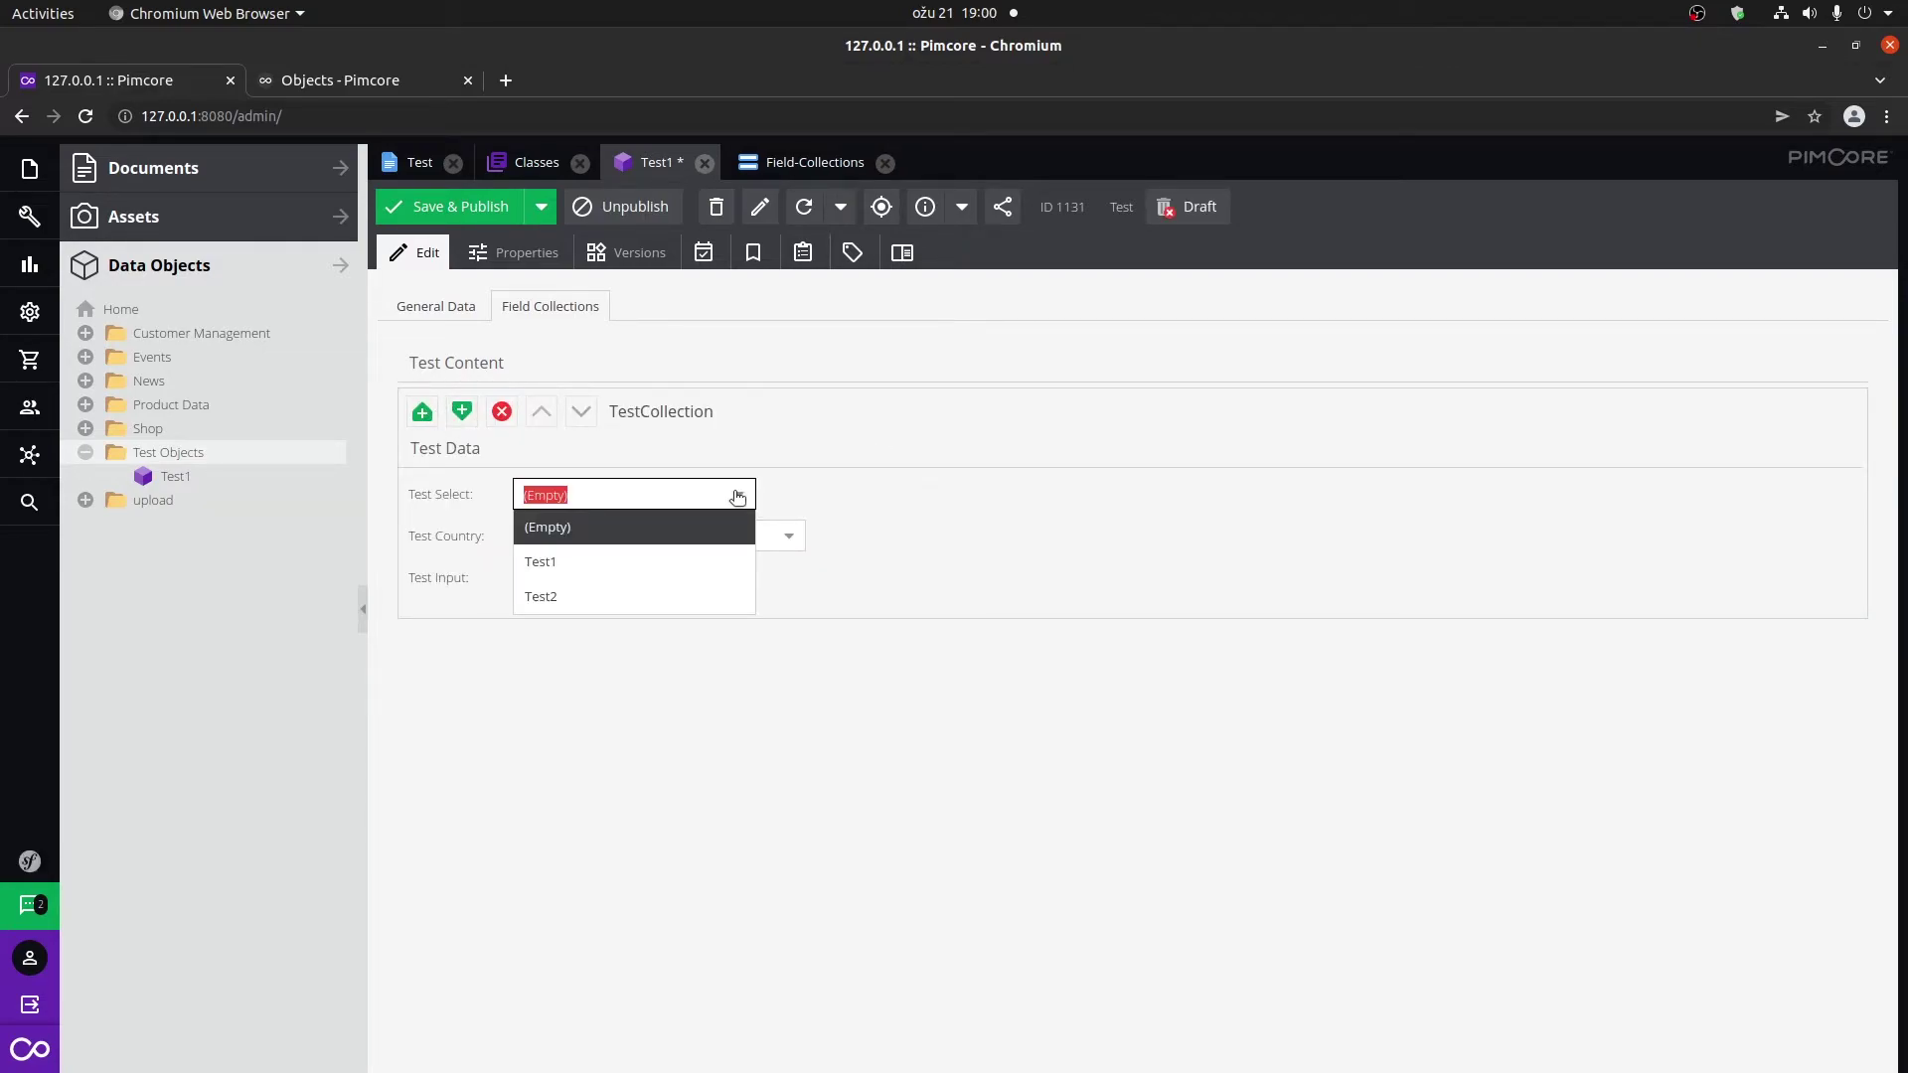
pyautogui.click(689, 581)
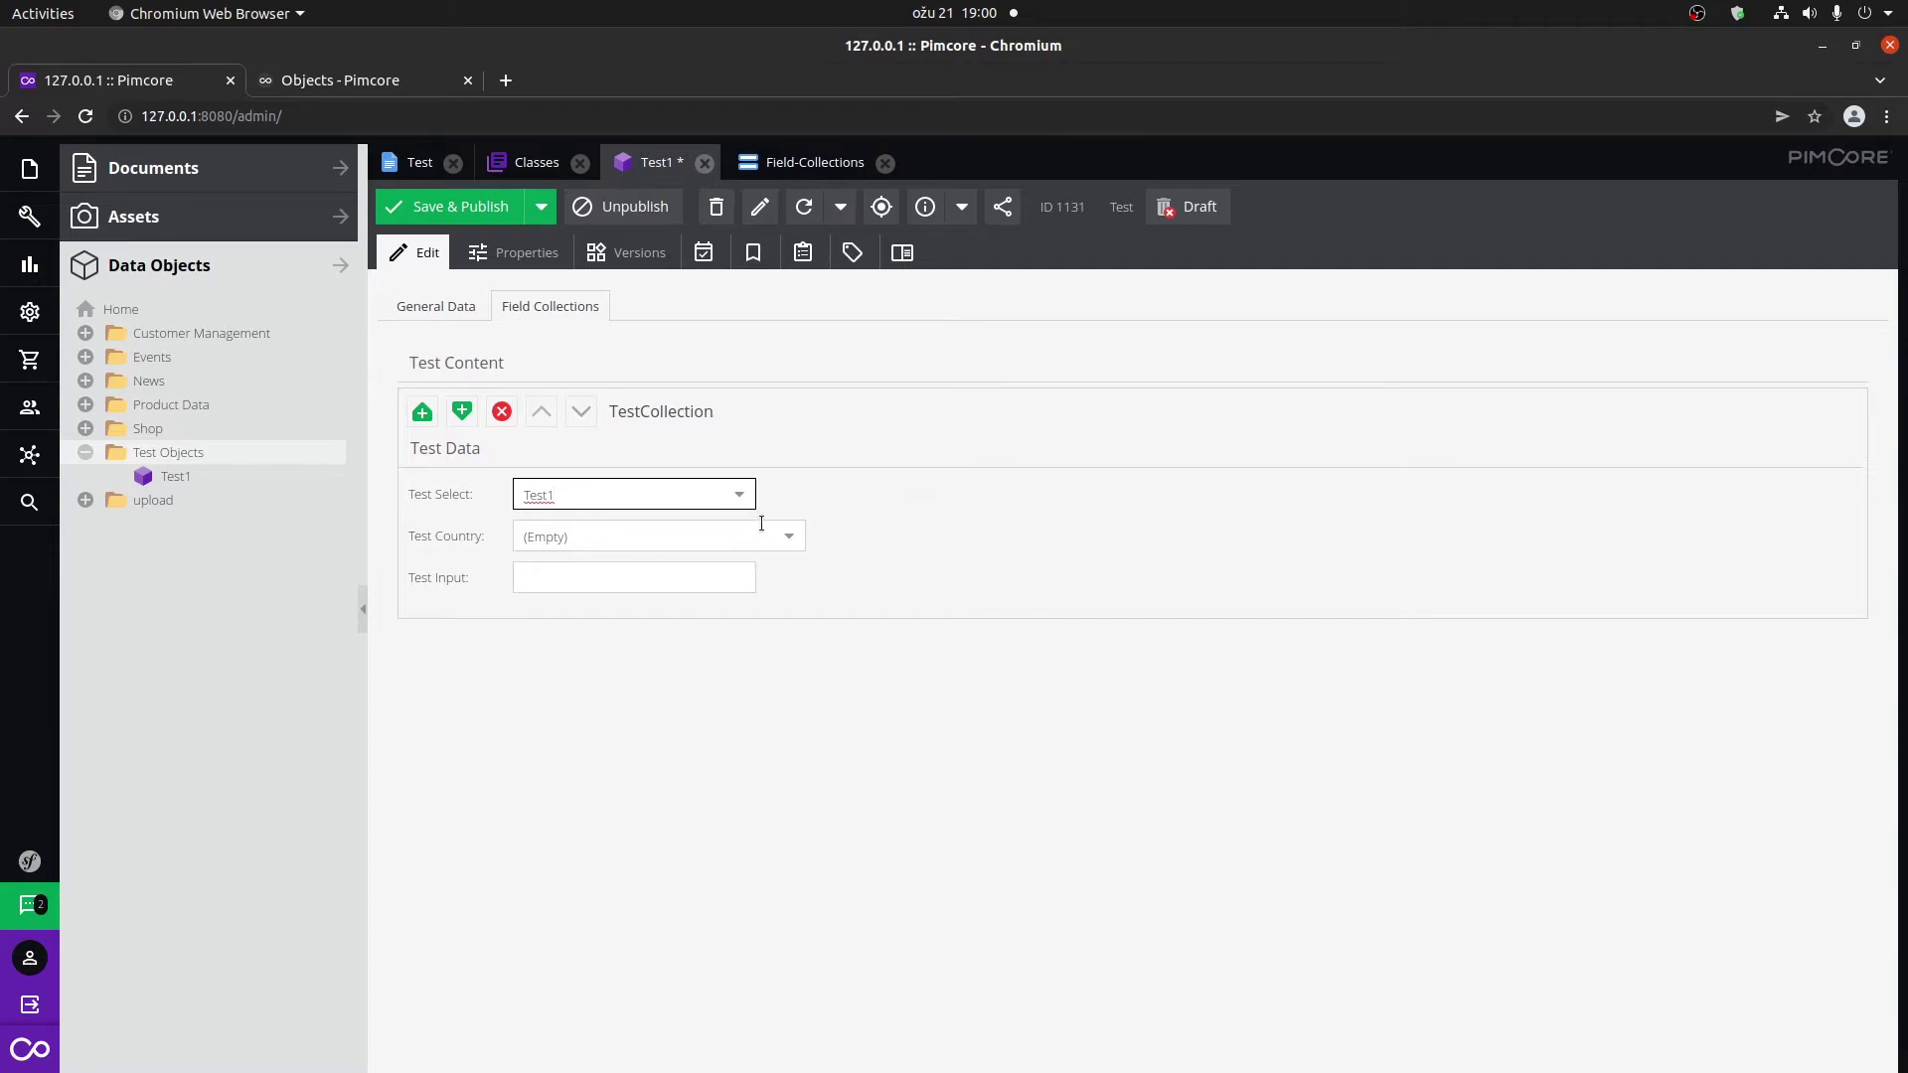
# Set the entry's Test Country to Croatia.
pyautogui.click(792, 536)
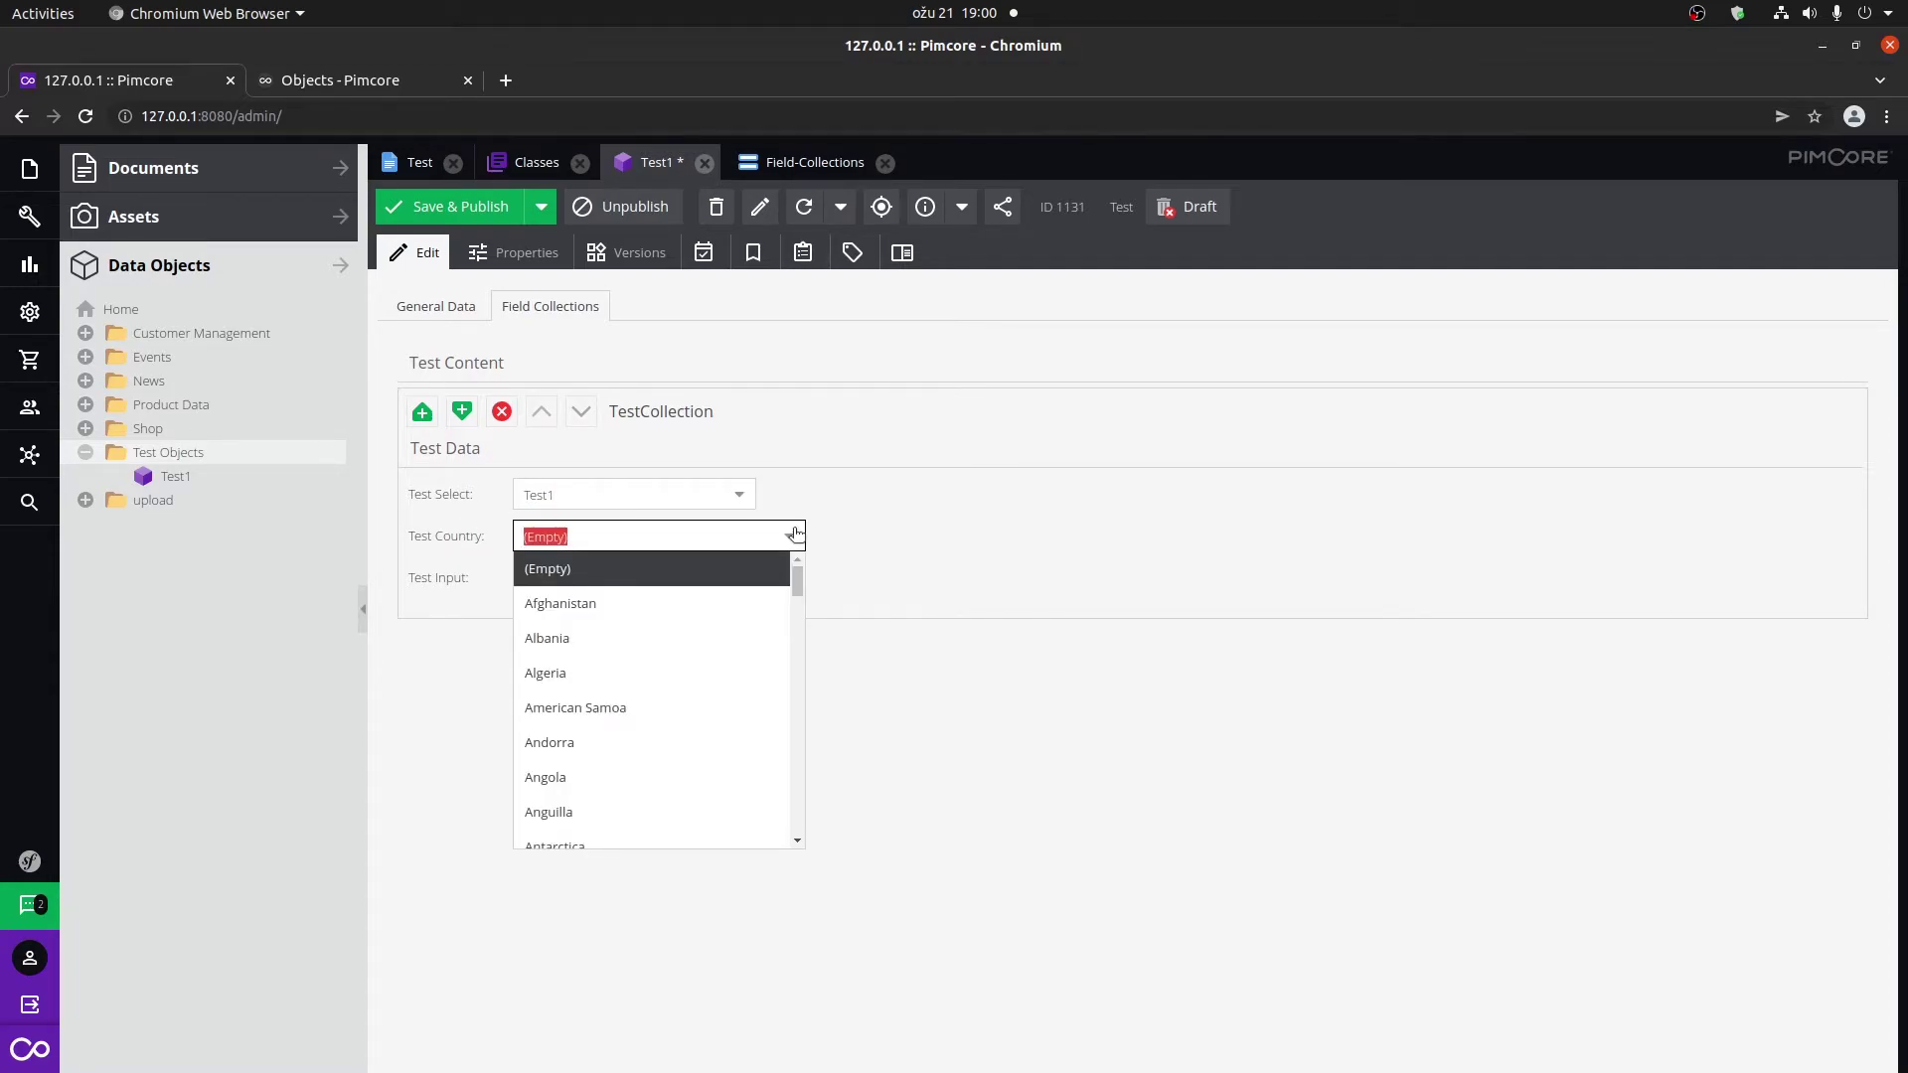
pyautogui.scroll(-8, 741, 696)
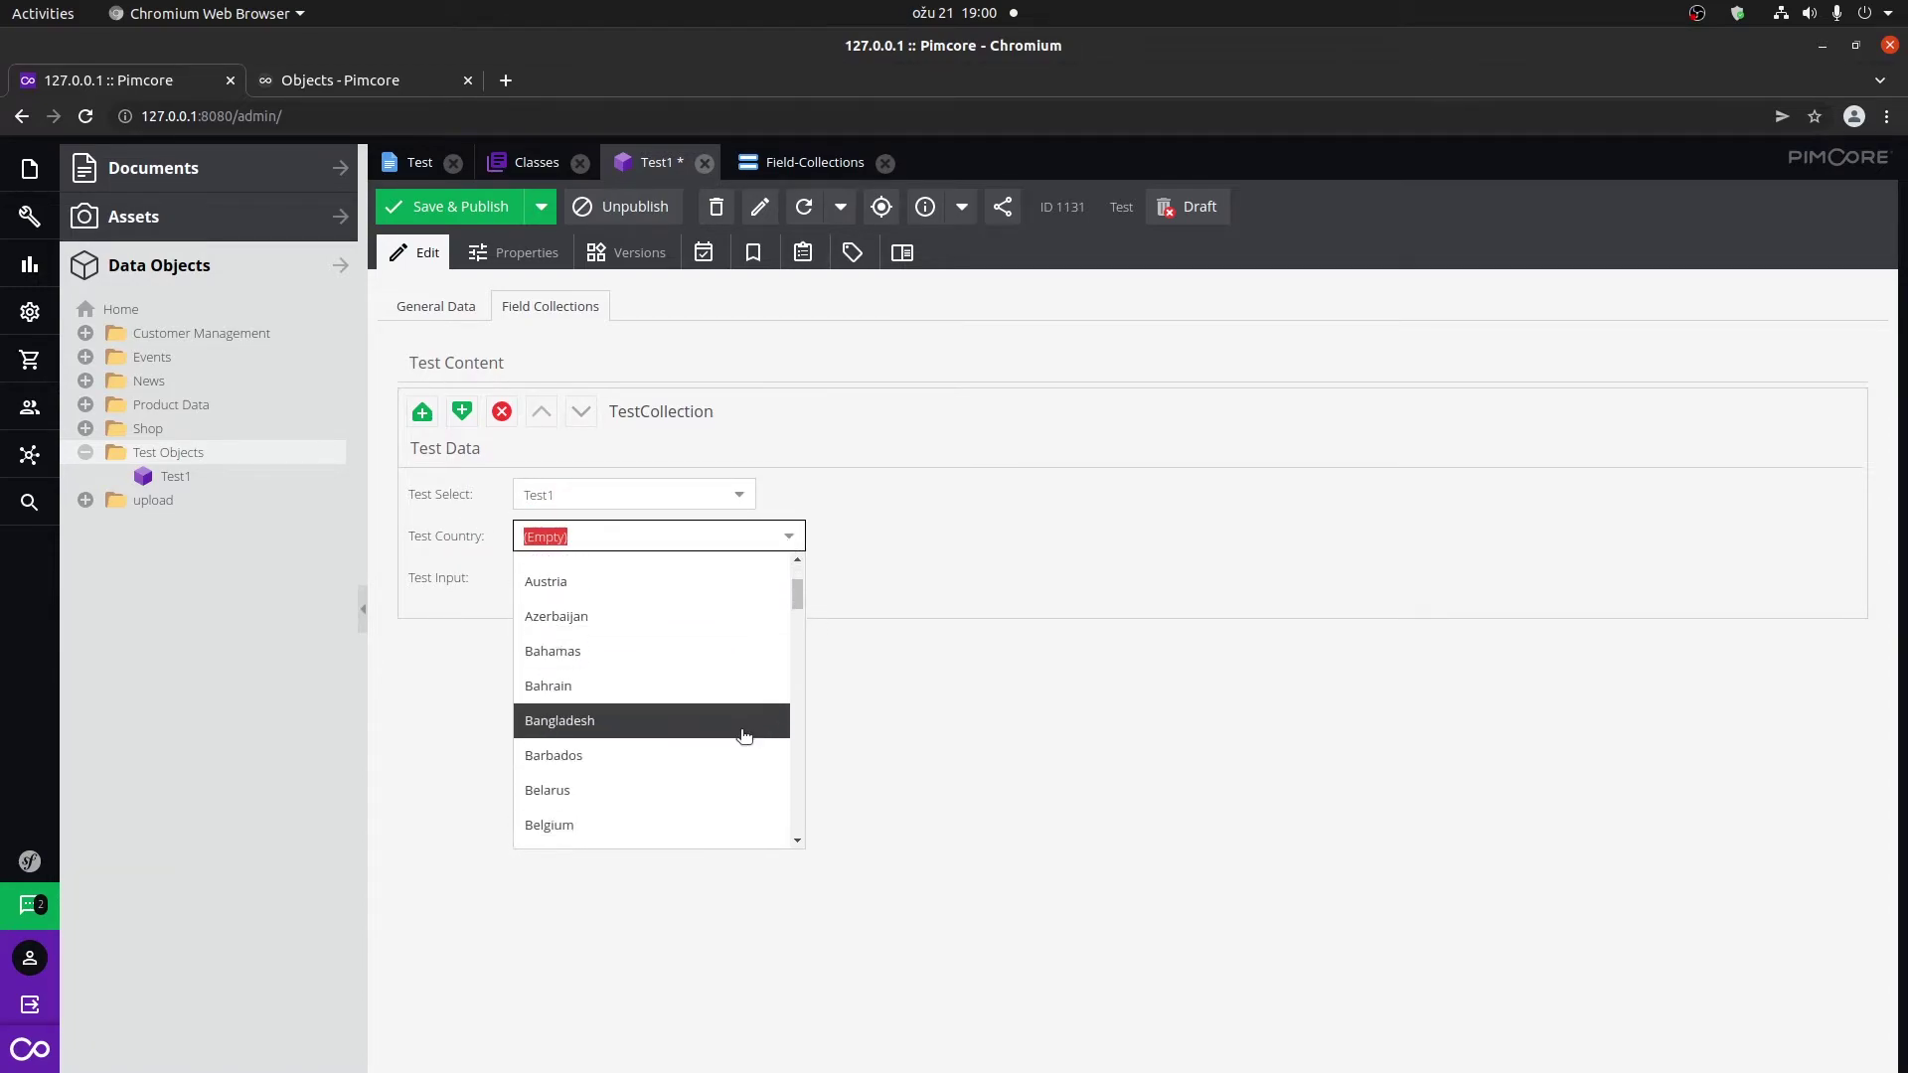
pyautogui.scroll(-3, 721, 693)
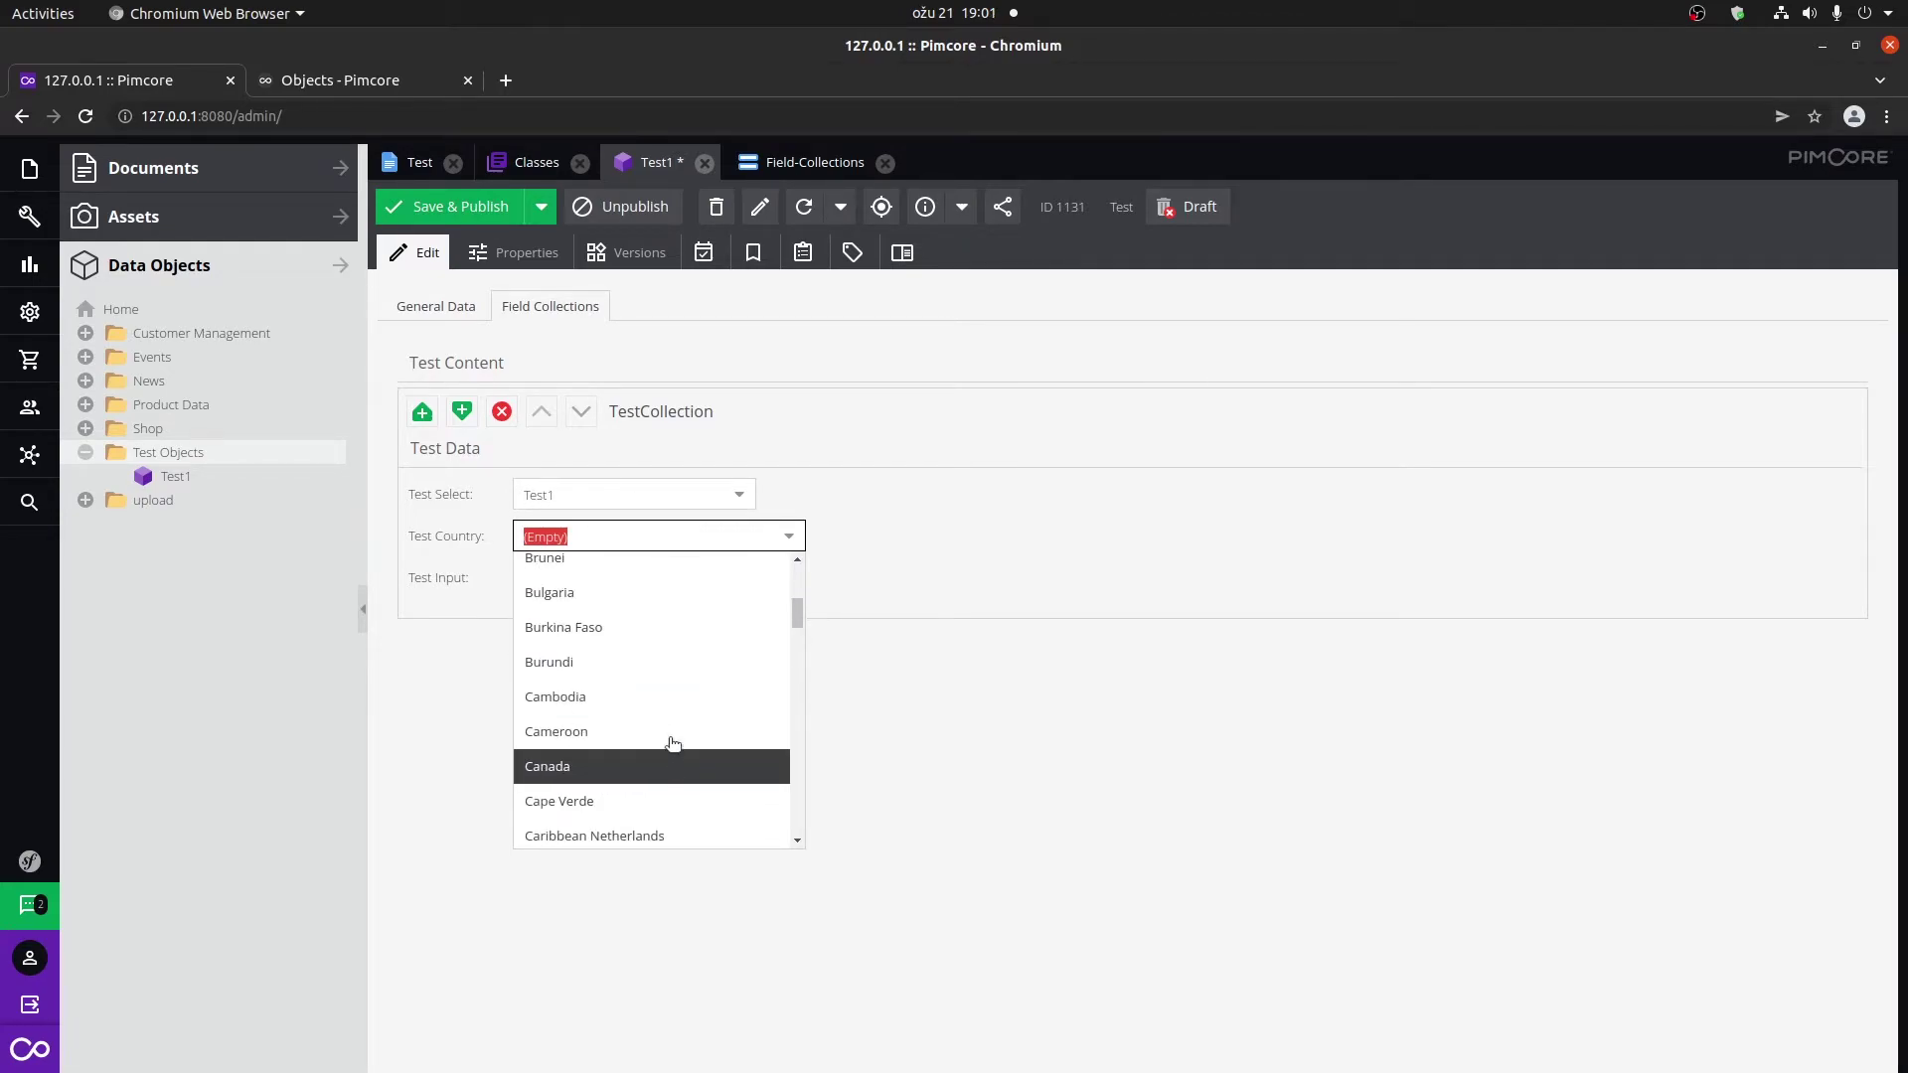
pyautogui.scroll(-5, 696, 701)
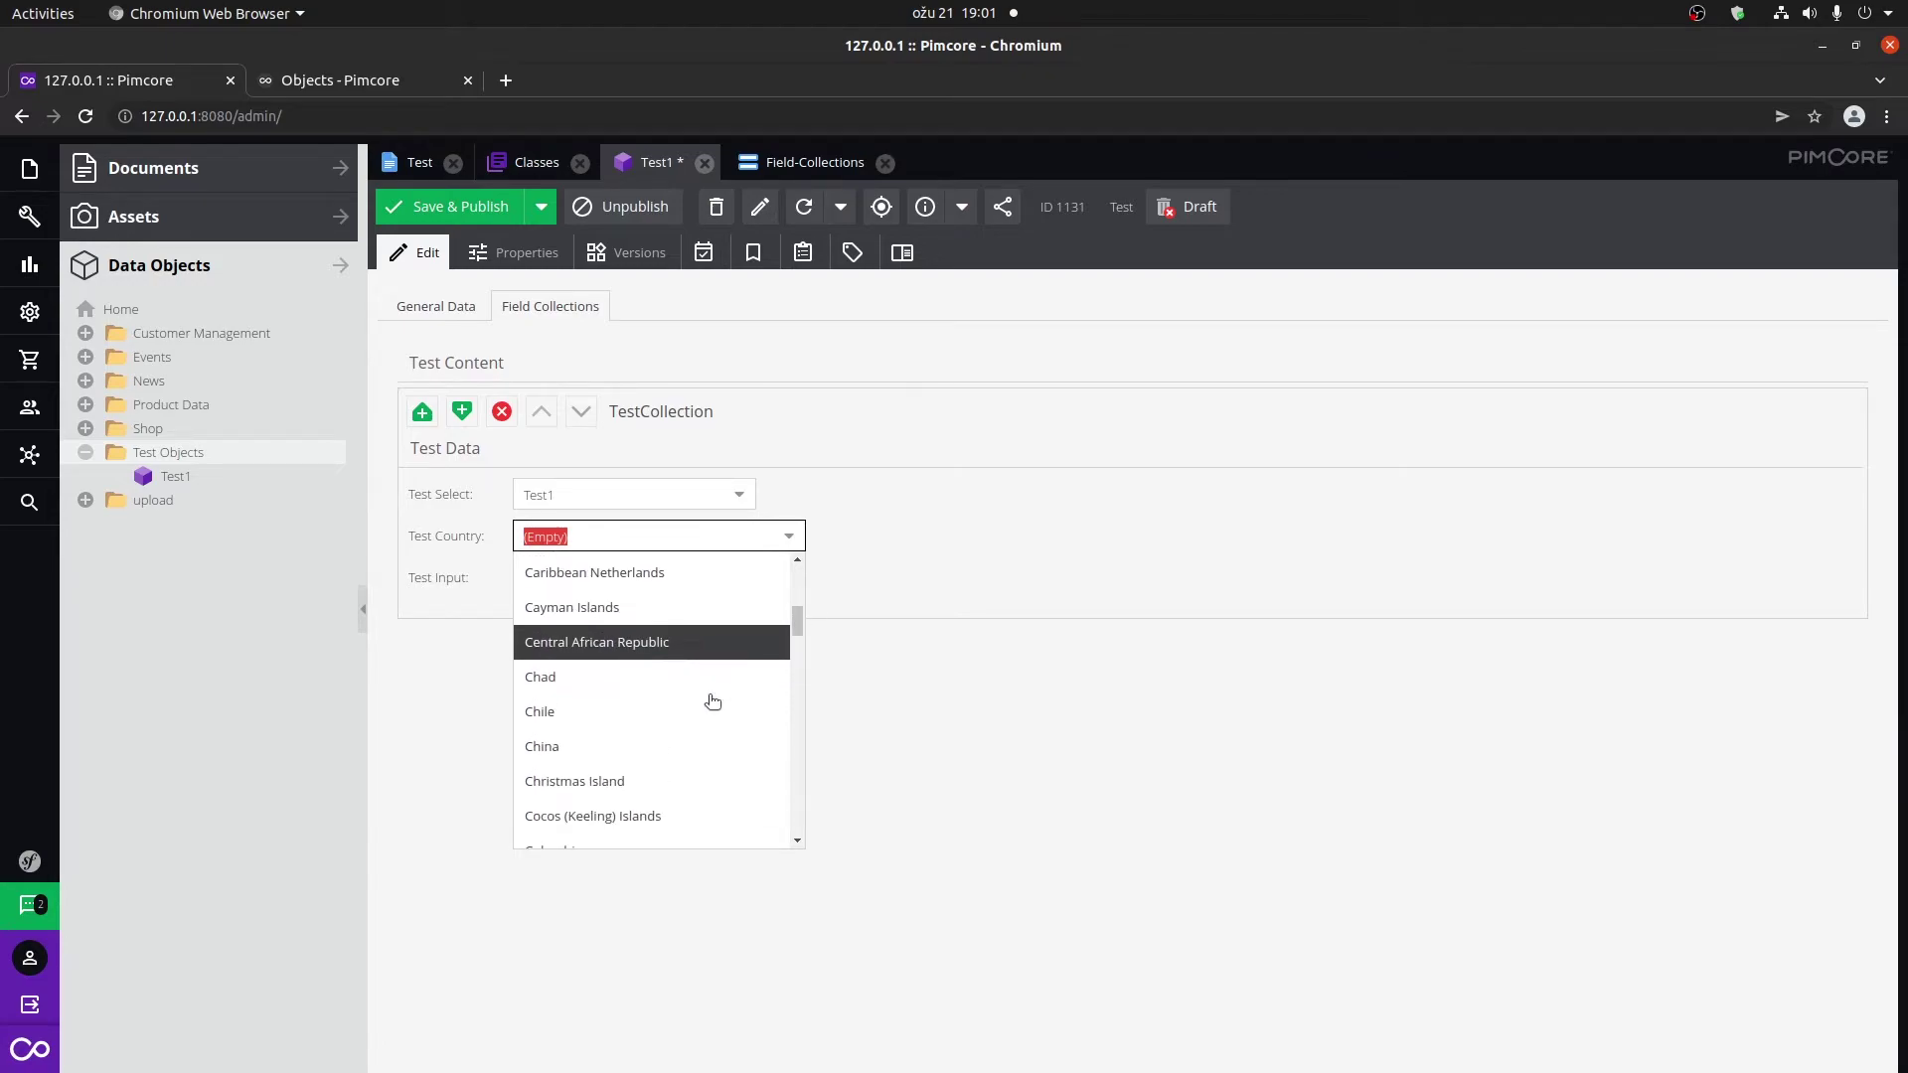
pyautogui.write('cro')
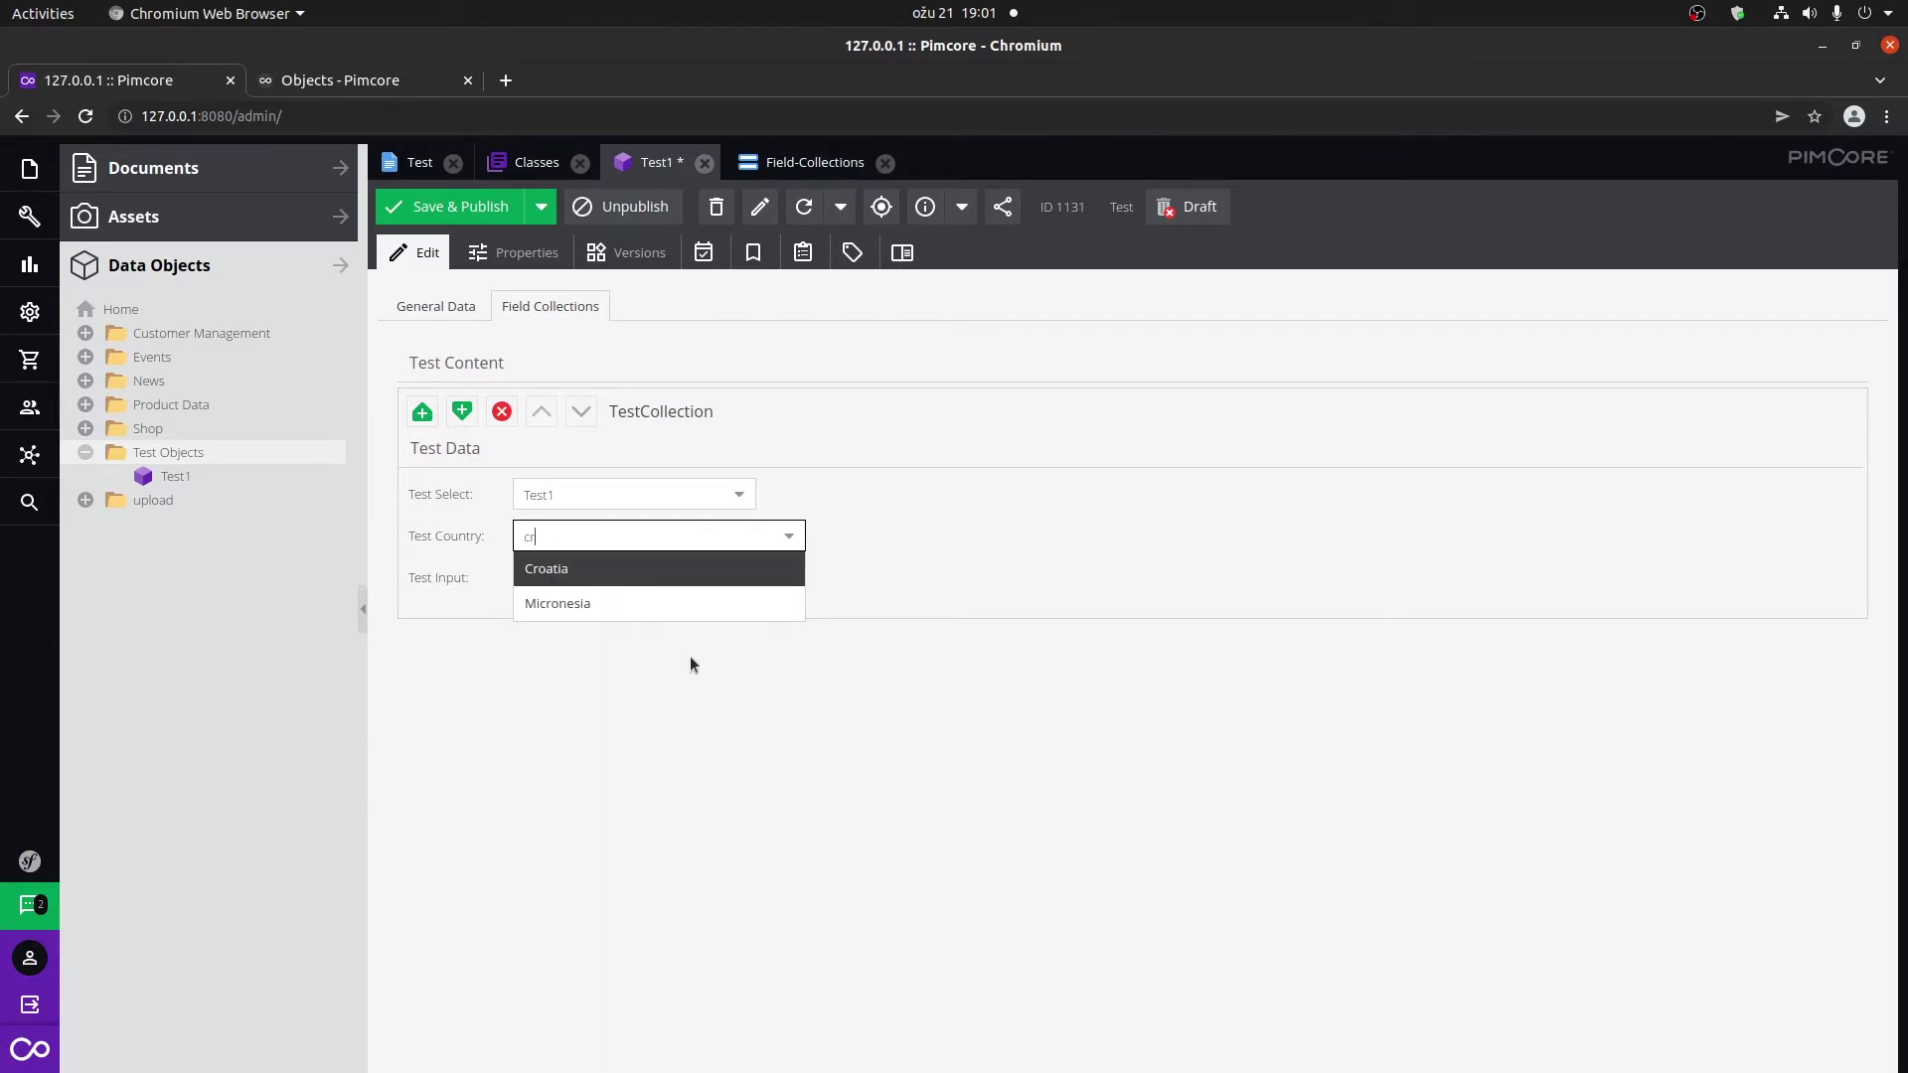
pyautogui.click(667, 568)
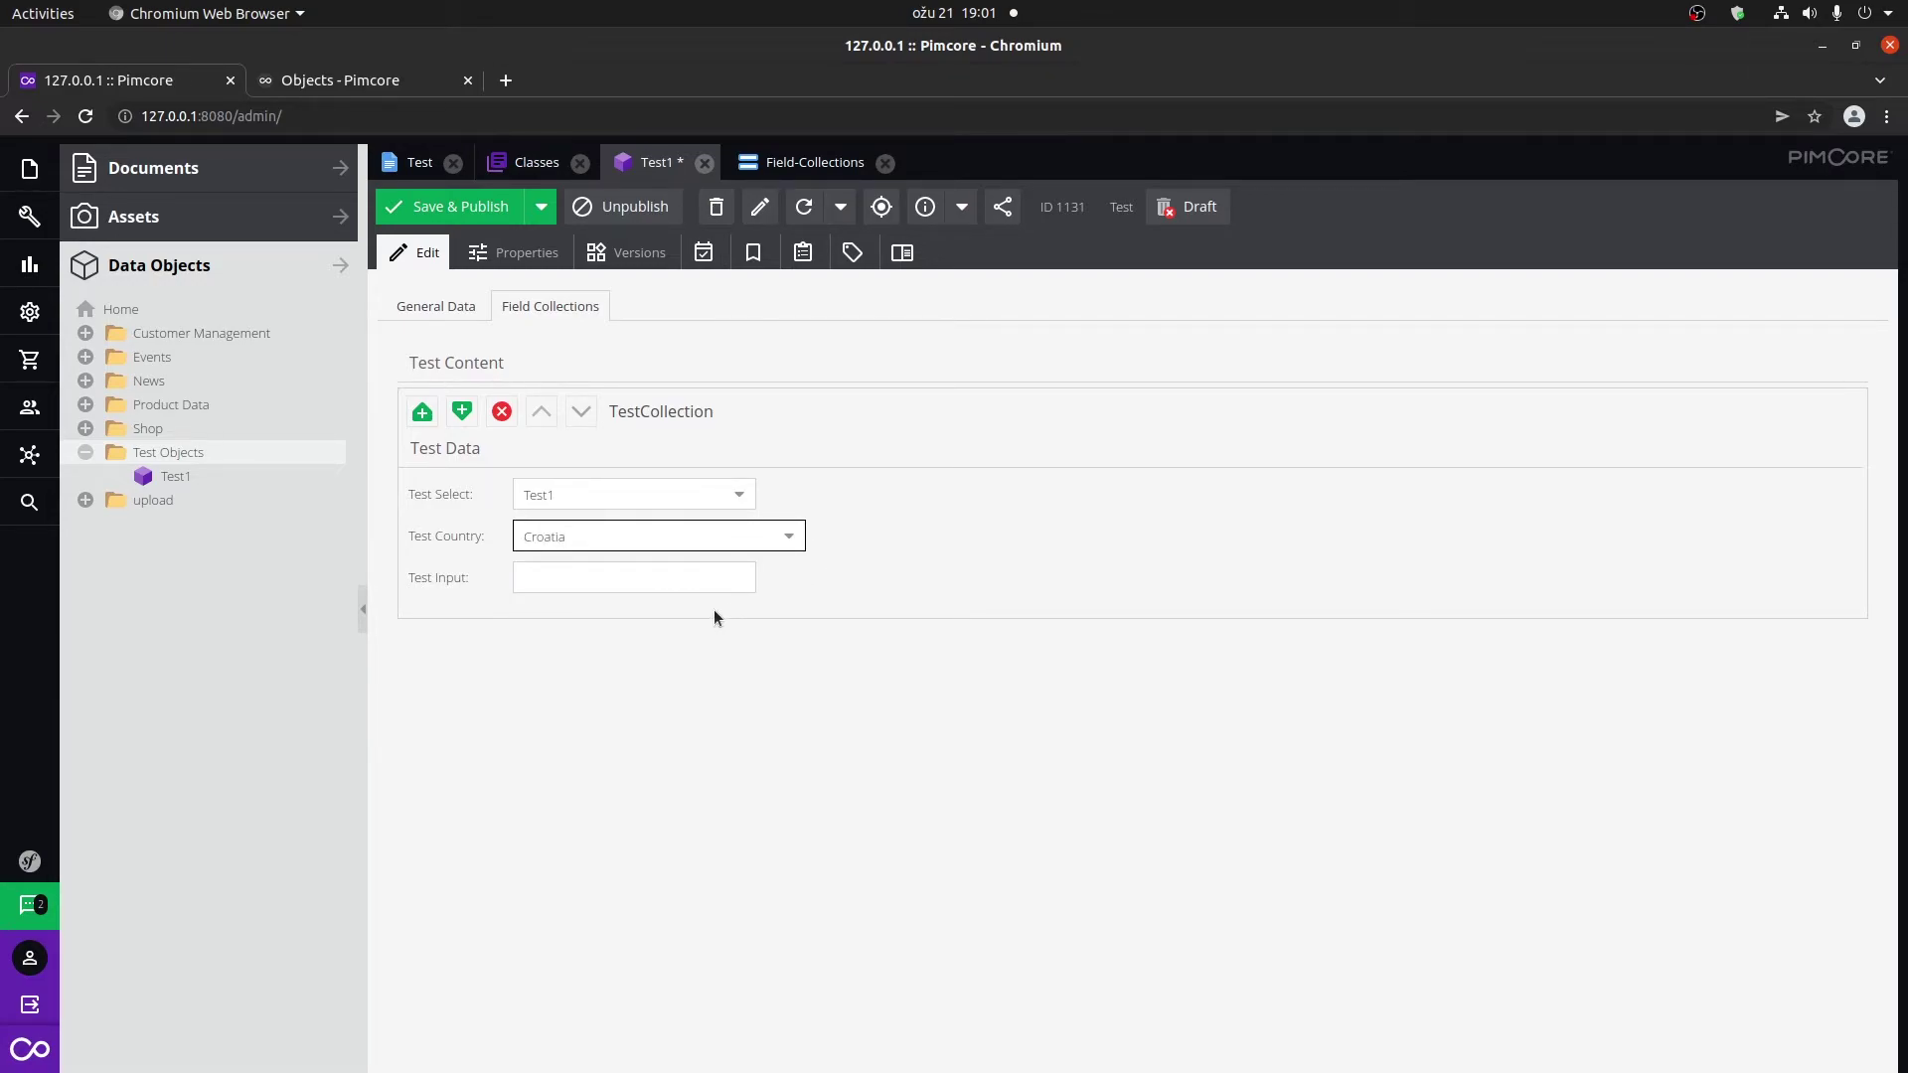
# Enter "Test" as the entry's Test Input, then save, publish and reload the Test1 object.
pyautogui.click(686, 572)
pyautogui.write('Test')
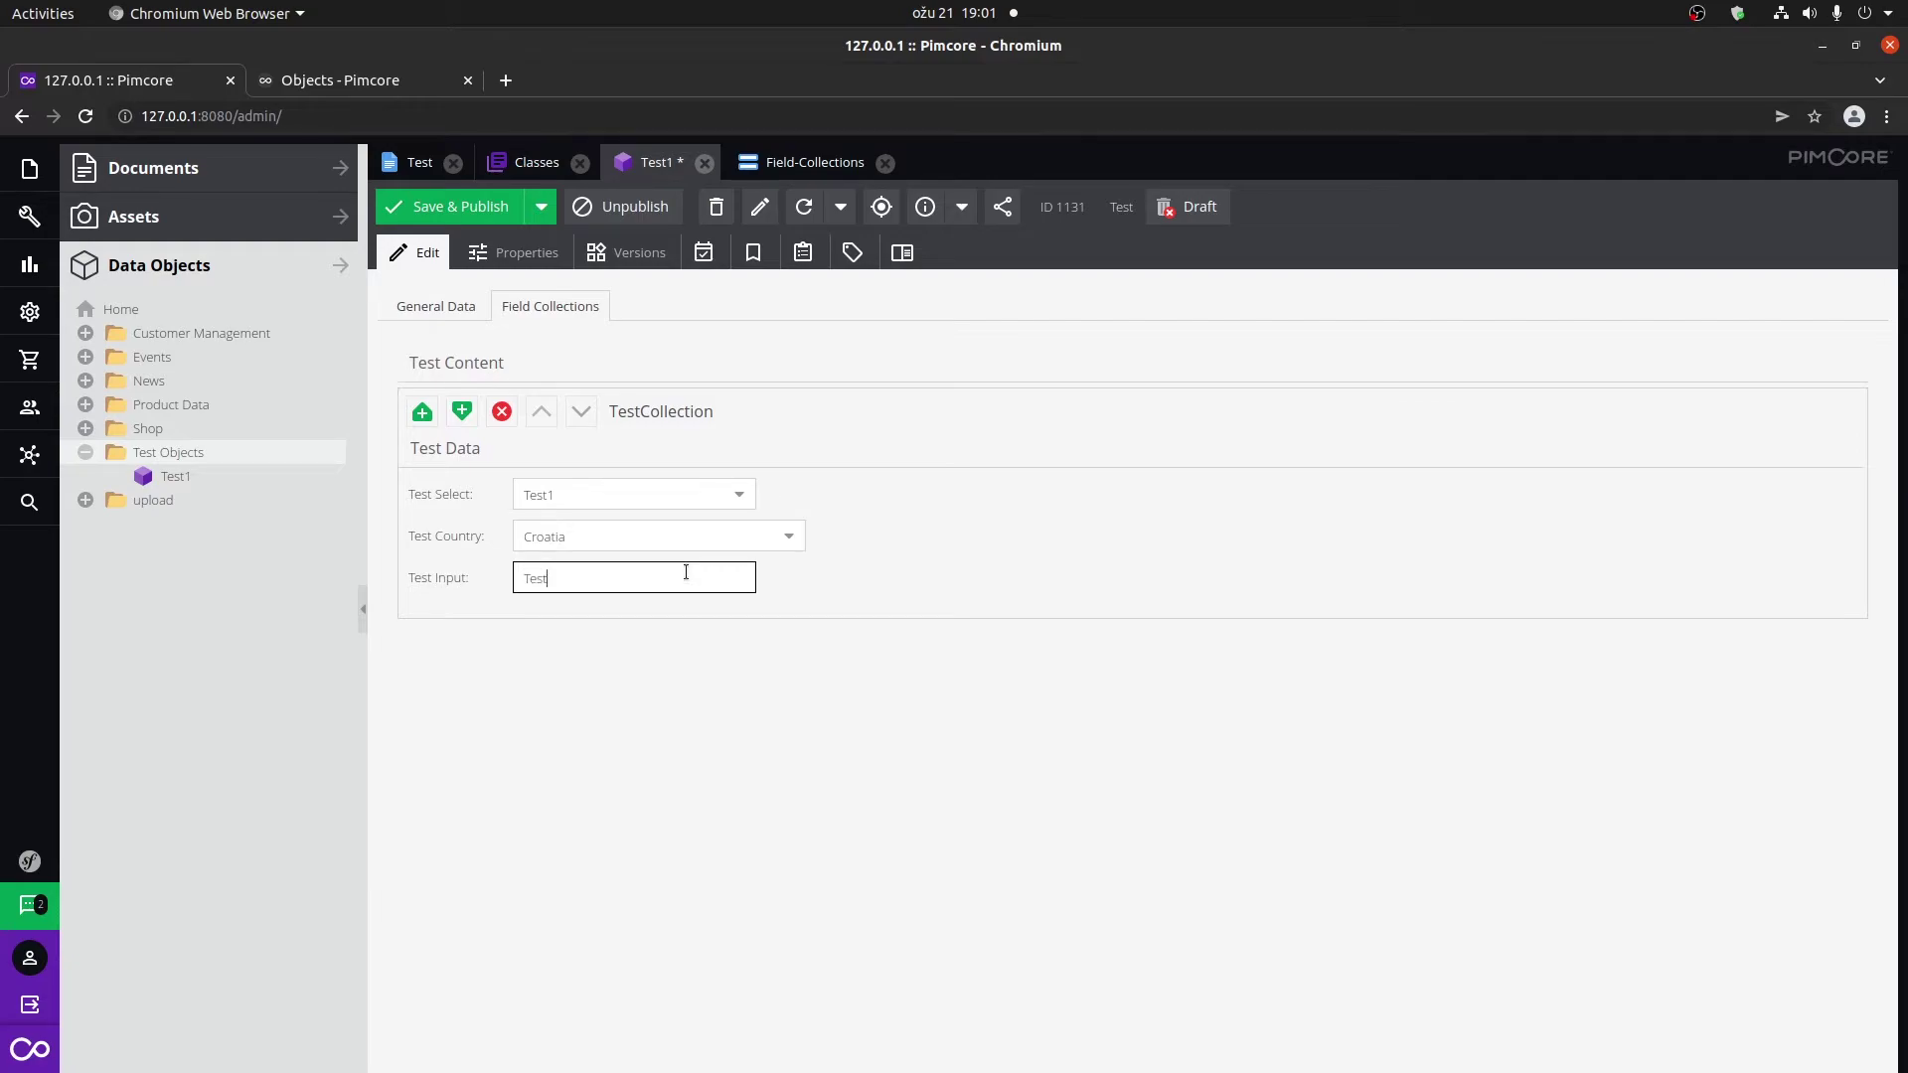
pyautogui.click(492, 209)
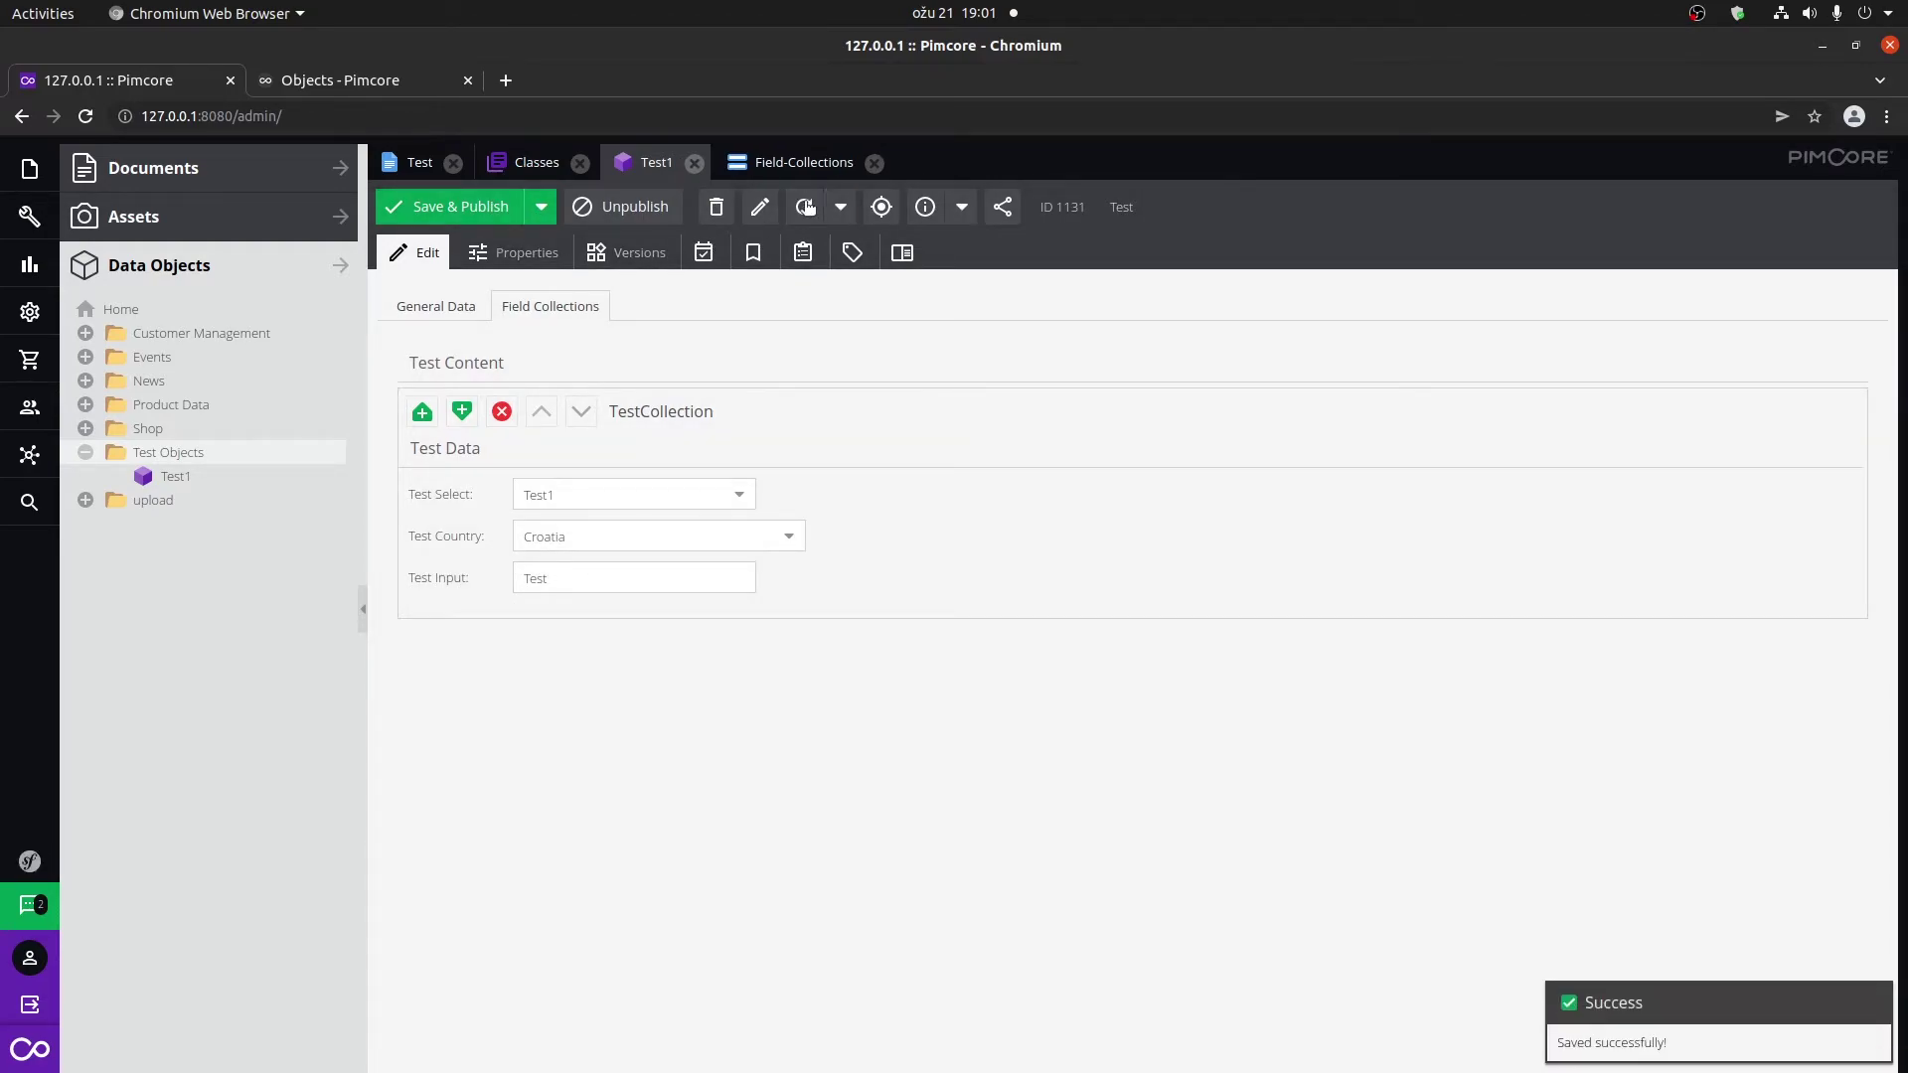
pyautogui.click(804, 206)
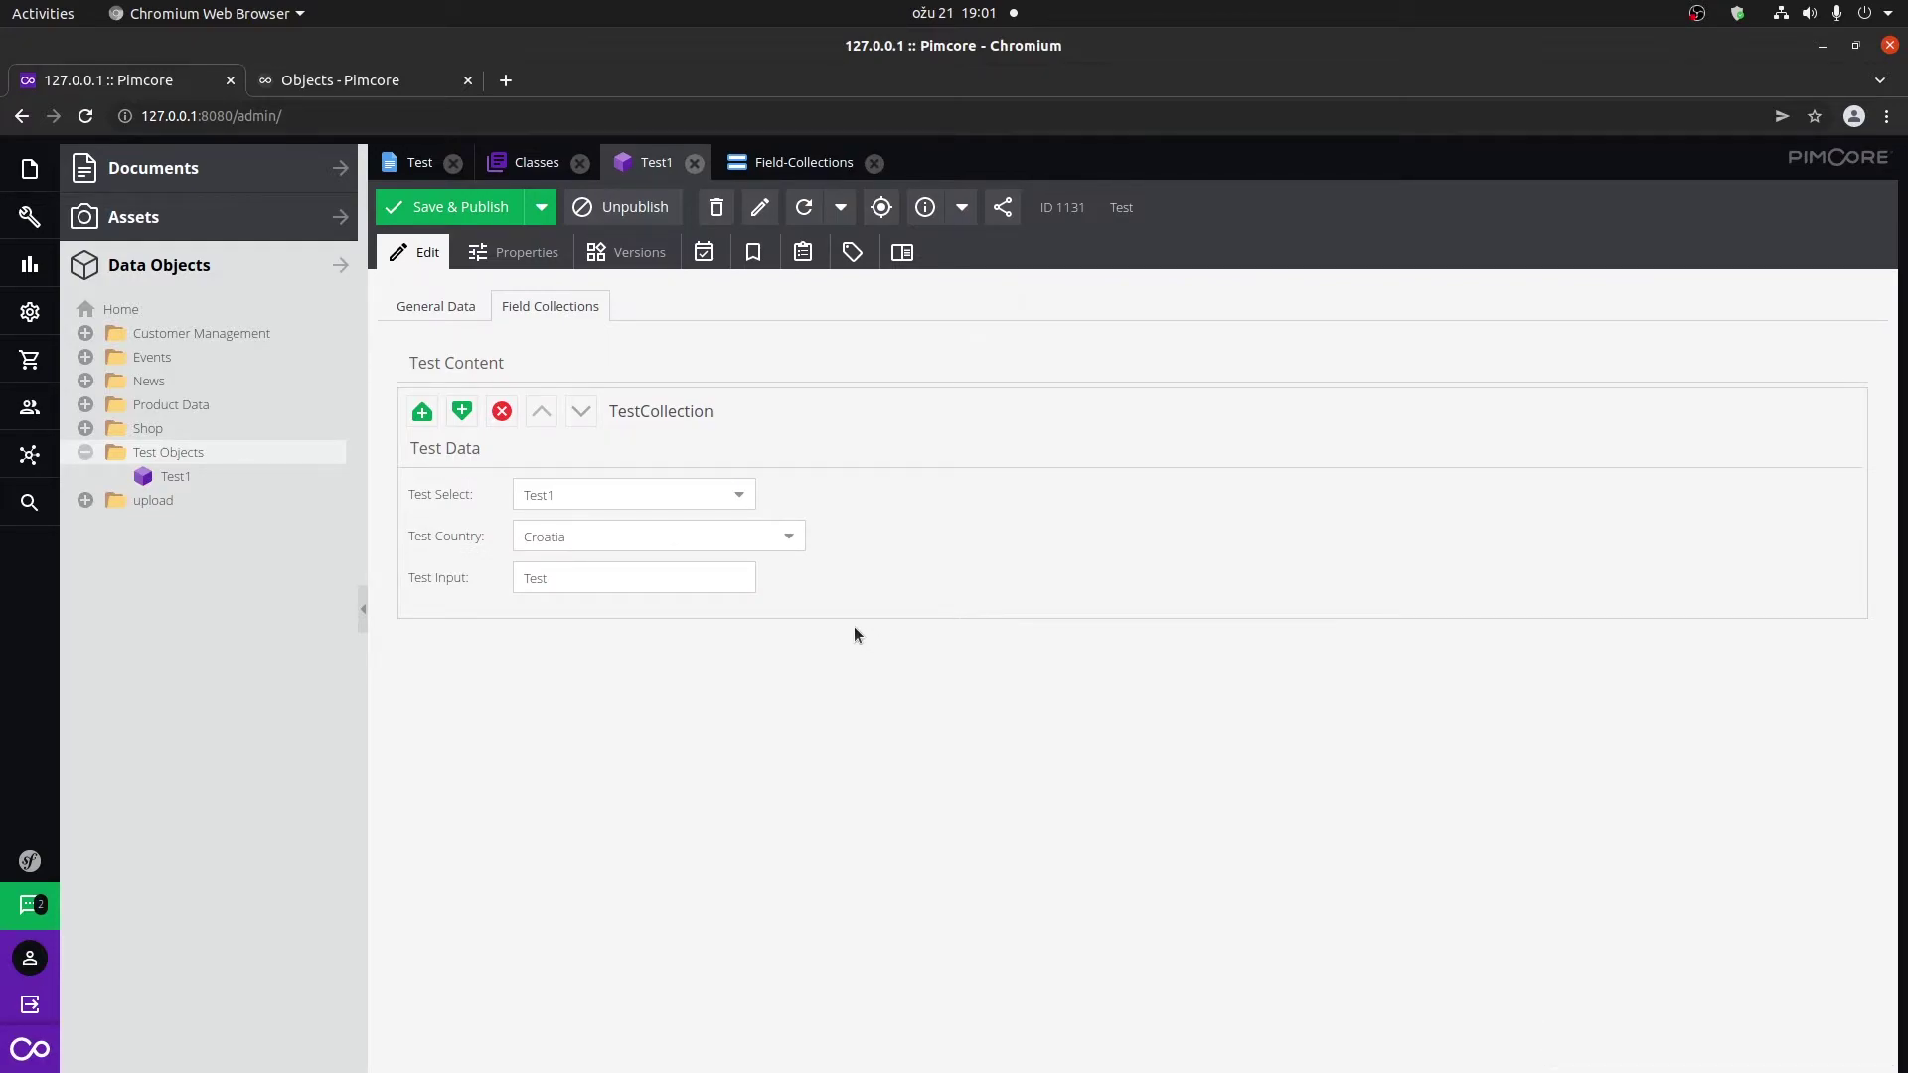
# Add a second TestCollection entry to Test Content with Test Select set to Test2 and Test Country set to Argentina.
pyautogui.click(460, 412)
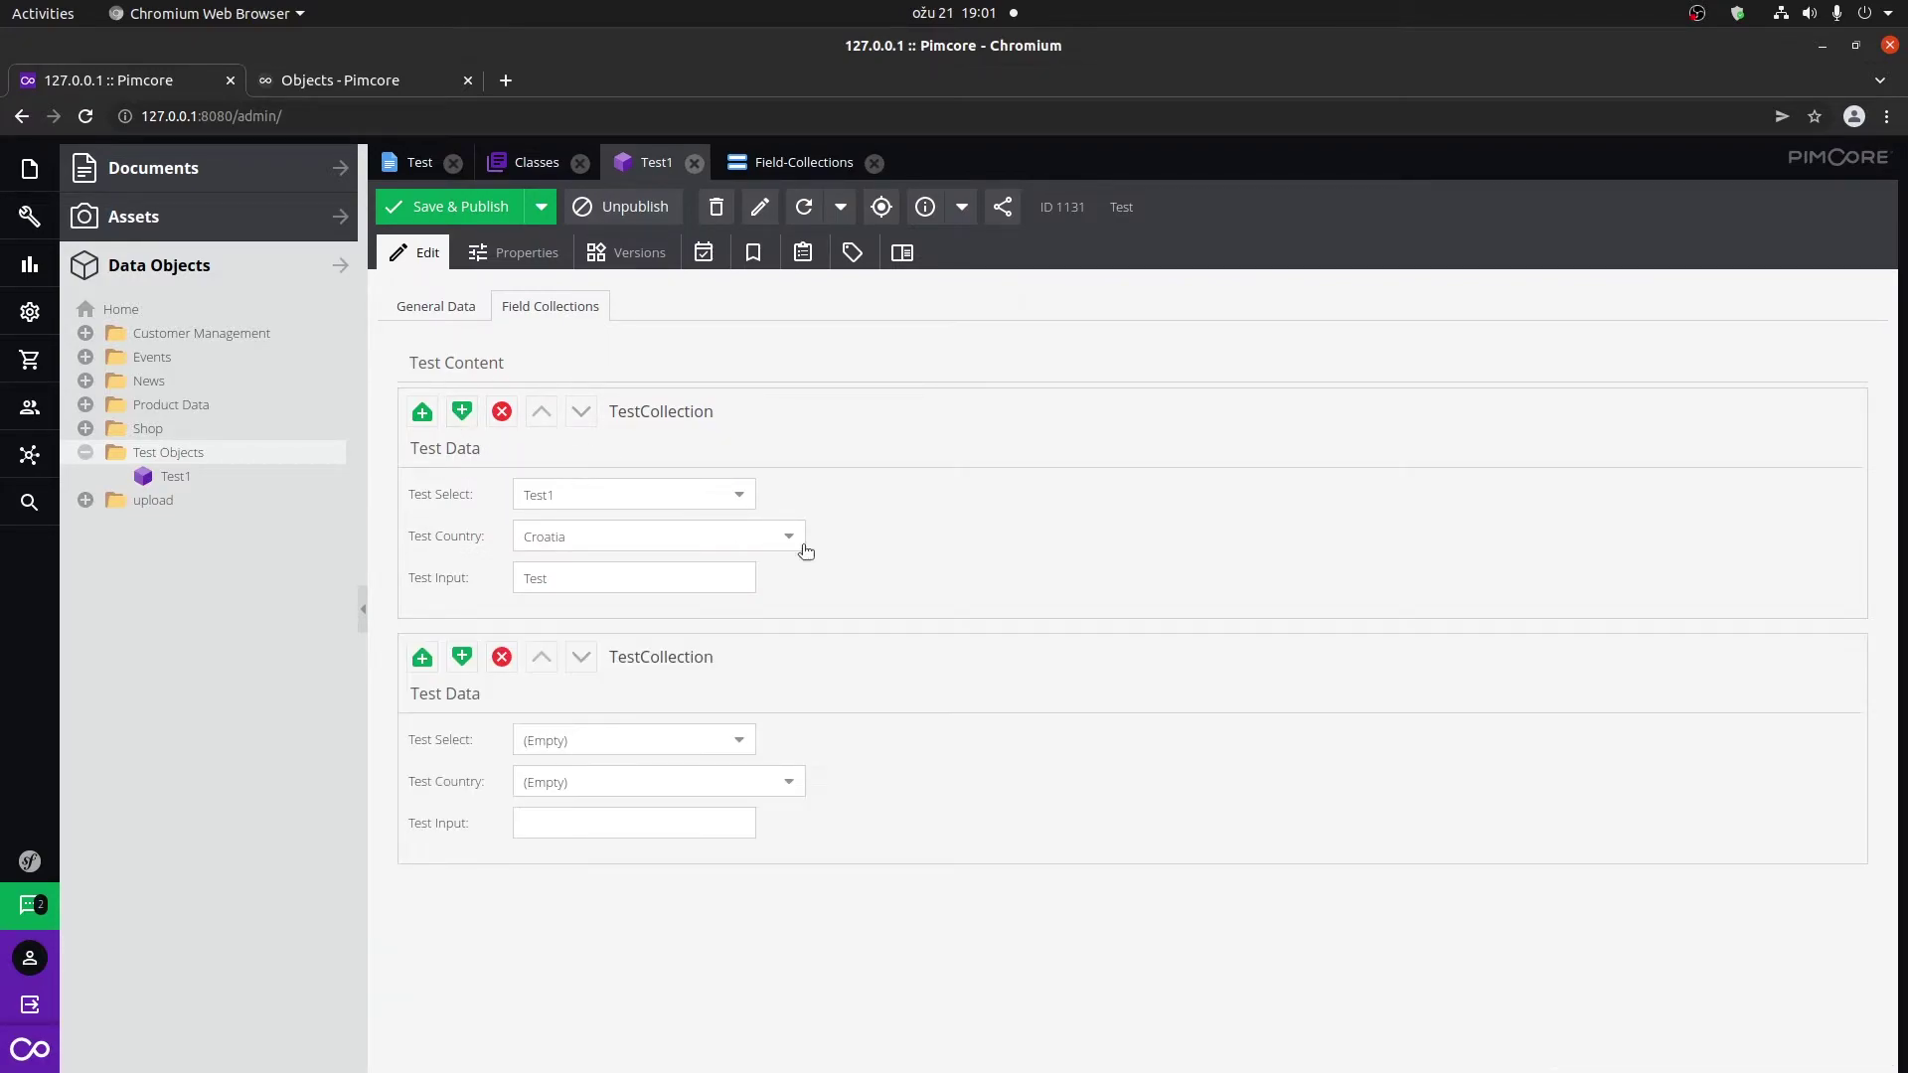
pyautogui.click(735, 746)
pyautogui.click(639, 842)
pyautogui.click(796, 784)
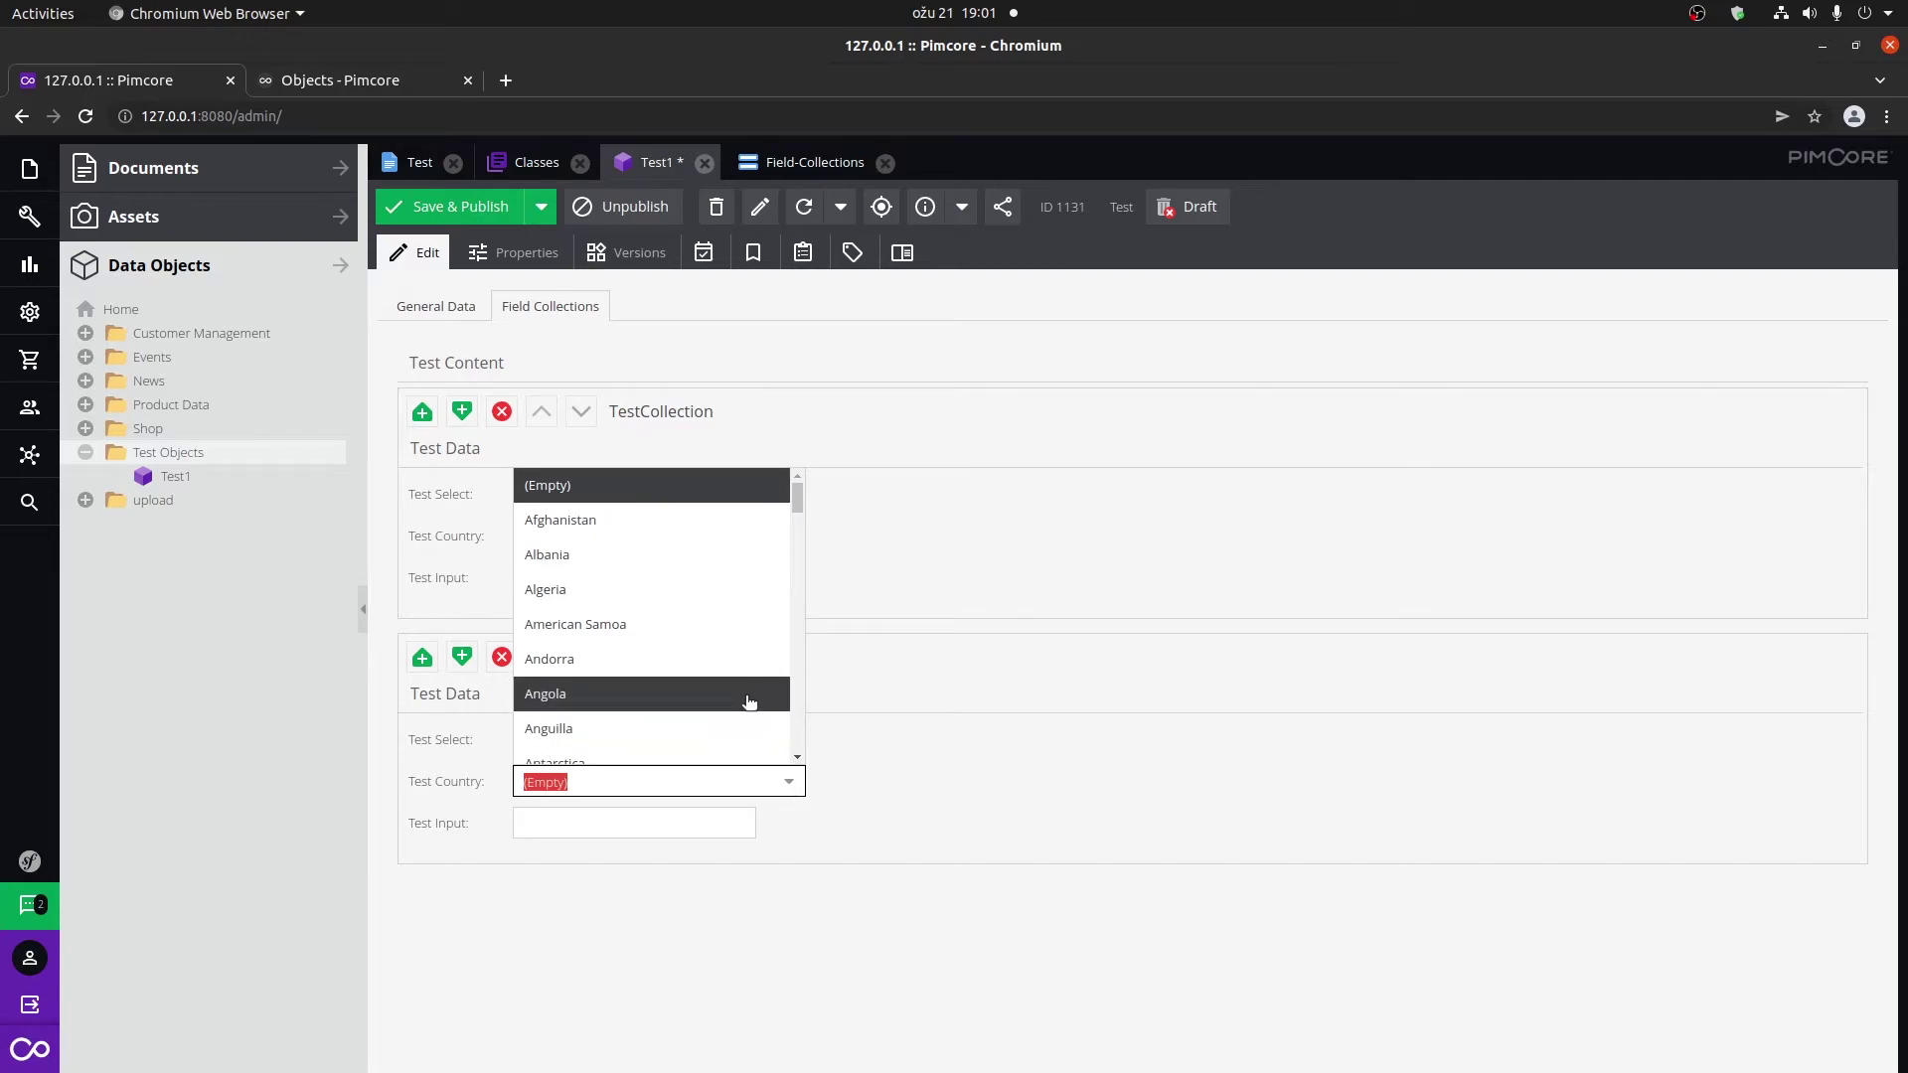
pyautogui.write('e')
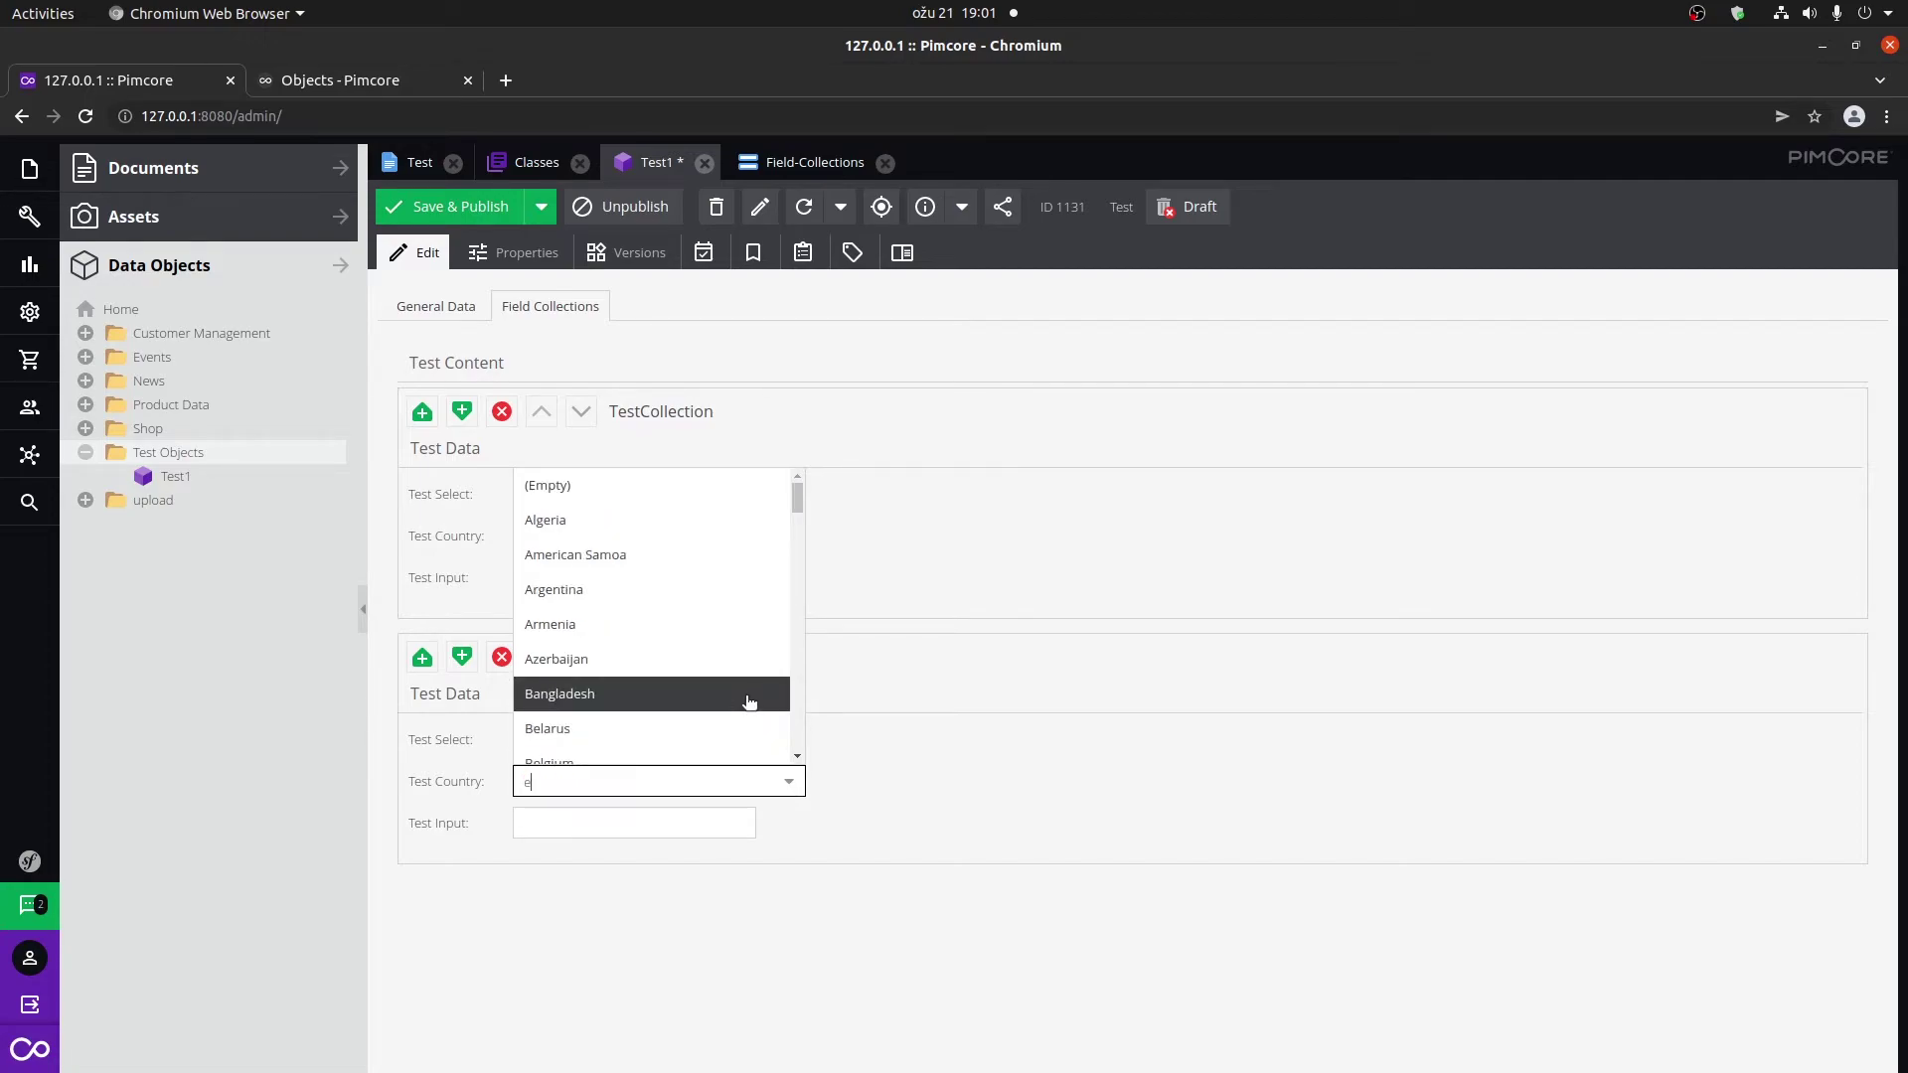
pyautogui.click(707, 591)
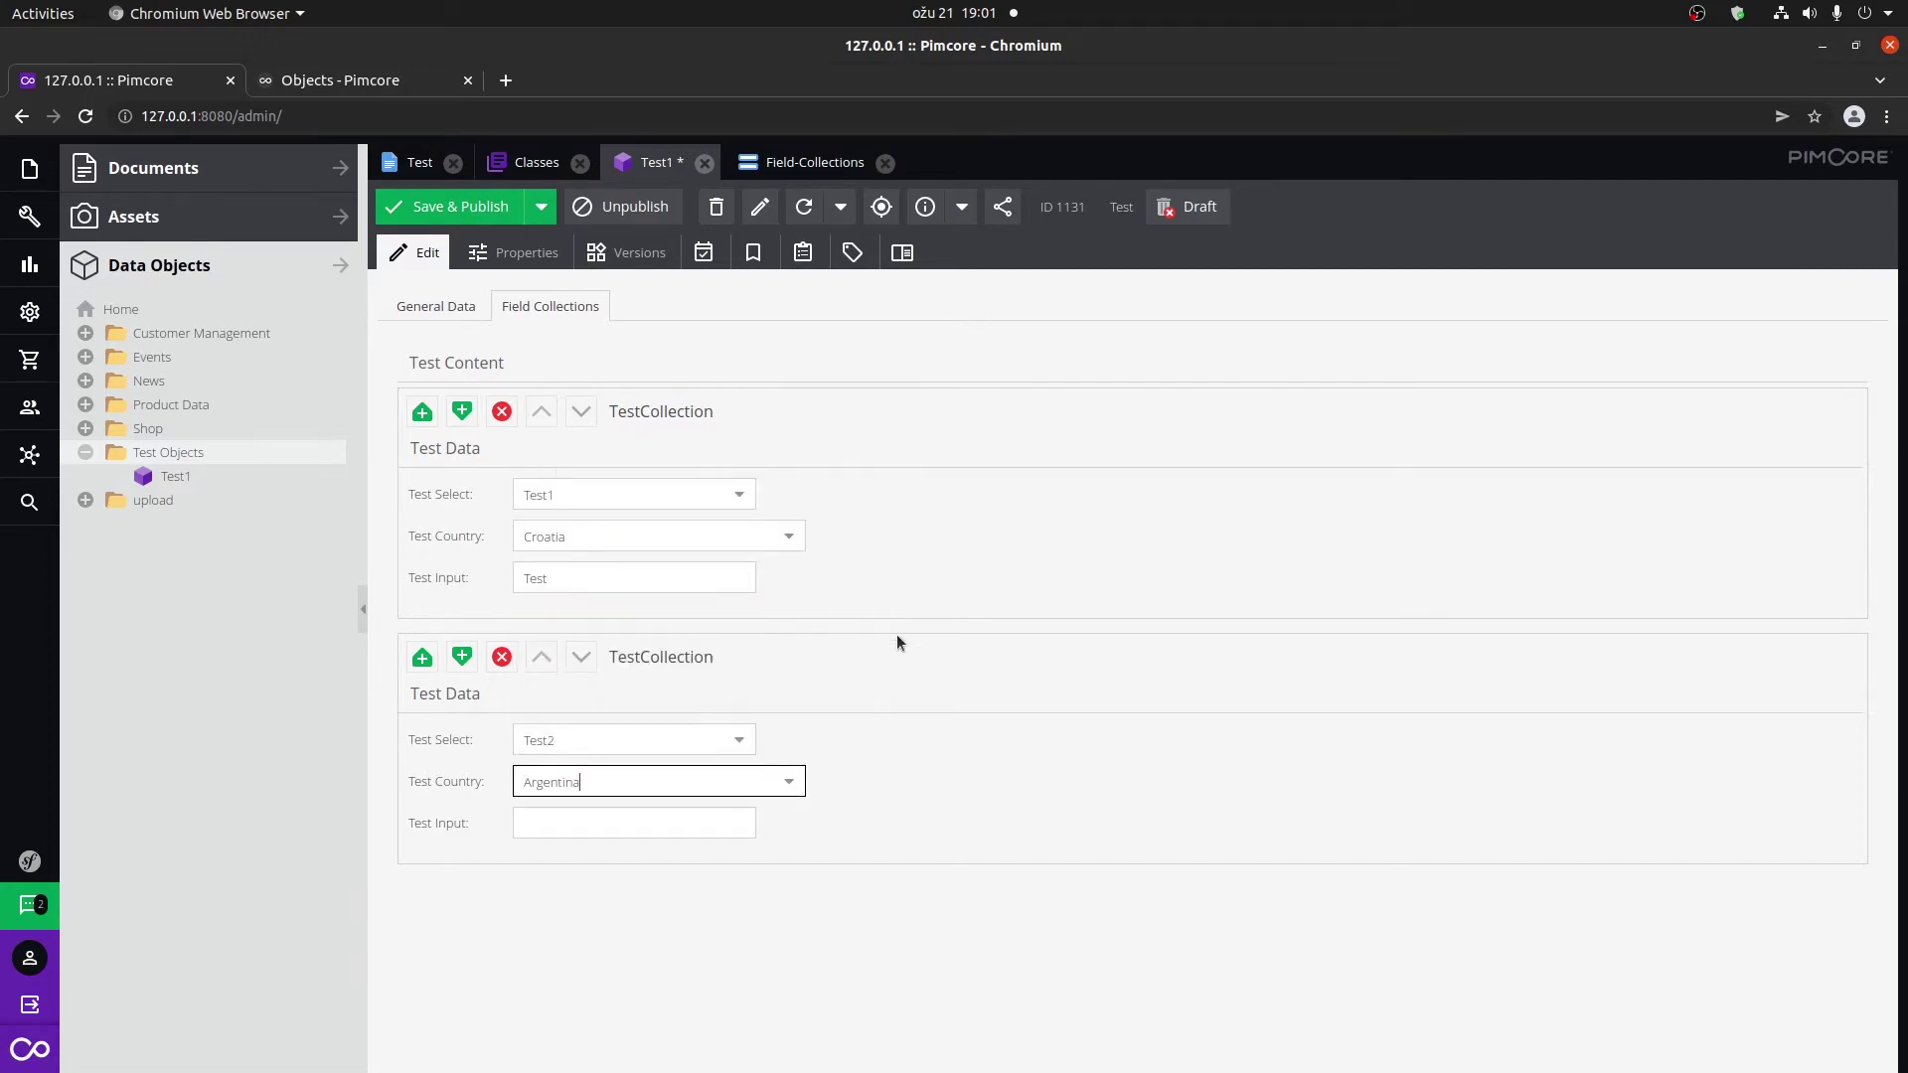
# Enter "Test 2 input" as the second entry's Test Input and save the Test1 object.
pyautogui.click(712, 821)
pyautogui.write('Test 2 input')
pyautogui.hotkey('ctrl', 's')
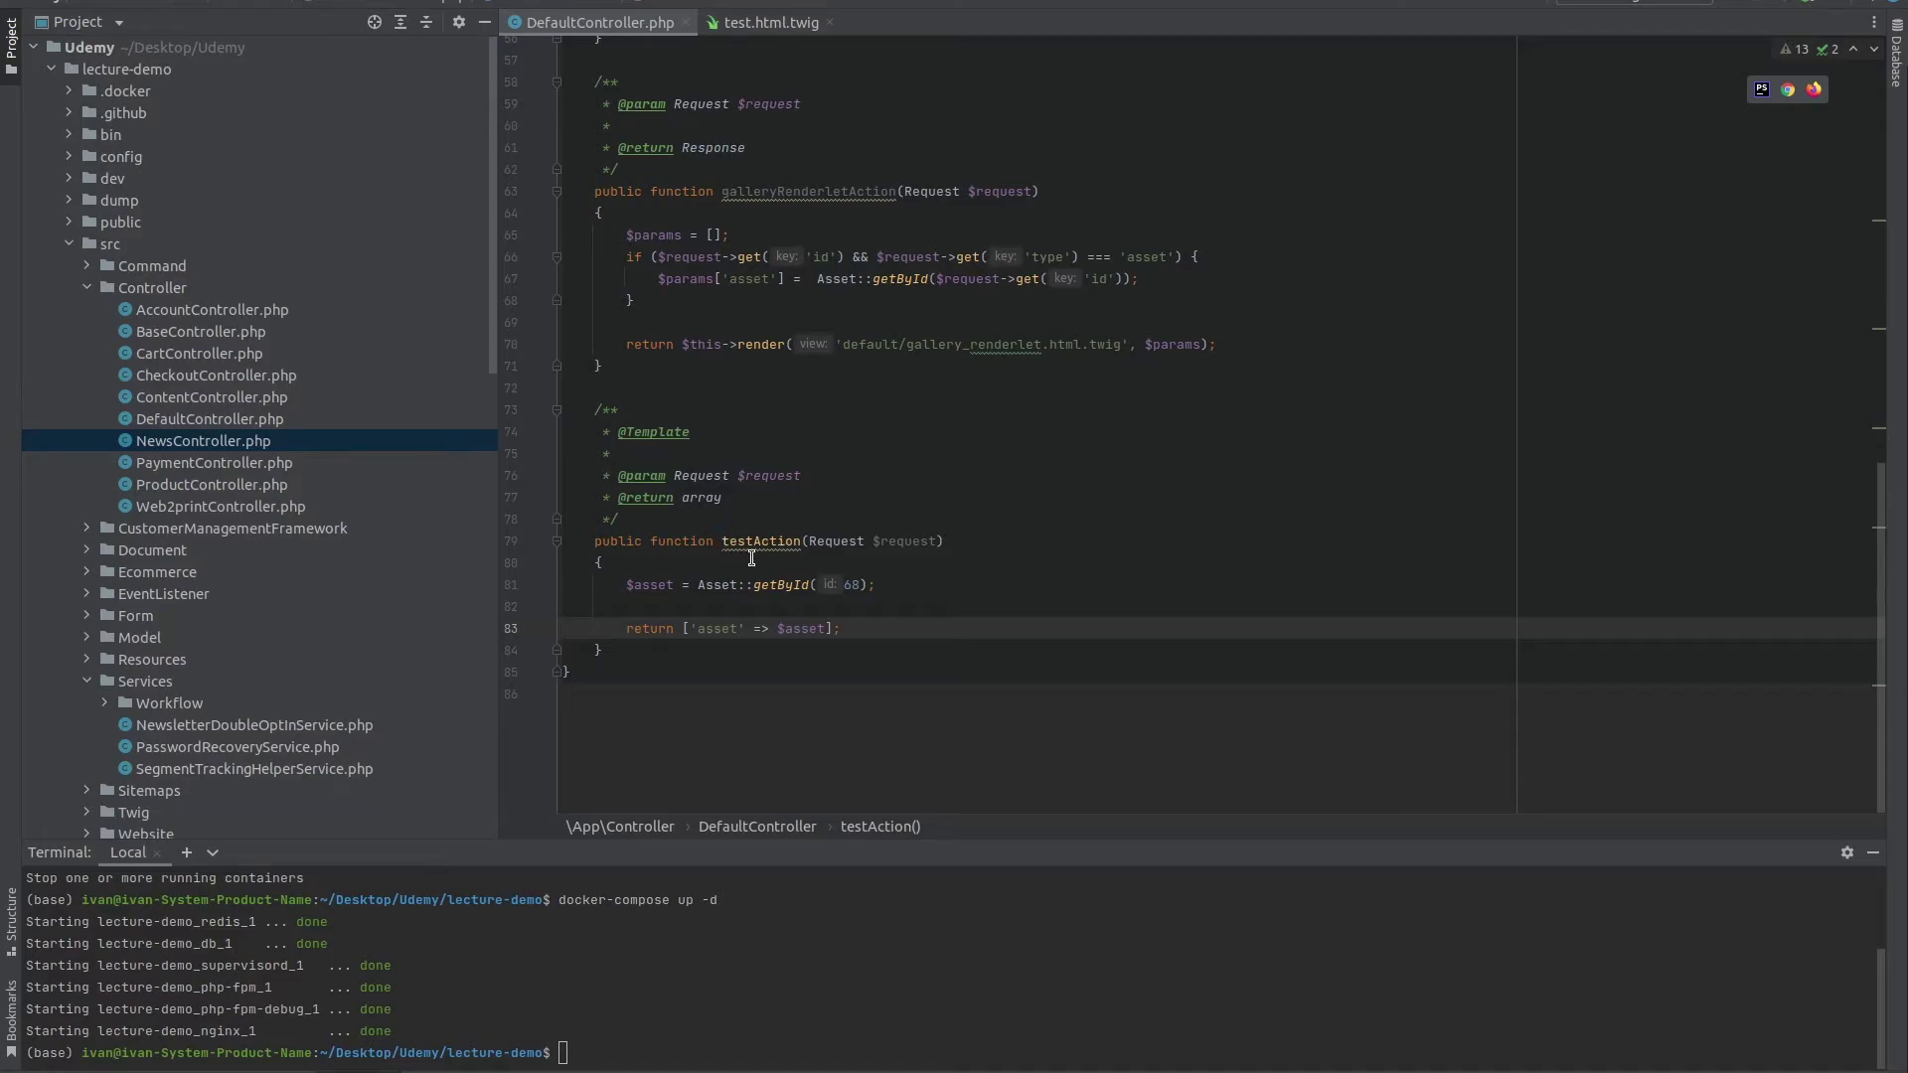
# In PhpStorm, replace the asset lookup in DefaultController's testAction with `$test = Test::getById(1131);`, using the Pimcore DataObject Test class.
pyautogui.moveTo(884, 584); pyautogui.dragTo(623, 584)
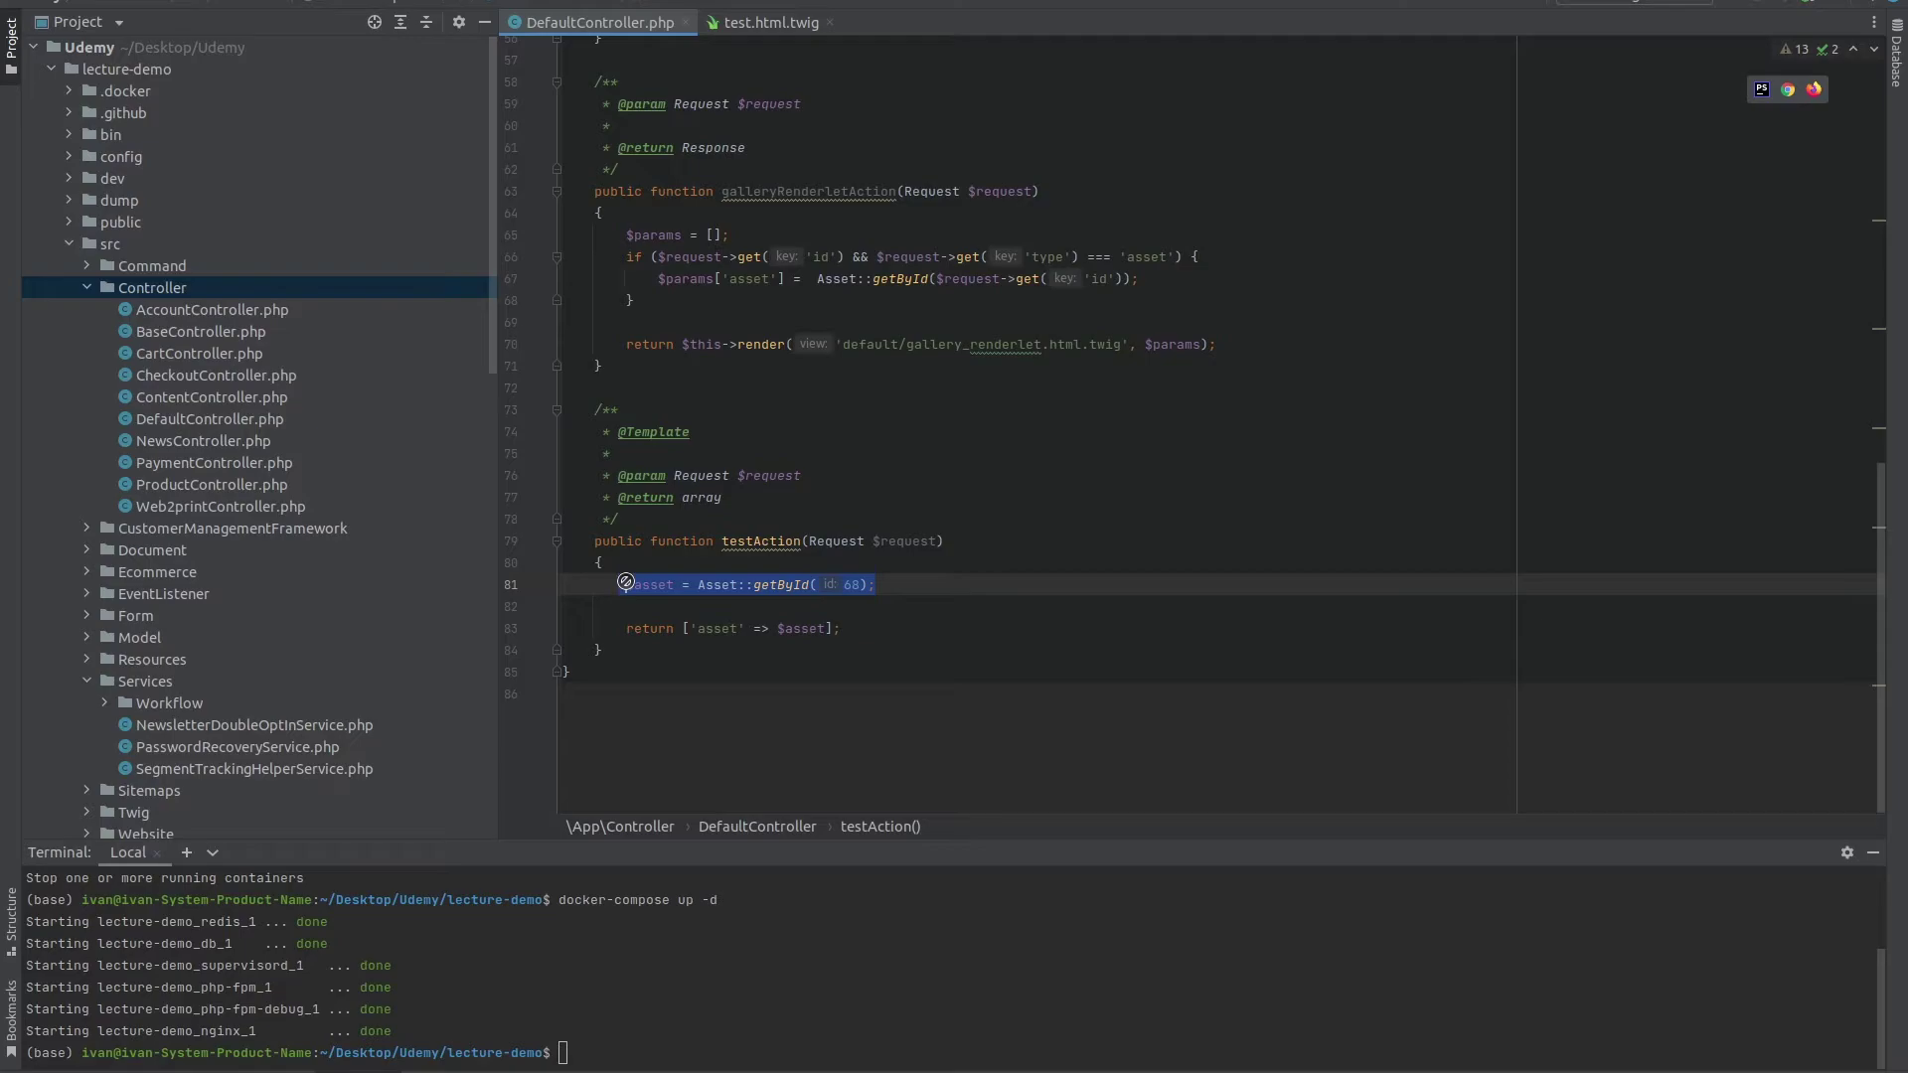
pyautogui.press('BackSpace')
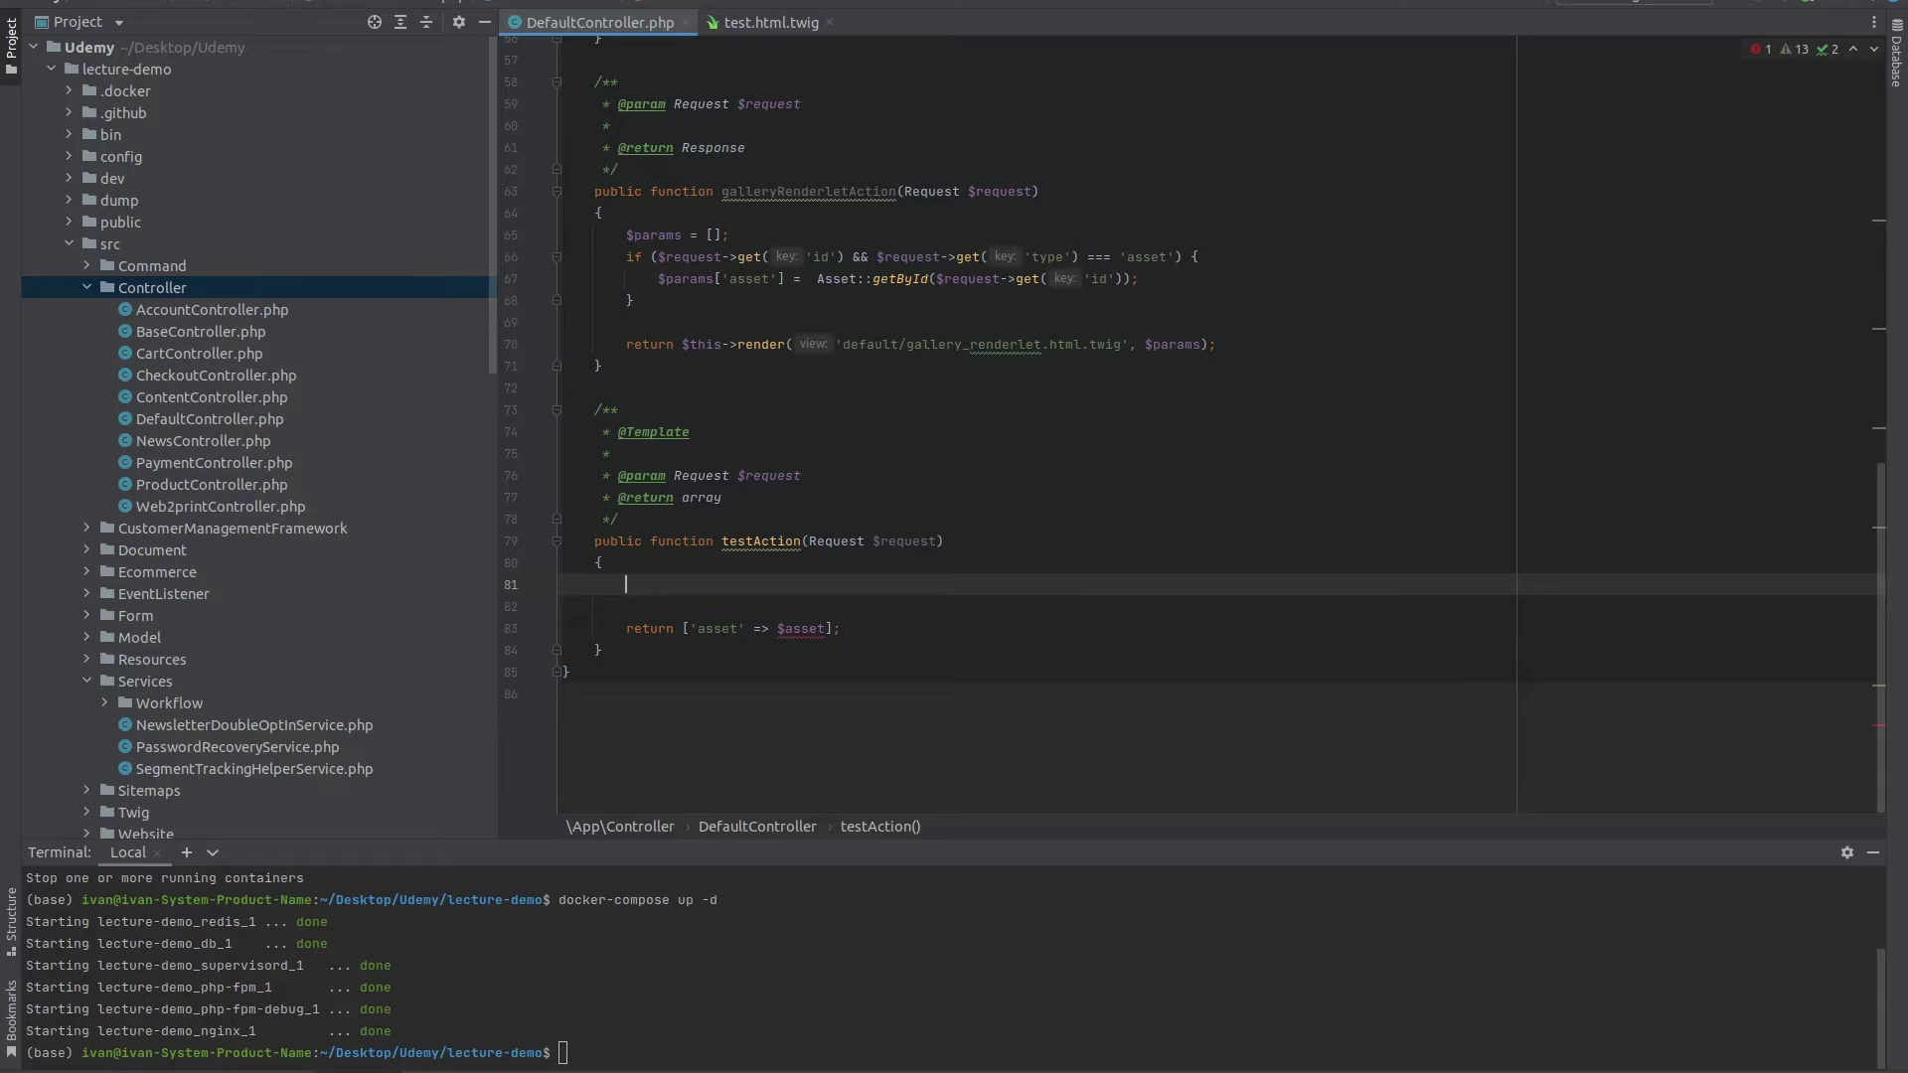
pyautogui.write('$test = Test')
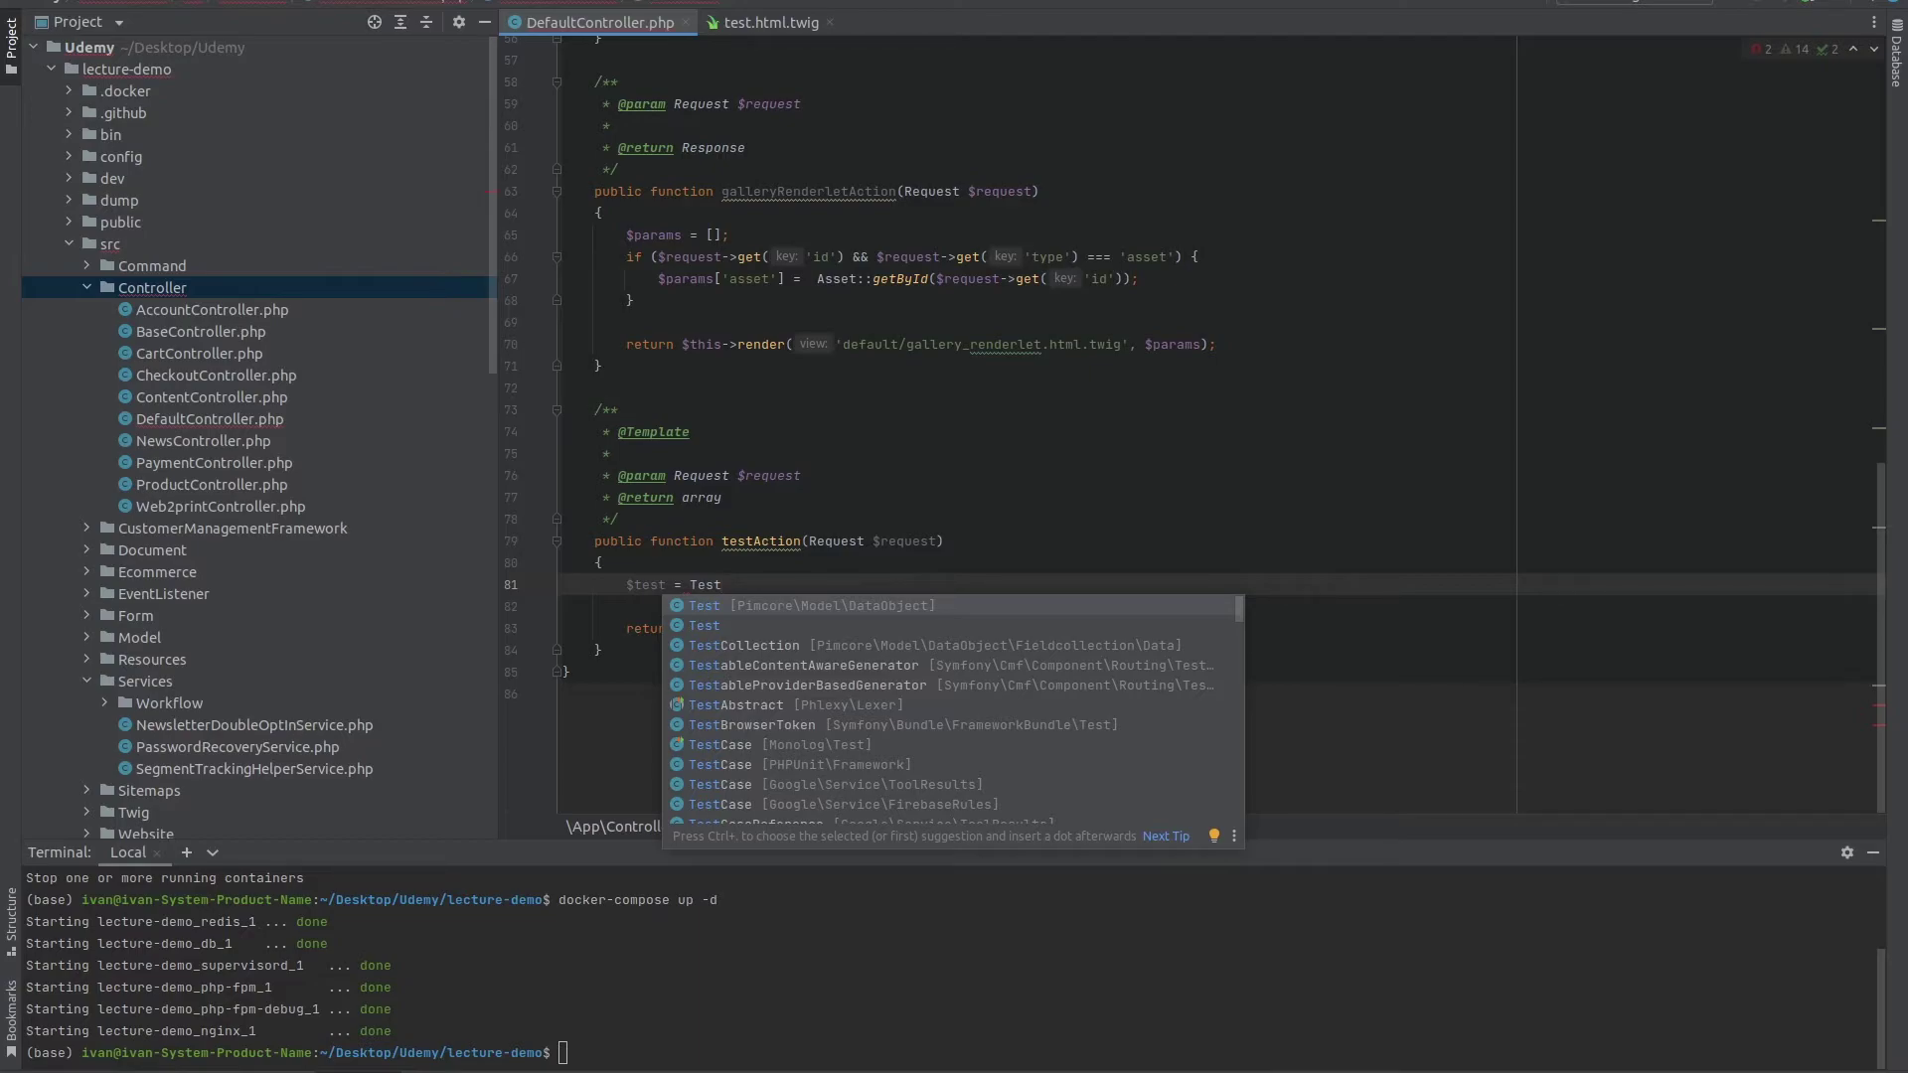
pyautogui.press('Return')
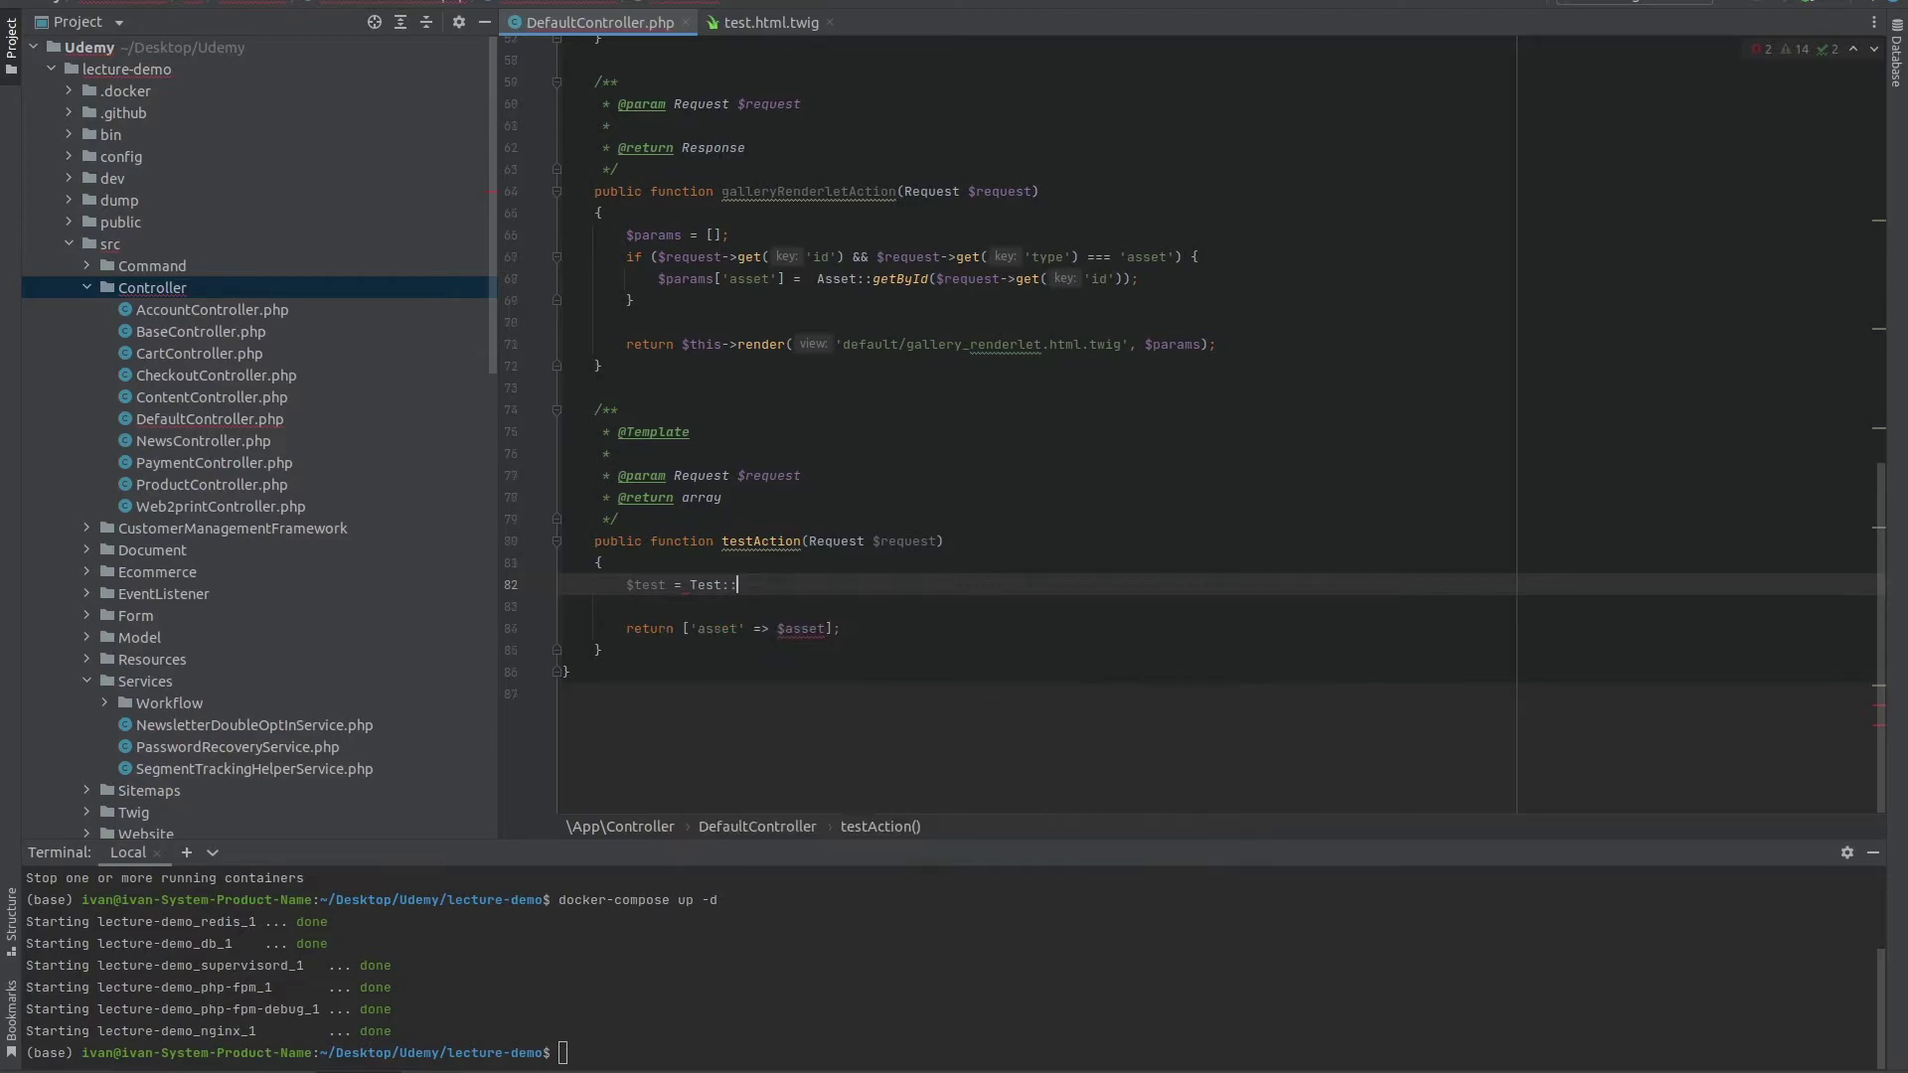
pyautogui.write('::')
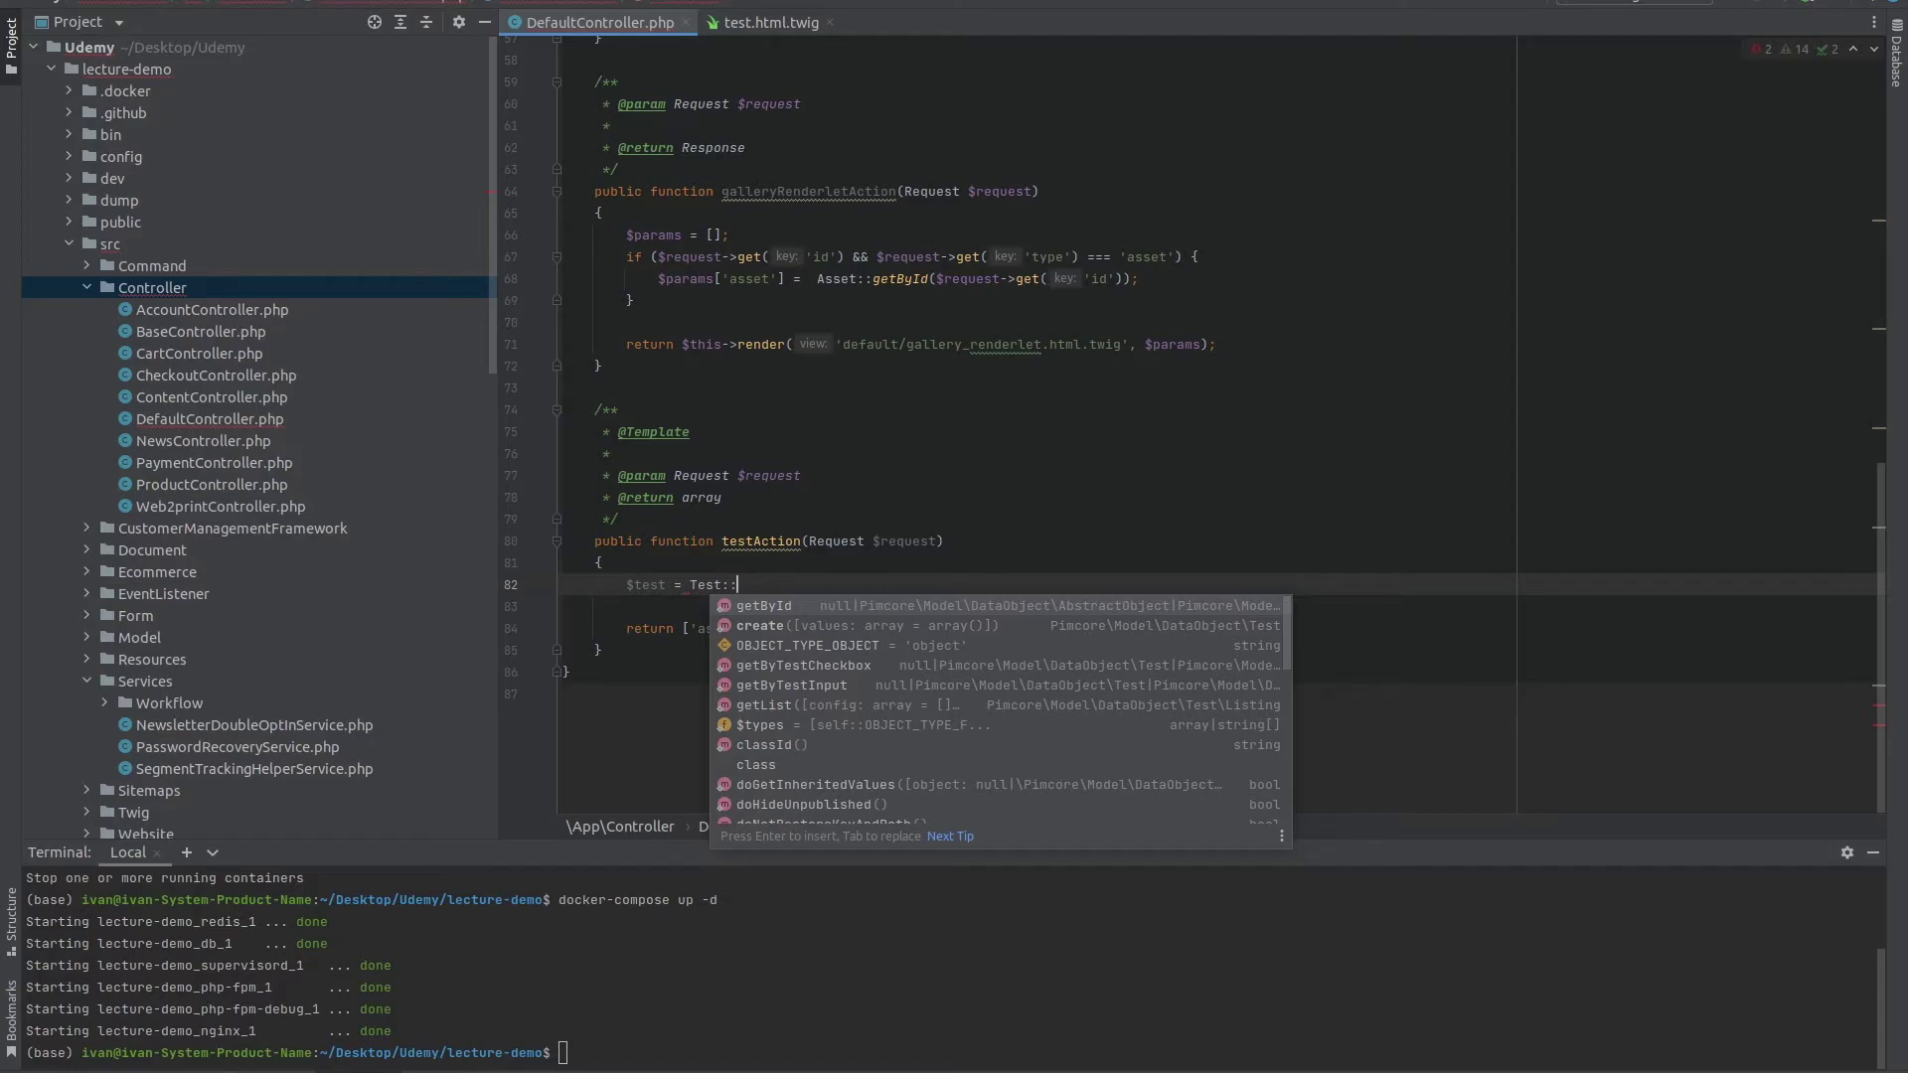
pyautogui.press('Return')
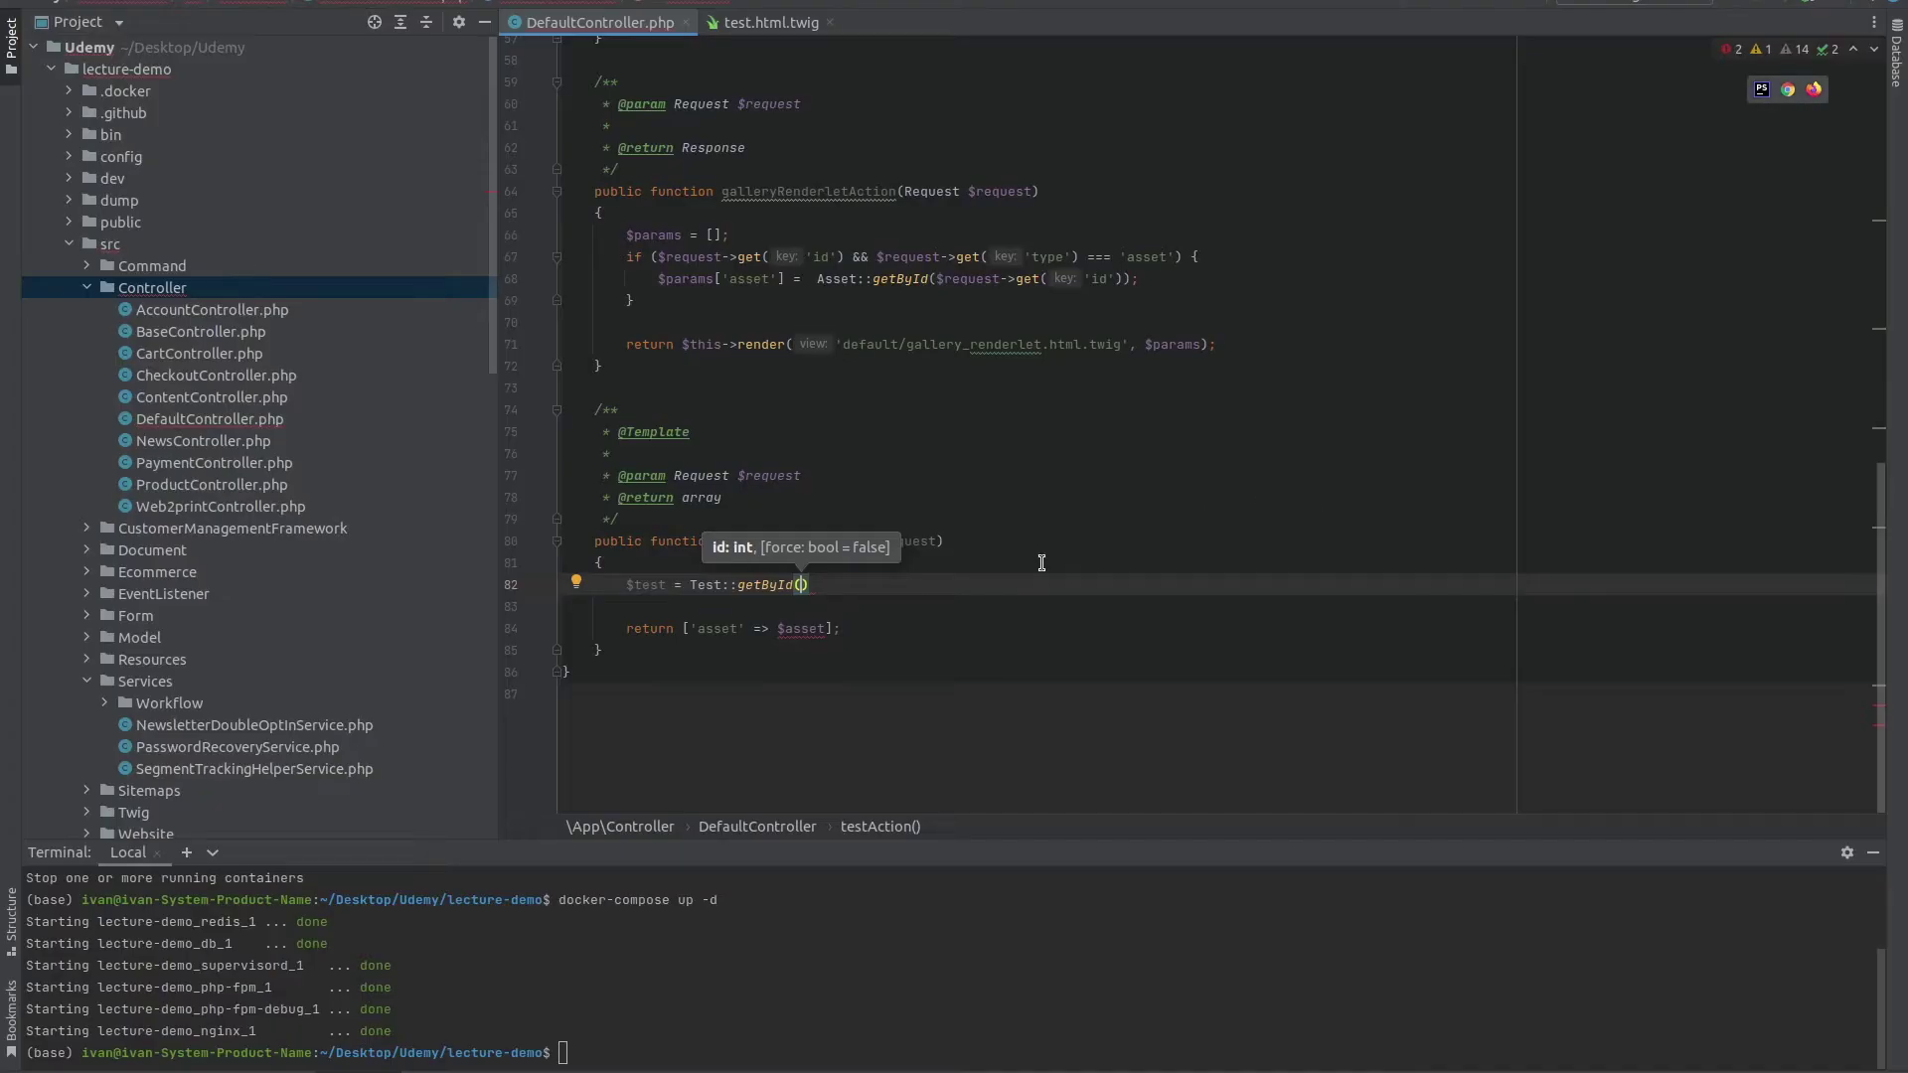
pyautogui.write('11')
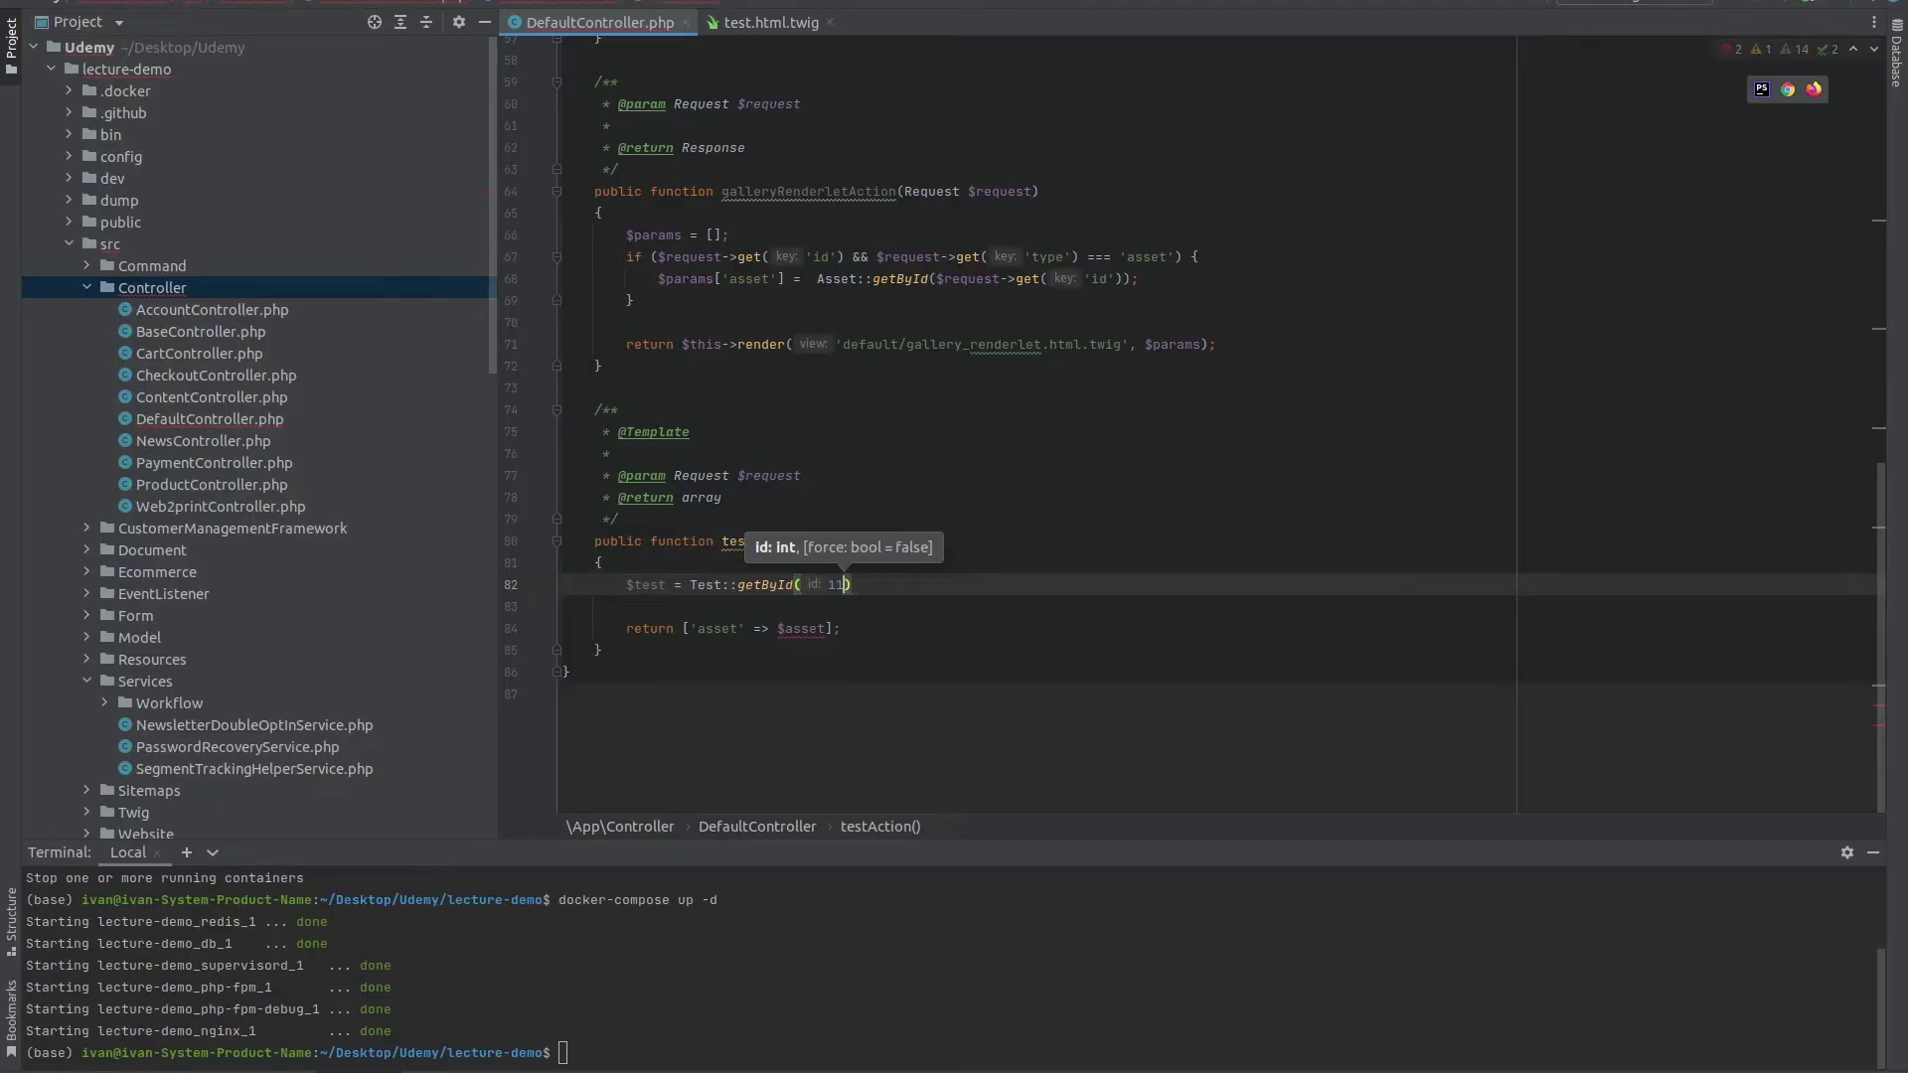
pyautogui.write('31)')
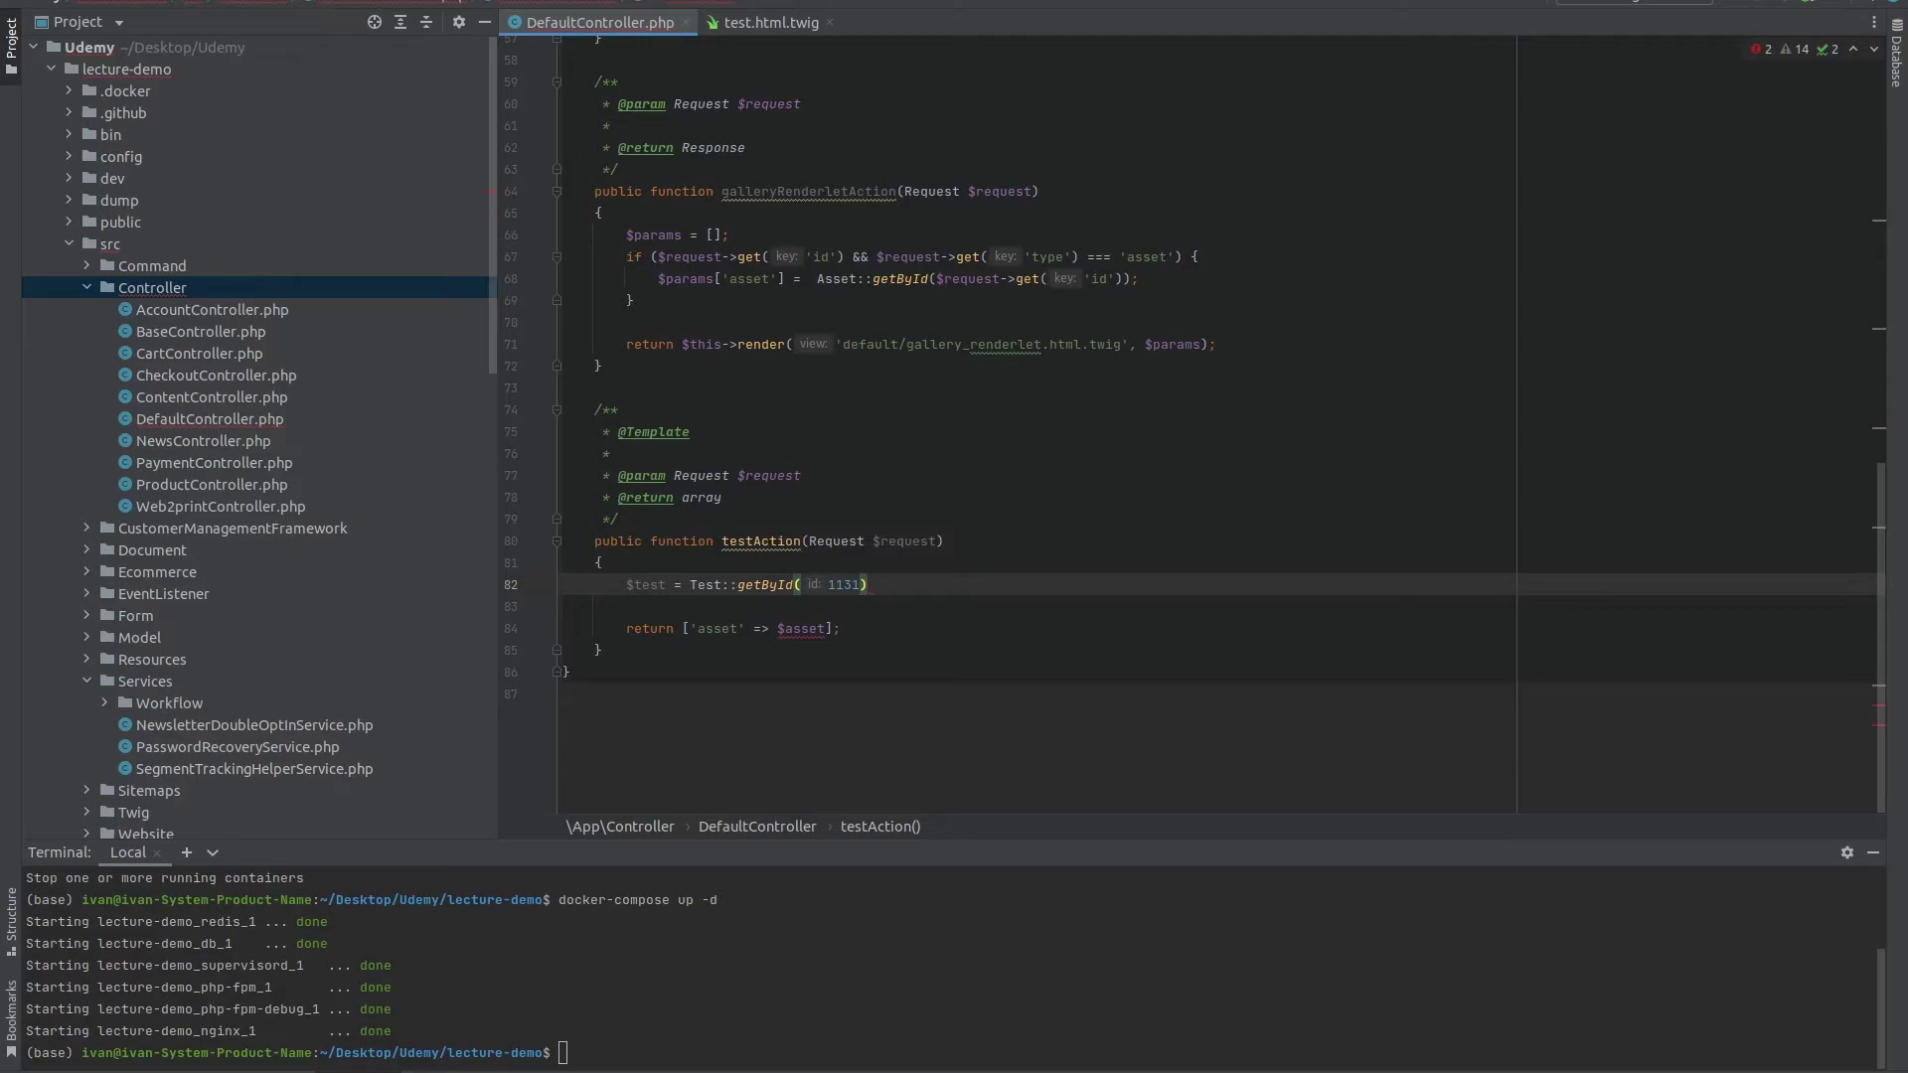
pyautogui.write(';')
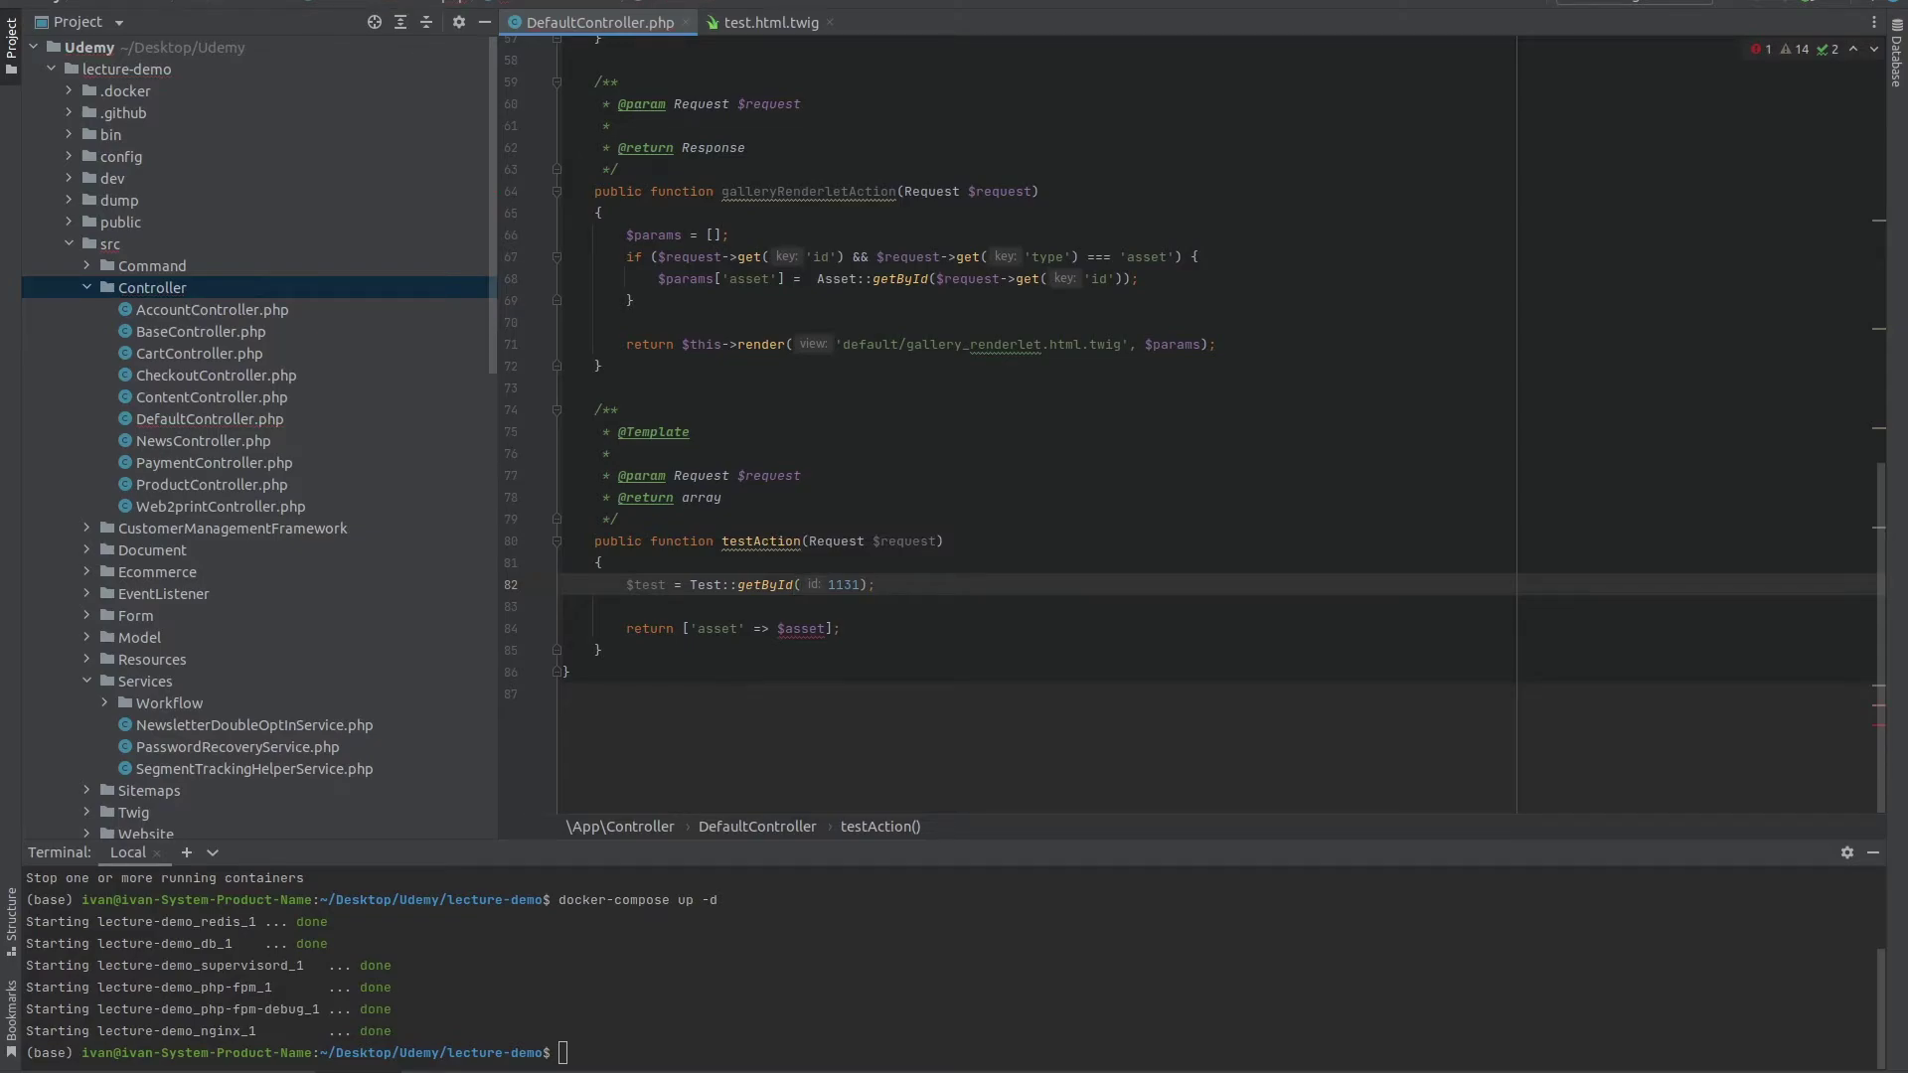
# Change testAction's return statement to `return ['test' => $test];`.
pyautogui.click(714, 630)
pyautogui.doubleClick(713, 630)
pyautogui.write('test')
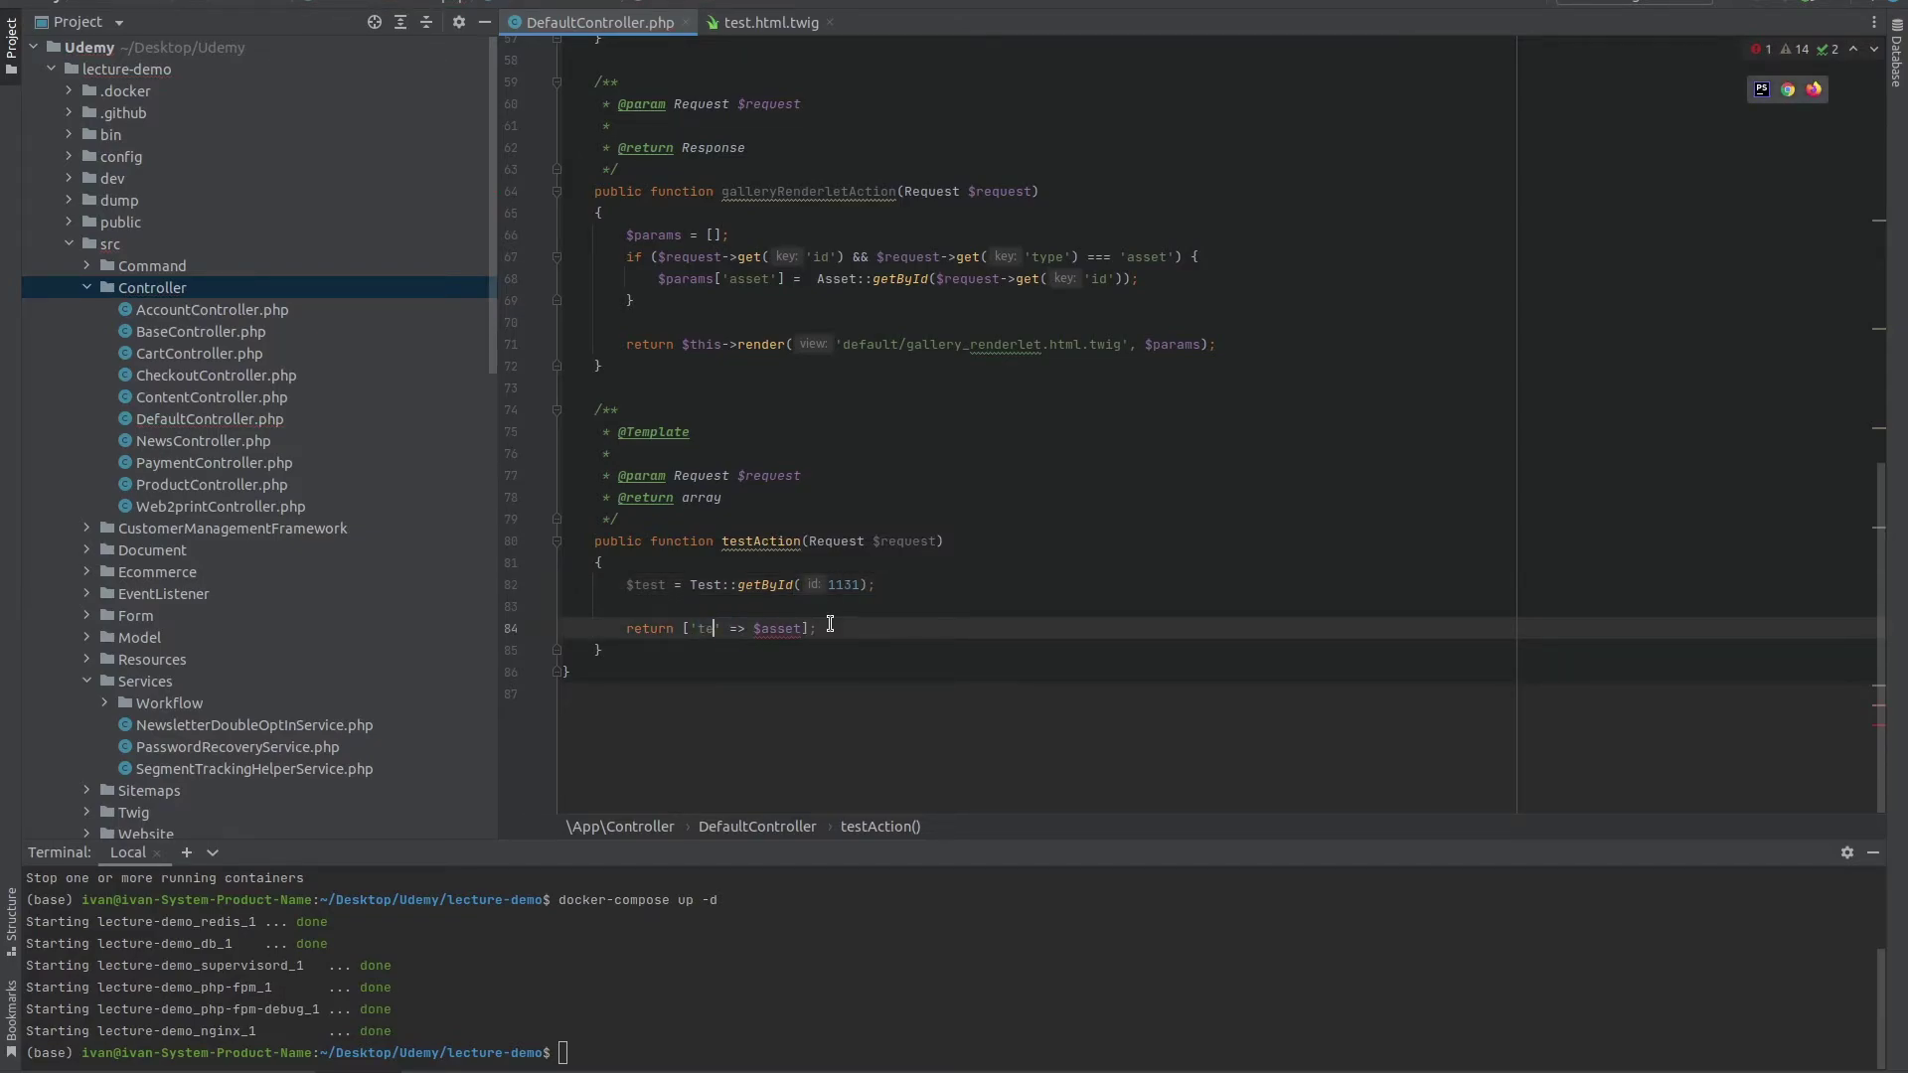
pyautogui.doubleClick(790, 629)
pyautogui.write('t')
pyautogui.press('Return')
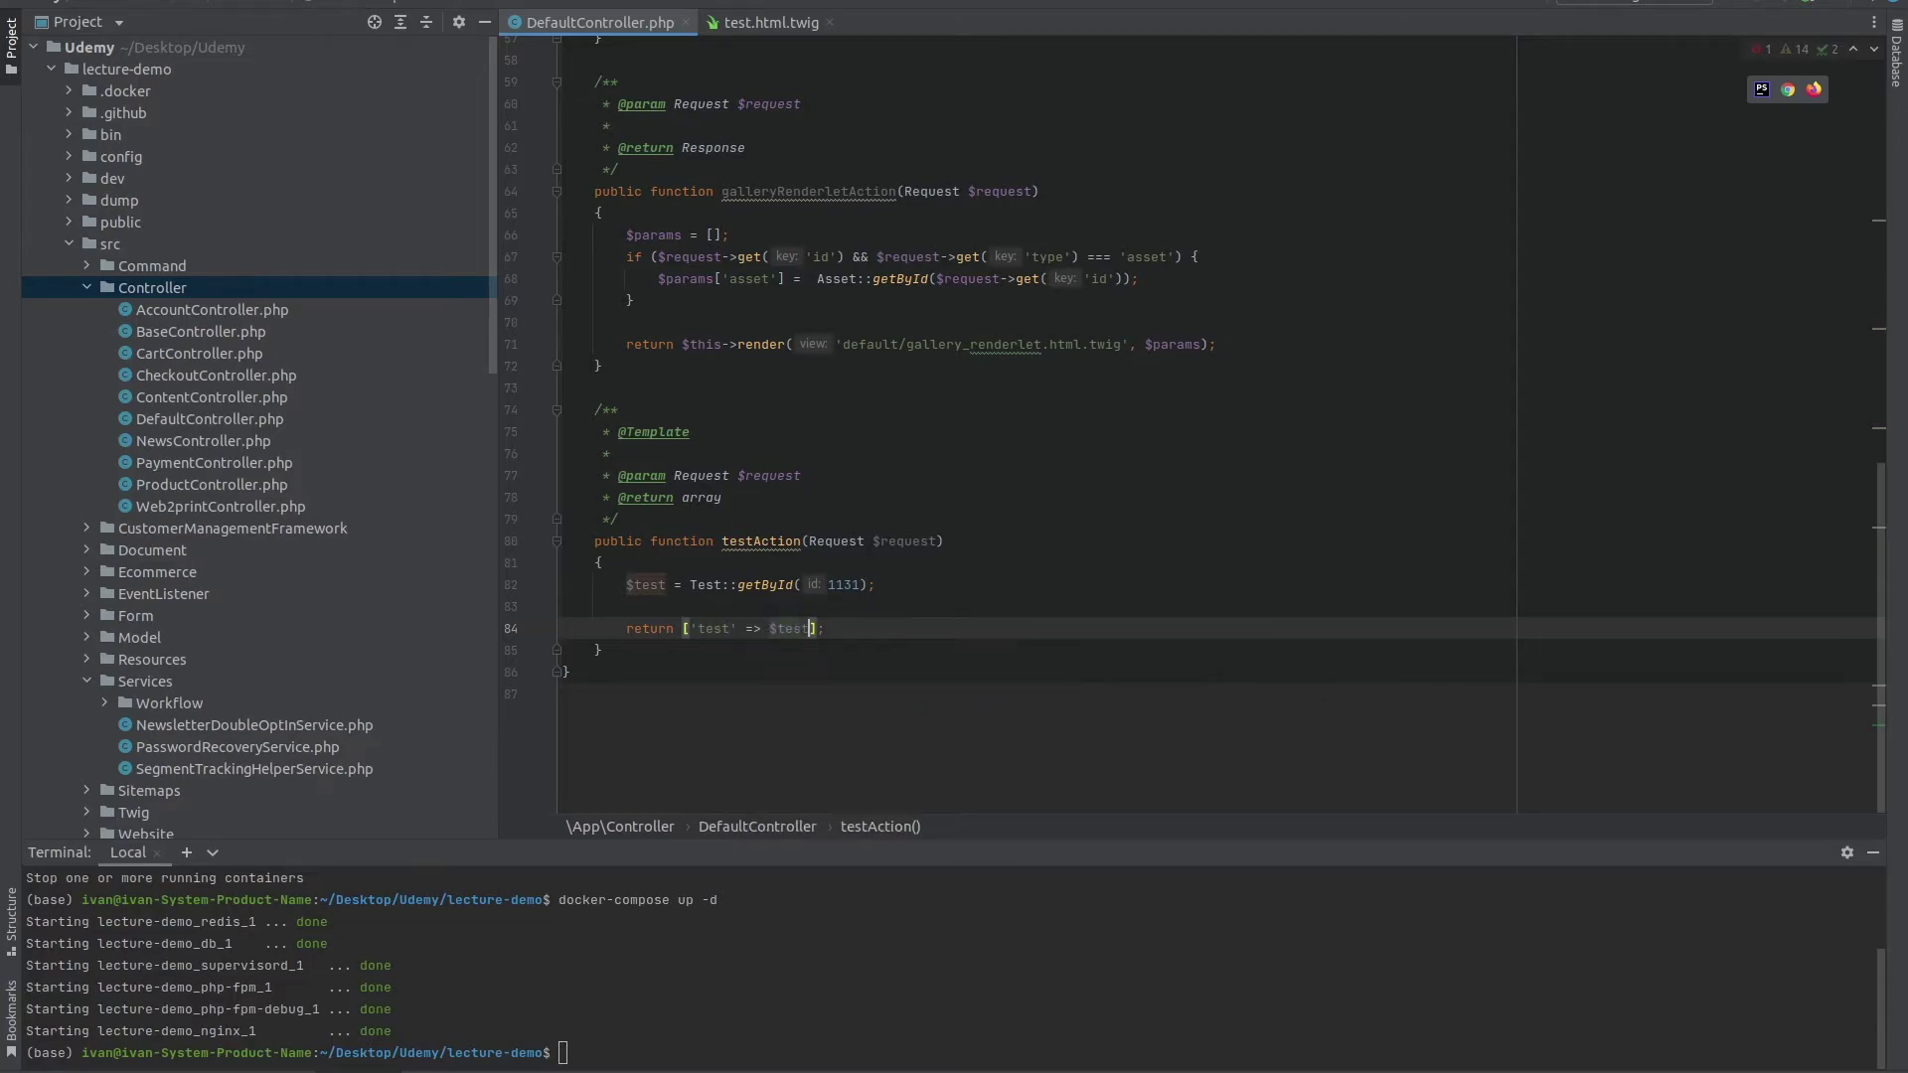
pyautogui.click(954, 548)
pyautogui.press('Up')
pyautogui.press('Up')
pyautogui.press('Up')
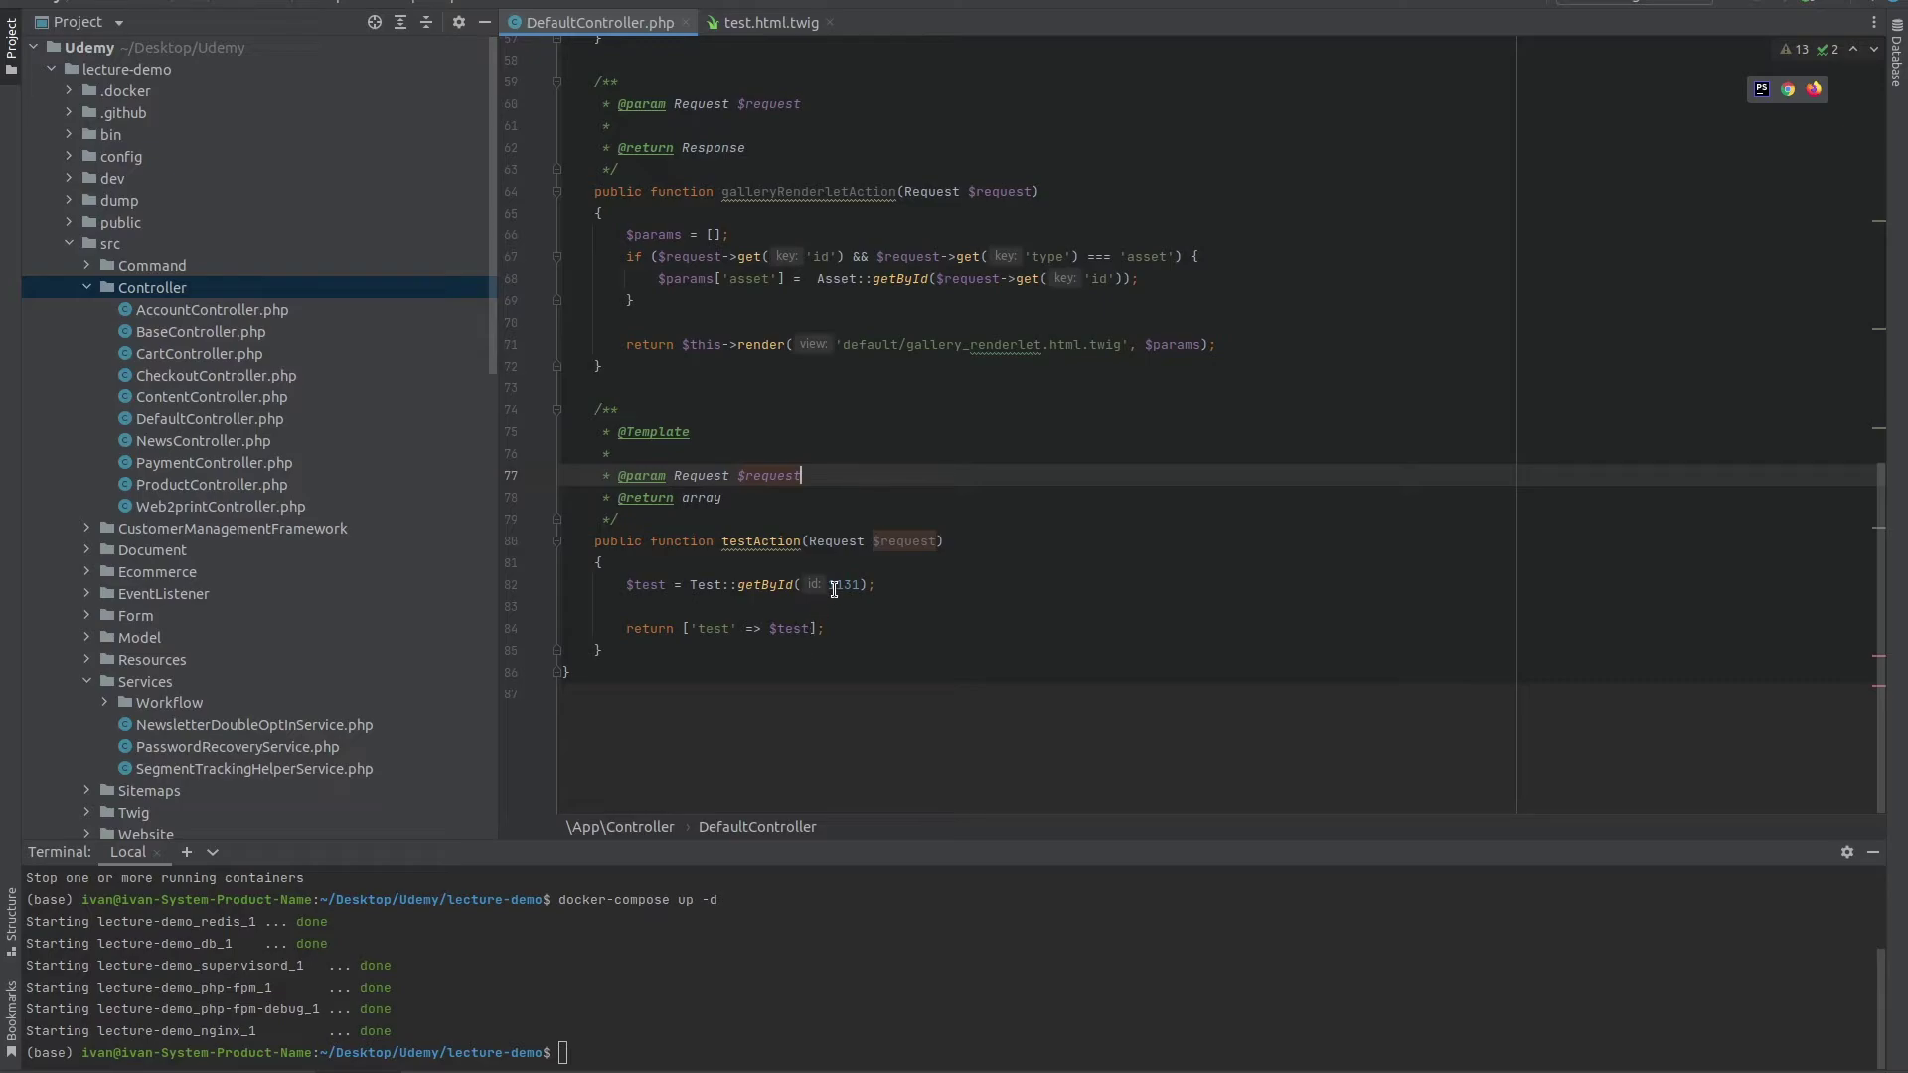
# In test.html.twig, replace the two asset output lines inside the main-content div with `{{ test.testInput }}`.
pyautogui.click(768, 22)
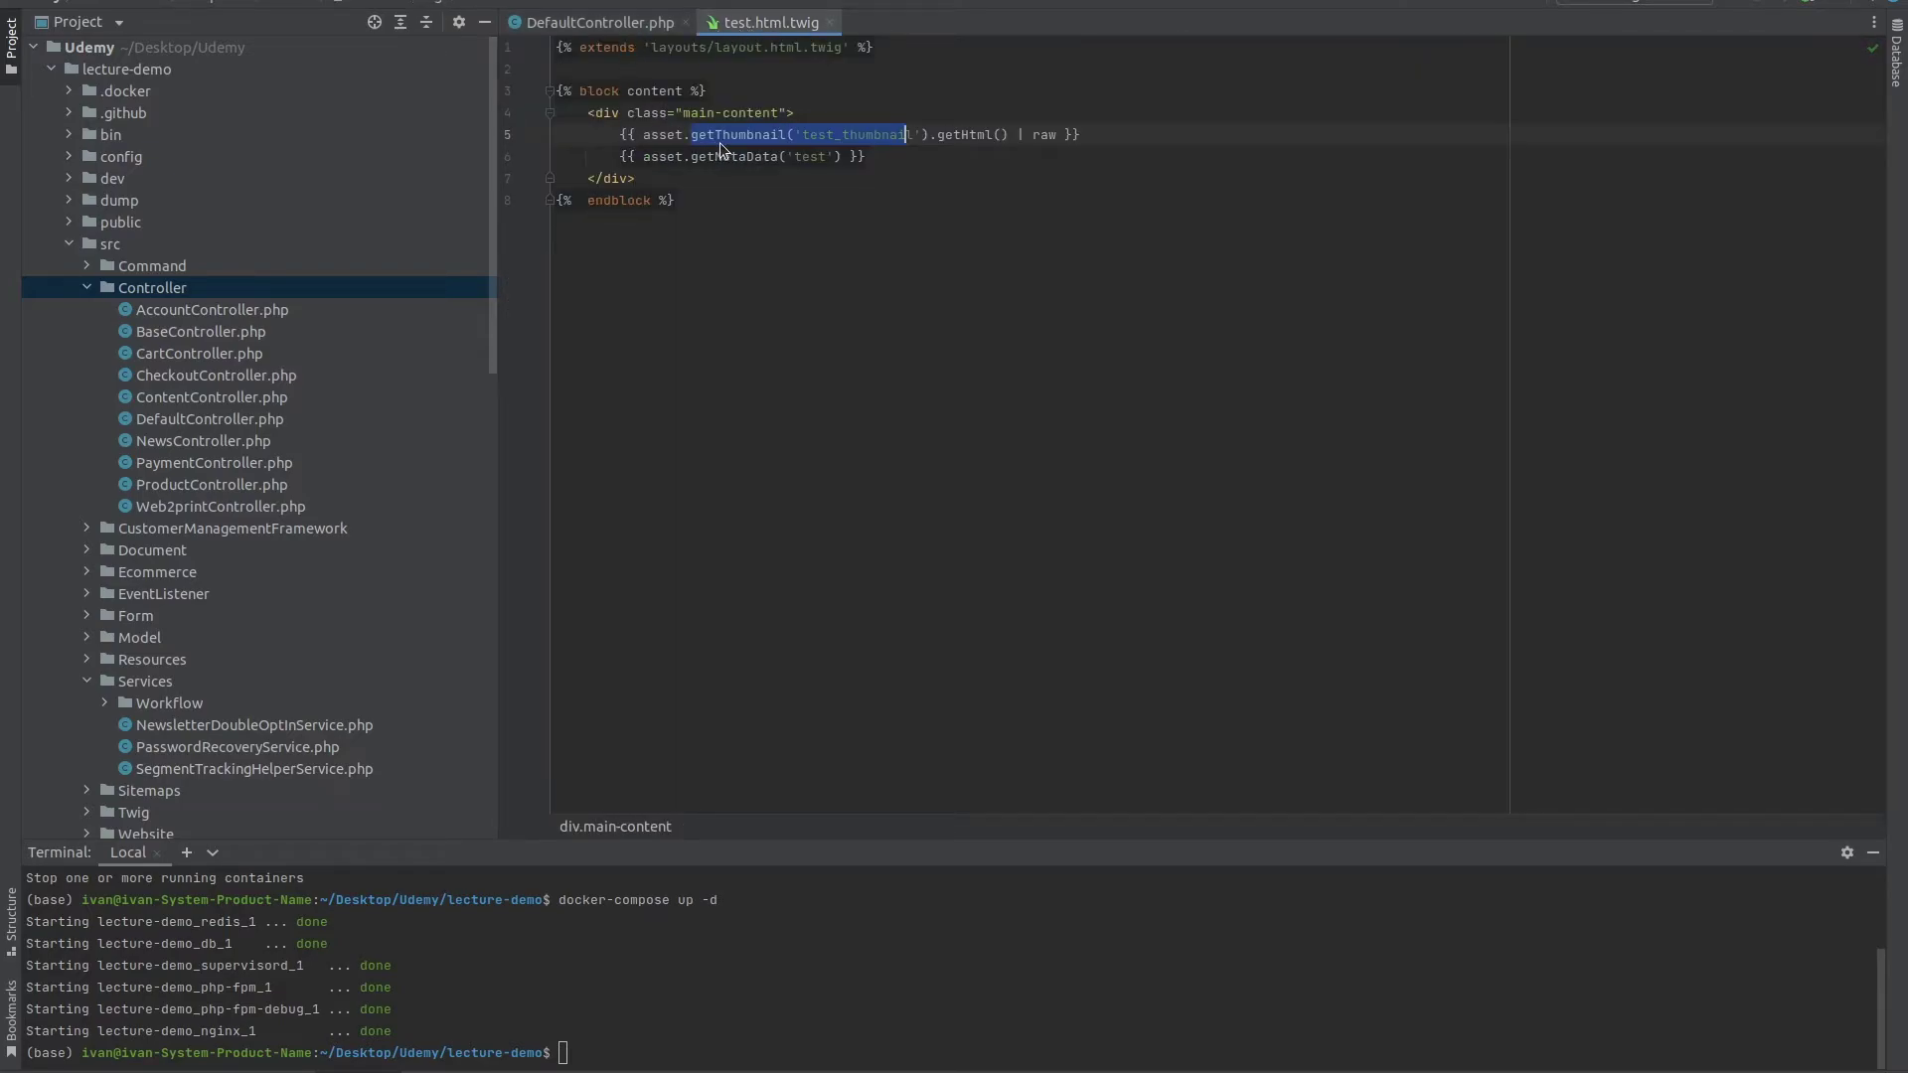
pyautogui.moveTo(864, 156); pyautogui.dragTo(627, 133)
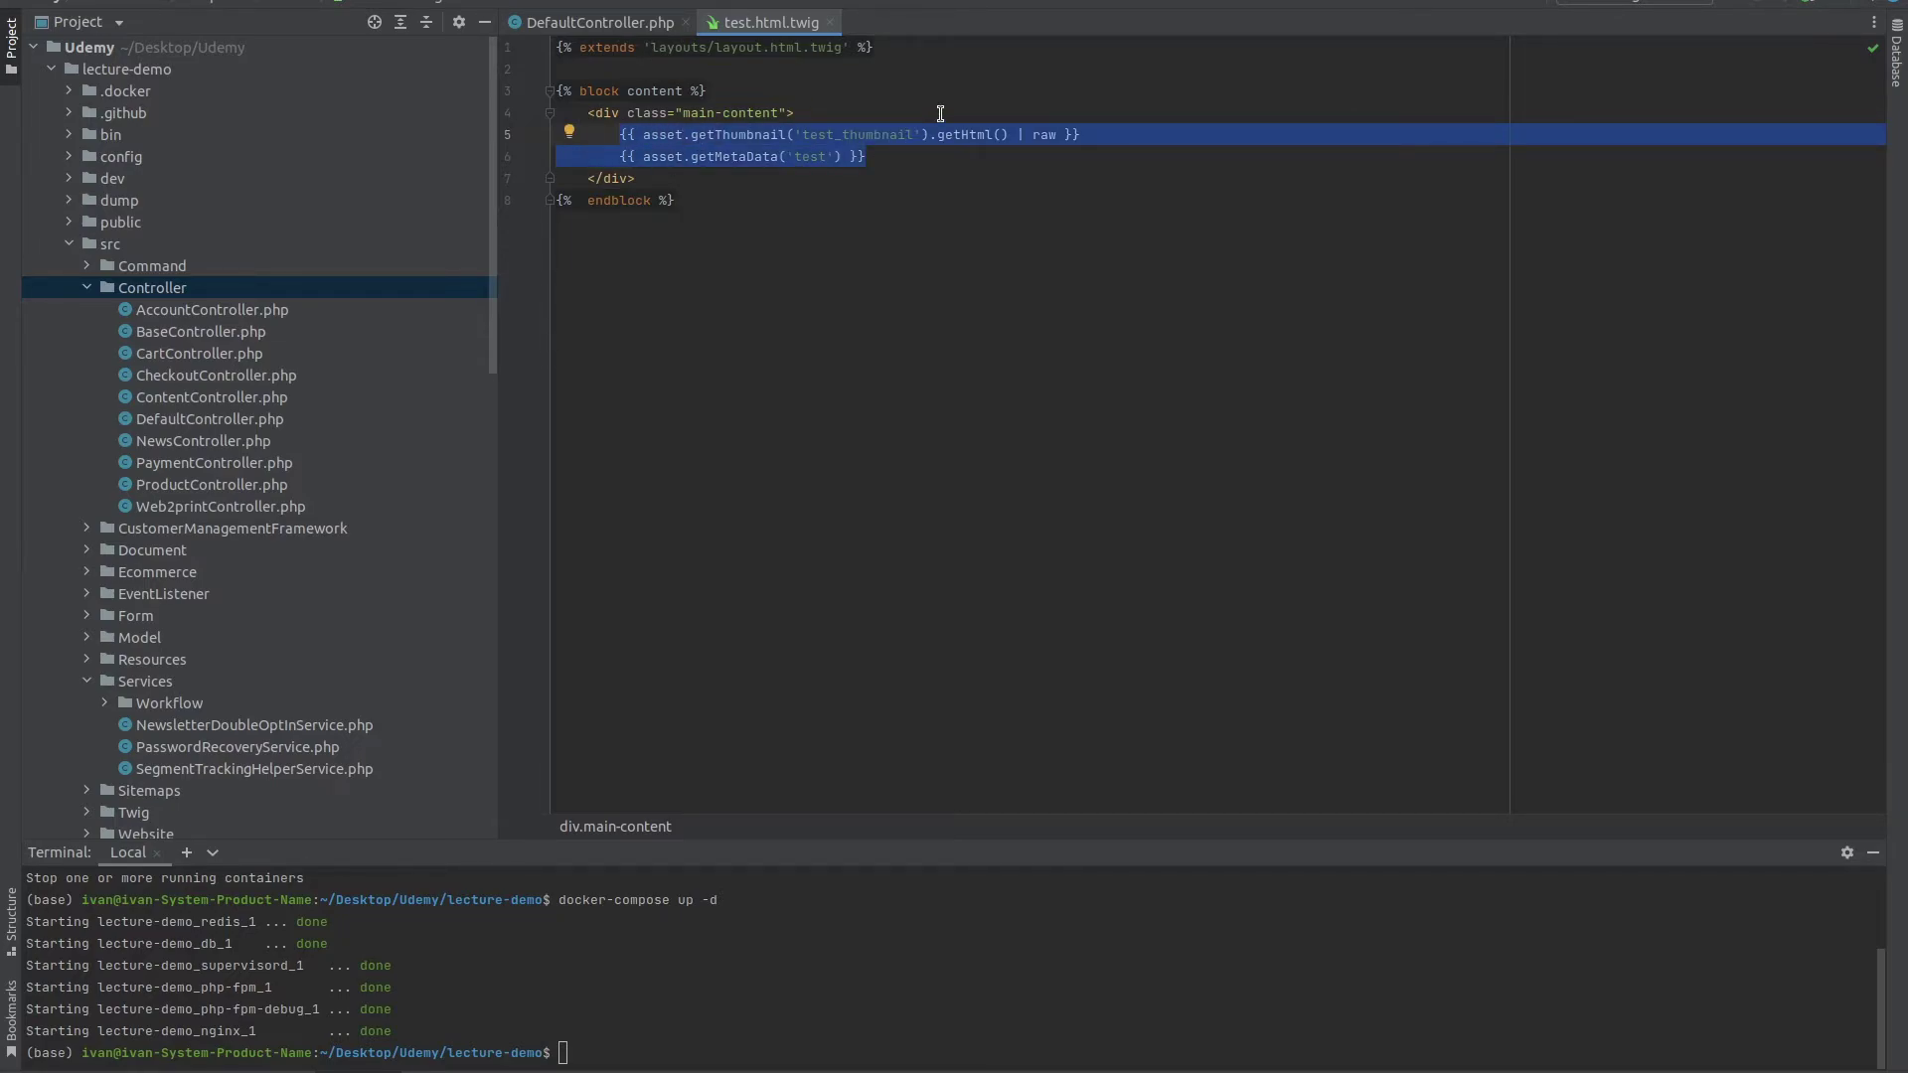
pyautogui.press('BackSpace')
pyautogui.write('{{ test.testInput')
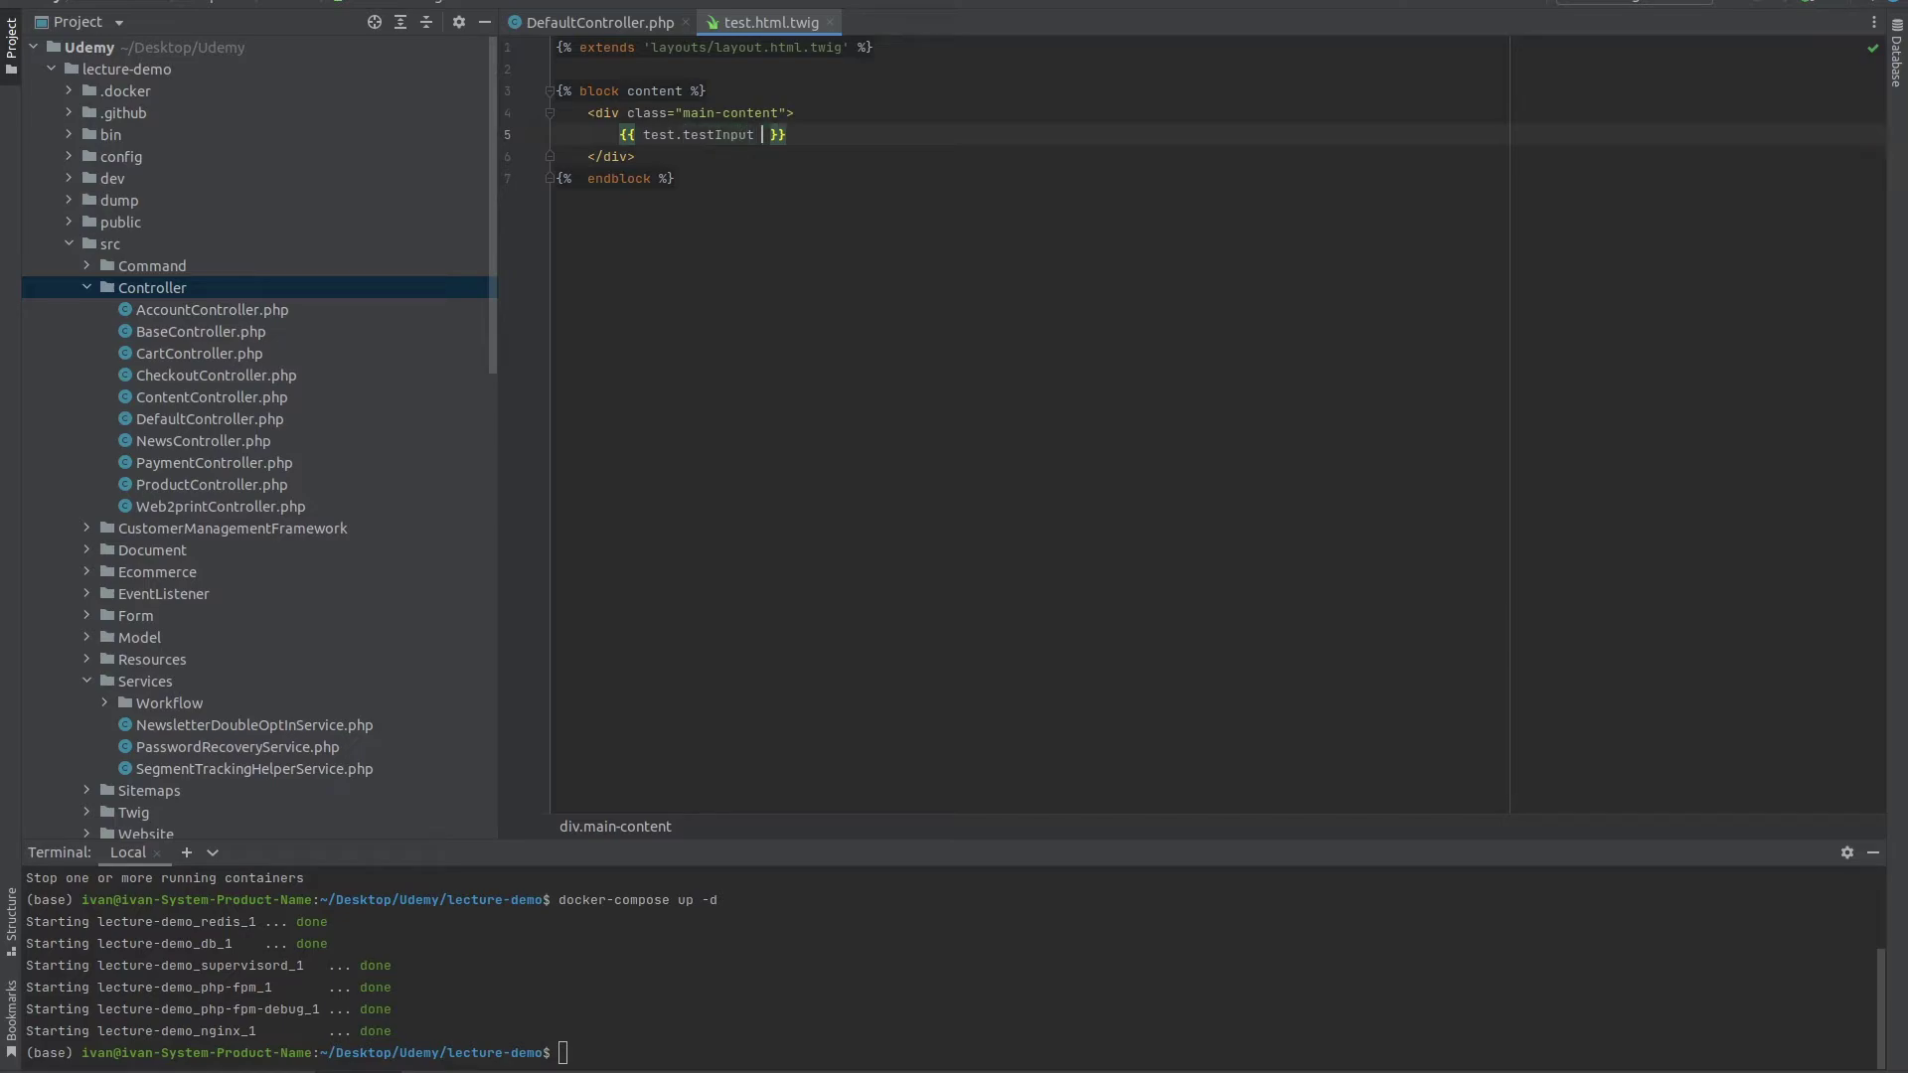
pyautogui.hotkey('alt', 'Tab')
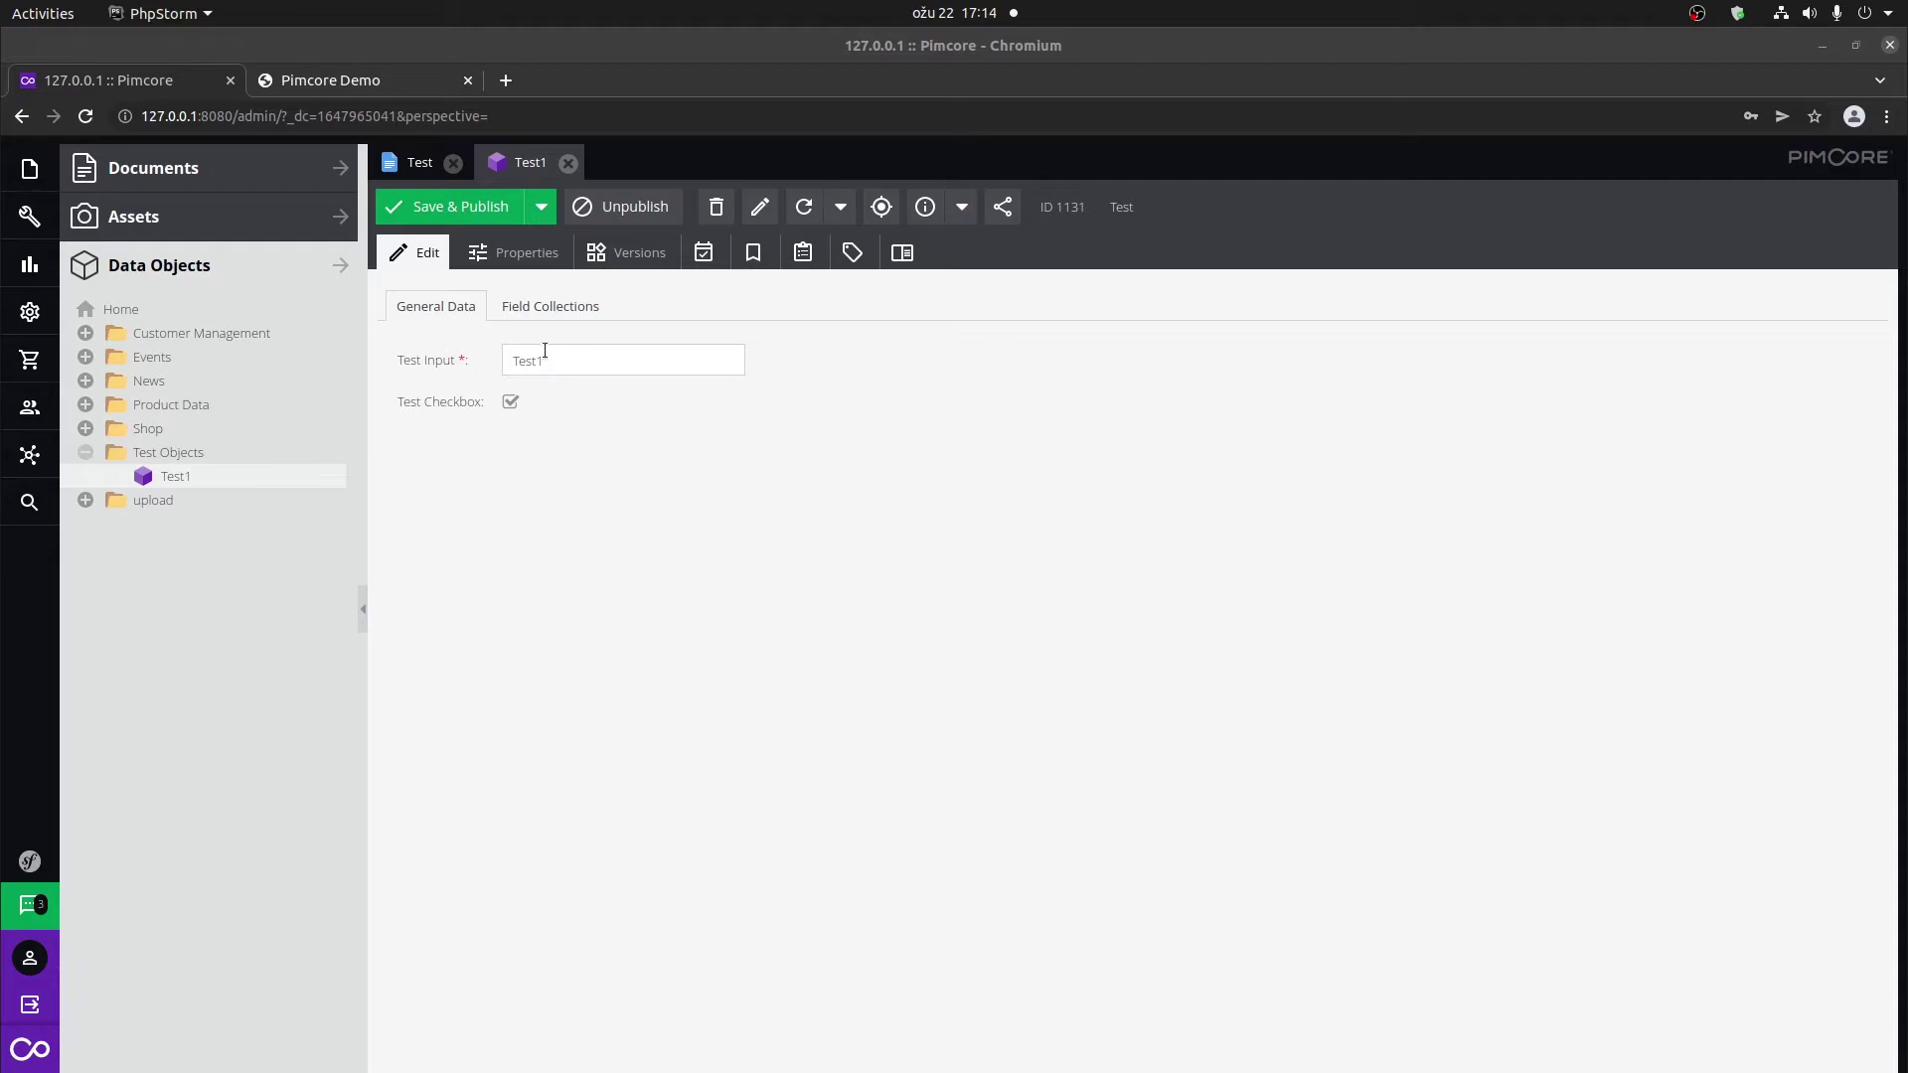
pyautogui.hotkey('alt', 'Tab')
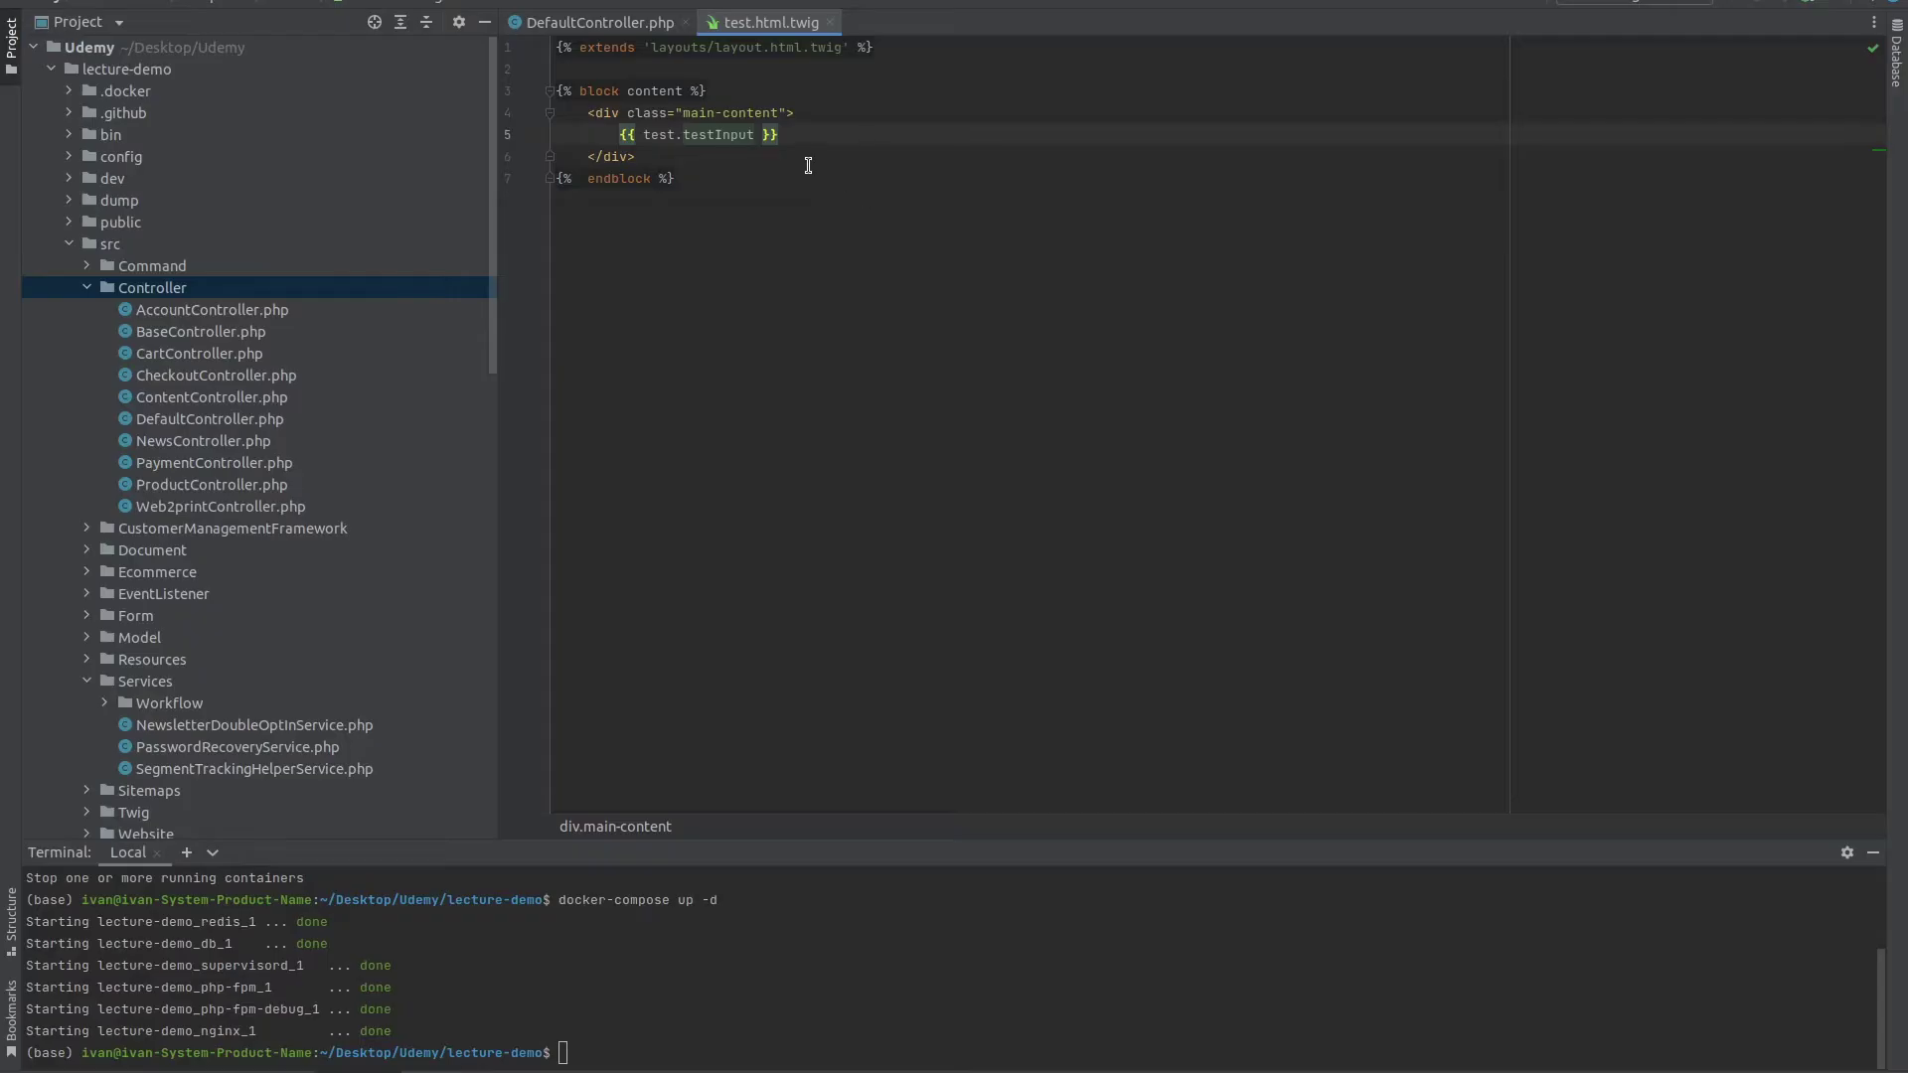
pyautogui.click(861, 118)
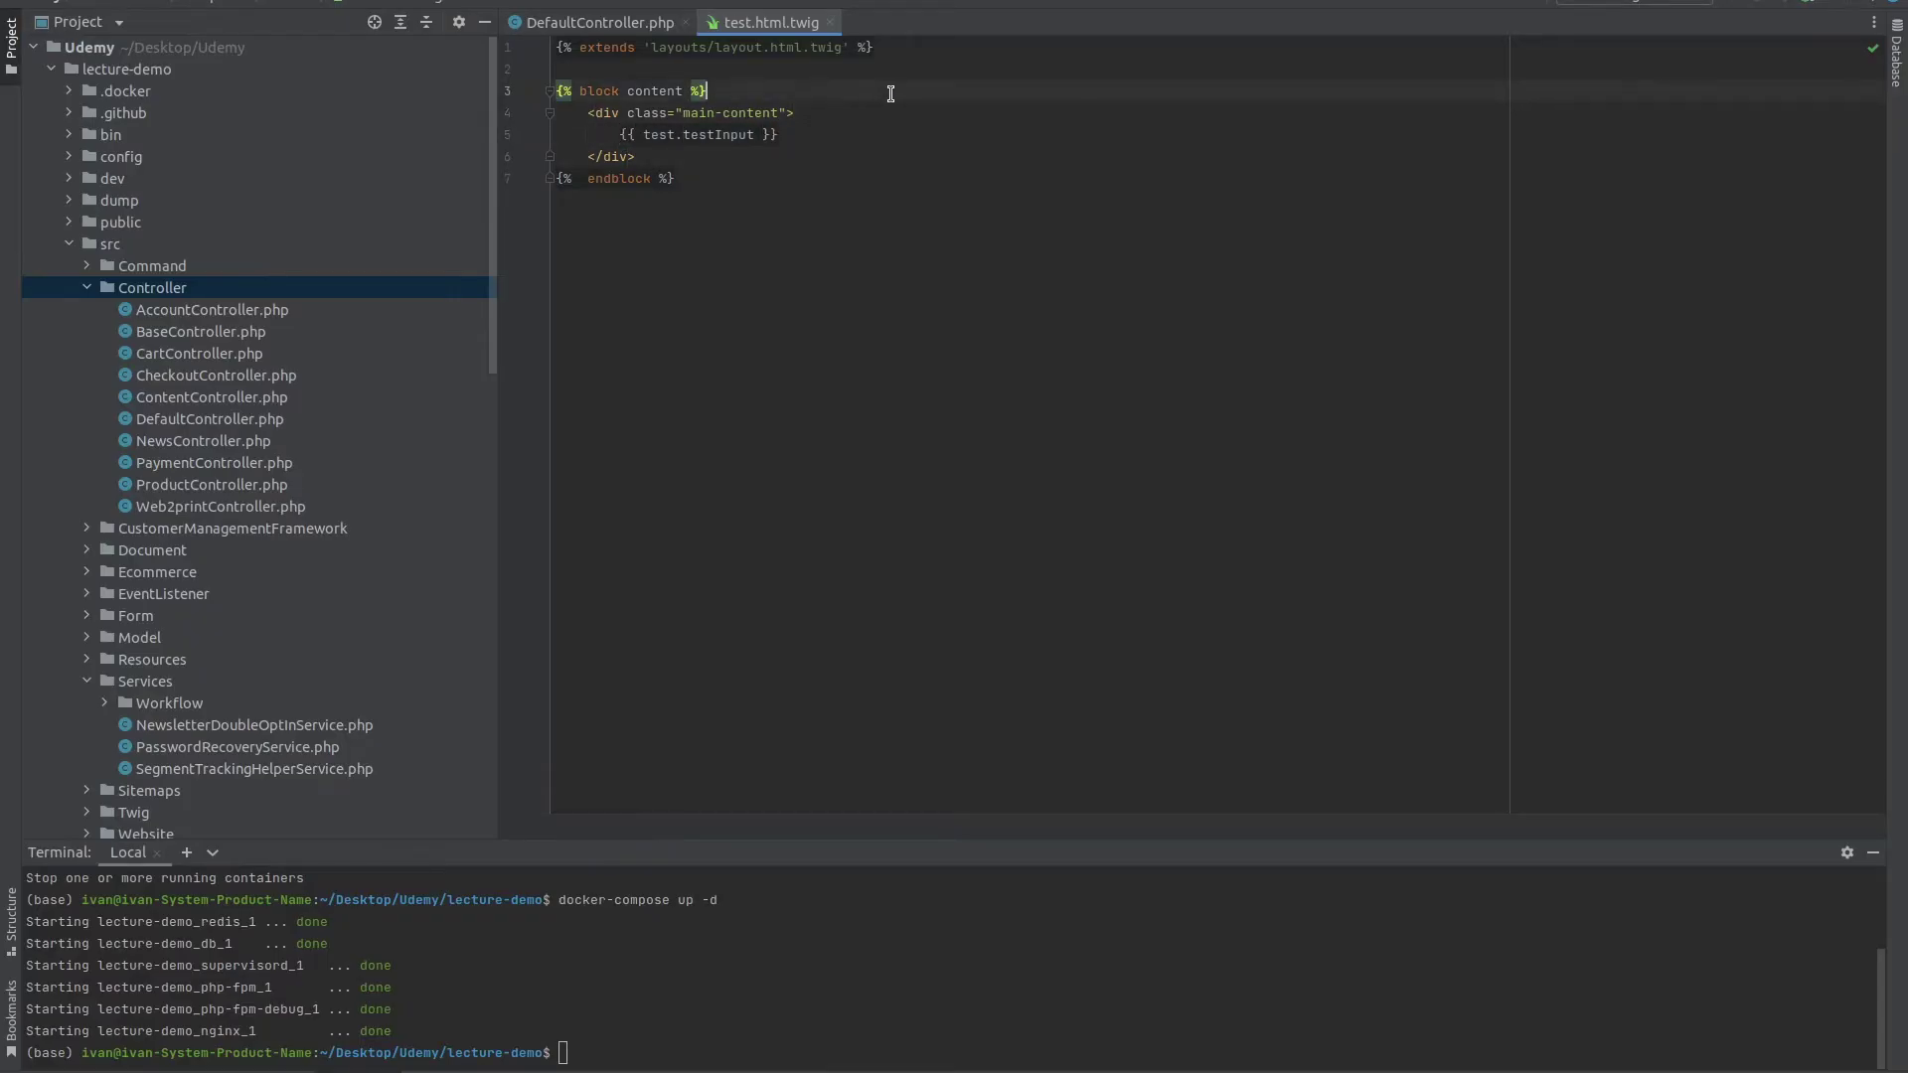
# In Chromium, open the Test document's preview page and check the test input value it outputs.
pyautogui.hotkey('alt', 'Tab')
pyautogui.click(404, 87)
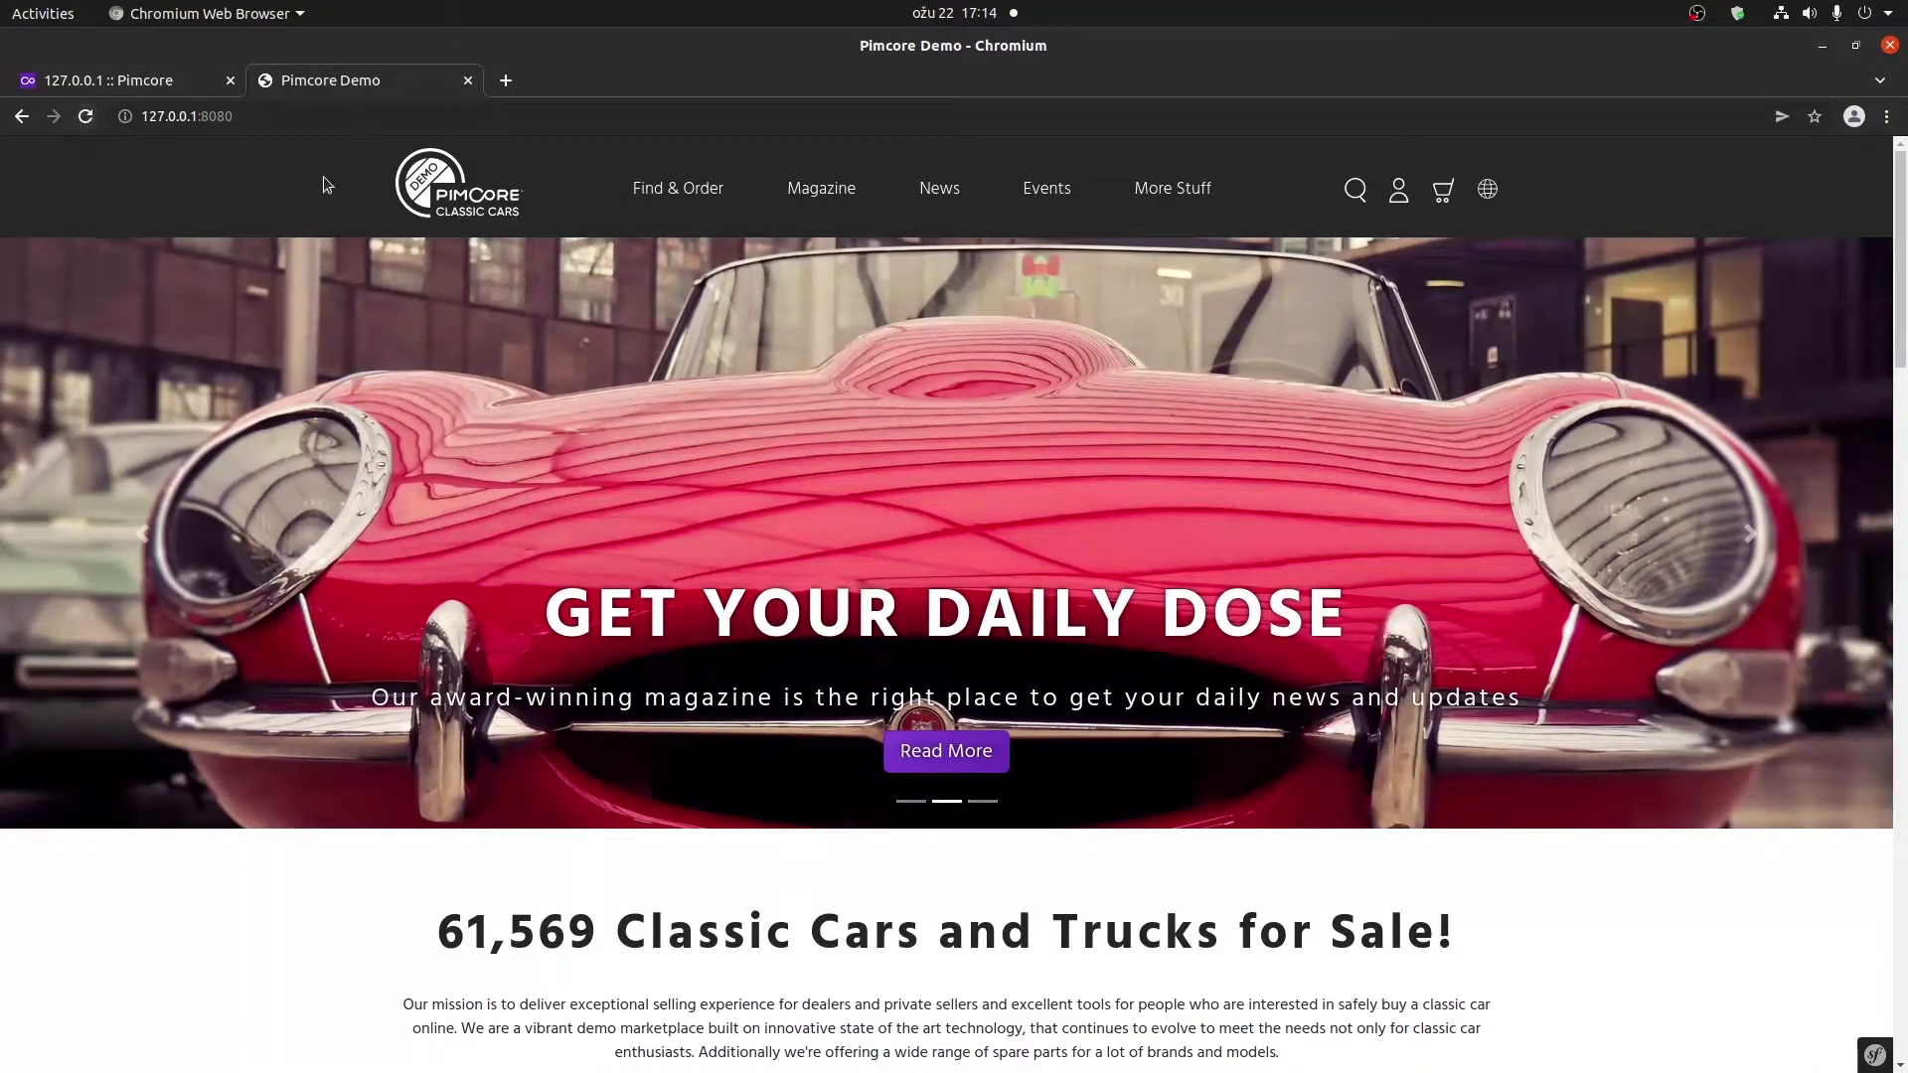
pyautogui.click(159, 84)
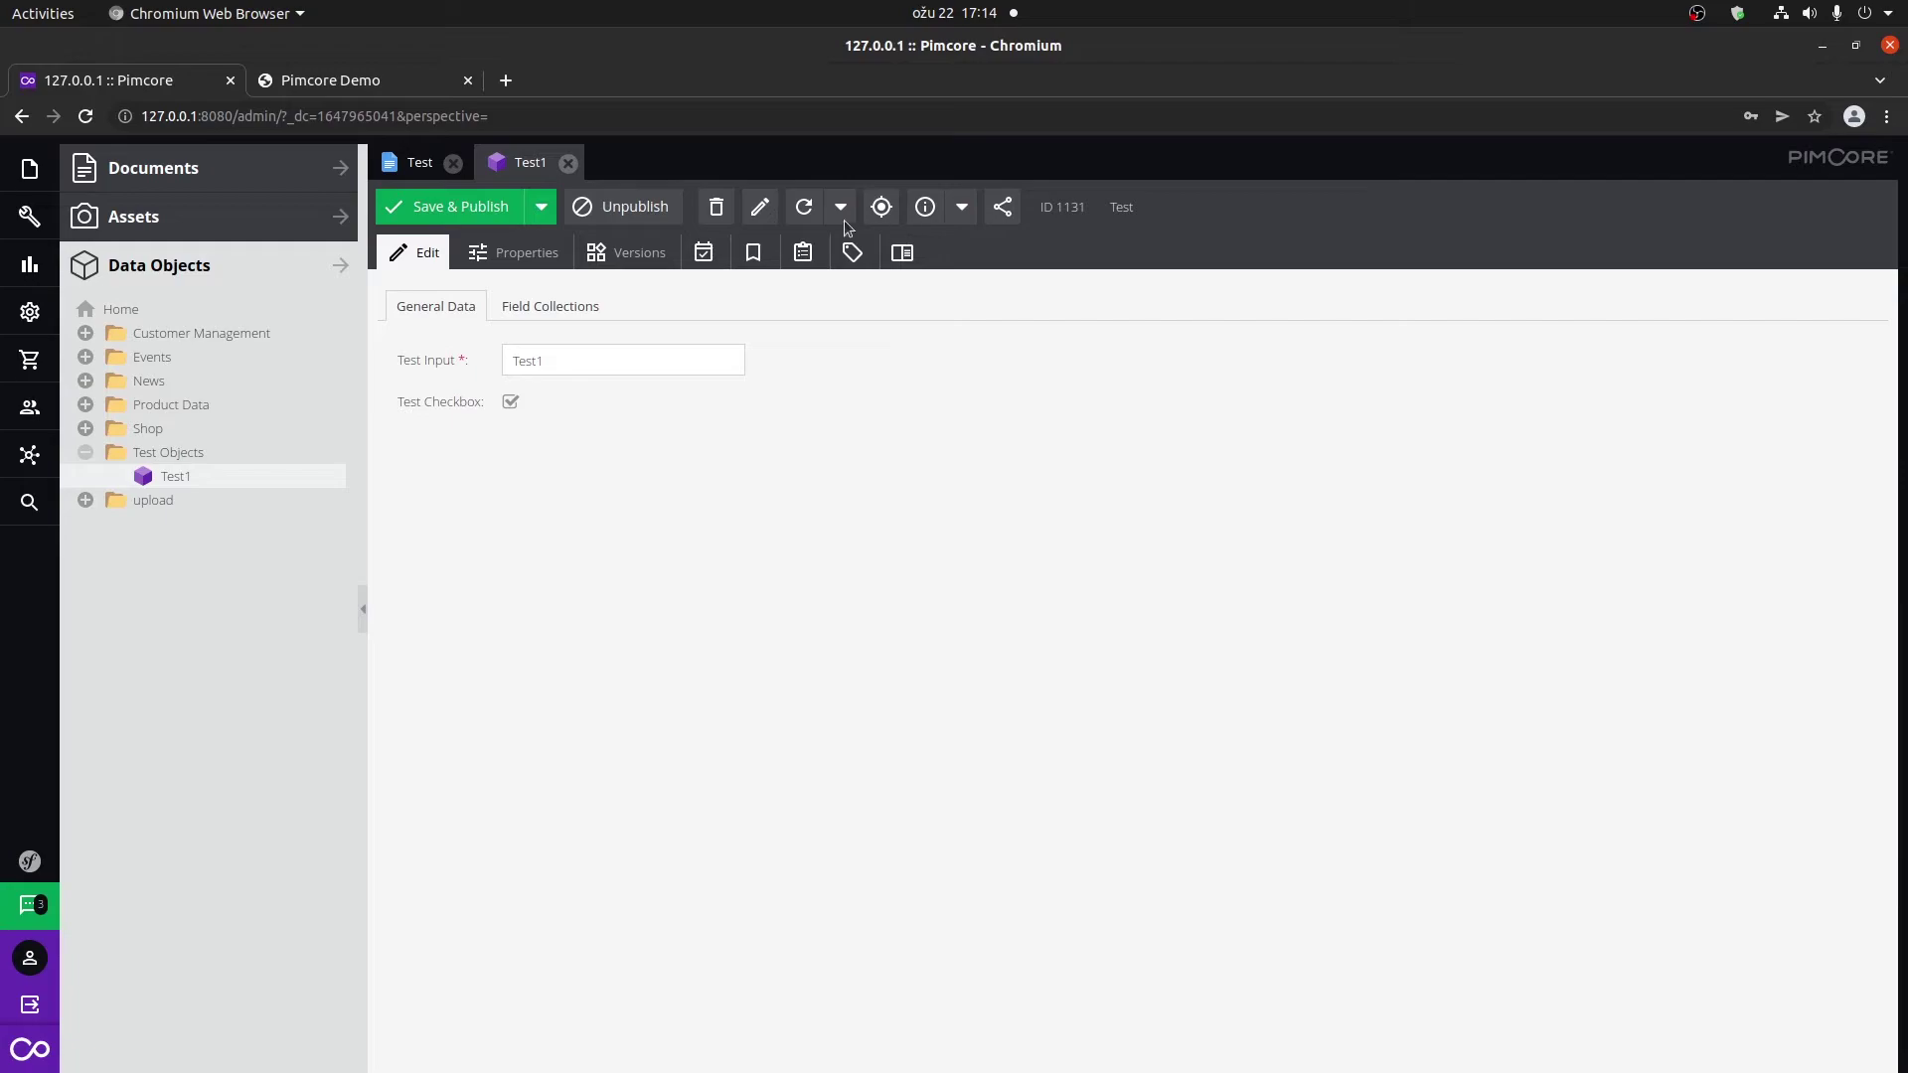
pyautogui.click(416, 163)
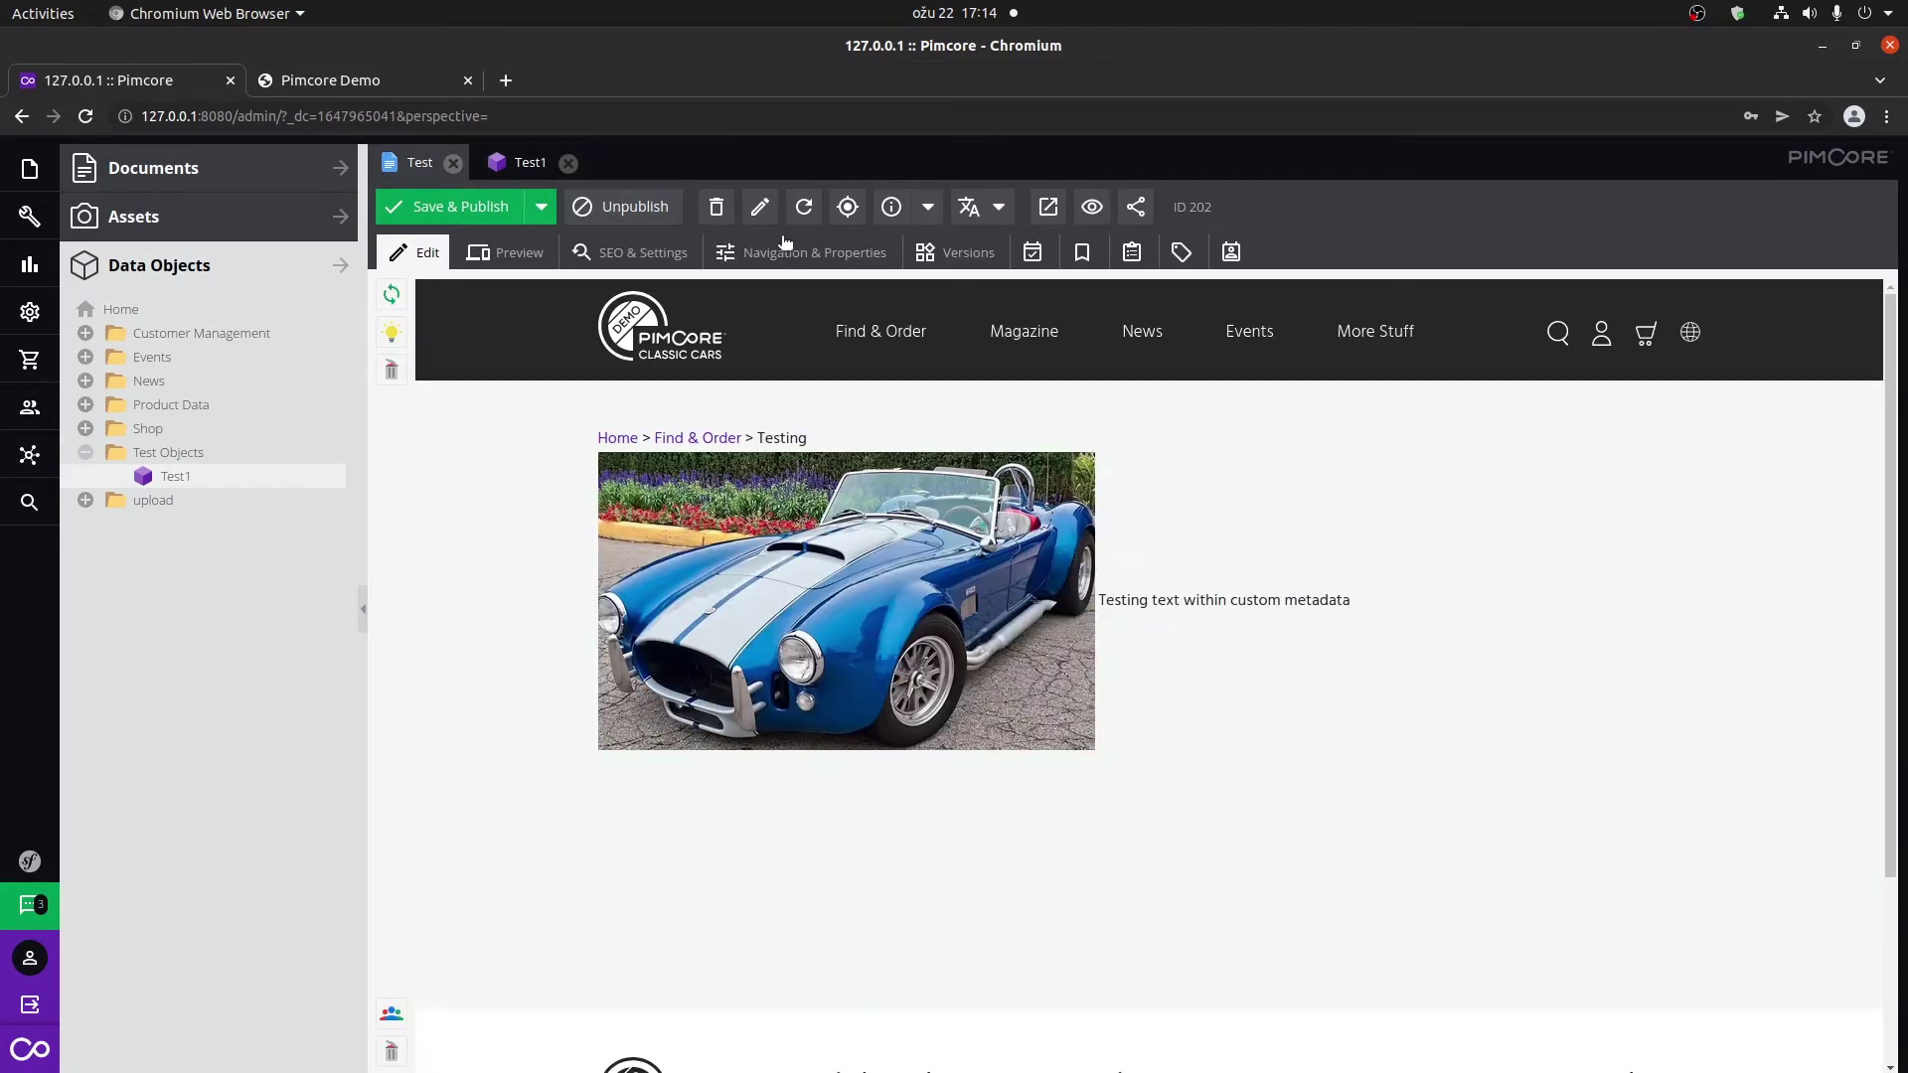
pyautogui.click(1092, 209)
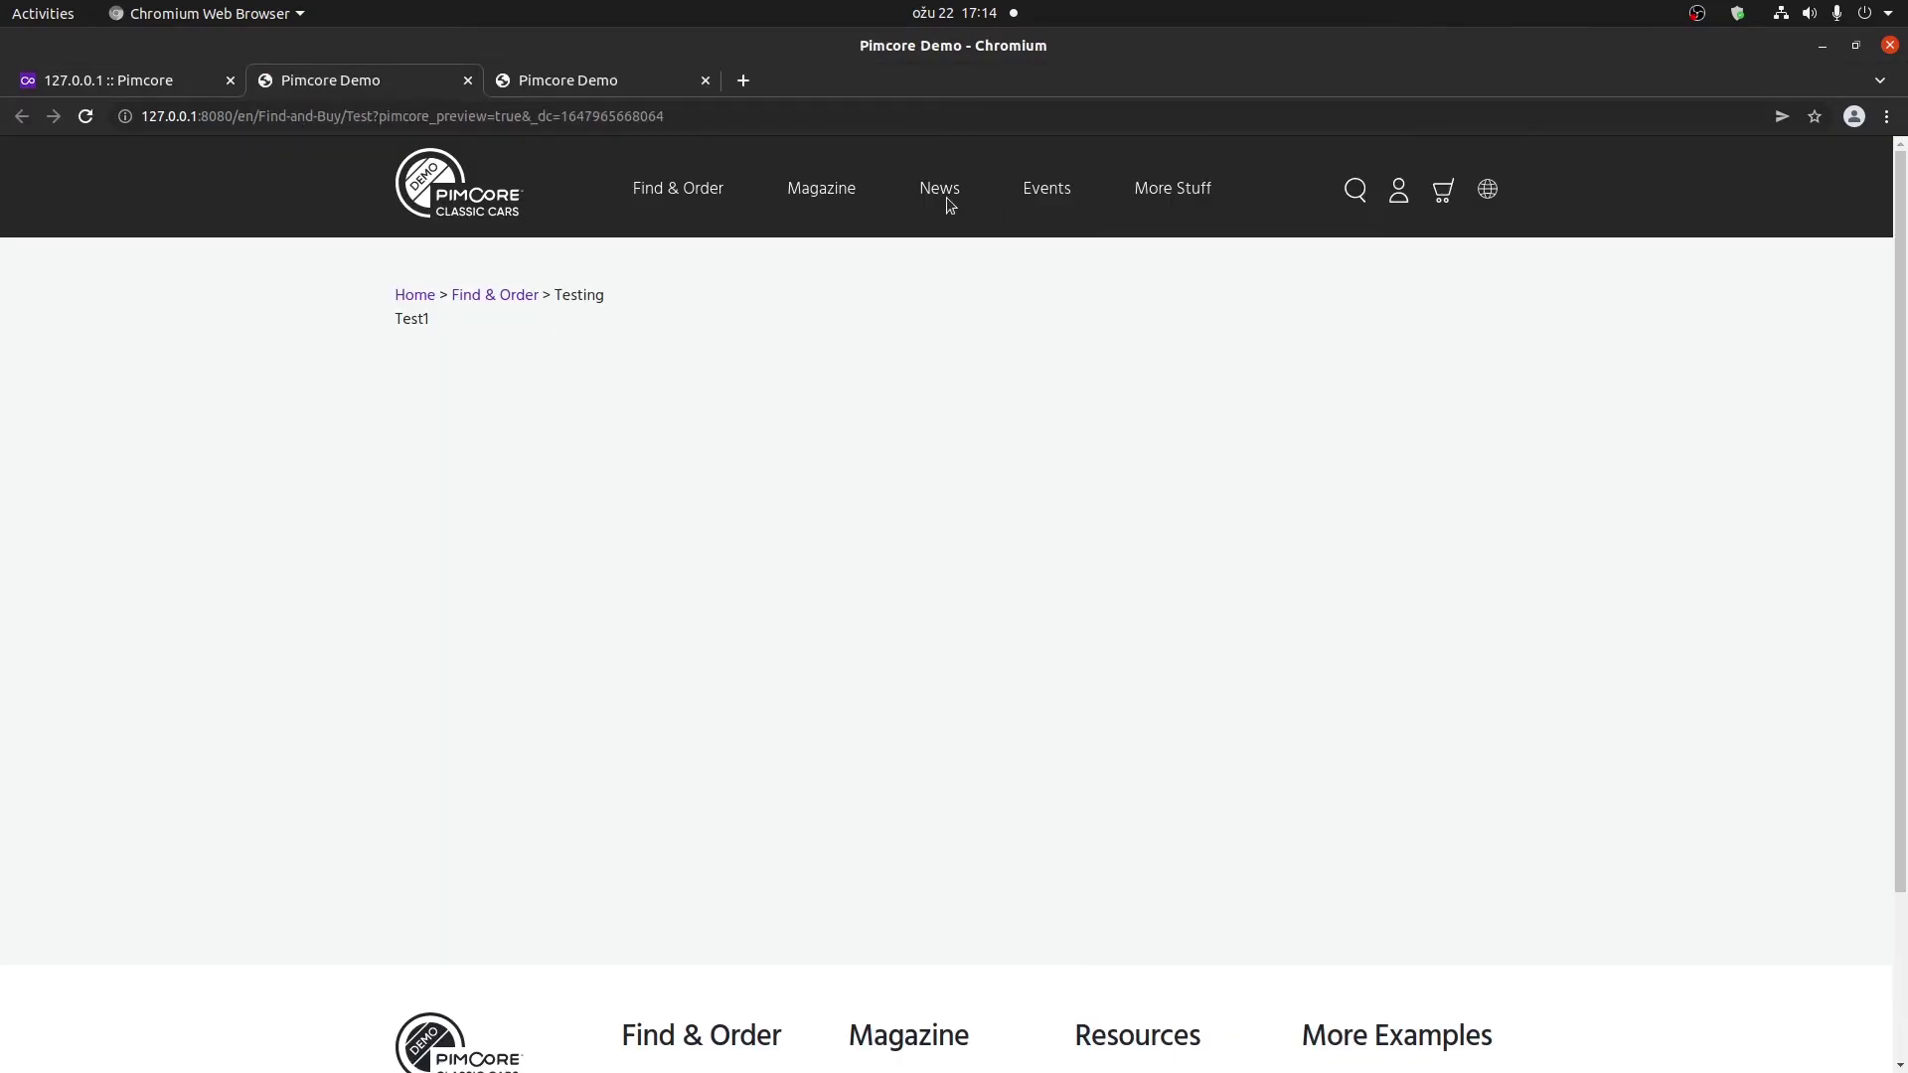
pyautogui.doubleClick(405, 321)
pyautogui.hotkey('ctrl', 'pageup')
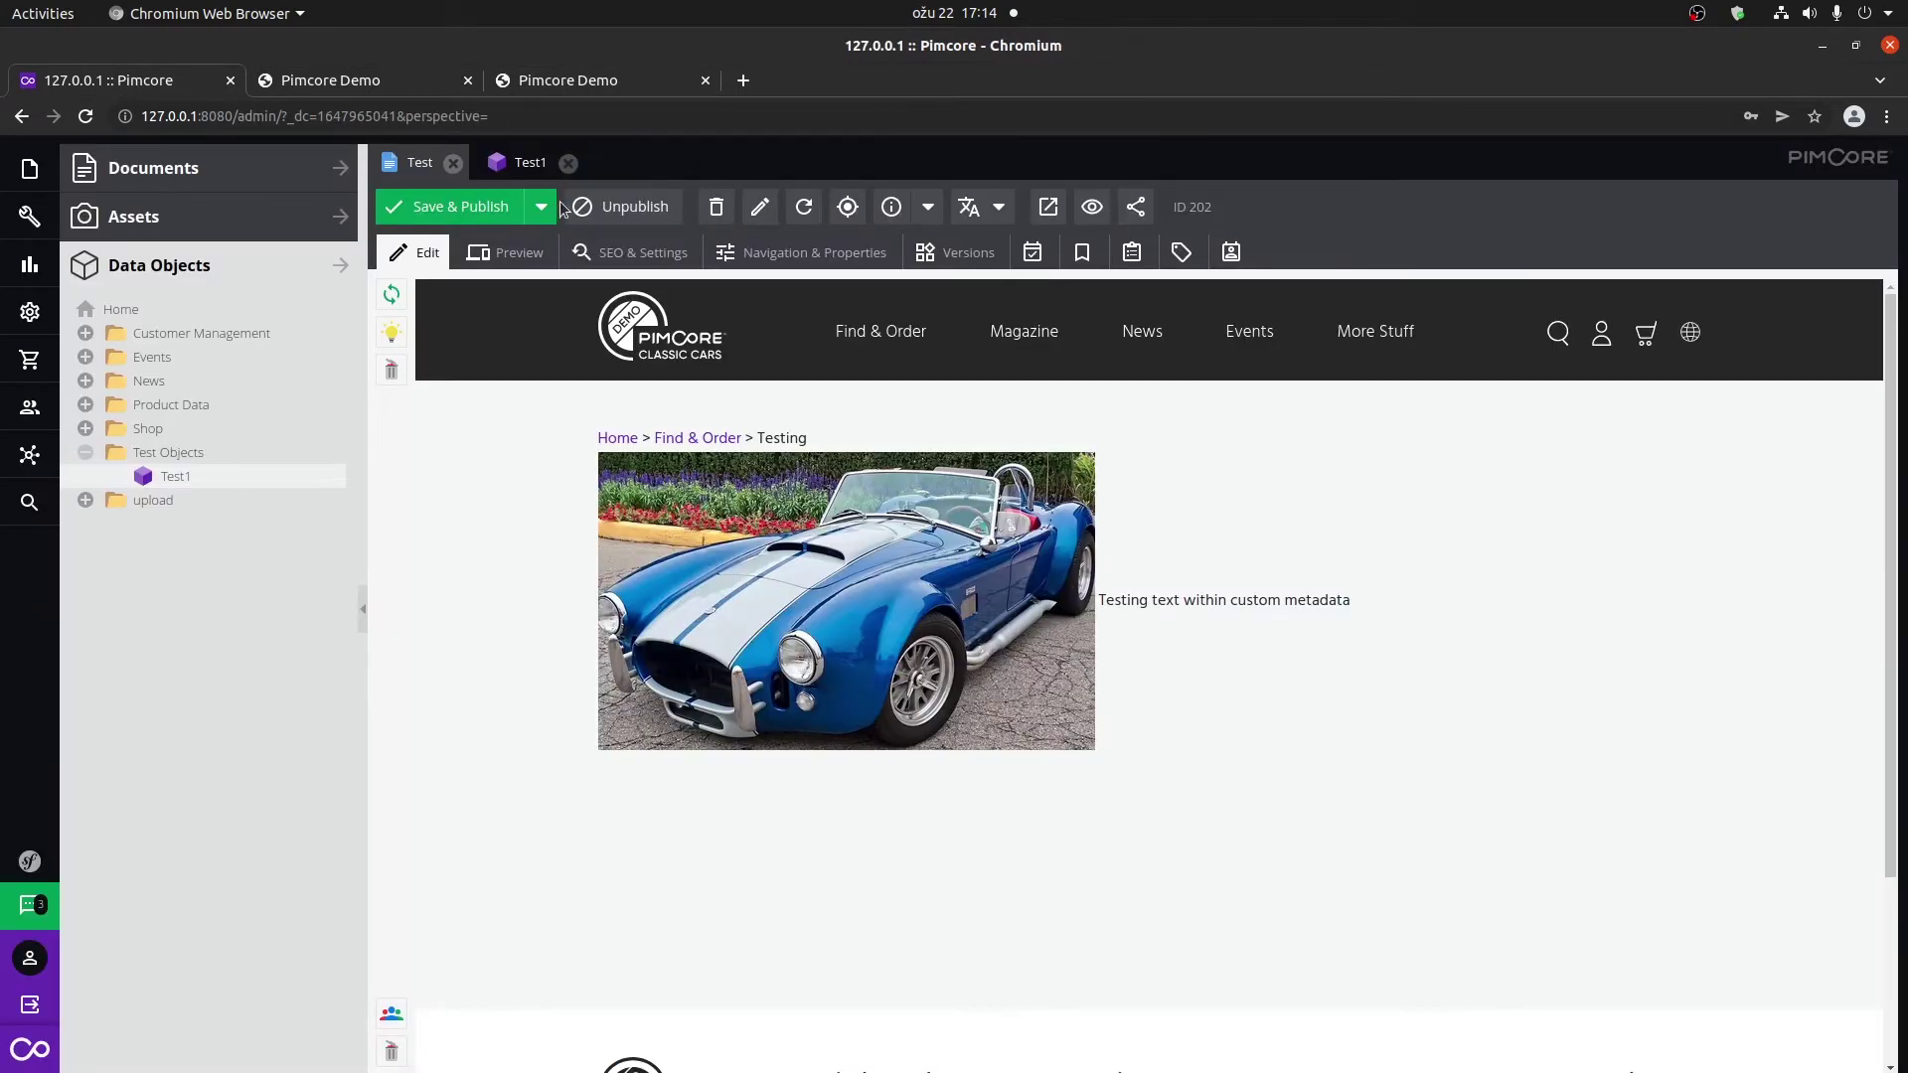
# Check the Test1 object's field collections, and begin a `{% if` statement below the testInput output in test.html.twig in PhpStorm.
pyautogui.click(537, 162)
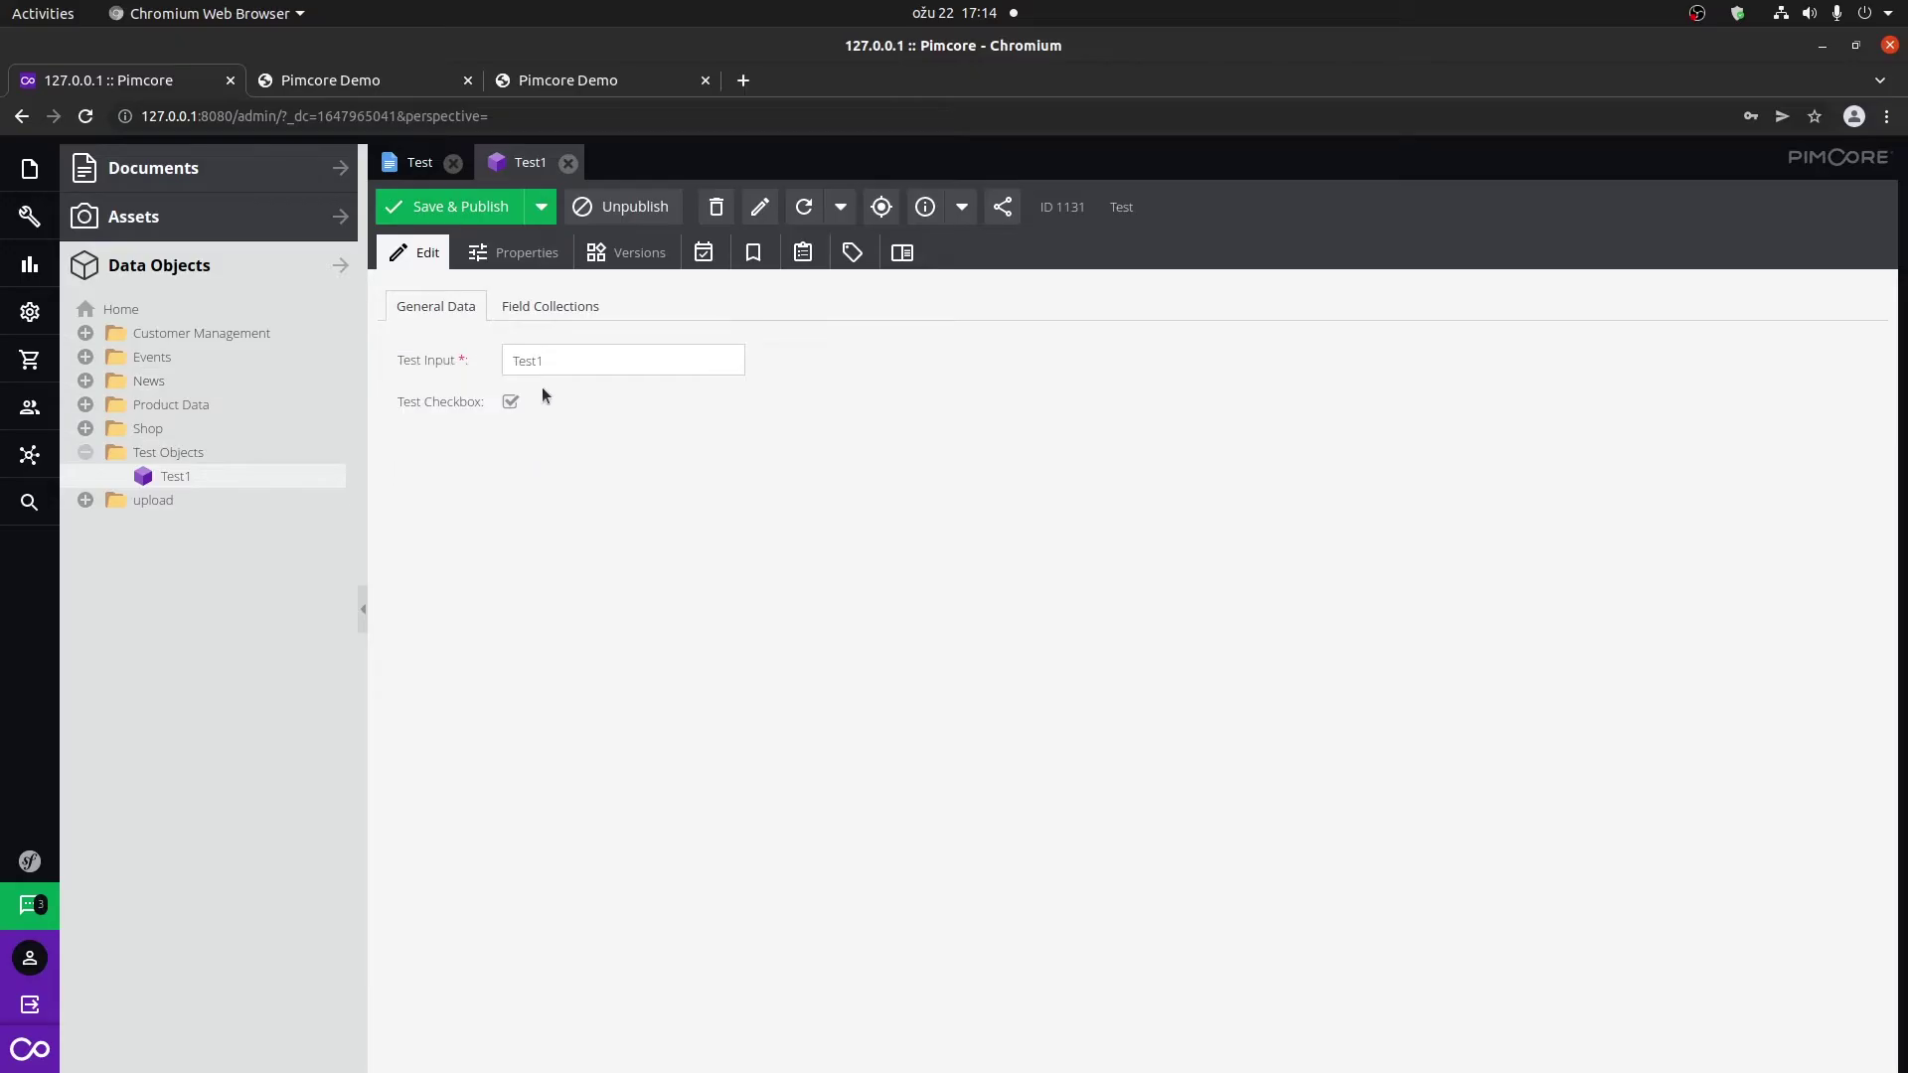
pyautogui.click(550, 308)
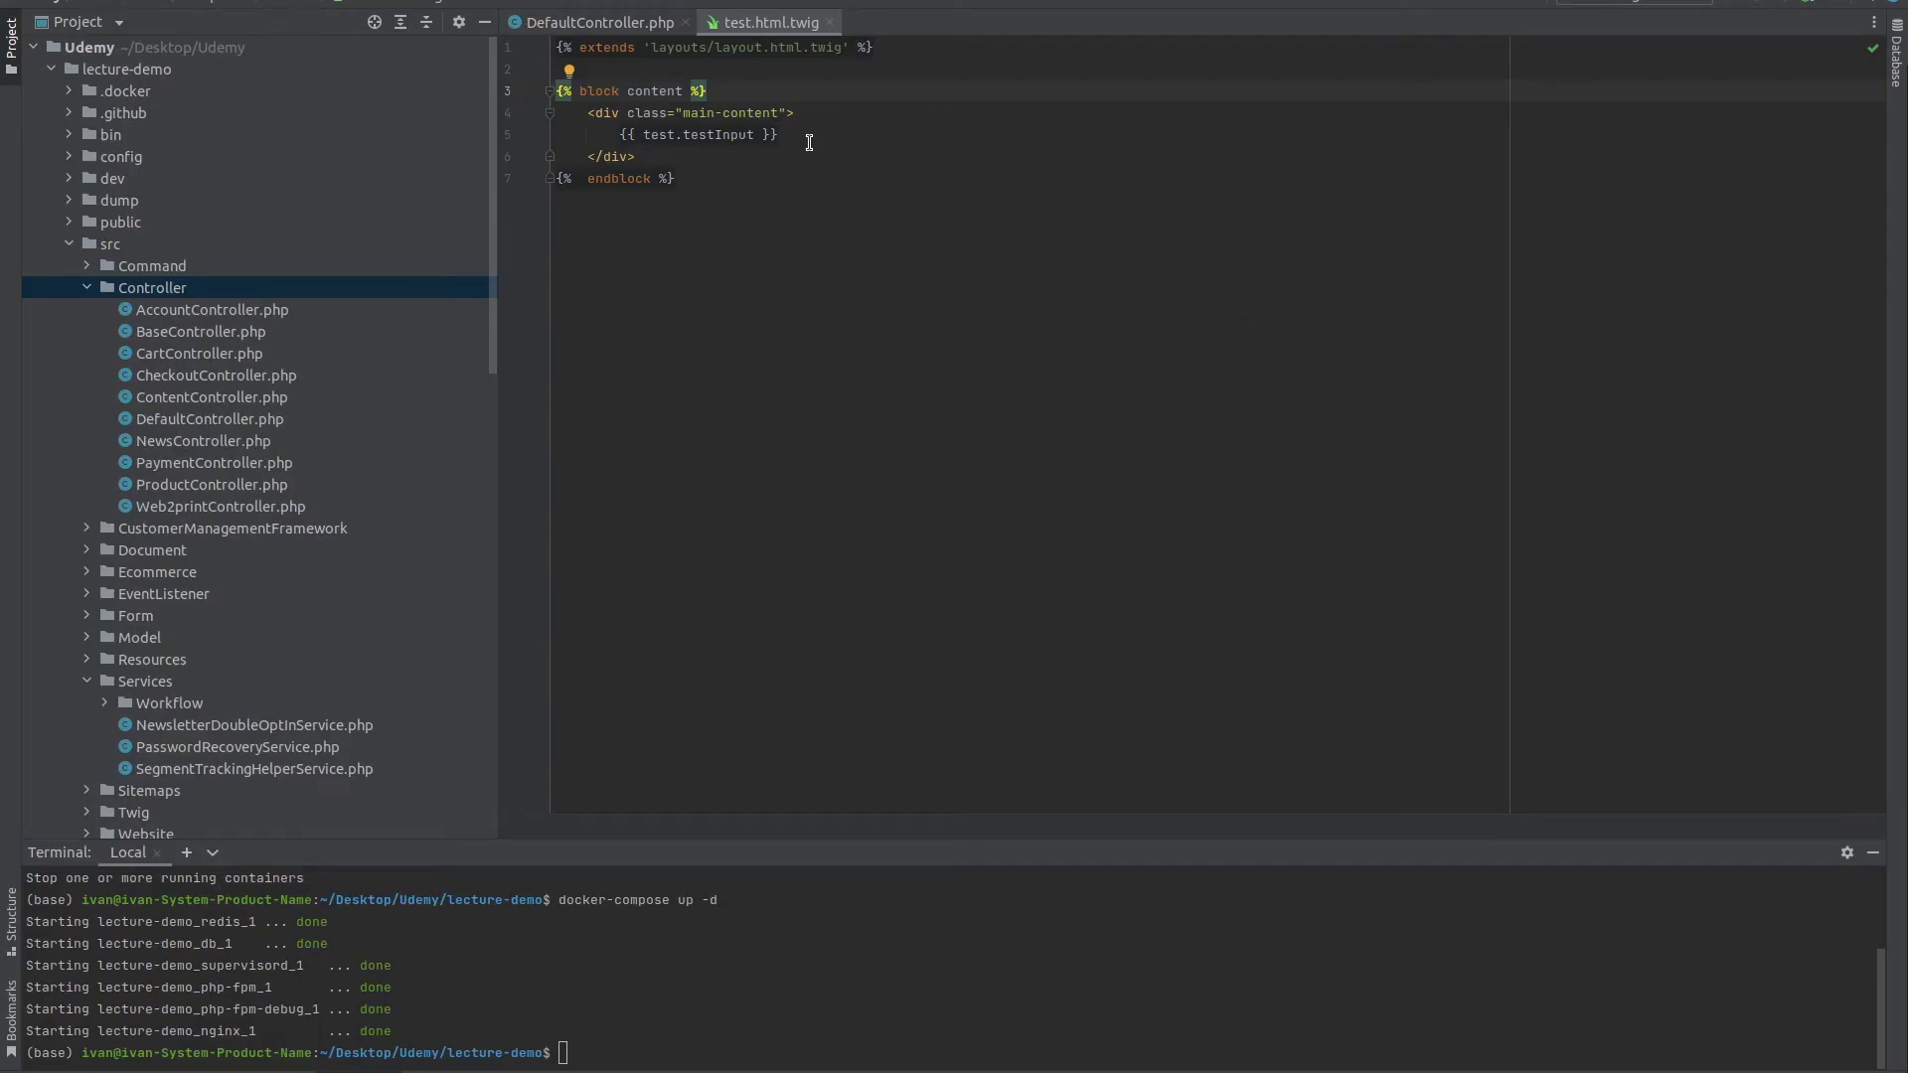
pyautogui.click(810, 142)
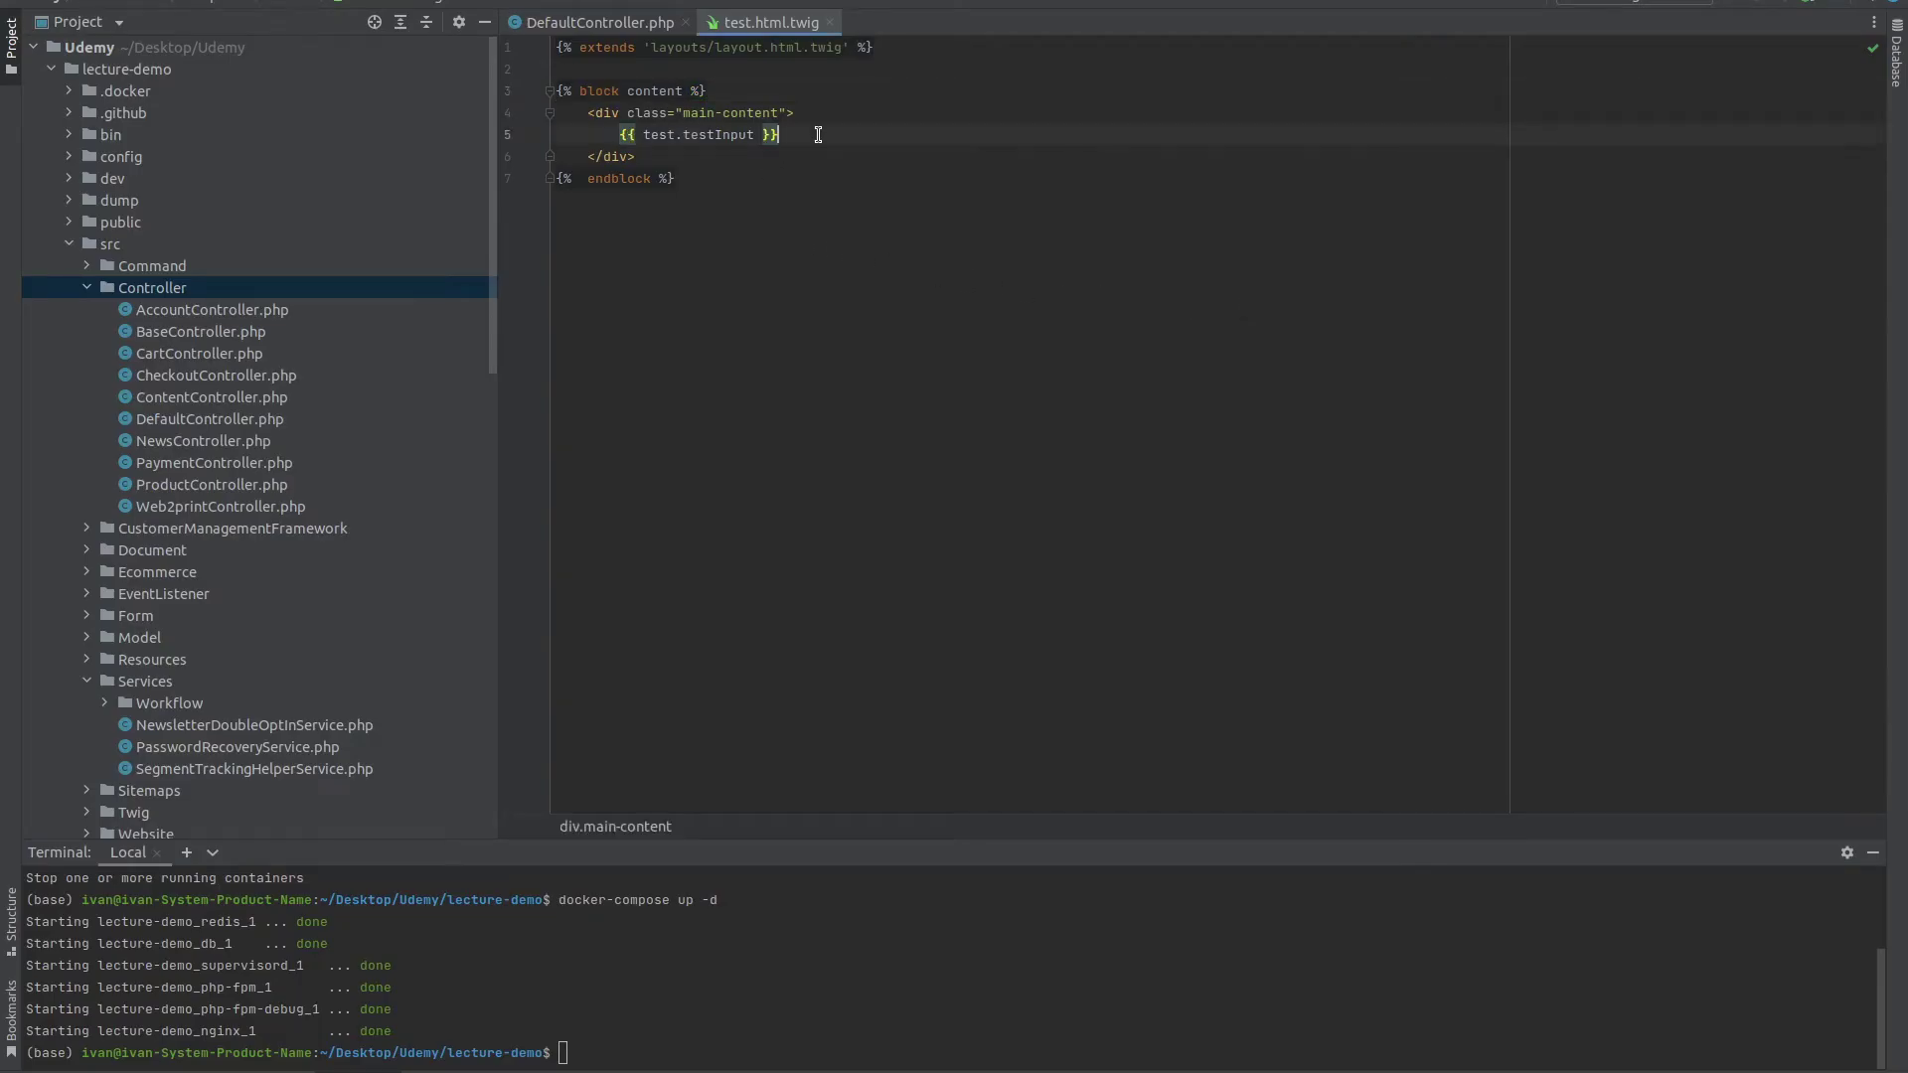
pyautogui.press('Return')
pyautogui.press('Return')
pyautogui.write('{')
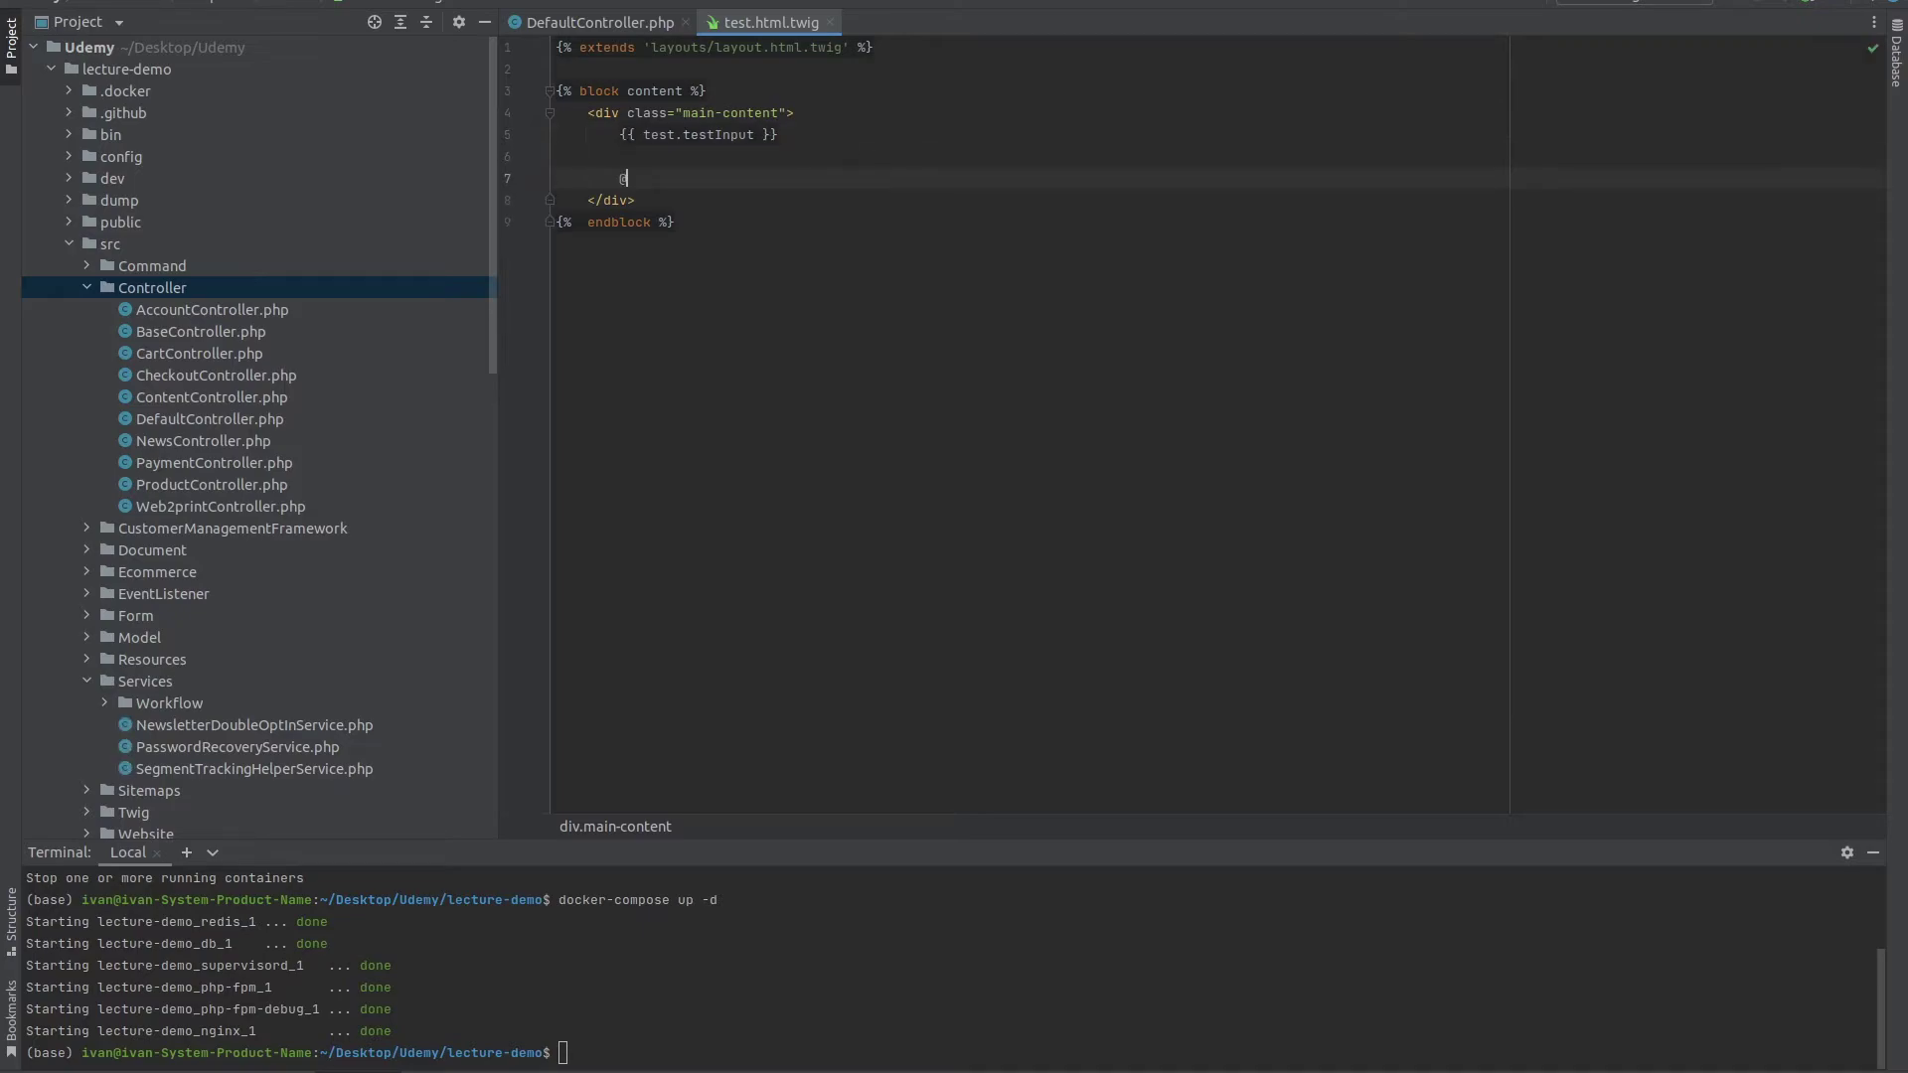
pyautogui.write('% if')
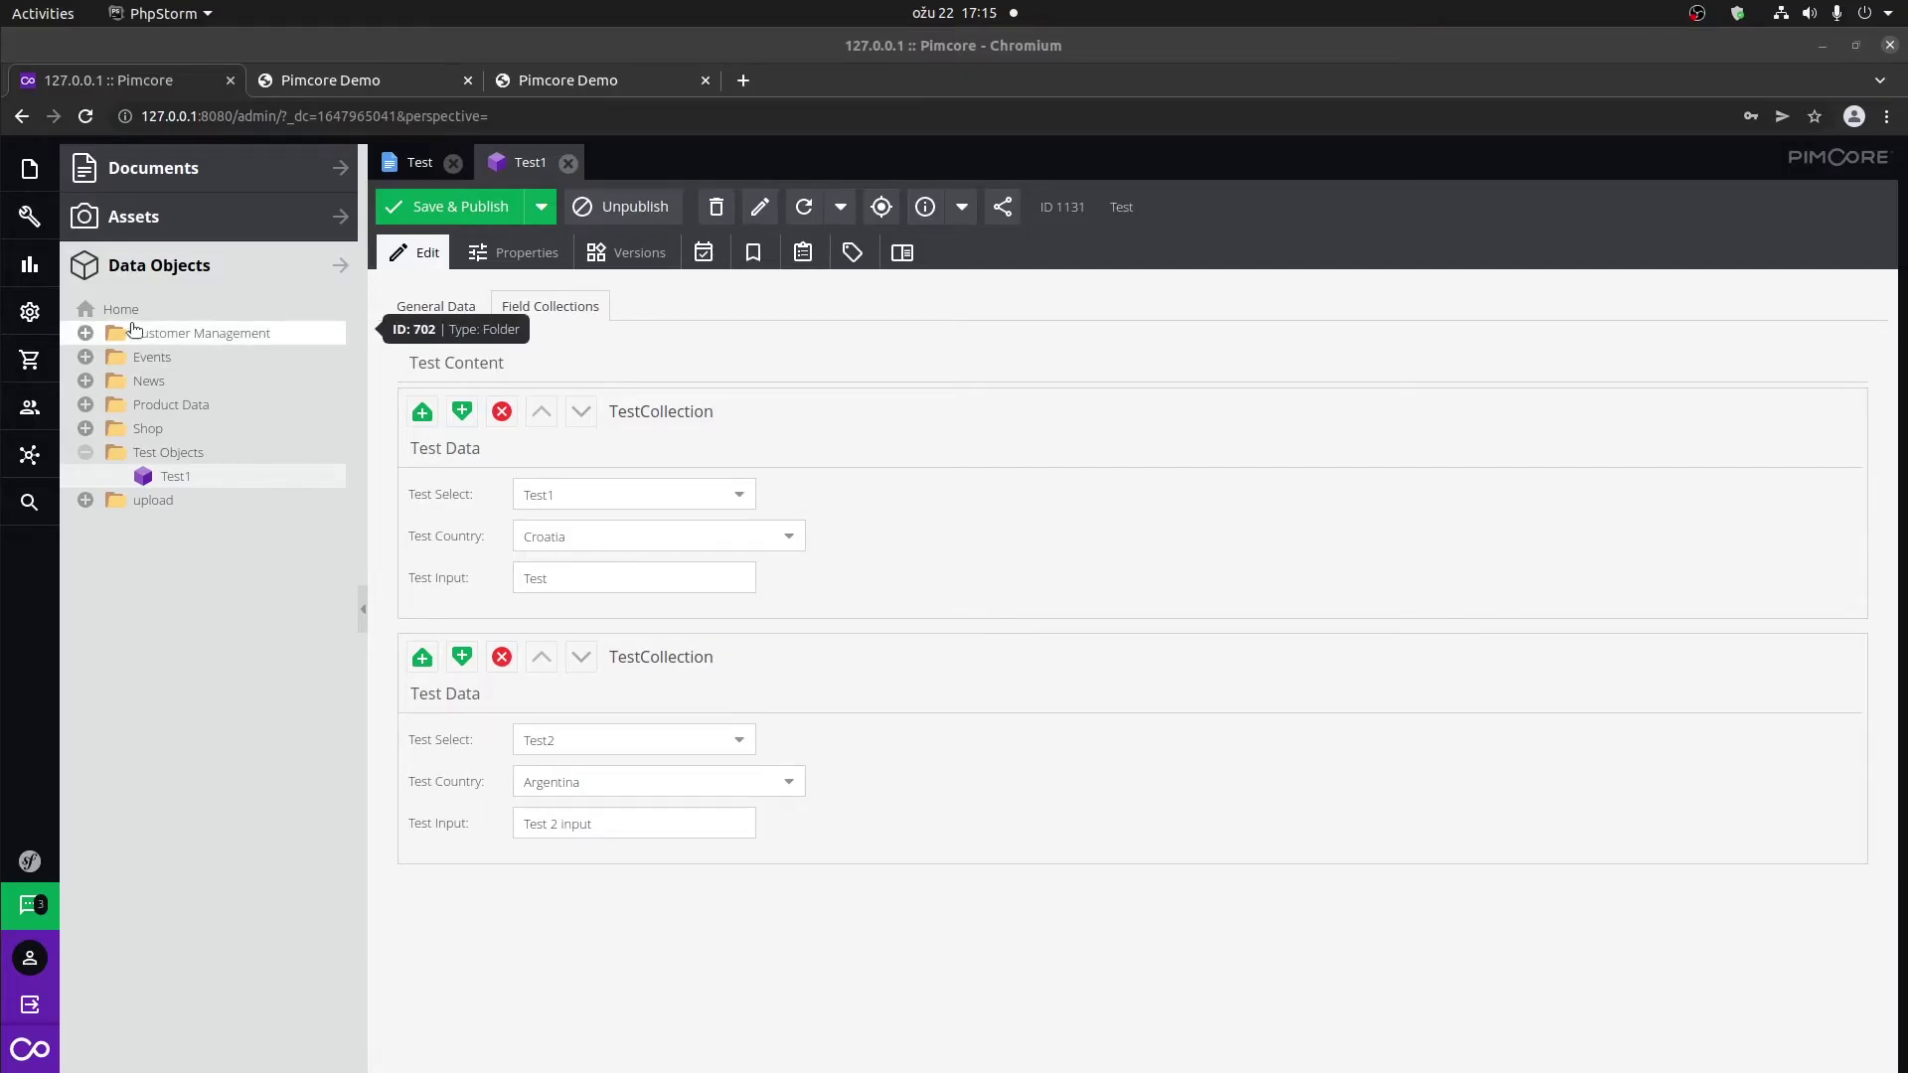
# Open the Test class definition in Pimcore and check the field names in its layout.
pyautogui.click(32, 313)
pyautogui.moveTo(341, 608)
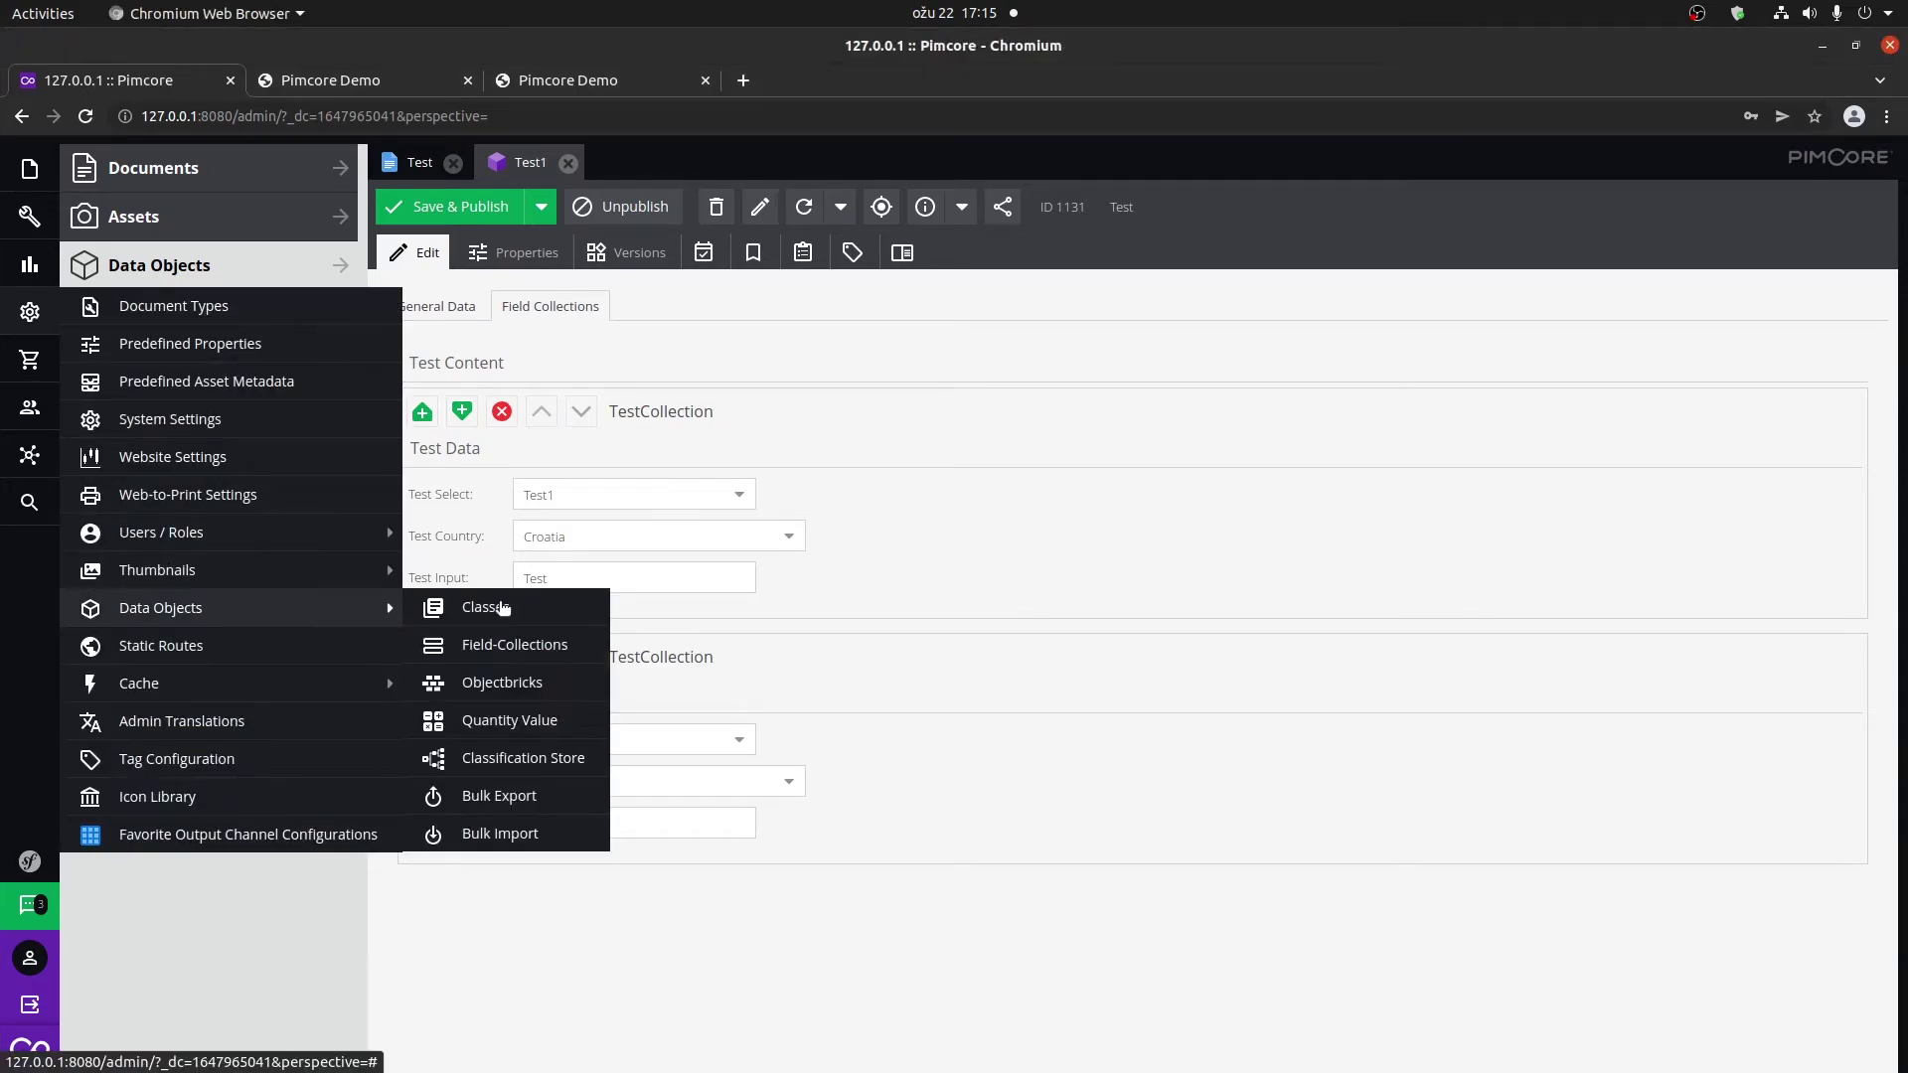
pyautogui.click(503, 609)
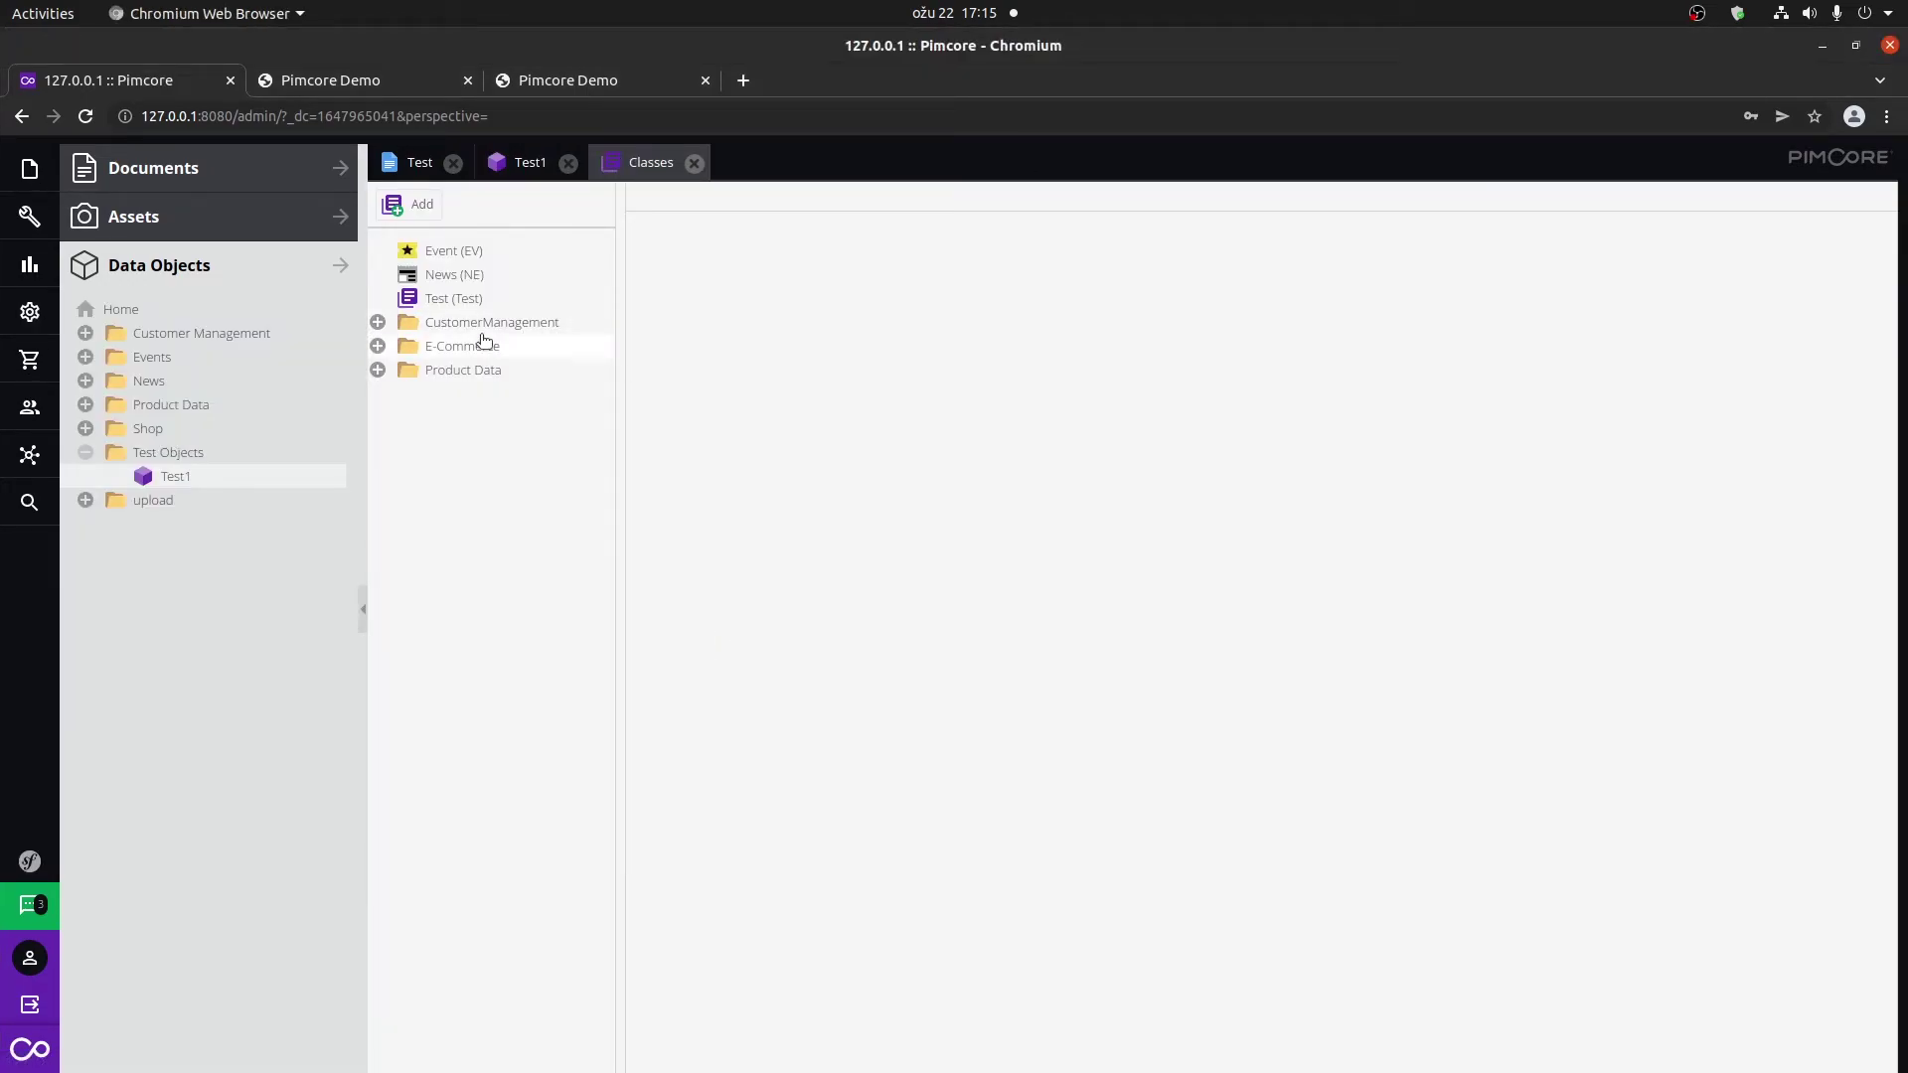
pyautogui.click(461, 302)
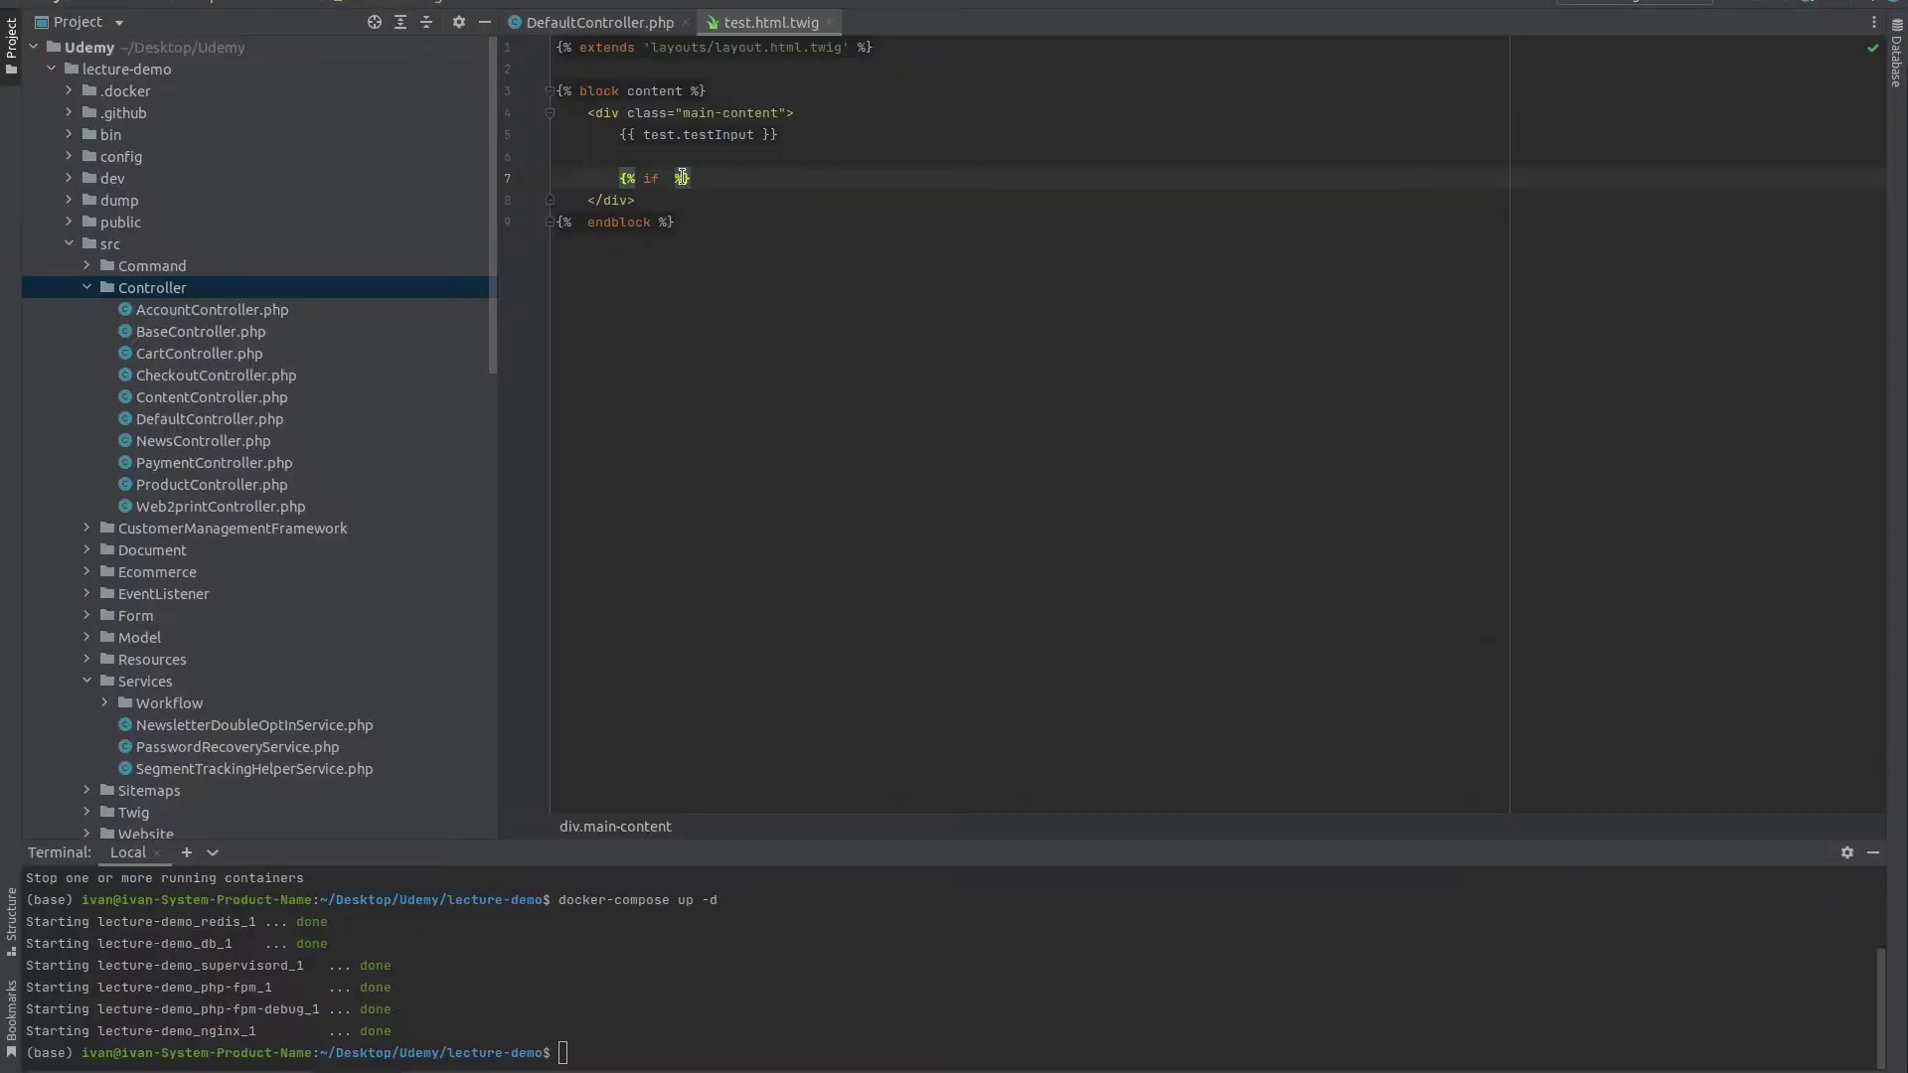
# In PhpStorm, complete the statement in test.html.twig as `{% if test.testContent is not null %}` and close it with `{% endif %}`.
pyautogui.press('Delete')
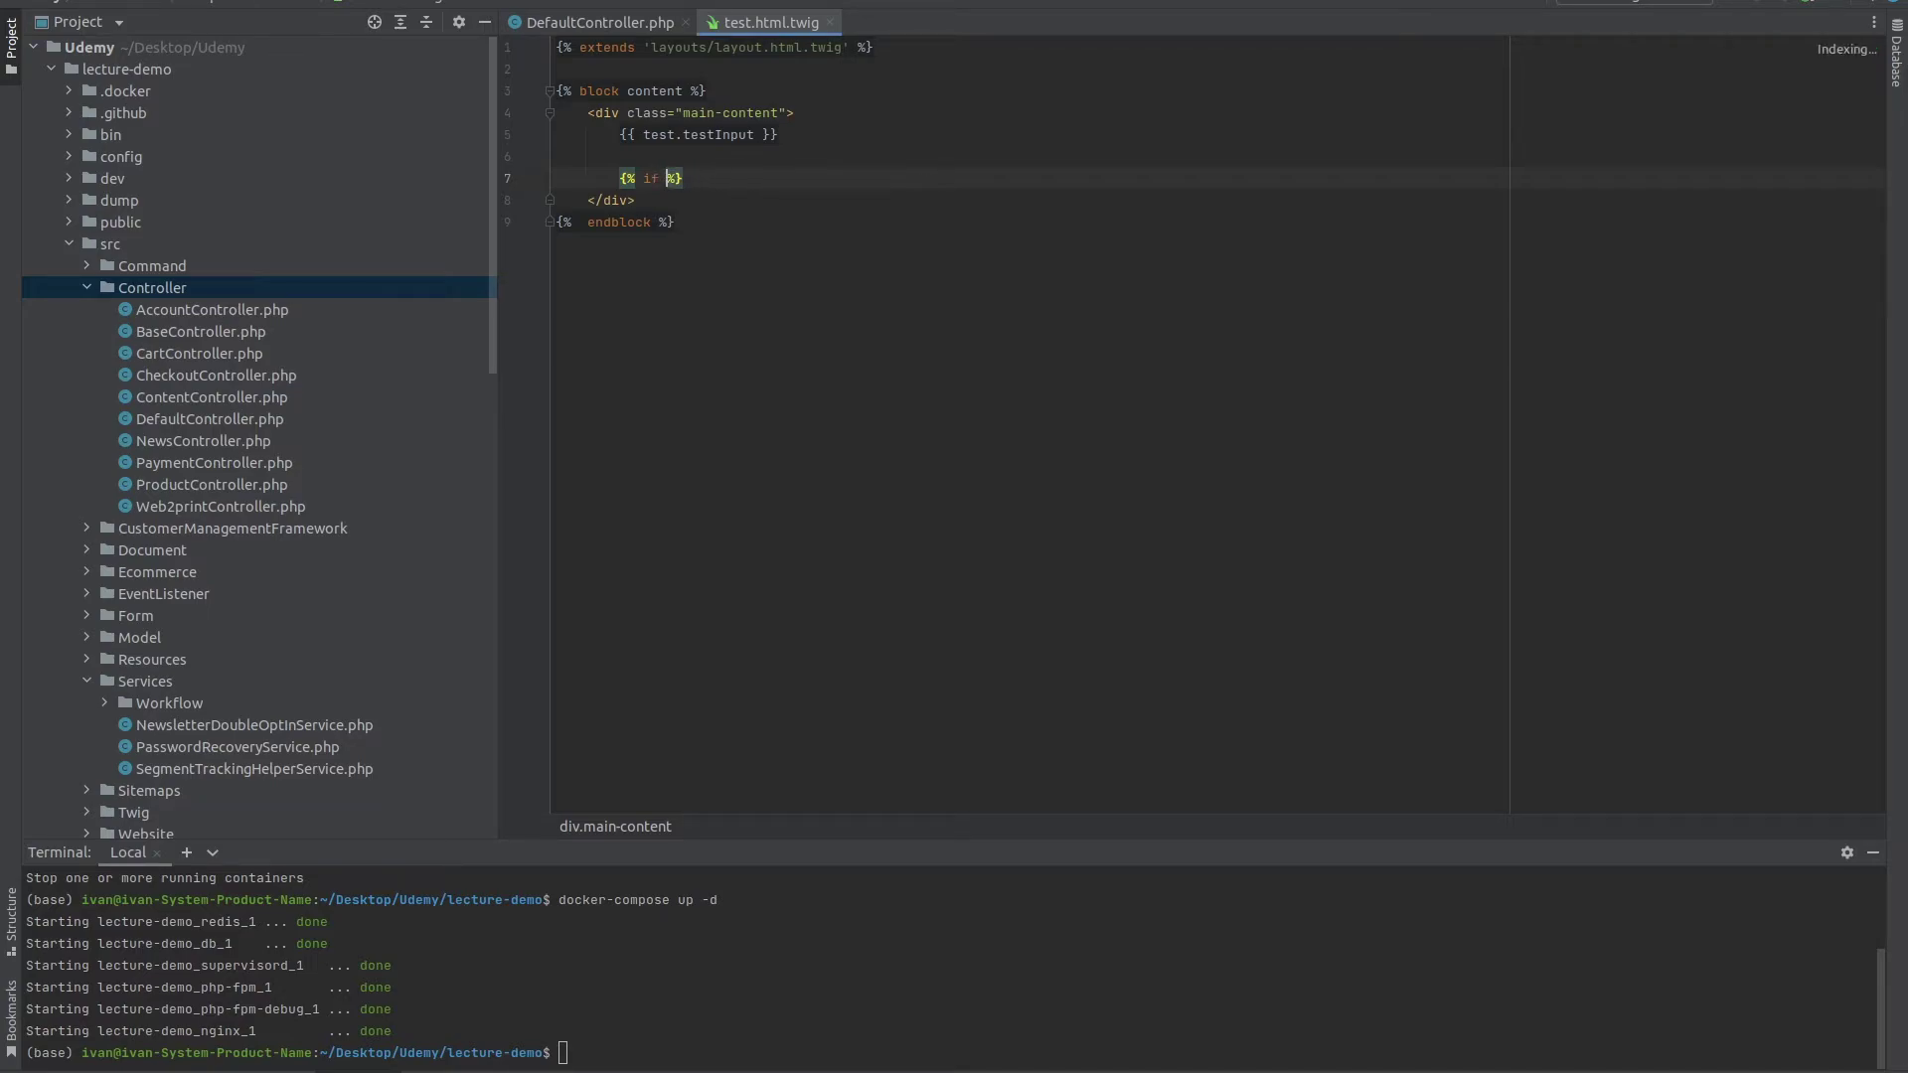
pyautogui.write('test.testContent is not null')
pyautogui.press('Return')
pyautogui.press('Return')
pyautogui.write('{% e')
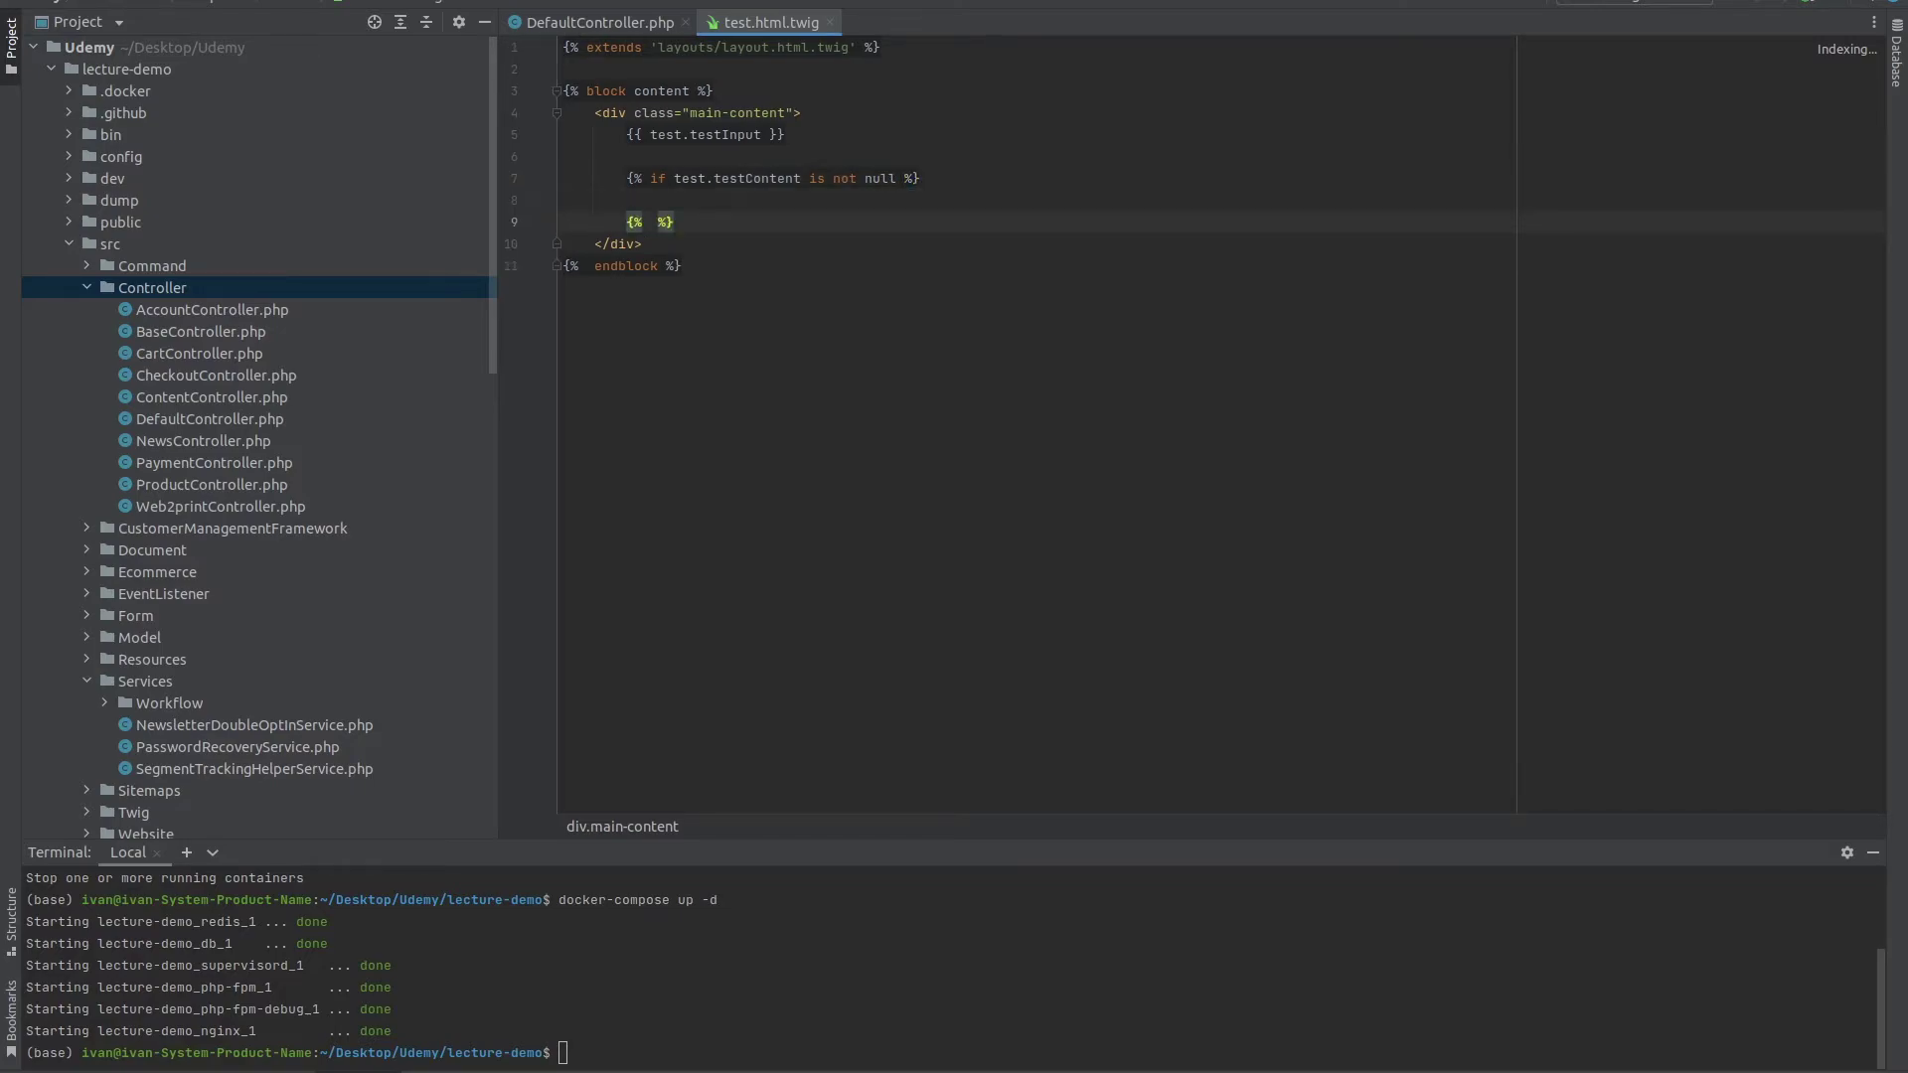
pyautogui.write('ndif')
# Inside the if block, add a `{% for testItem in test.testContent.items %}` loop closed with `{% endfor %}`.
pyautogui.click(626, 200)
pyautogui.write('{% for')
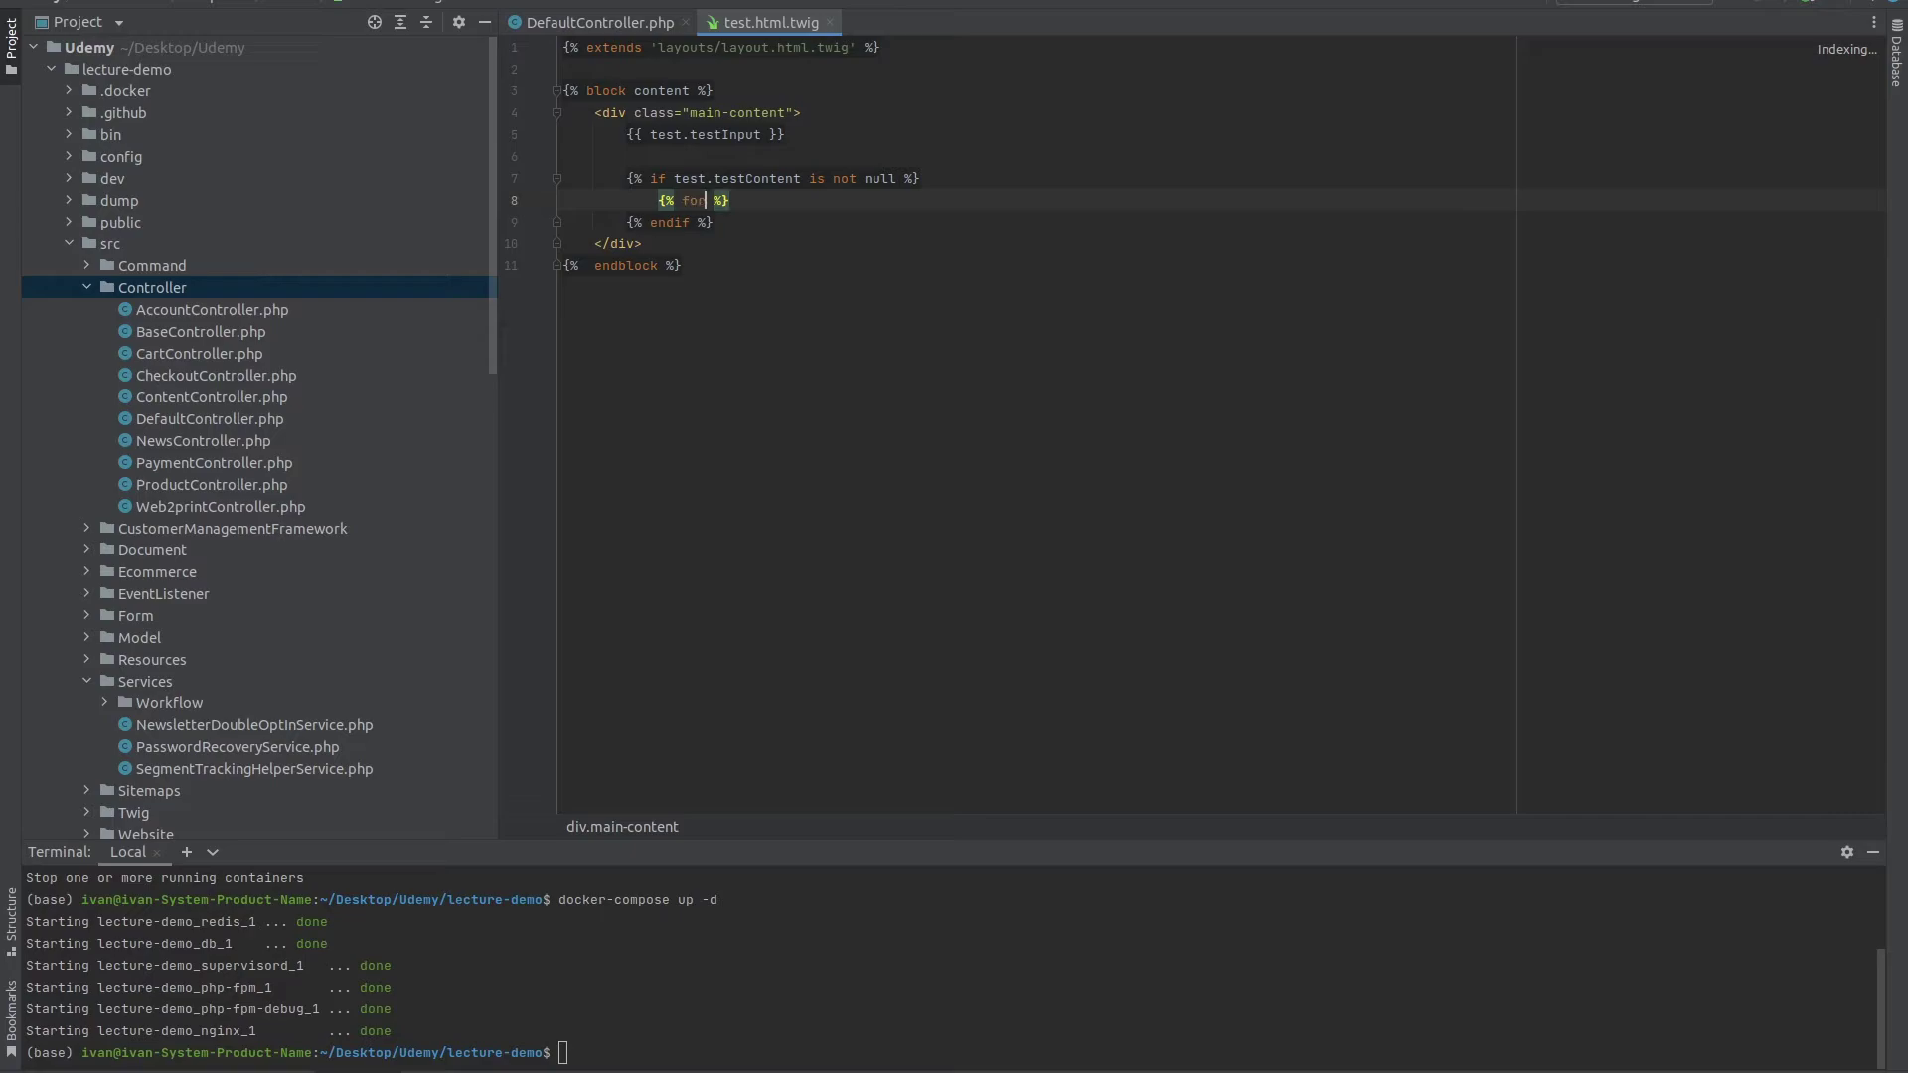
pyautogui.write(' testItem in test.testContent. ')
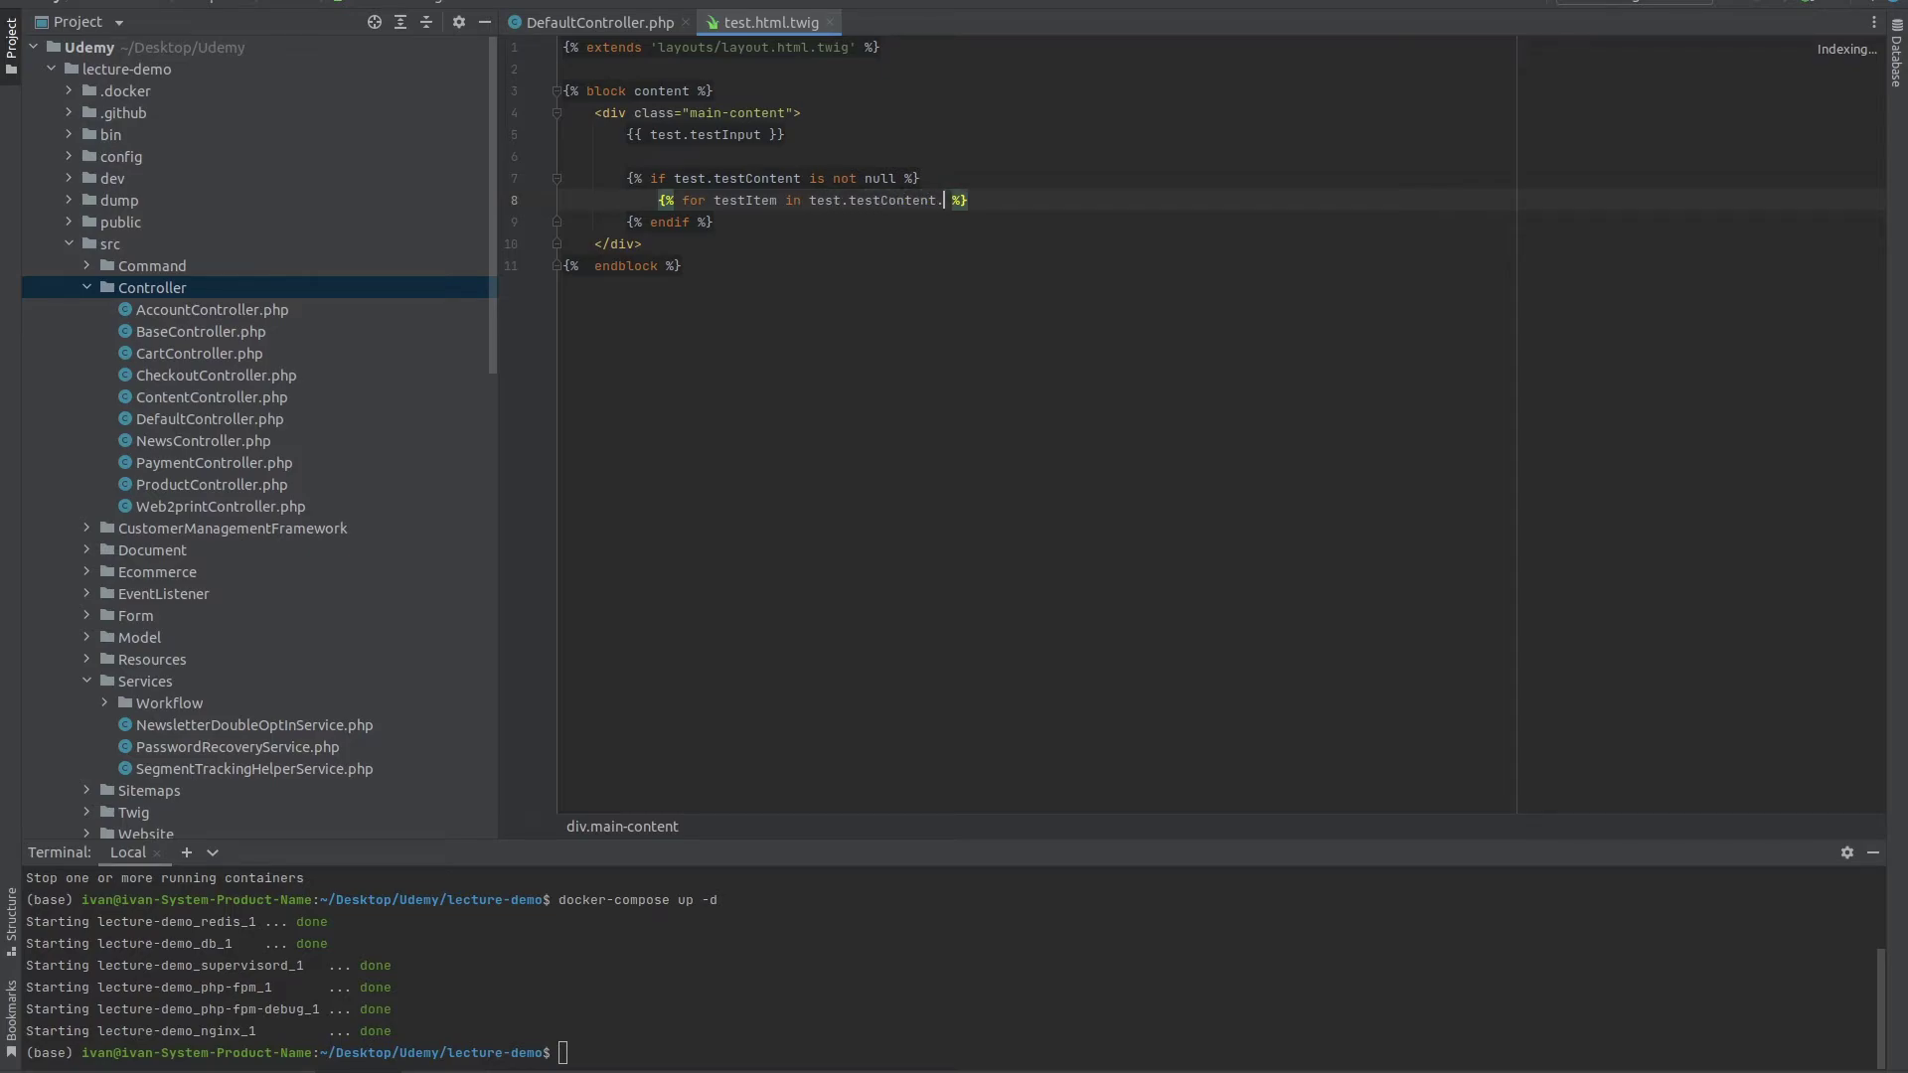
pyautogui.write('items')
pyautogui.press('Return')
pyautogui.press('Return')
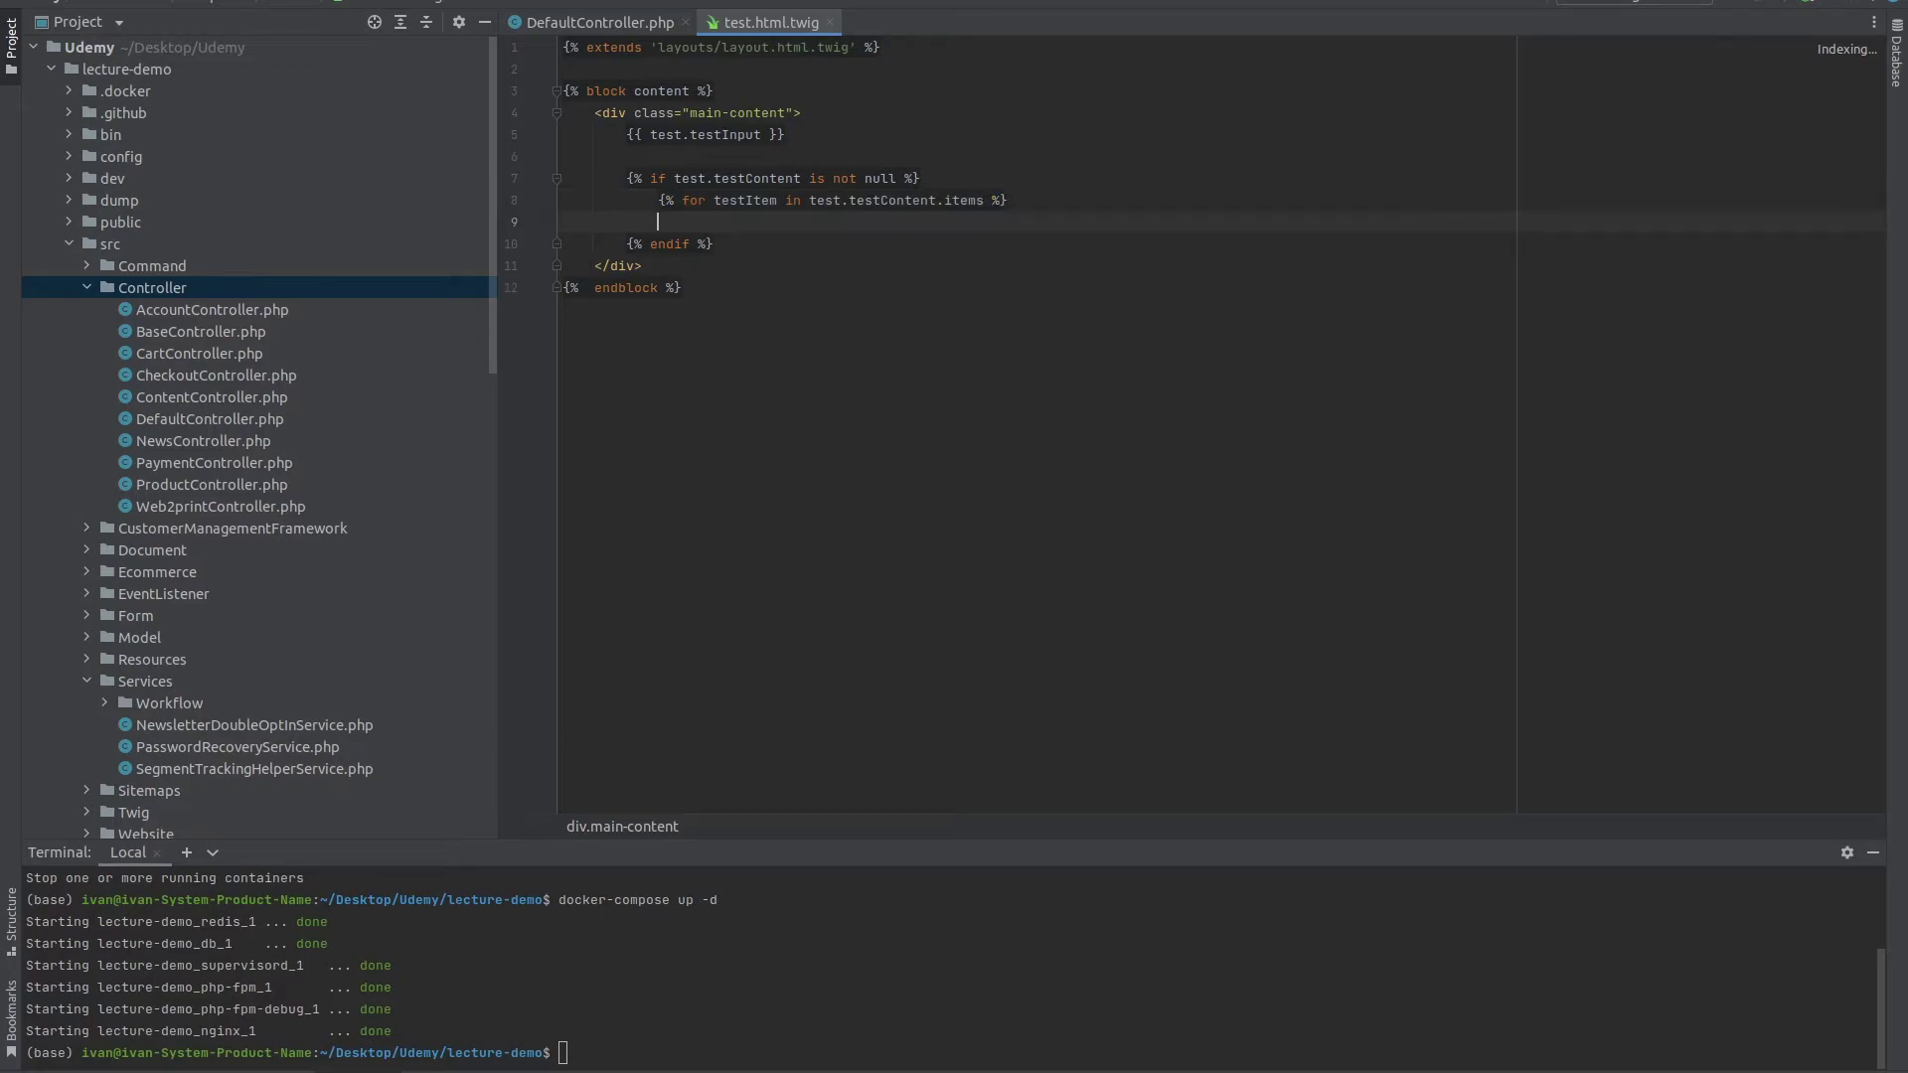
pyautogui.write('{% ')
pyautogui.write('endif')
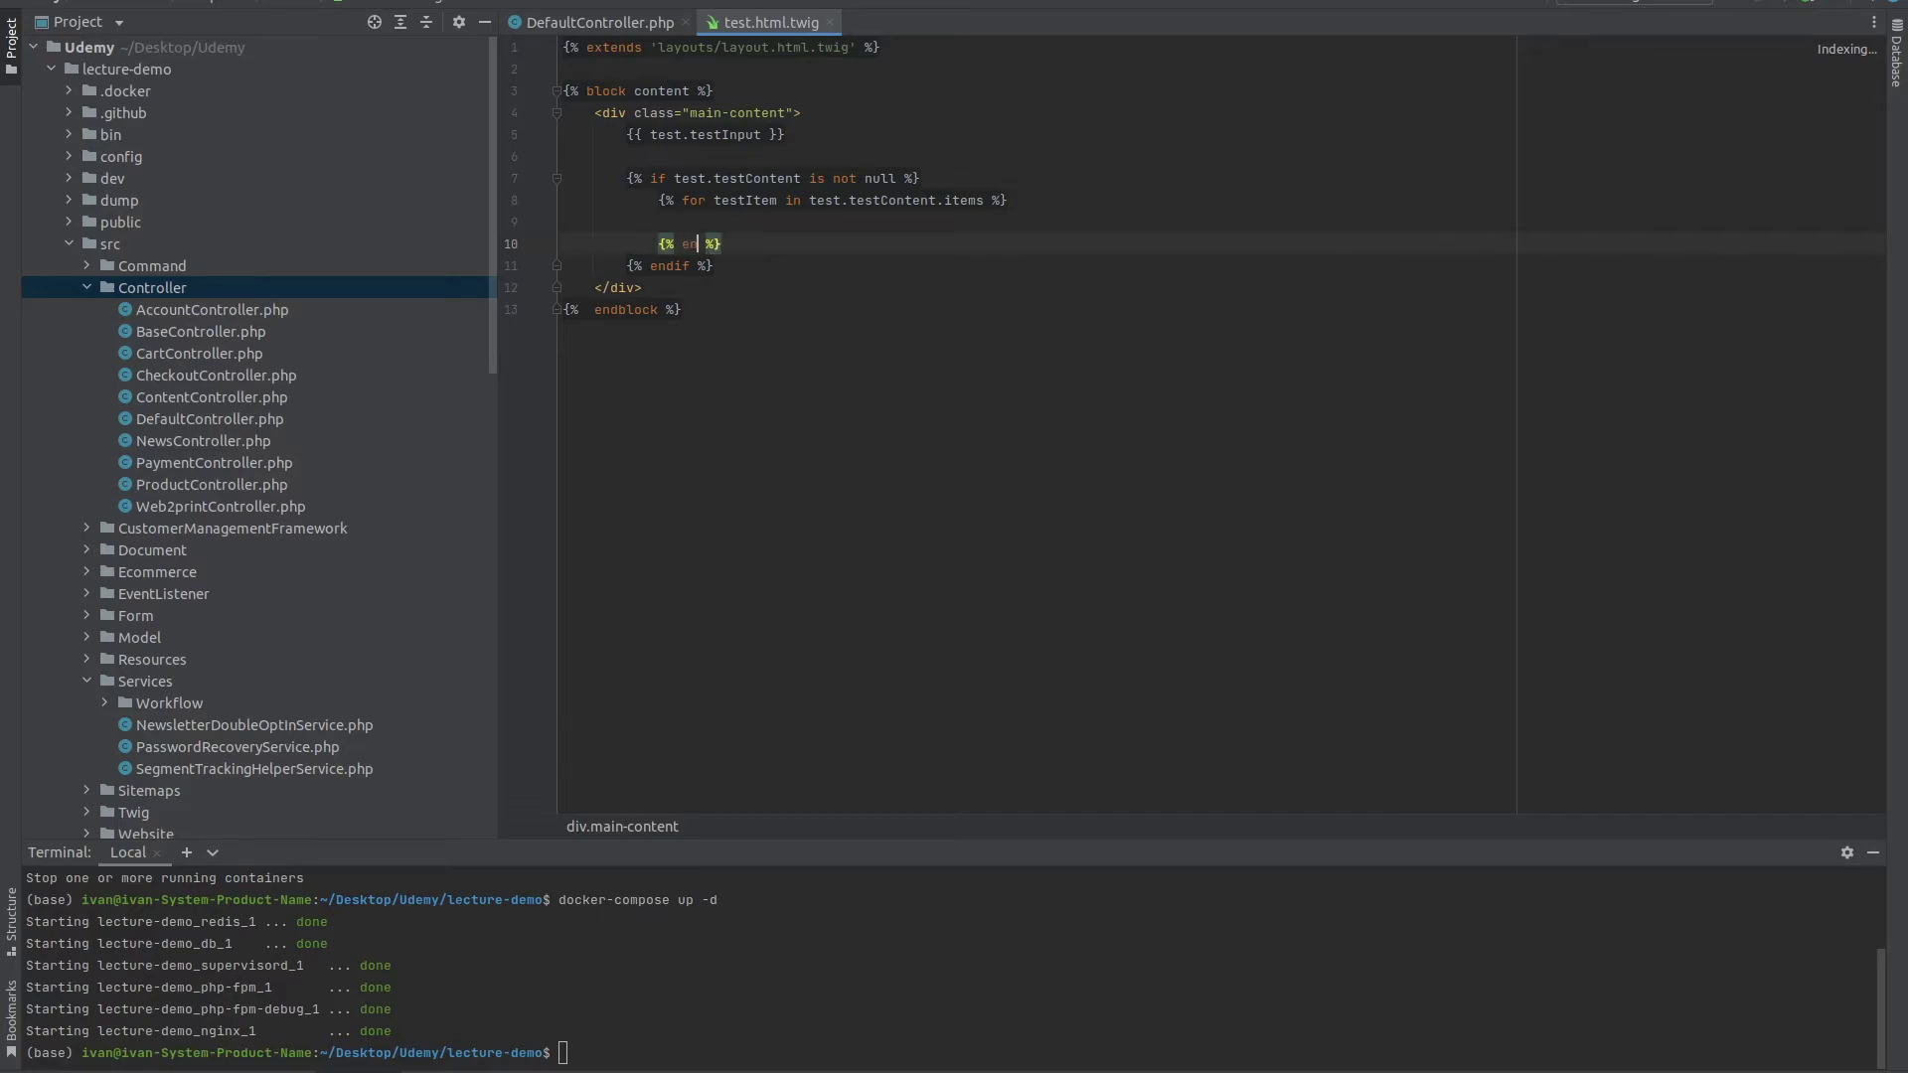
pyautogui.press('BackSpace')
pyautogui.press('BackSpace')
pyautogui.write('for')
pyautogui.click(689, 221)
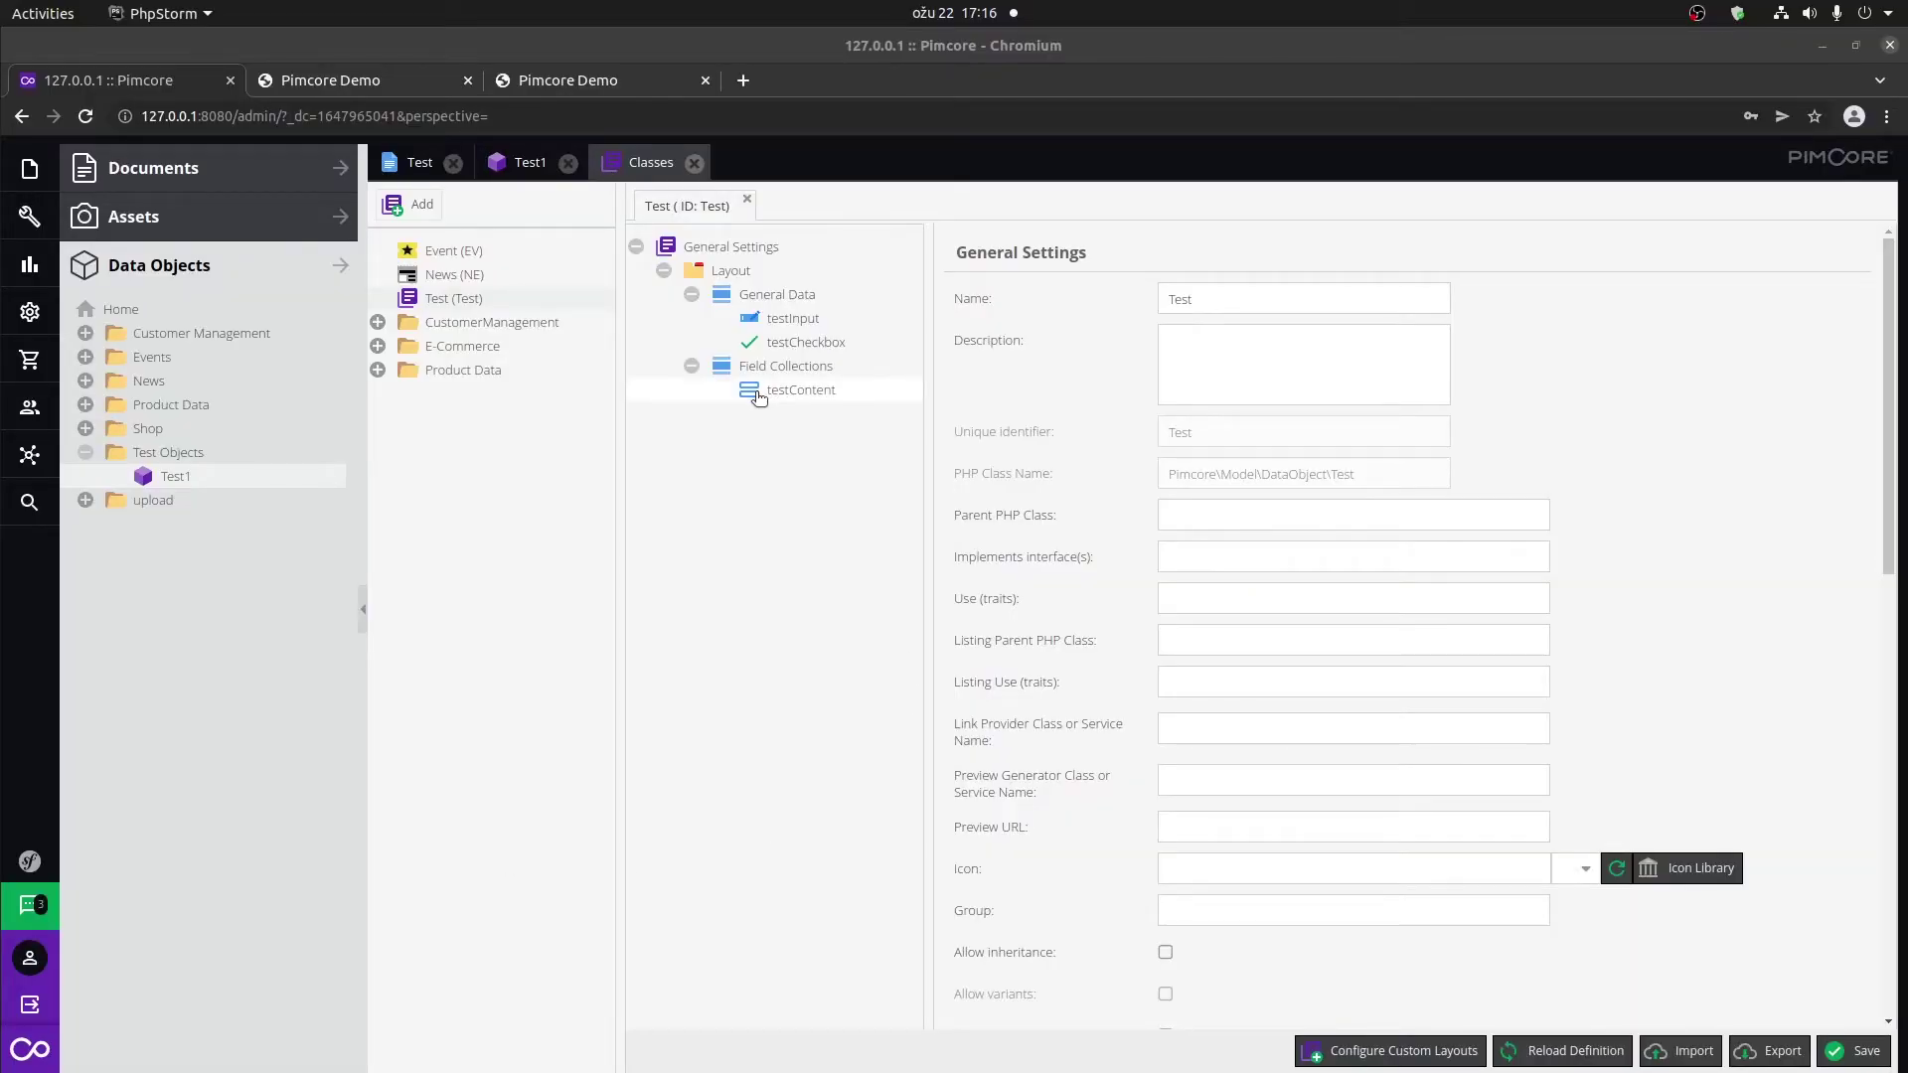
# In Chromium, open the TestCollection field collection definition in Pimcore and check its field names.
pyautogui.click(30, 313)
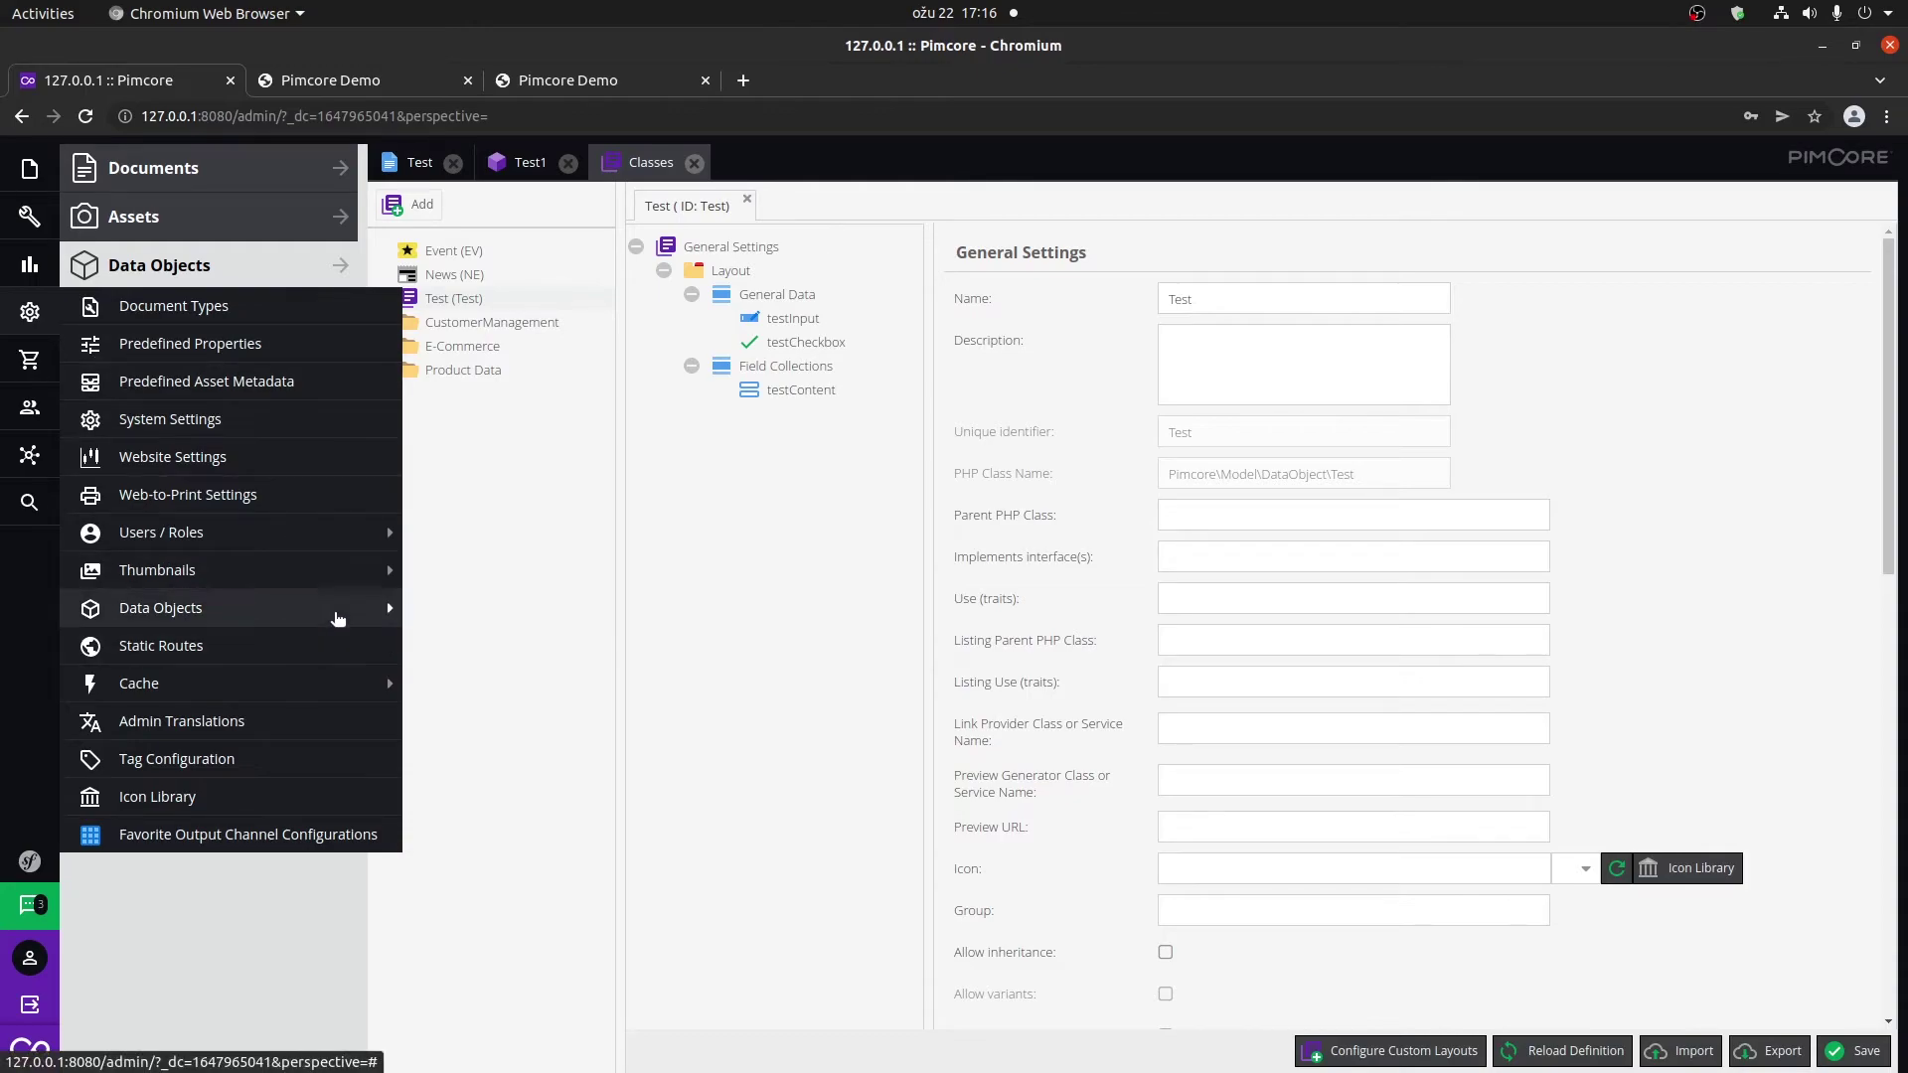
pyautogui.moveTo(340, 617)
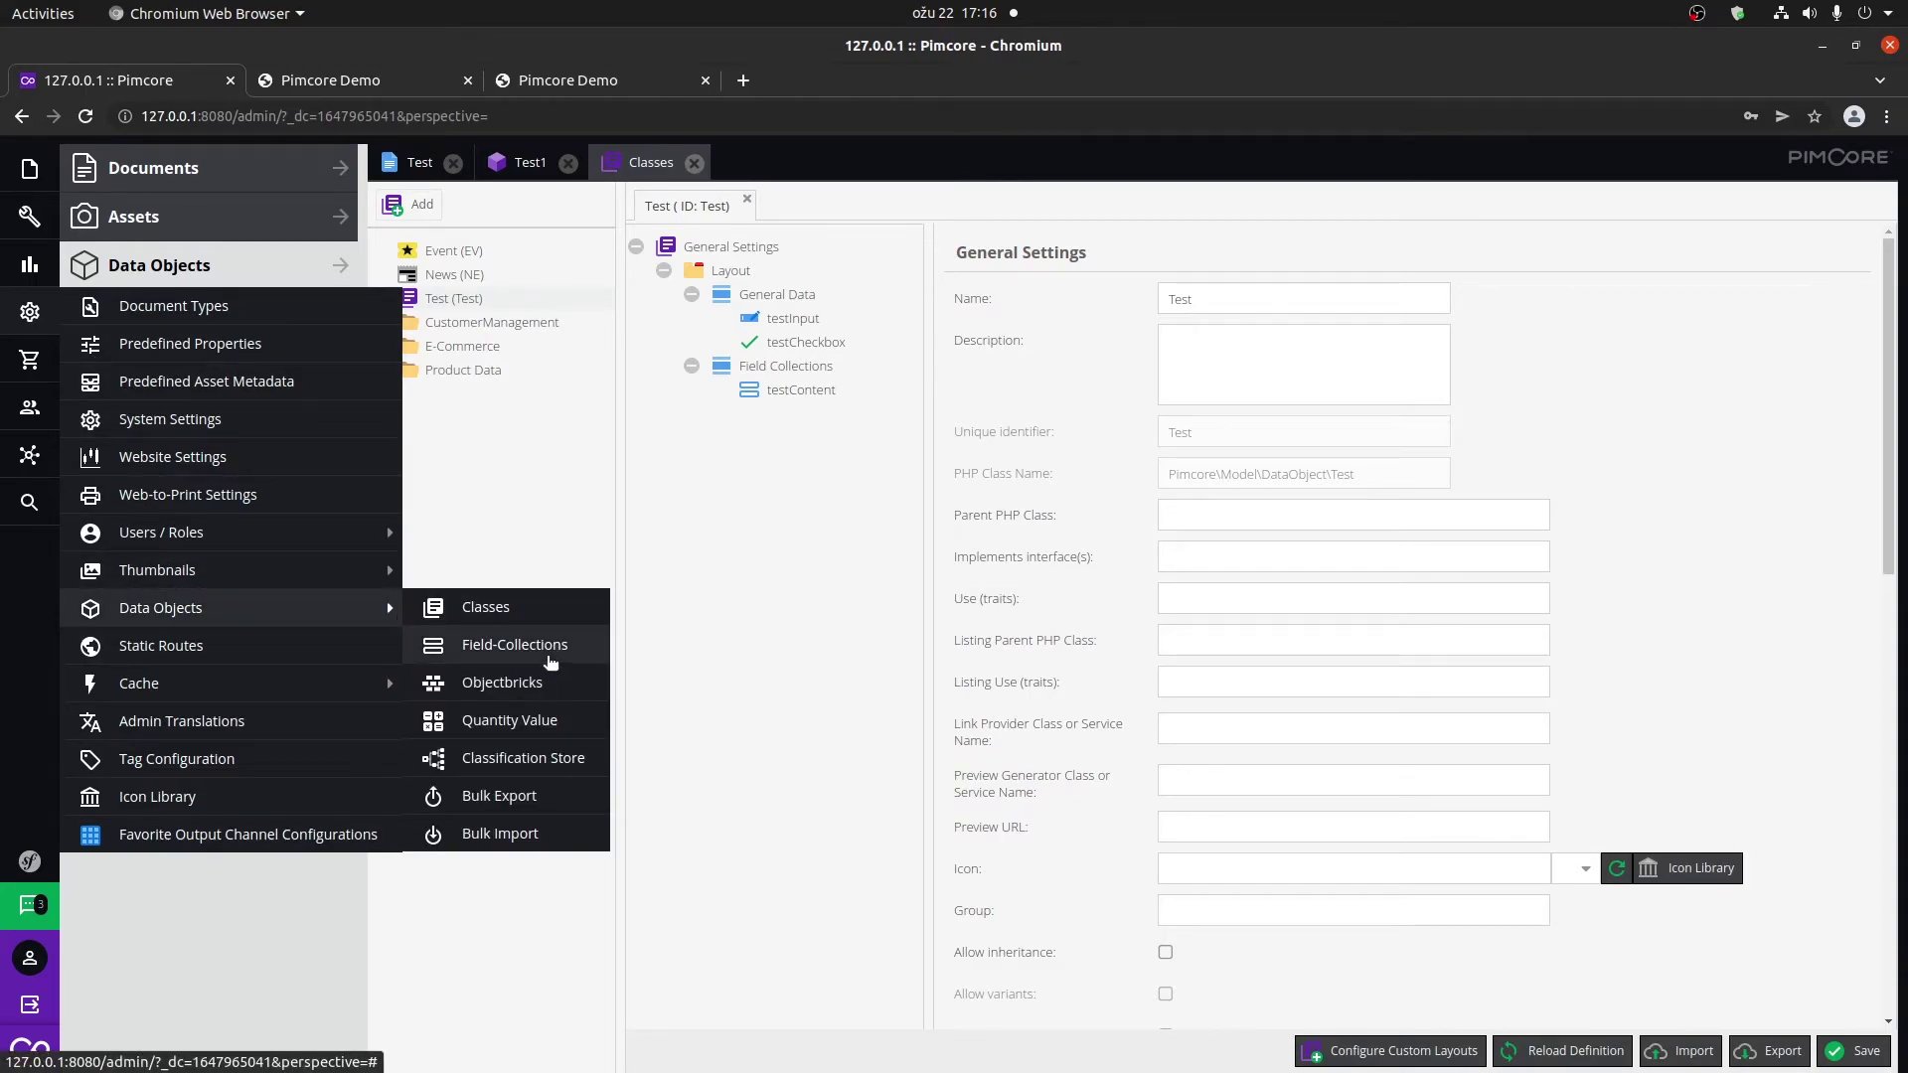
pyautogui.click(515, 646)
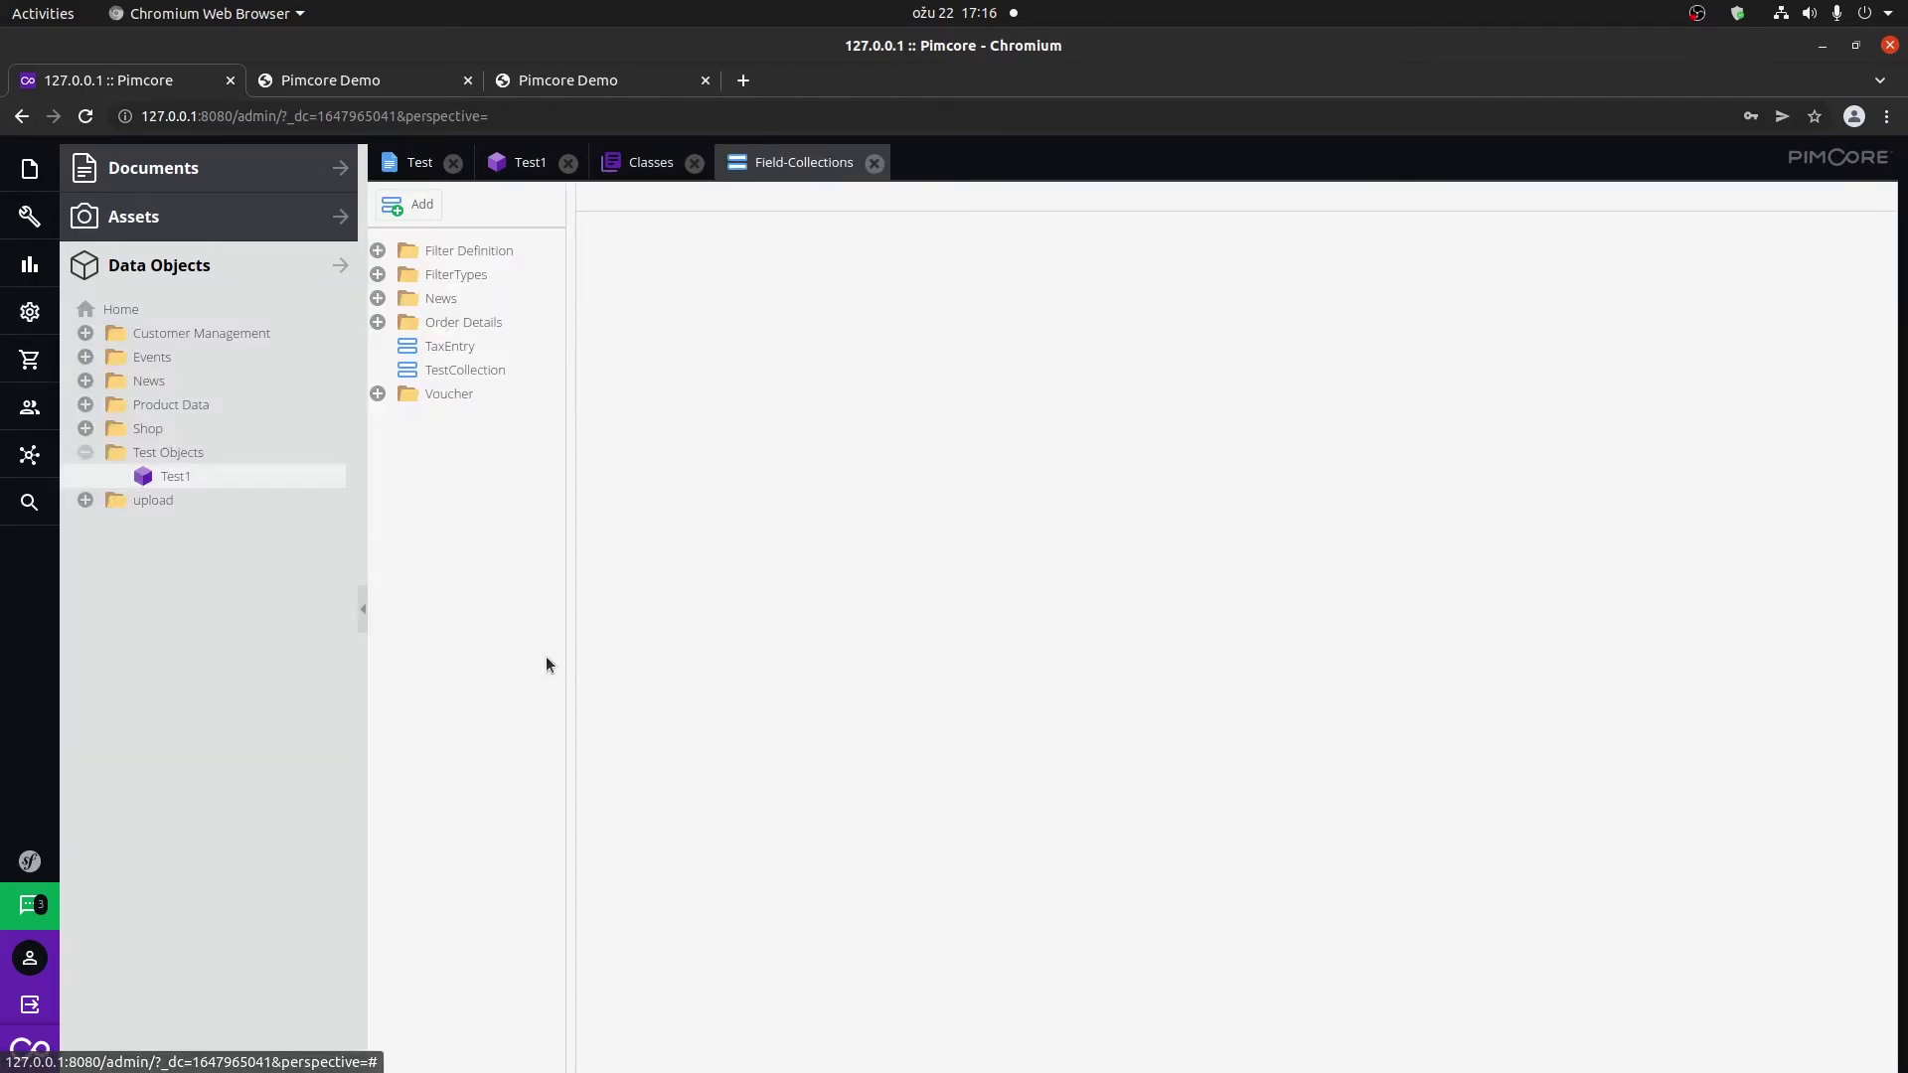
pyautogui.click(473, 372)
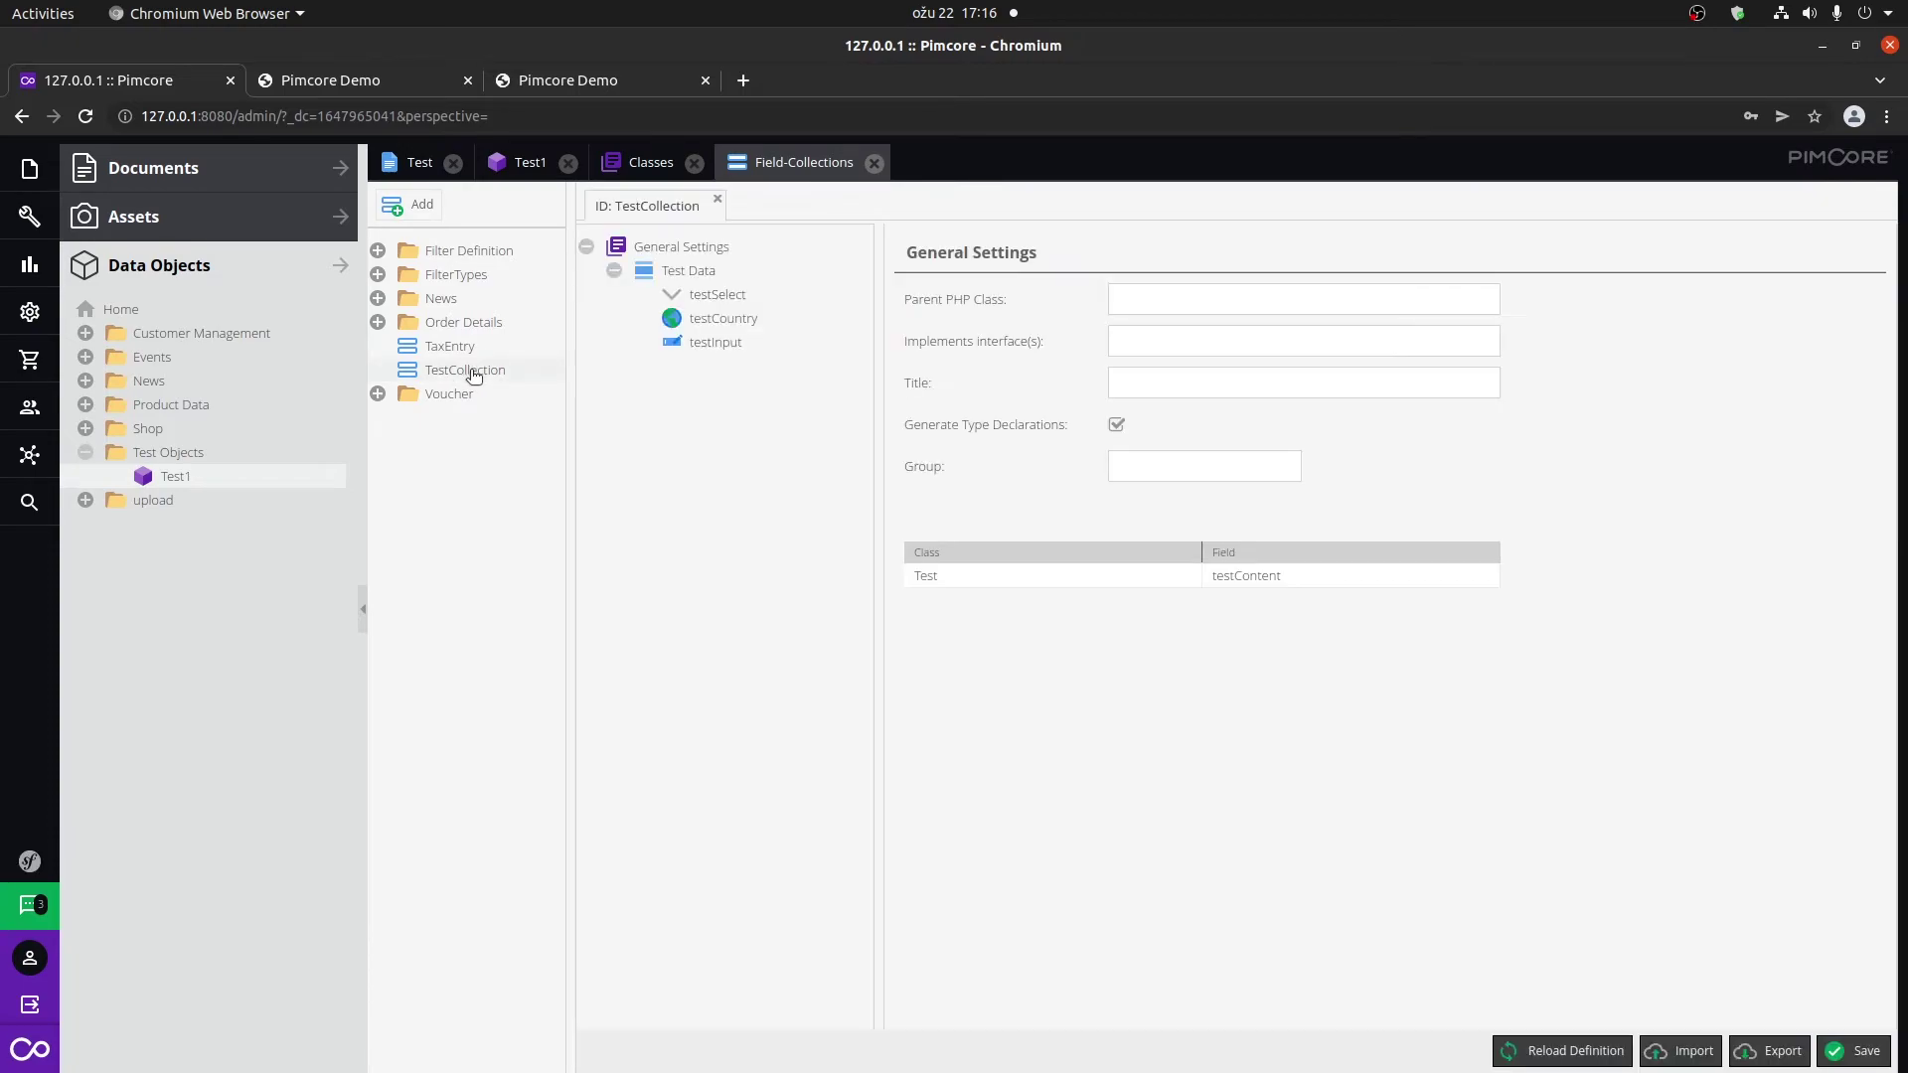
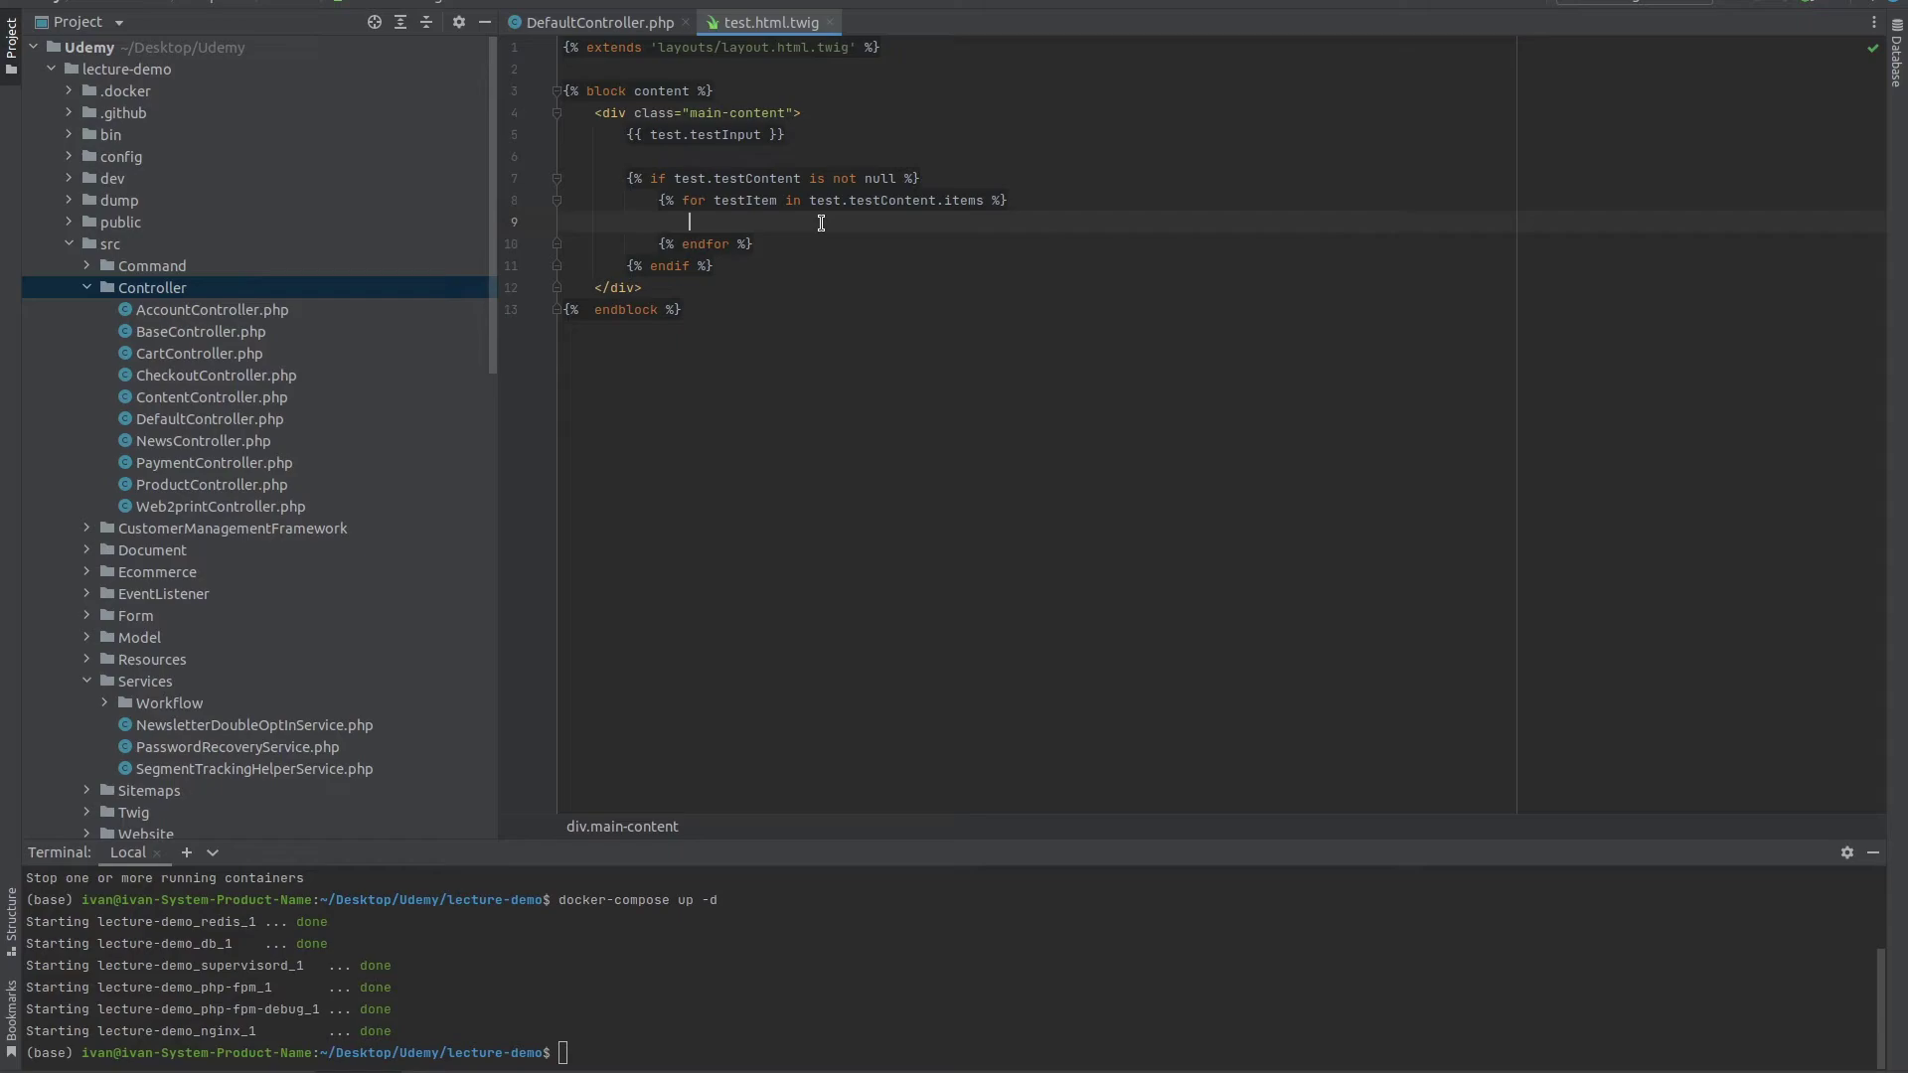
# In PhpStorm, output `{{ testItem.testSelect }}` and `{{ testItem.testCountry }}` on separate lines inside the for loop.
pyautogui.write('{{ test')
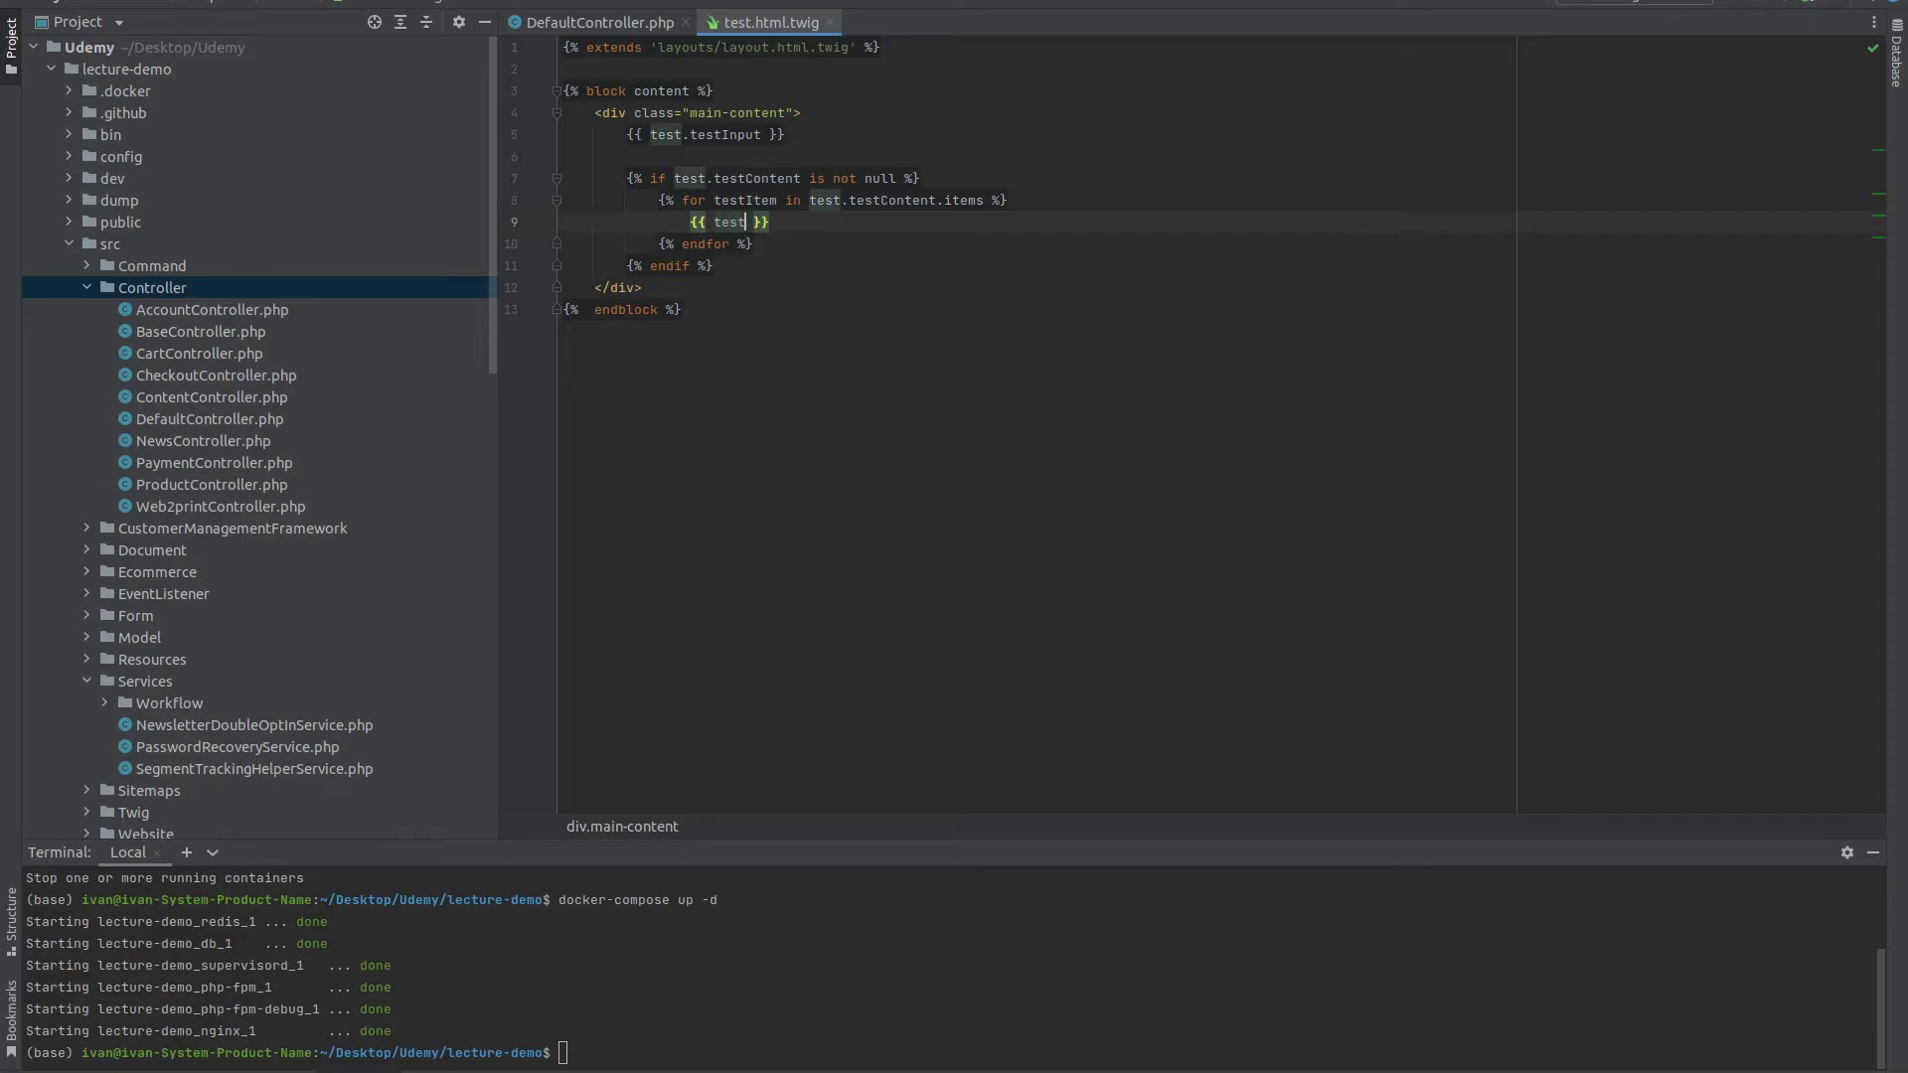
pyautogui.write('Item')
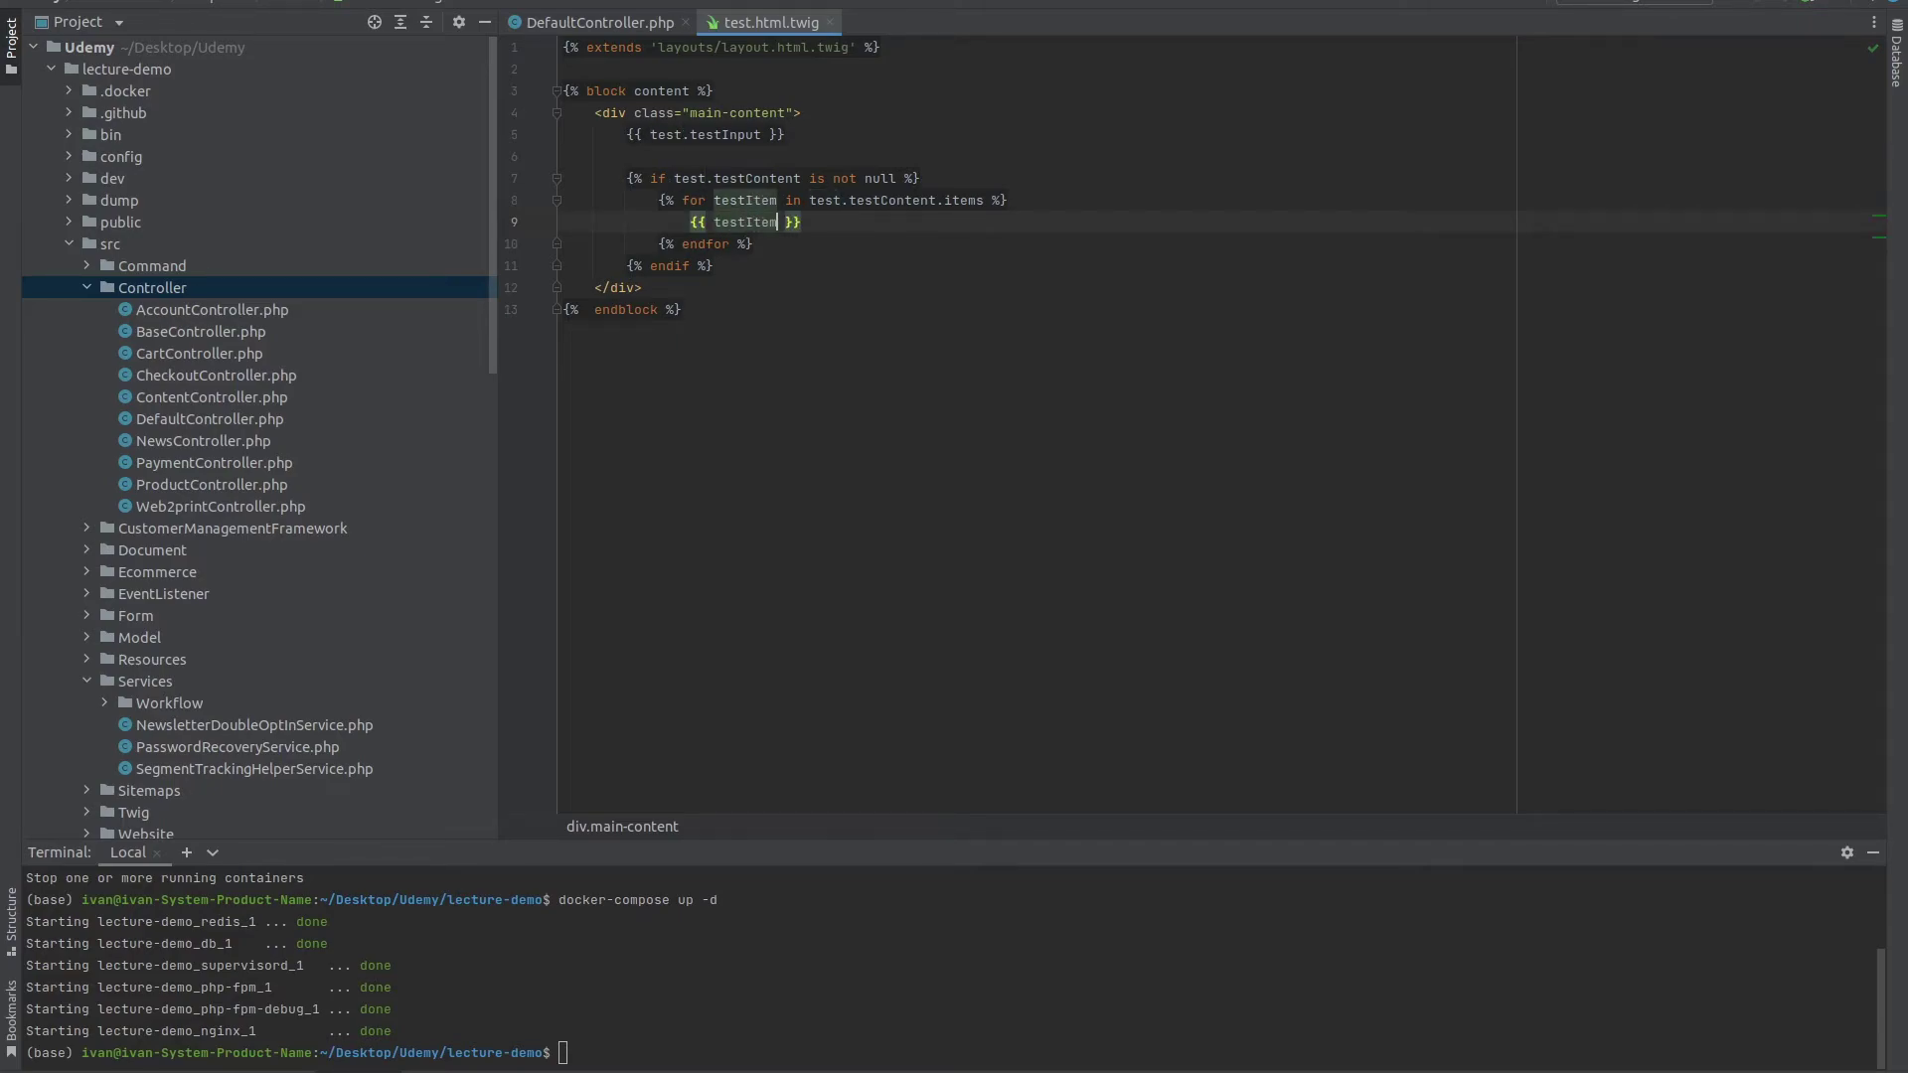
pyautogui.write('.')
pyautogui.write('testSelect')
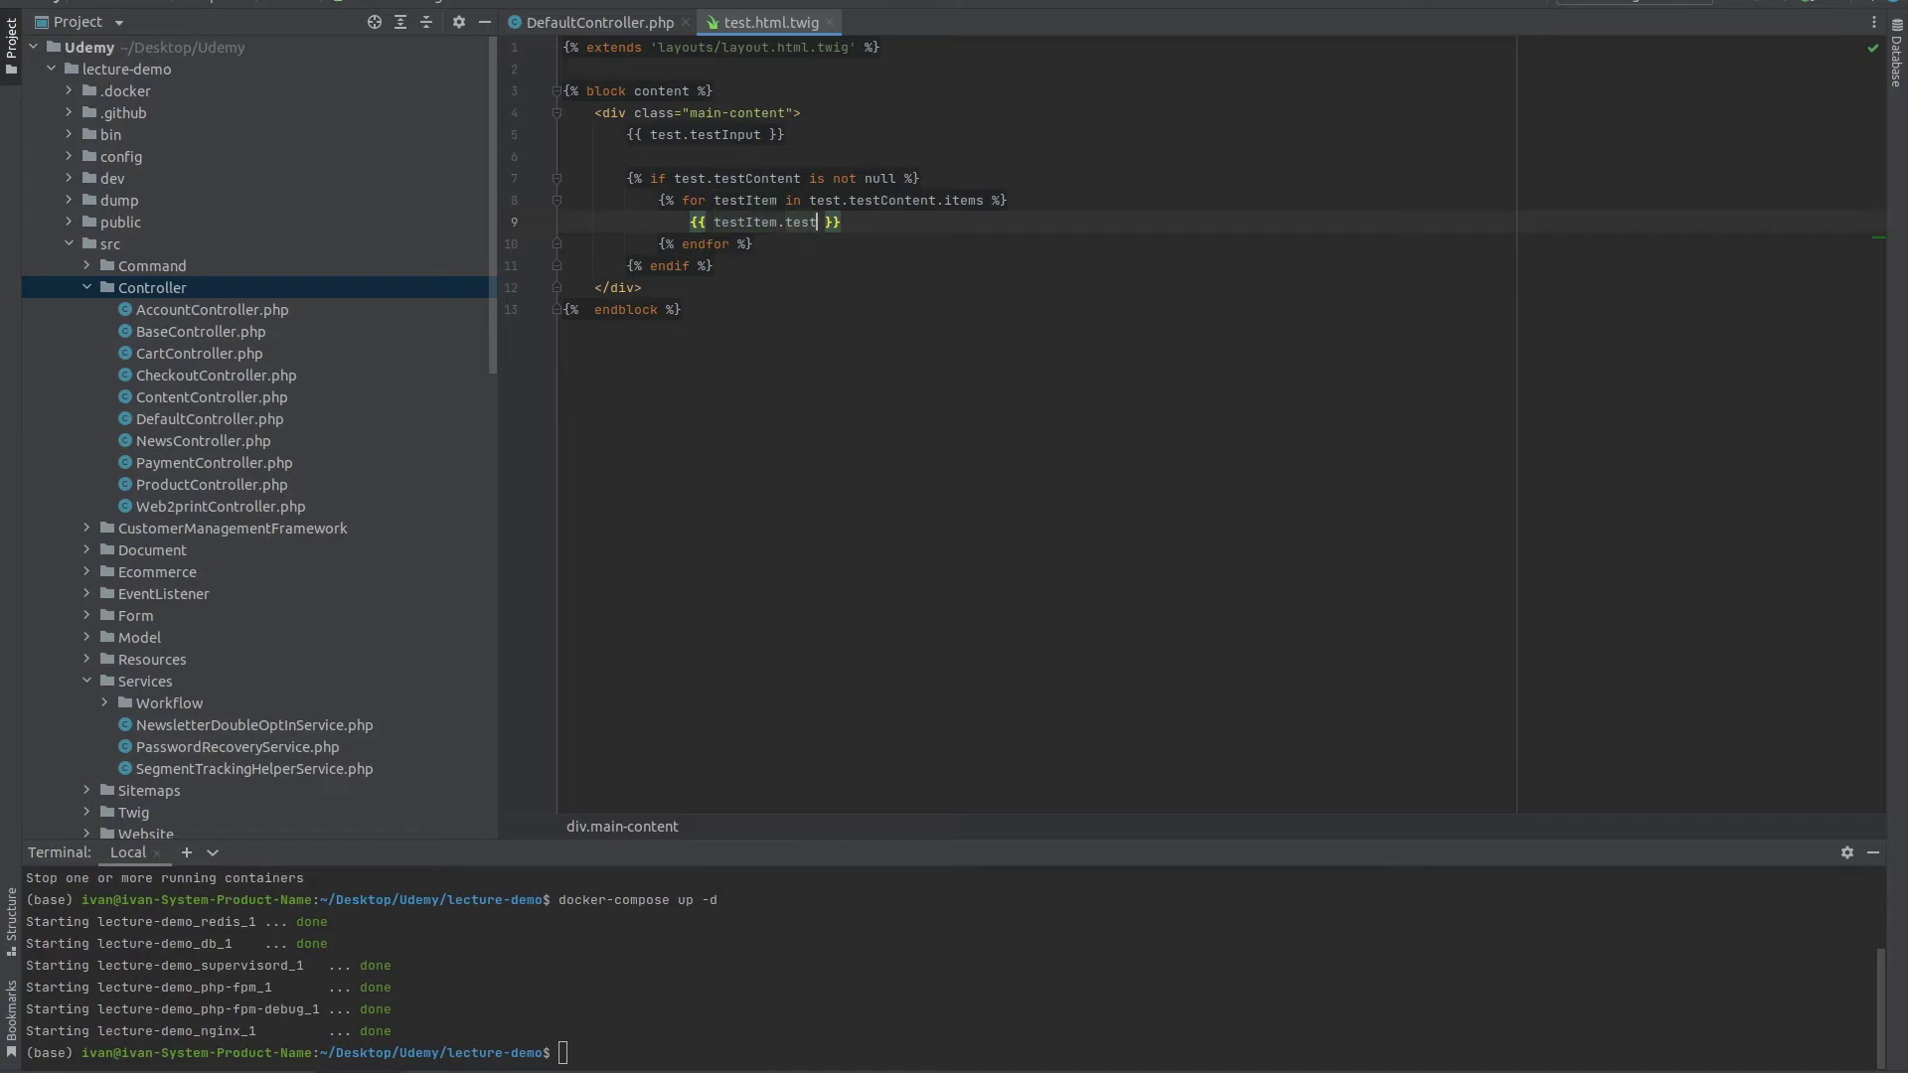
pyautogui.click(872, 222)
pyautogui.press('Return')
pyautogui.write('{{ ')
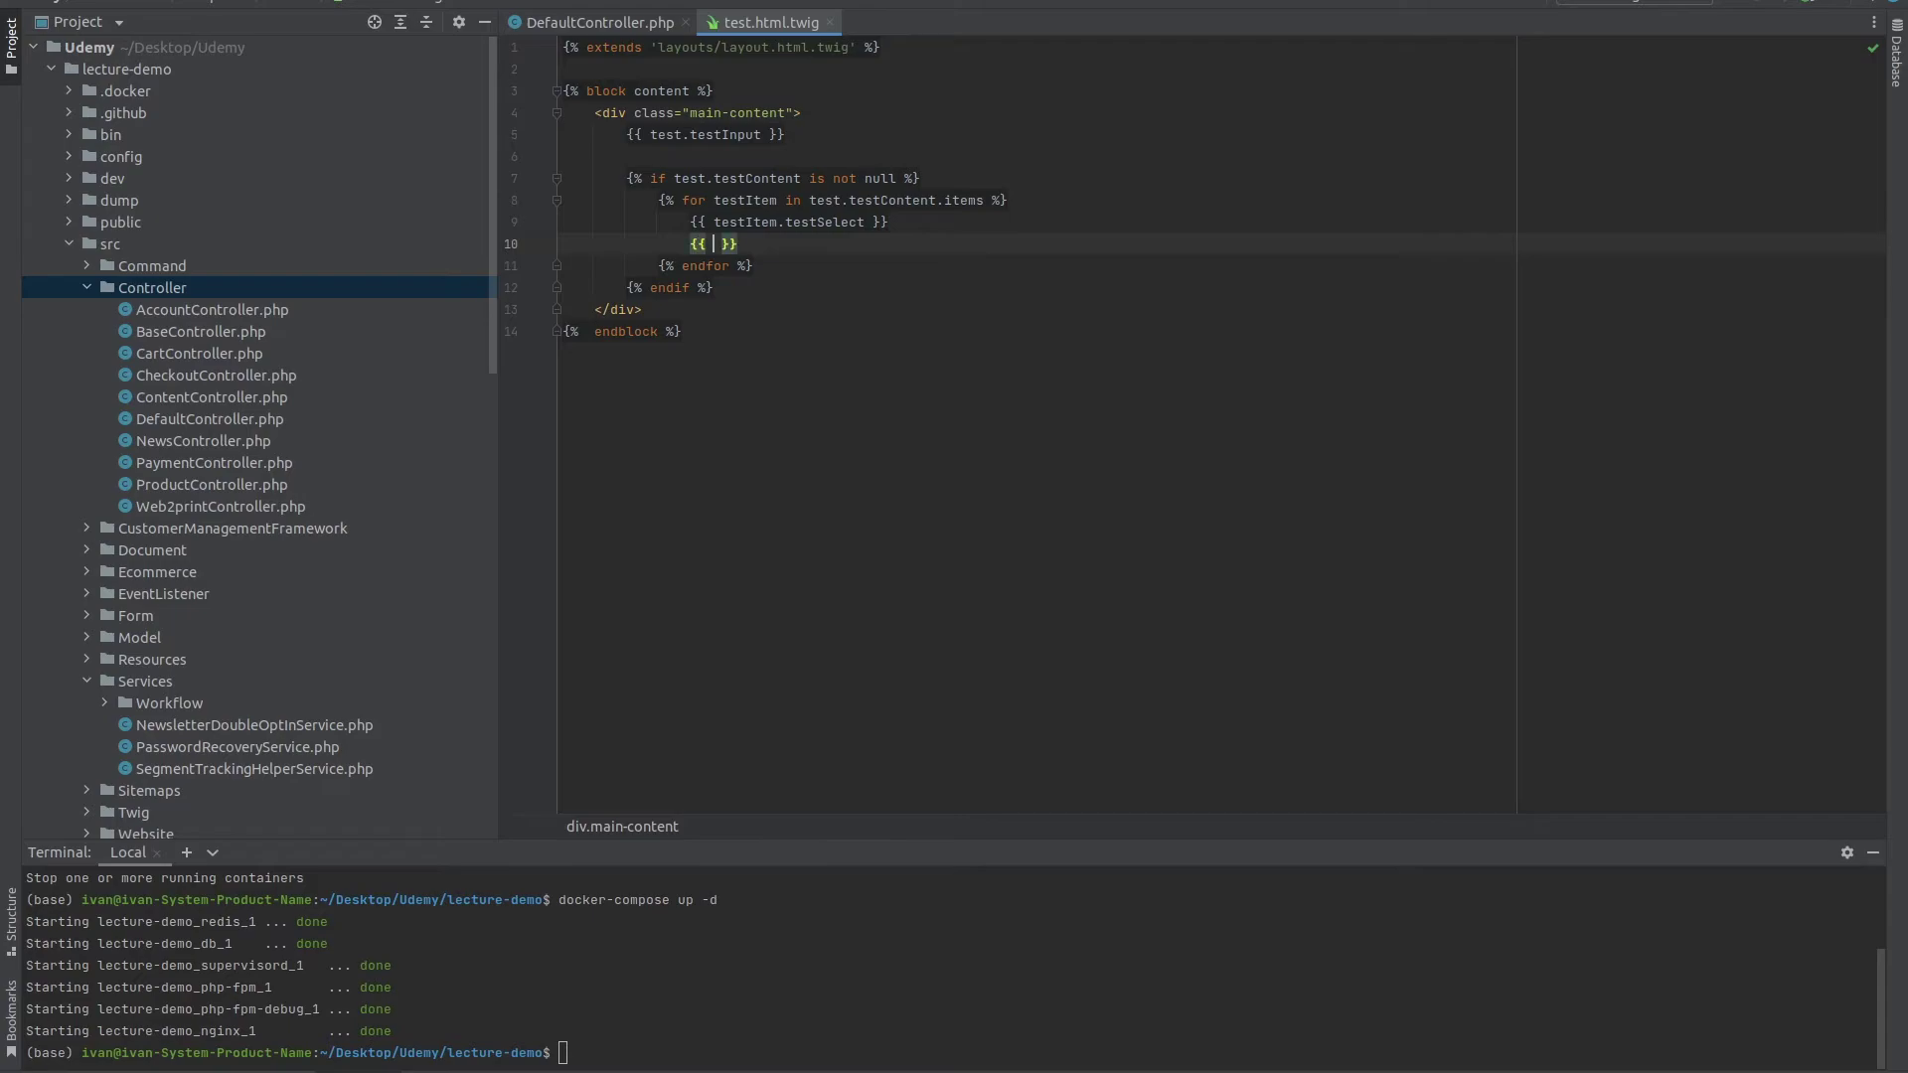
pyautogui.write('testItem.')
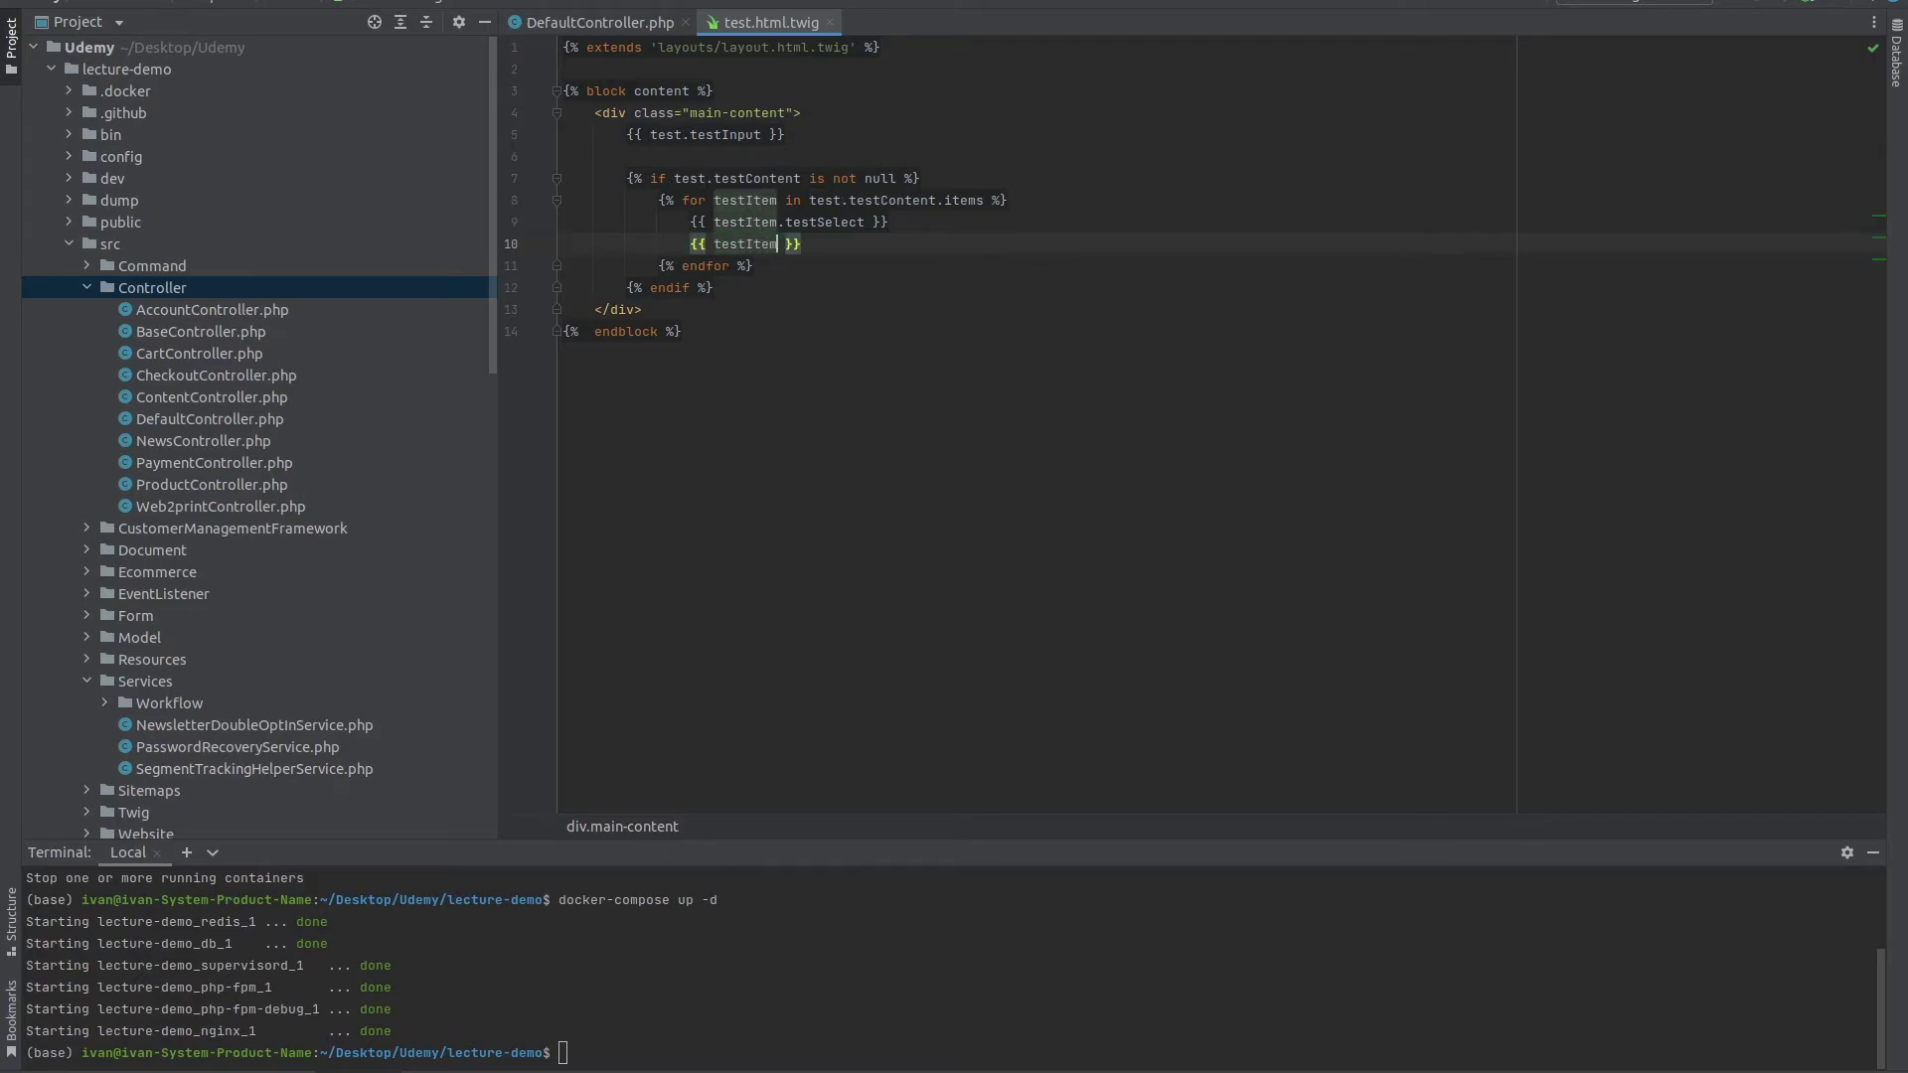
pyautogui.write('te')
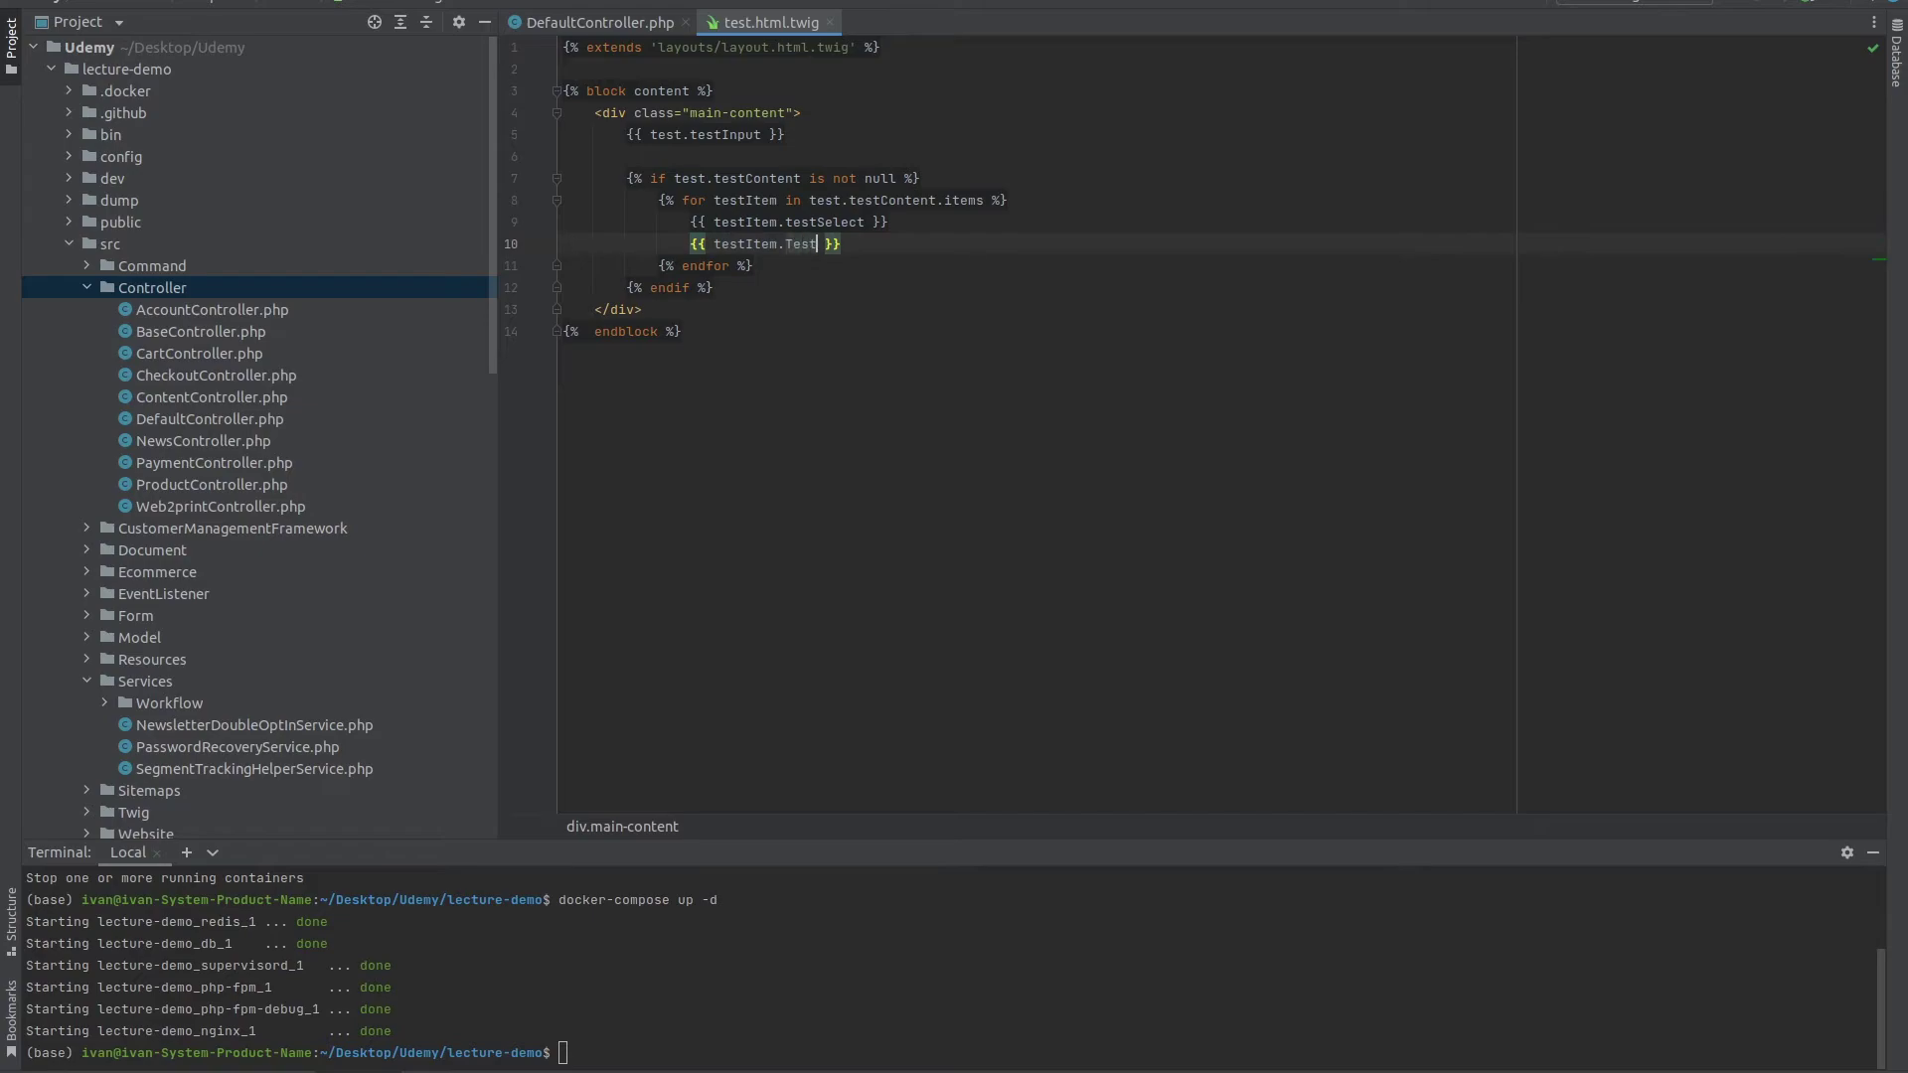
pyautogui.write('stCountry')
# Wrap the testSelect and testCountry outputs inside the loop in separate `<p></p>` tags.
pyautogui.moveTo(689, 216); pyautogui.dragTo(938, 221)
pyautogui.hotkey('ctrl', 'c')
pyautogui.press('BackSpace')
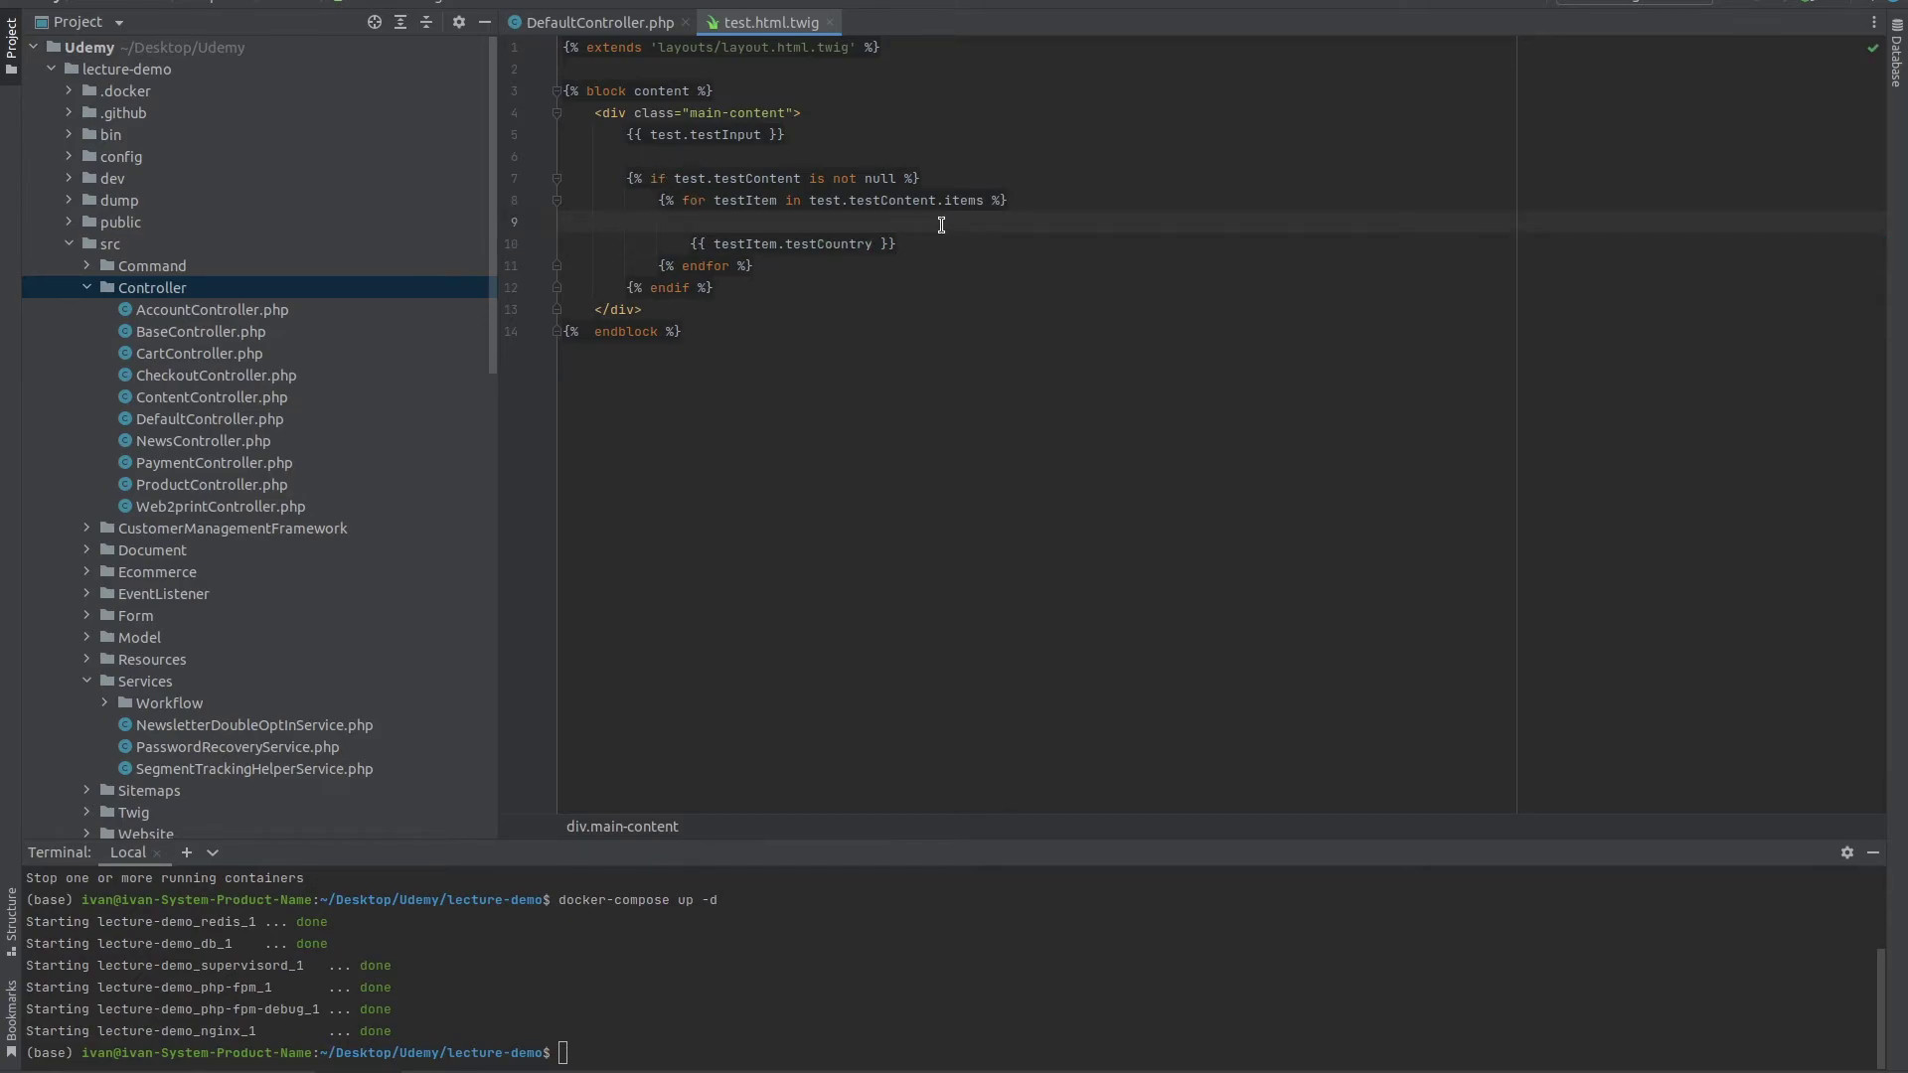
pyautogui.write('<p></p>')
pyautogui.hotkey('ctrl', 'v')
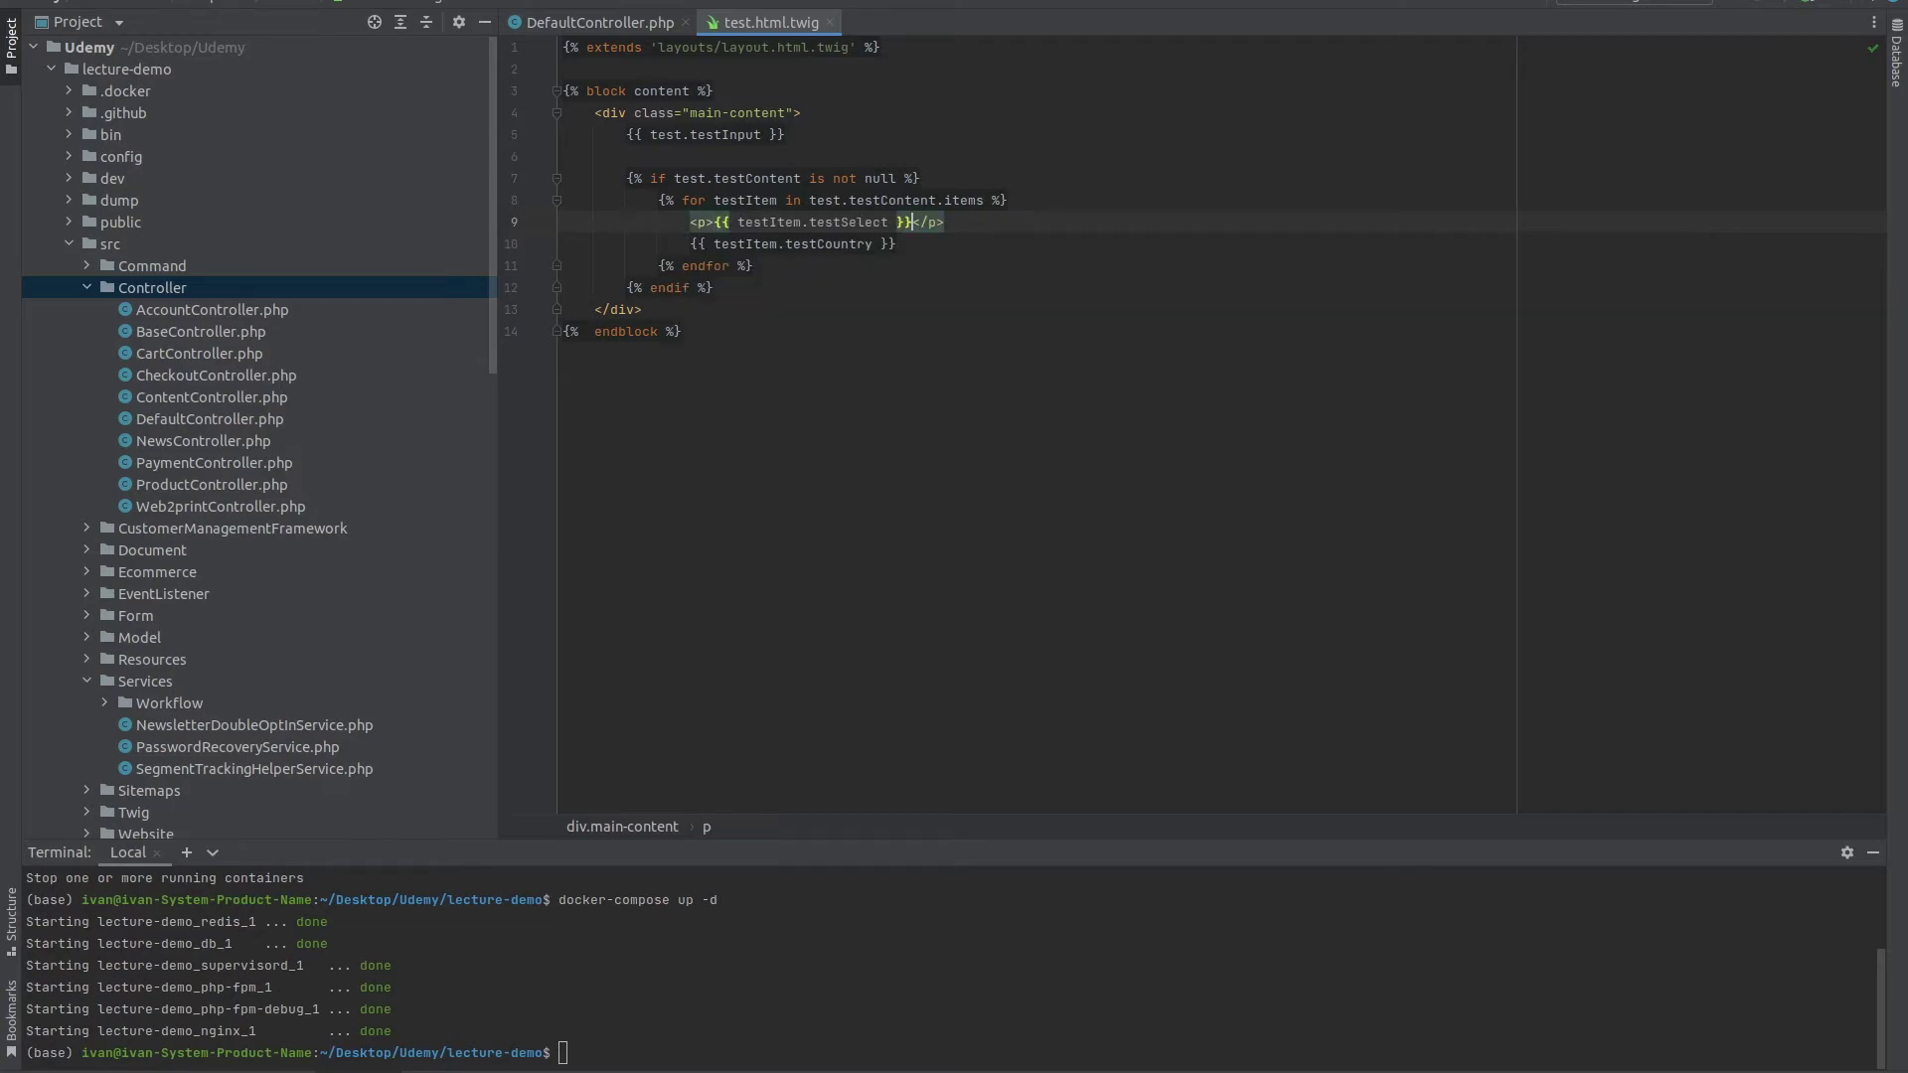
pyautogui.moveTo(691, 243); pyautogui.dragTo(980, 232)
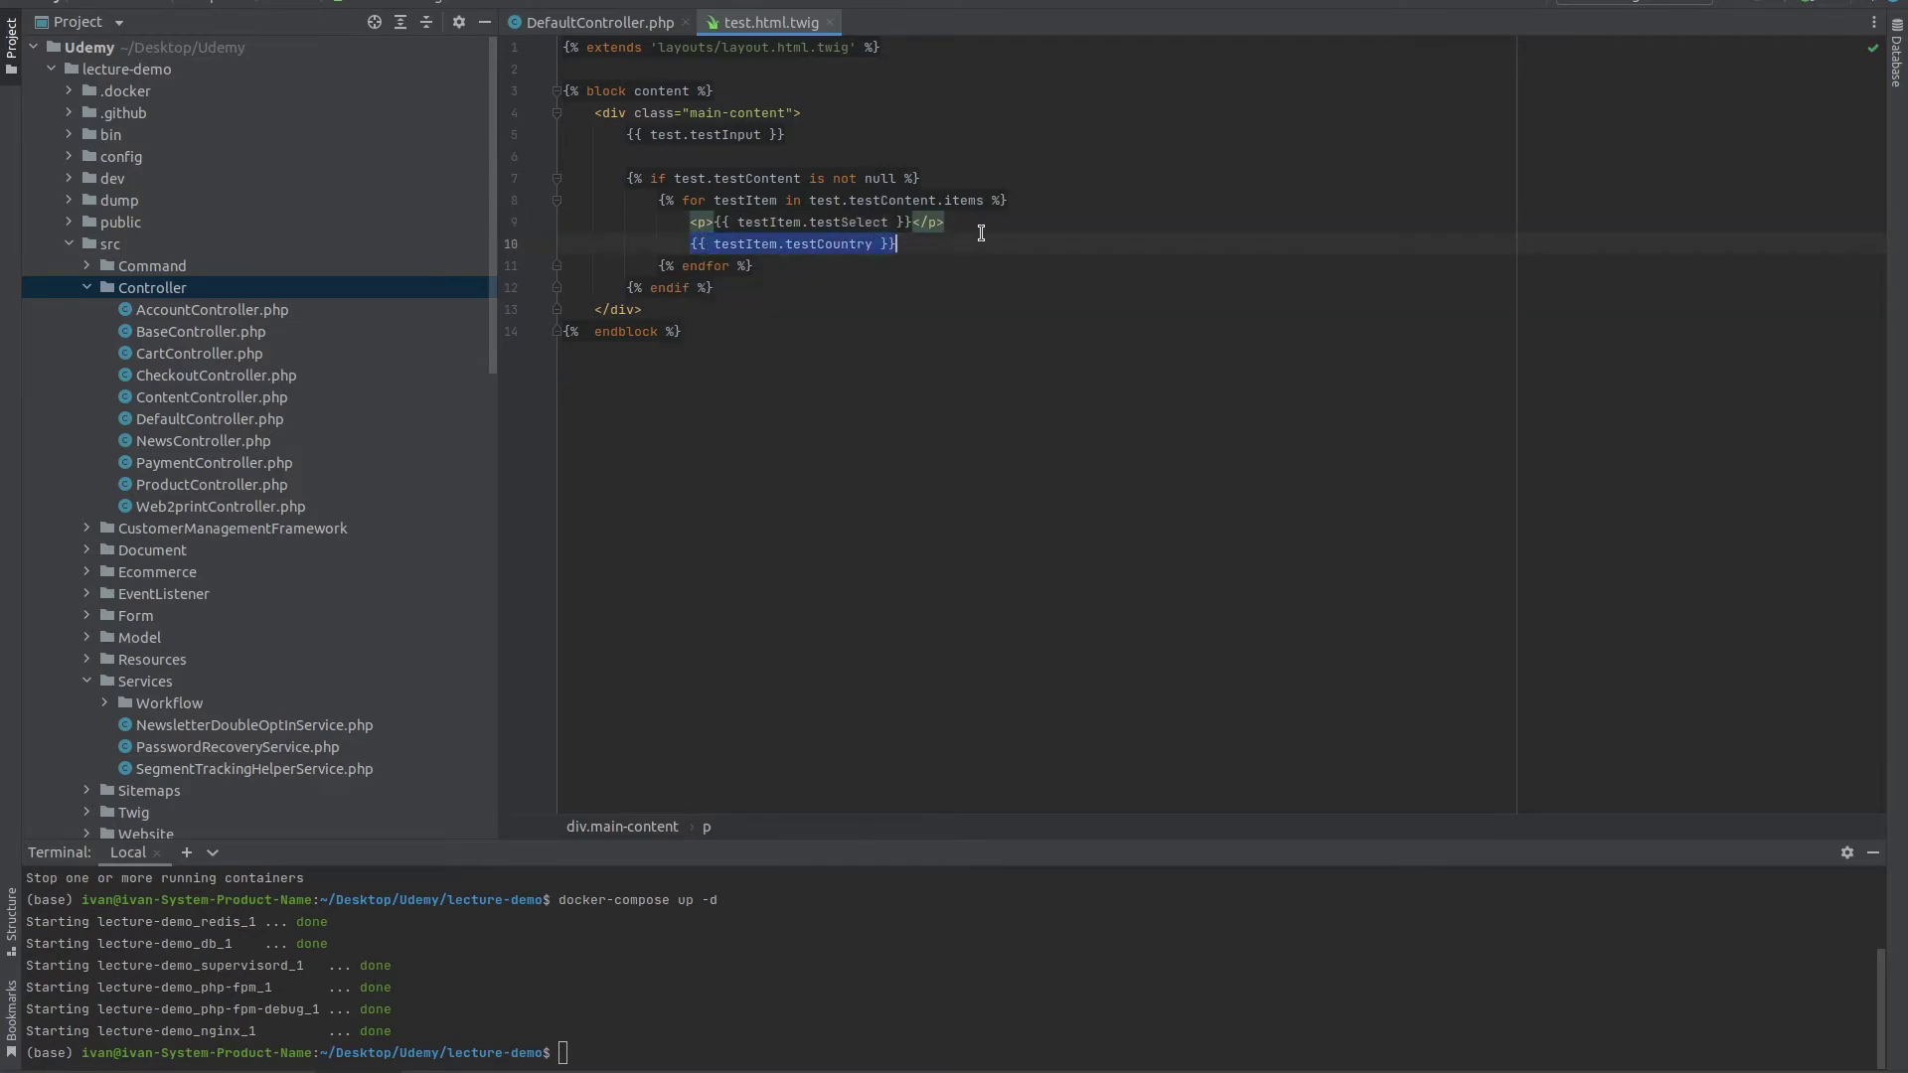
pyautogui.hotkey('ctrl', 'x')
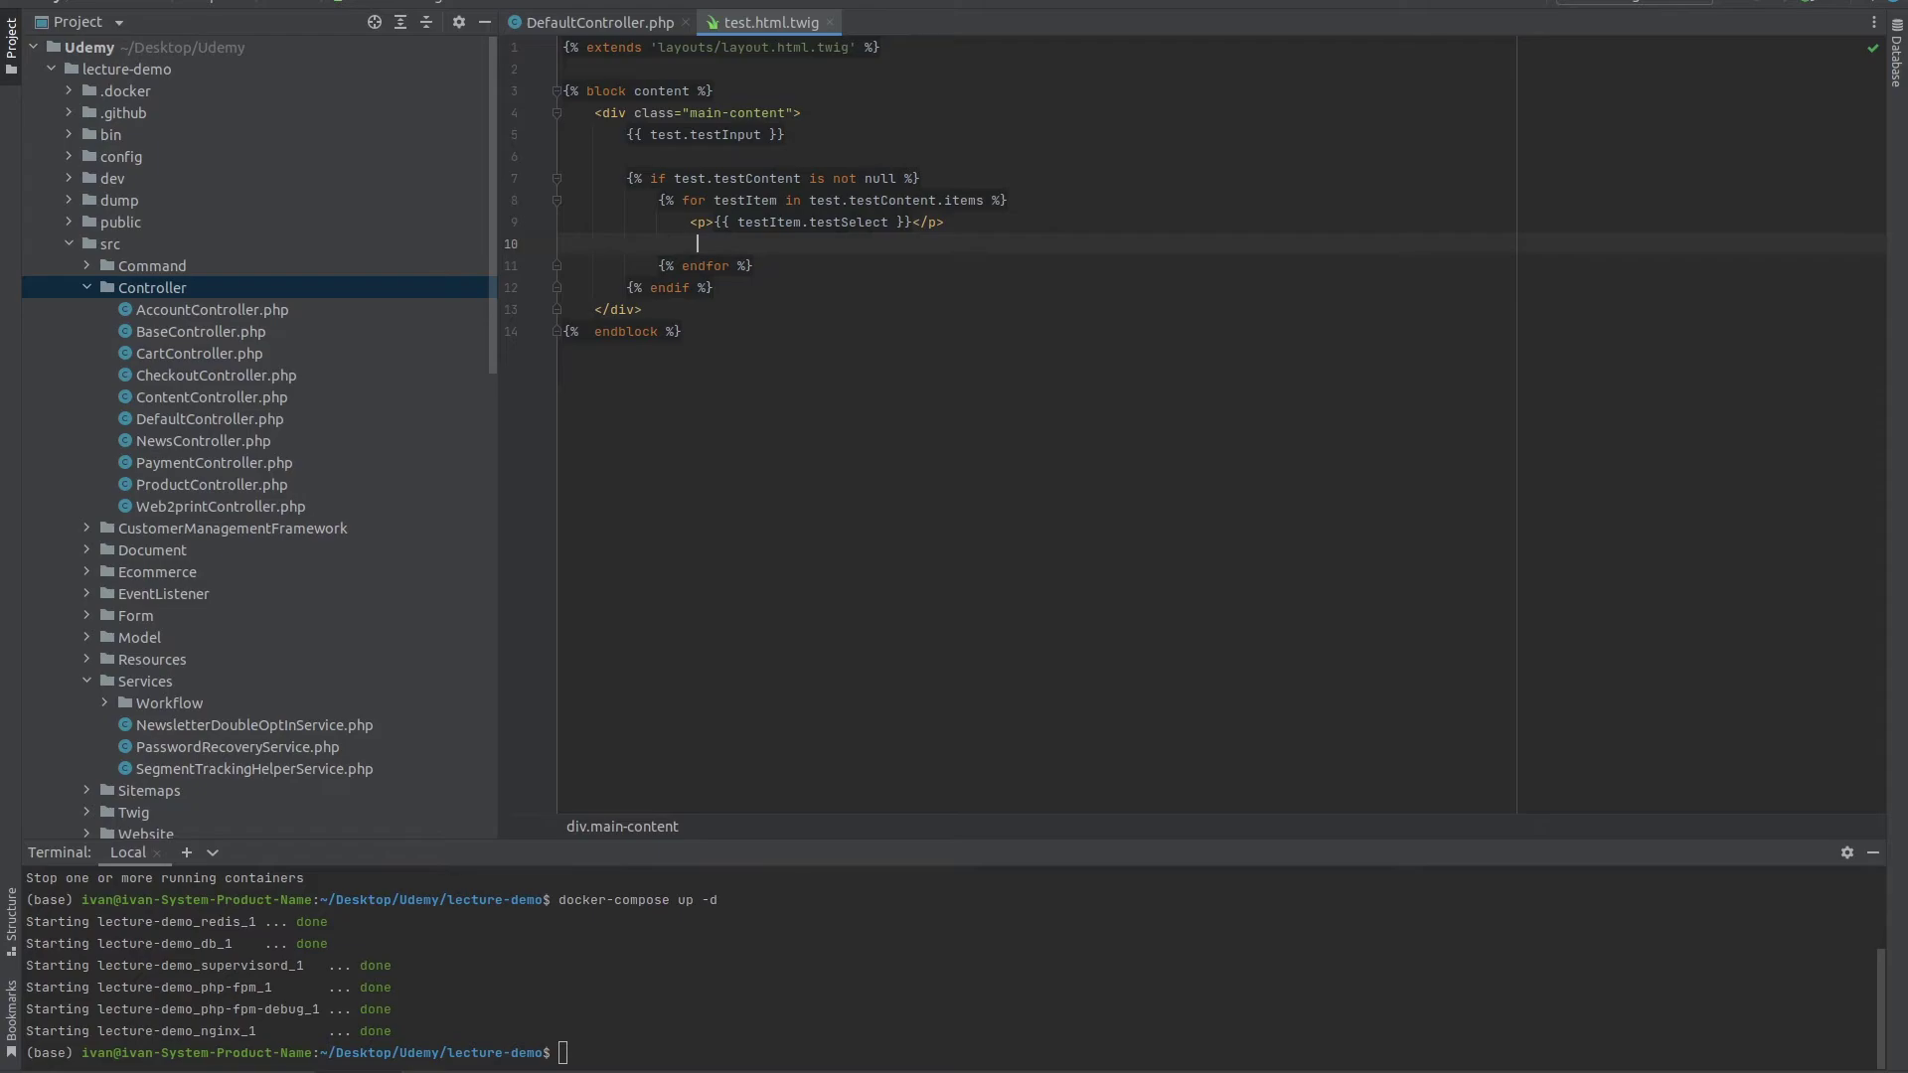
pyautogui.write('<p></p>')
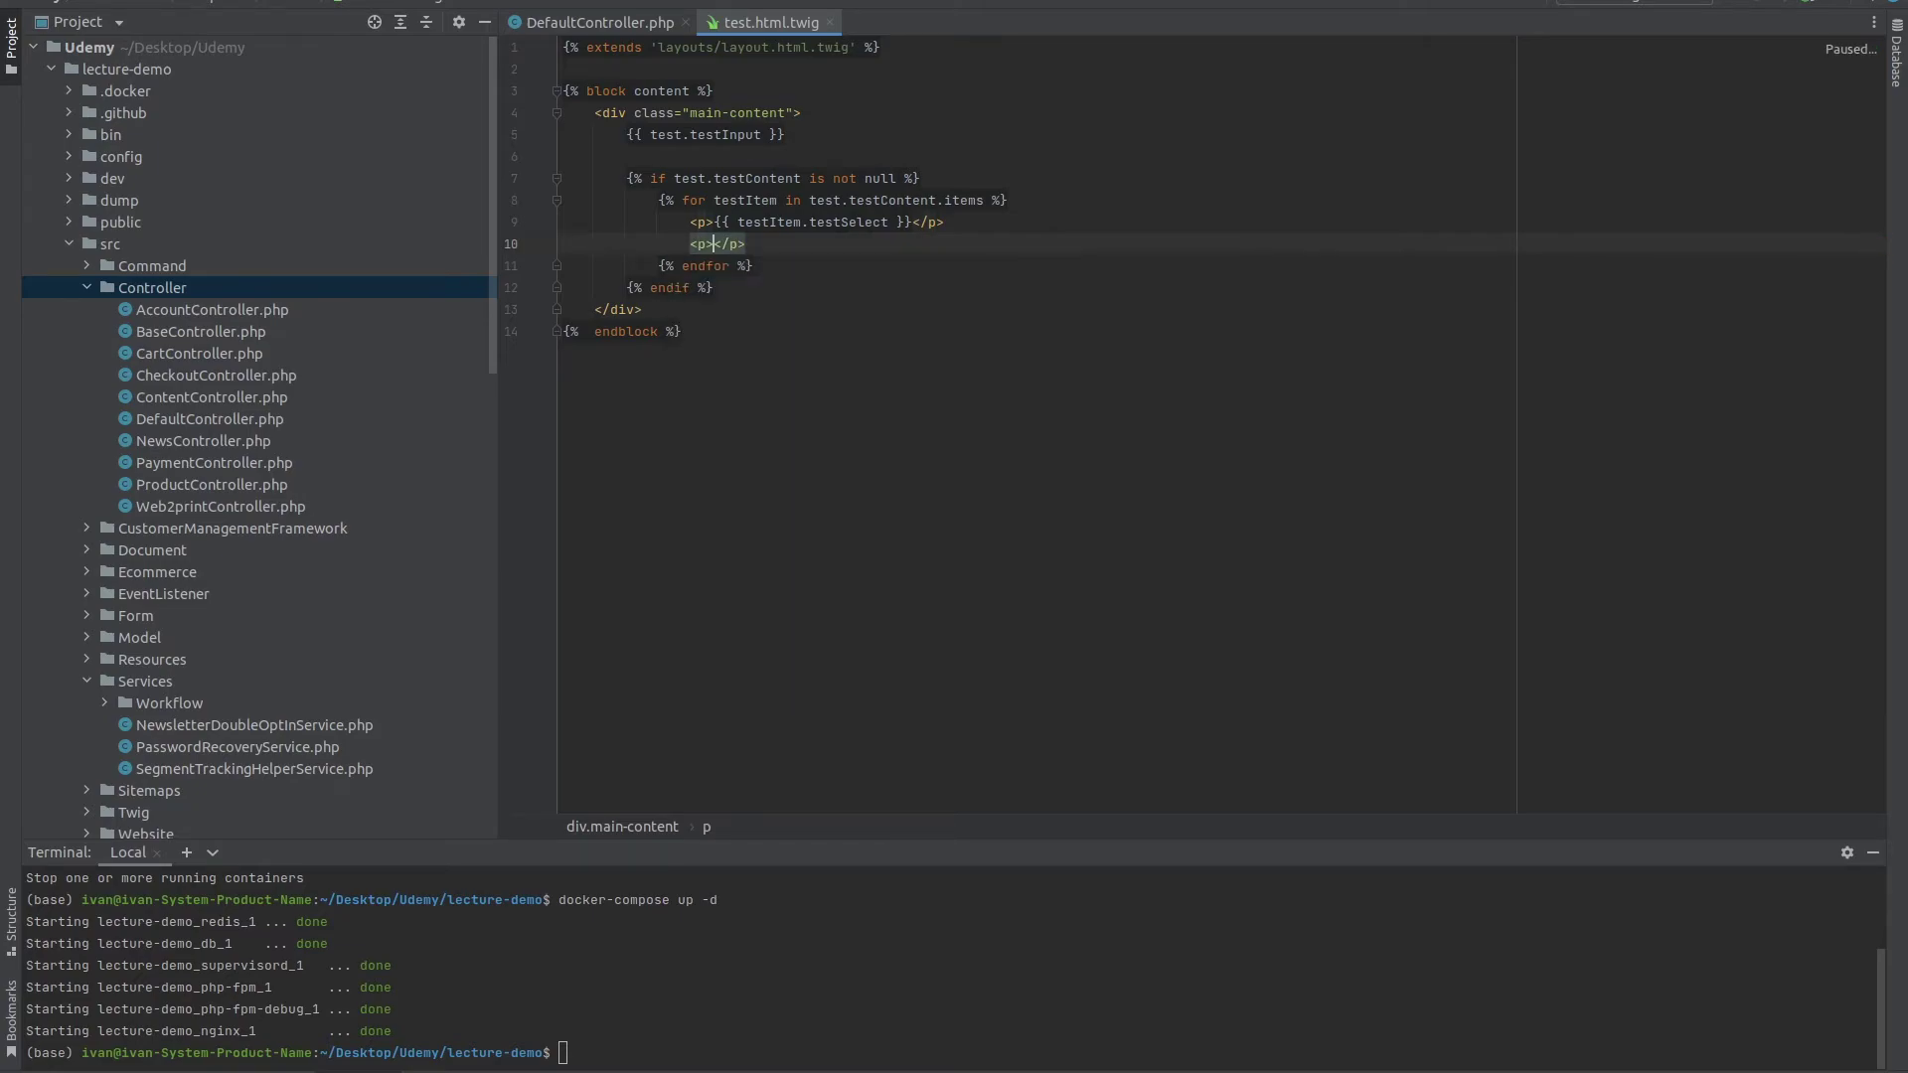
pyautogui.hotkey('ctrl', 'v')
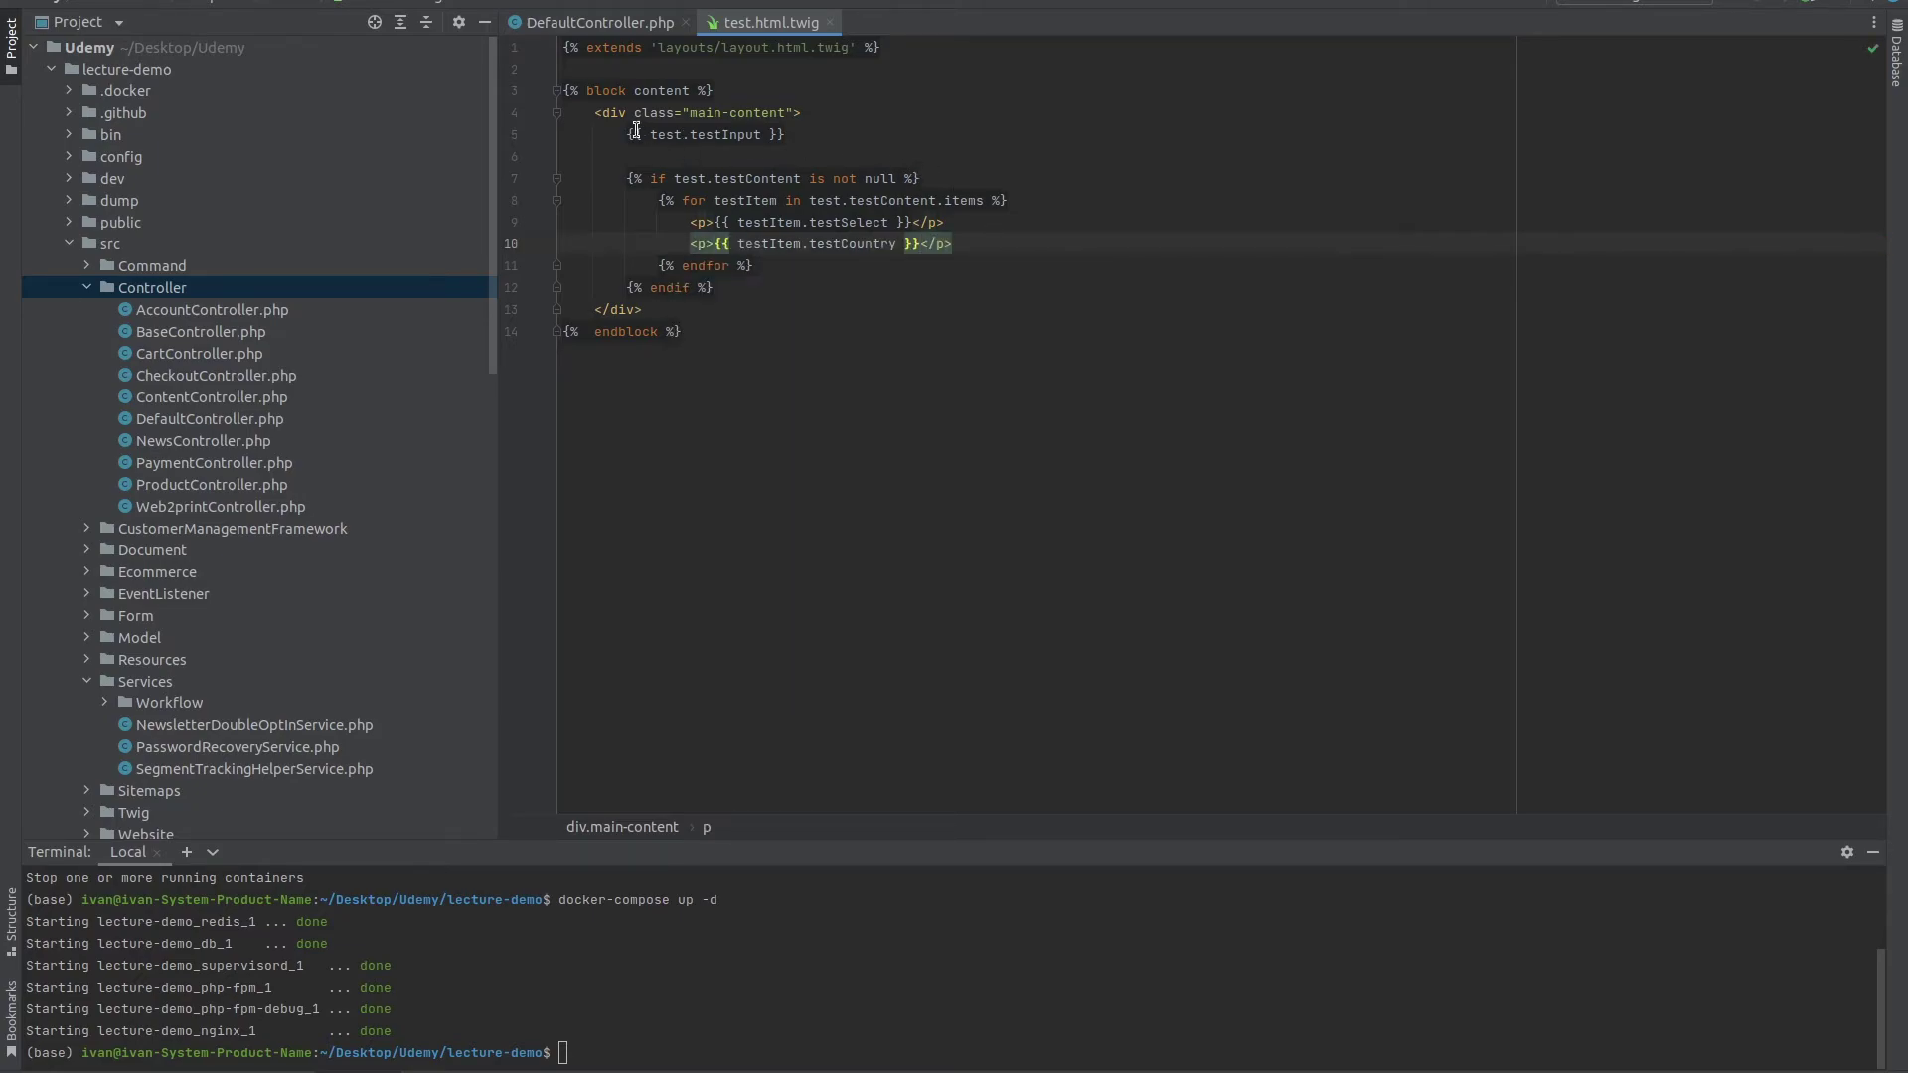
pyautogui.click(728, 146)
pyautogui.press('Down')
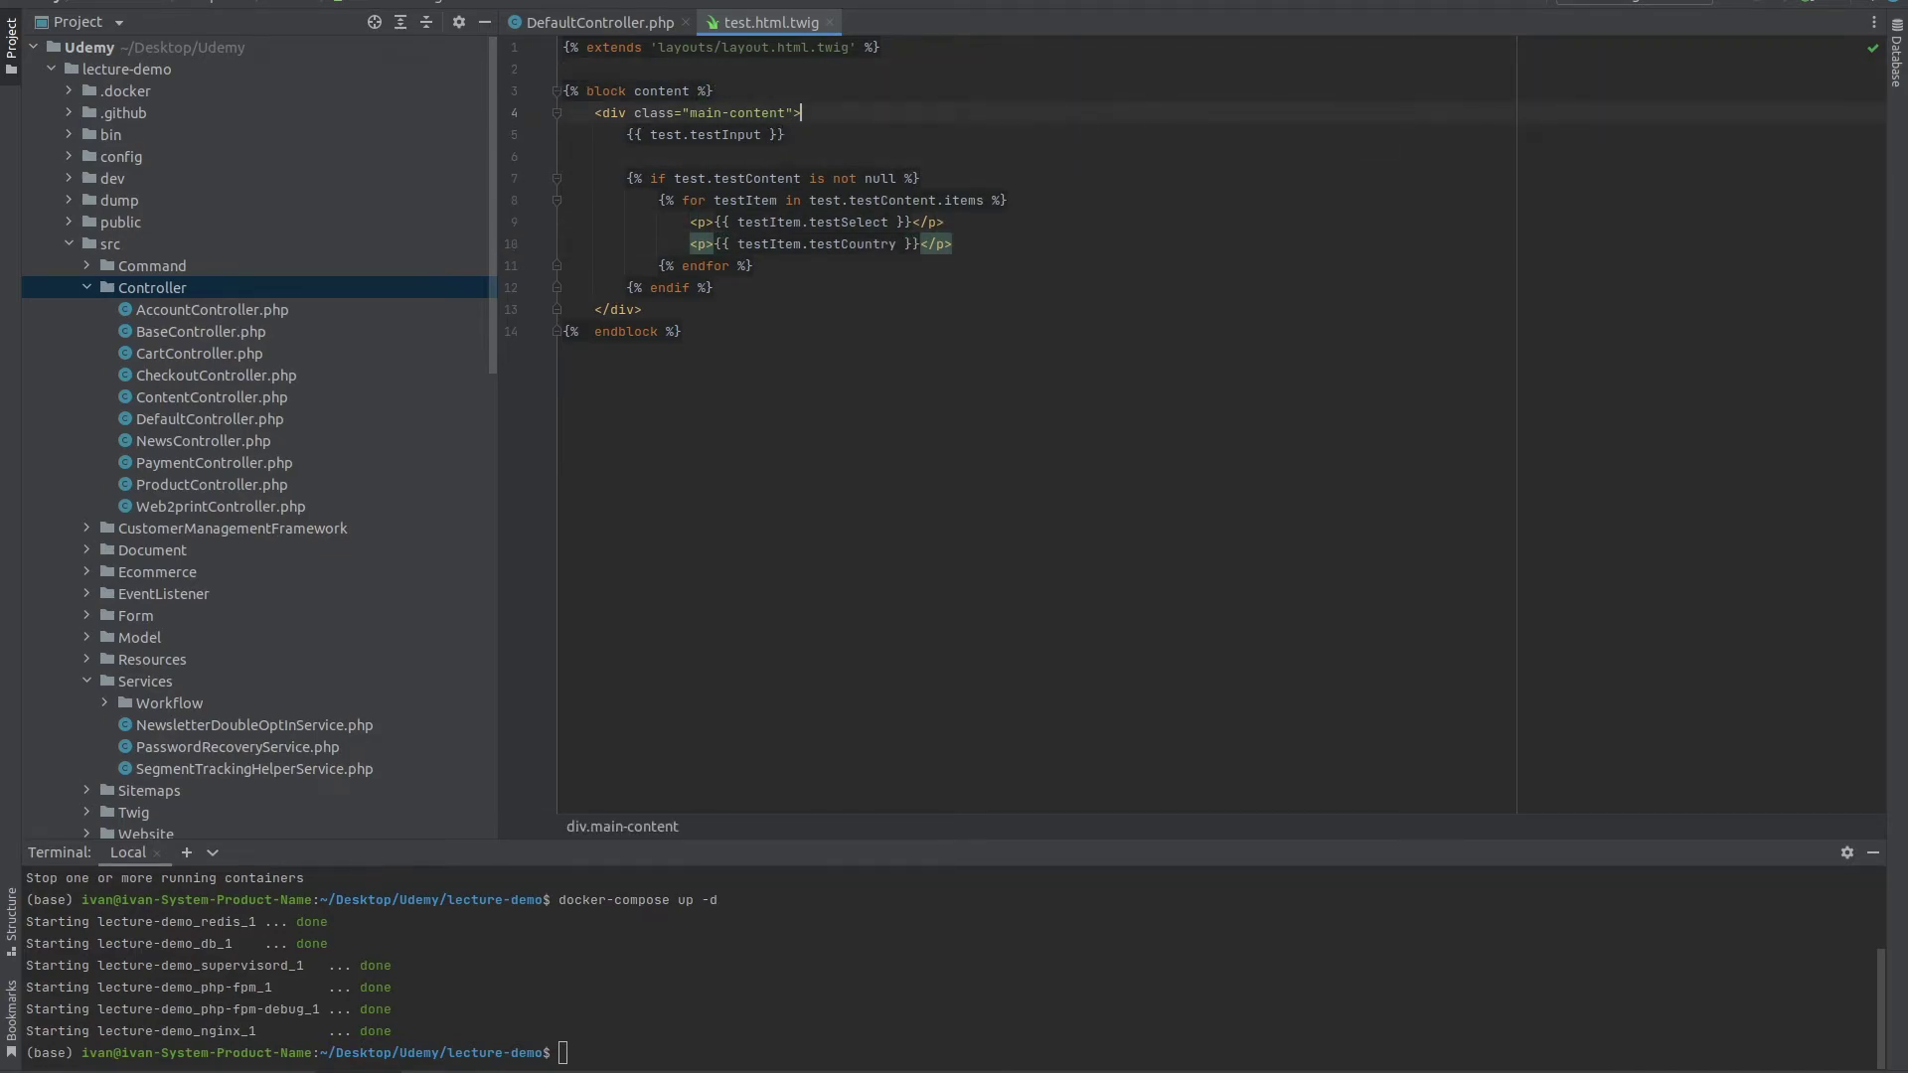
# Switch to Chromium, close the extra Pimcore Demo tab, and reload the Test document's preview page.
pyautogui.hotkey('alt', 'Tab')
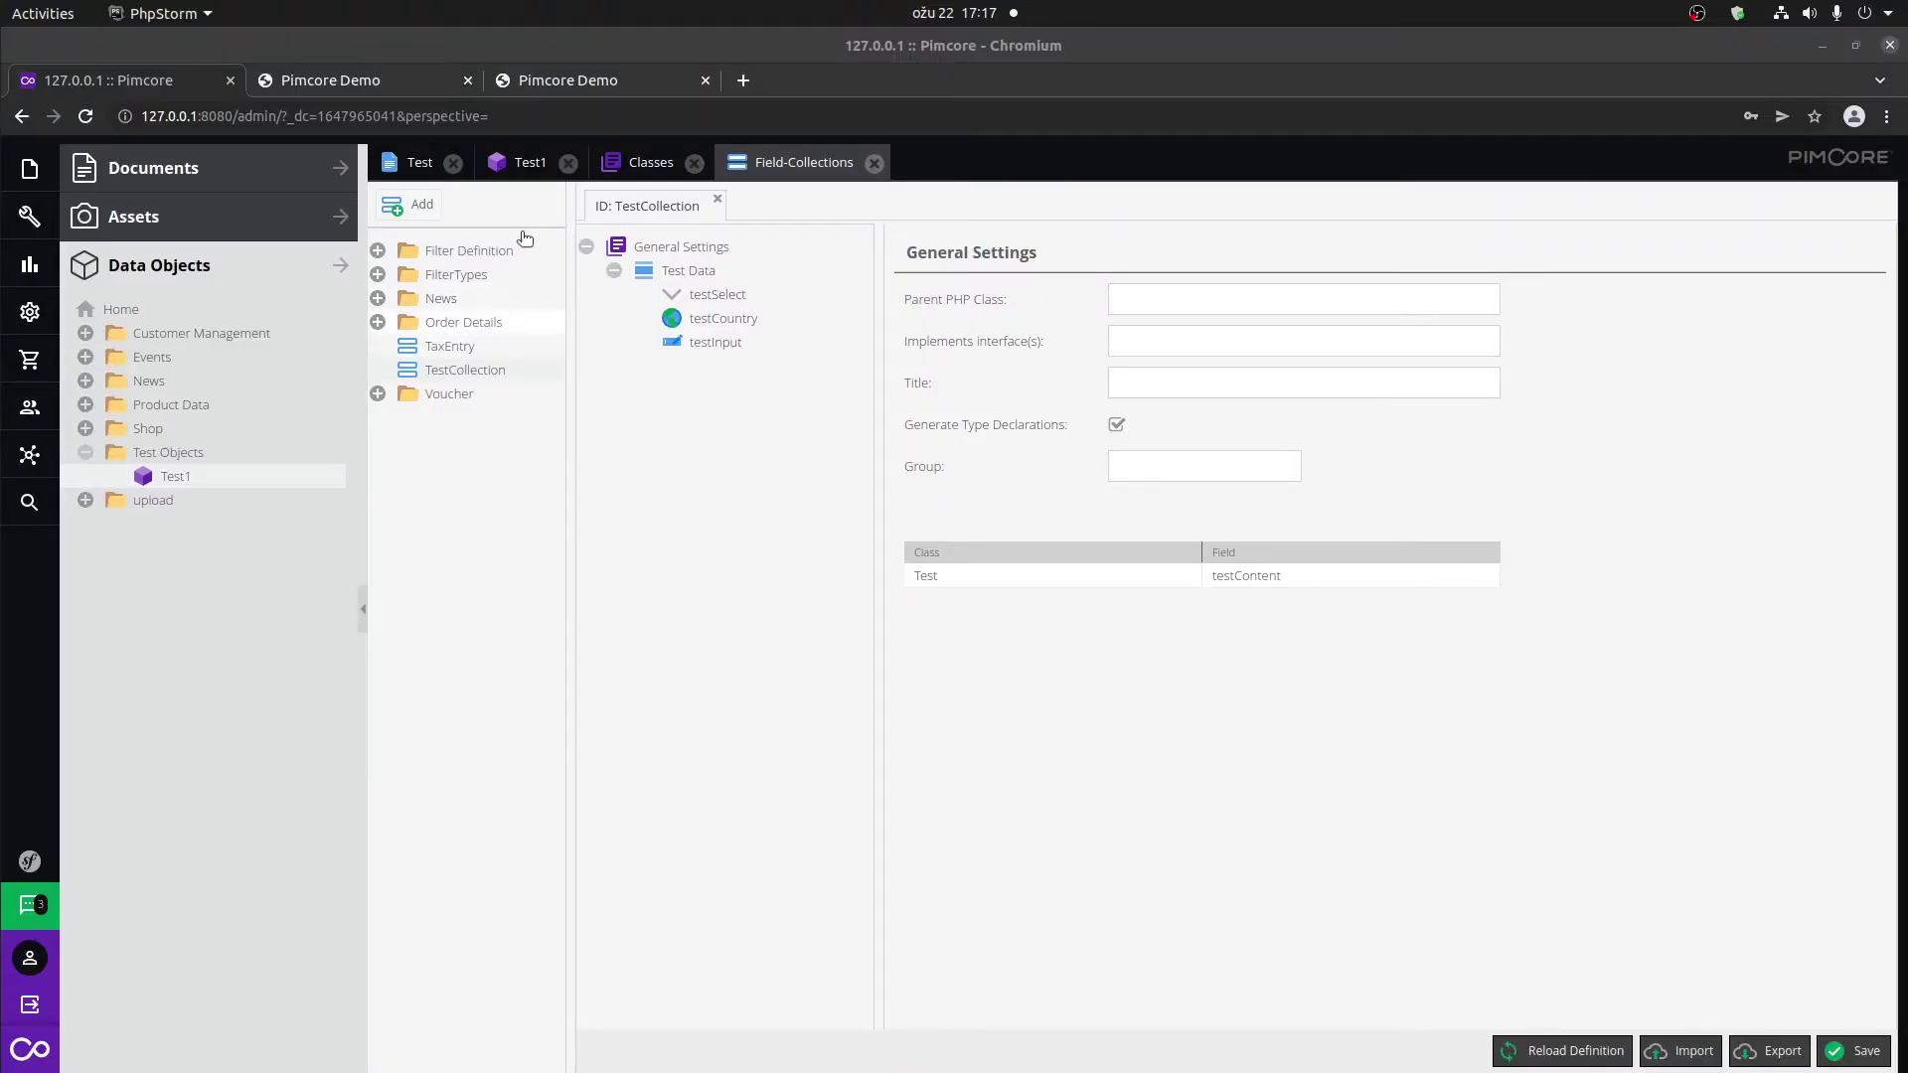
pyautogui.click(586, 81)
pyautogui.click(454, 82)
pyautogui.click(705, 80)
pyautogui.click(86, 116)
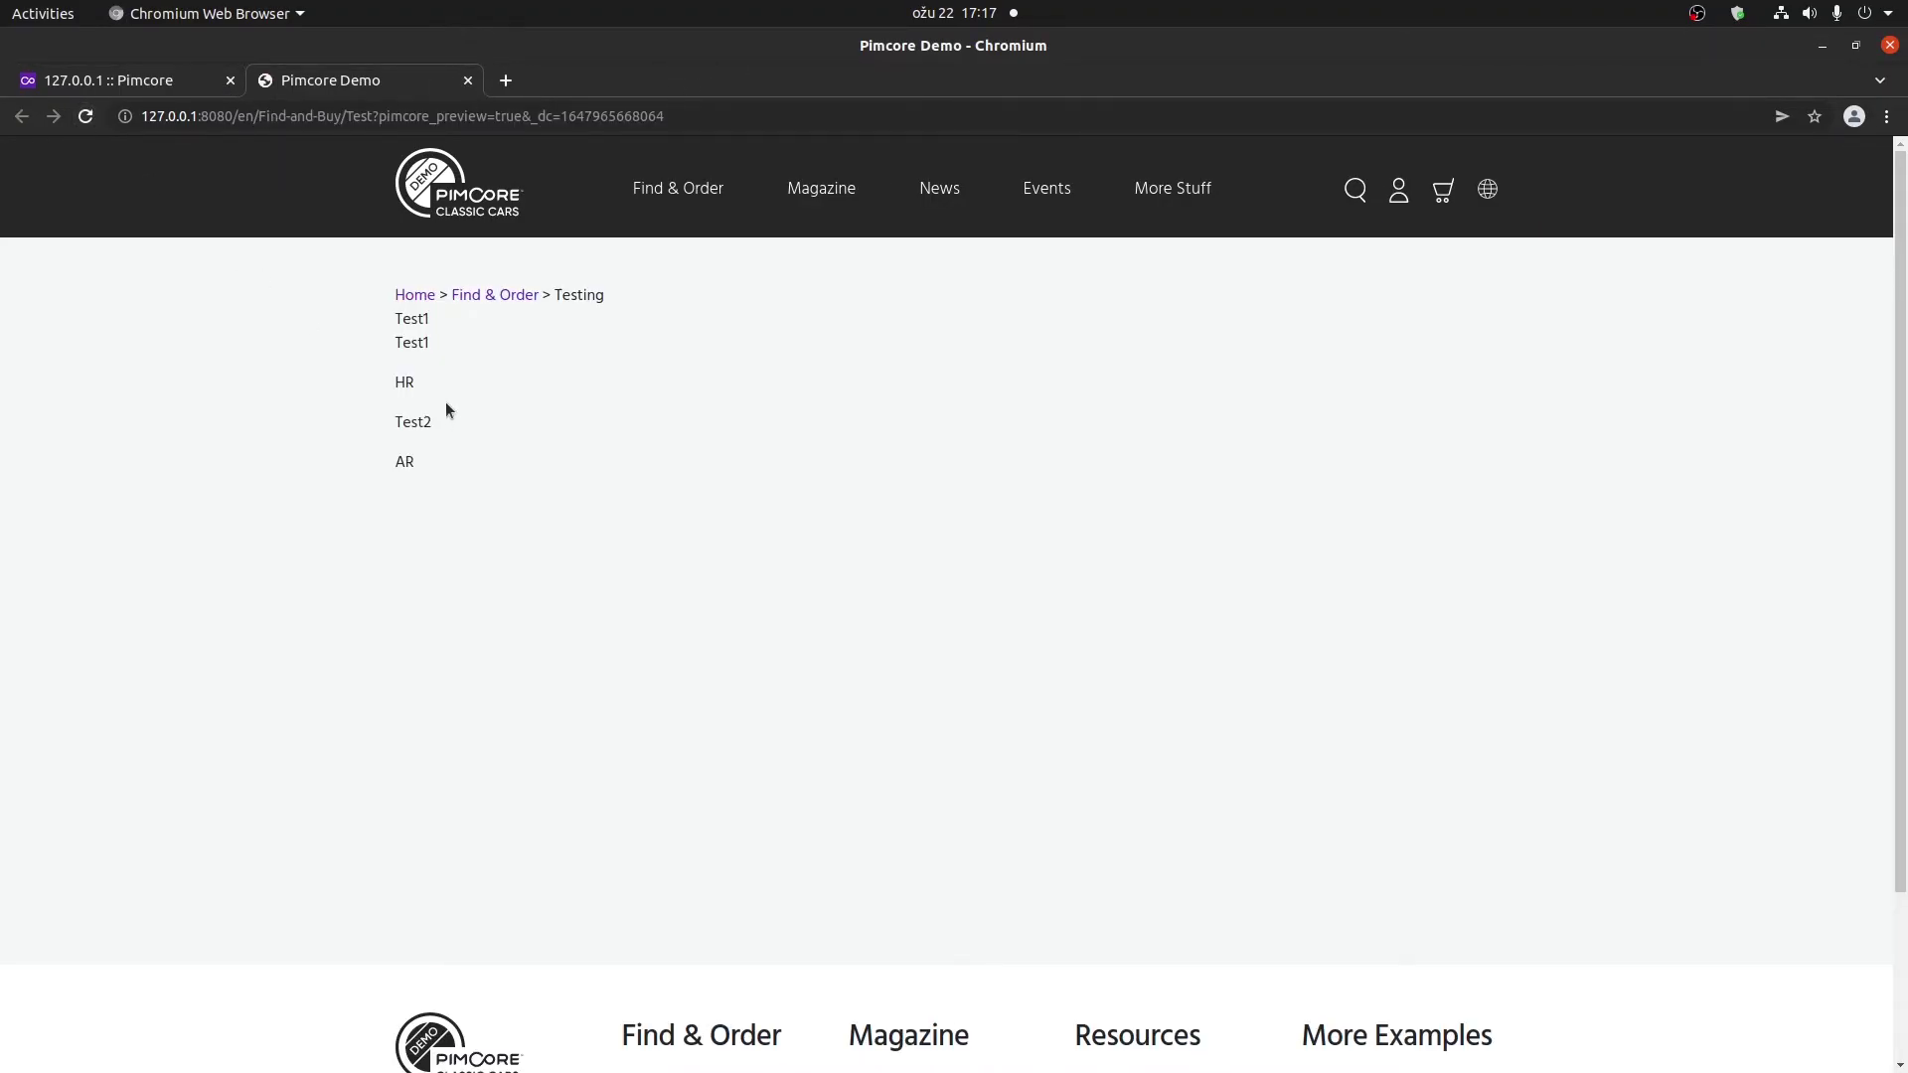
# Compare the select and country values output on the preview page with the TestCollection entries of the Test1 object.
pyautogui.doubleClick(414, 338)
pyautogui.click(199, 79)
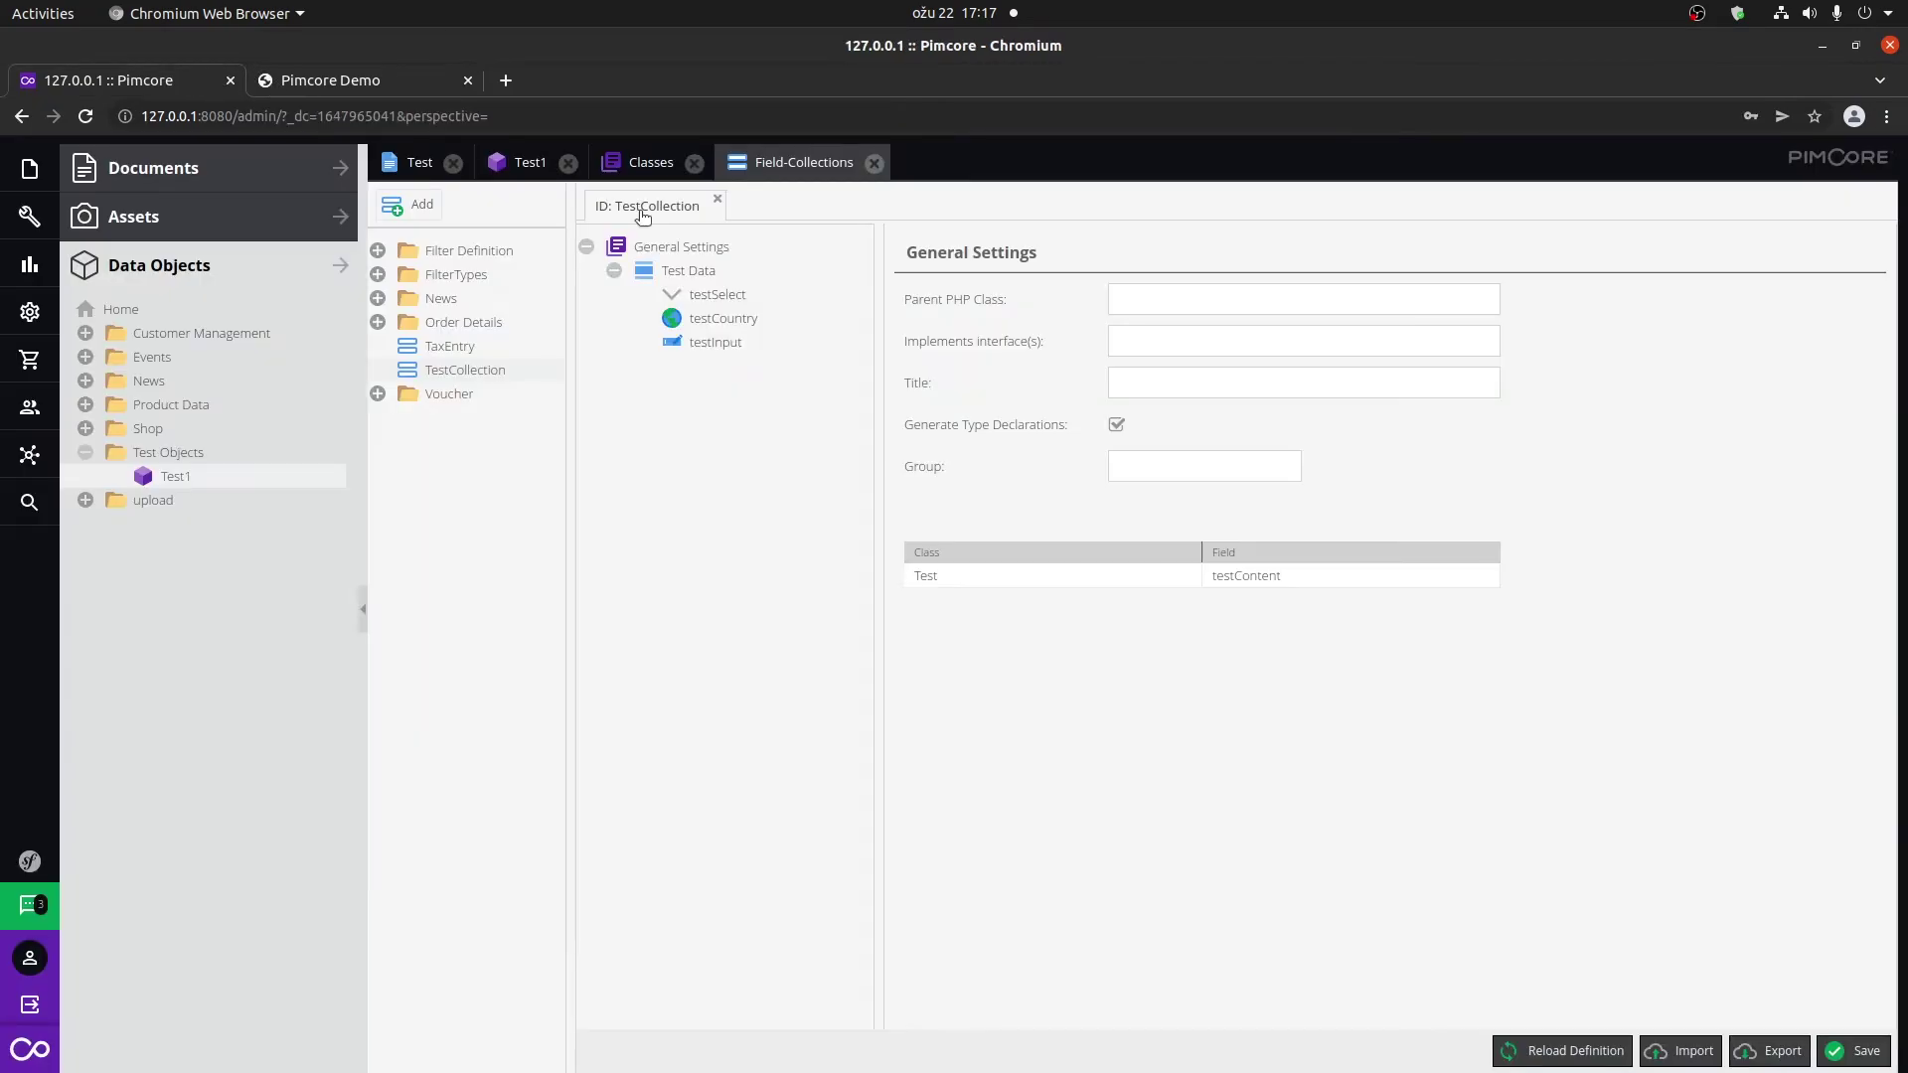
pyautogui.click(526, 161)
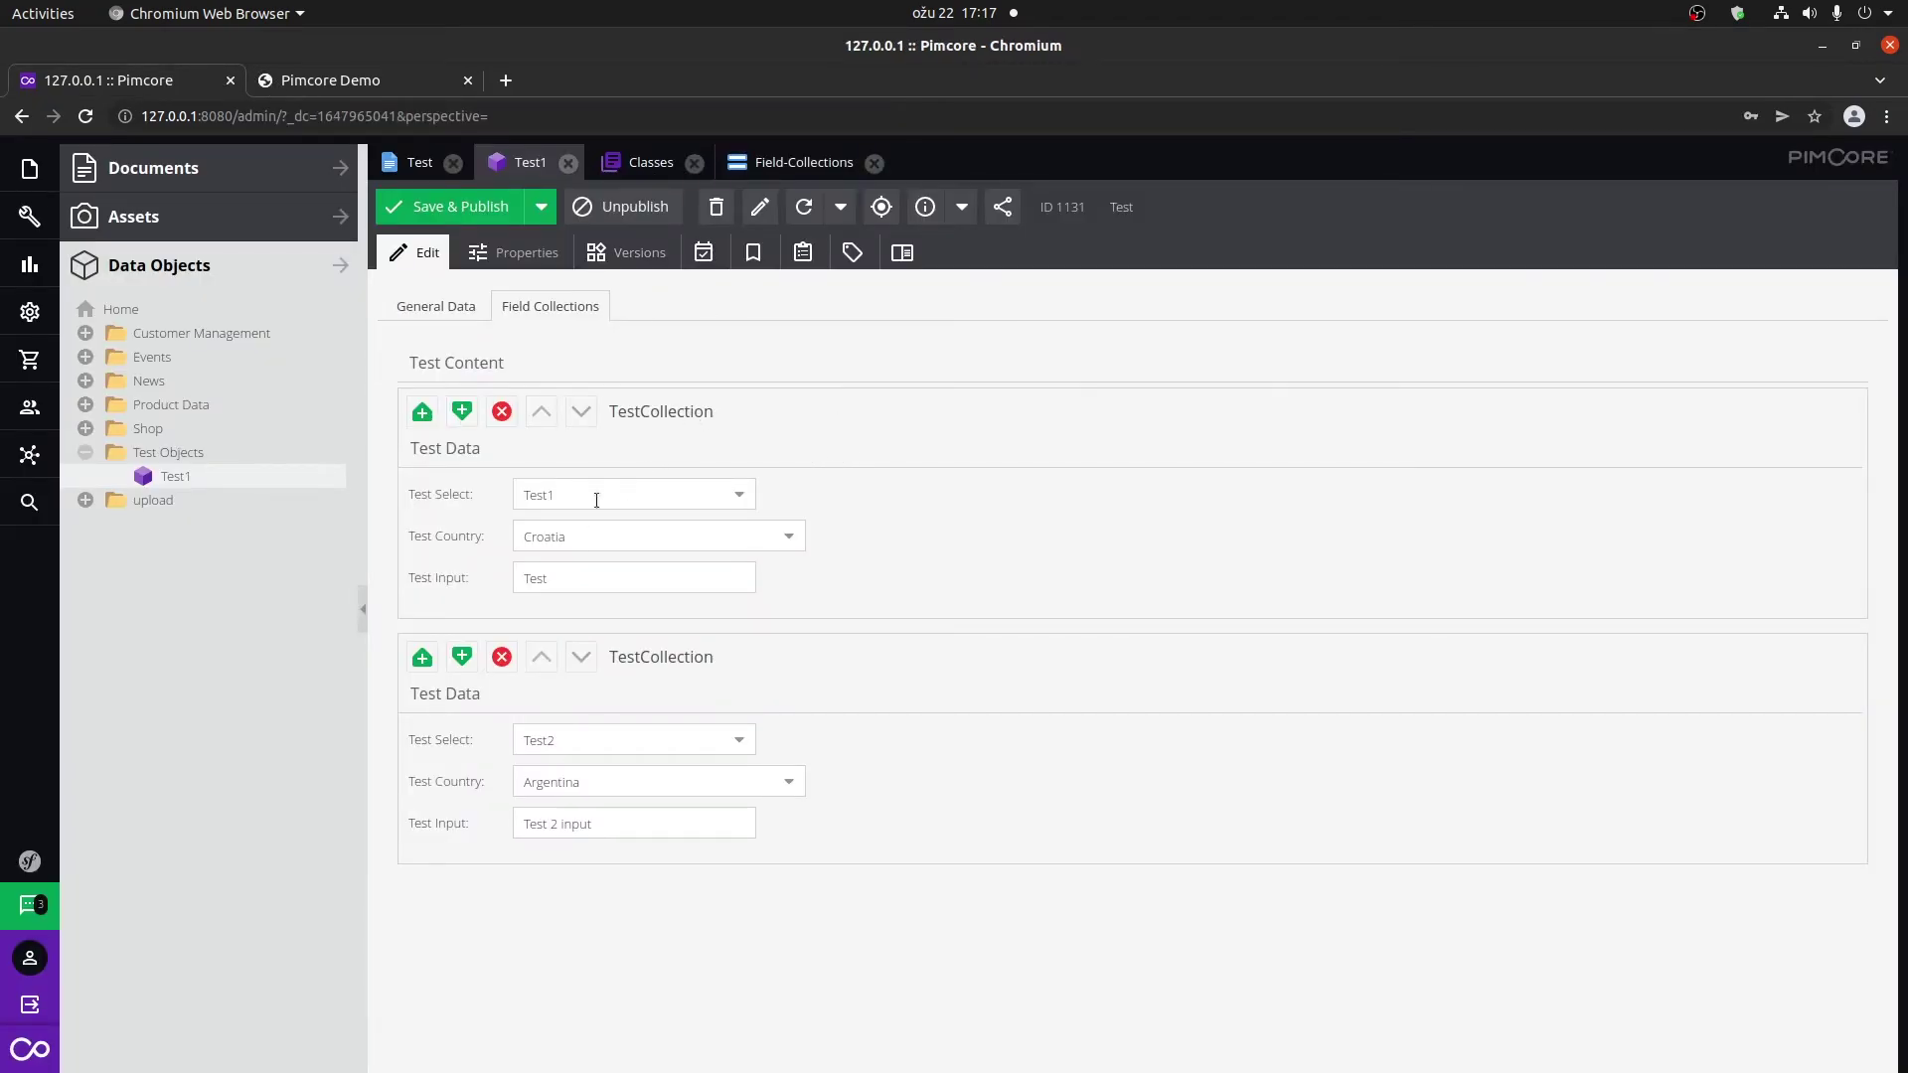
pyautogui.click(403, 79)
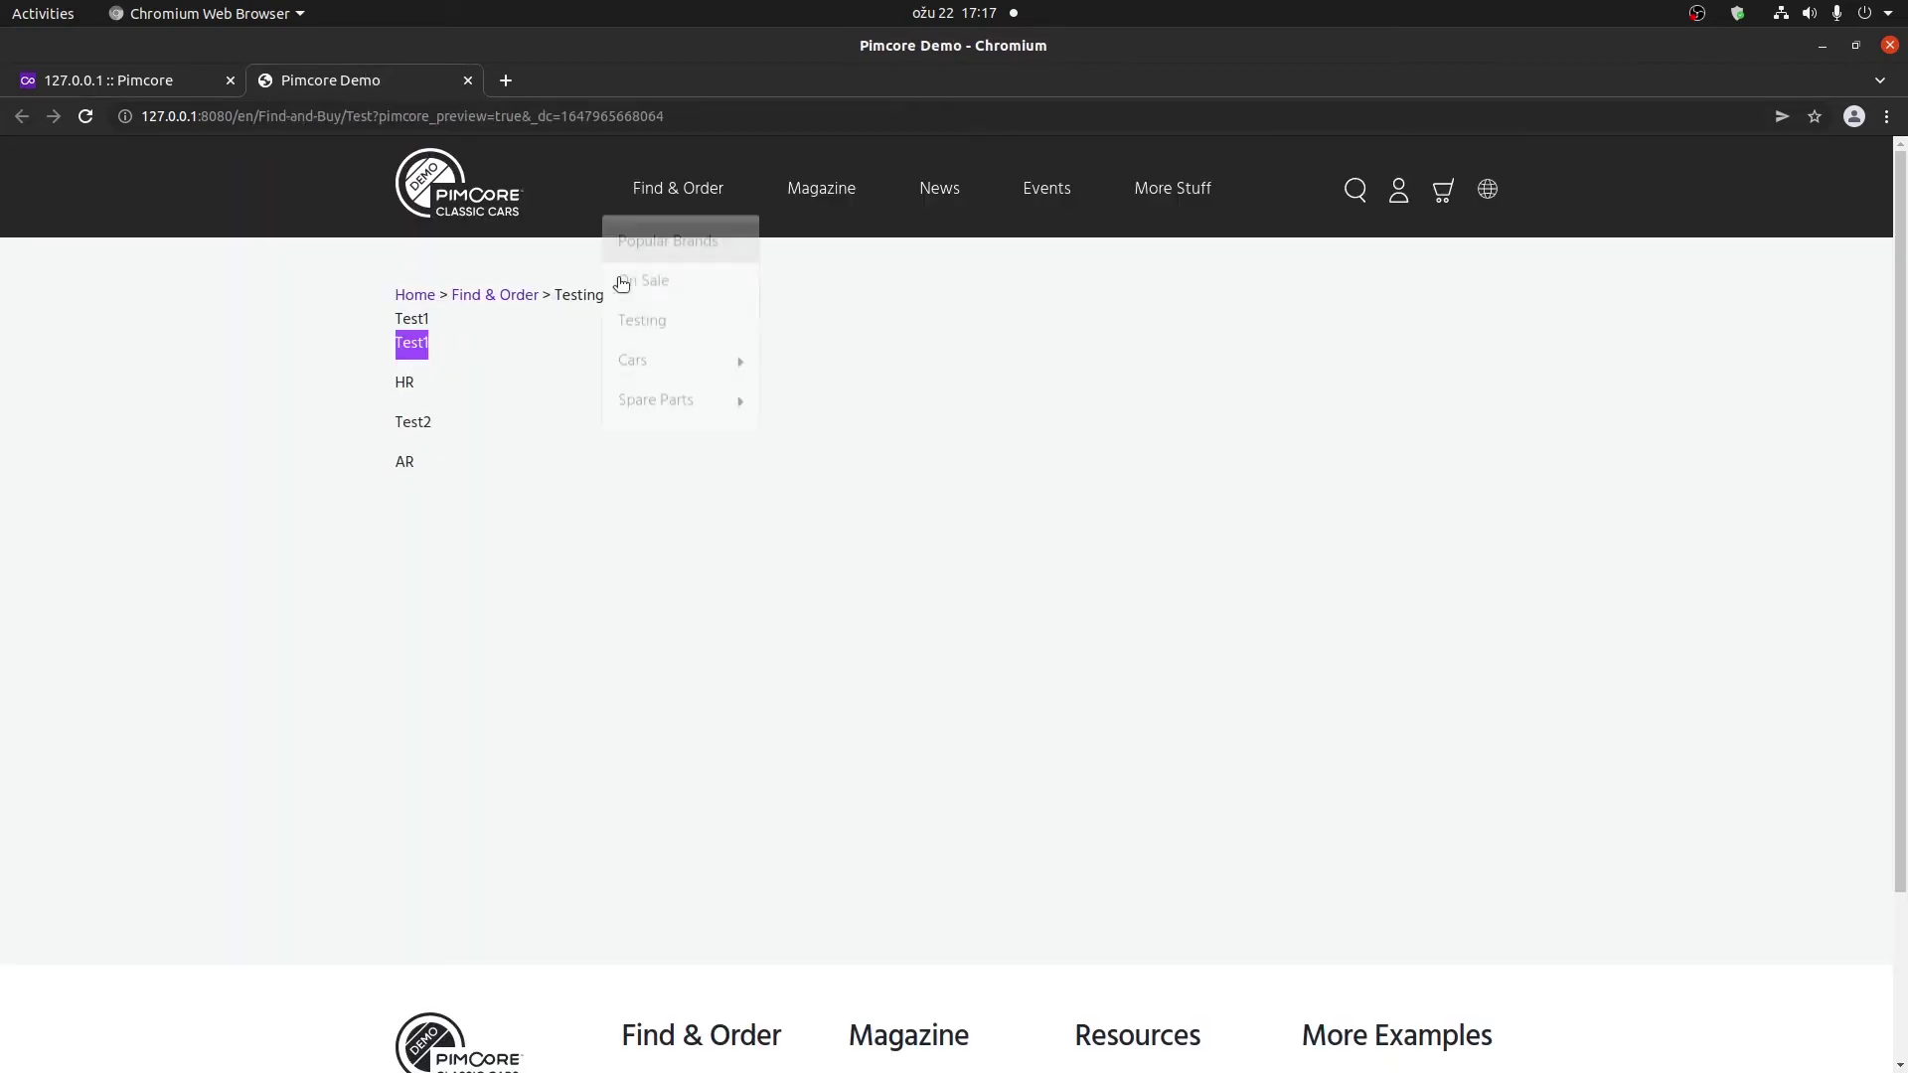
pyautogui.doubleClick(404, 378)
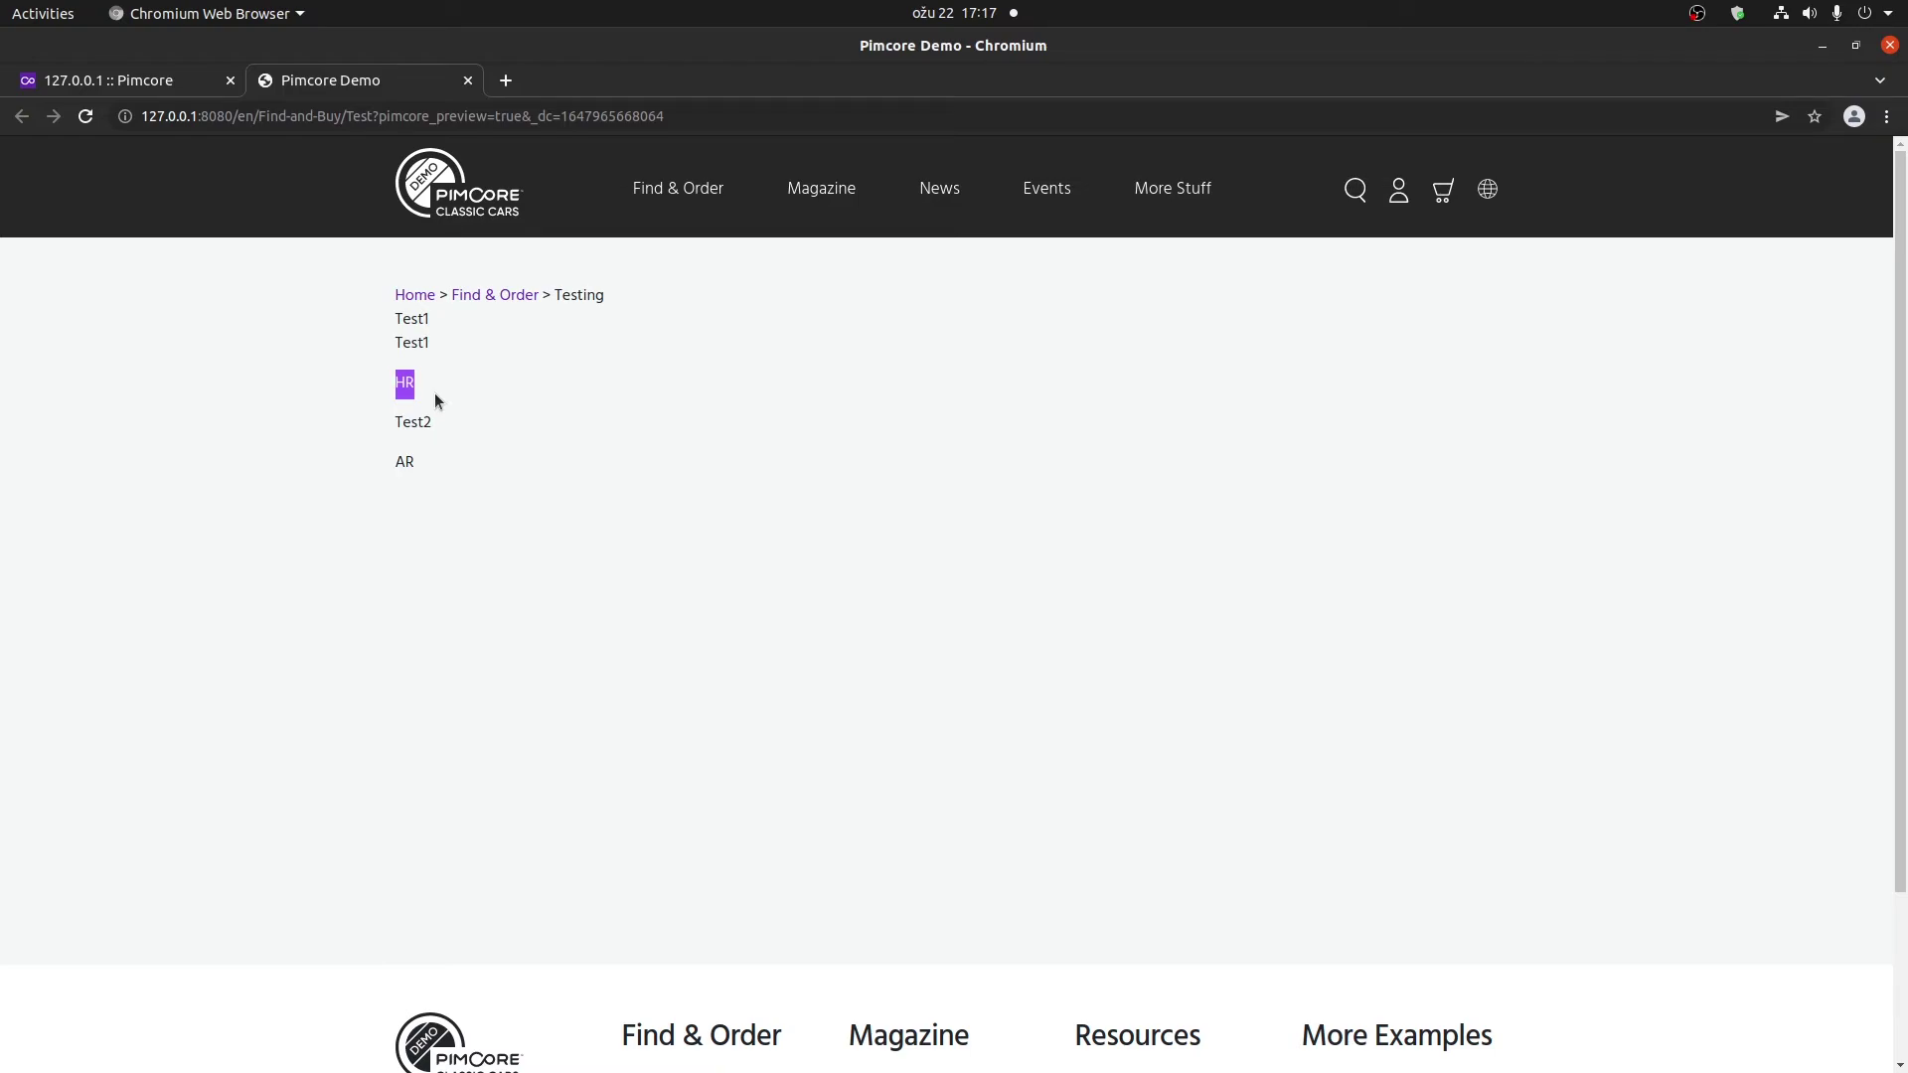
pyautogui.doubleClick(413, 422)
pyautogui.click(178, 79)
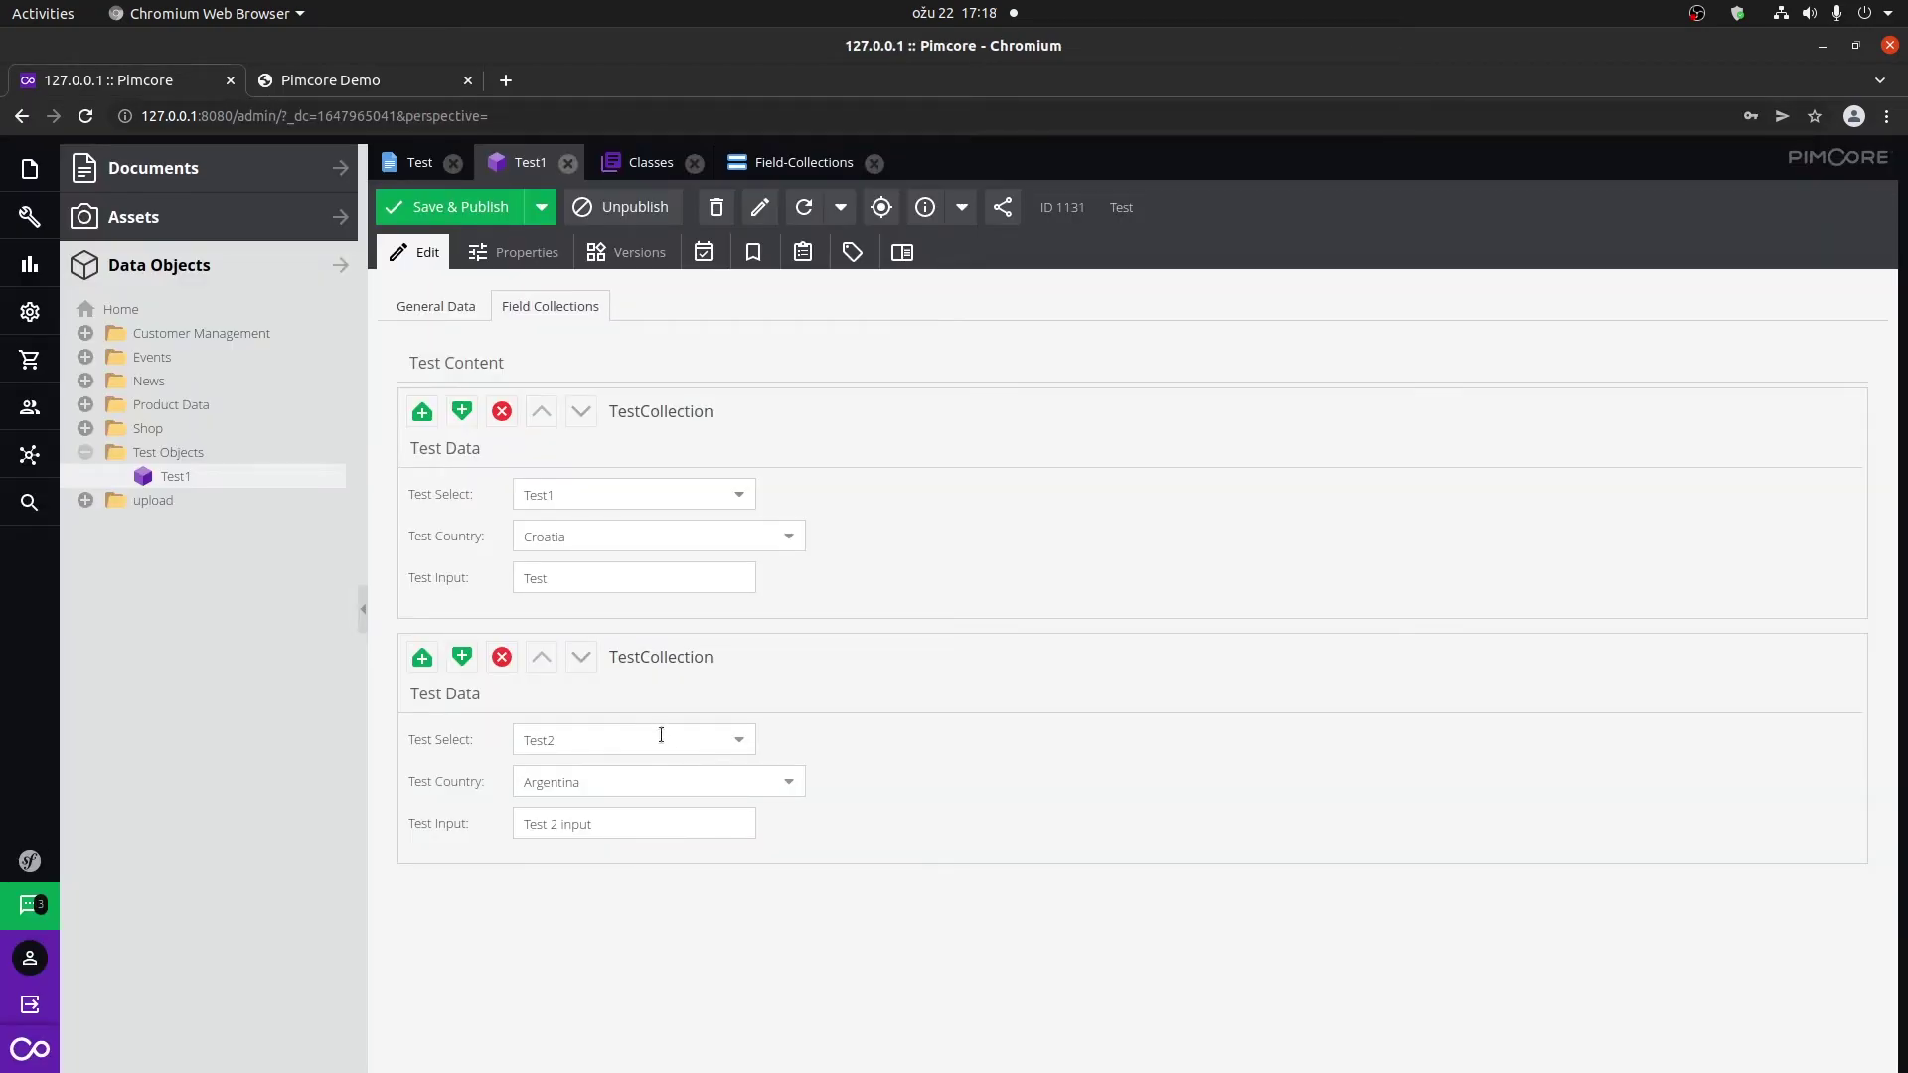
# Check the second TestCollection entry's country output on the Test document's preview page.
pyautogui.click(350, 80)
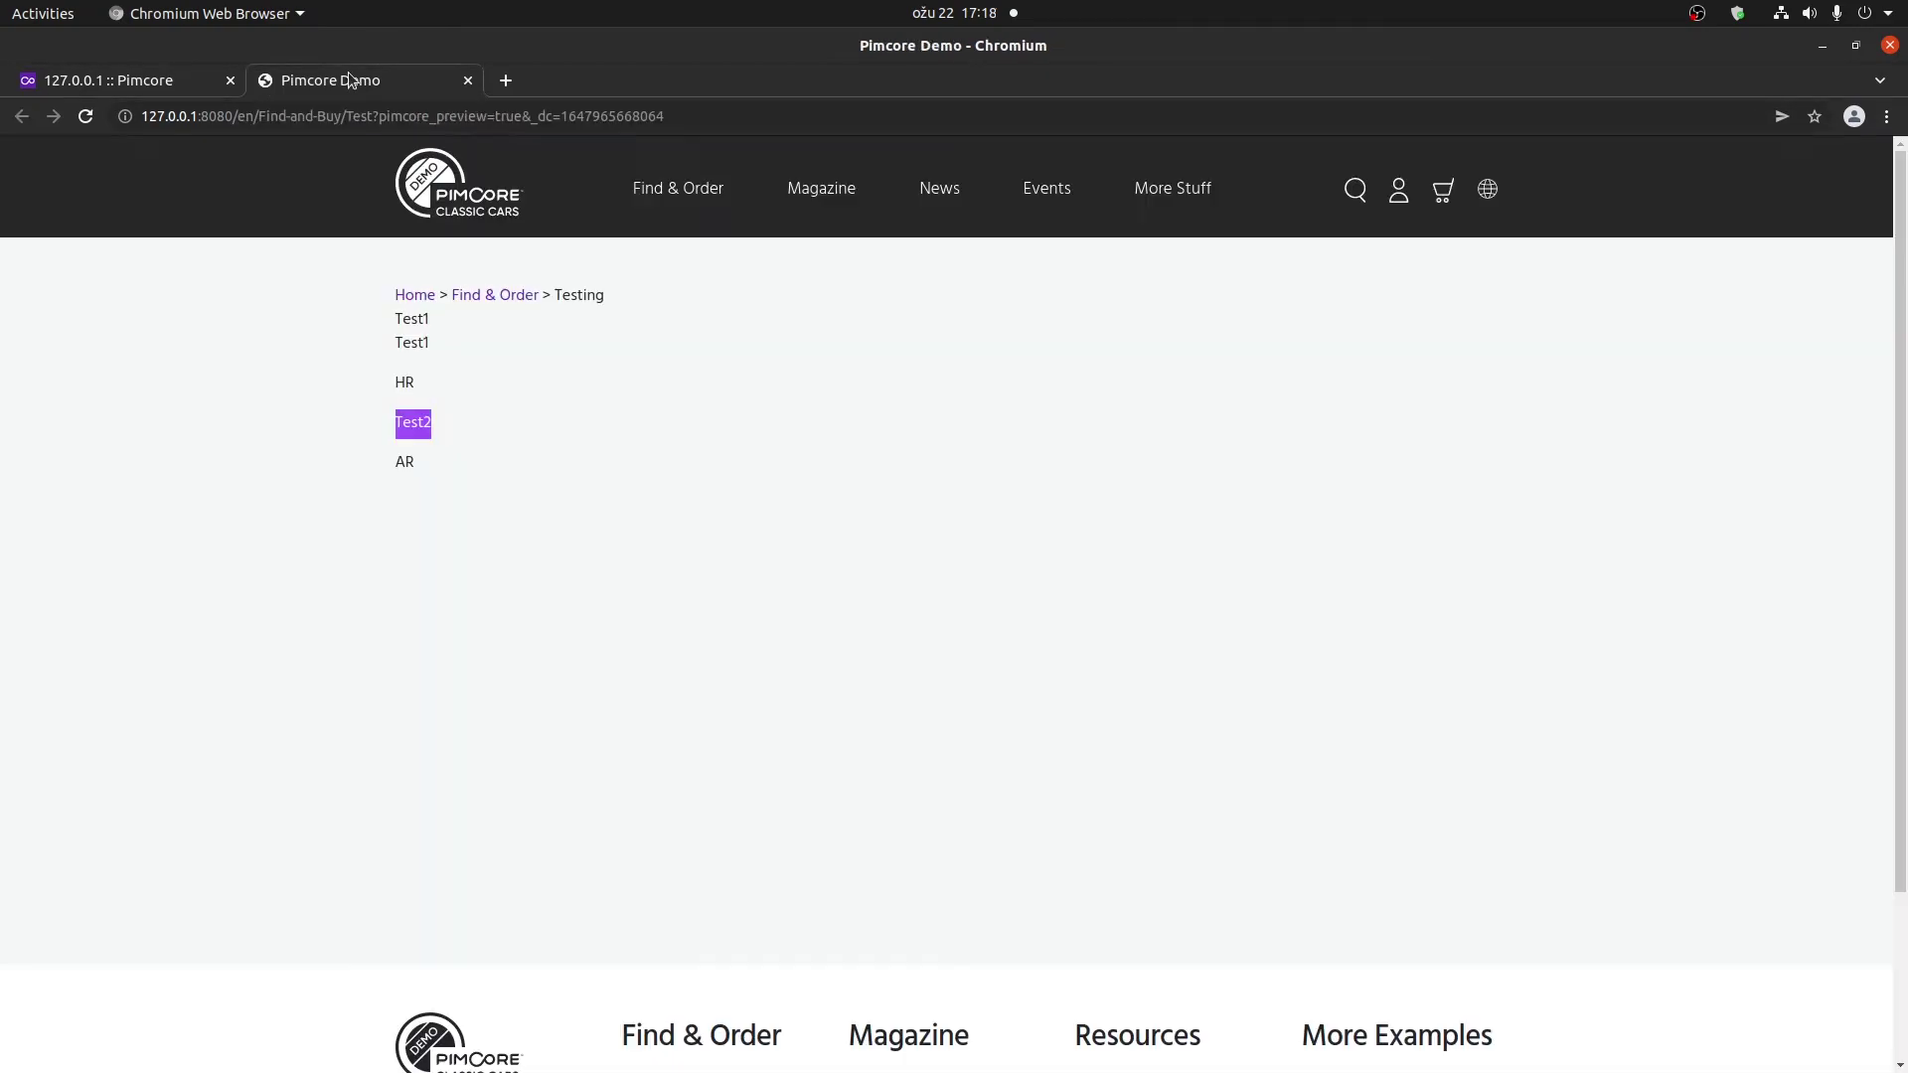
pyautogui.doubleClick(418, 461)
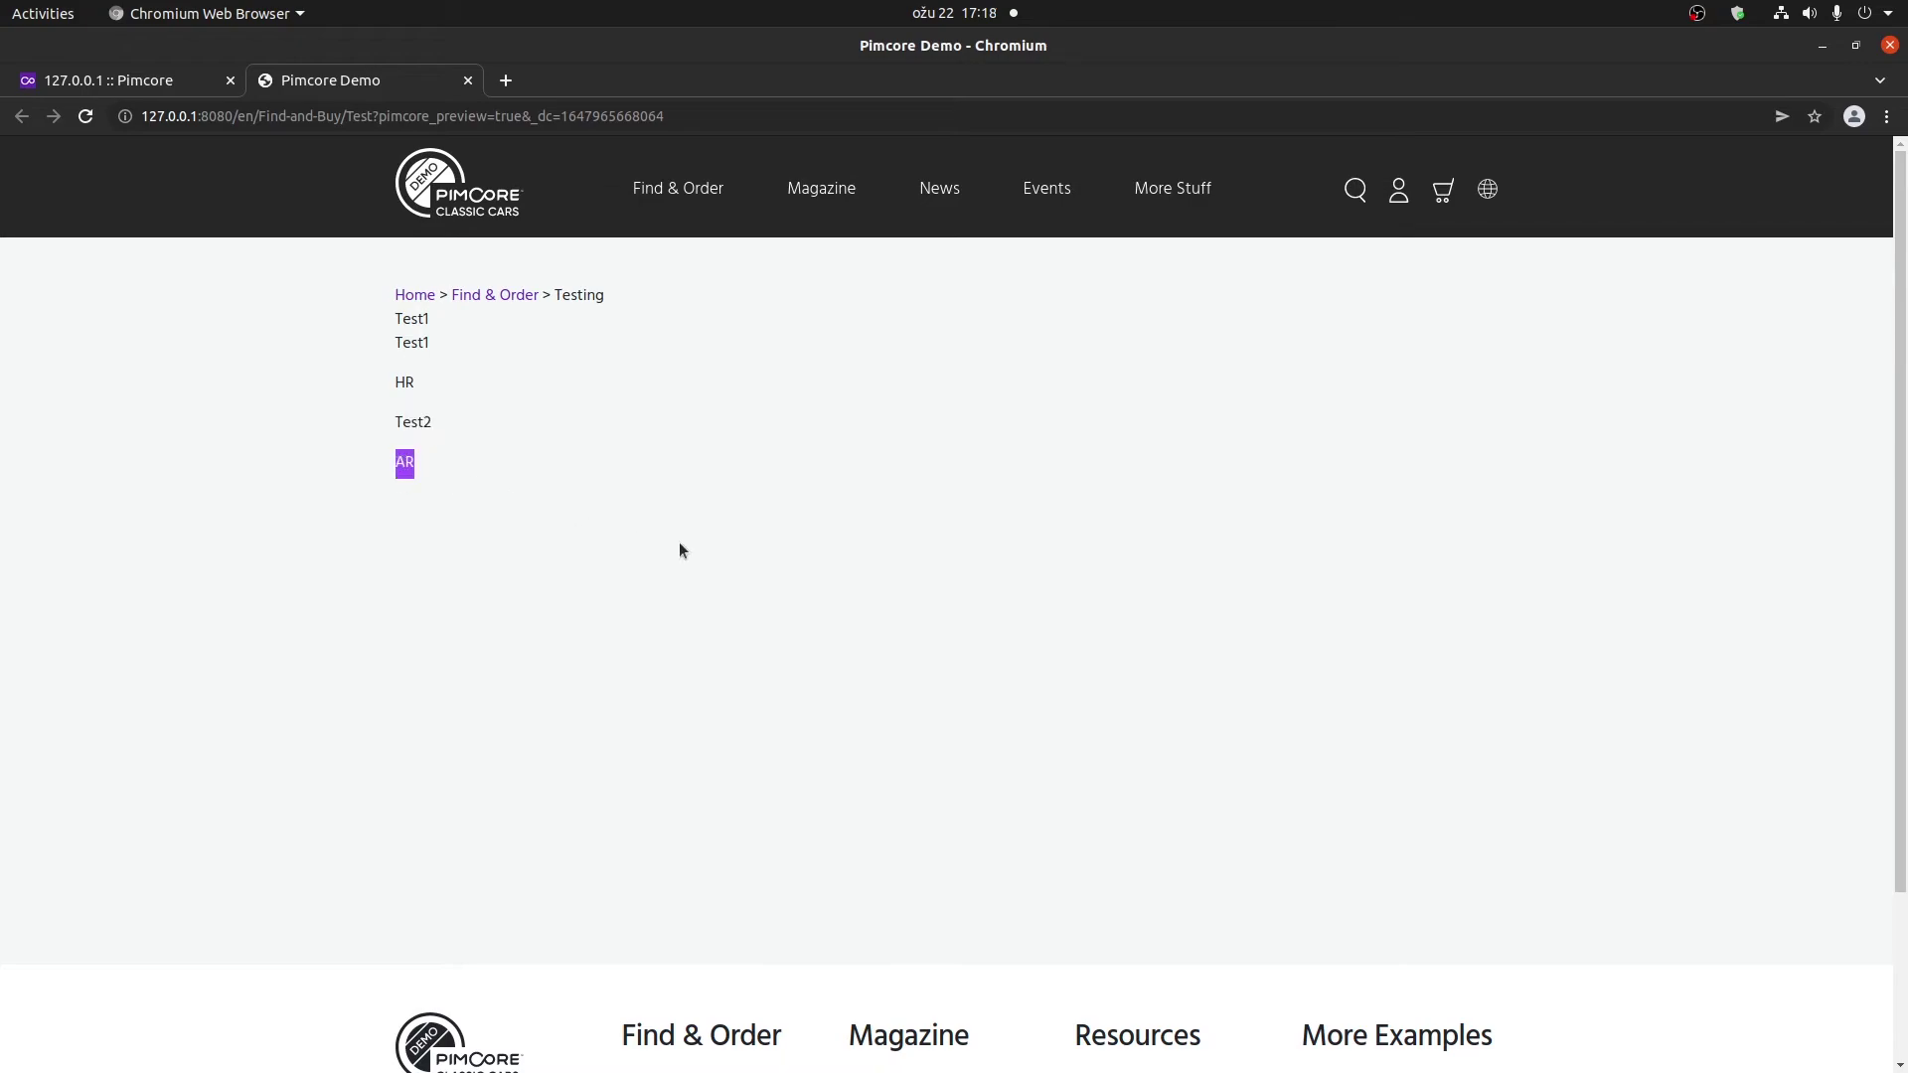
pyautogui.click(731, 565)
pyautogui.hotkey('alt', 'Tab')
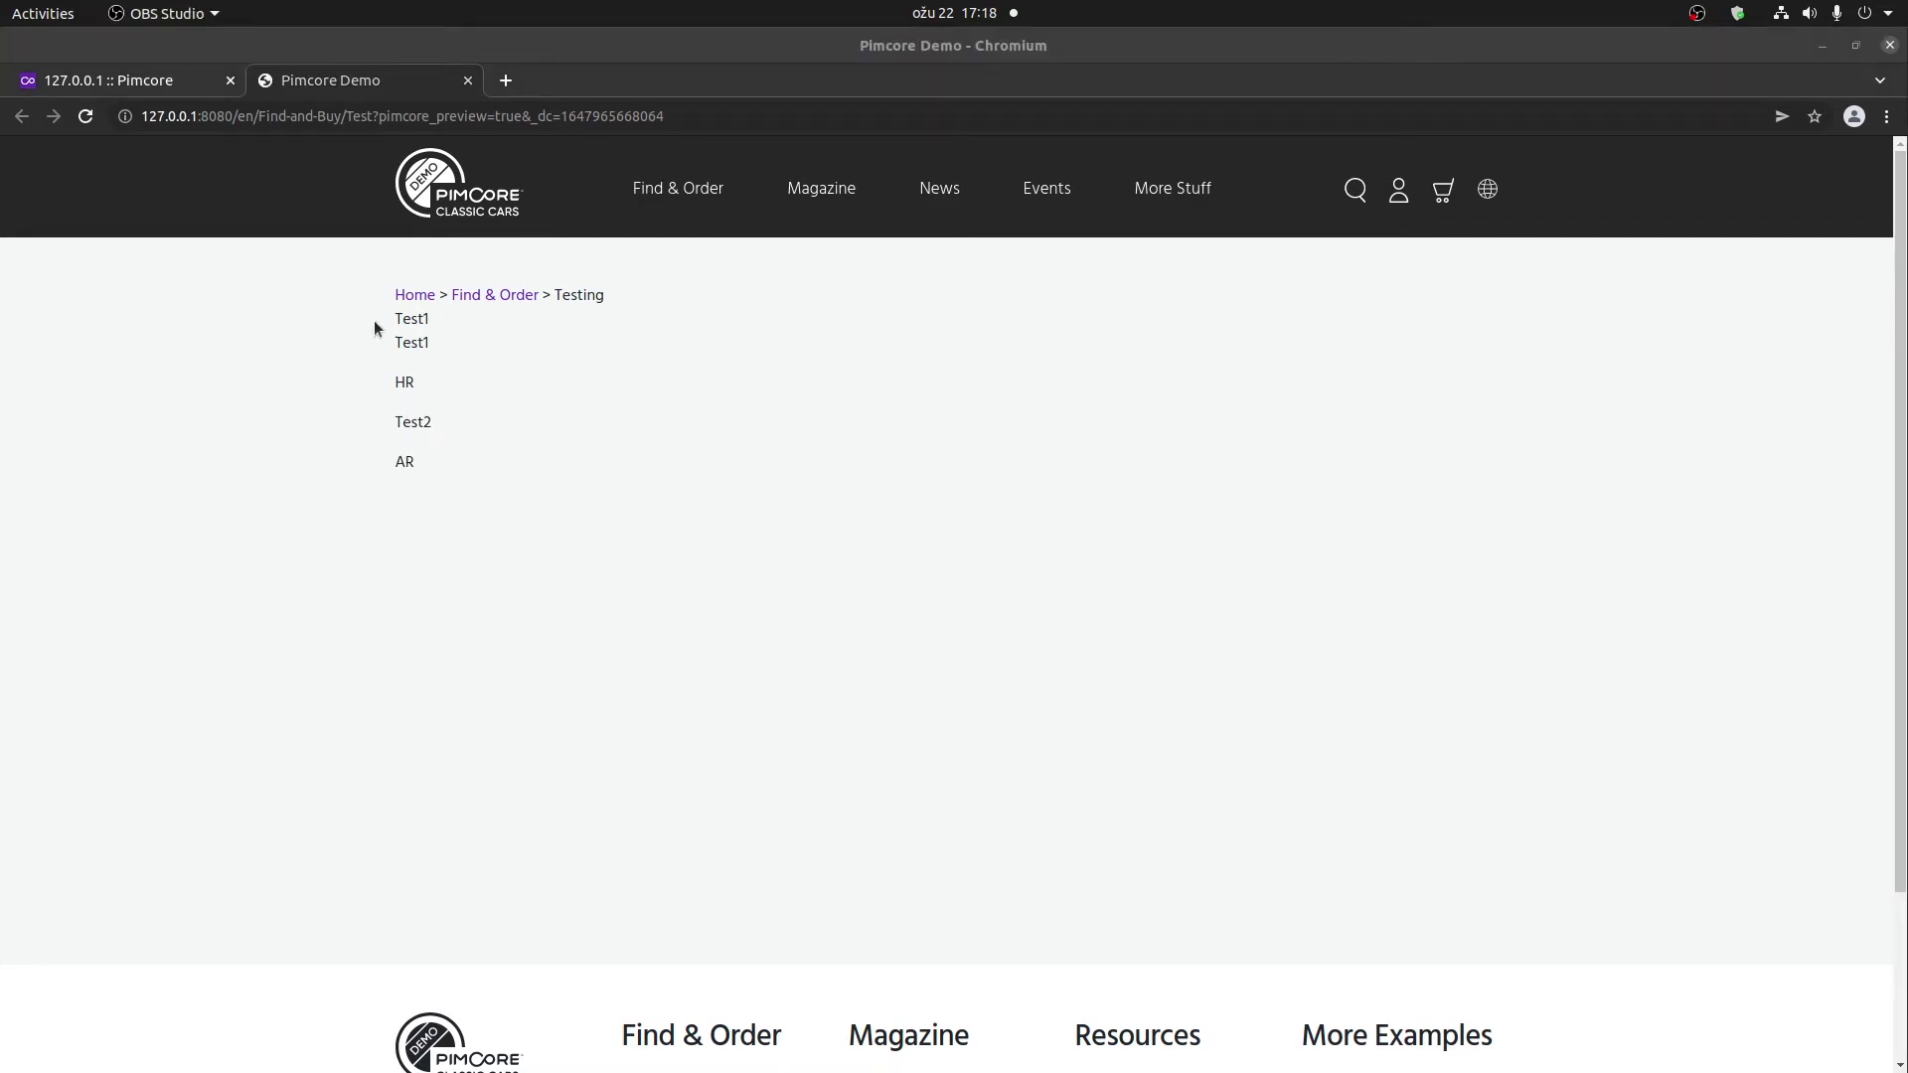
# In the Pimcore admin, copy the Test1 object and paste it twice into the Test Objects folder.
pyautogui.click(146, 86)
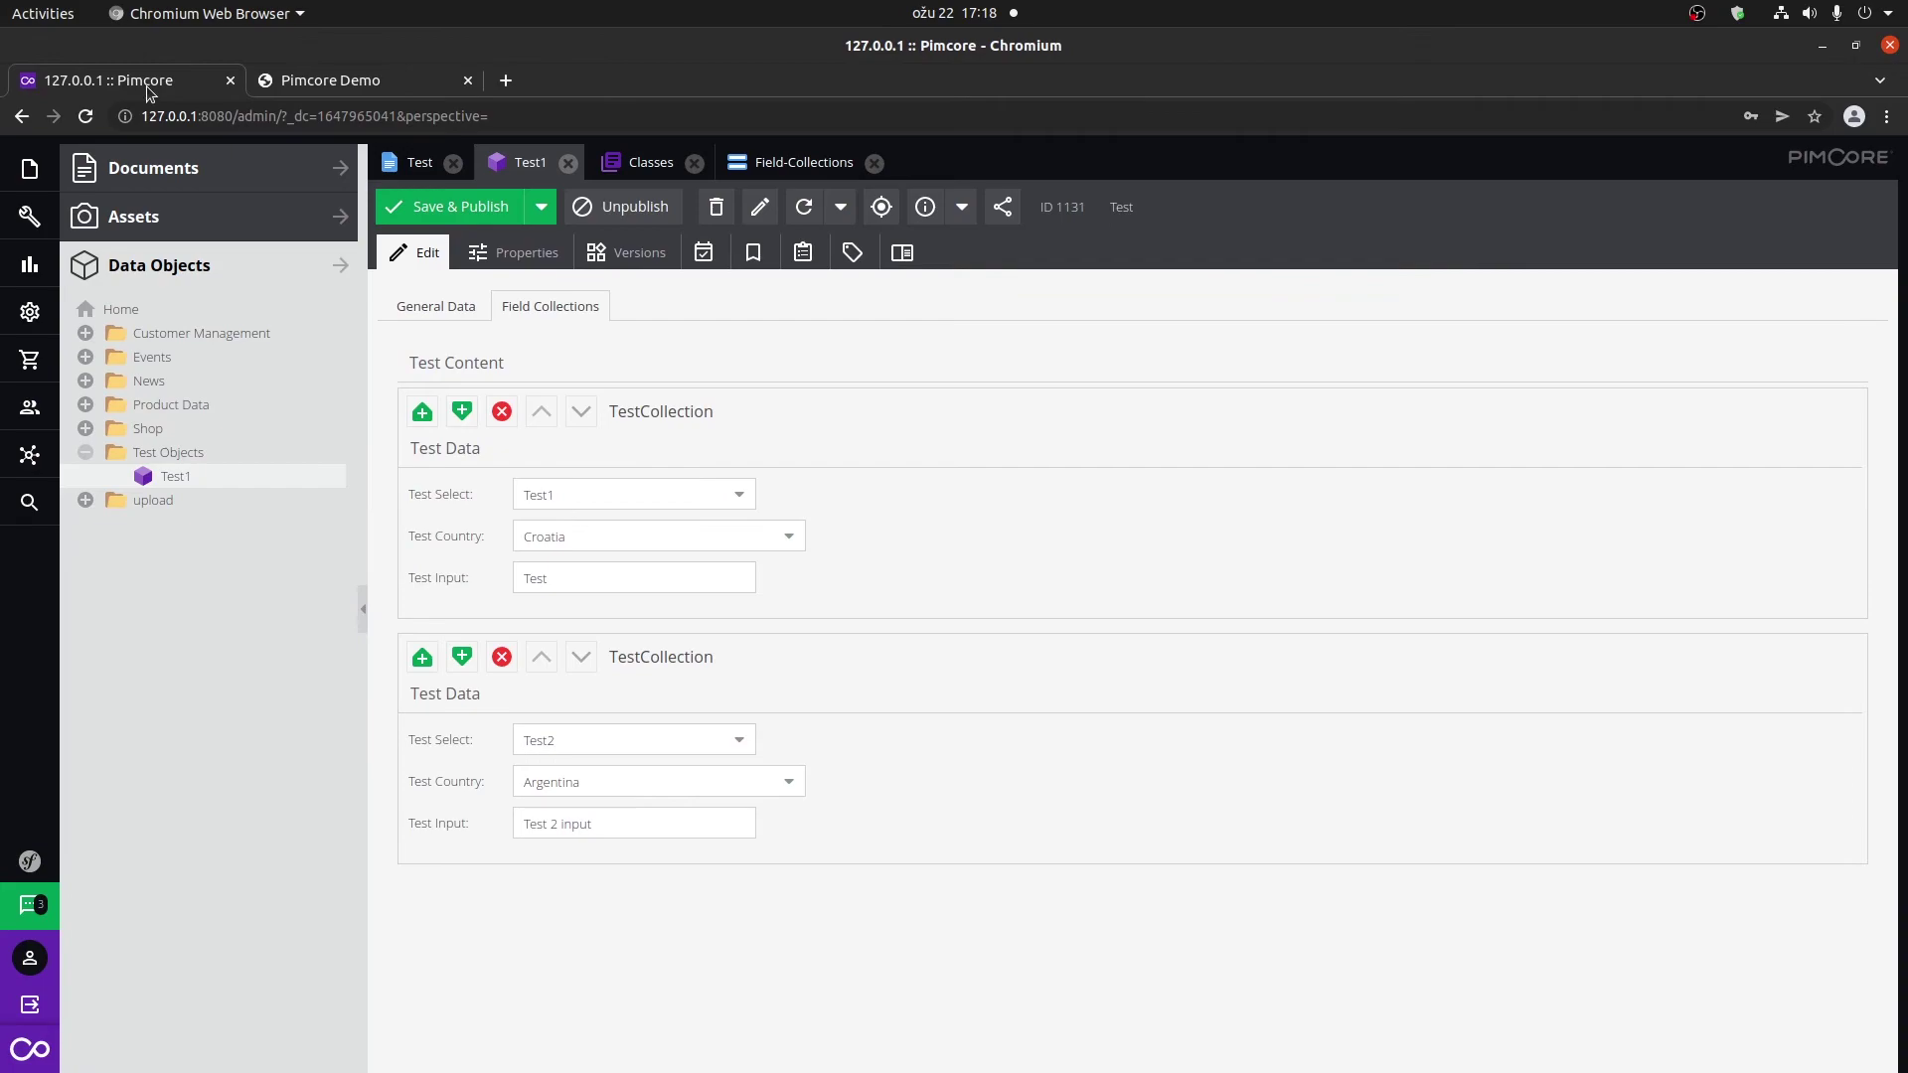
pyautogui.rightClick(174, 479)
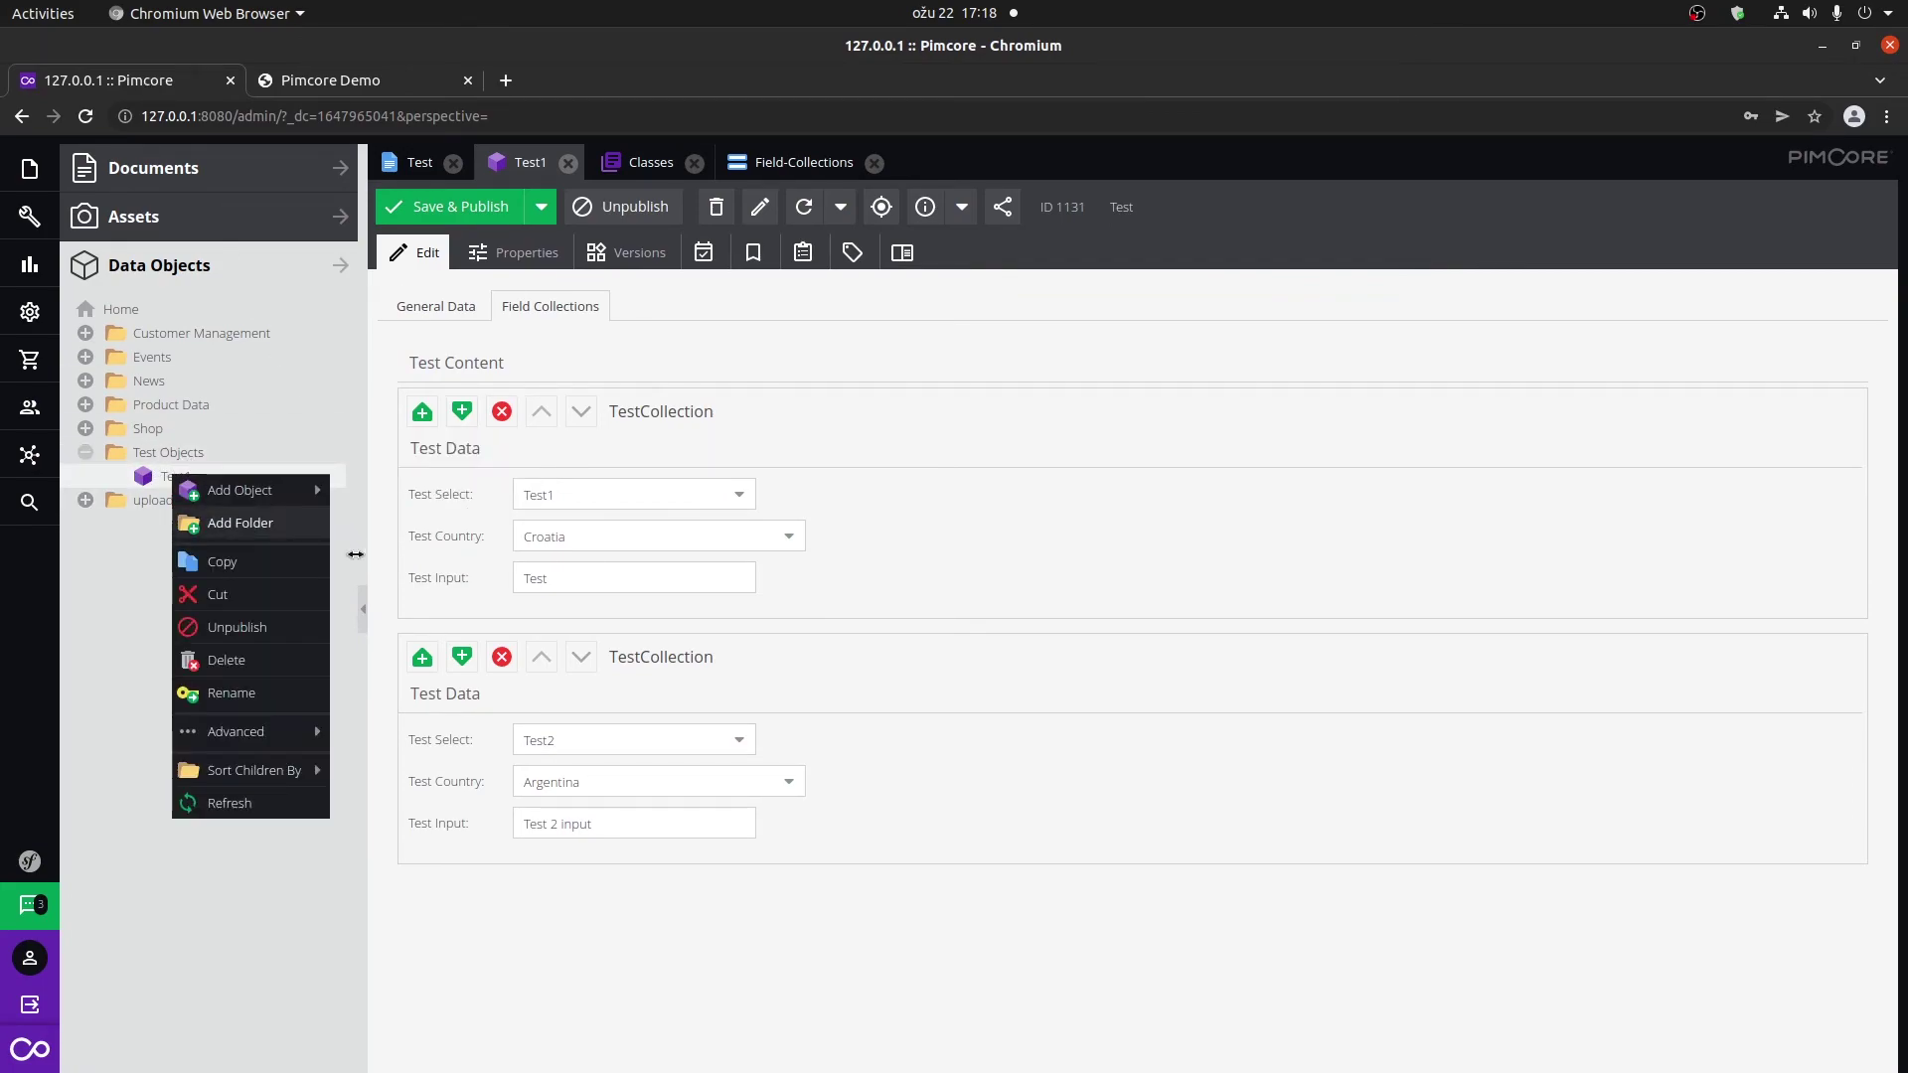
pyautogui.click(174, 477)
pyautogui.rightClick(172, 455)
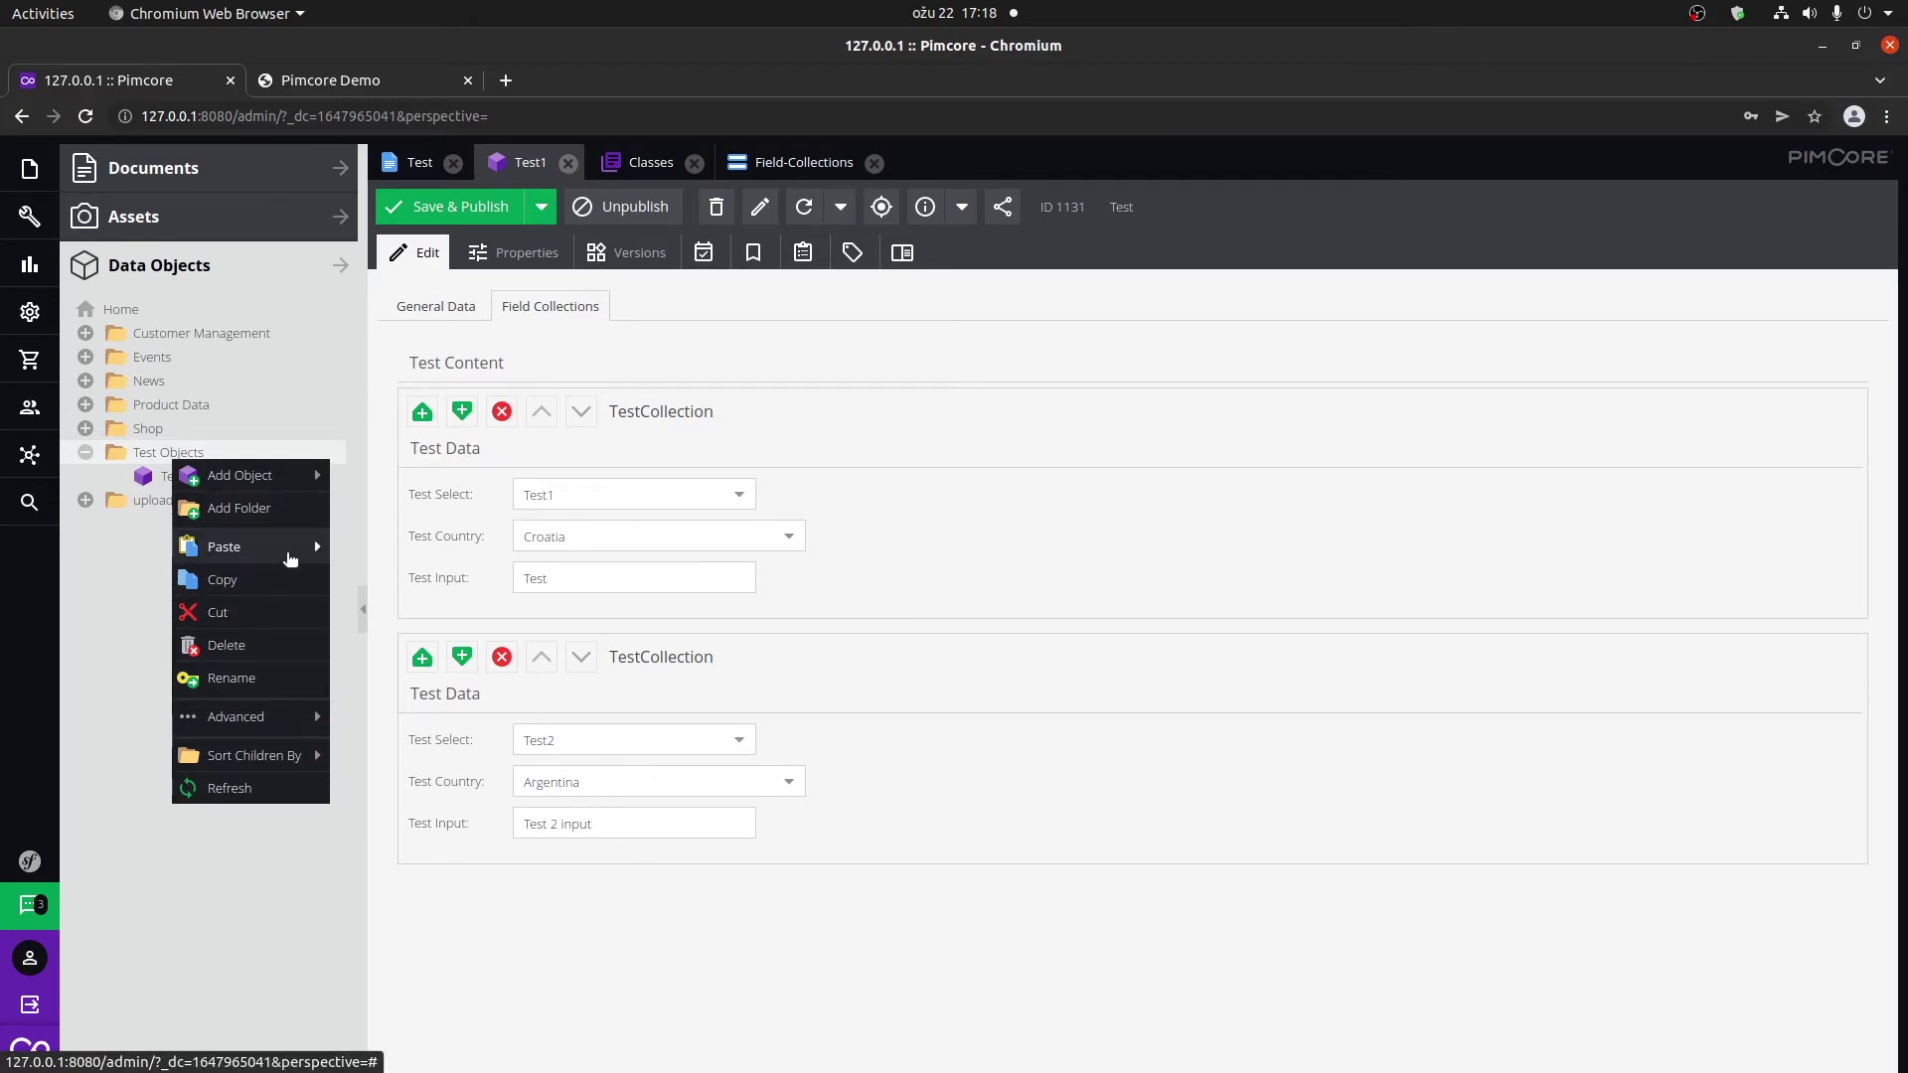
pyautogui.moveTo(298, 548)
pyautogui.click(464, 549)
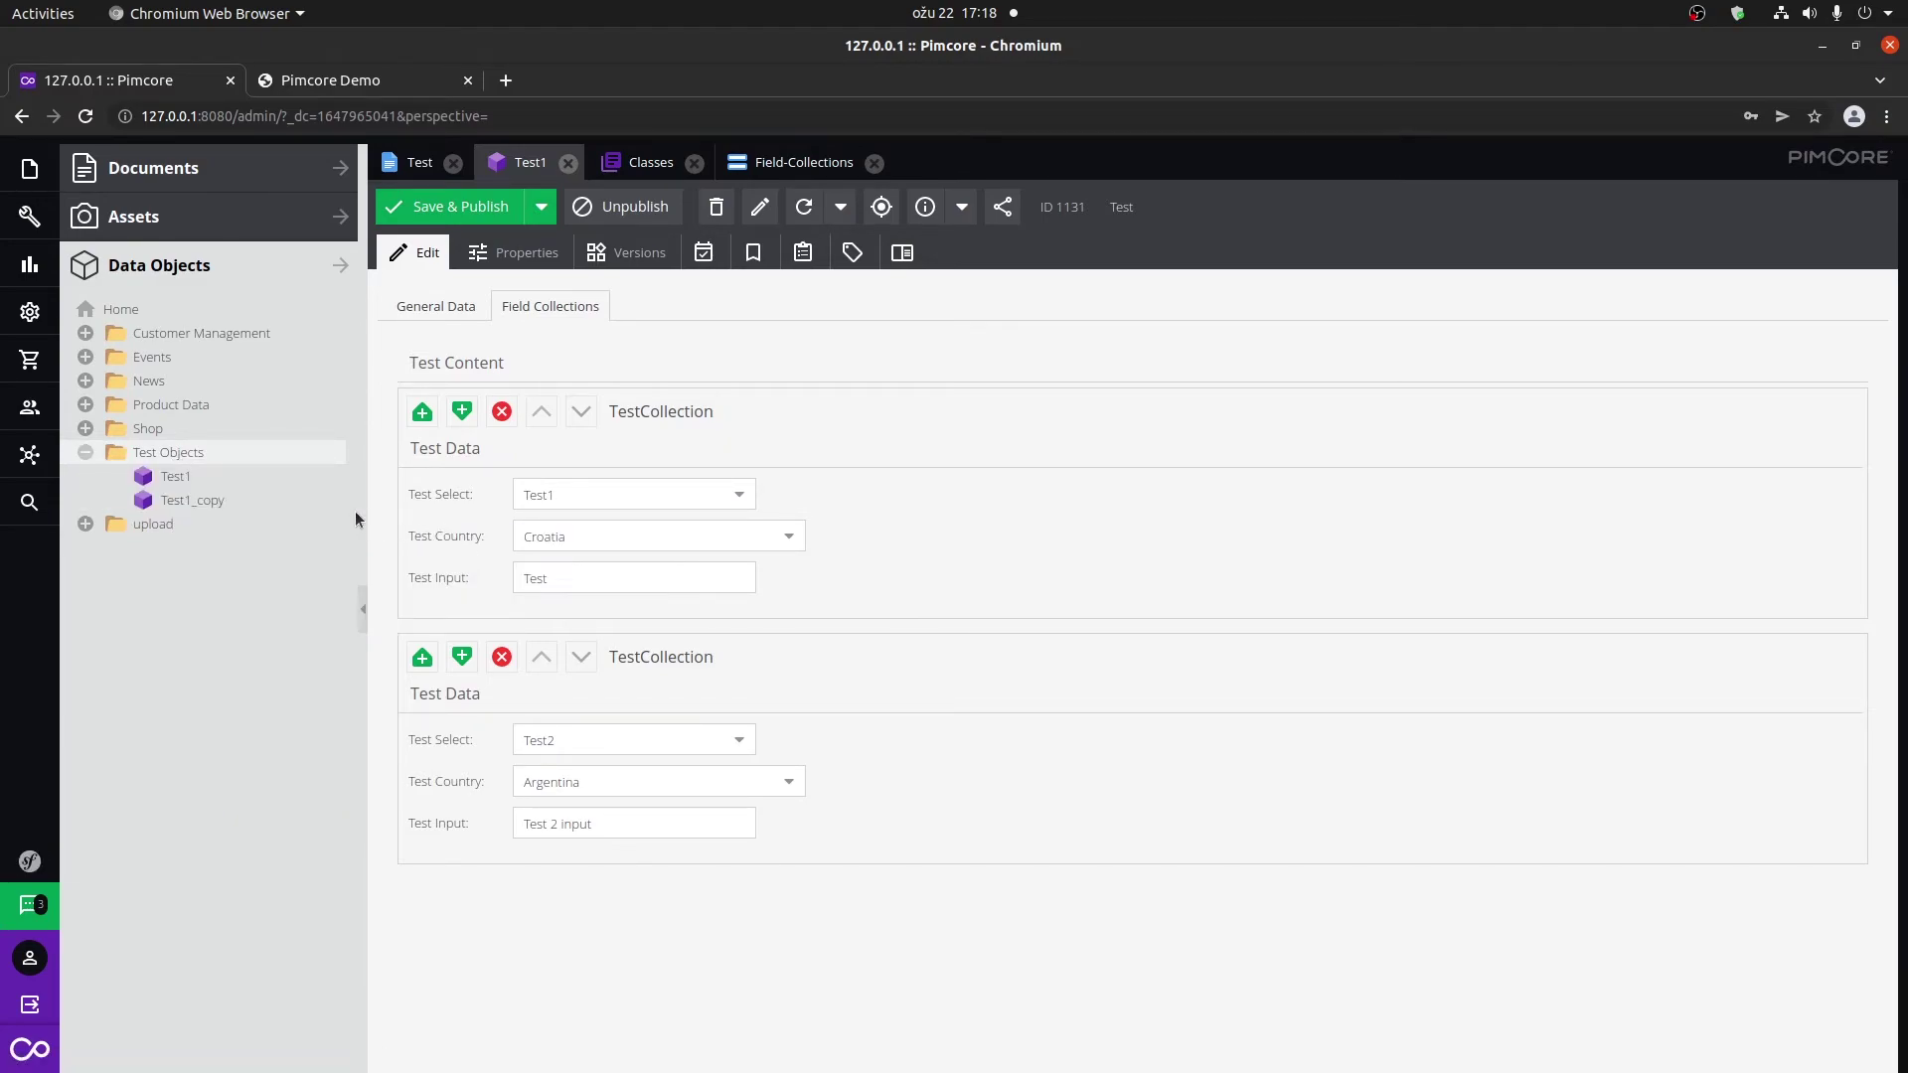
pyautogui.rightClick(177, 454)
pyautogui.moveTo(289, 472)
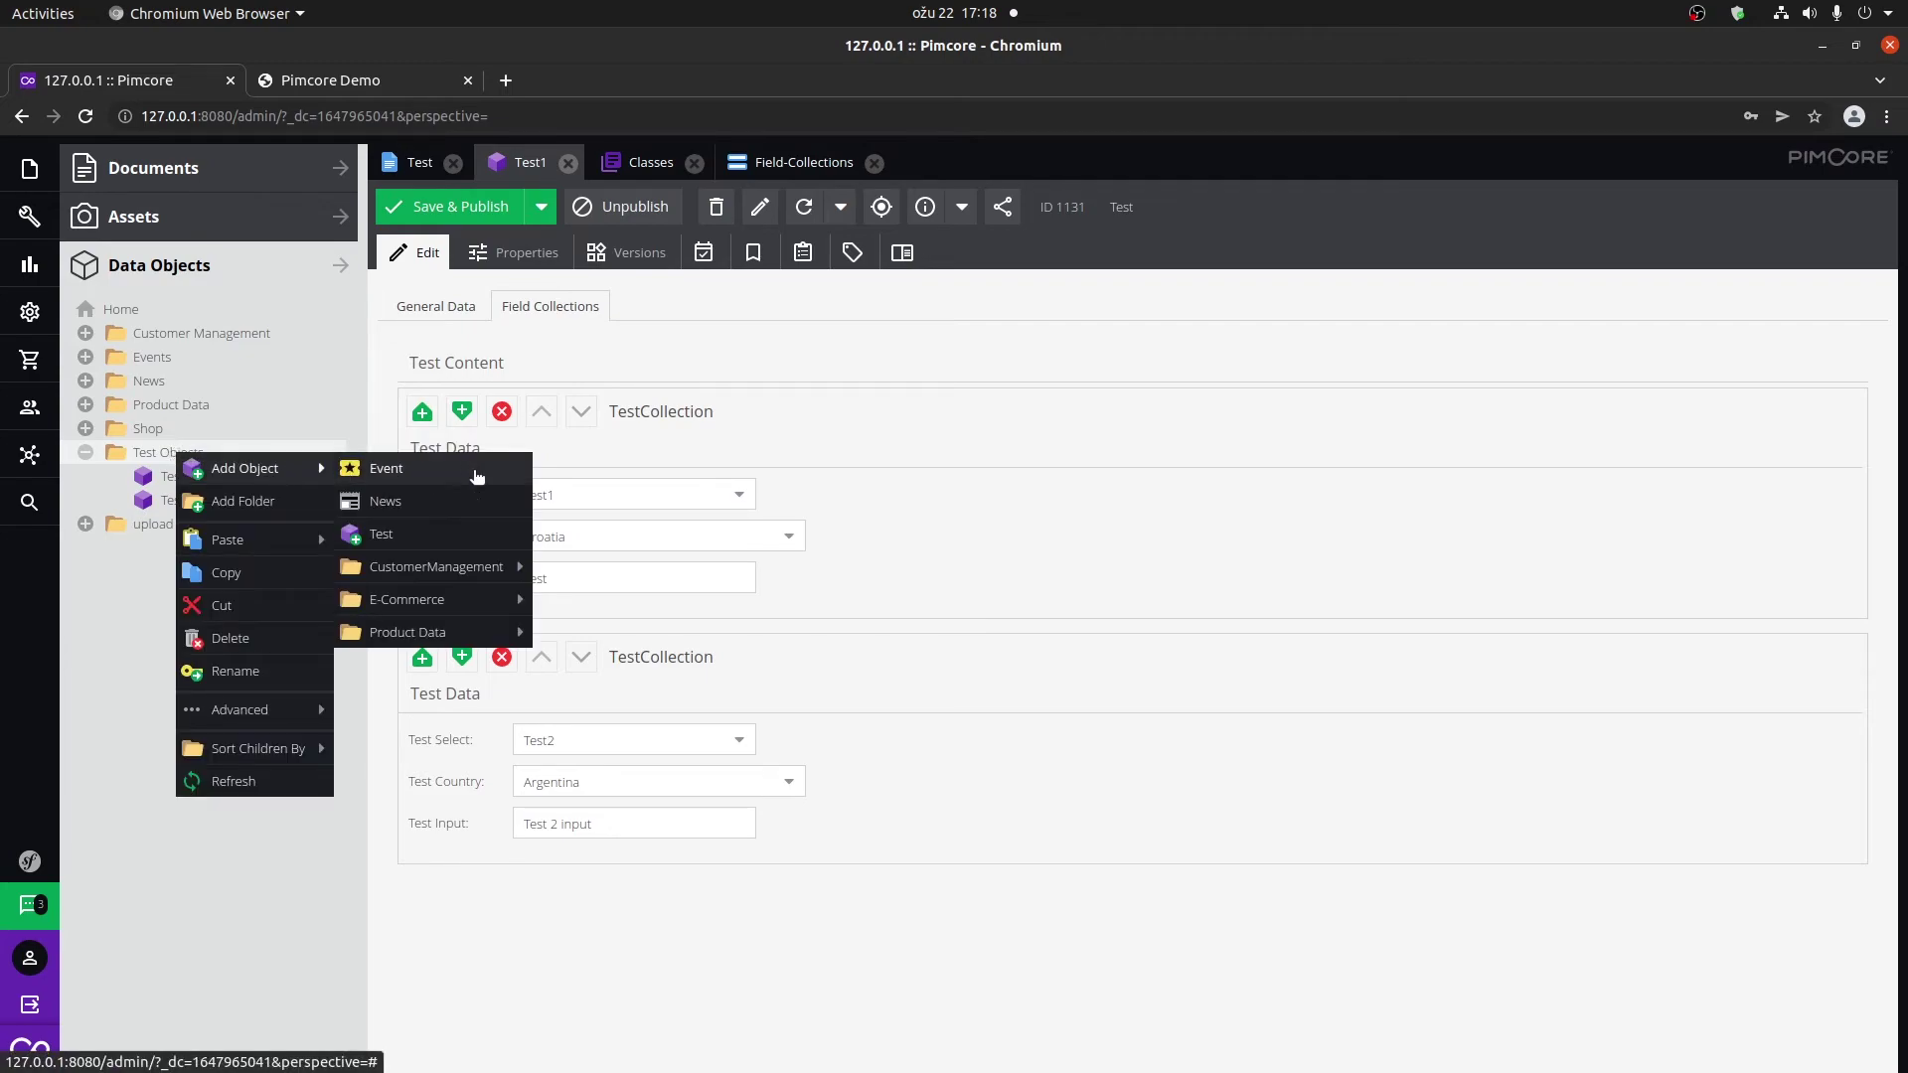
pyautogui.moveTo(288, 542)
pyautogui.click(445, 539)
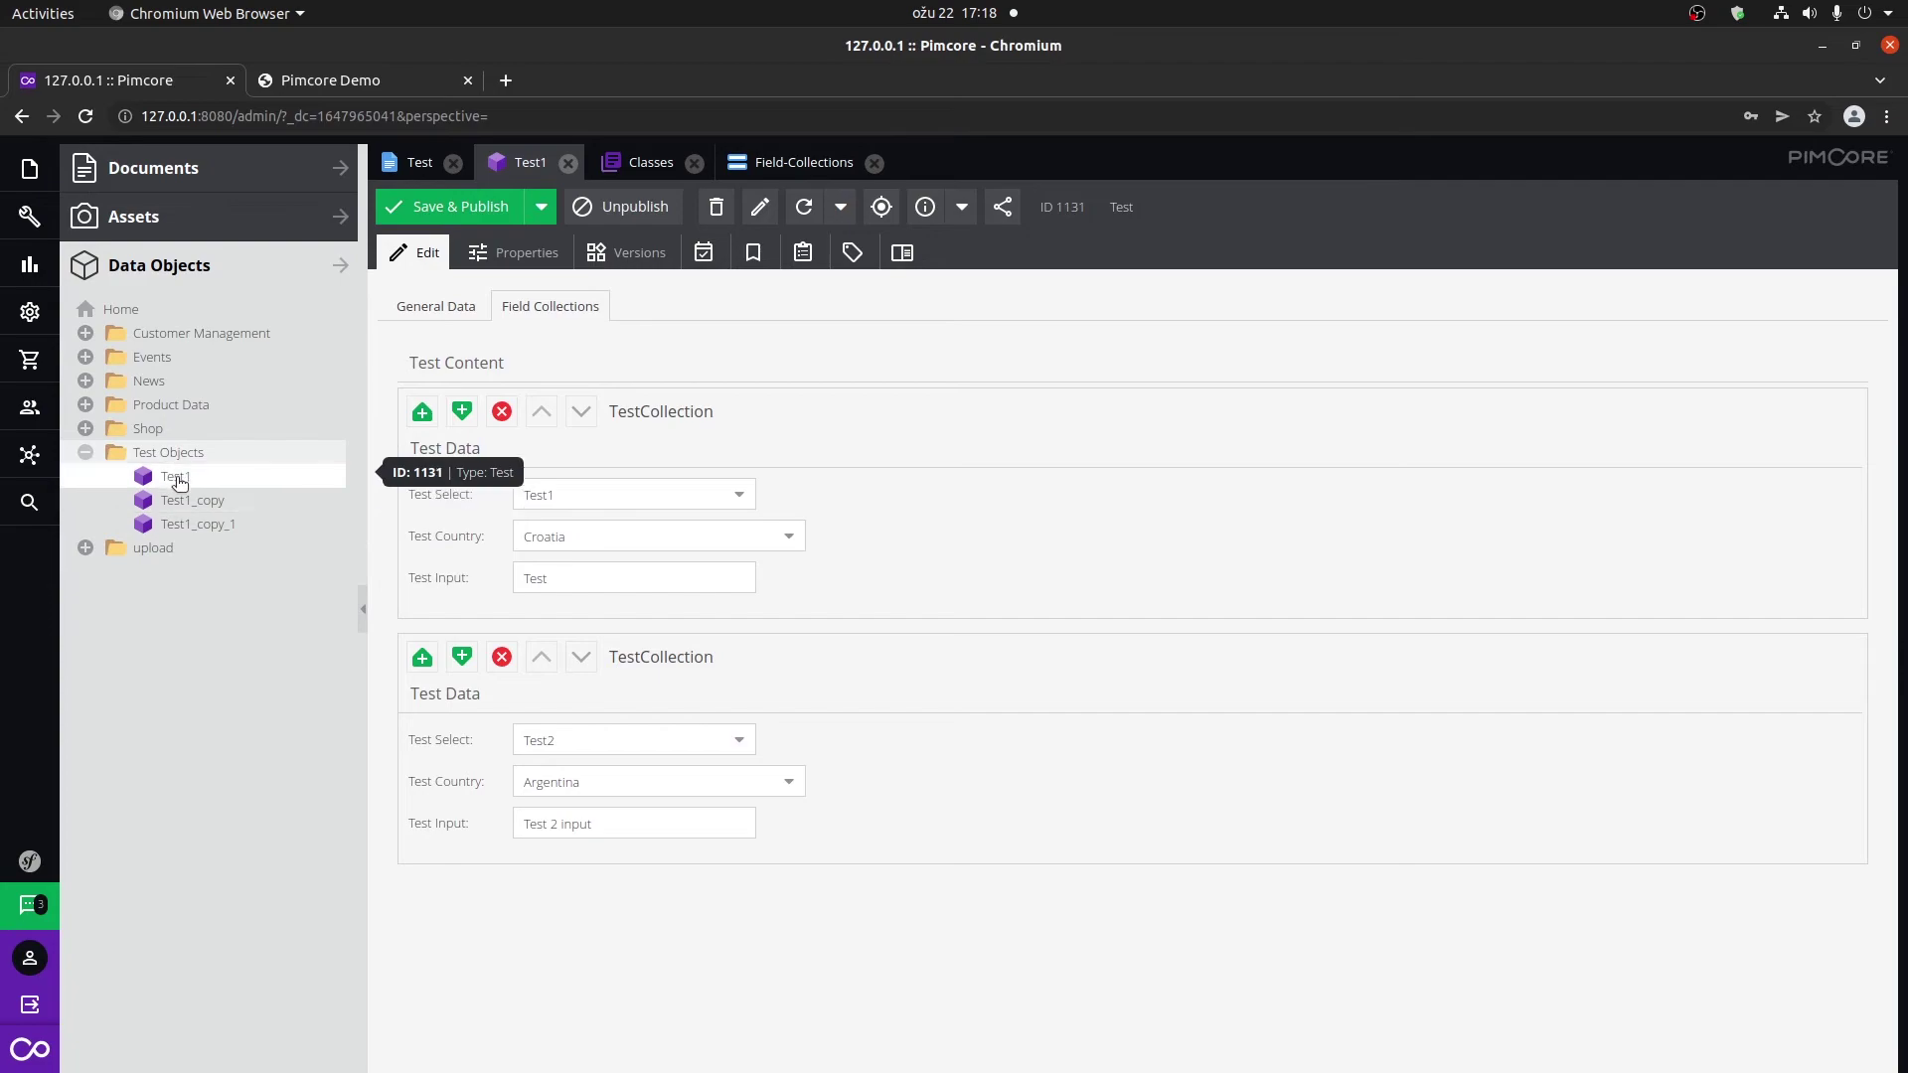
# Open the Test1_copy object, set its Test Input to Test2, and save and publish it.
pyautogui.click(210, 507)
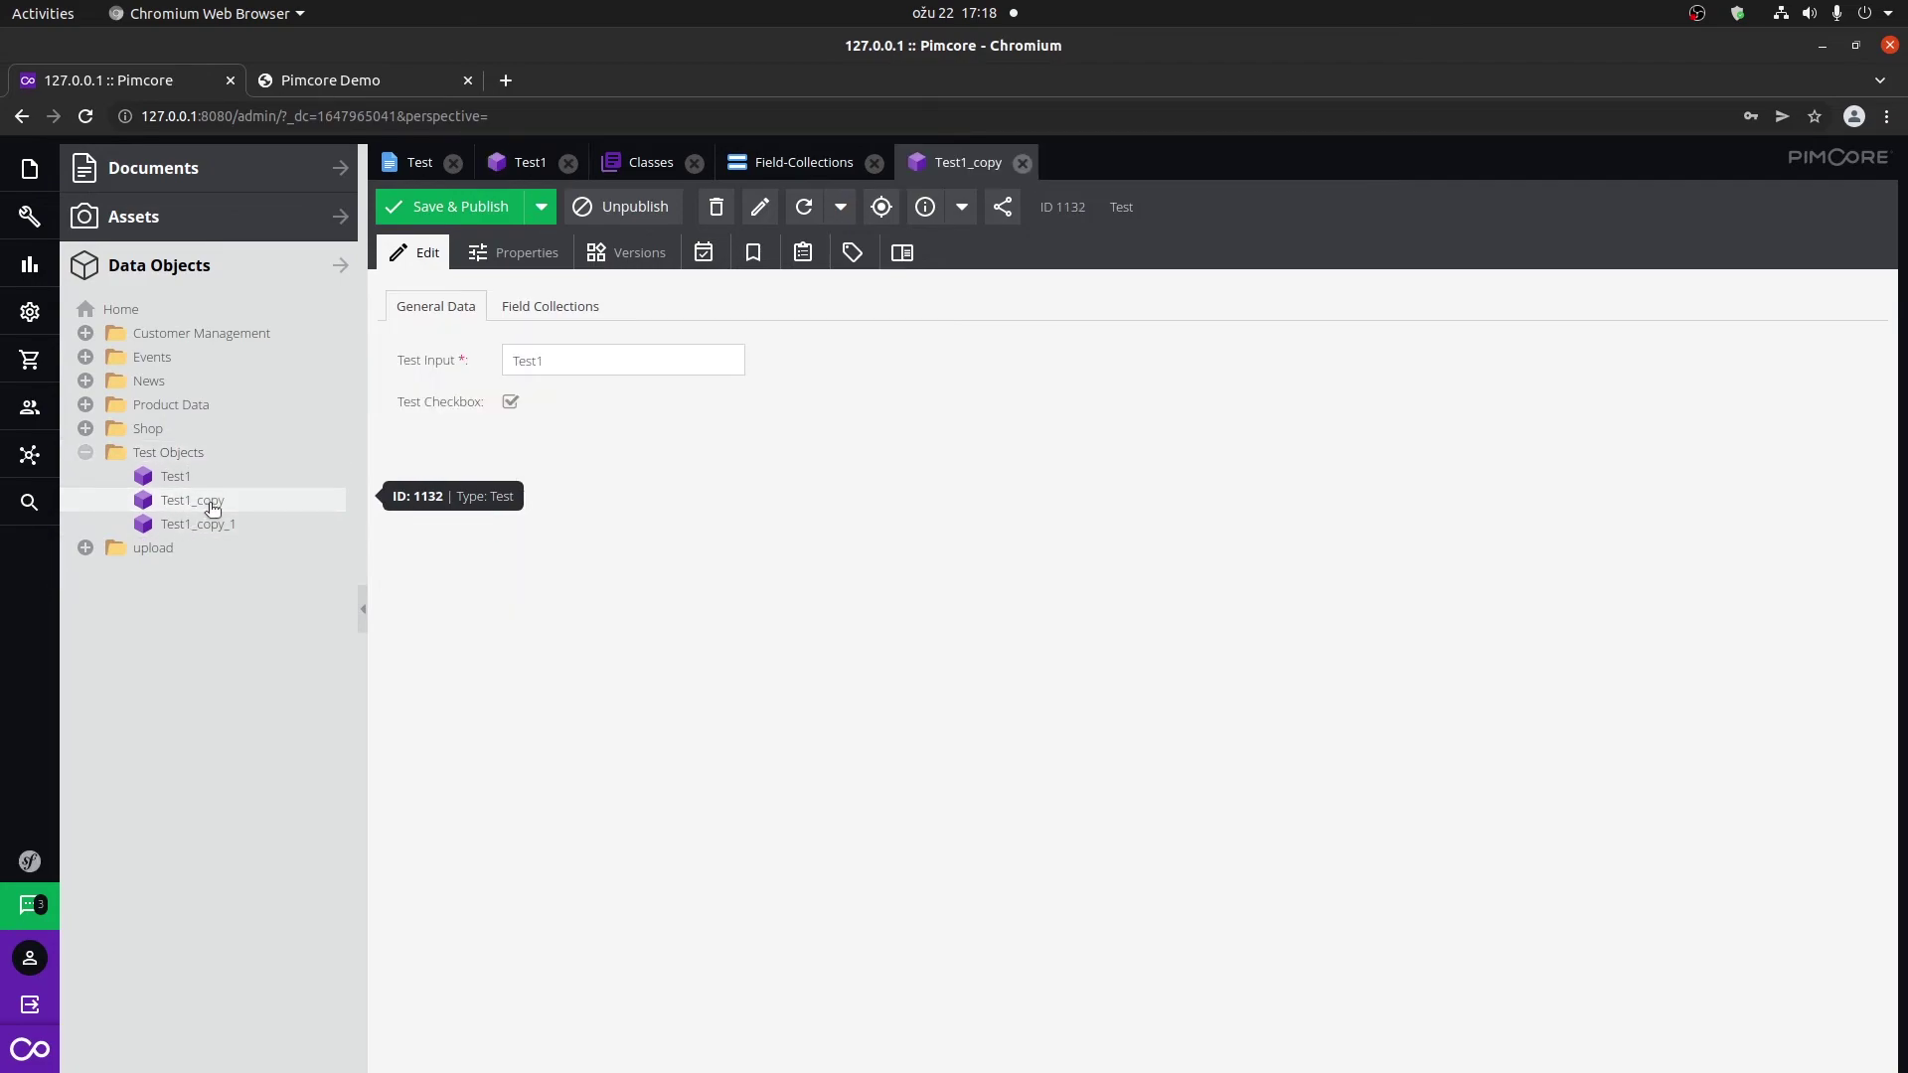
pyautogui.click(630, 354)
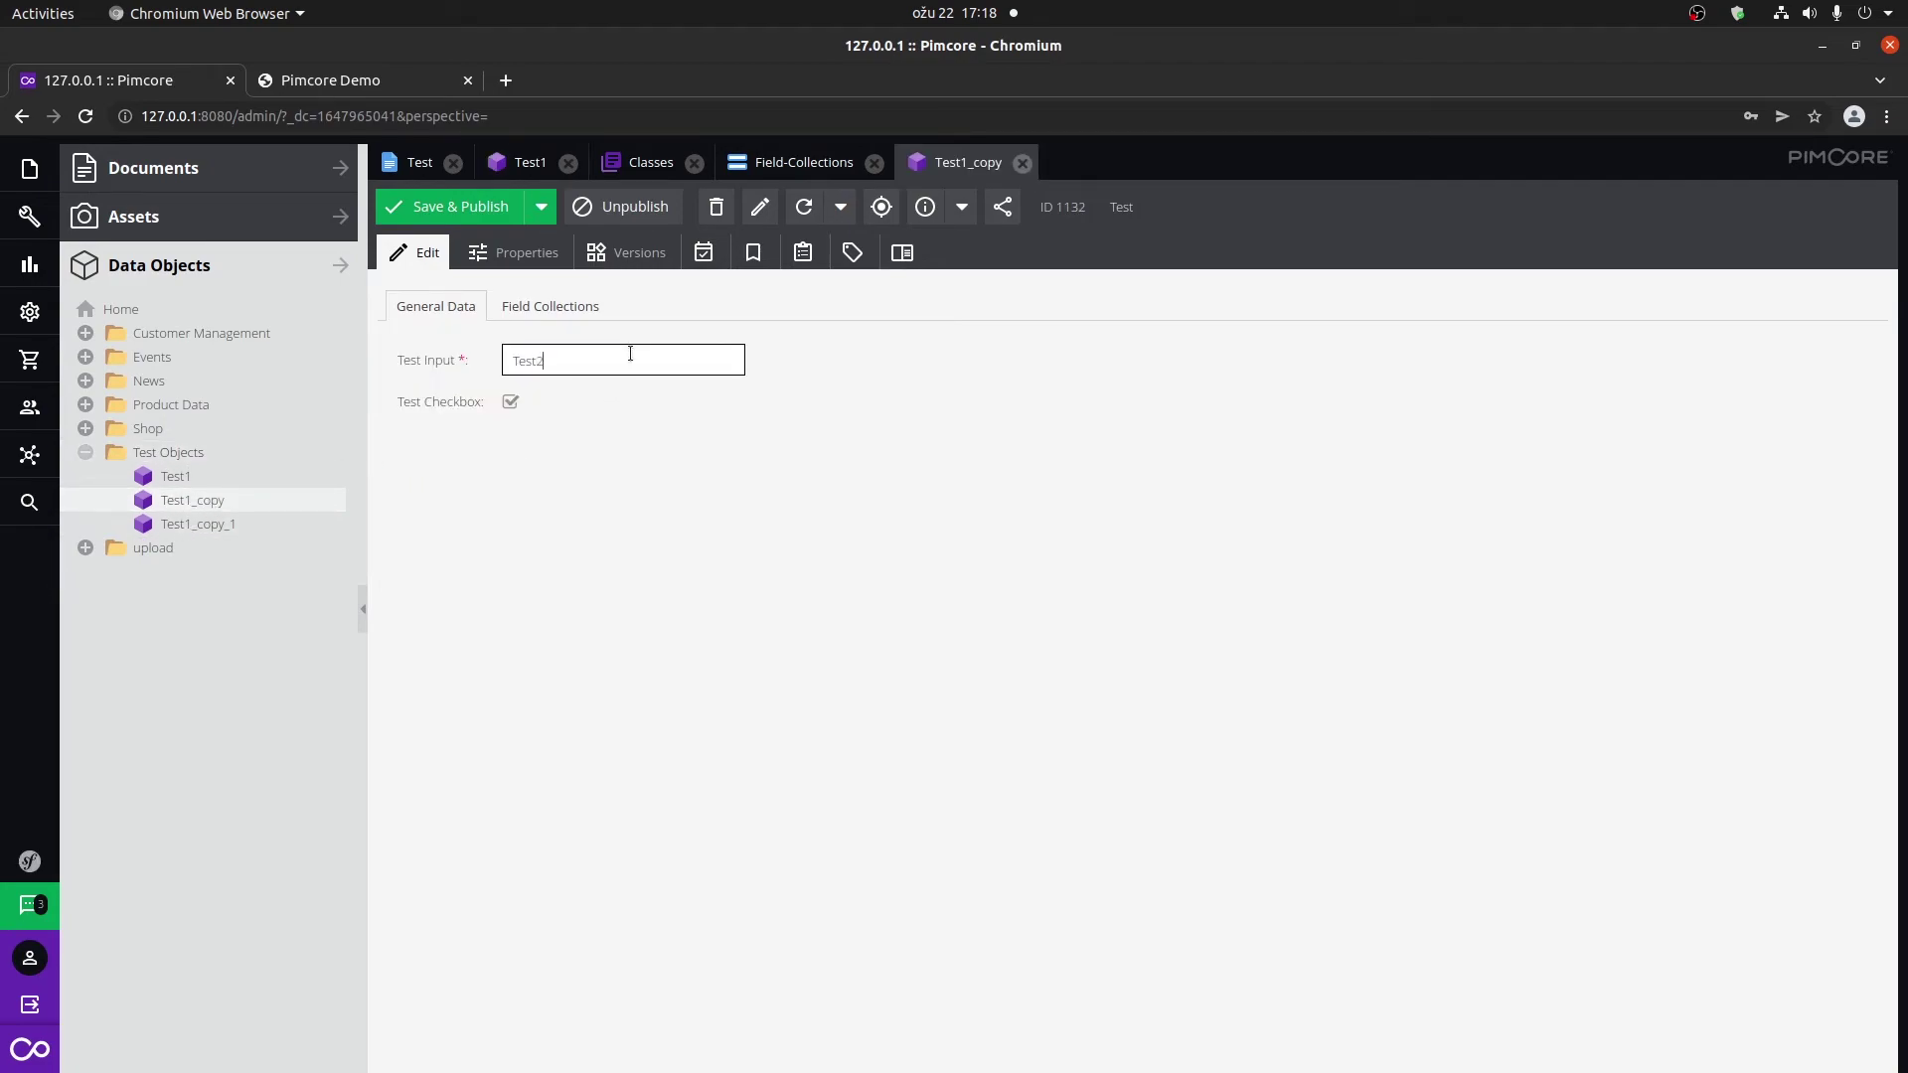
pyautogui.click(458, 199)
# Set the Test Input of Test1_copy_1 to Test3, save and publish it, and close both copied objects.
pyautogui.click(198, 524)
pyautogui.click(604, 367)
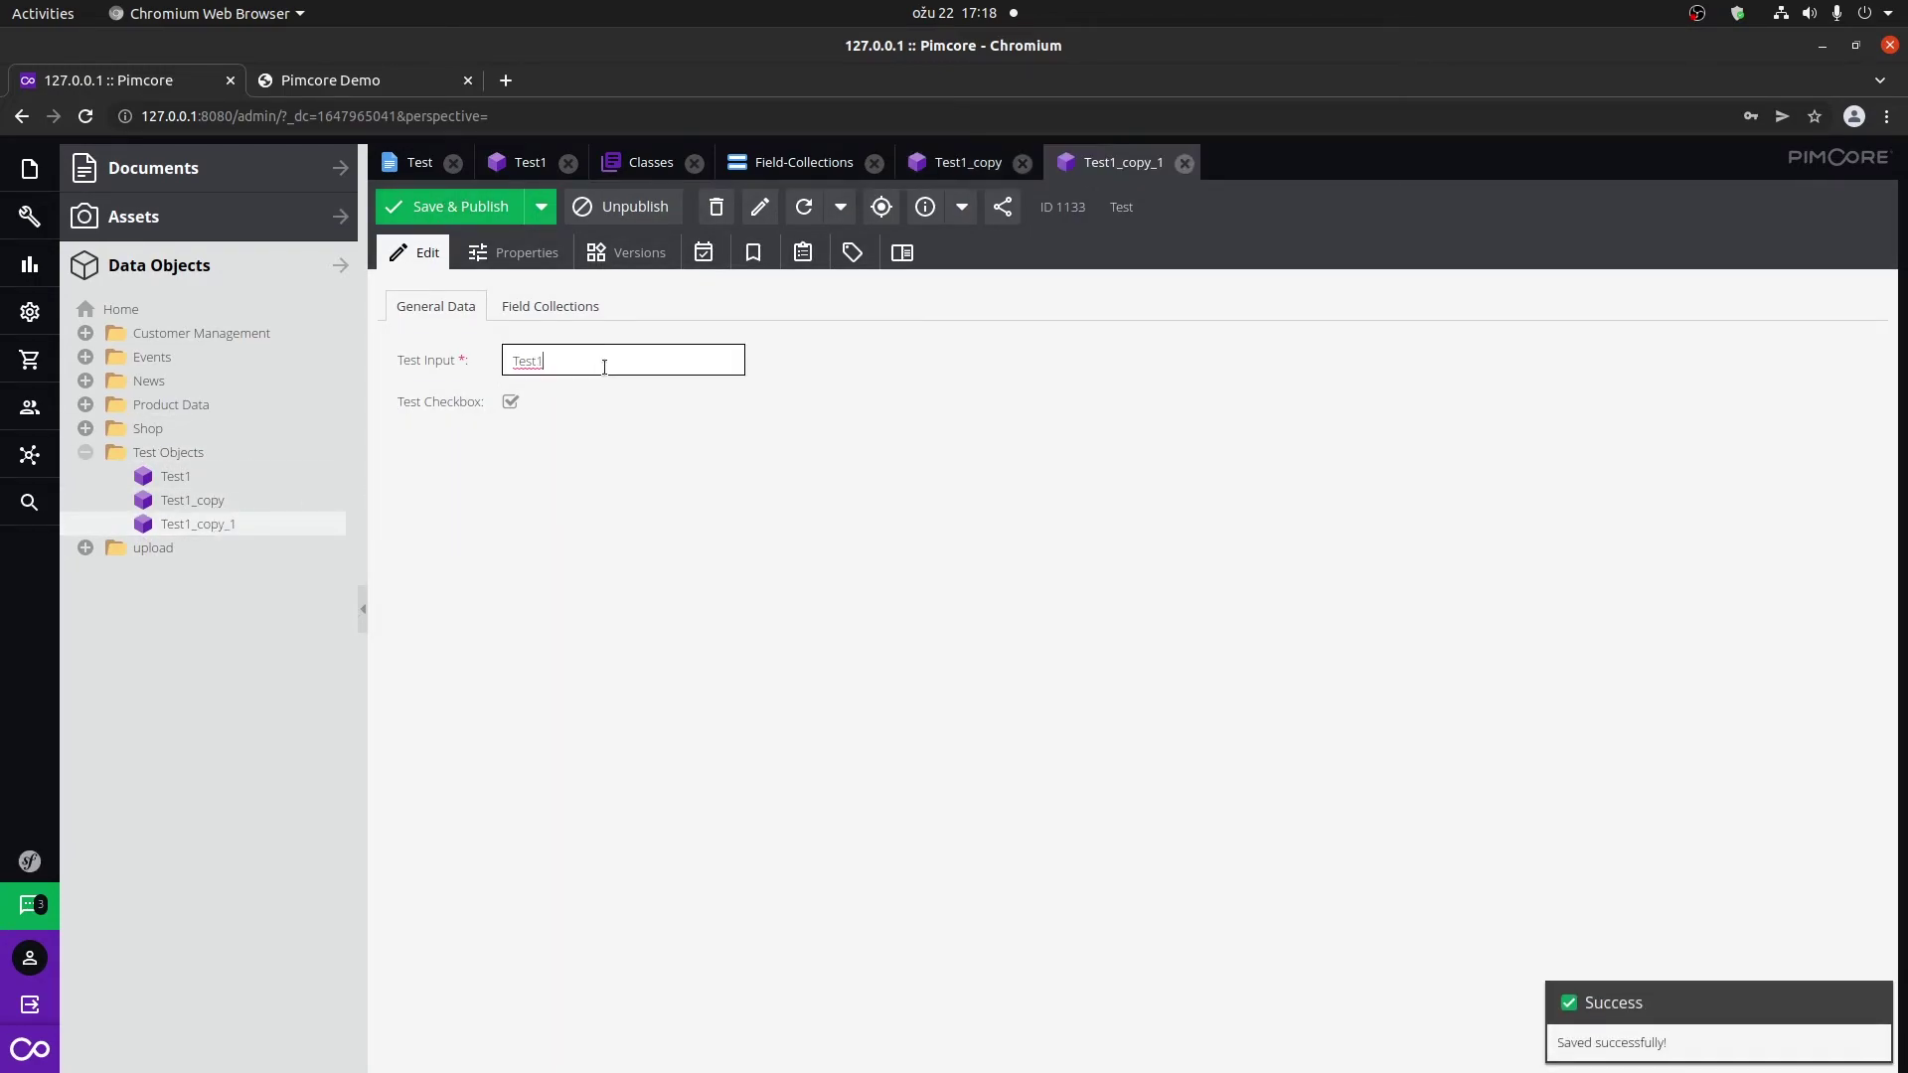
pyautogui.click(457, 207)
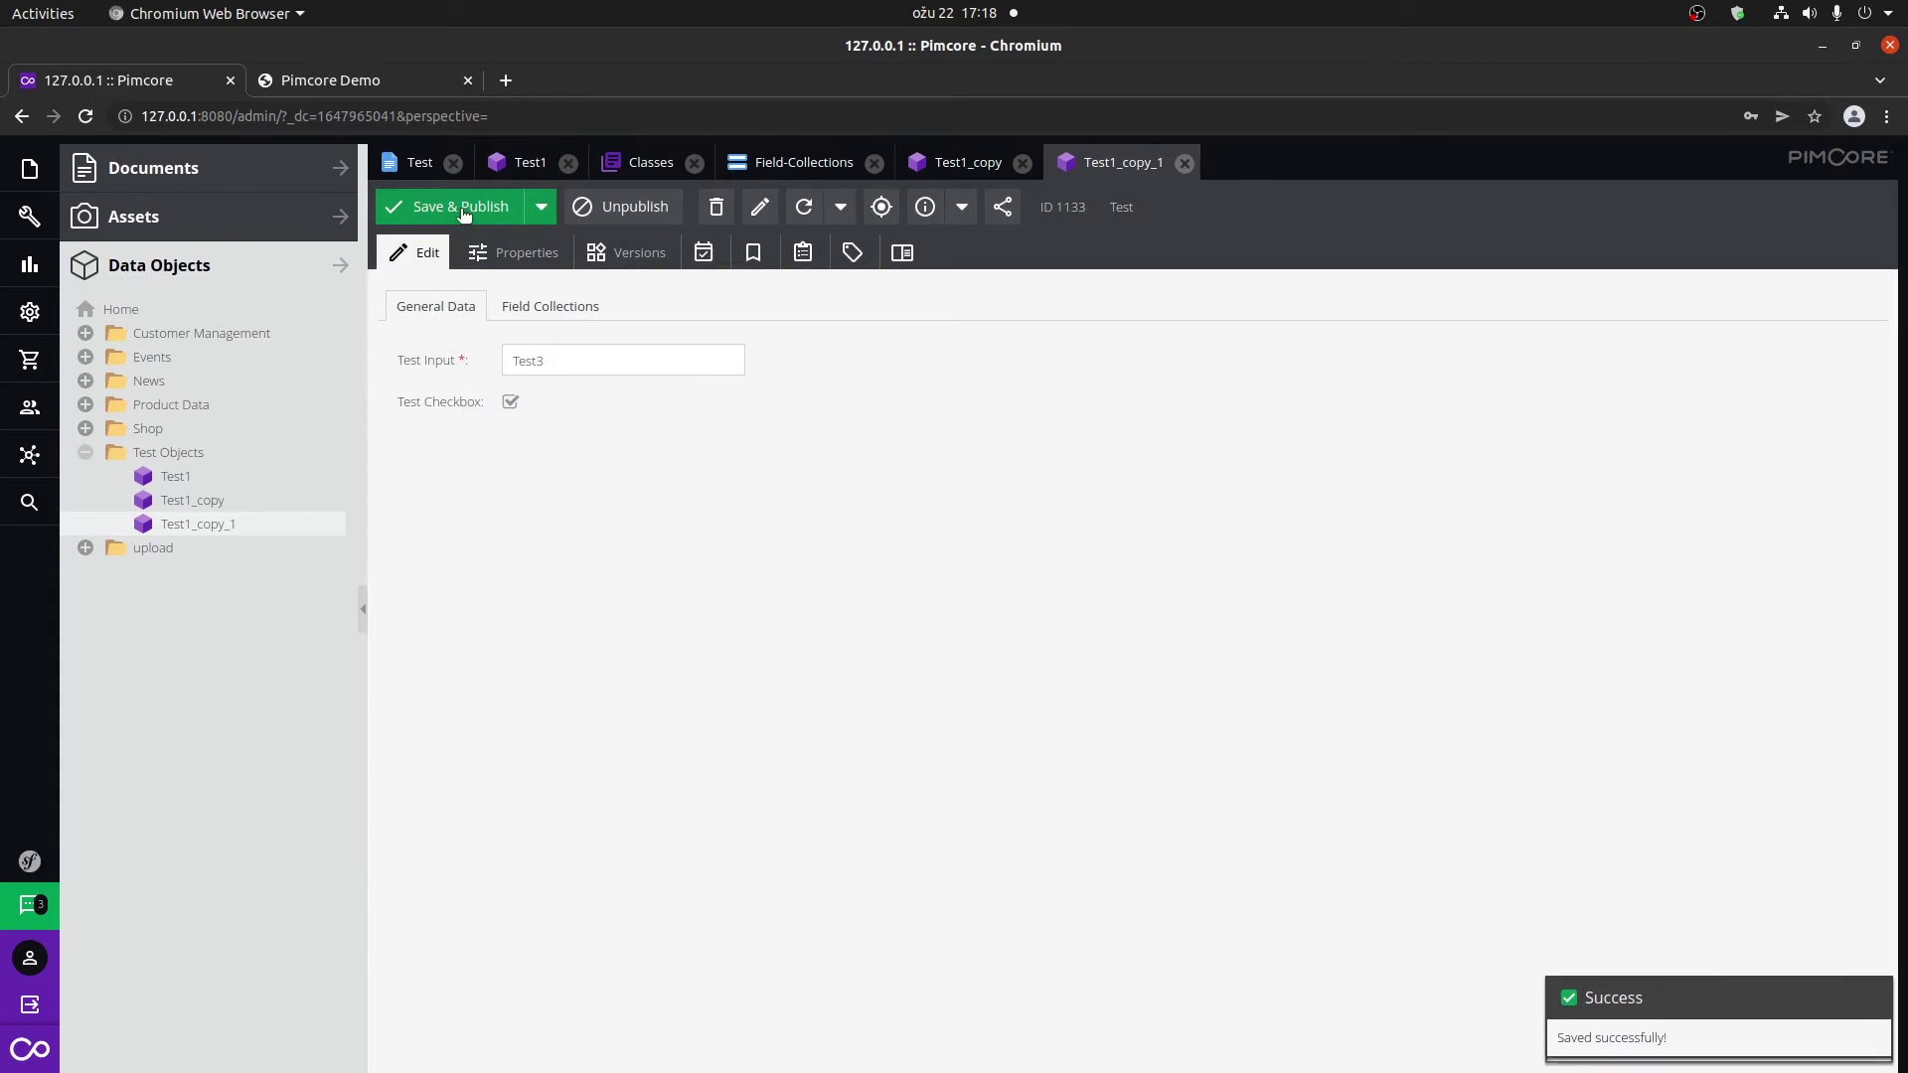
pyautogui.click(1023, 163)
pyautogui.click(1030, 163)
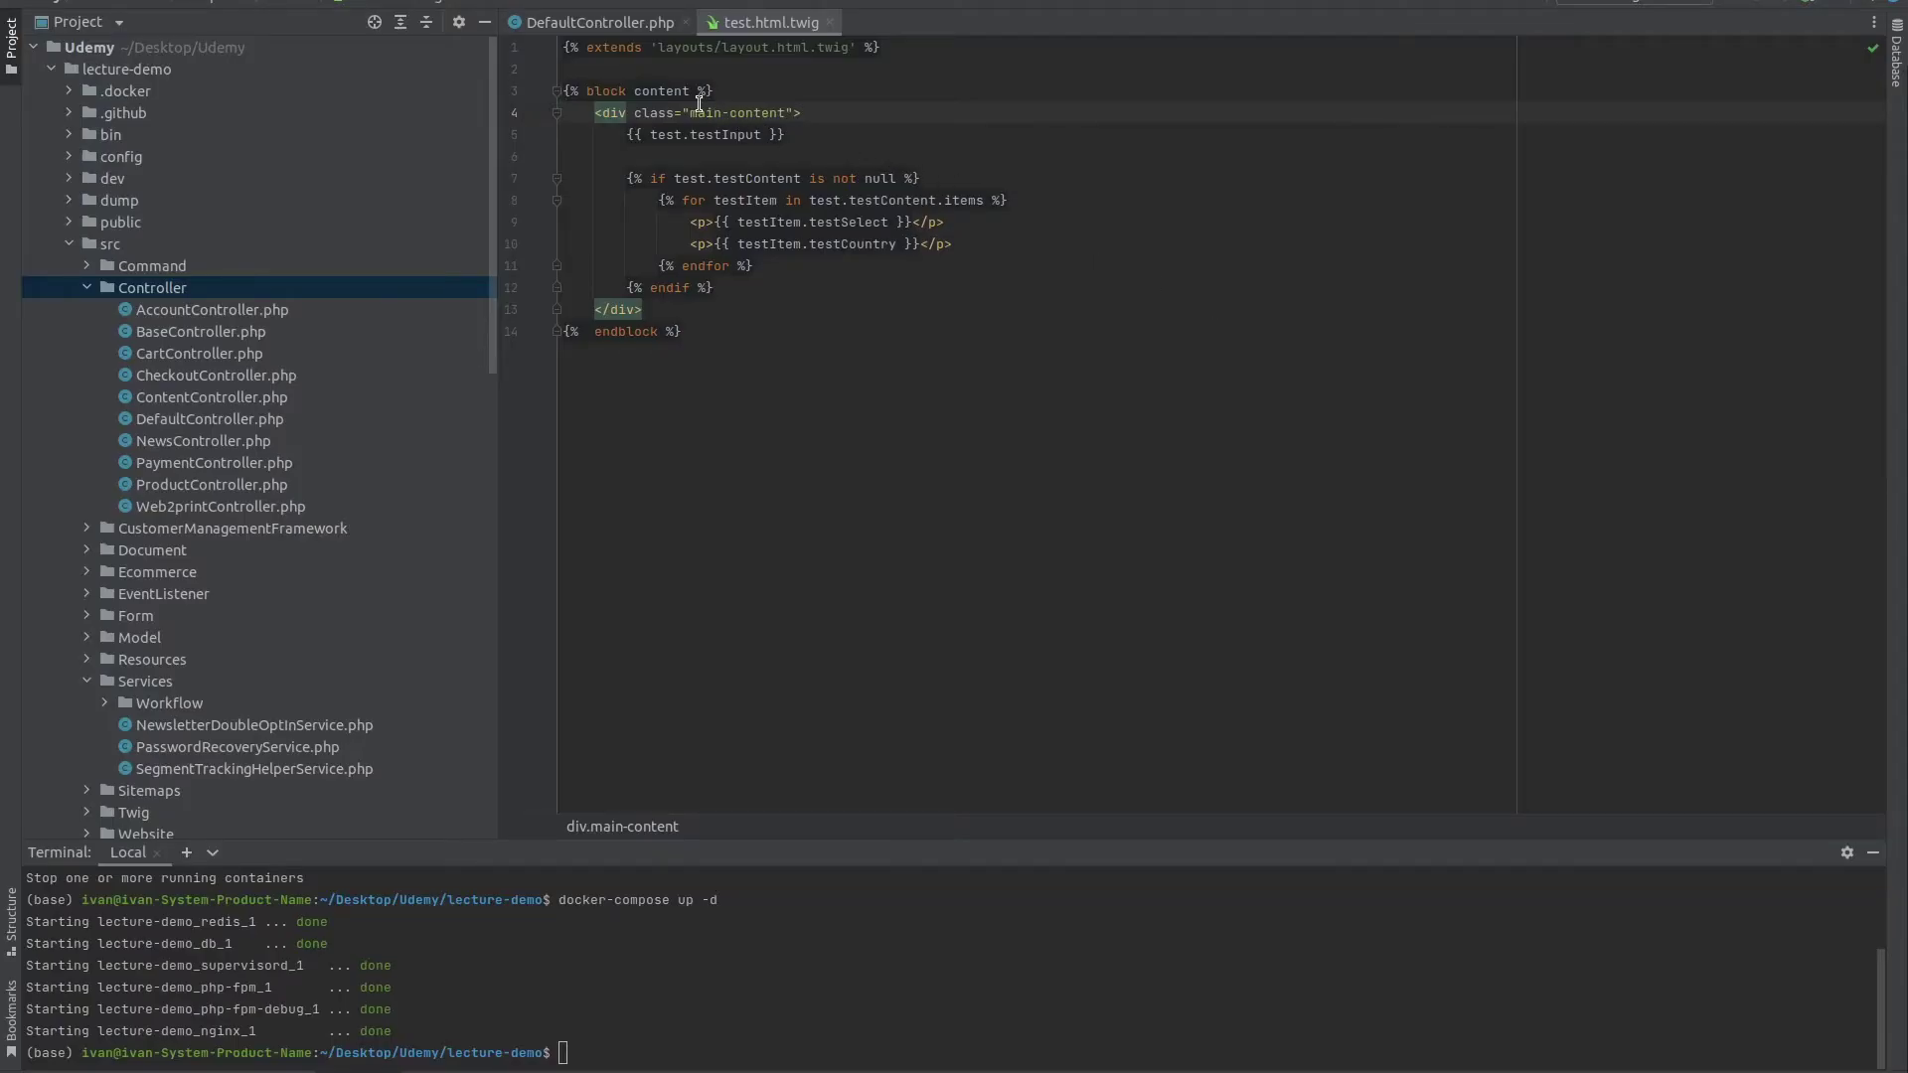
# In PhpStorm's DefaultController.php, replace the getById assignment in testAction with `$tests = new Test\Listing();`.
pyautogui.click(624, 28)
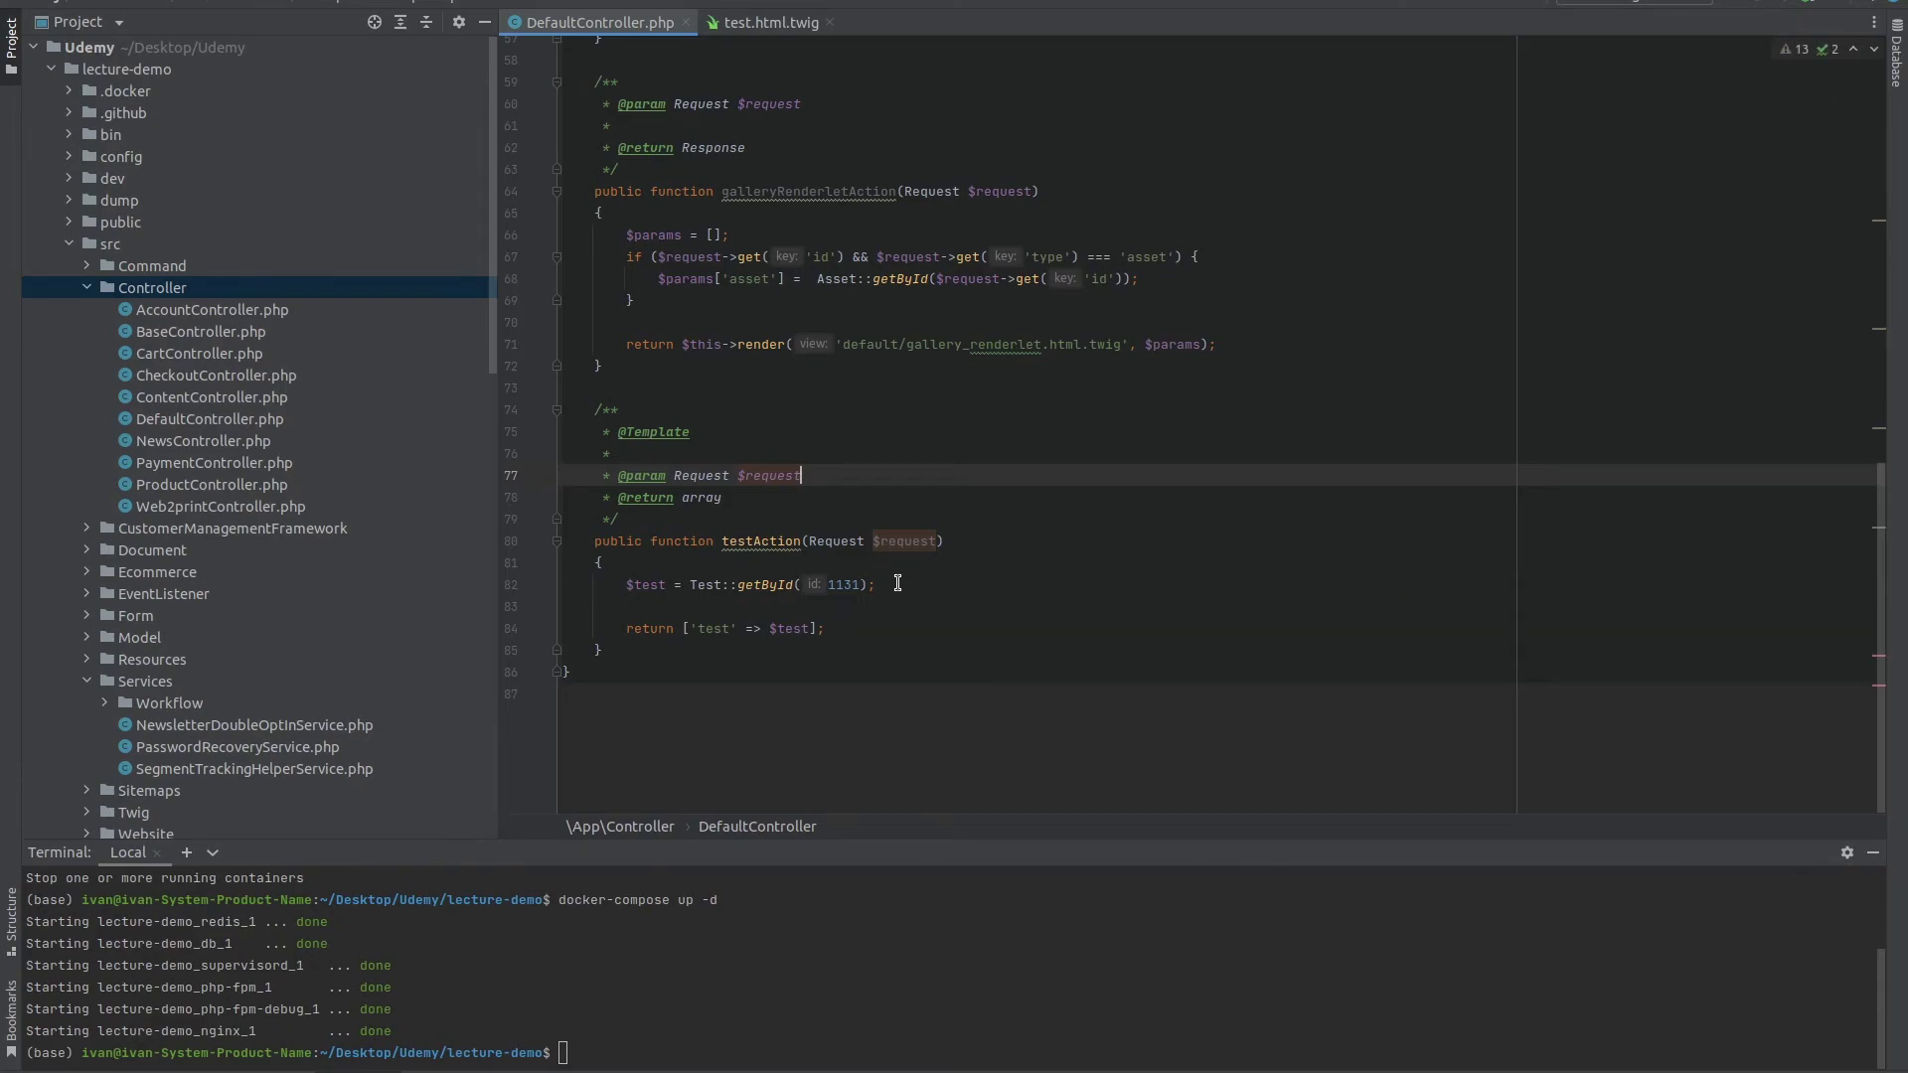
pyautogui.moveTo(875, 585); pyautogui.dragTo(690, 584)
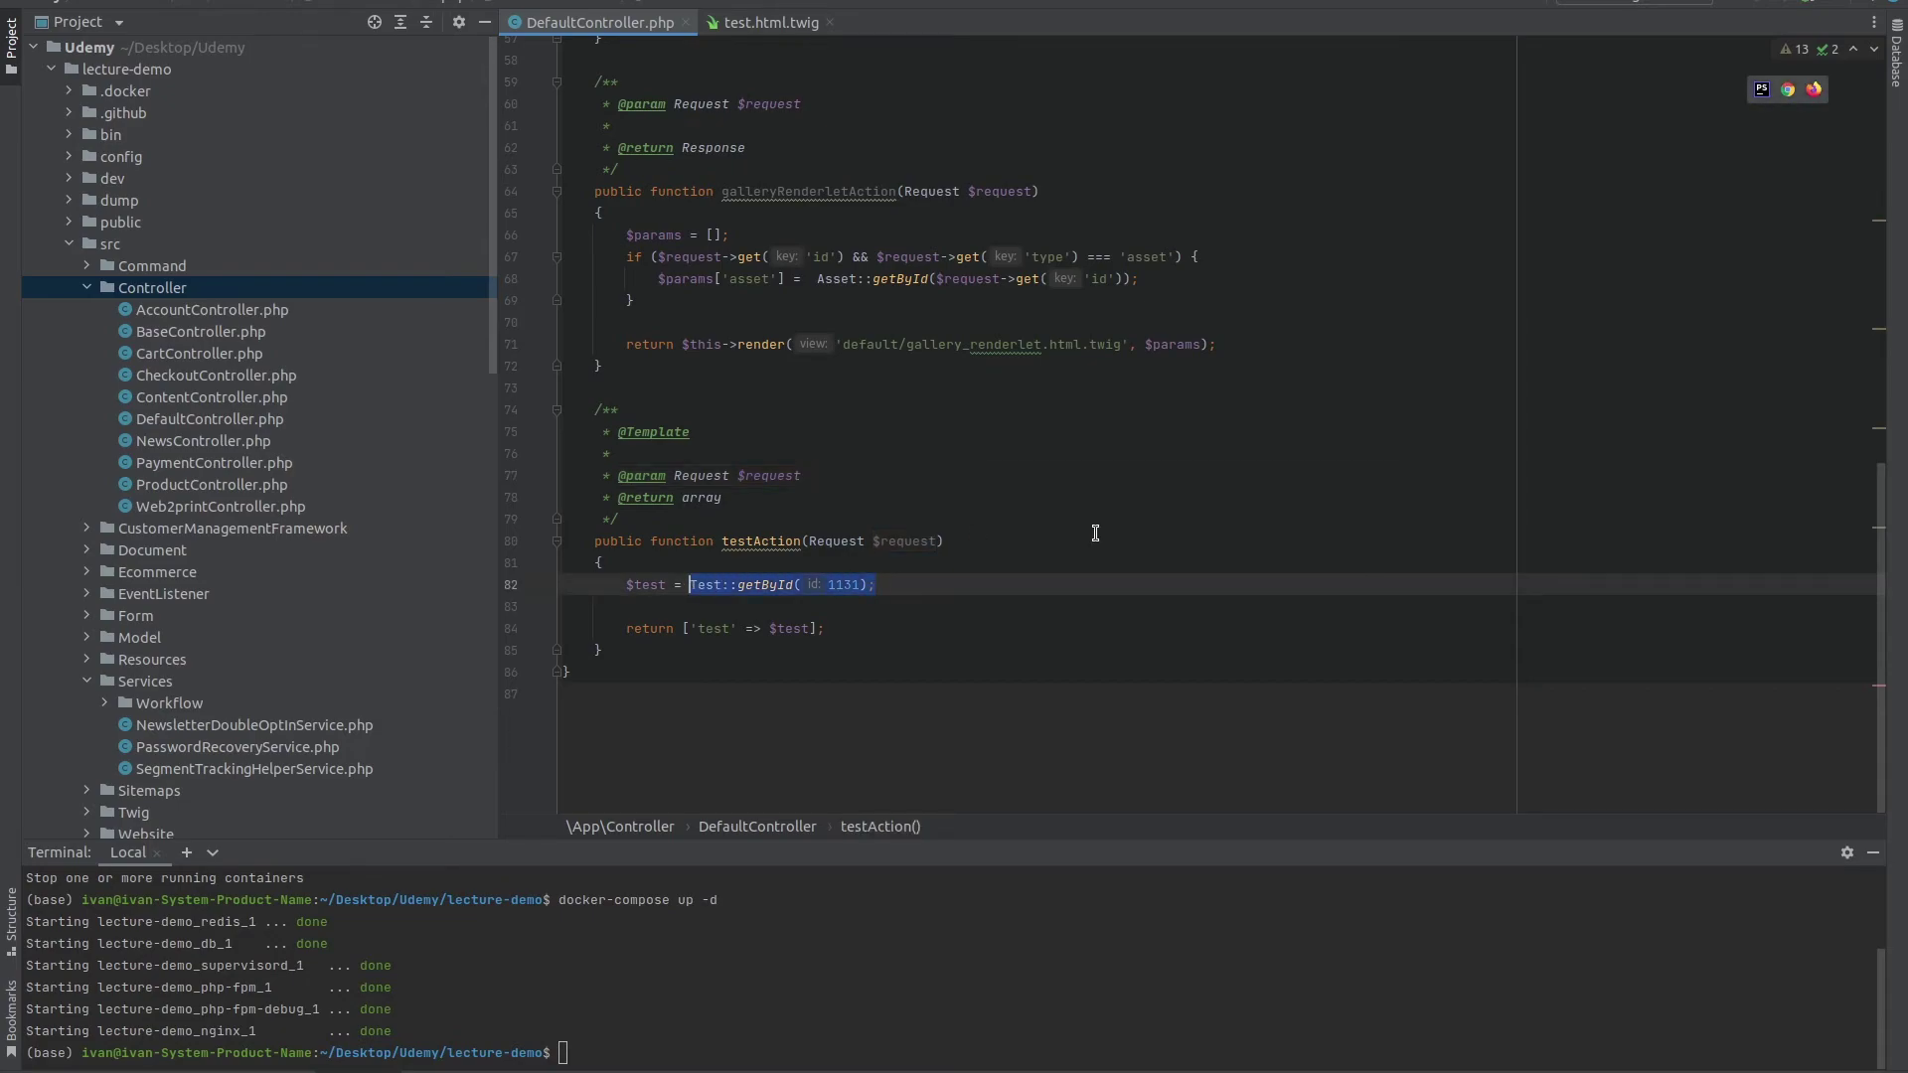
pyautogui.press('BackSpace')
pyautogui.press('BackSpace')
pyautogui.press('BackSpace')
pyautogui.press('BackSpace')
pyautogui.write('s = new ')
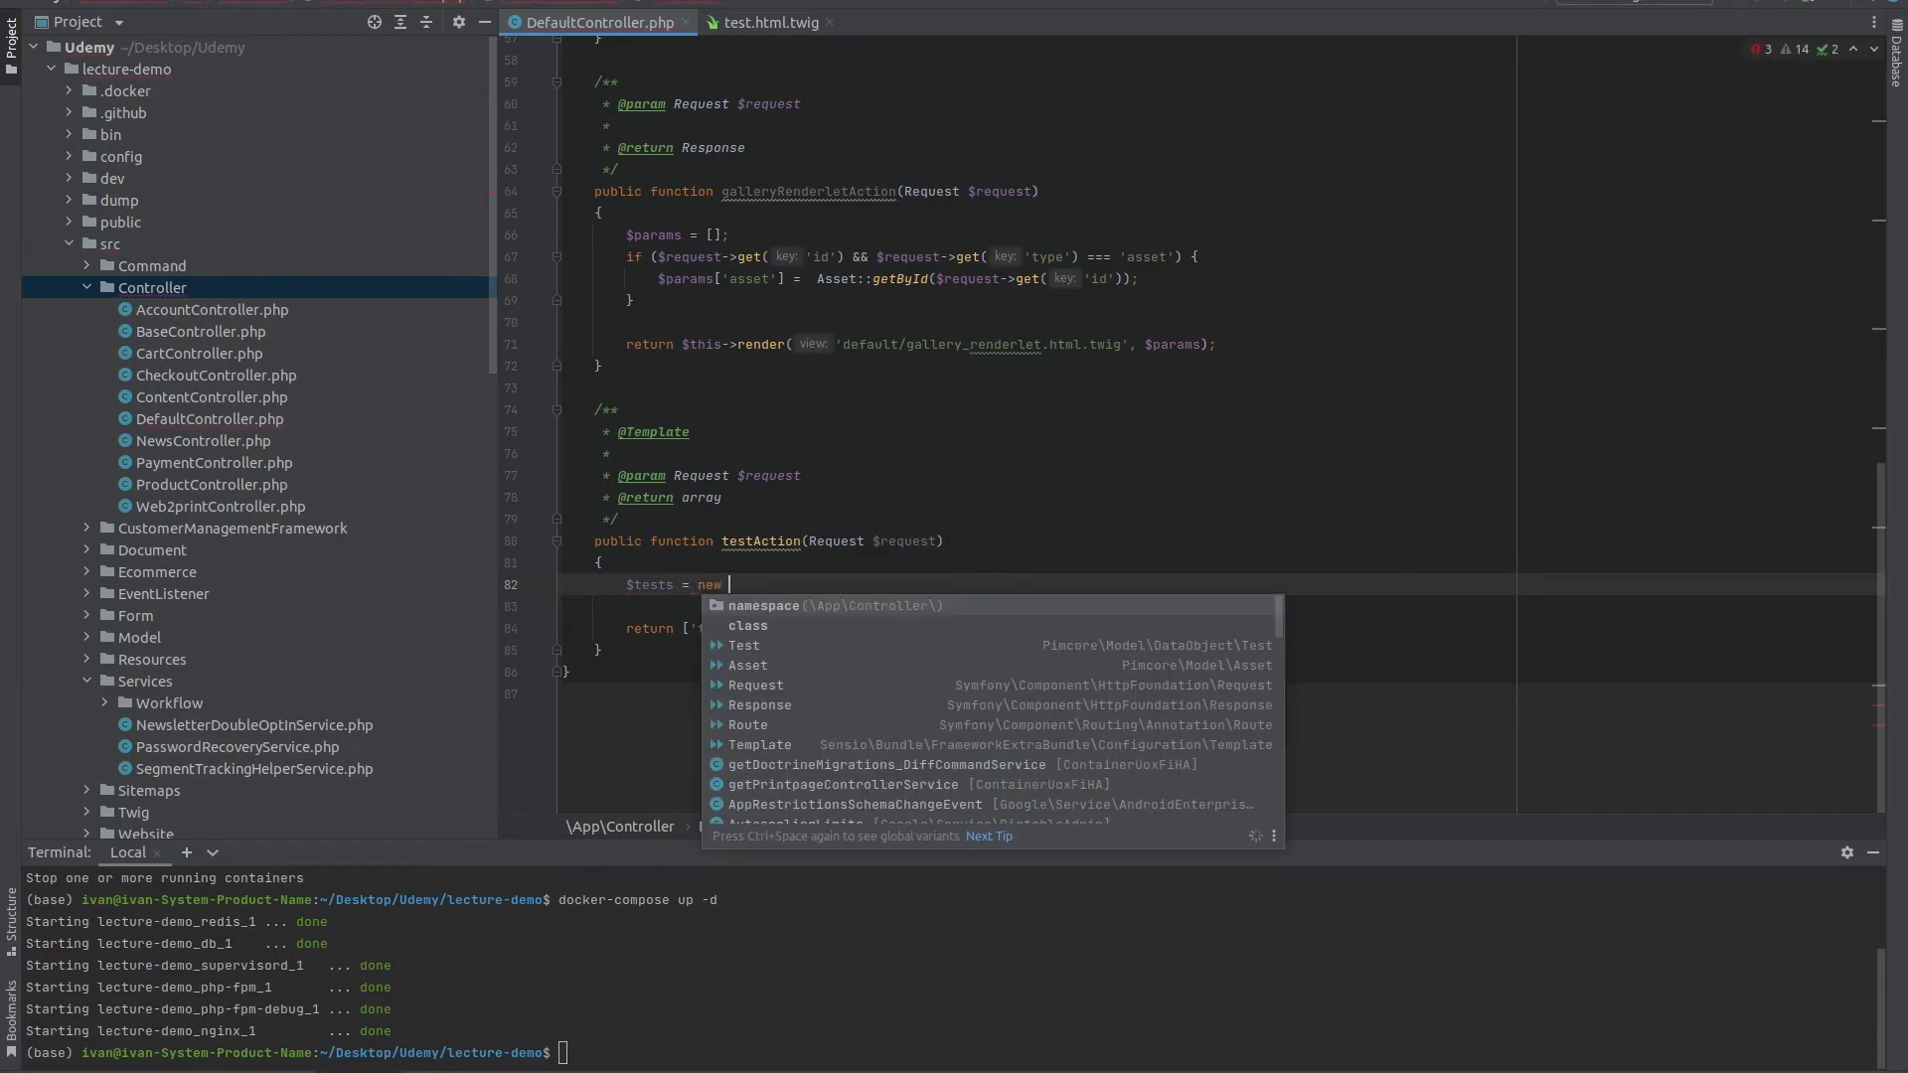
pyautogui.write('Test\\')
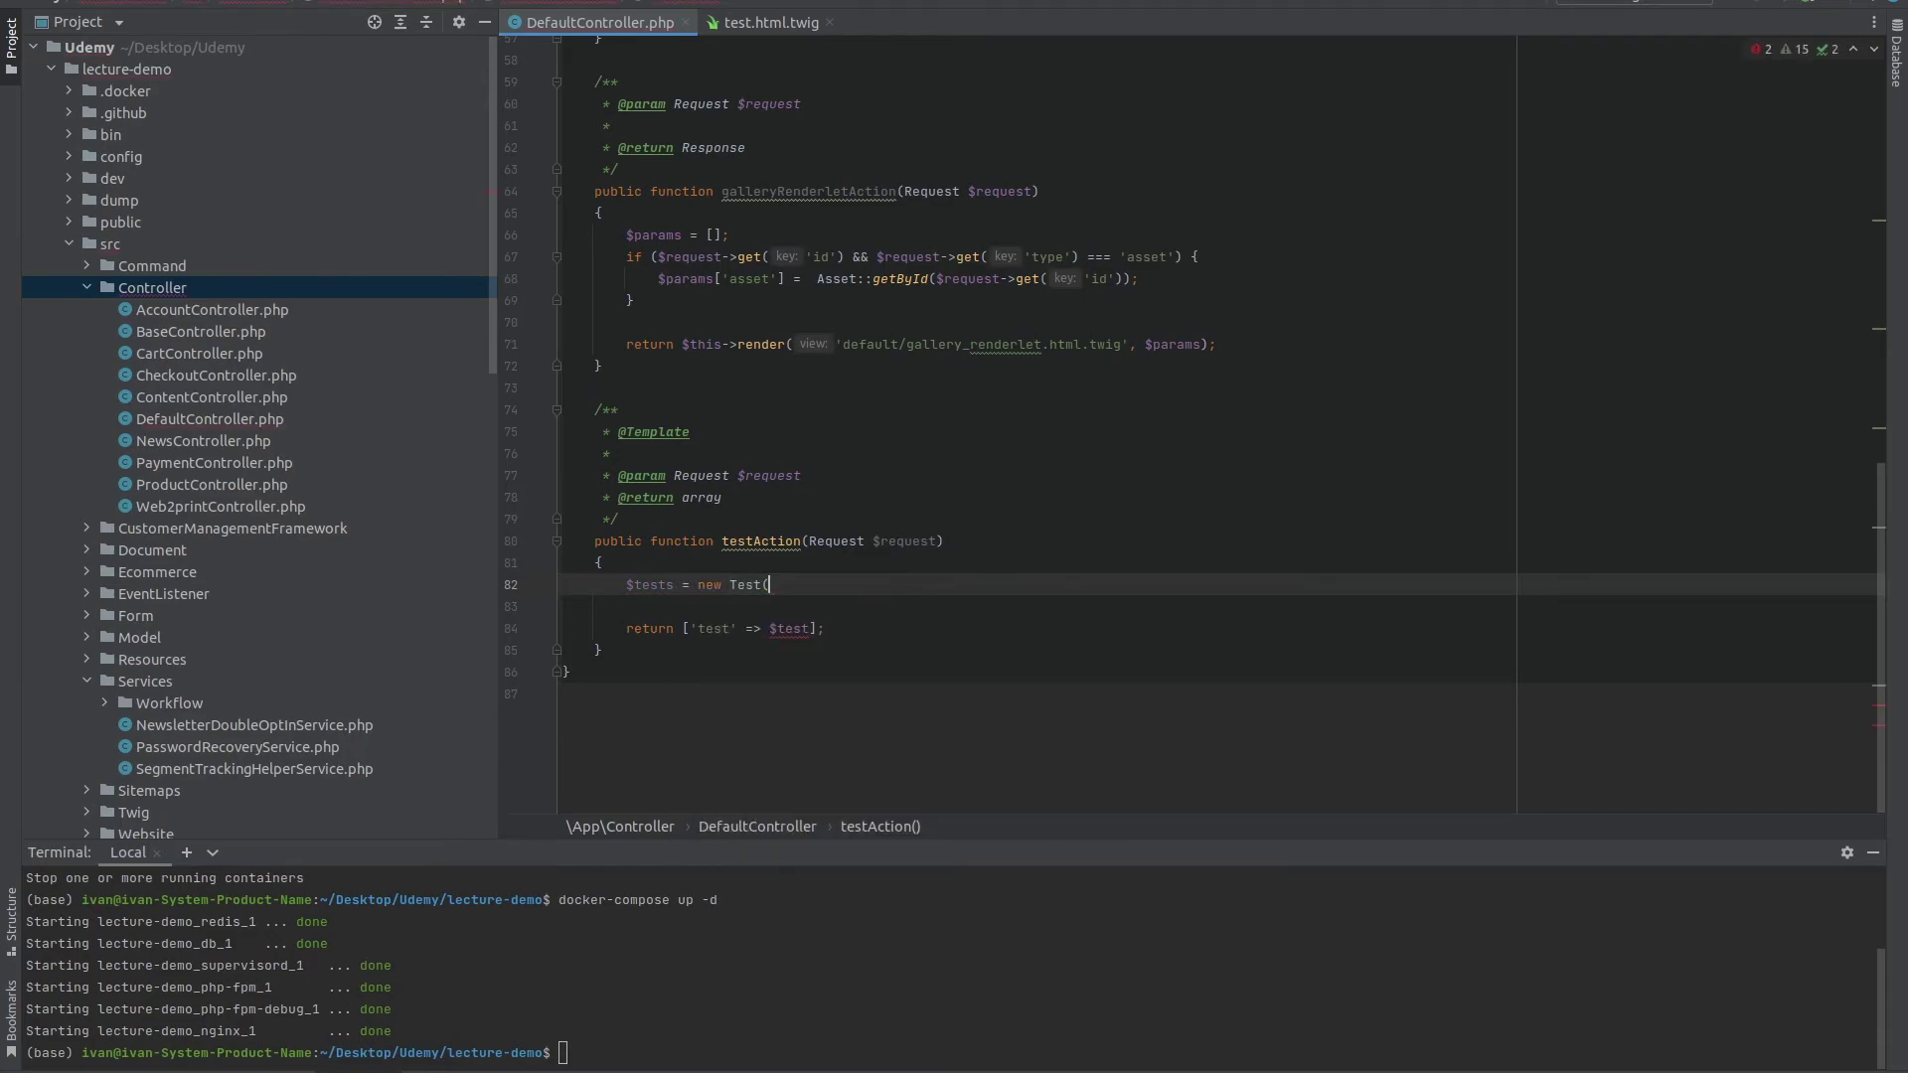
pyautogui.write('Listing')
pyautogui.press('Return')
pyautogui.write(');')
# Below the listing in testAction, add `$tests->setCondition('o_path = ?', '/Test Objects/');`.
pyautogui.press('Return')
pyautogui.write('$test')
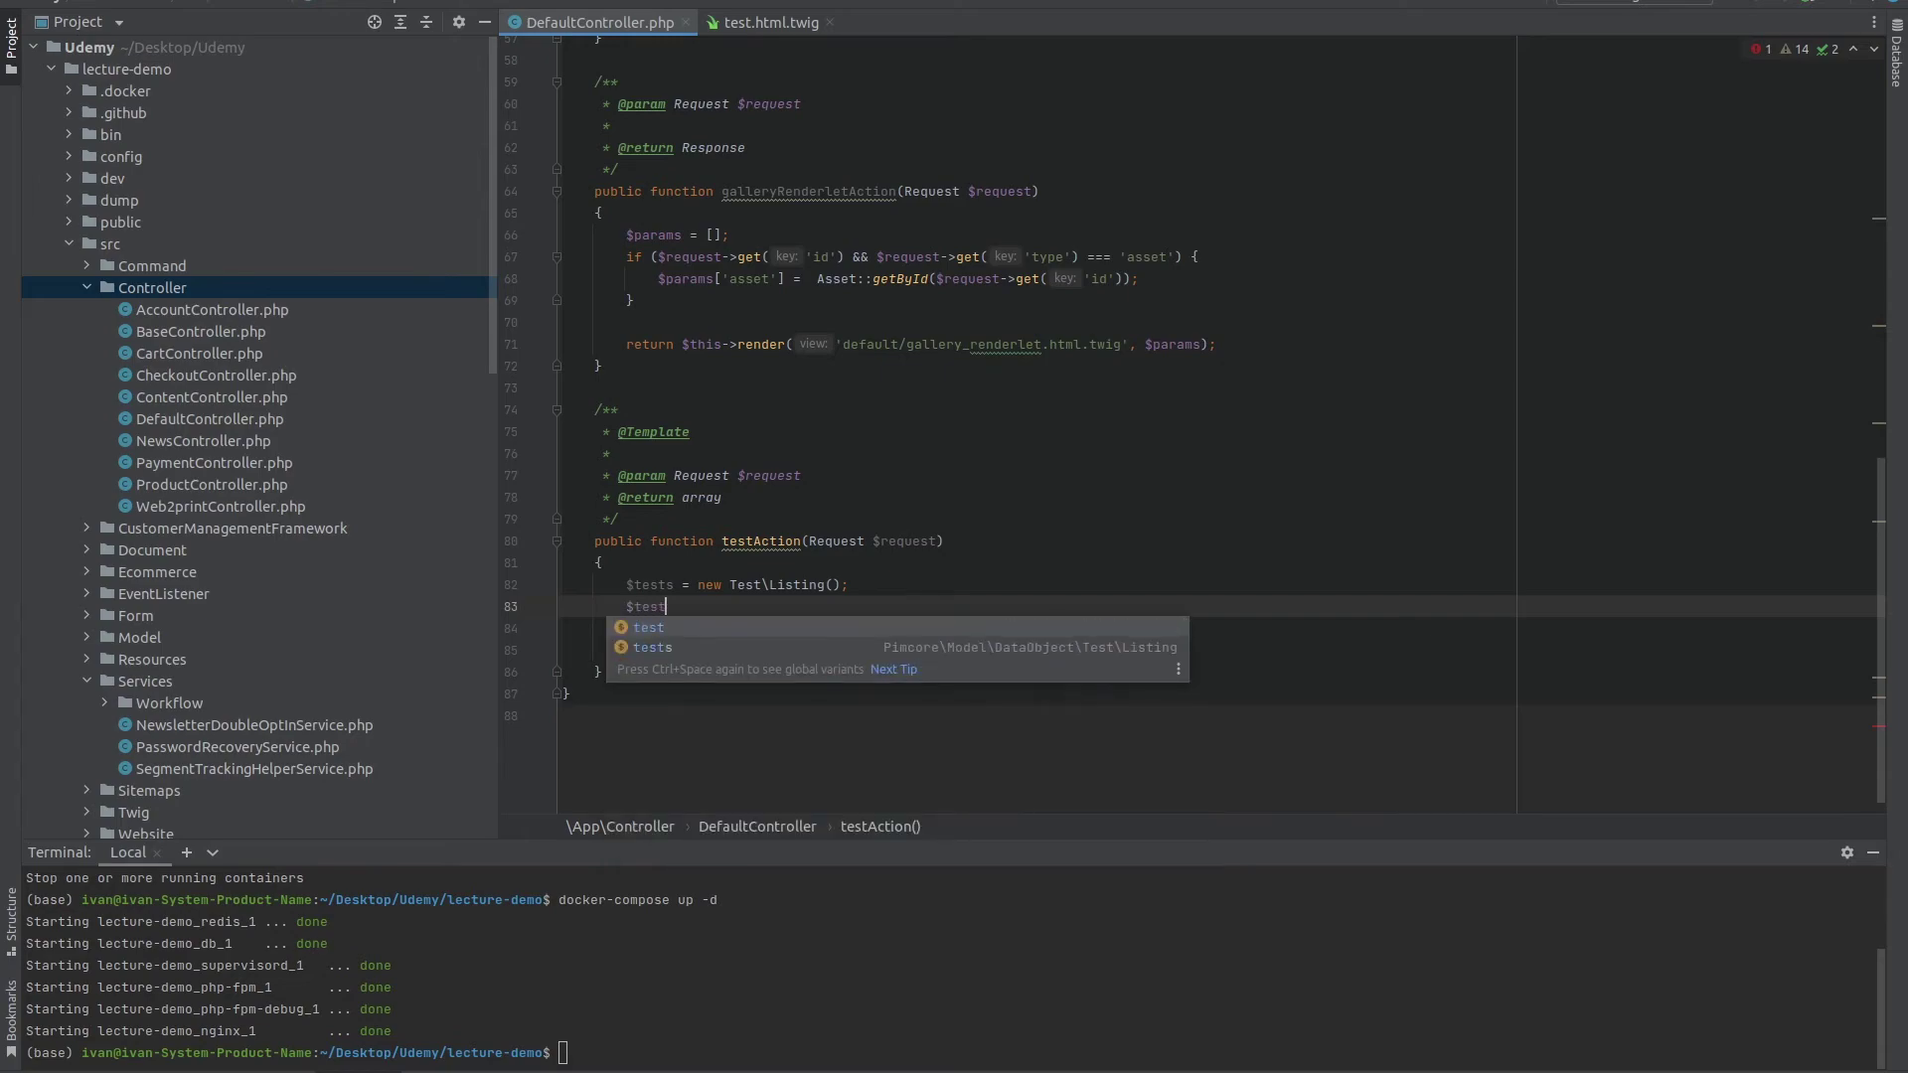
pyautogui.write('s')
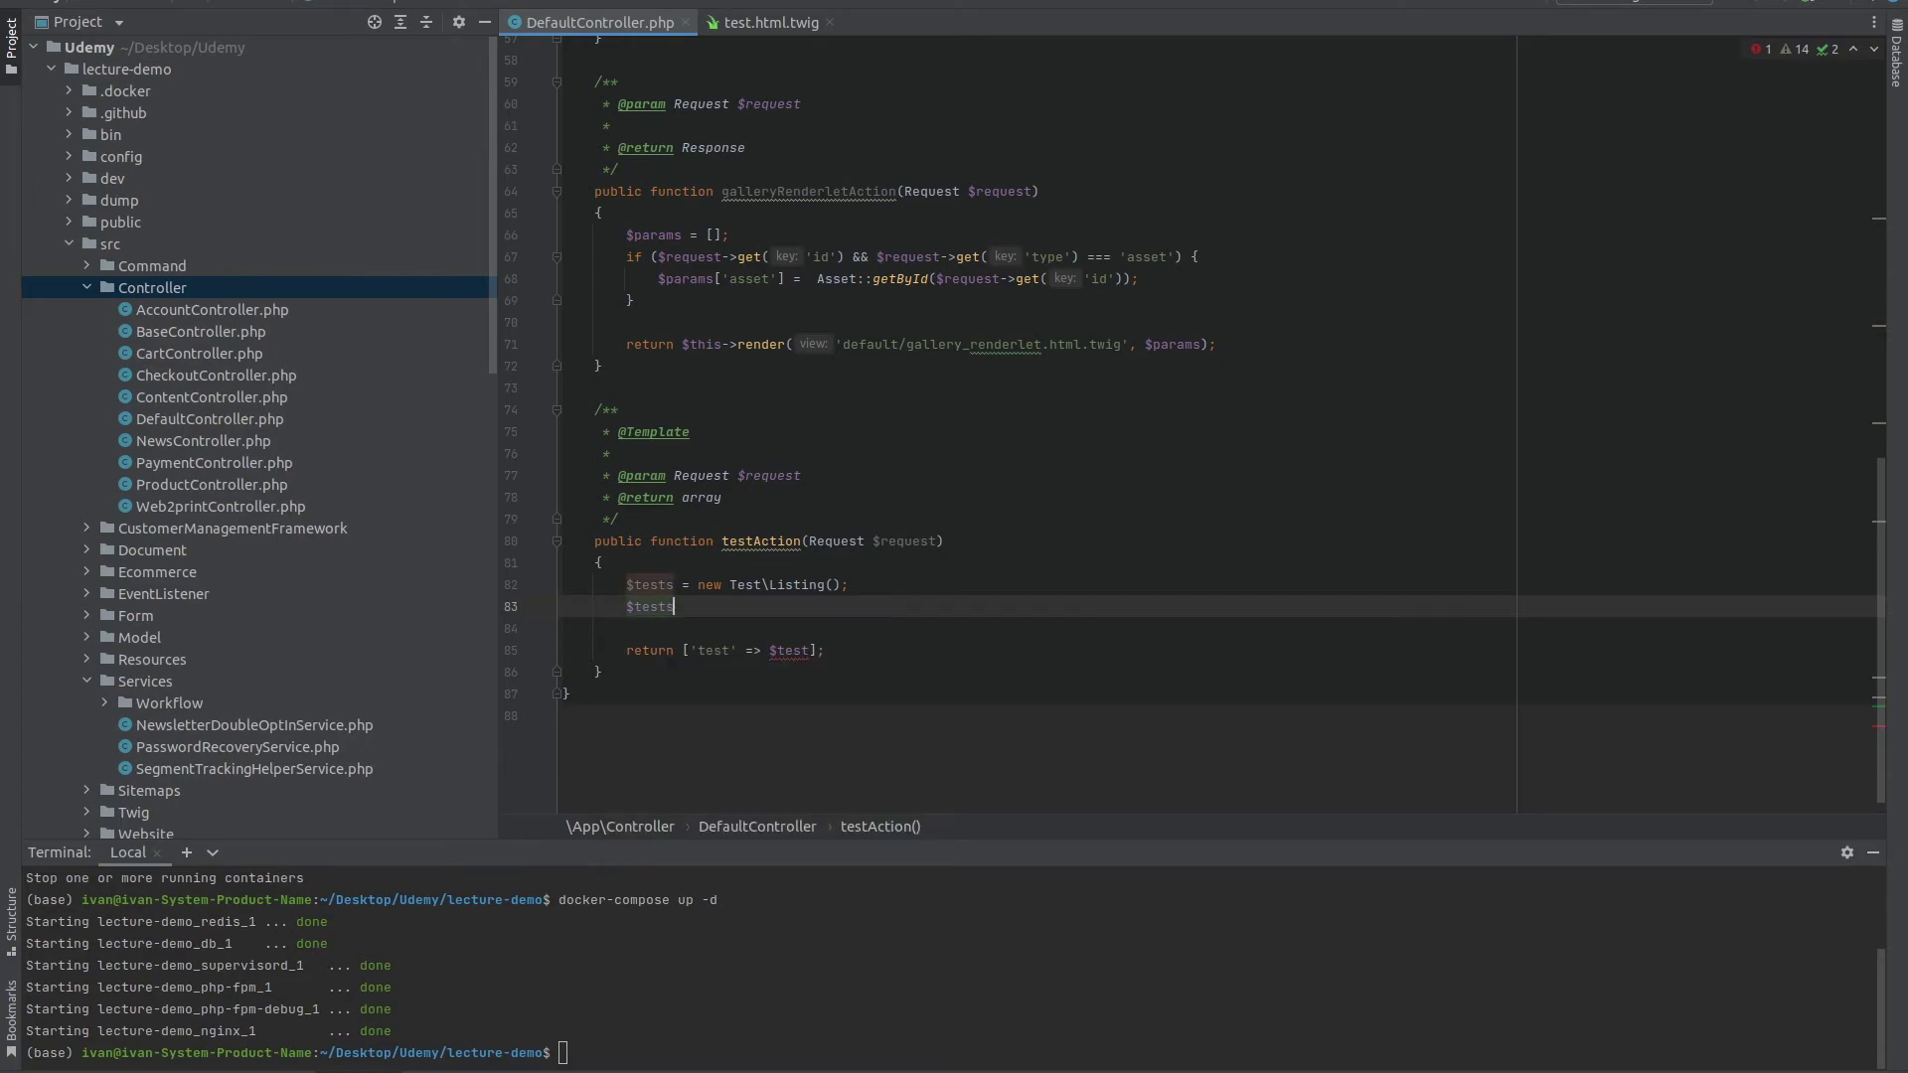
pyautogui.write('->setCond')
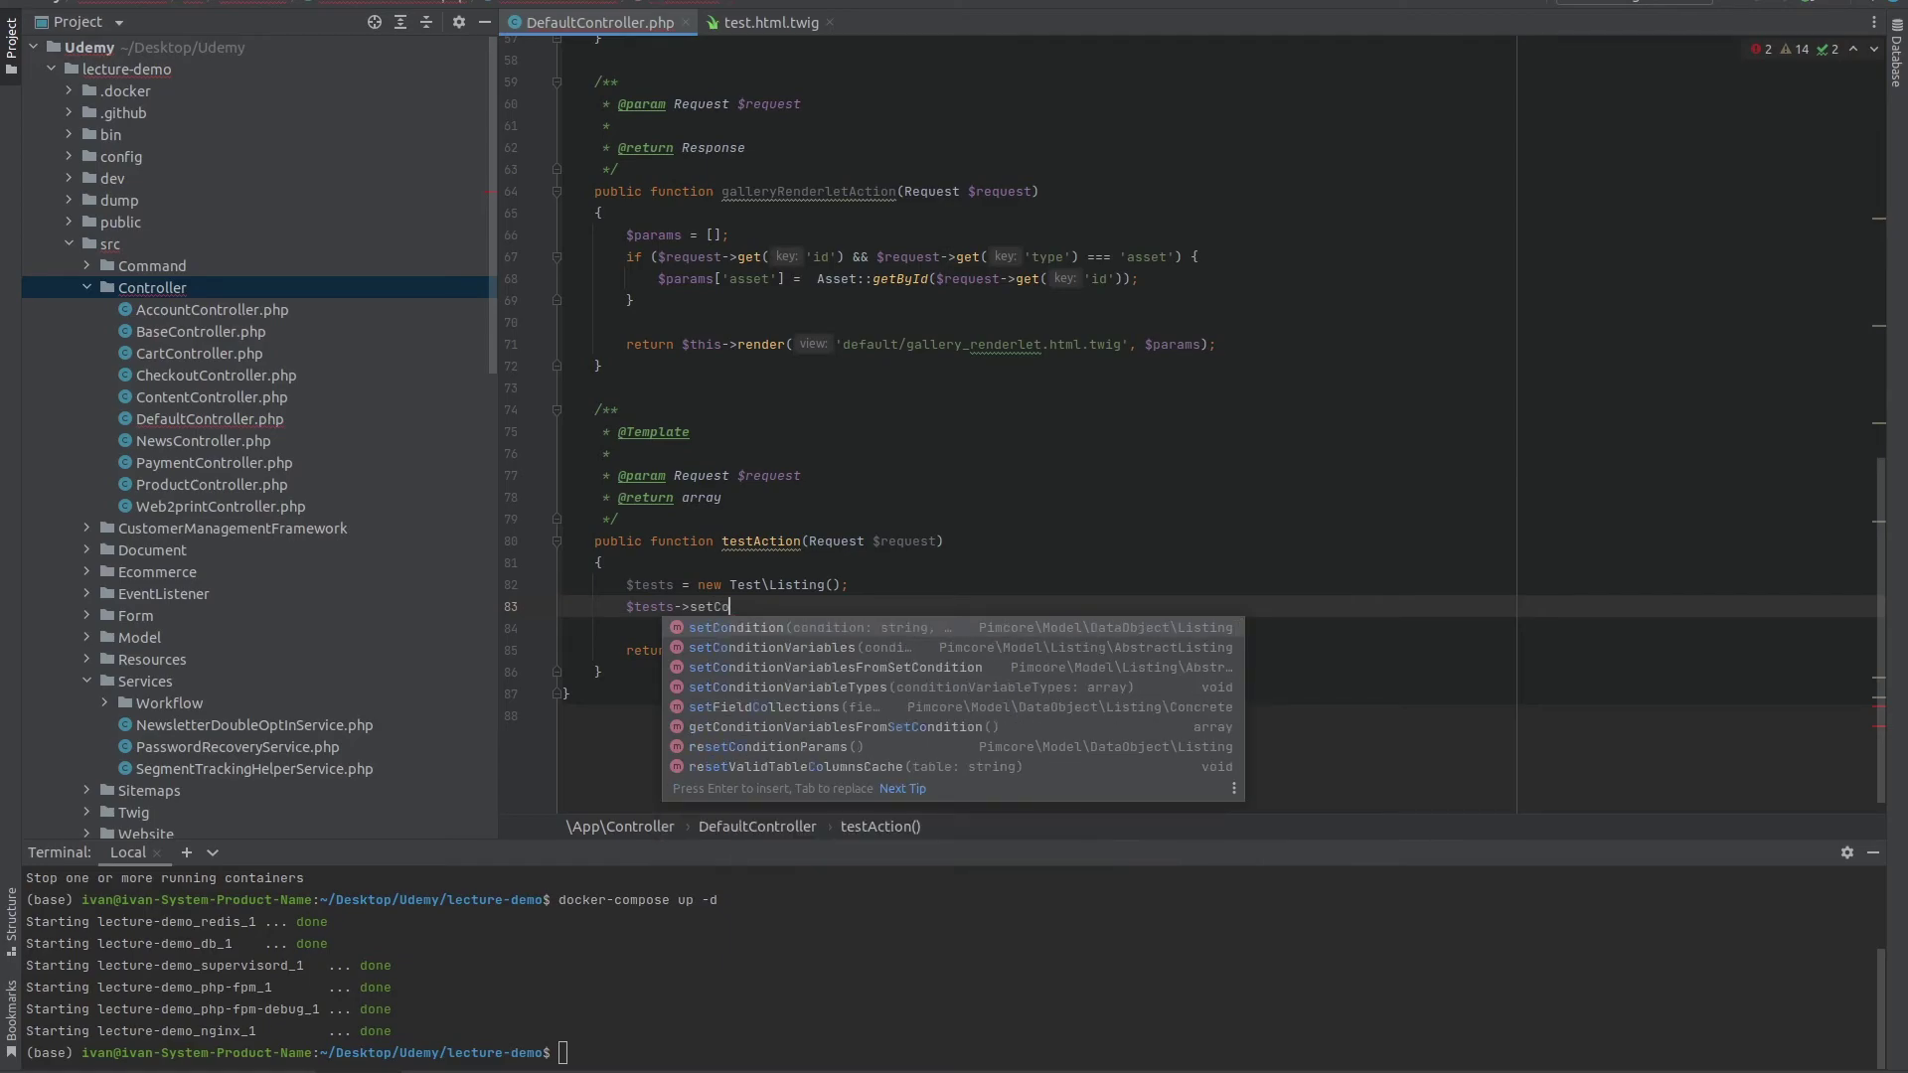
pyautogui.press('Return')
pyautogui.write("'")
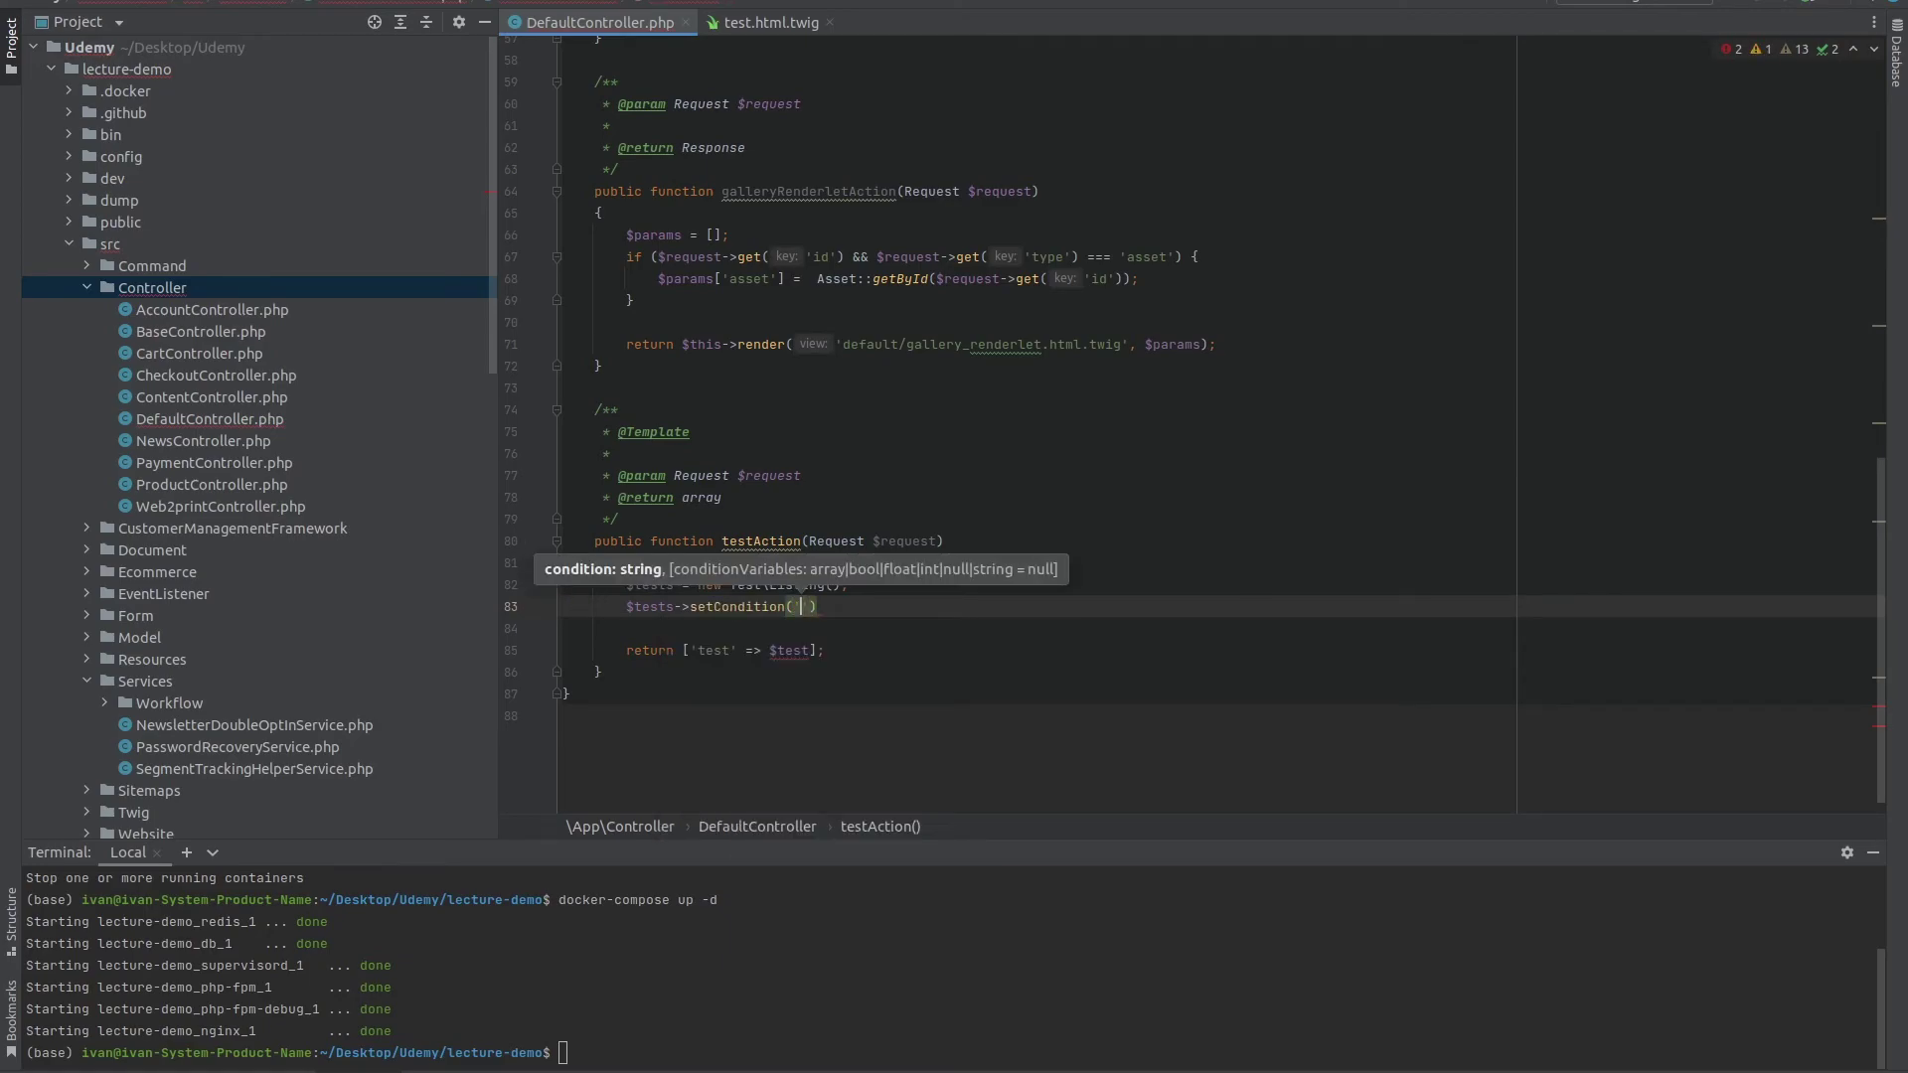
pyautogui.write('o')
pyautogui.write('_path')
pyautogui.write(" = ?'")
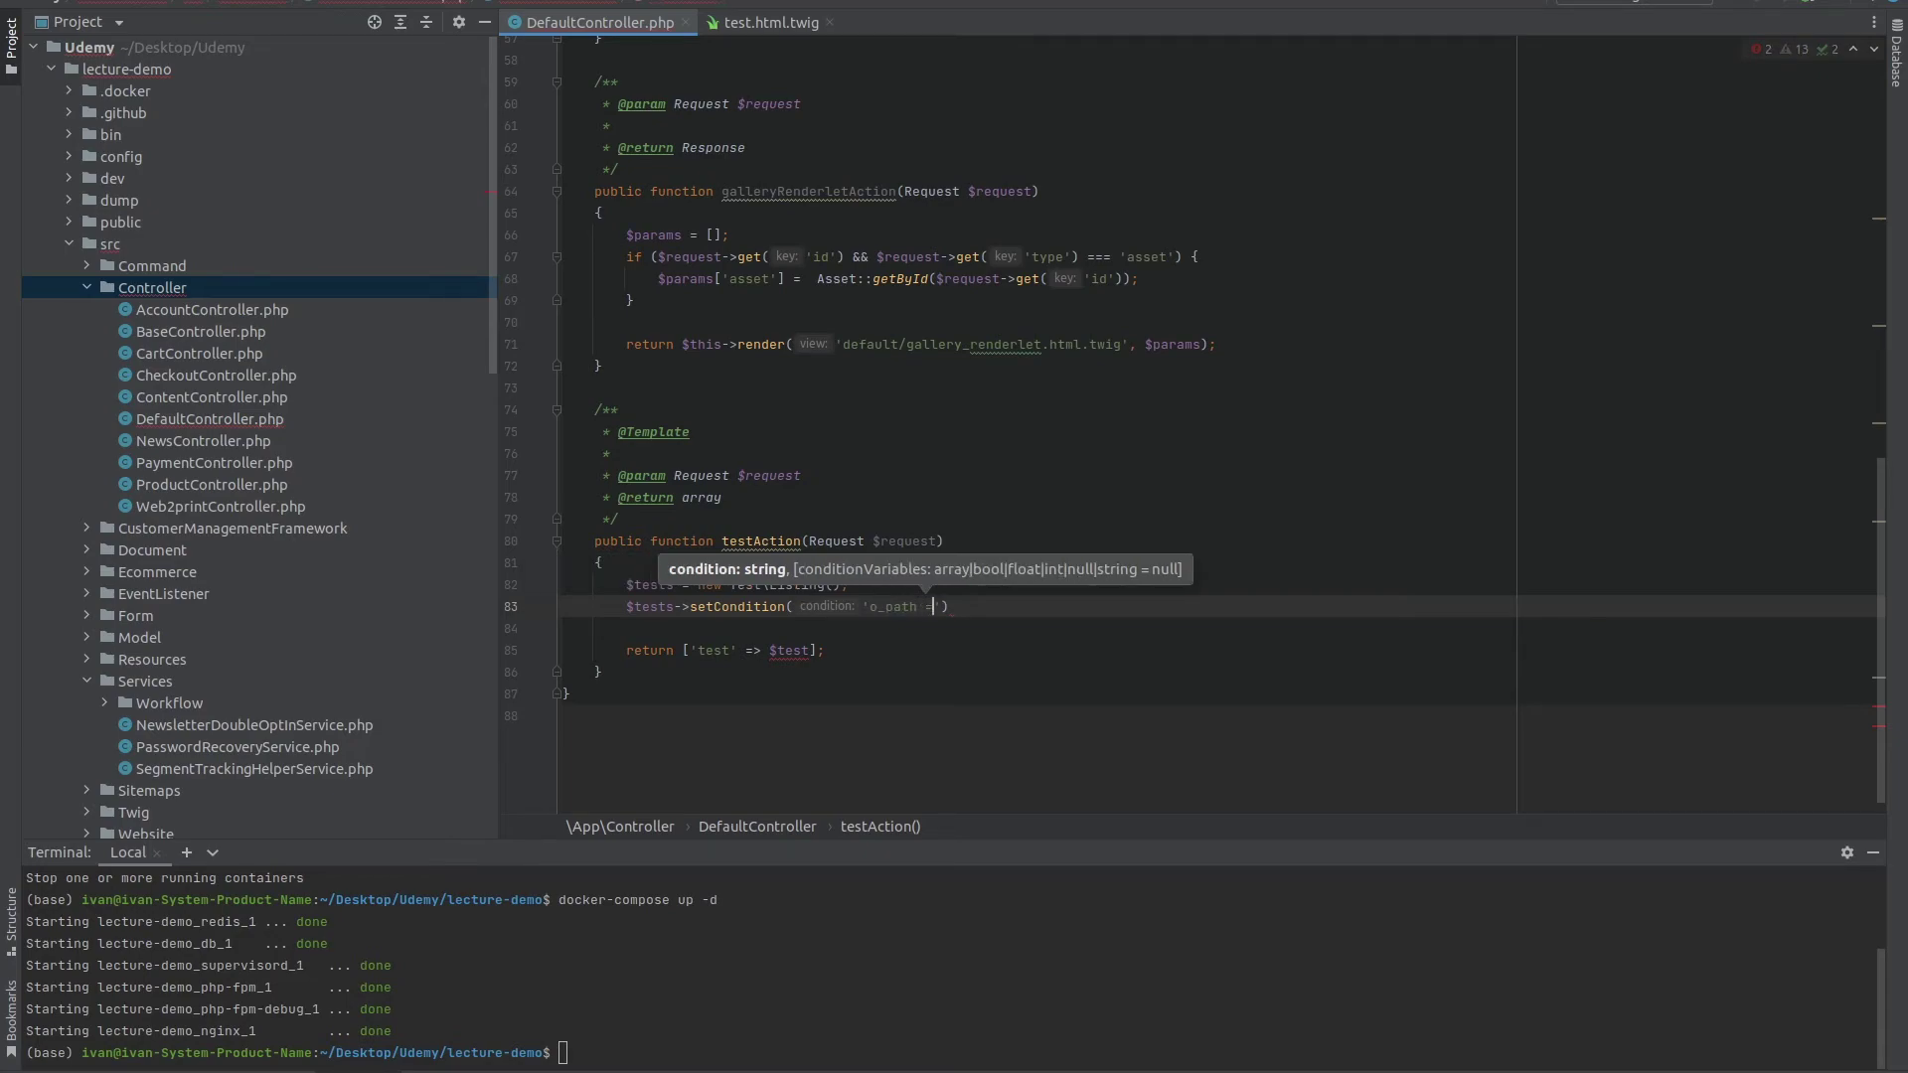
pyautogui.write(", '")
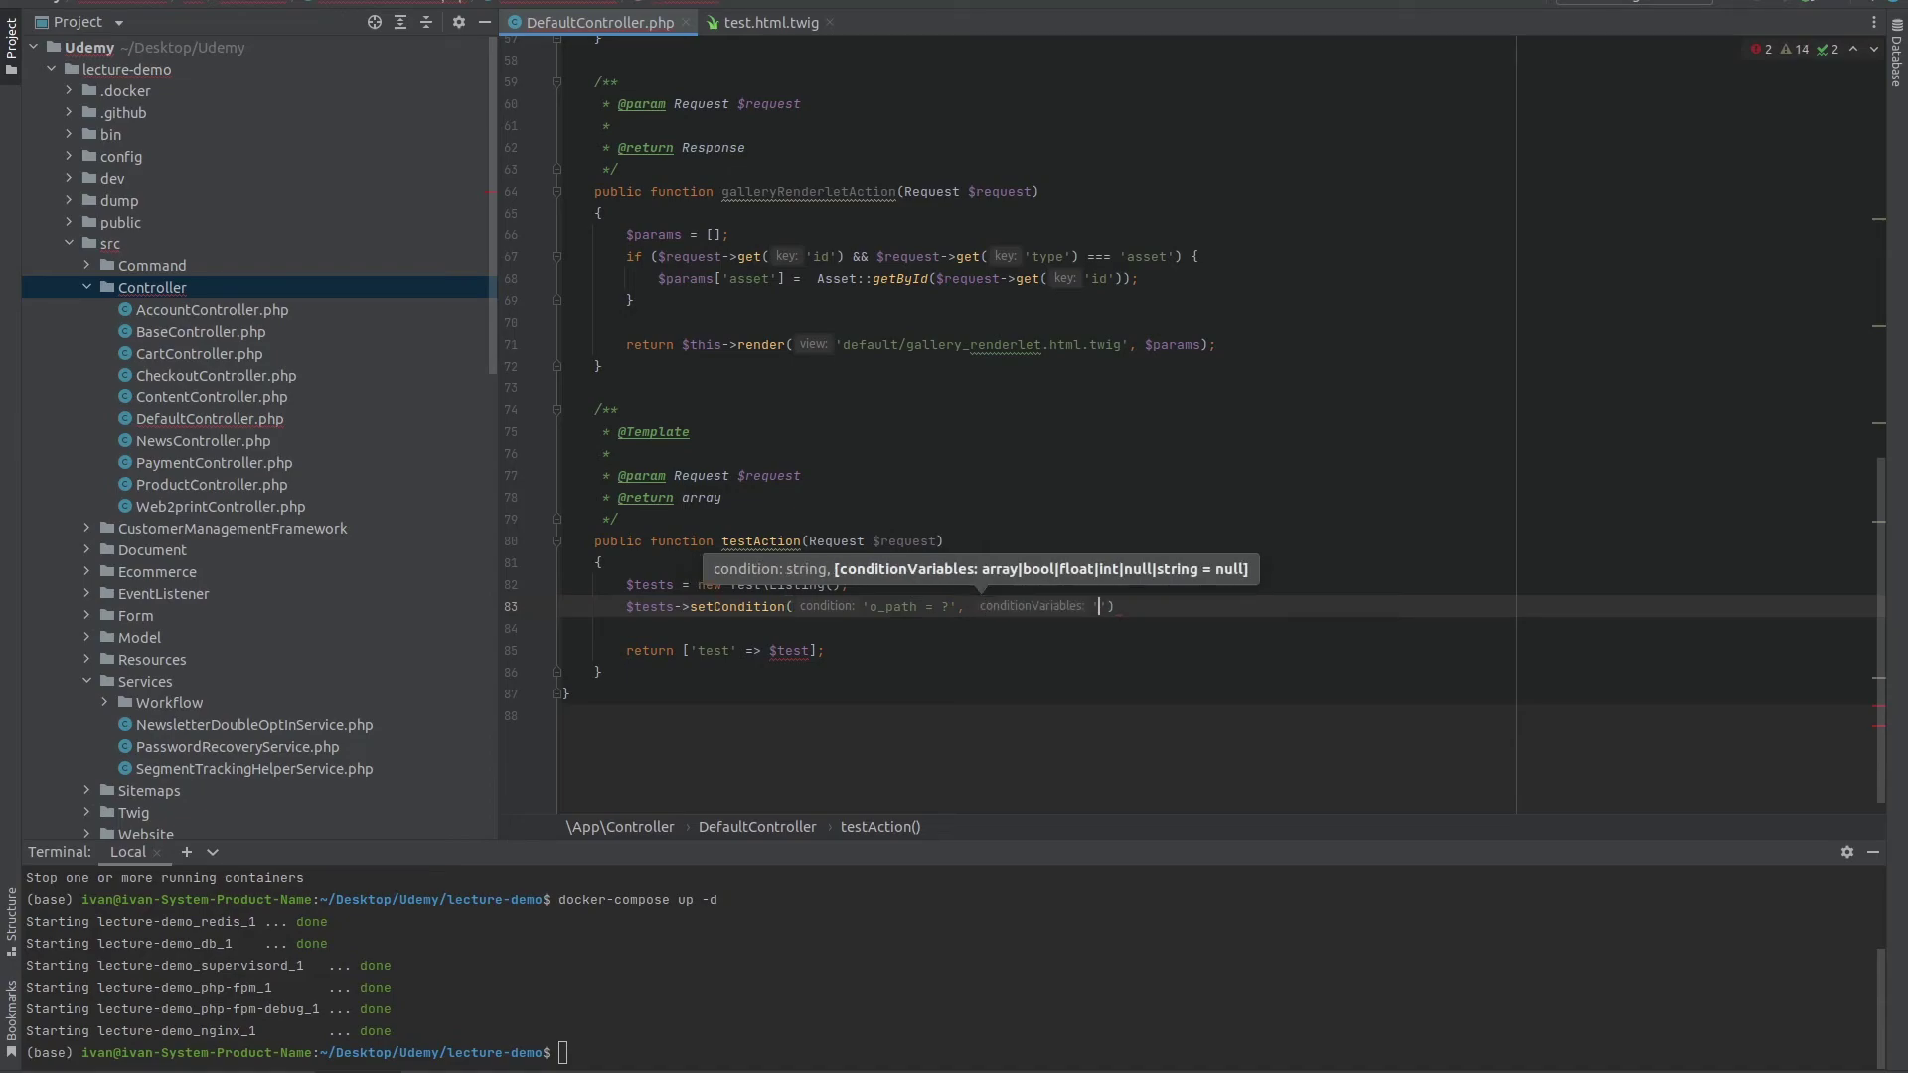
pyautogui.write('/')
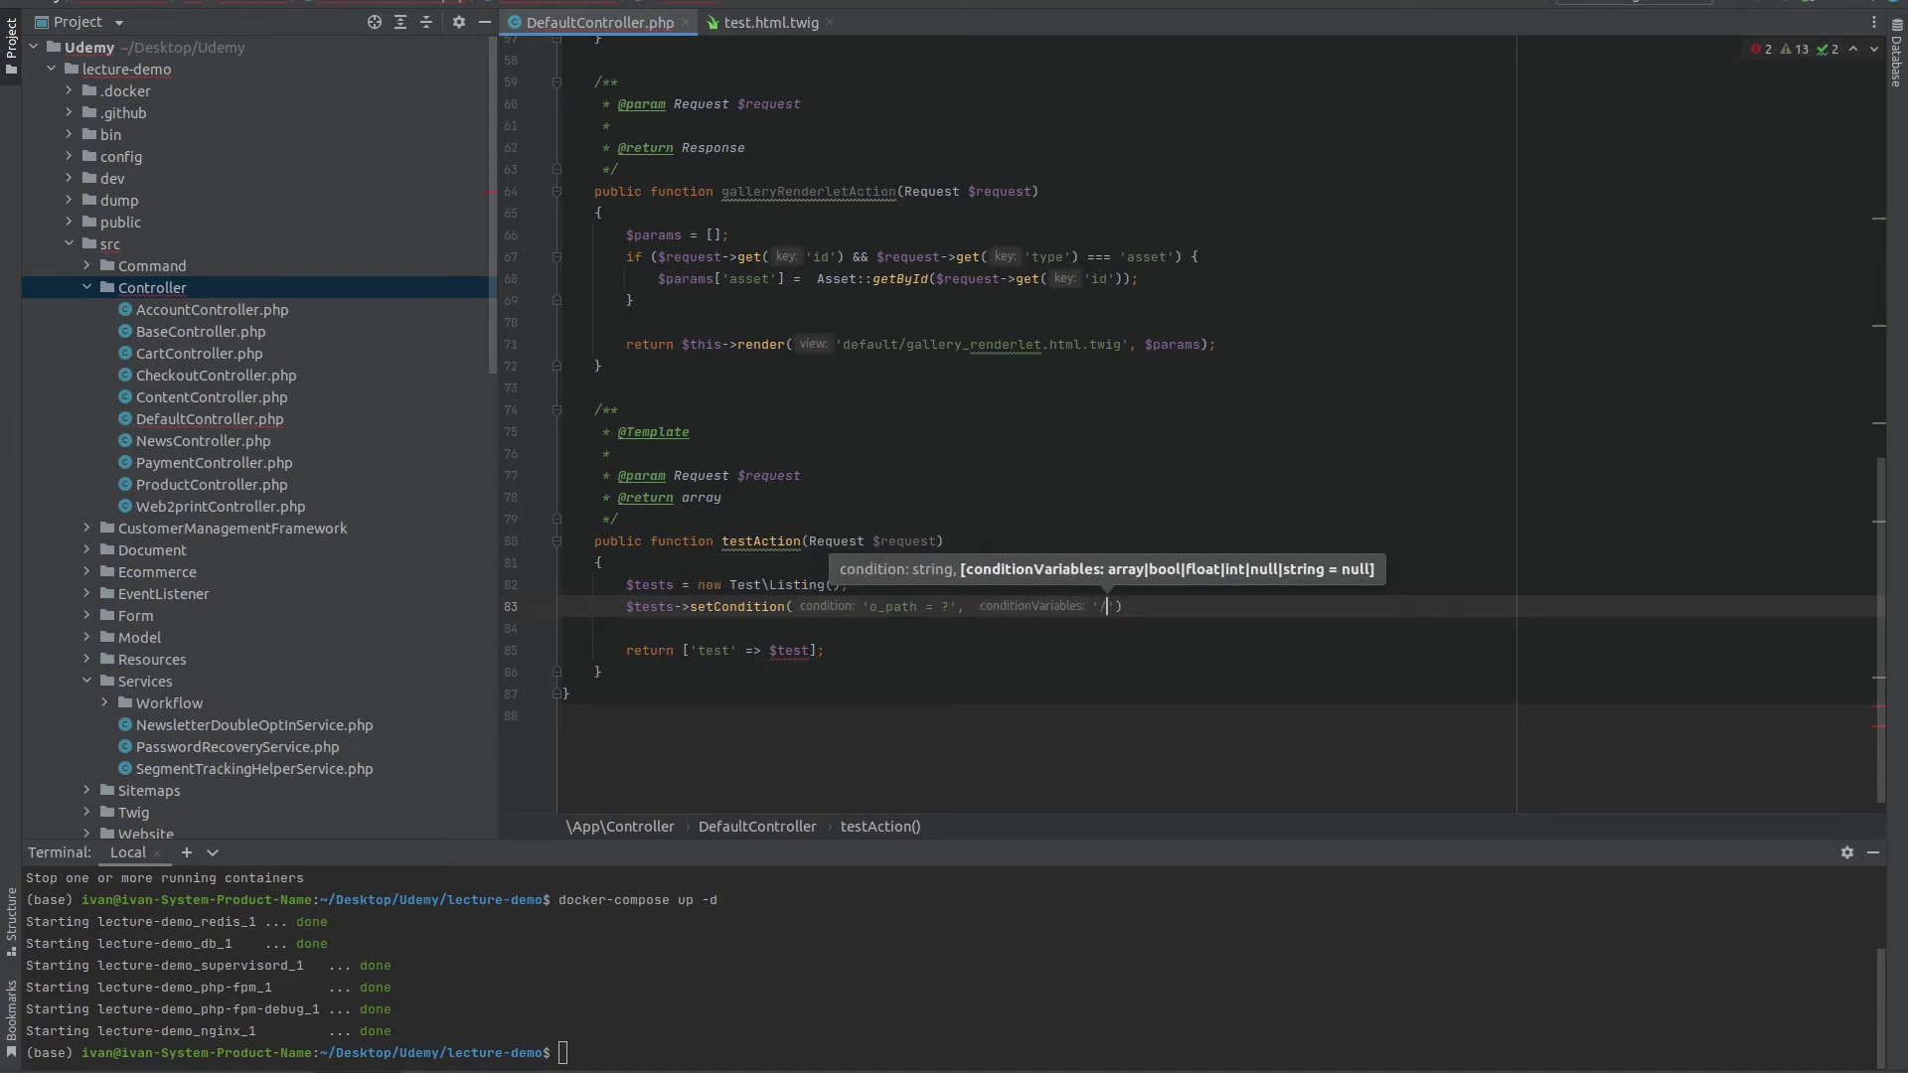
pyautogui.write('Test Objec')
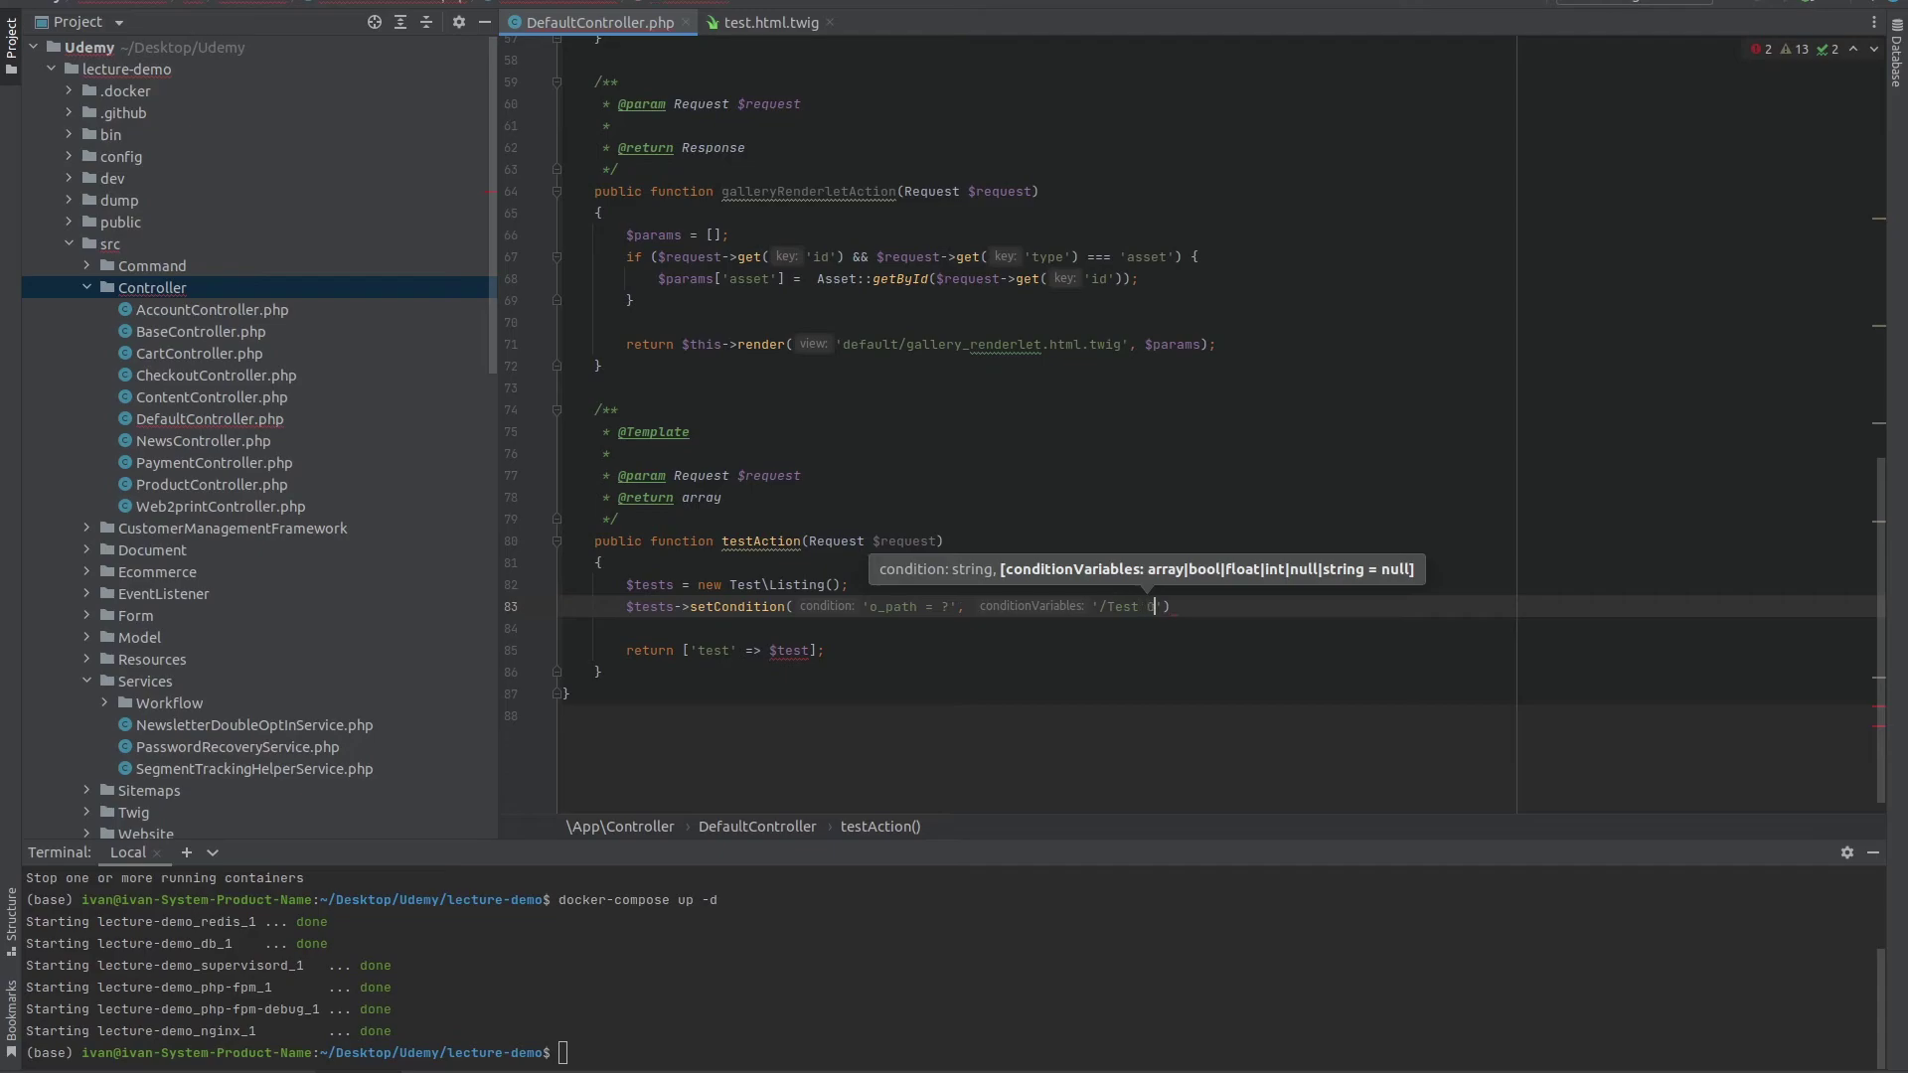
pyautogui.write("ts/'")
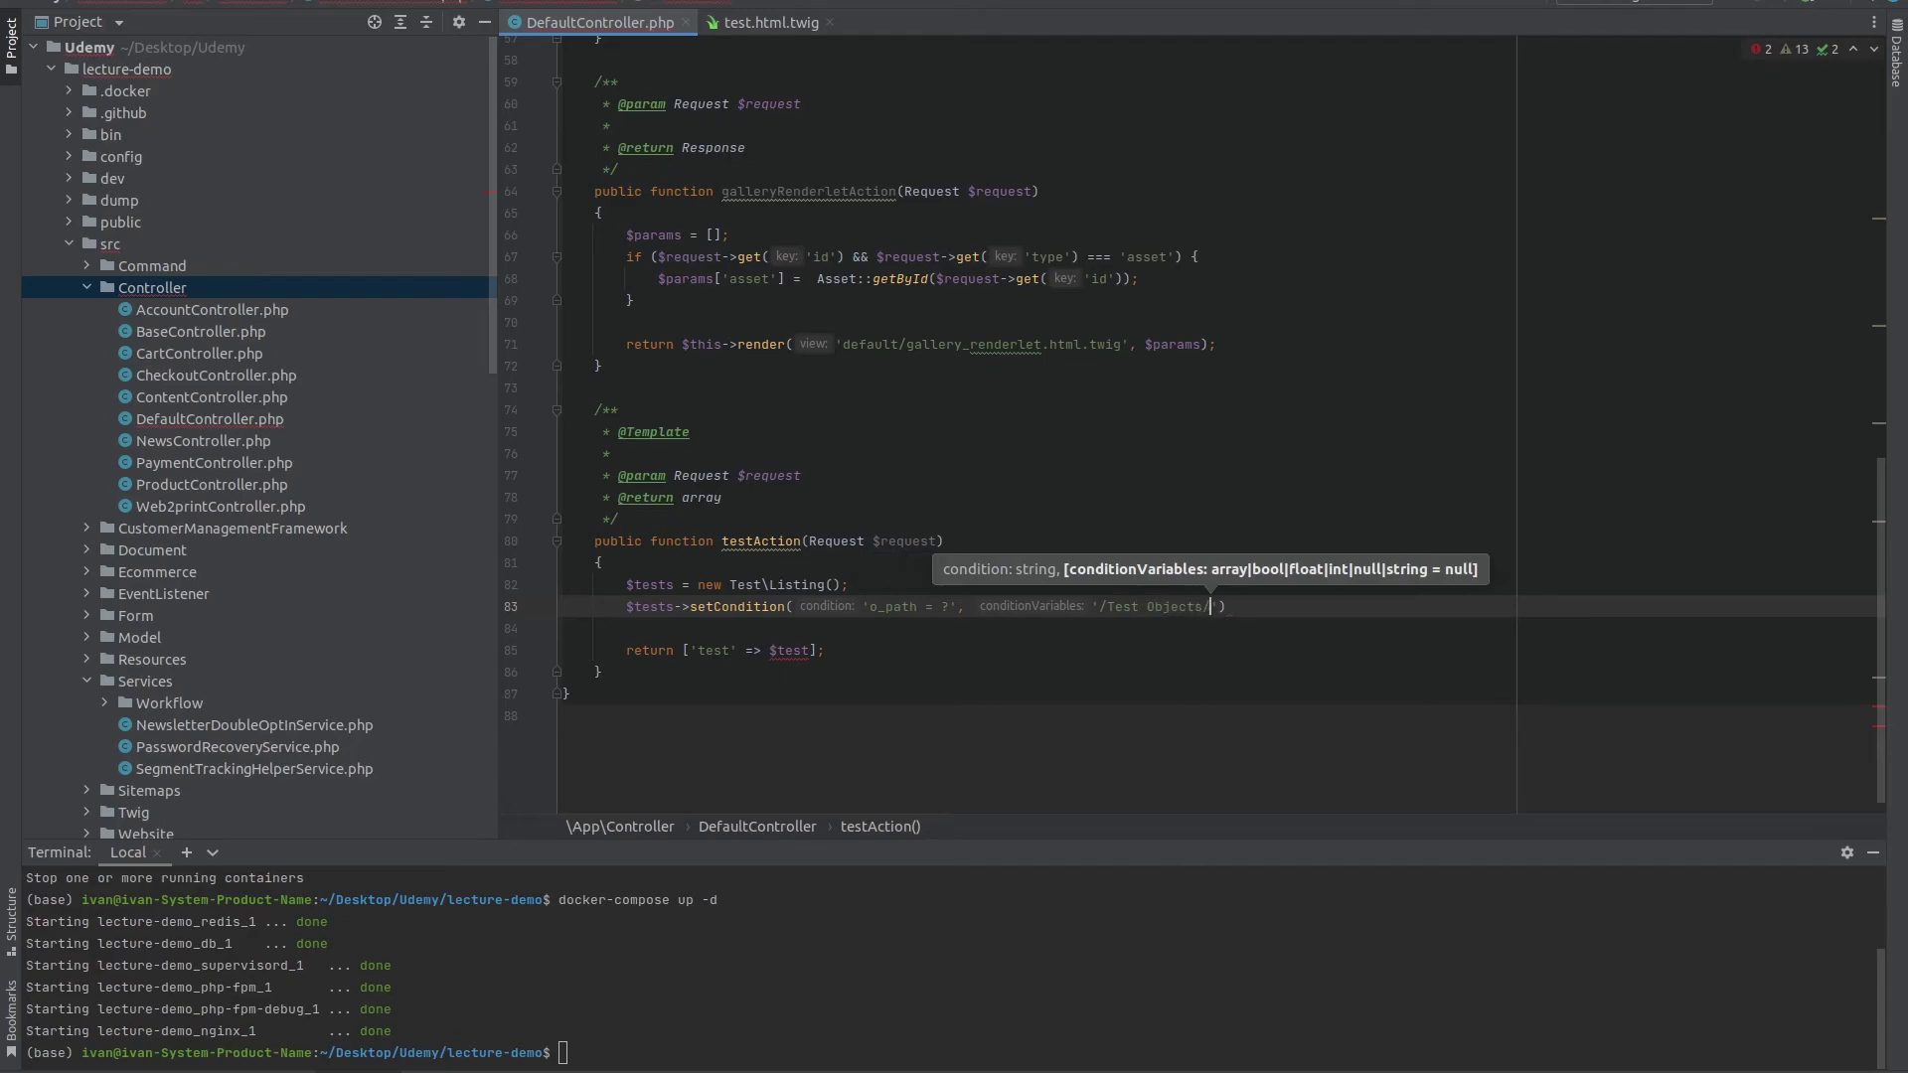
pyautogui.write(');')
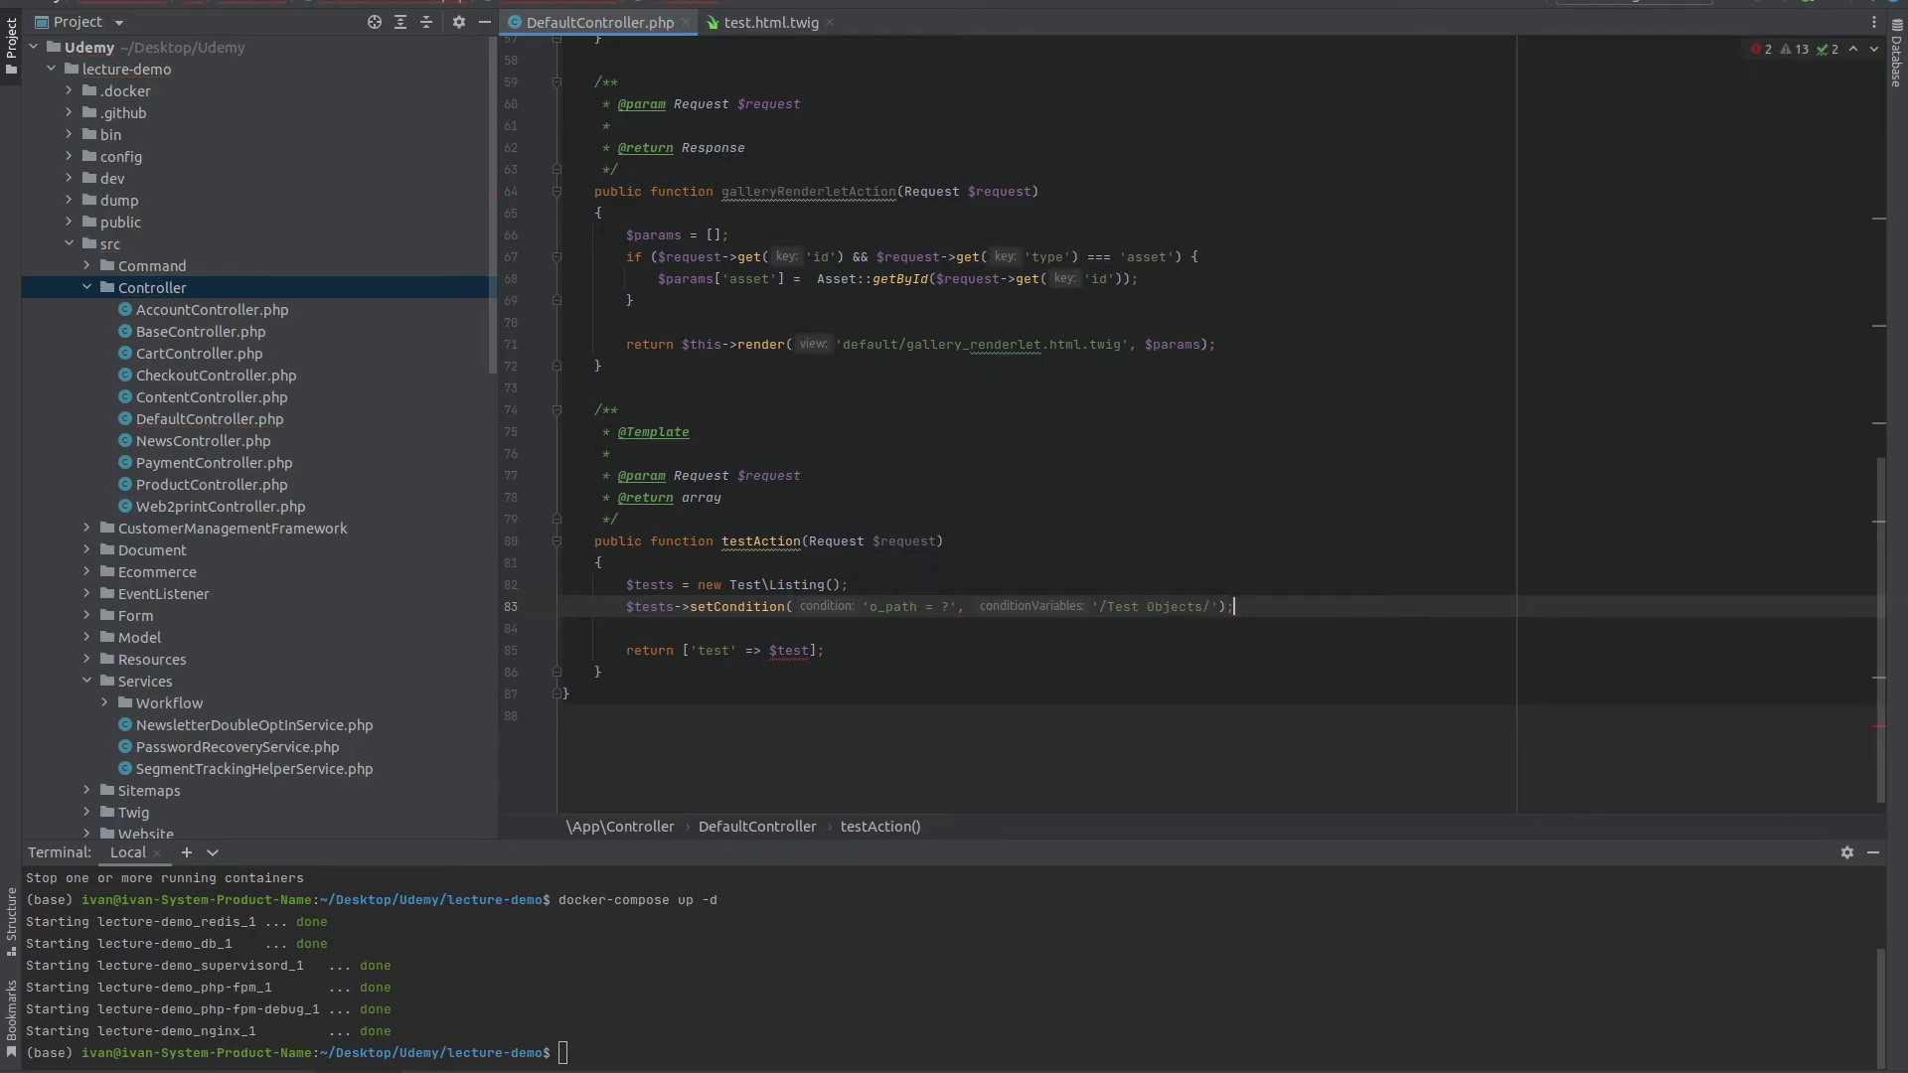
# Switch to the Pimcore admin in Chromium and open Database Administration from the system tools.
pyautogui.hotkey('alt', 'Tab')
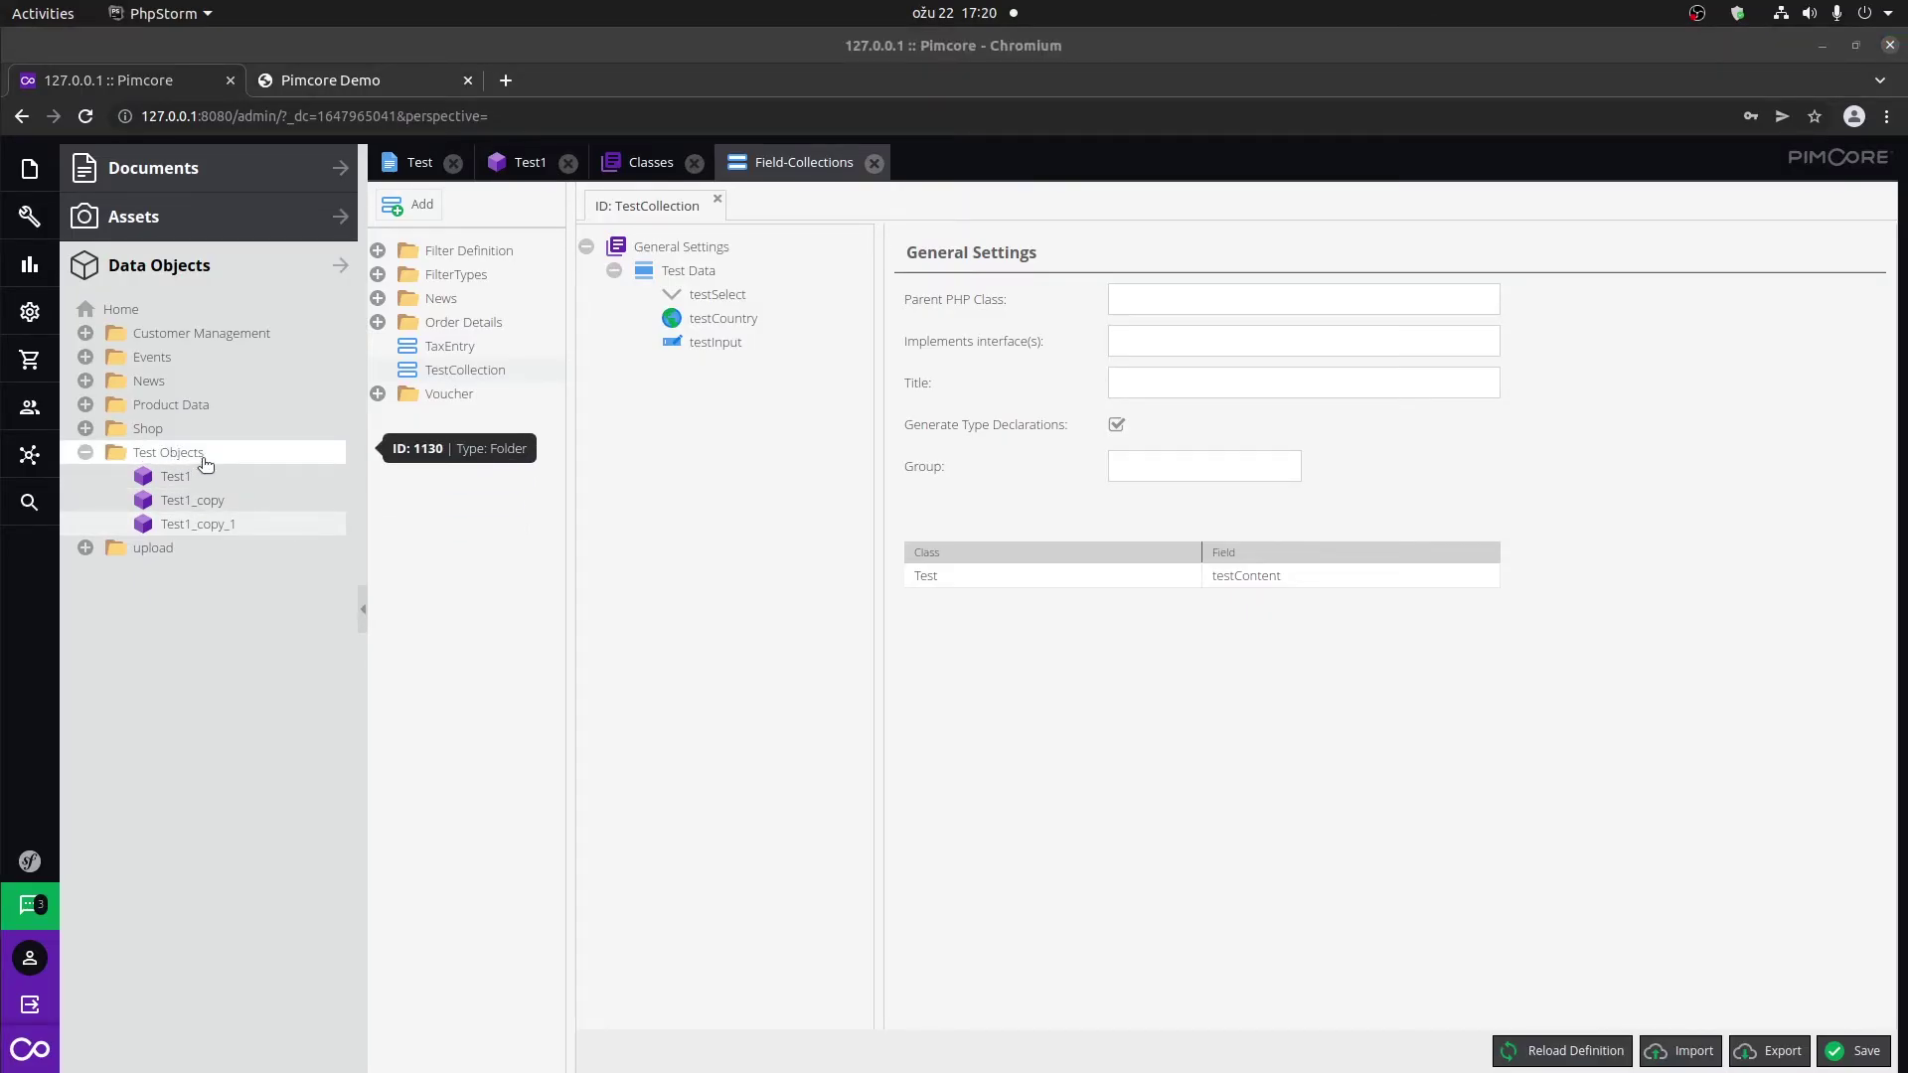
pyautogui.click(479, 610)
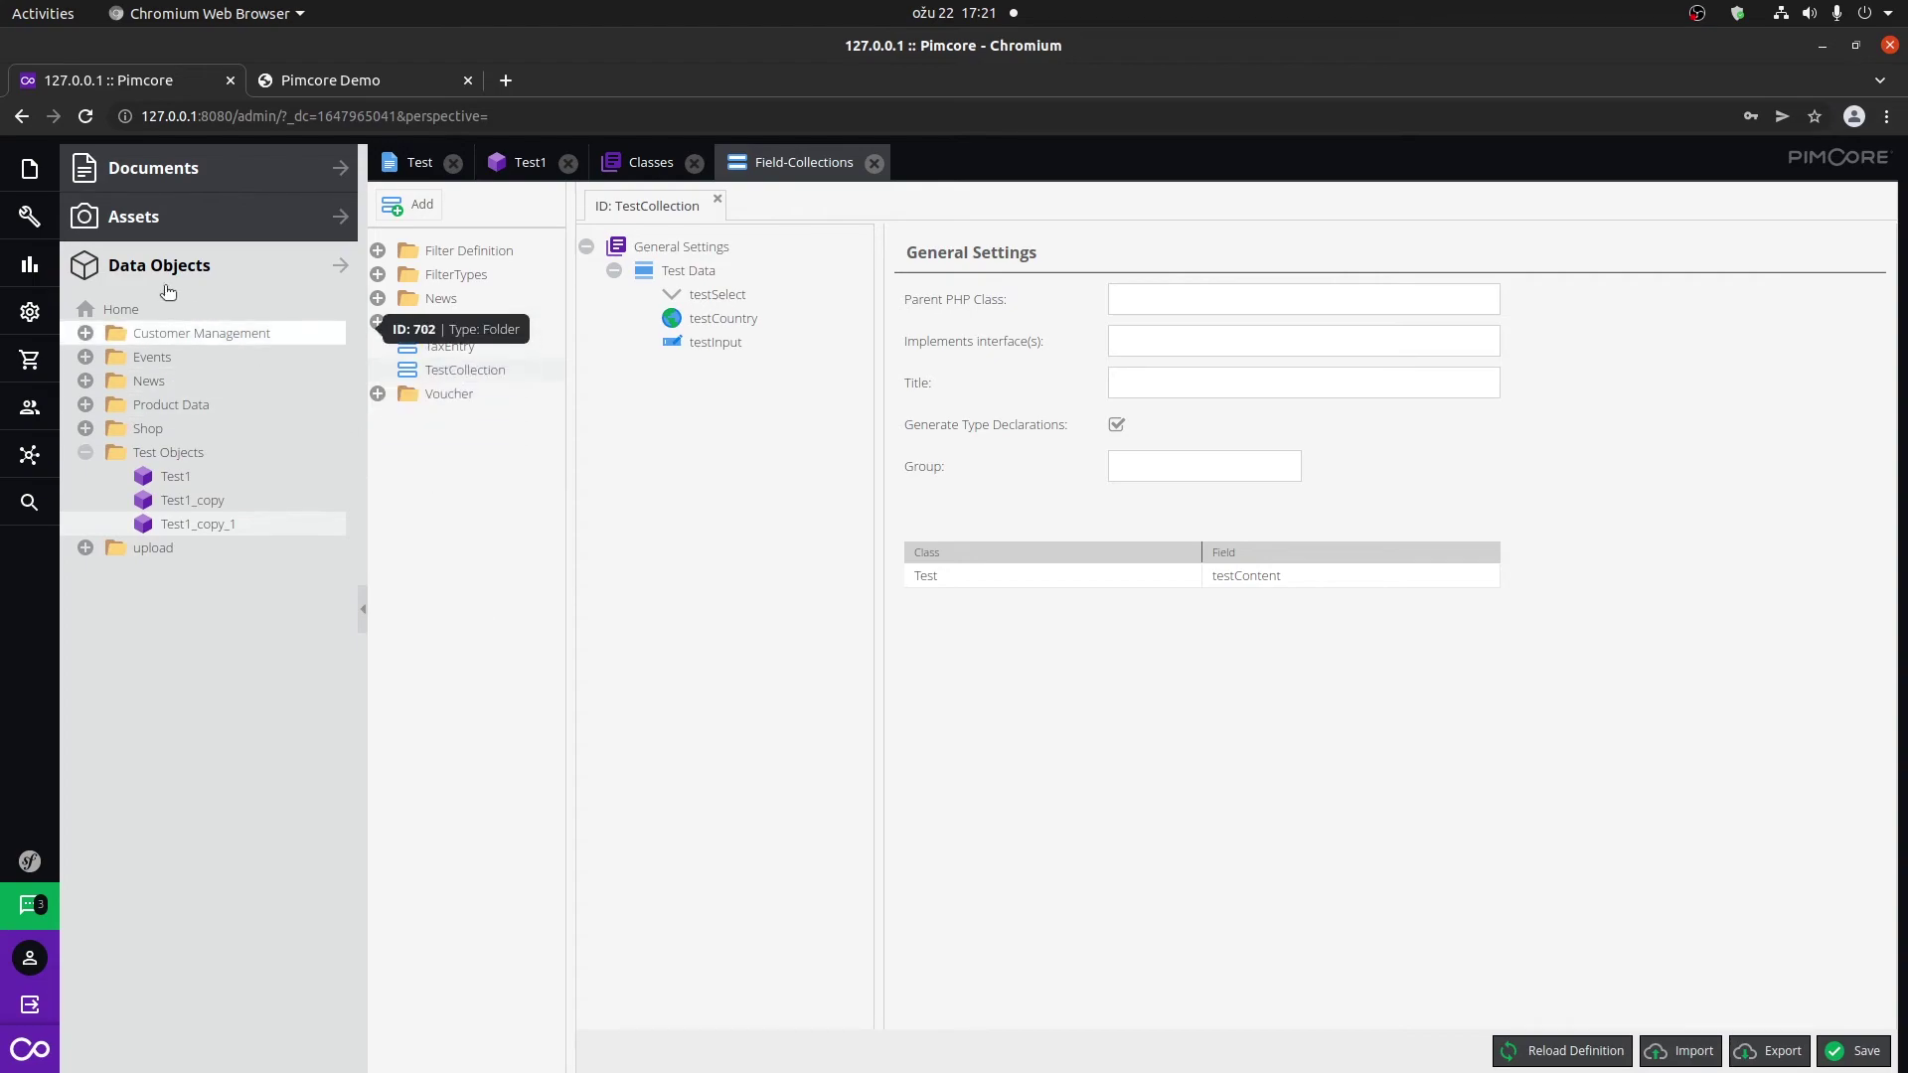
pyautogui.click(31, 221)
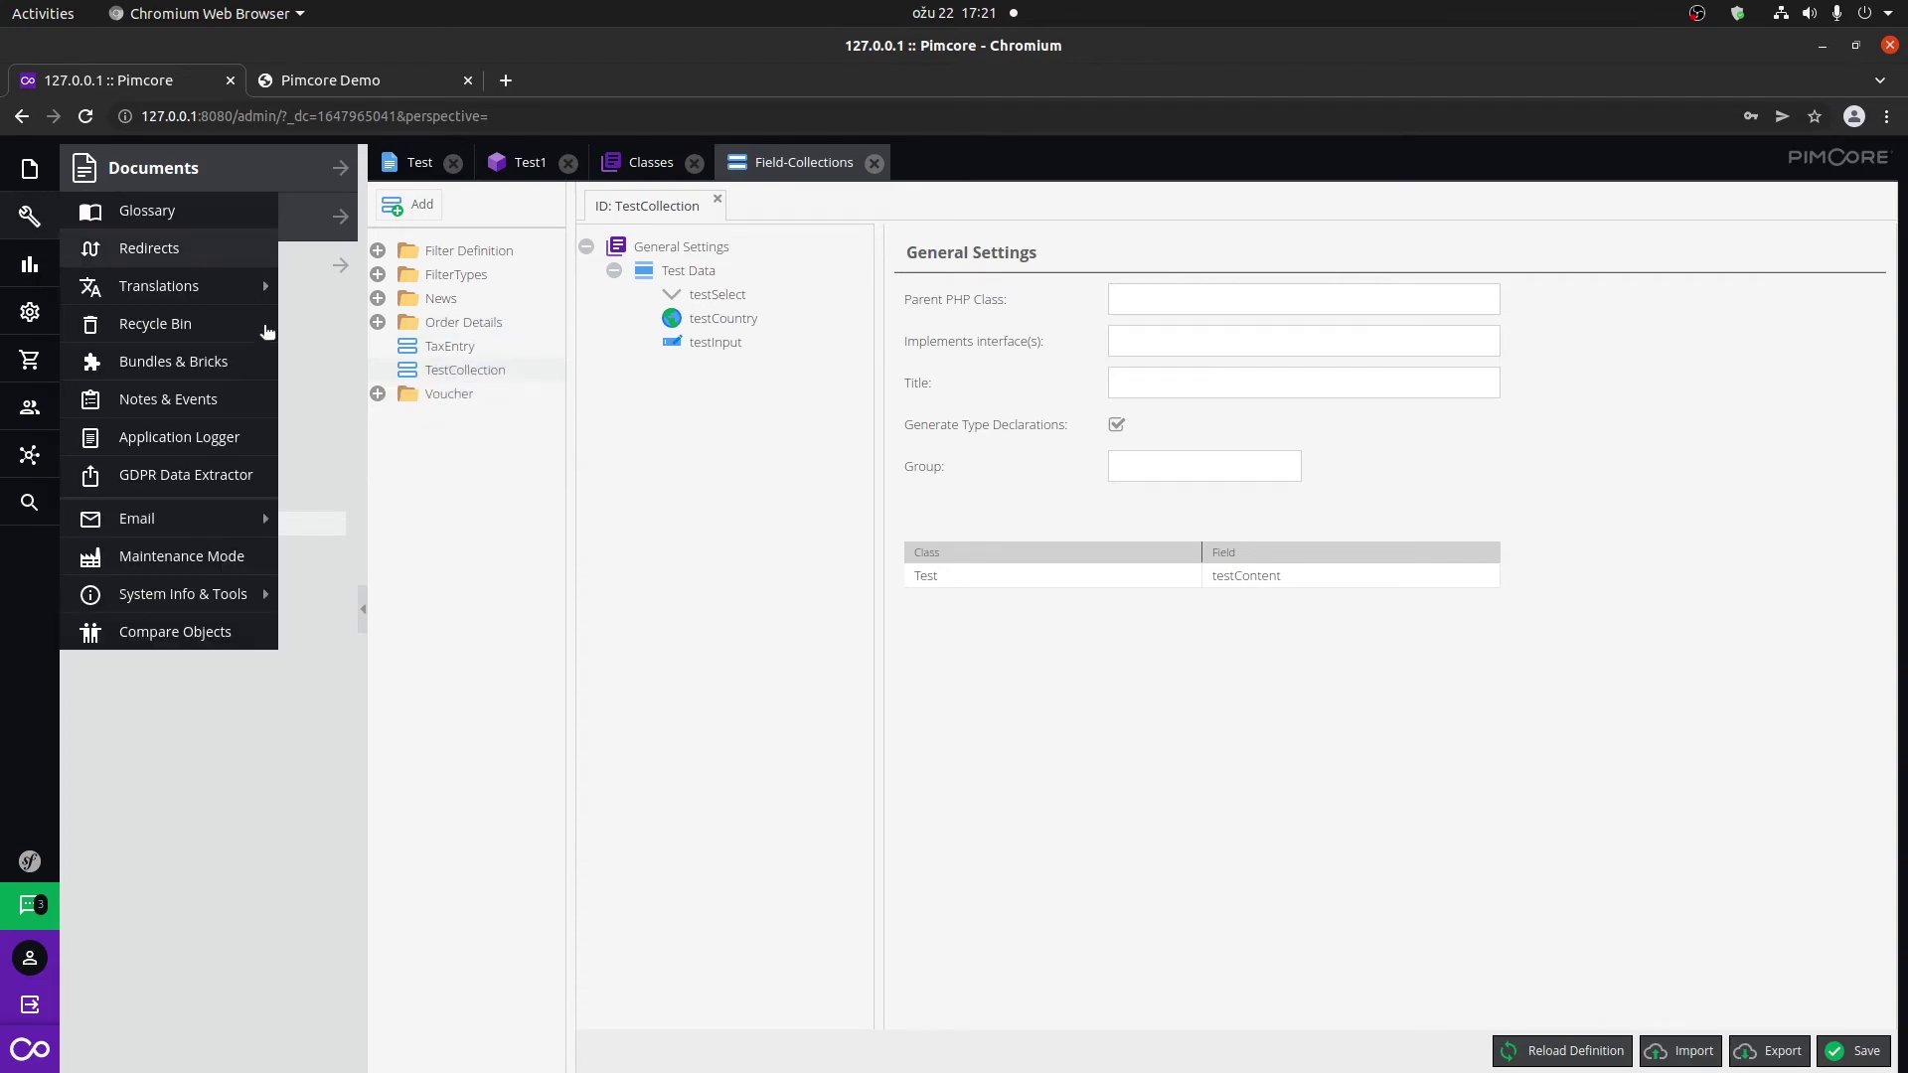
pyautogui.moveTo(221, 596)
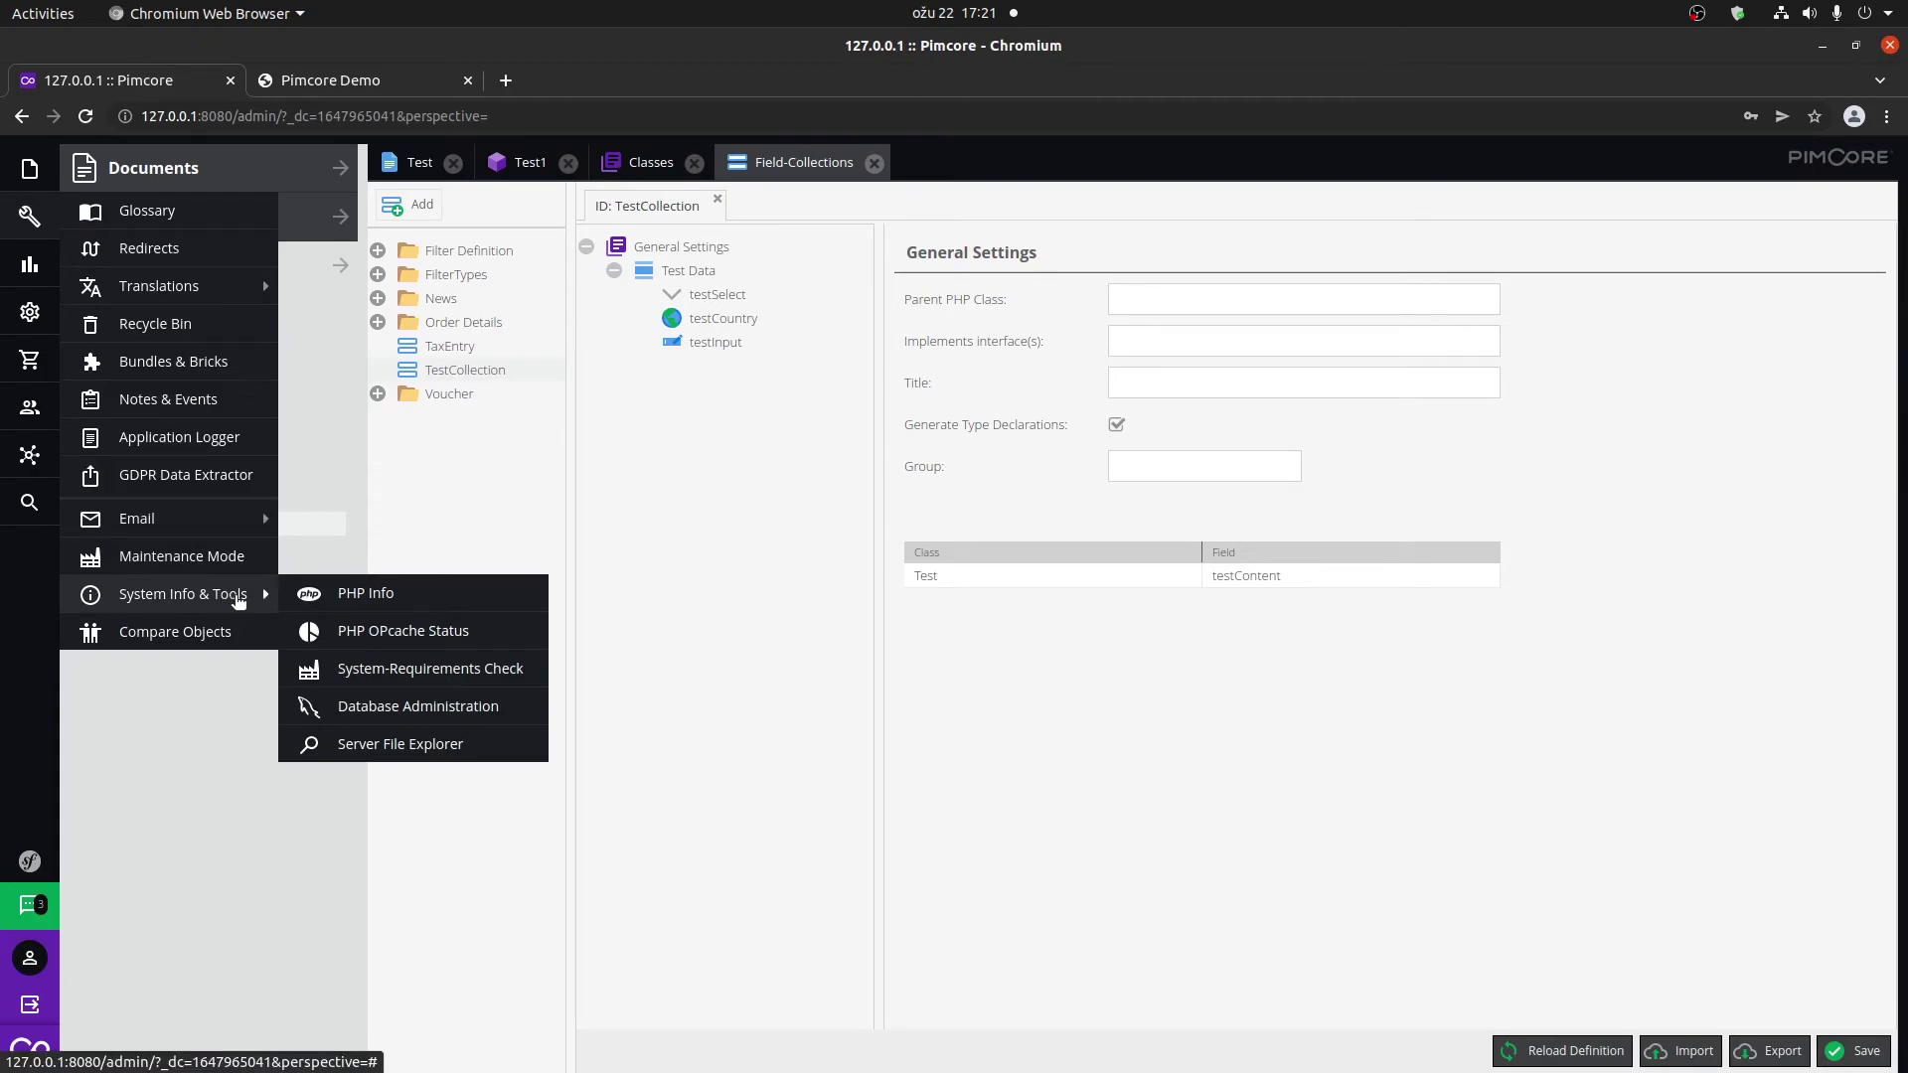
pyautogui.click(467, 710)
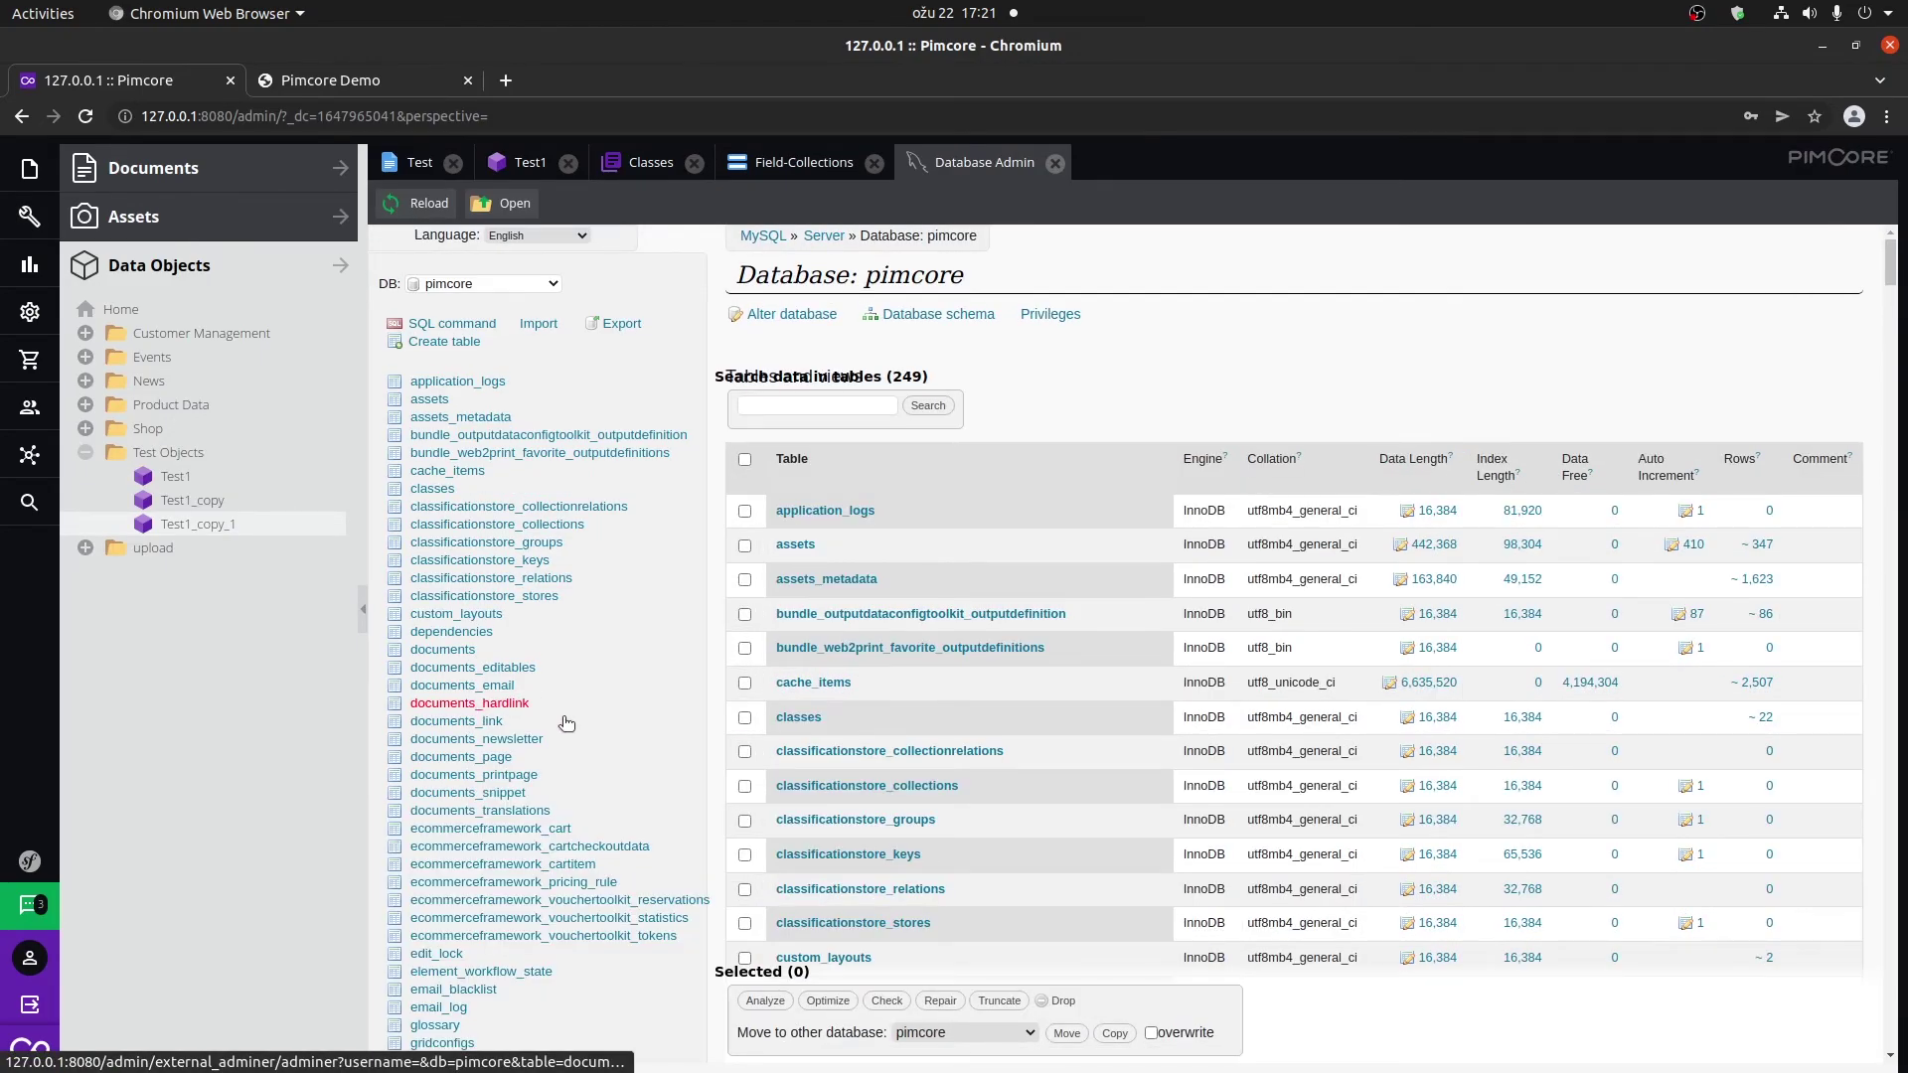
# Find the object_Test view in the pimcore database's table list and open it.
pyautogui.scroll(-3, 573, 738)
pyautogui.scroll(-10, 574, 738)
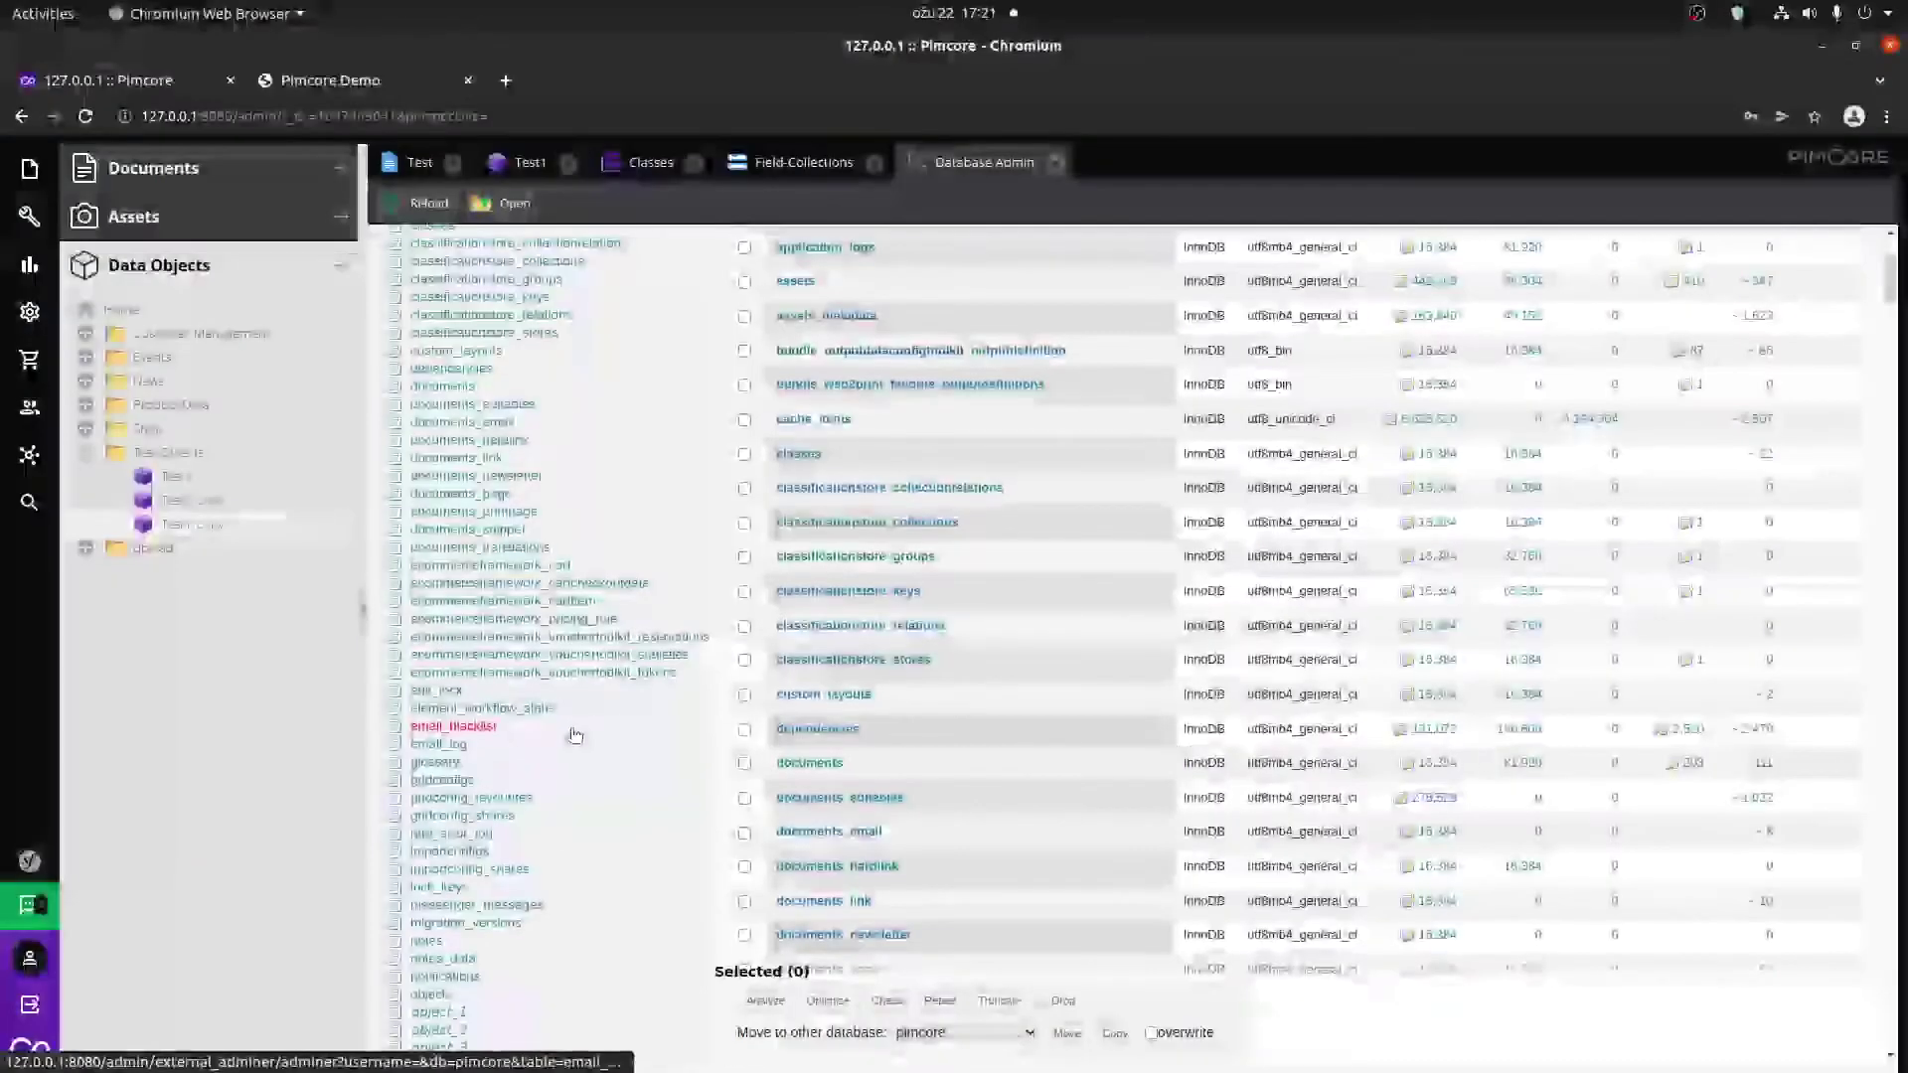
pyautogui.scroll(-10, 574, 736)
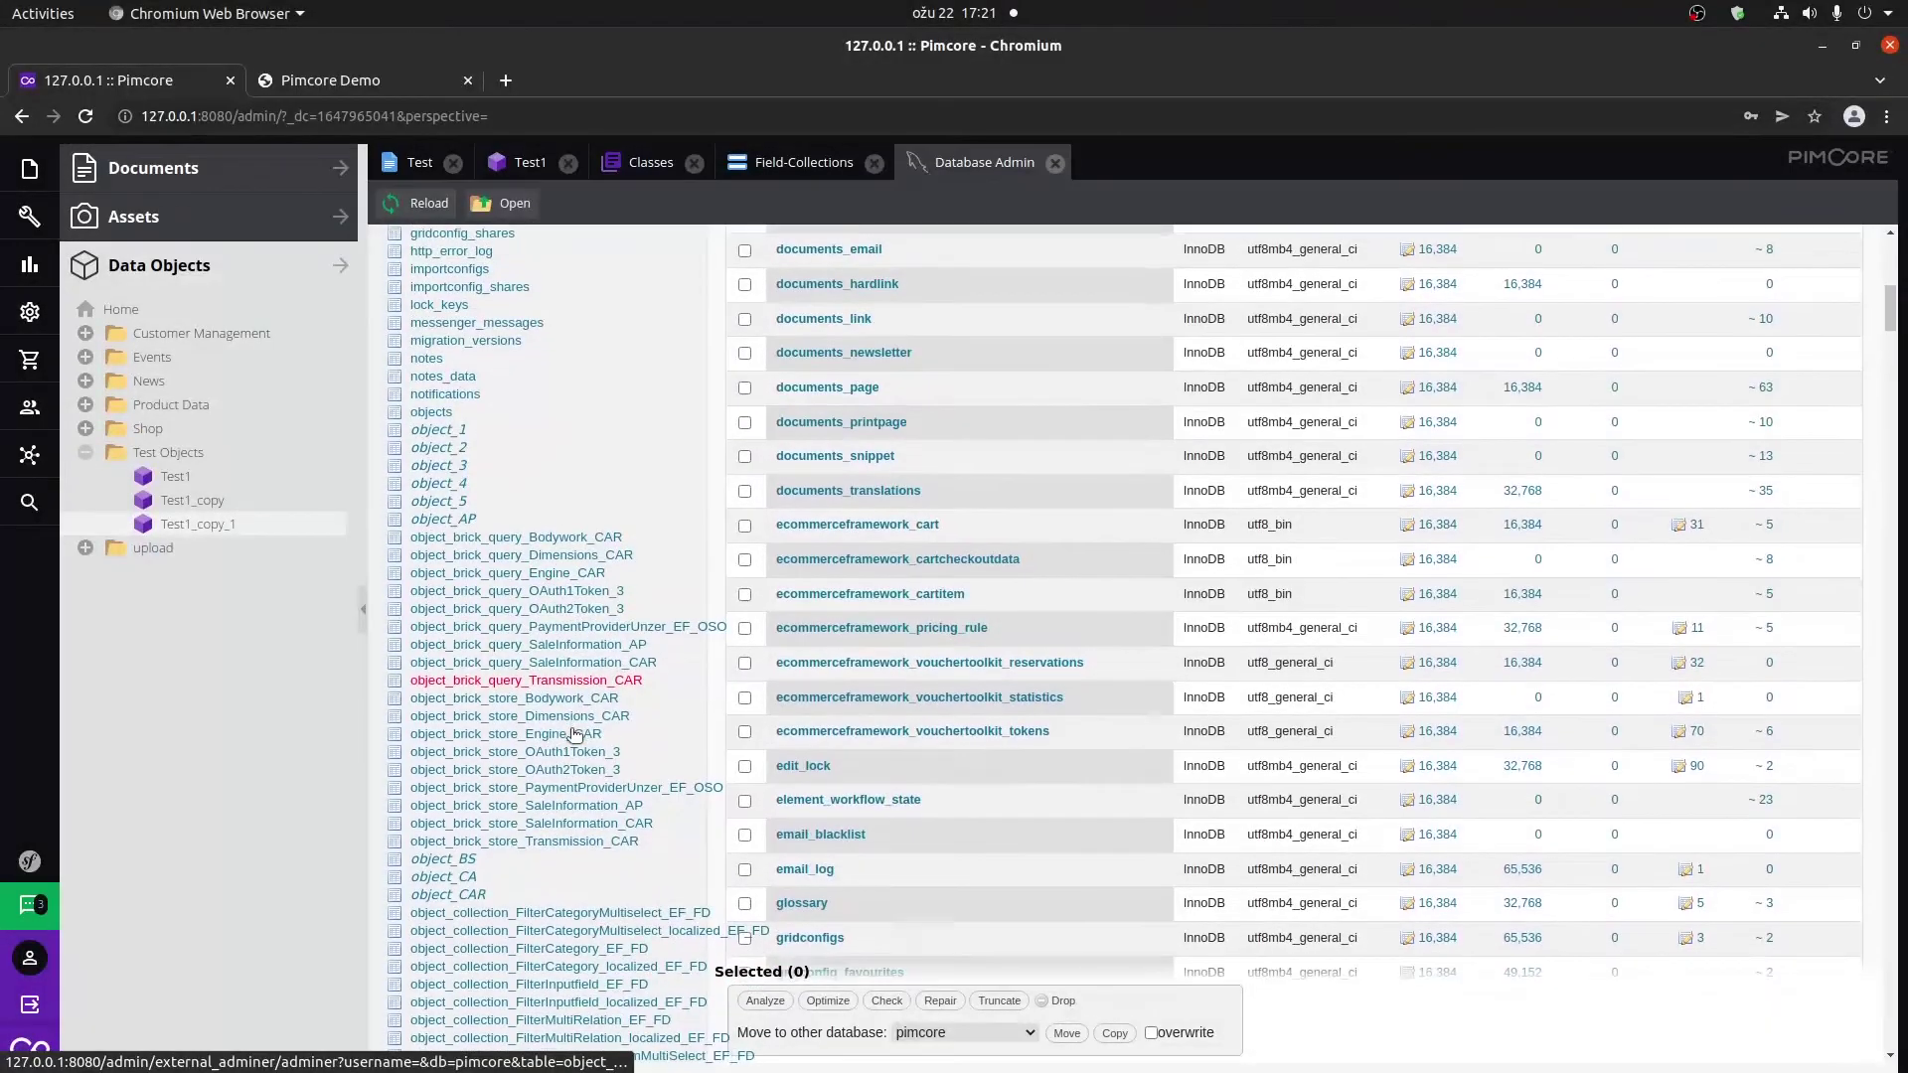
pyautogui.scroll(-10, 574, 735)
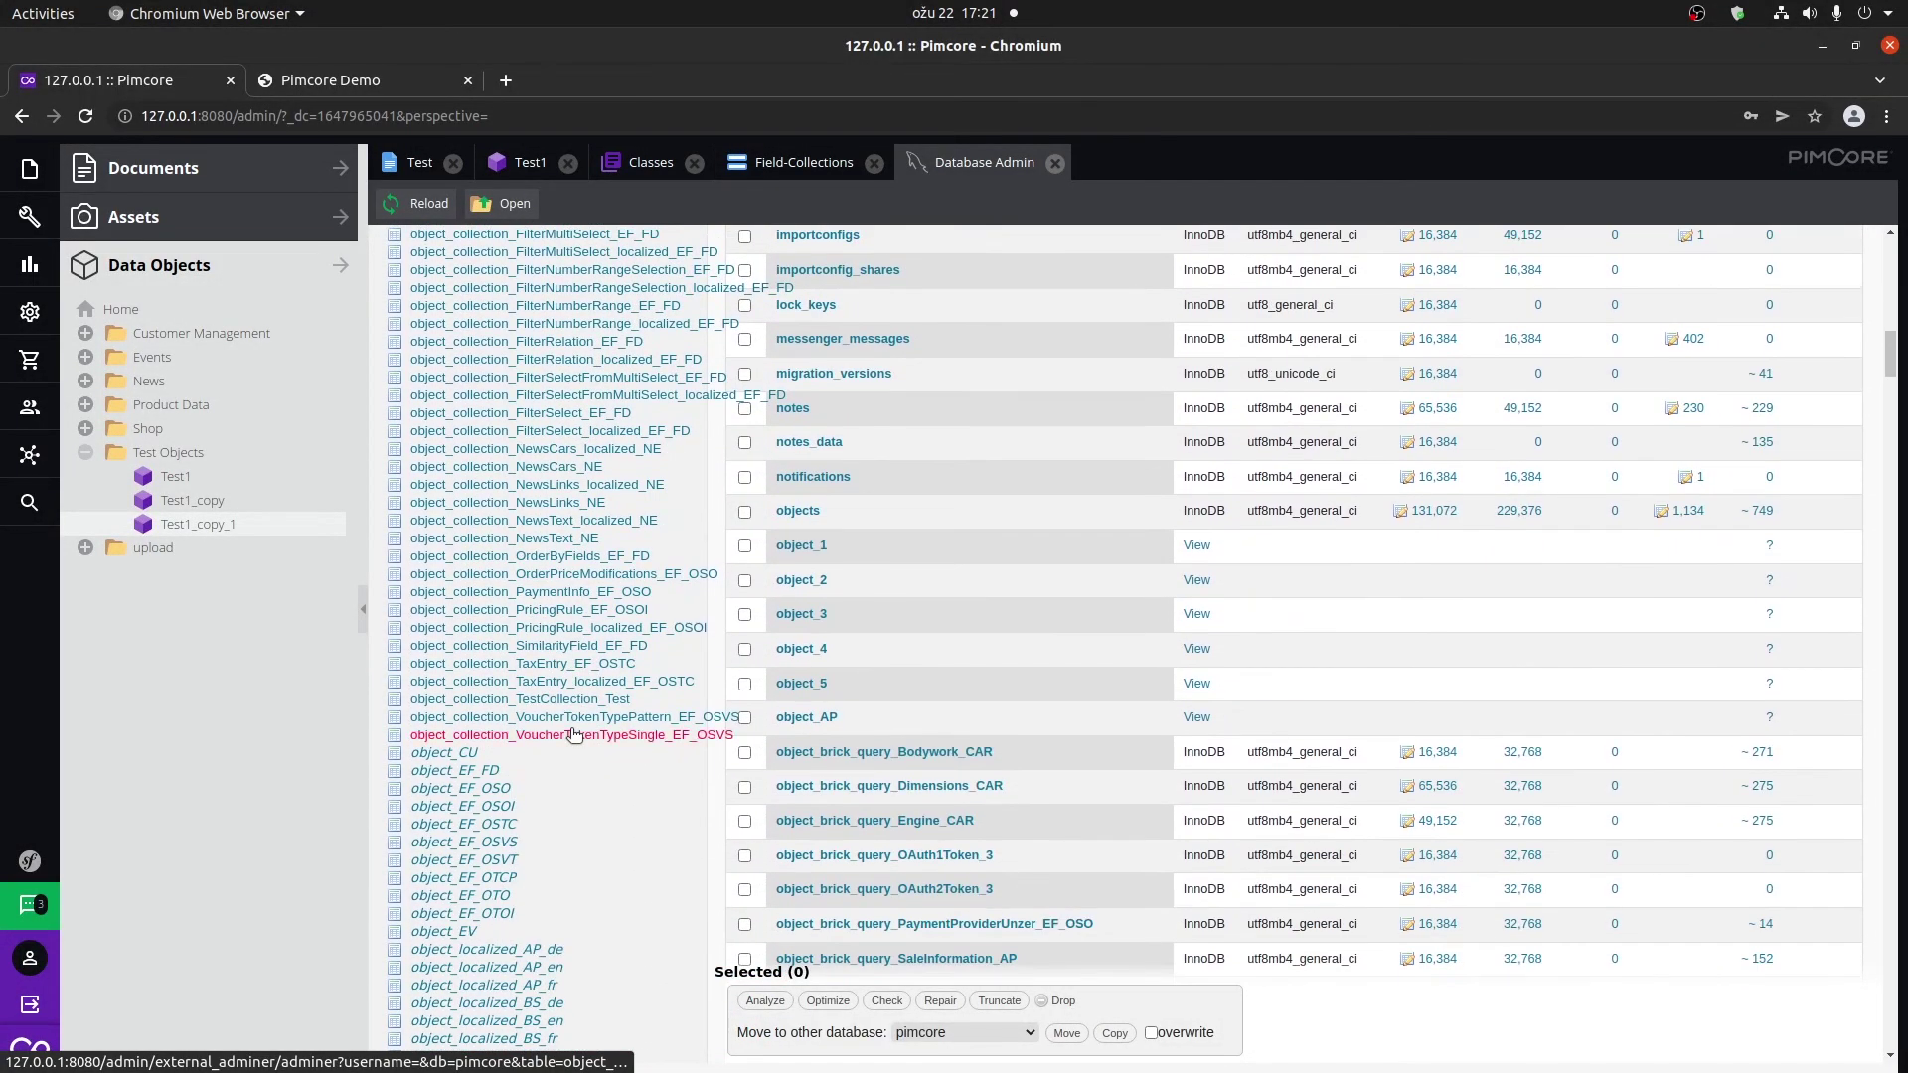
pyautogui.scroll(-5, 573, 735)
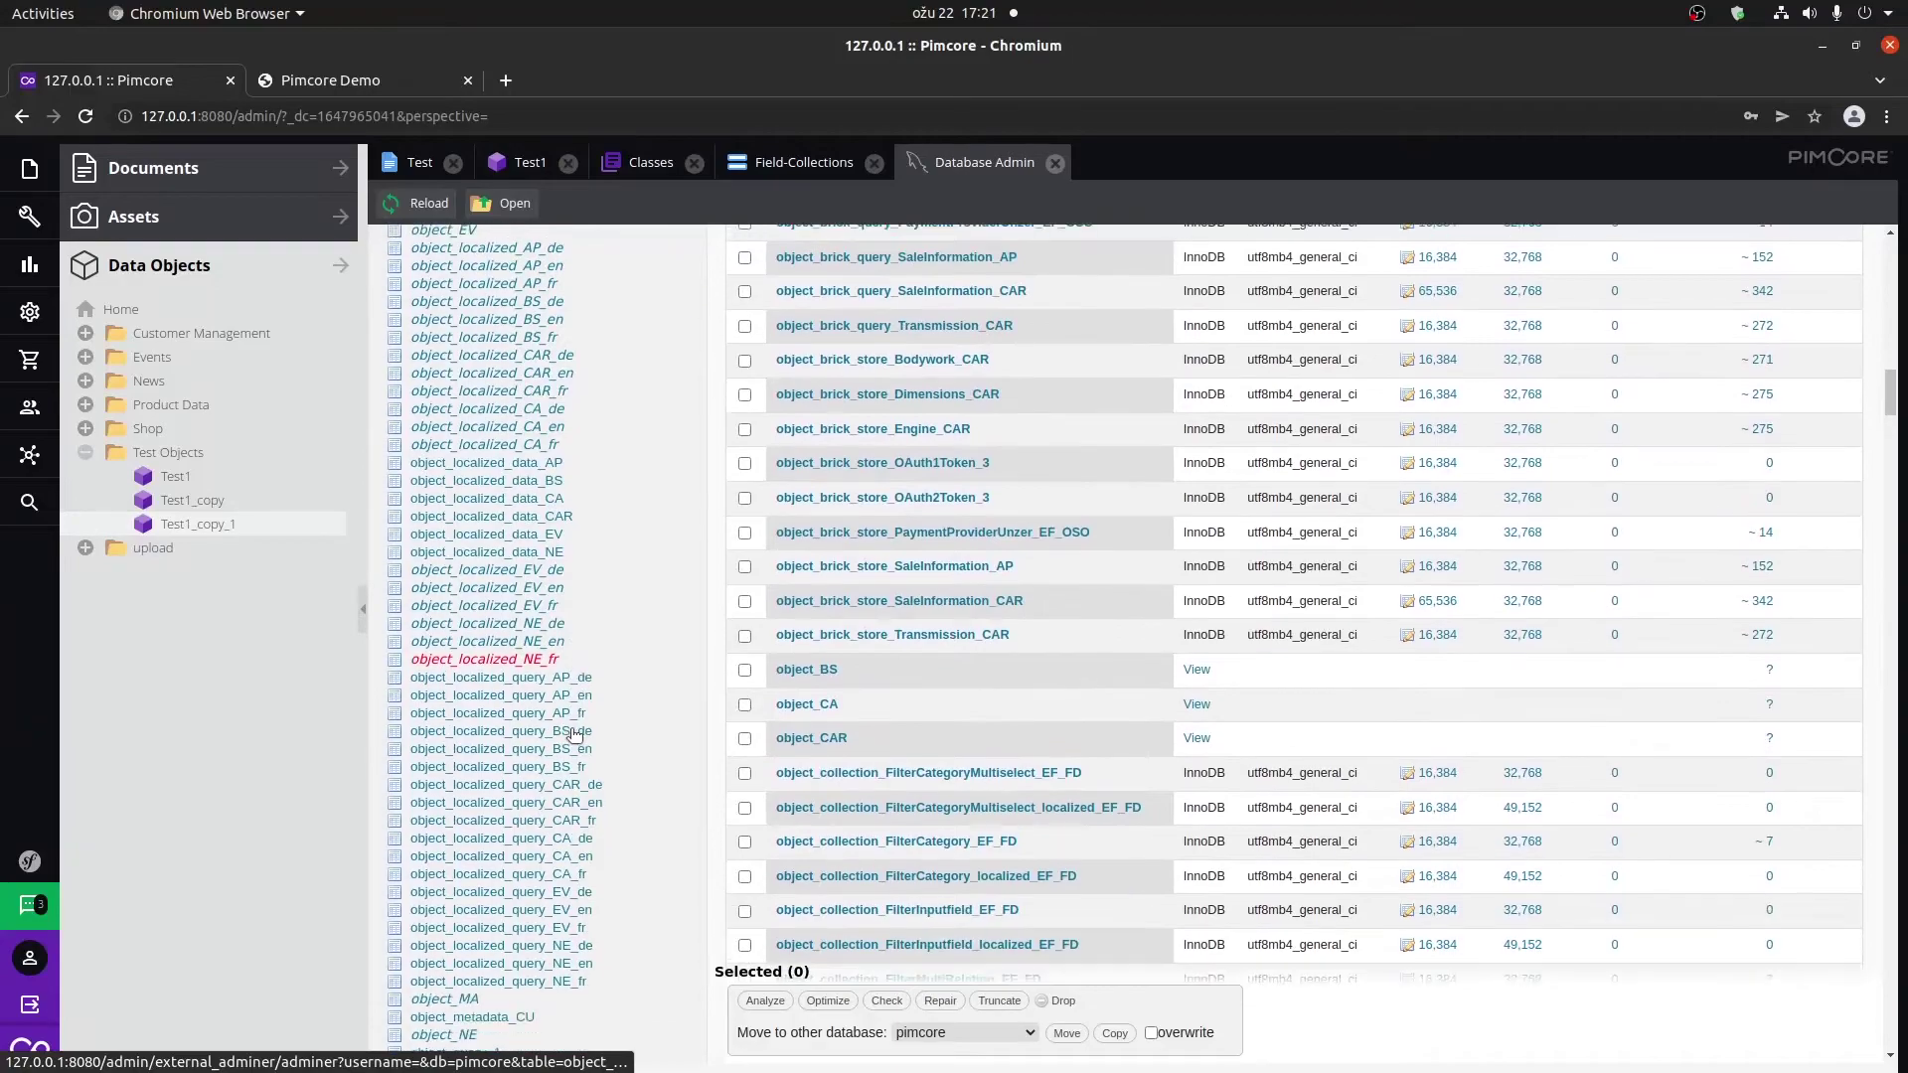
pyautogui.scroll(-2, 573, 735)
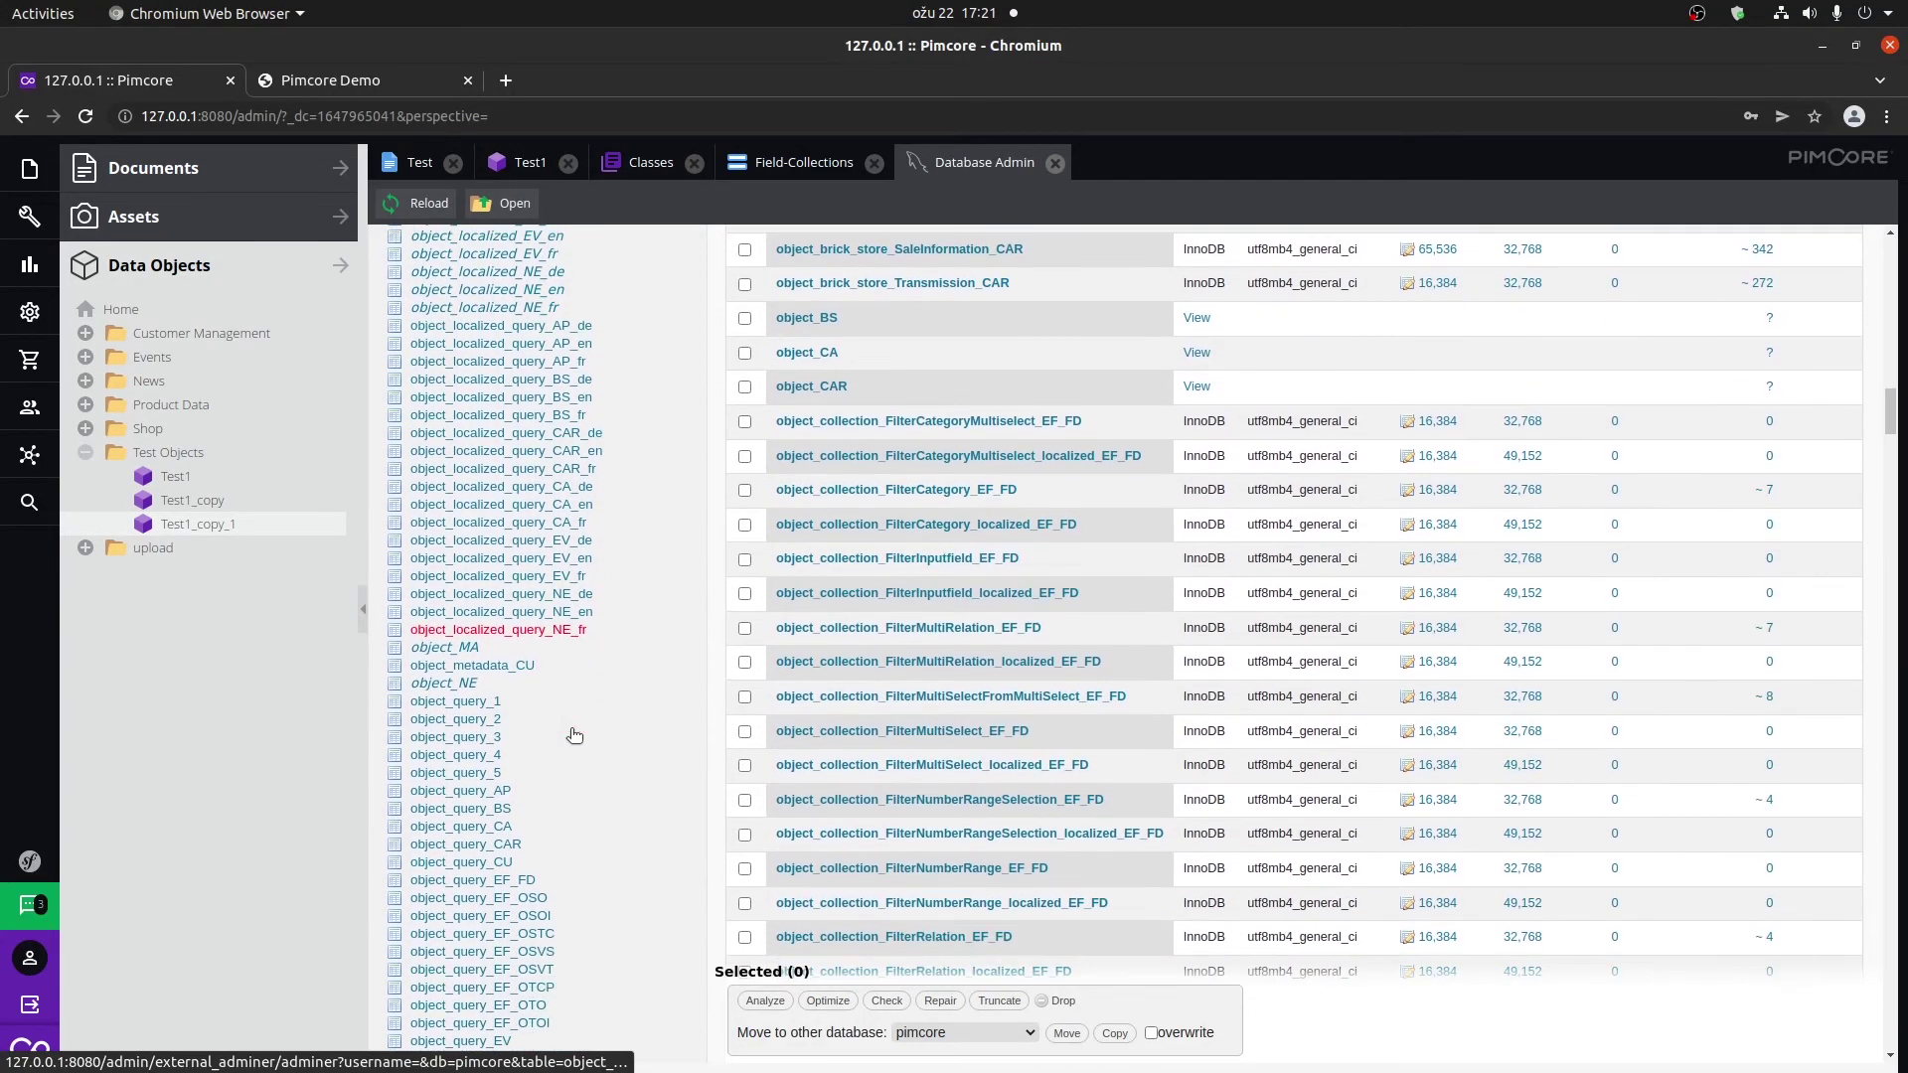
pyautogui.scroll(-12, 574, 735)
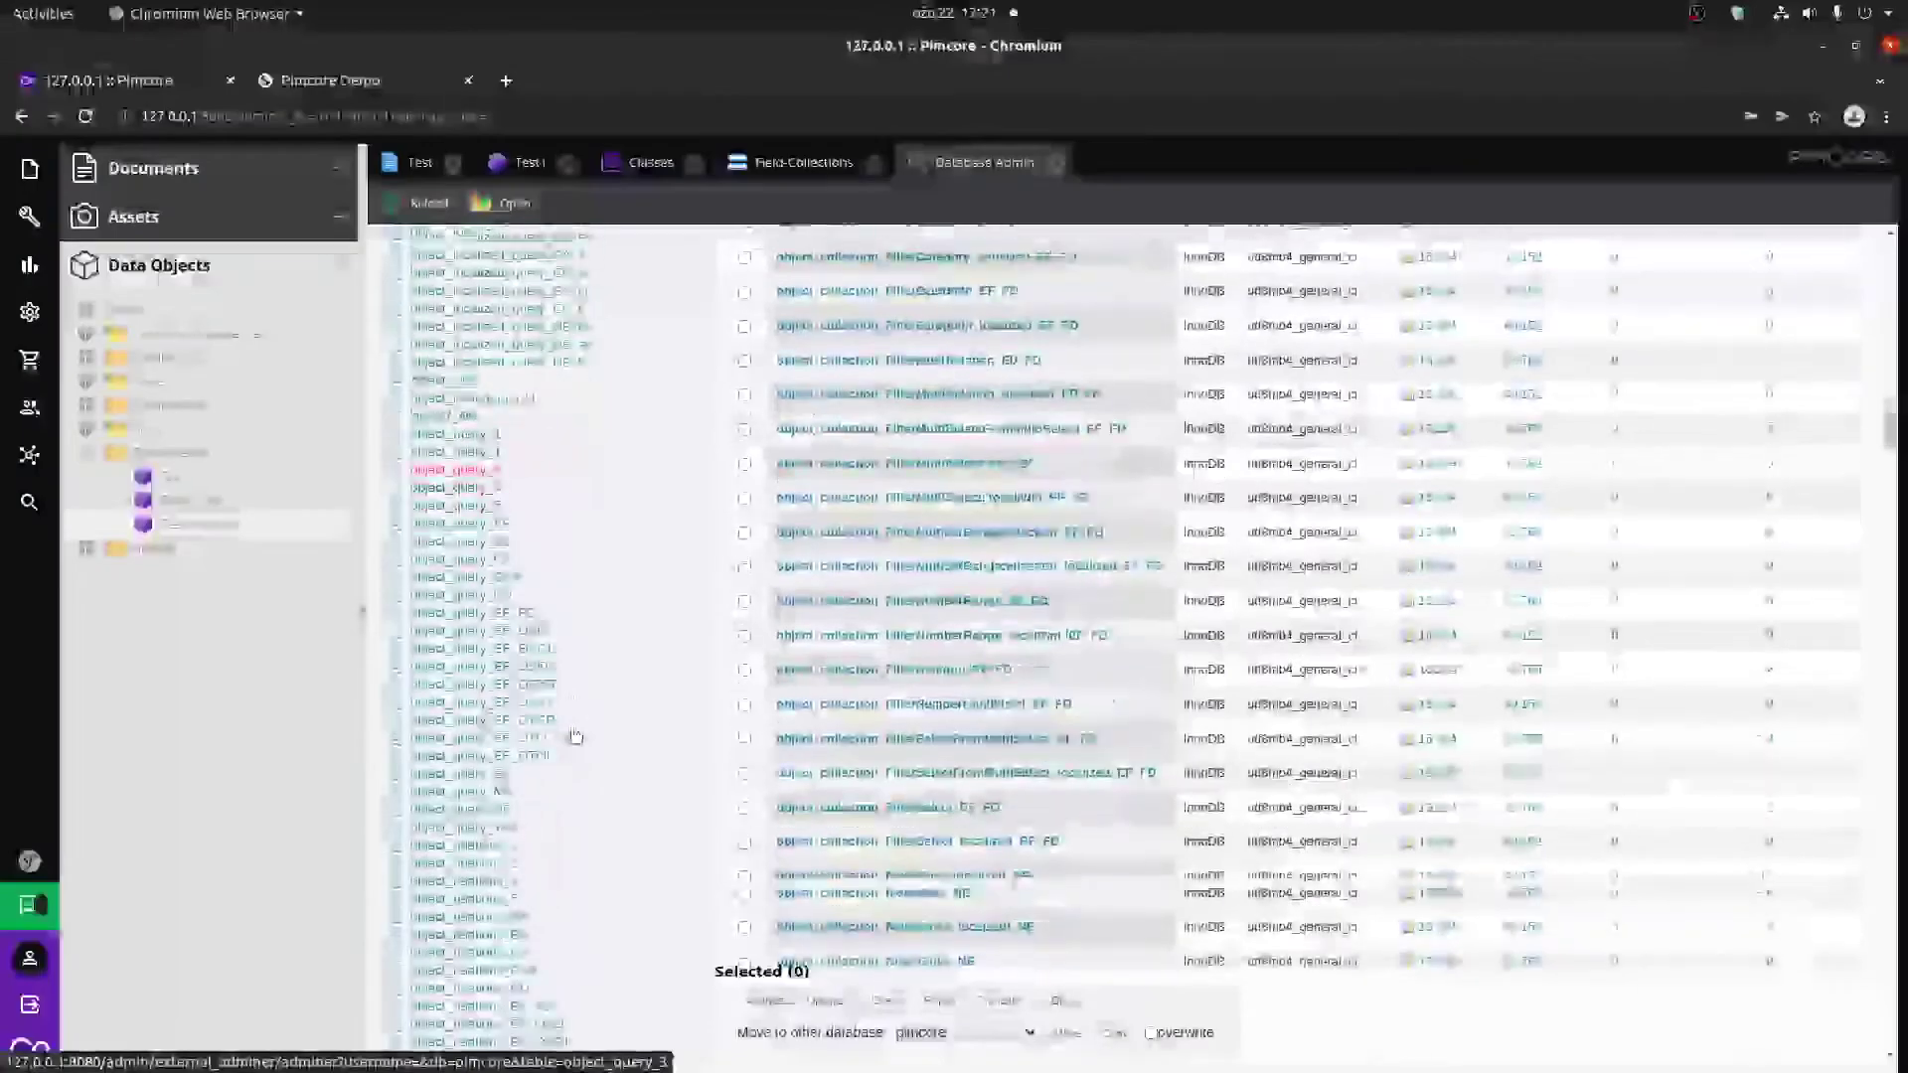
pyautogui.scroll(-10, 574, 736)
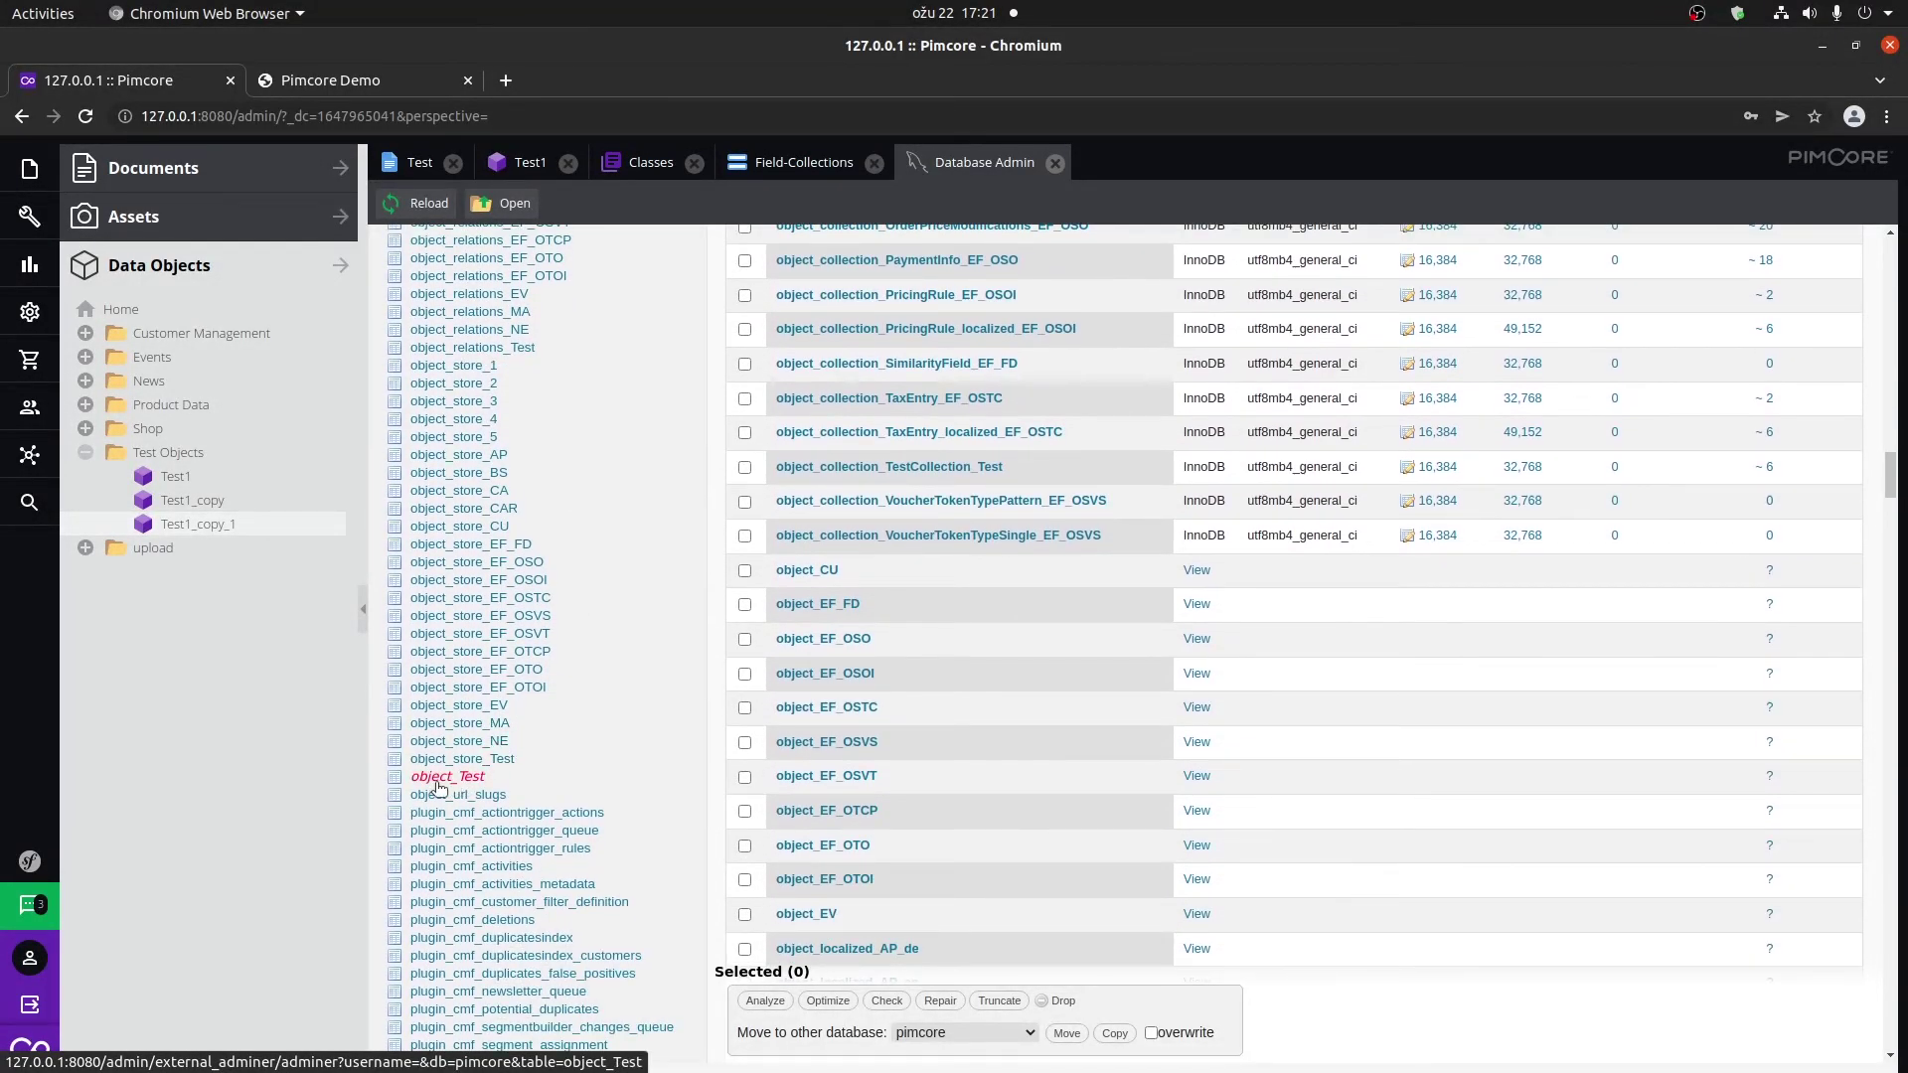
pyautogui.click(465, 779)
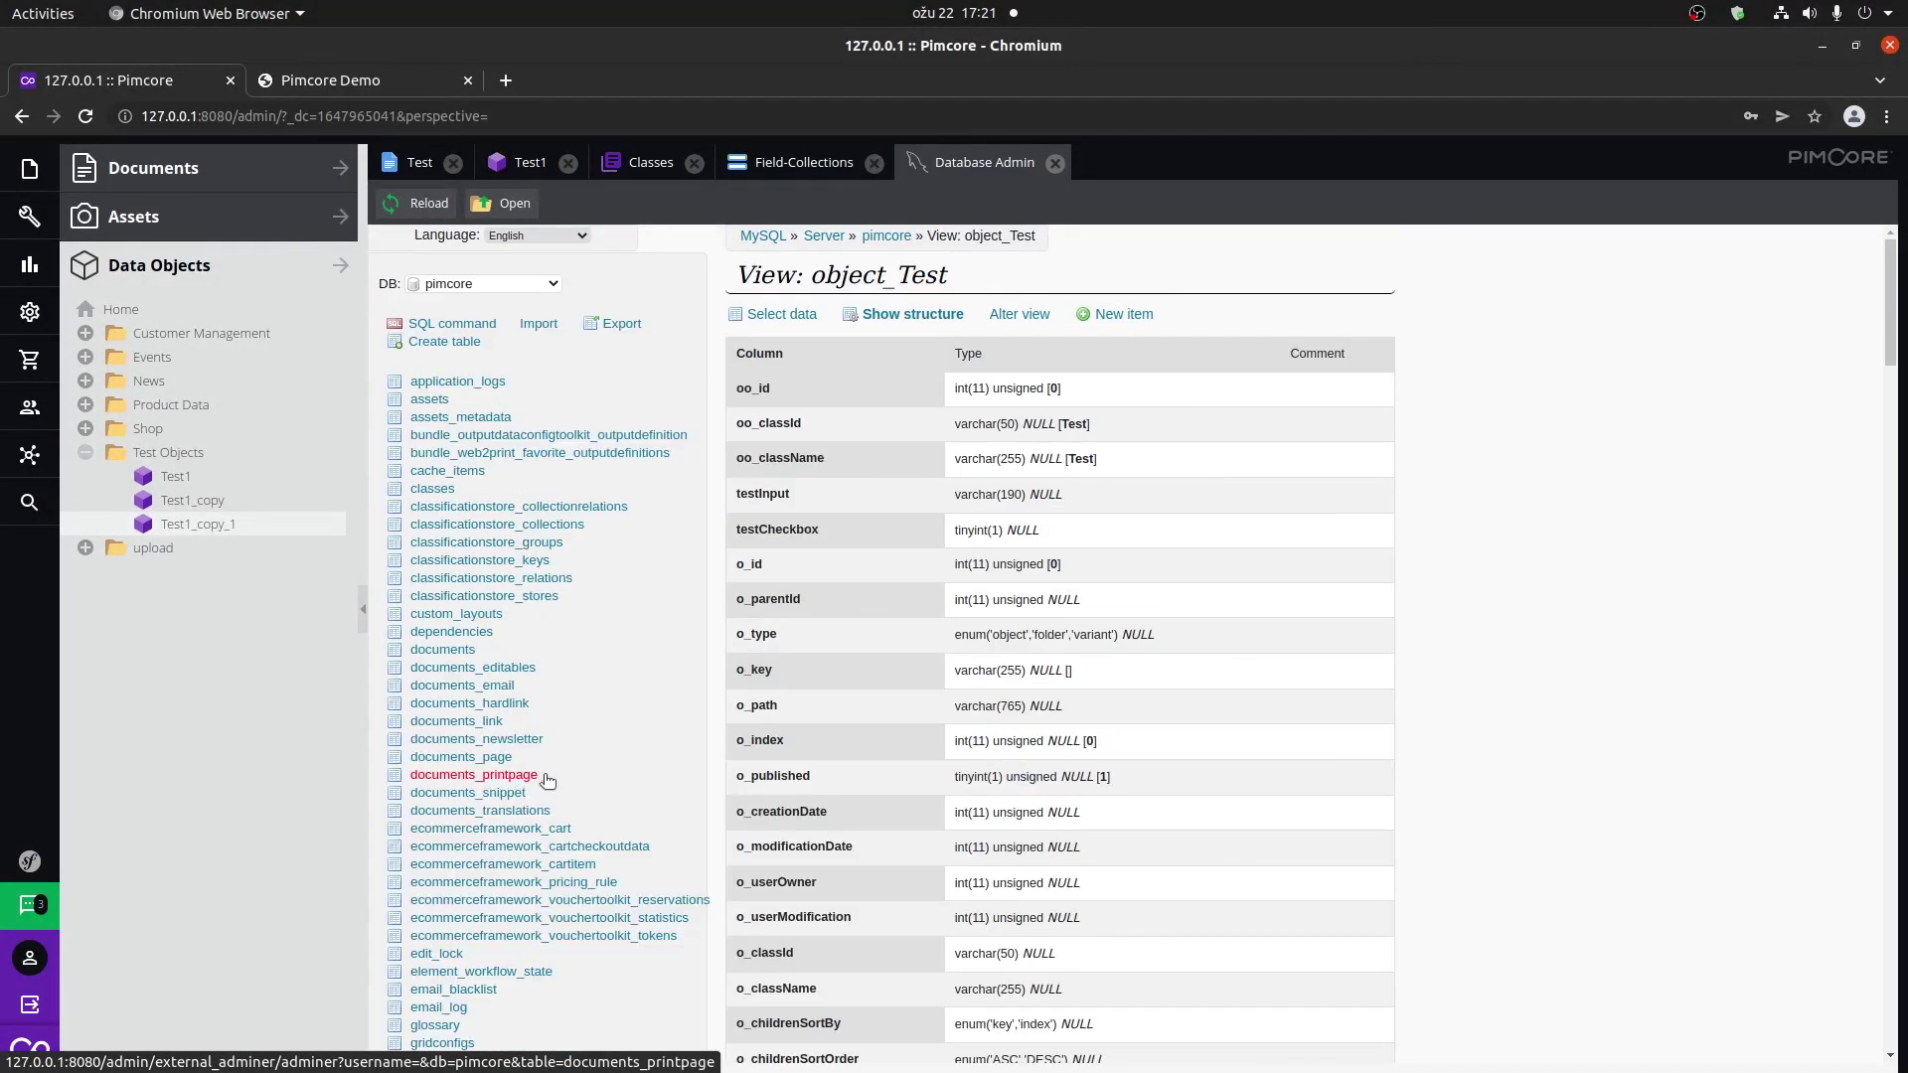
# Display the data rows of object_Test and examine its columns, including o_path.
pyautogui.click(795, 314)
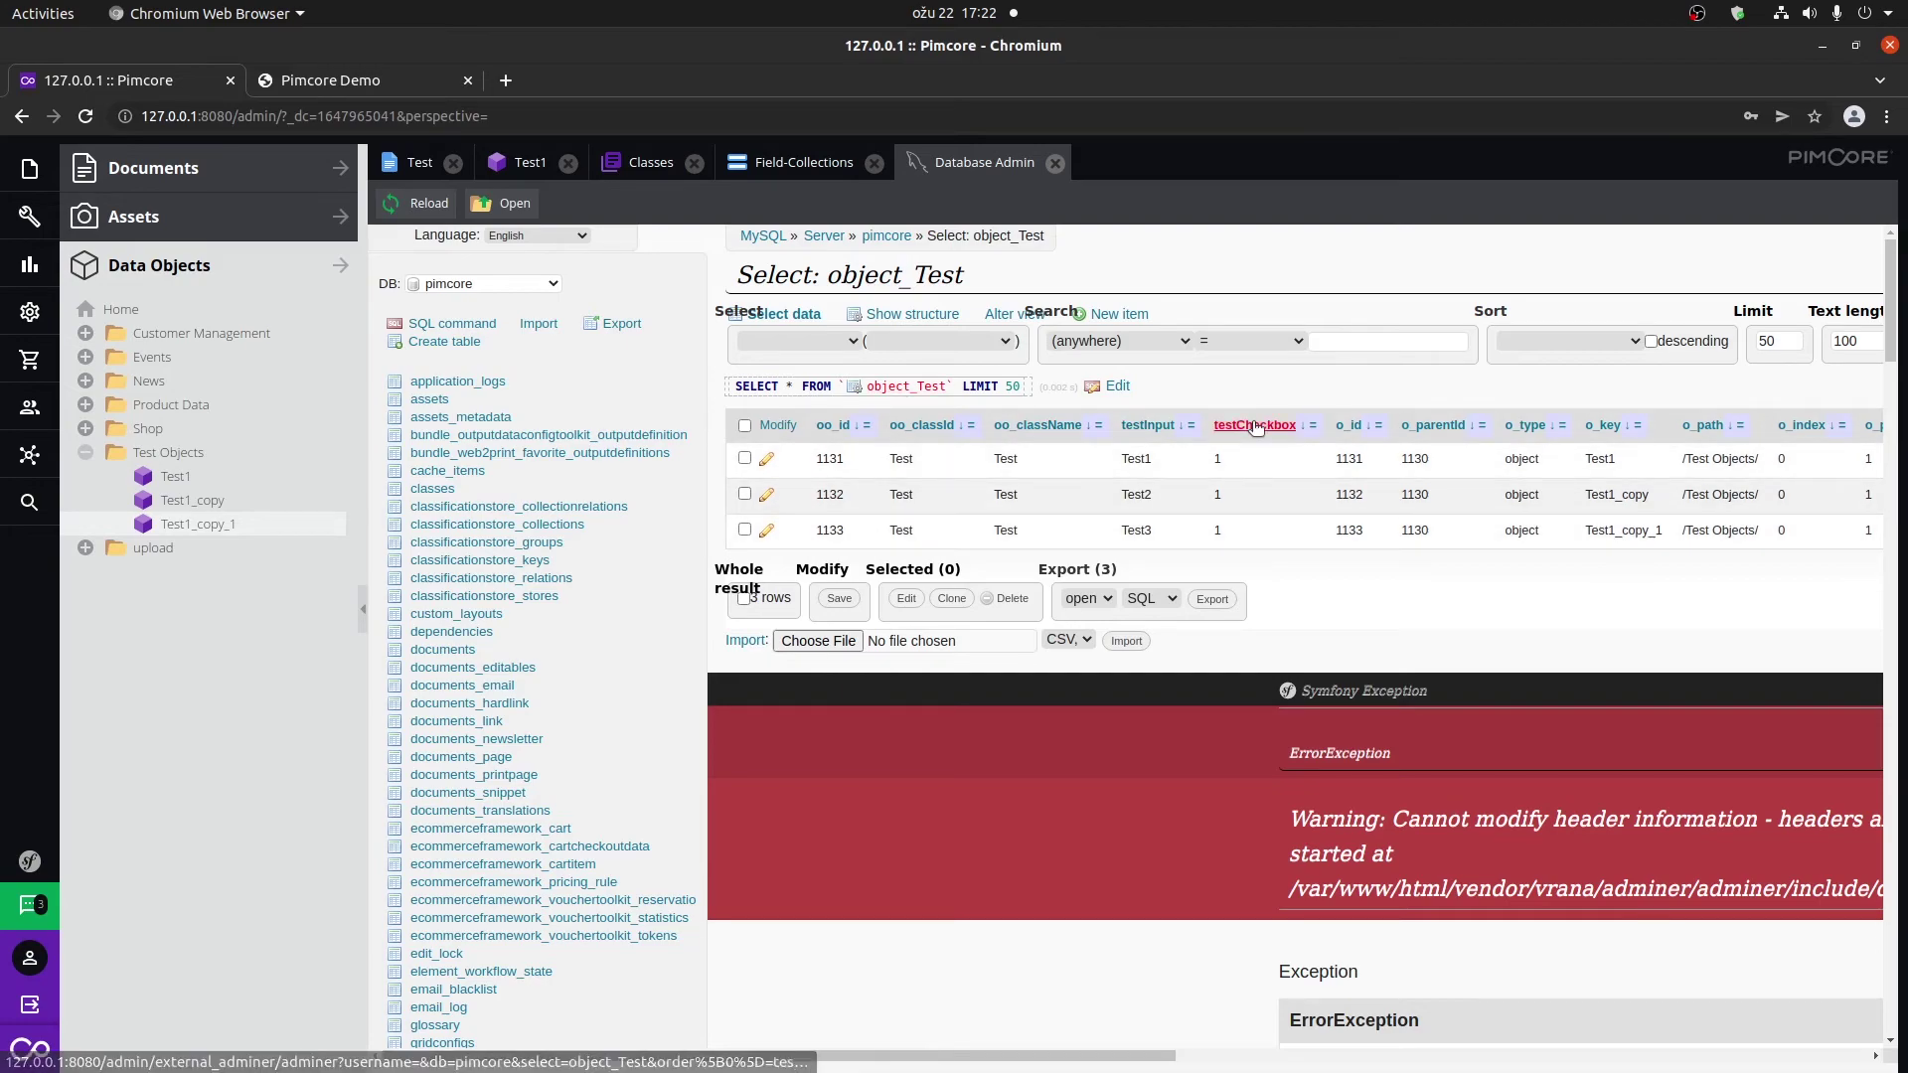
pyautogui.moveTo(1148, 1062); pyautogui.dragTo(1471, 1054)
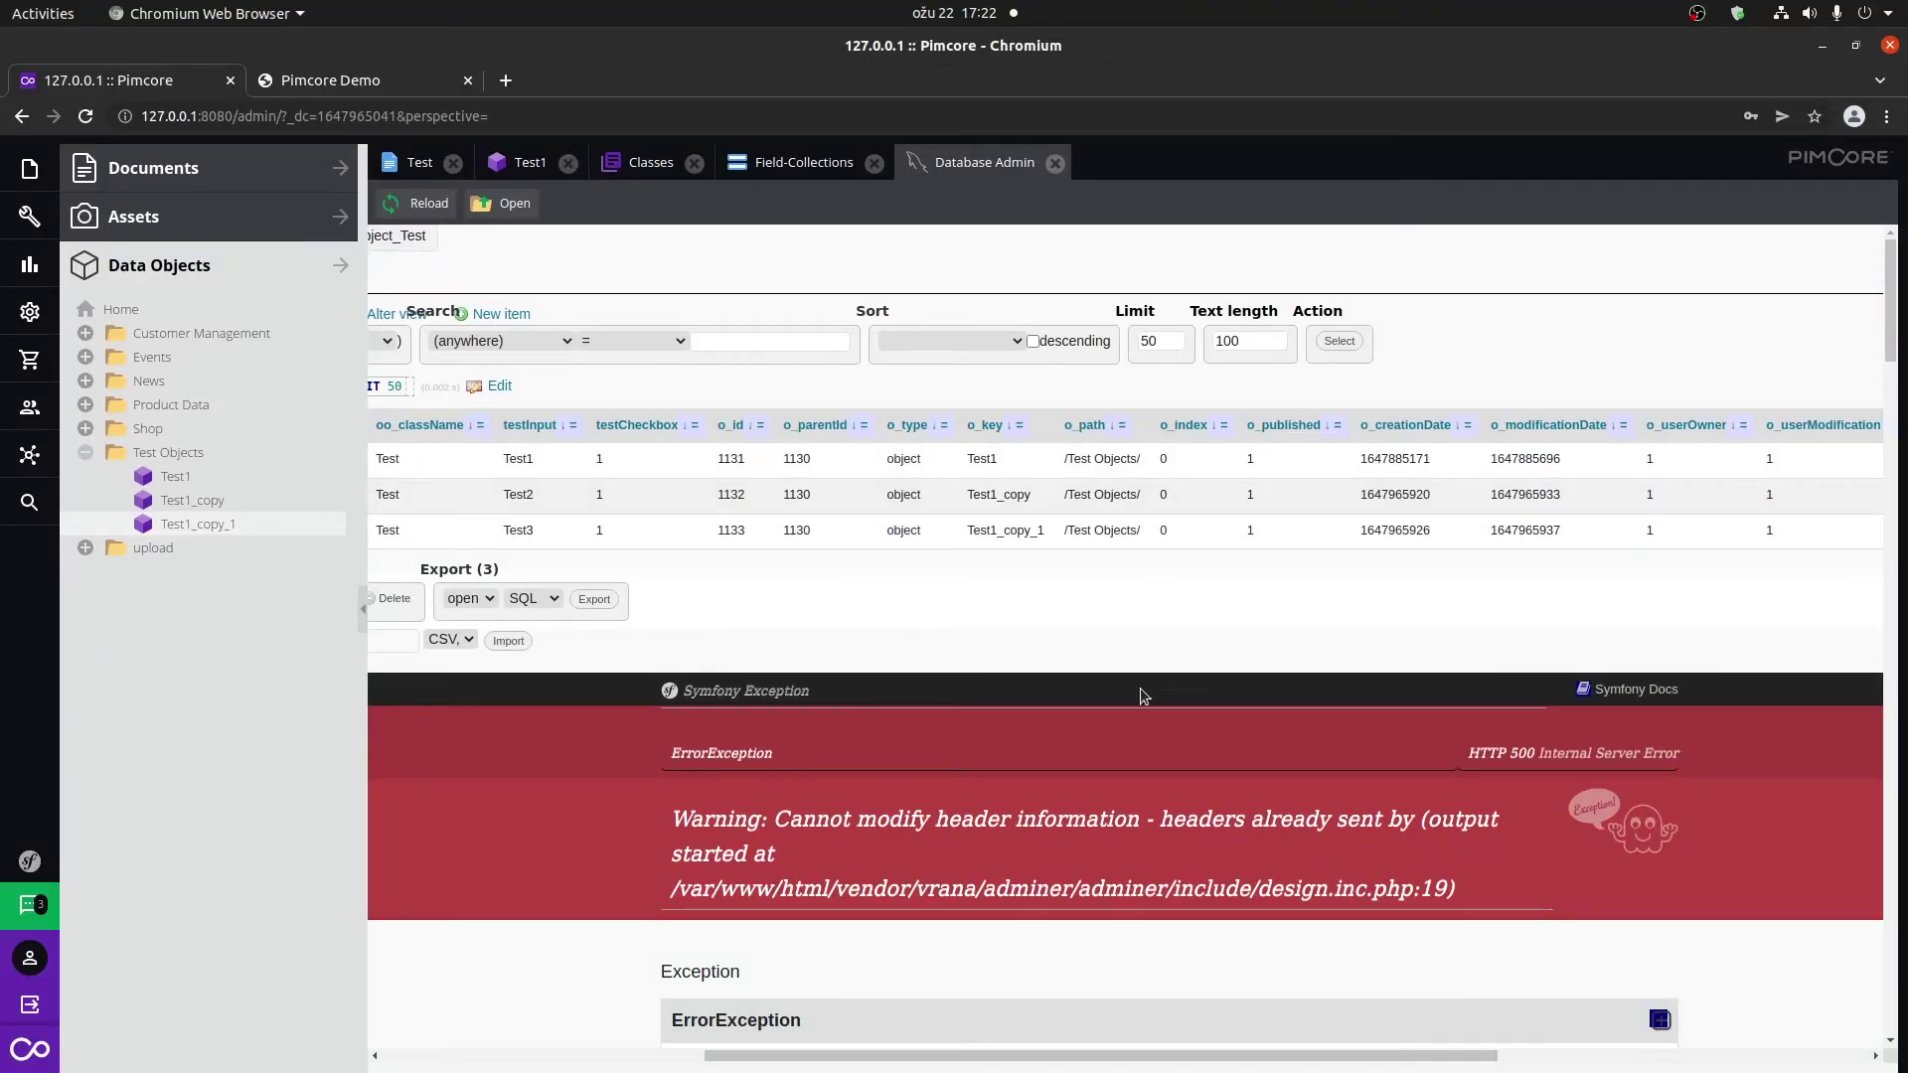
pyautogui.moveTo(1121, 1061); pyautogui.dragTo(913, 1063)
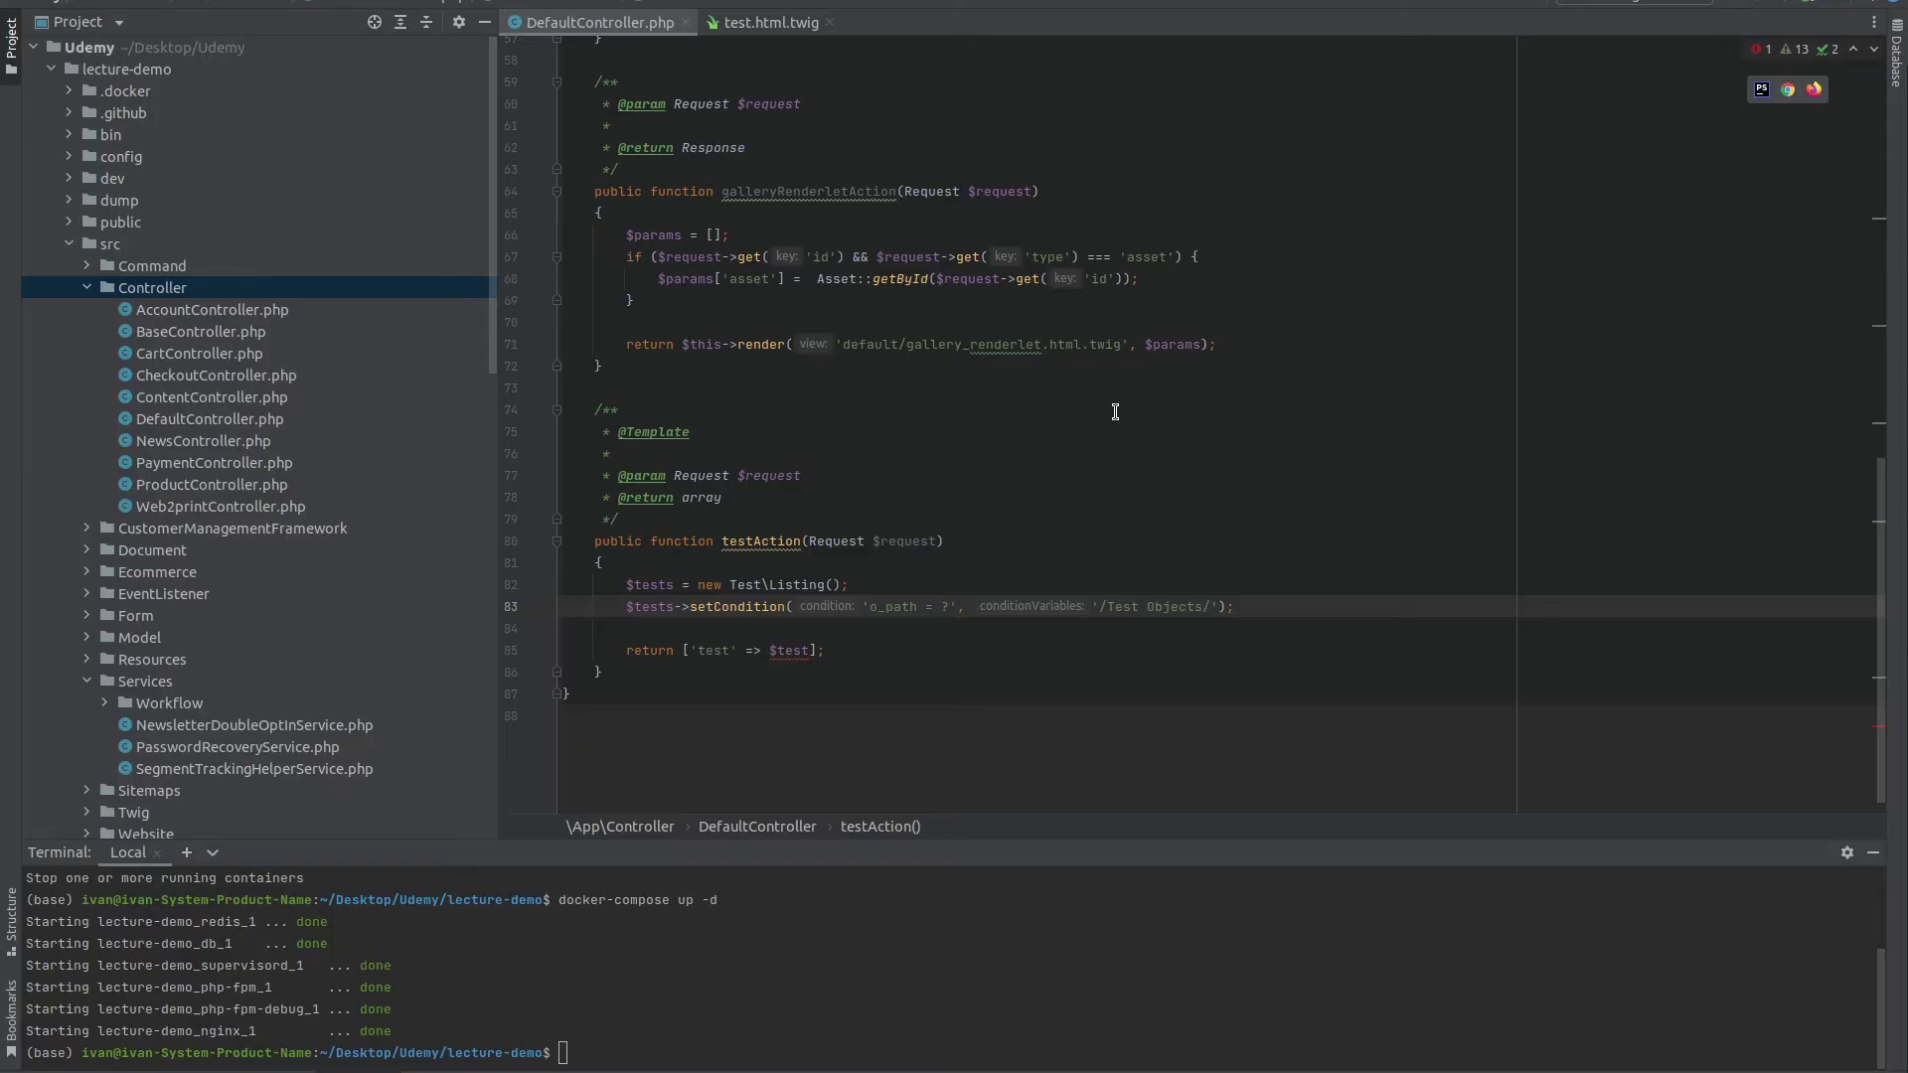
# In PhpStorm's DefaultController.php, change the testAction return statement to `return ['tests' => $tests];`.
pyautogui.press('Up')
pyautogui.click(738, 650)
pyautogui.write('s')
pyautogui.click(813, 652)
pyautogui.write('s')
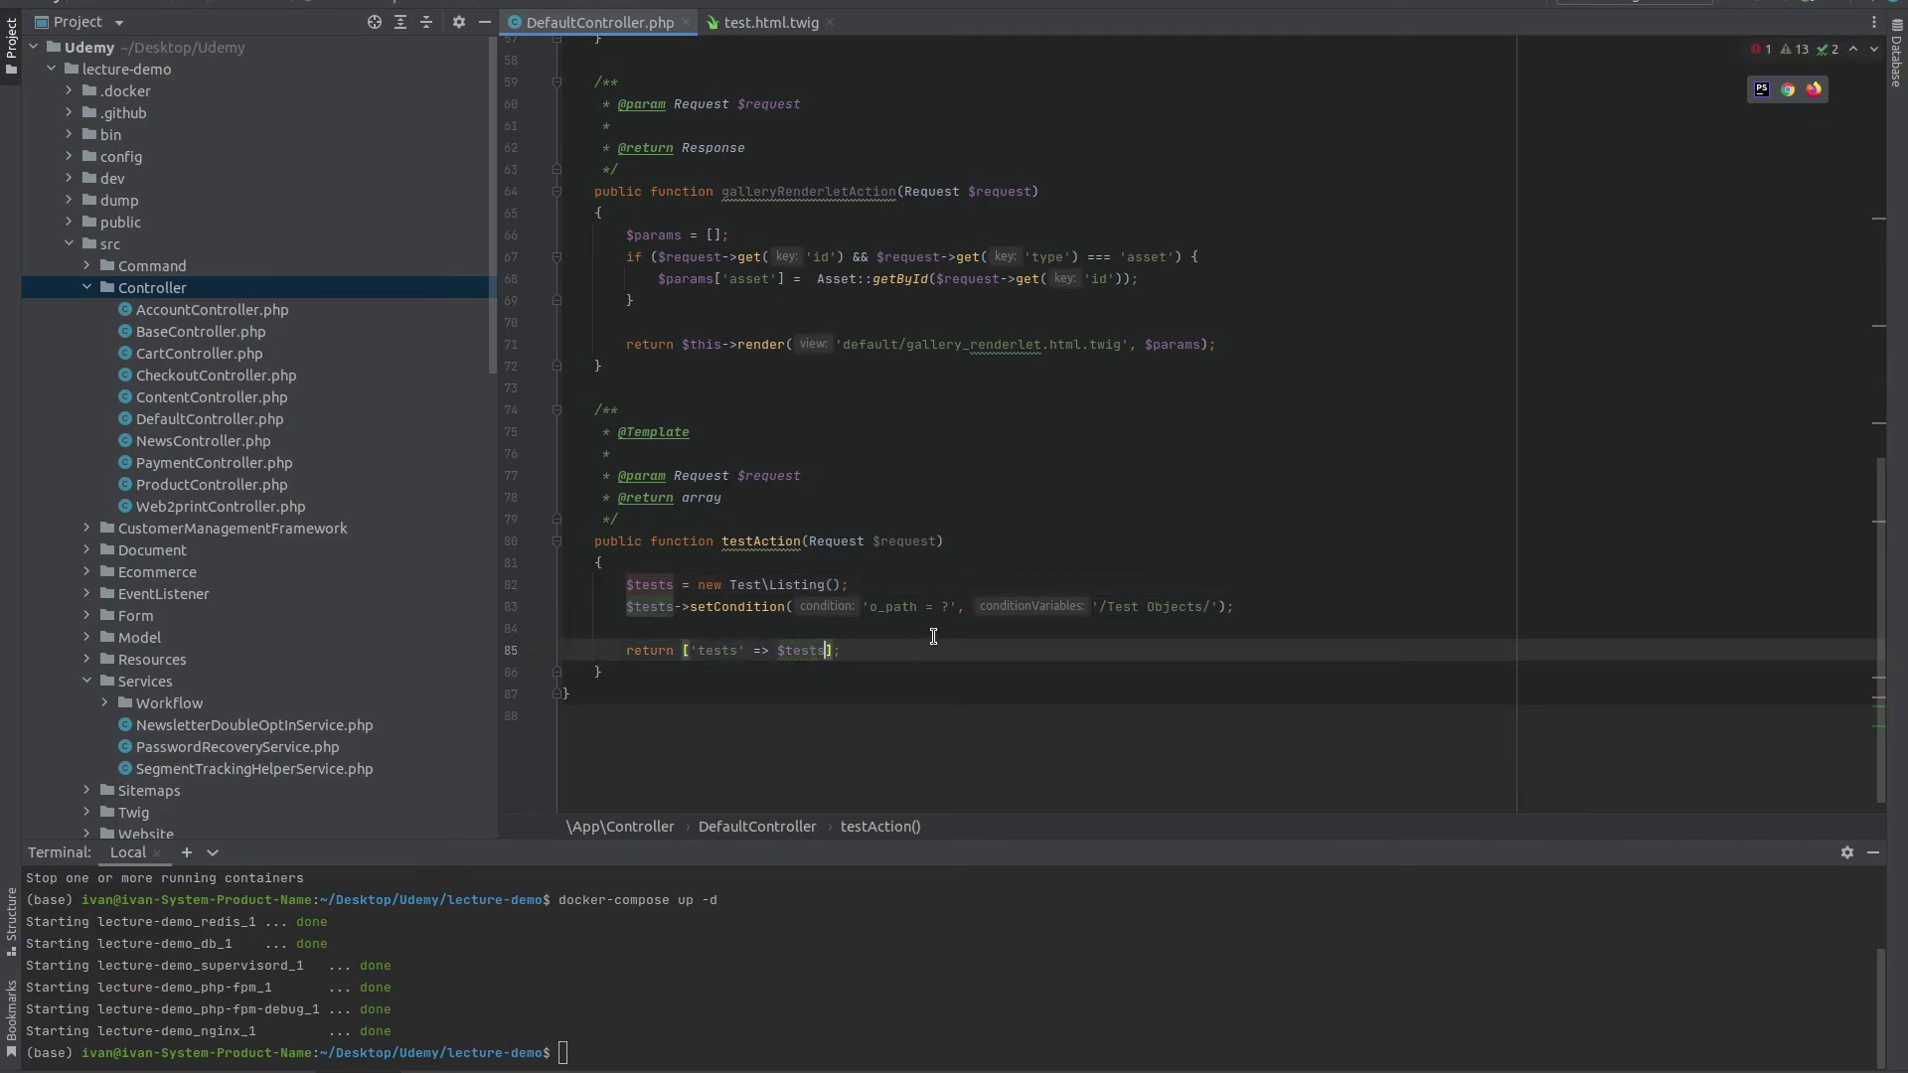
pyautogui.click(1068, 517)
# In test.html.twig, add `{% for test in tests %}` directly below the opening main-content div.
pyautogui.click(734, 22)
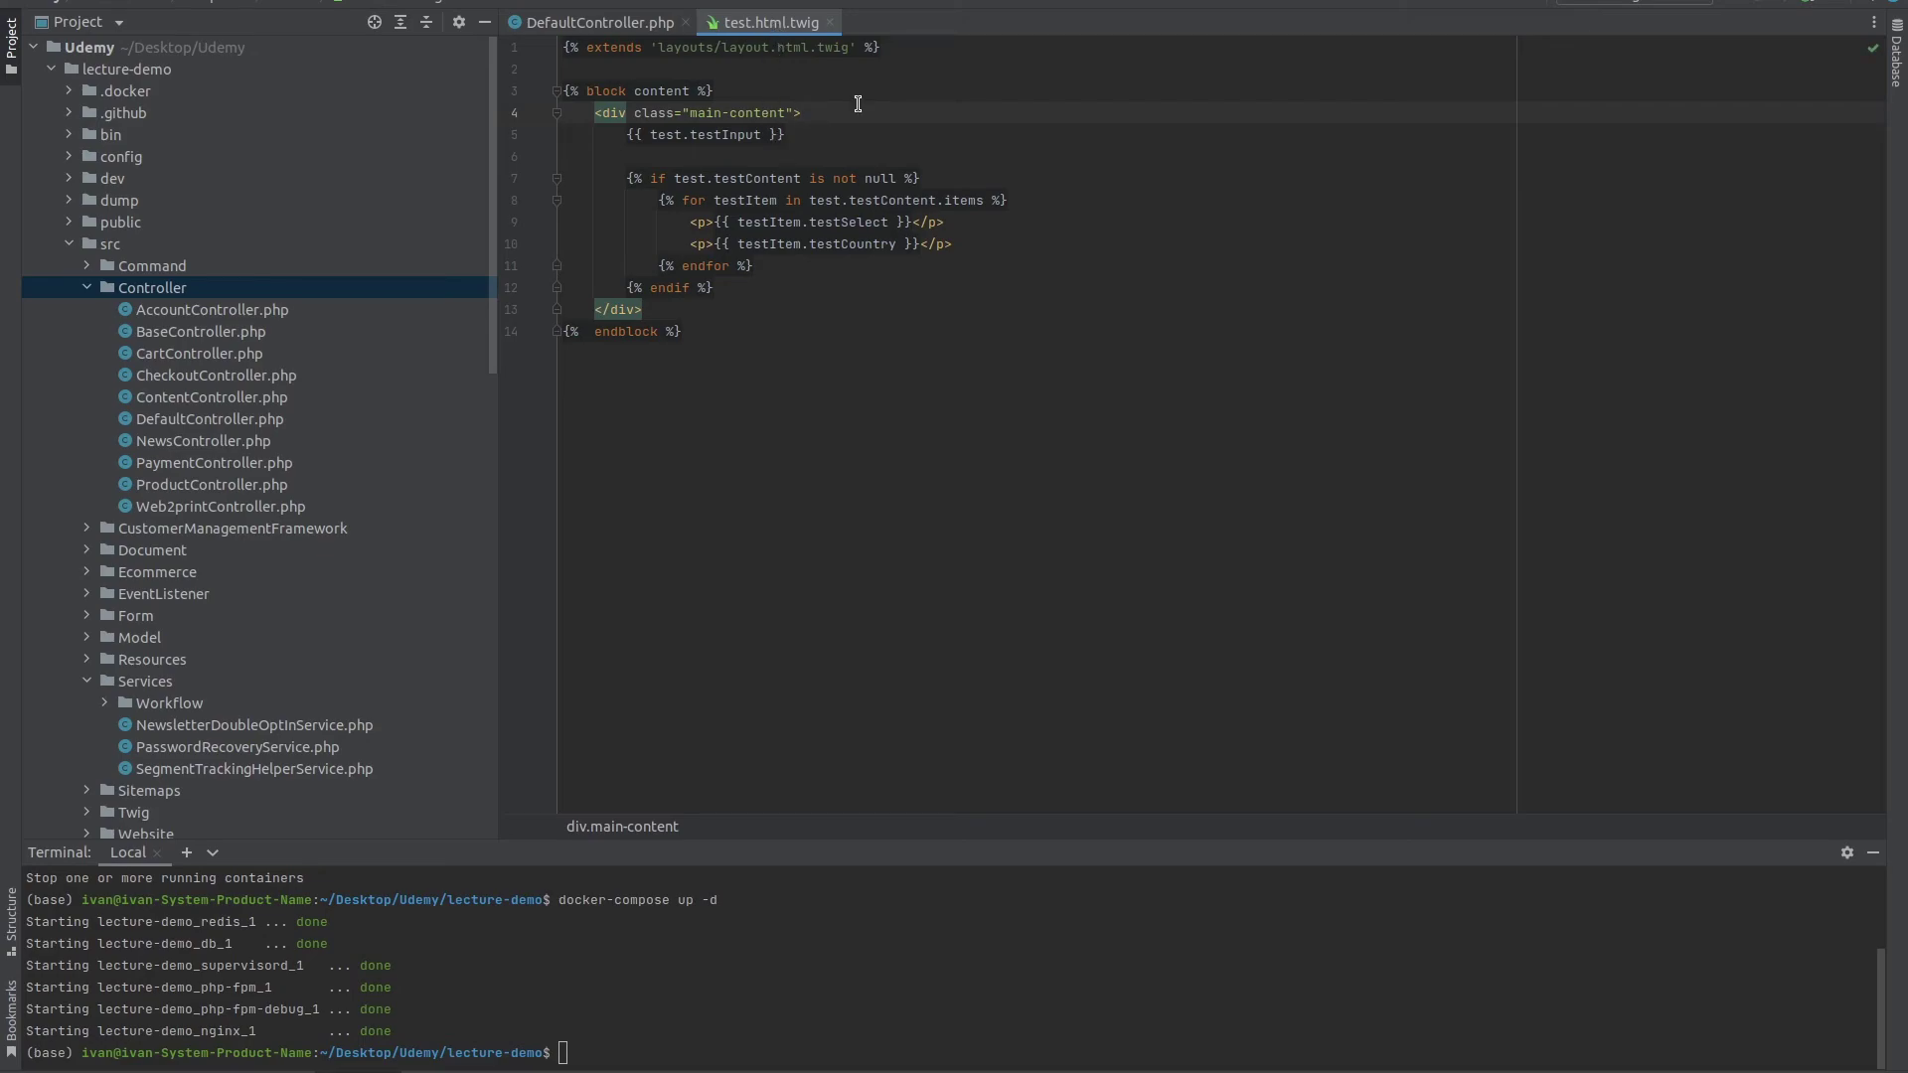
pyautogui.press('Return')
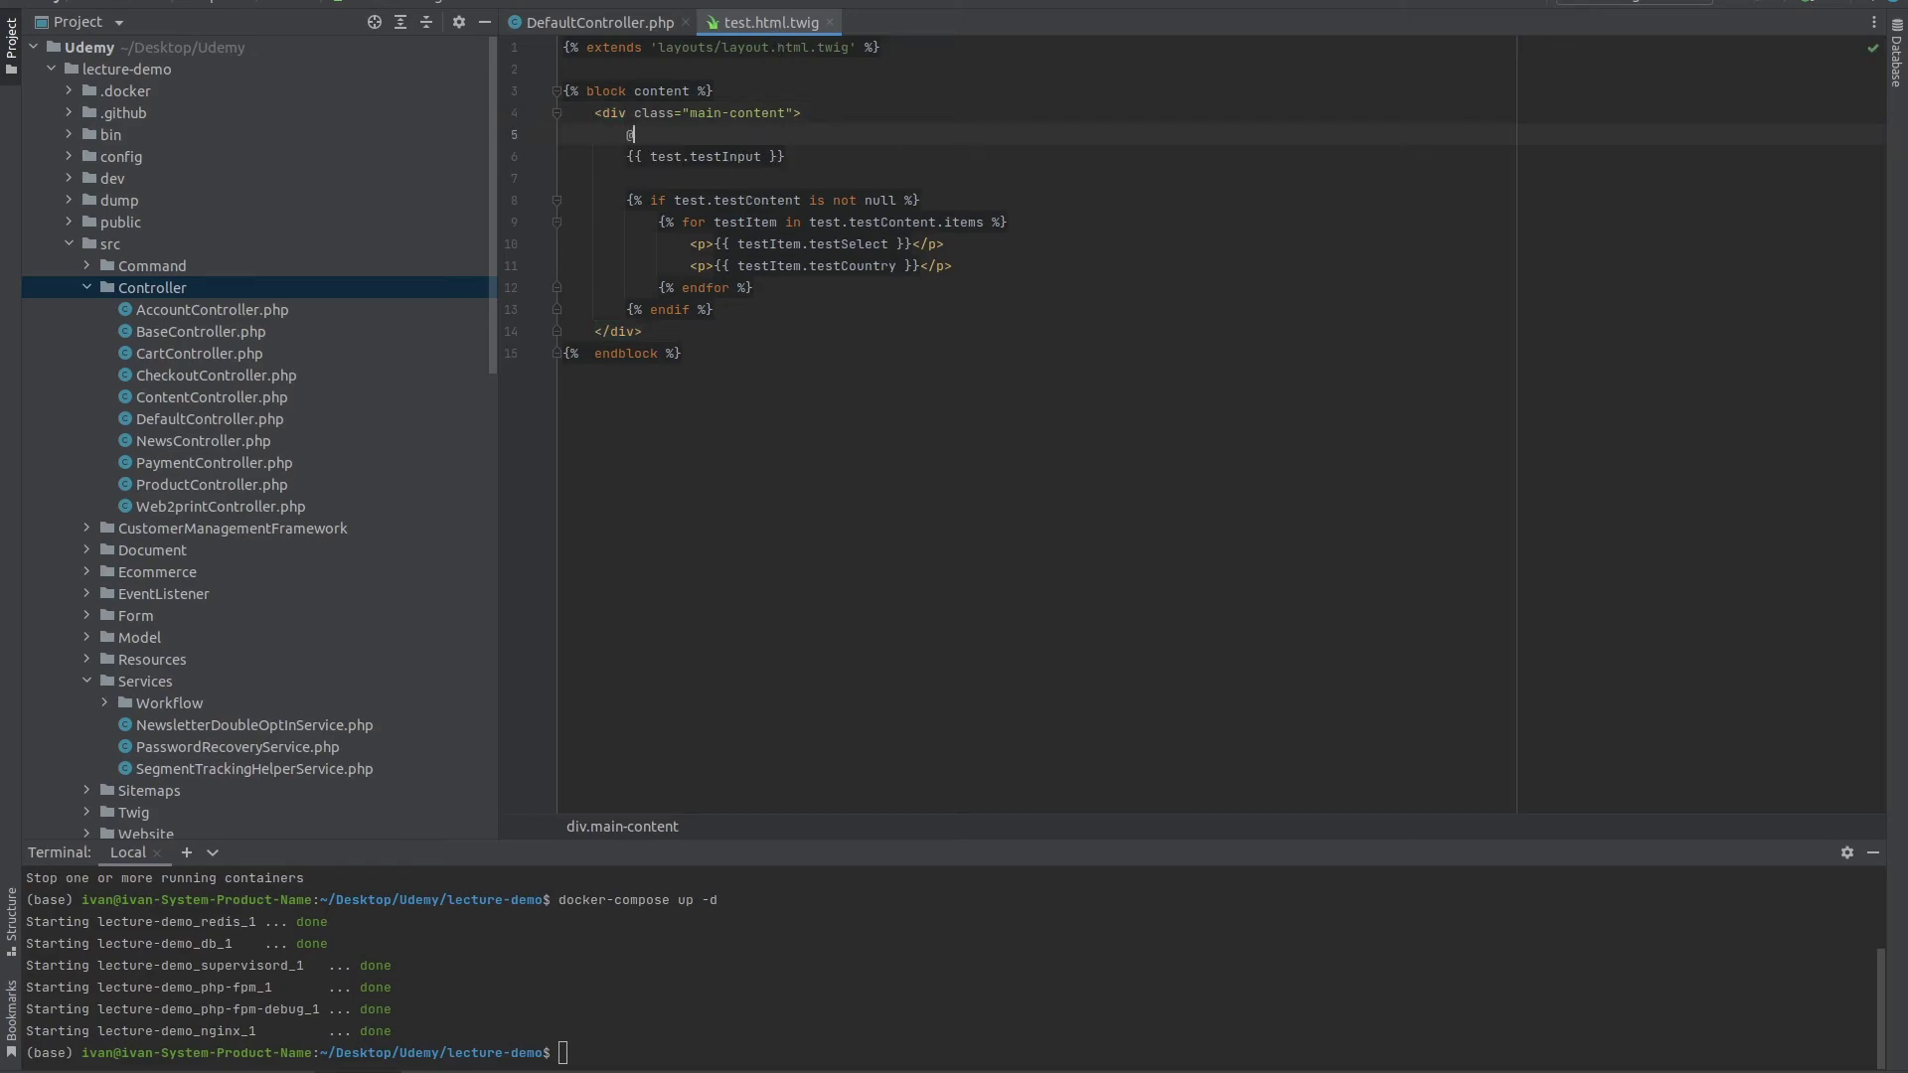
pyautogui.write('{% for test')
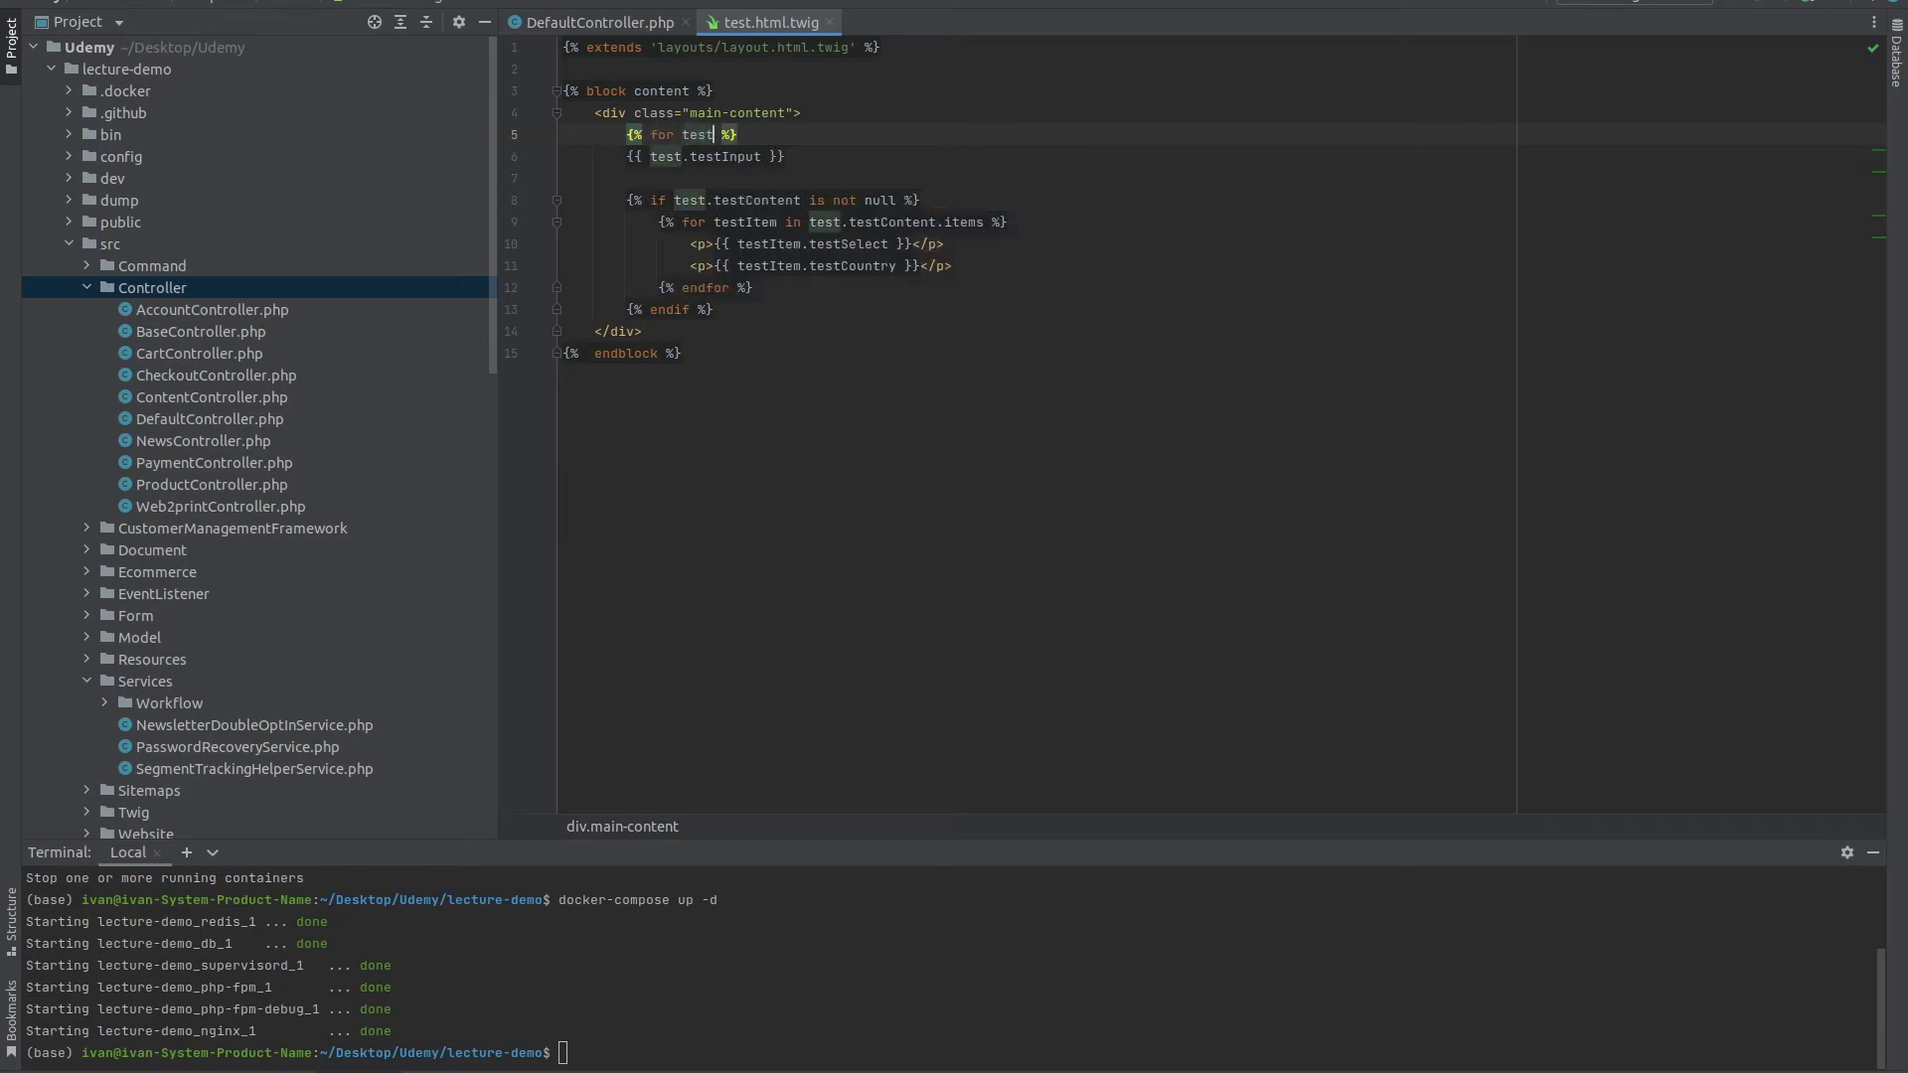
pyautogui.write(' in tests')
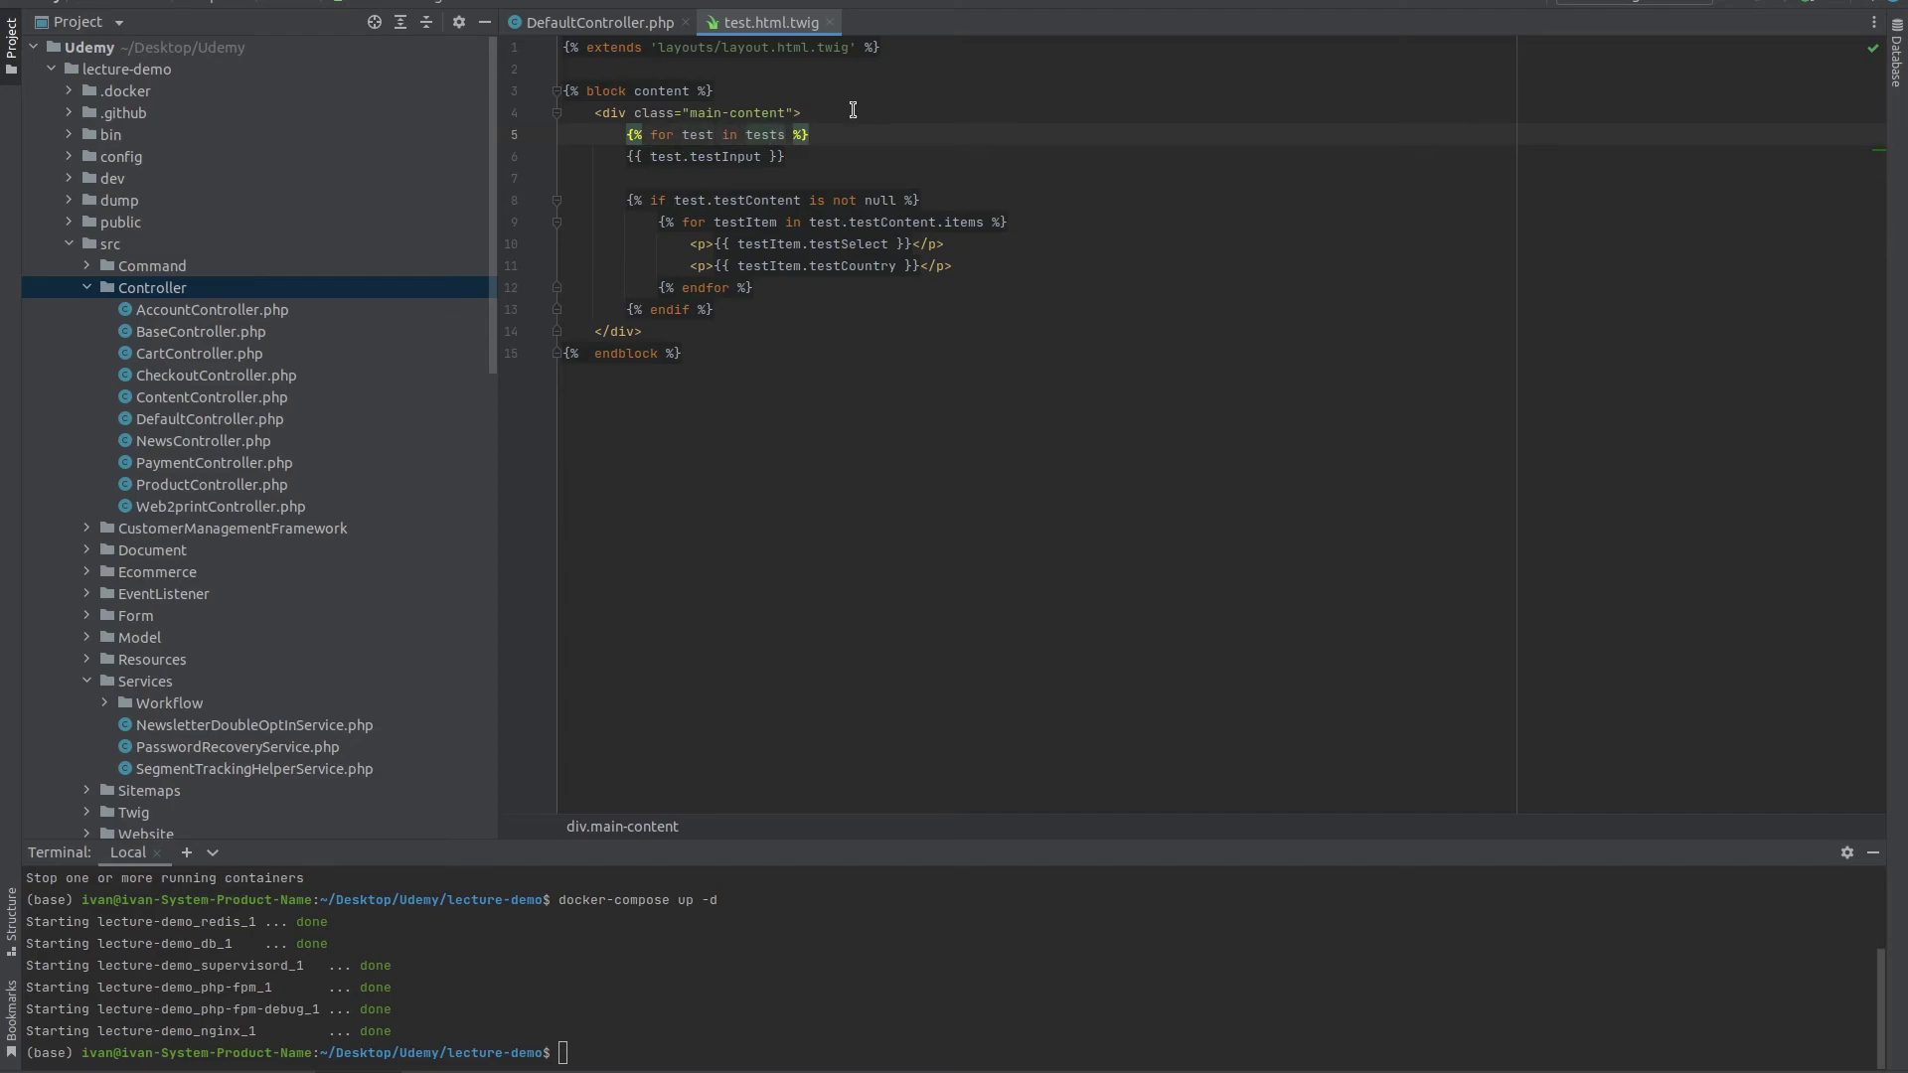
# Indent the testInput output and the testContent block inside the tests loop, and close the loop with `{% endfor %}` after the endif.
pyautogui.moveTo(735, 303); pyautogui.dragTo(627, 156)
pyautogui.press('Tab')
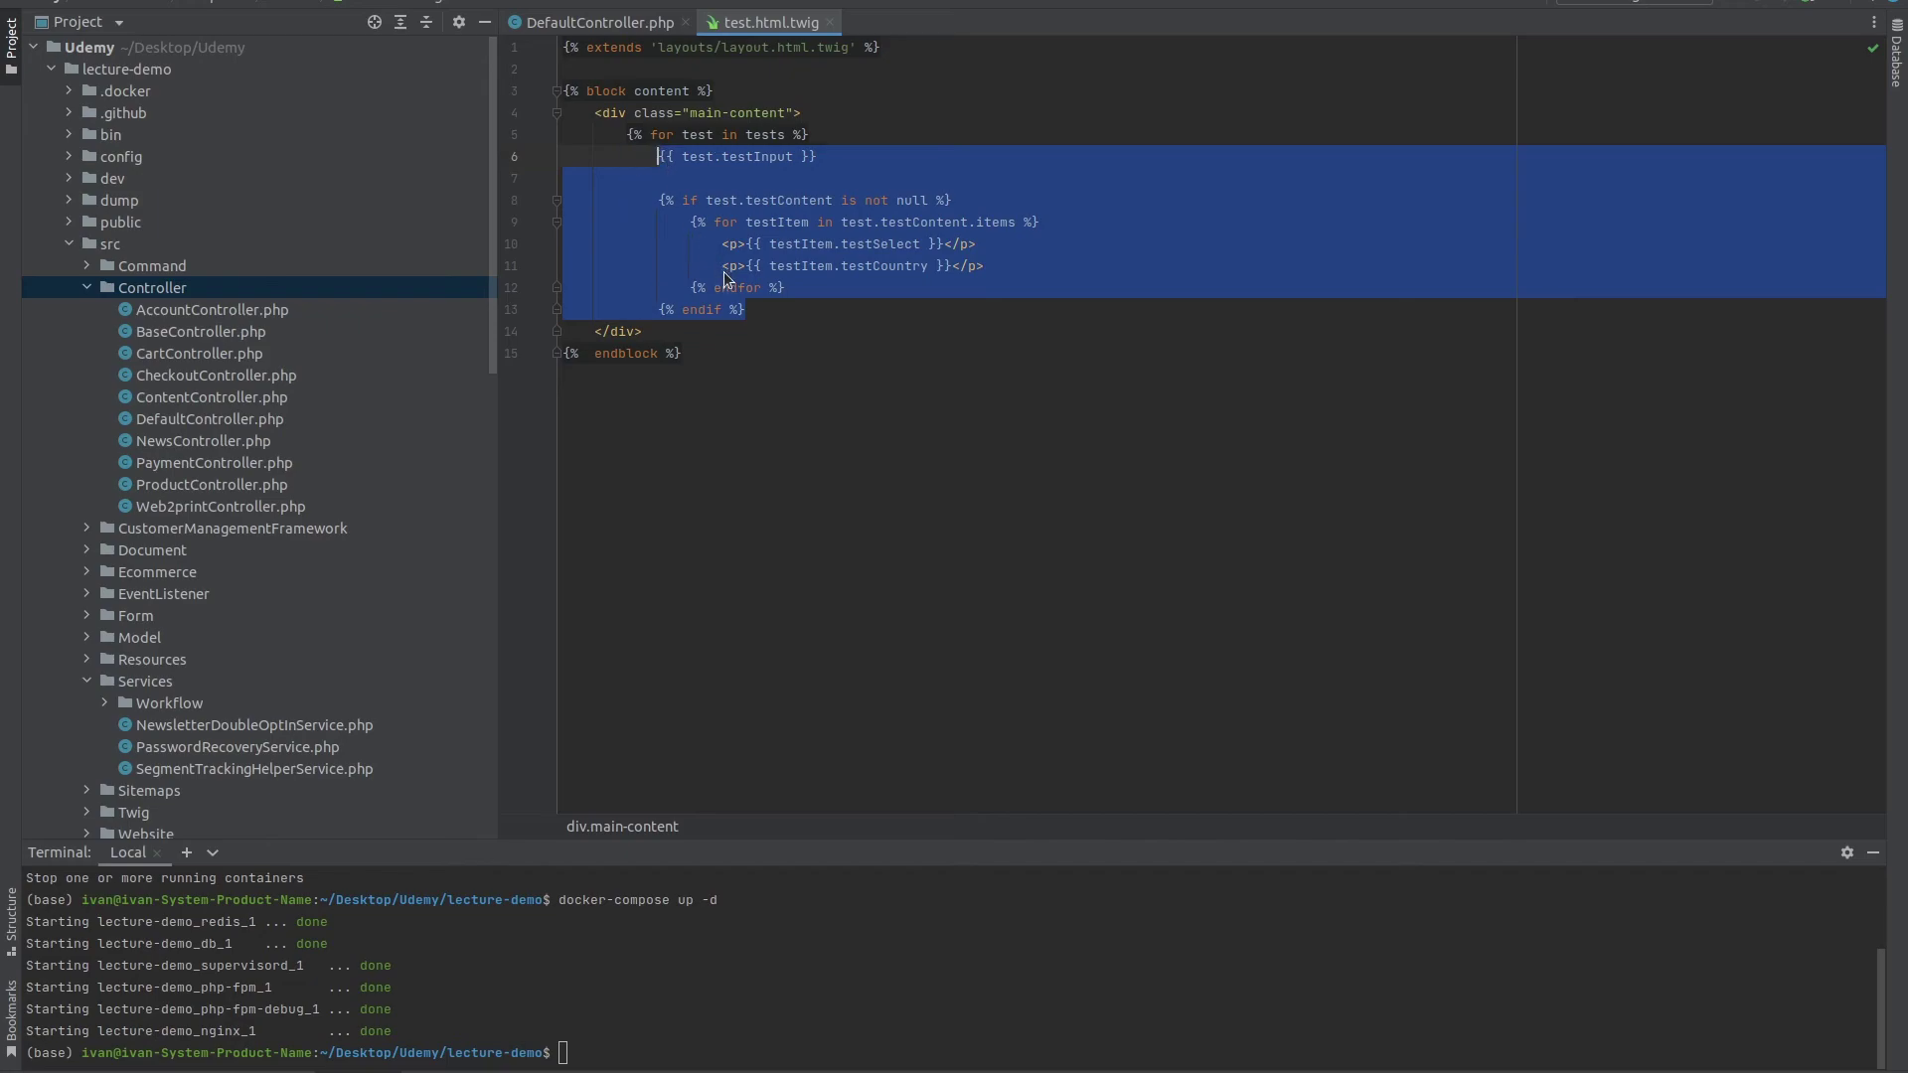
pyautogui.moveTo(785, 287); pyautogui.dragTo(690, 287)
pyautogui.hotkey('ctrl', 'c')
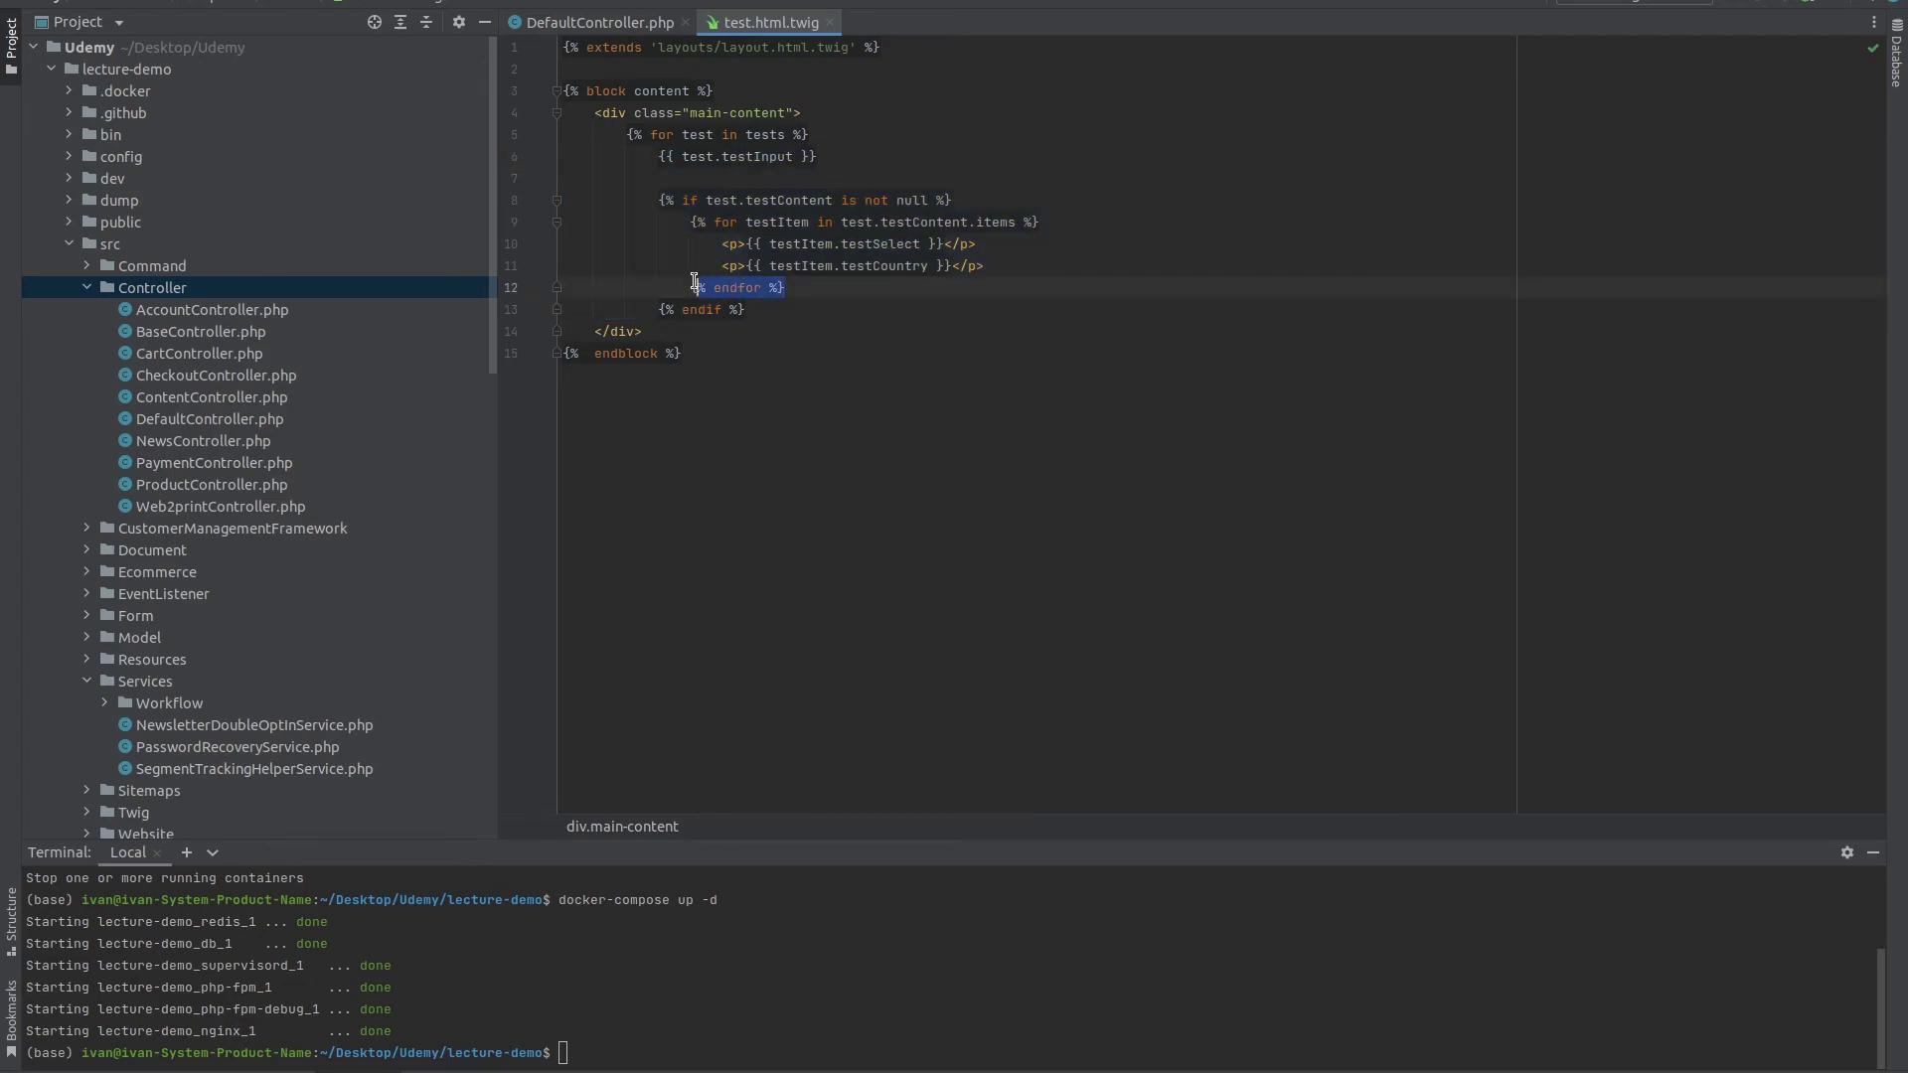
pyautogui.click(805, 310)
pyautogui.press('Return')
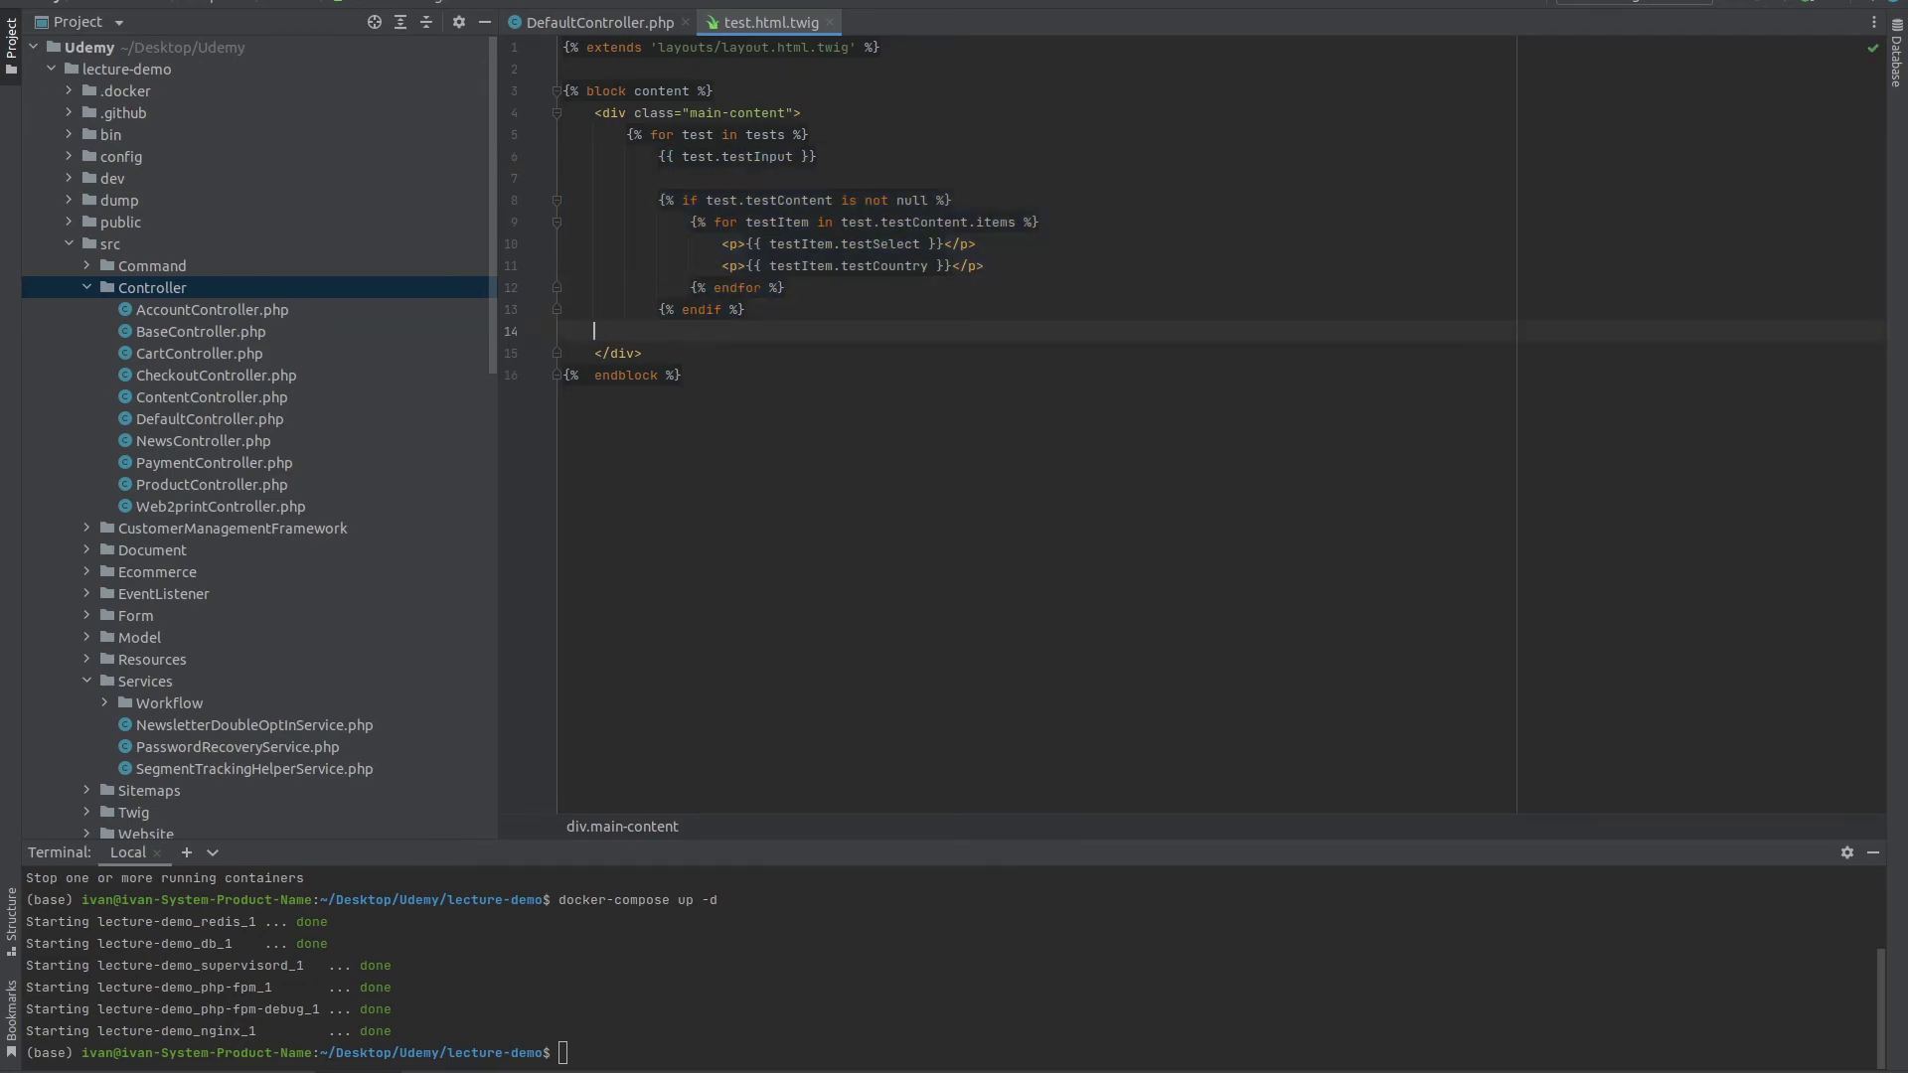
pyautogui.hotkey('ctrl', 'v')
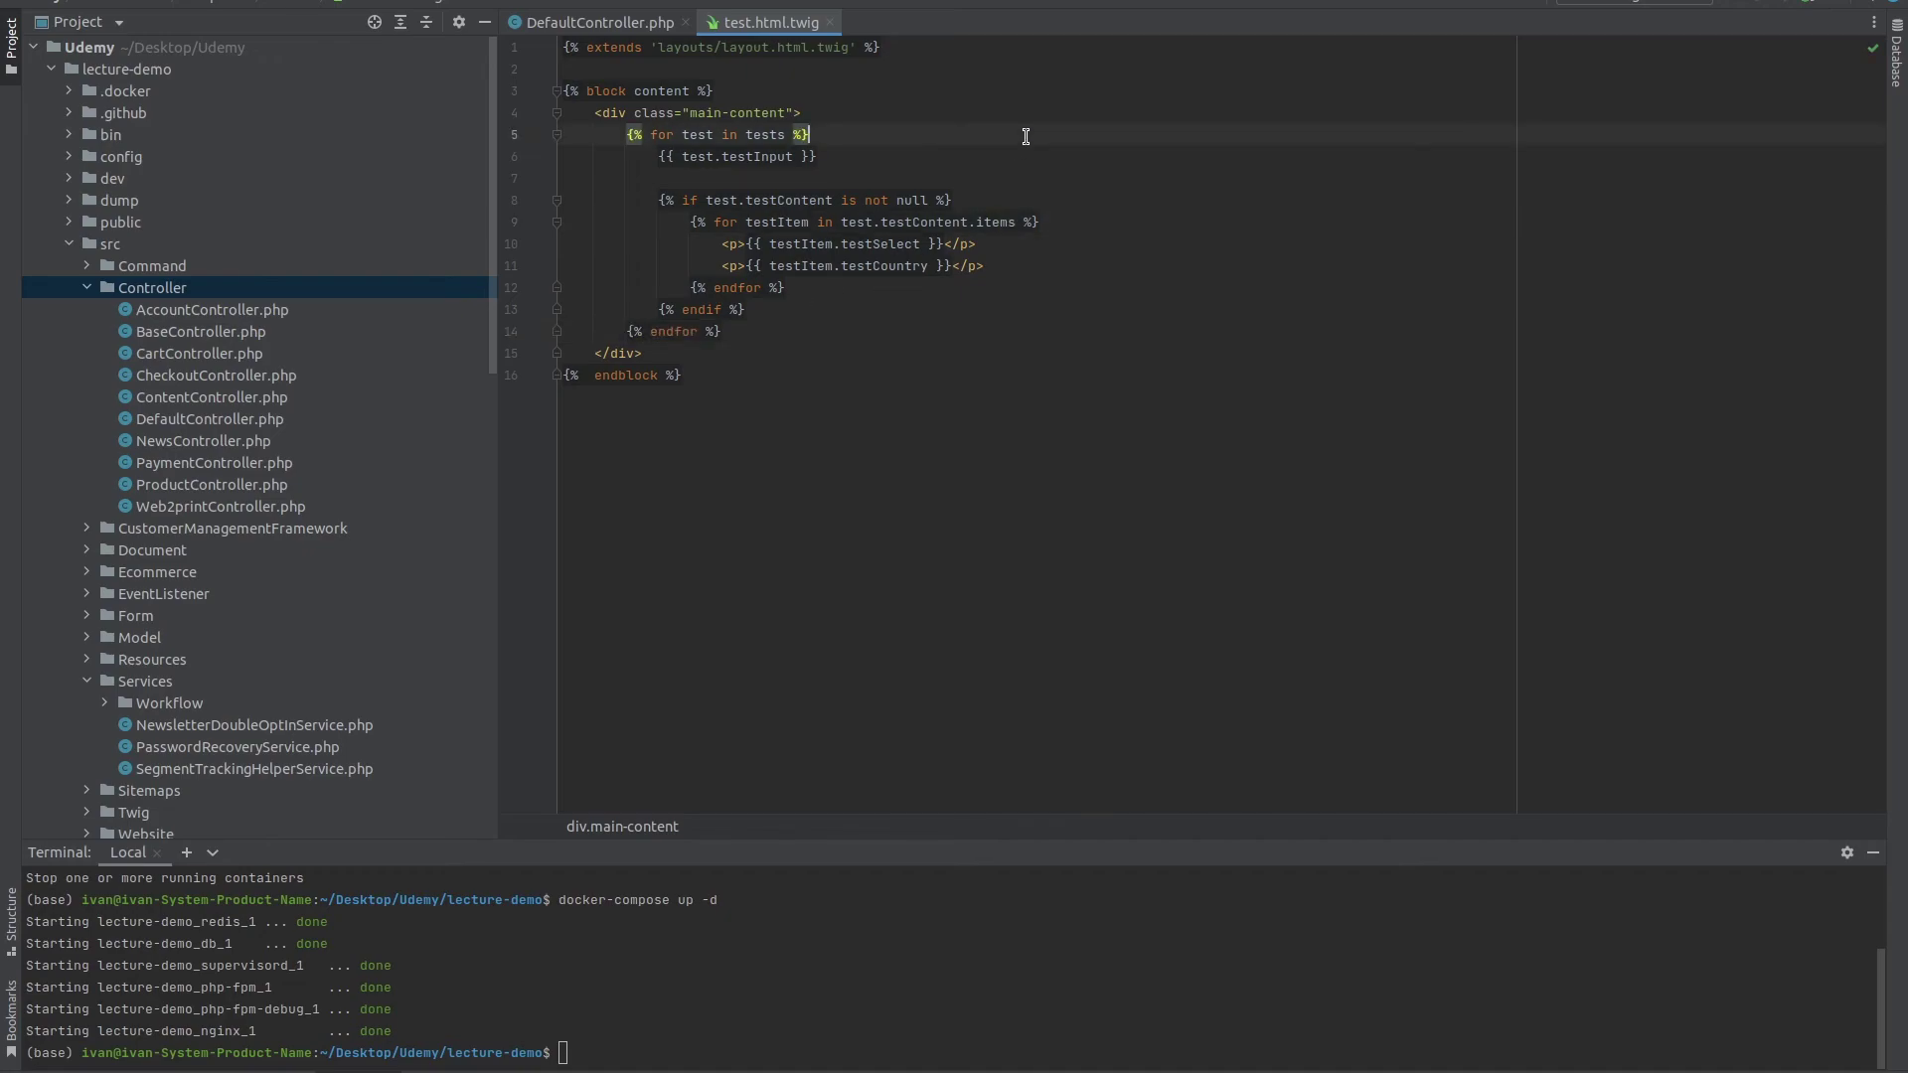
pyautogui.click(1173, 178)
# Switch to the Pimcore Demo page in Chromium and reload it to check the looped output.
pyautogui.hotkey('alt', 'Tab')
pyautogui.click(331, 79)
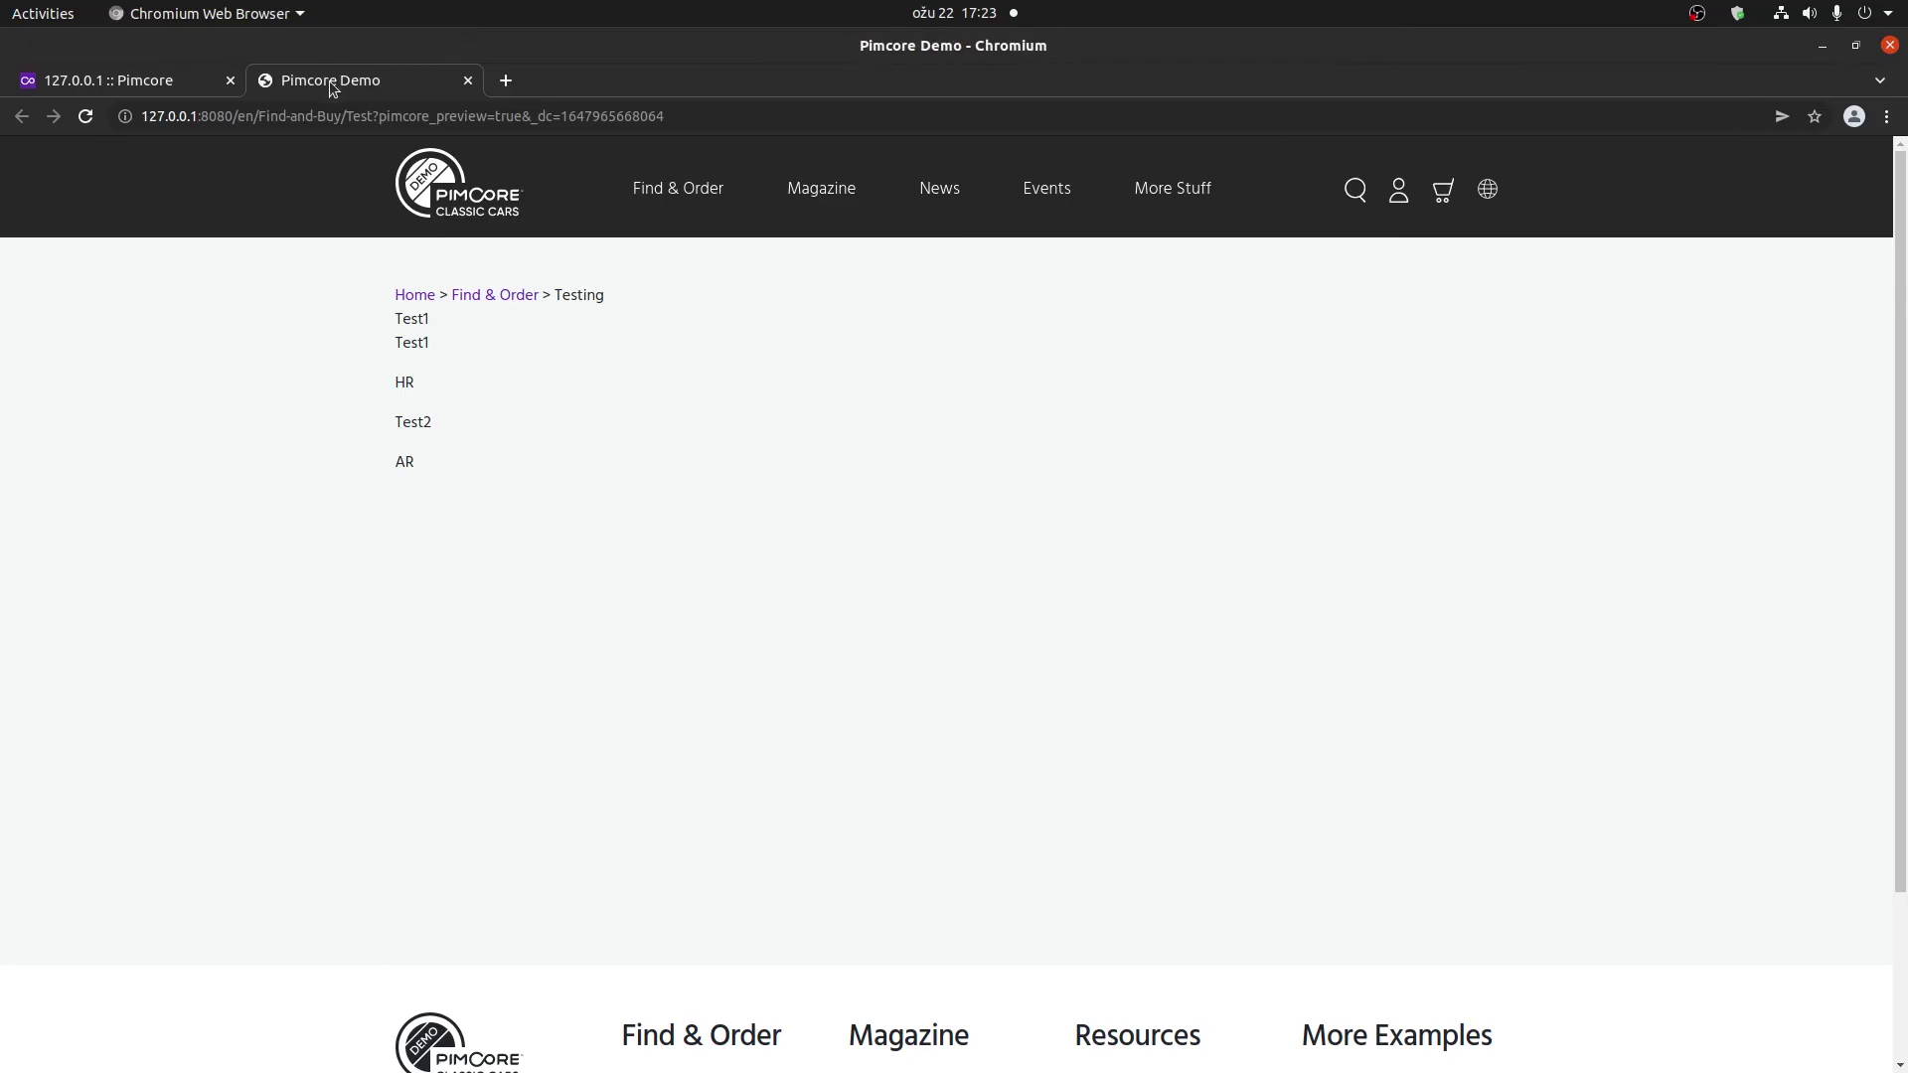
pyautogui.click(85, 117)
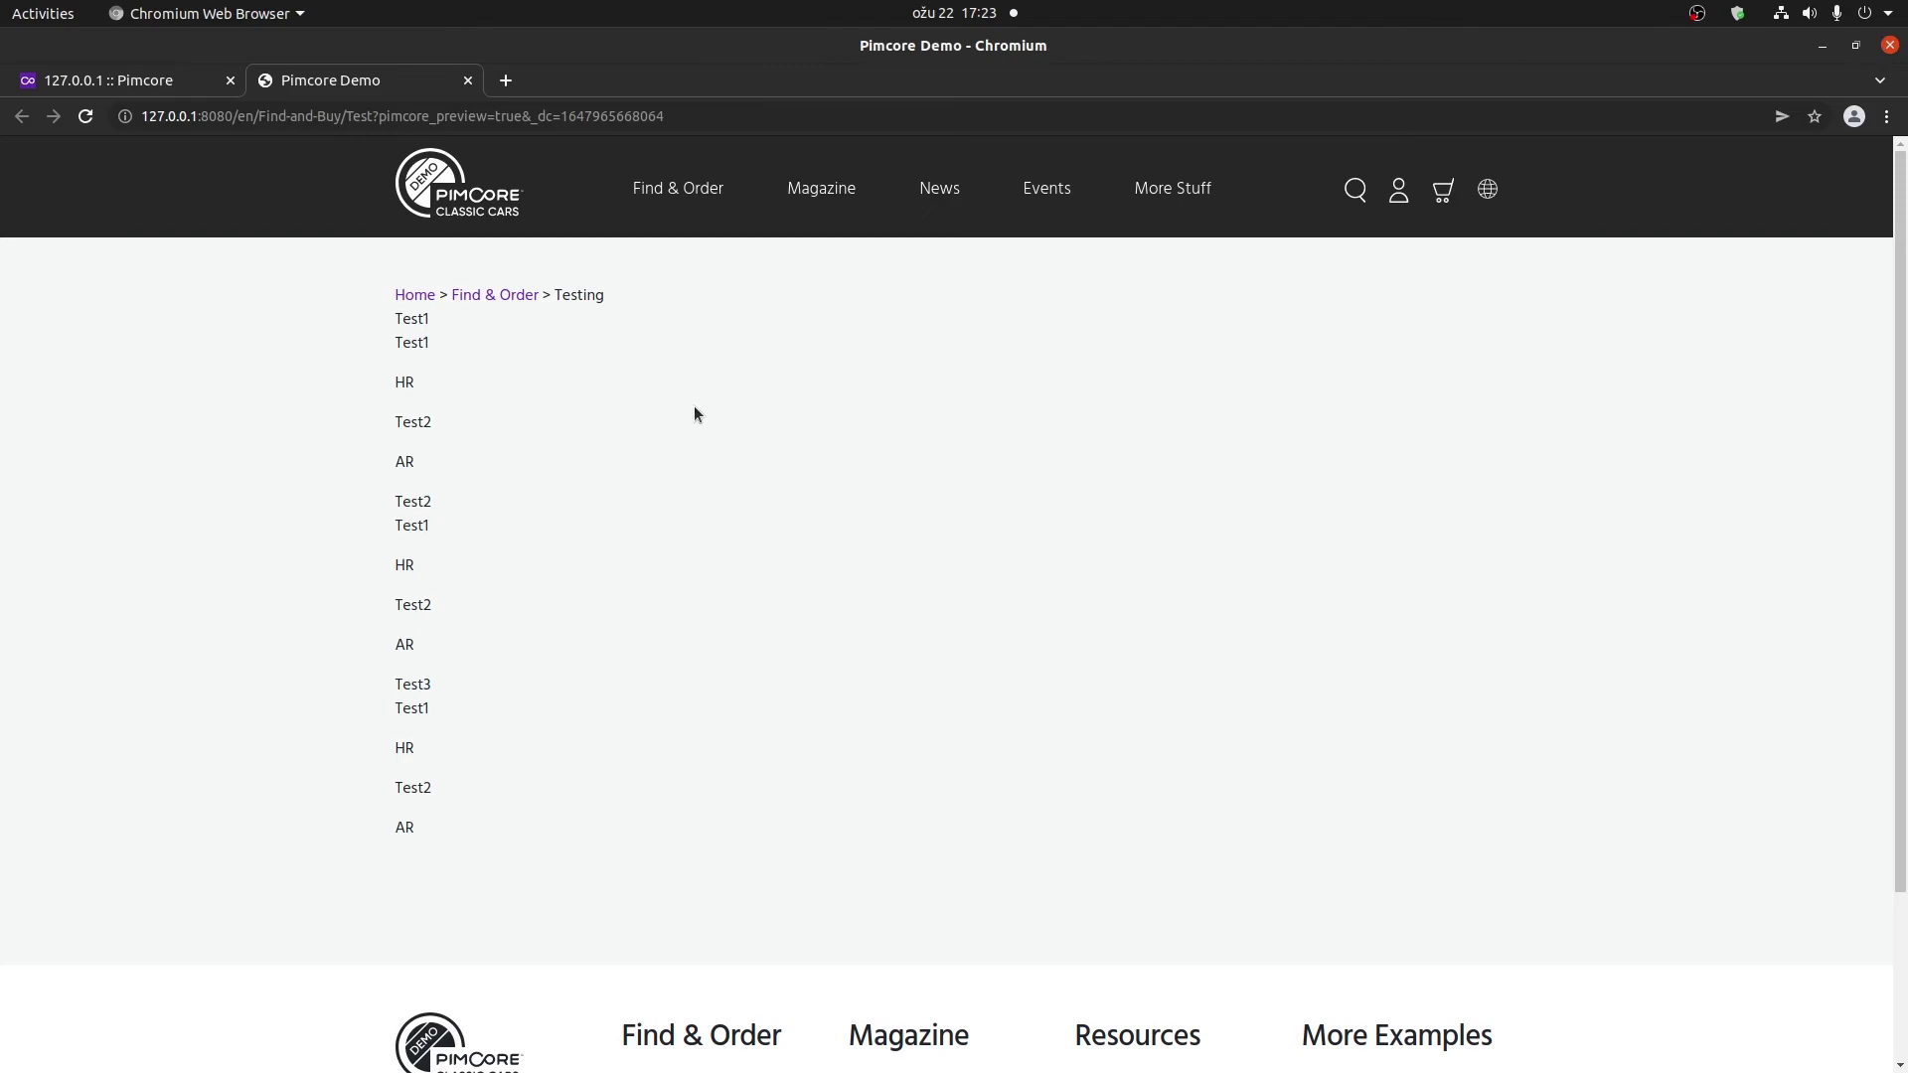
# Back in PhpStorm's test.html.twig, wrap `{{ test.testInput }}` in a `<p></p>` paragraph.
pyautogui.hotkey('alt', 'Tab')
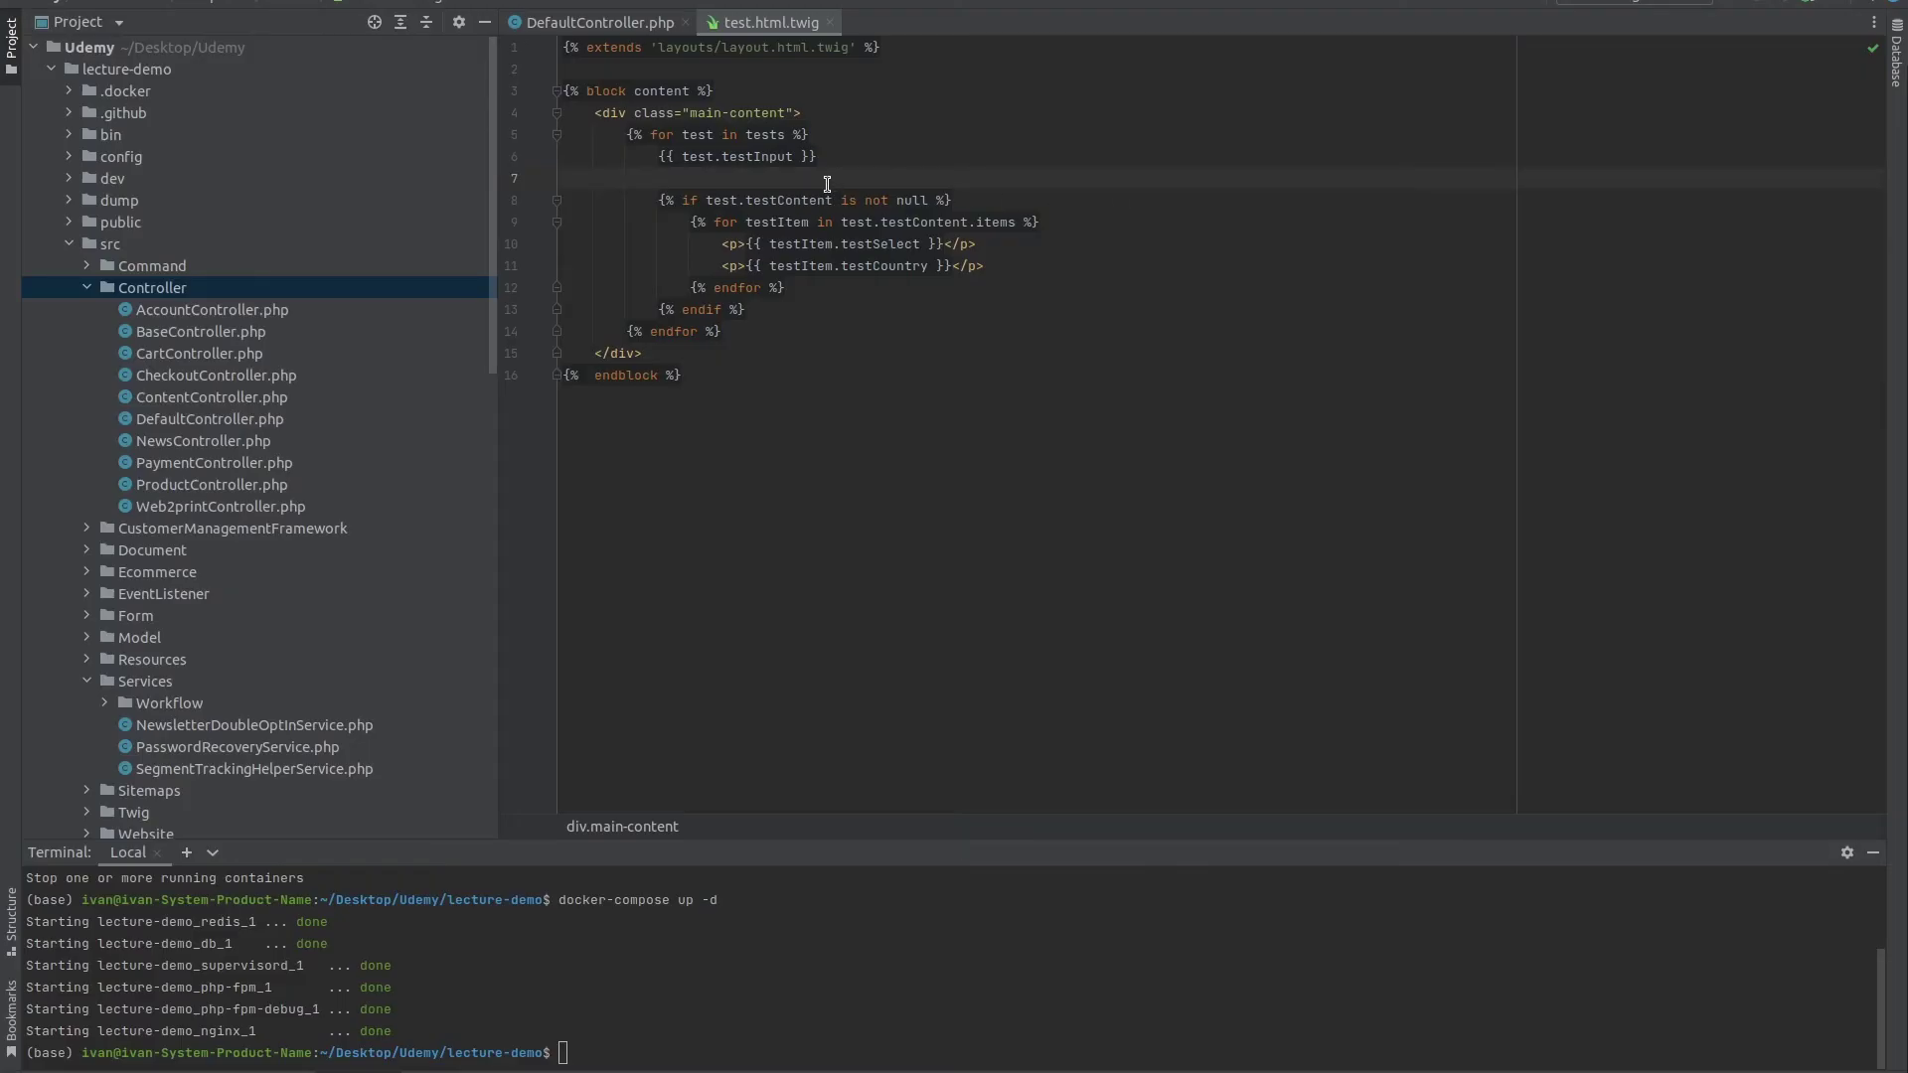
pyautogui.moveTo(648, 156); pyautogui.dragTo(820, 156)
pyautogui.hotkey('ctrl', 'c')
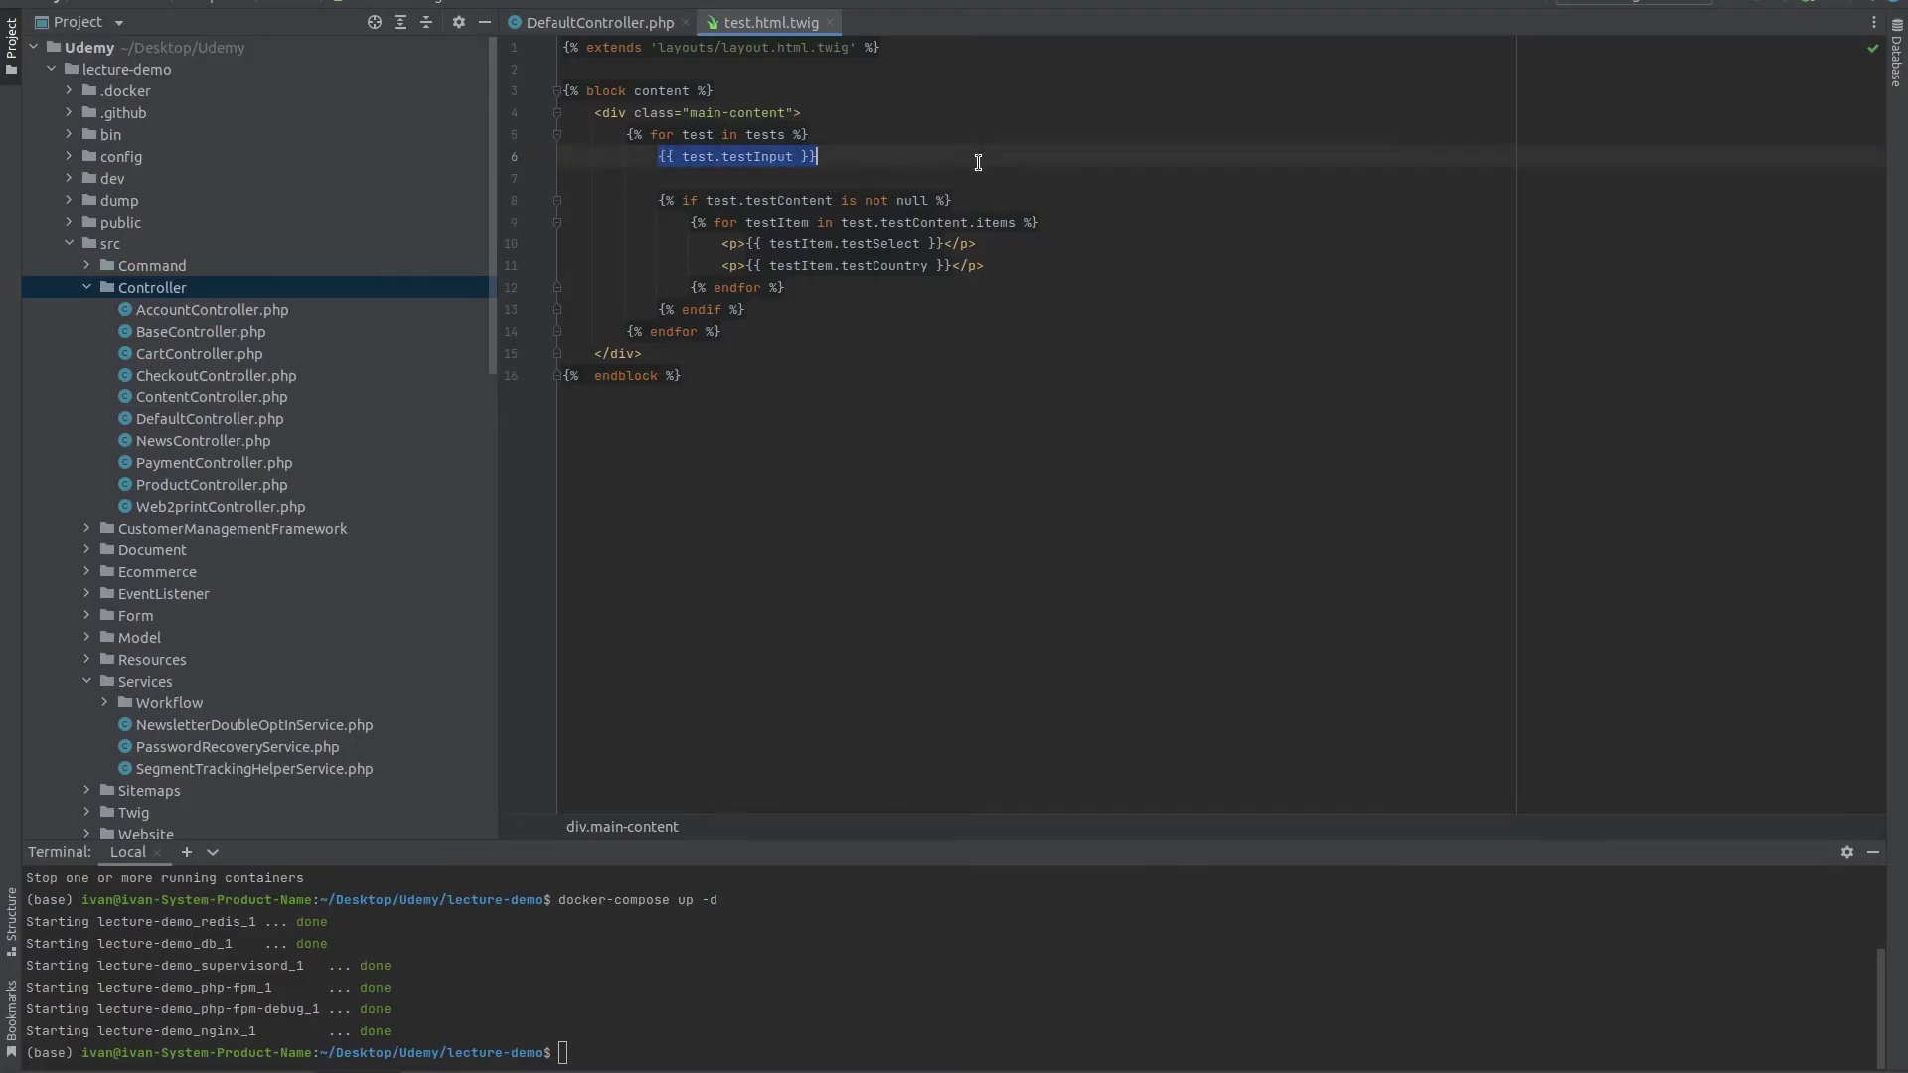
pyautogui.press('BackSpace')
pyautogui.write('<p></p>')
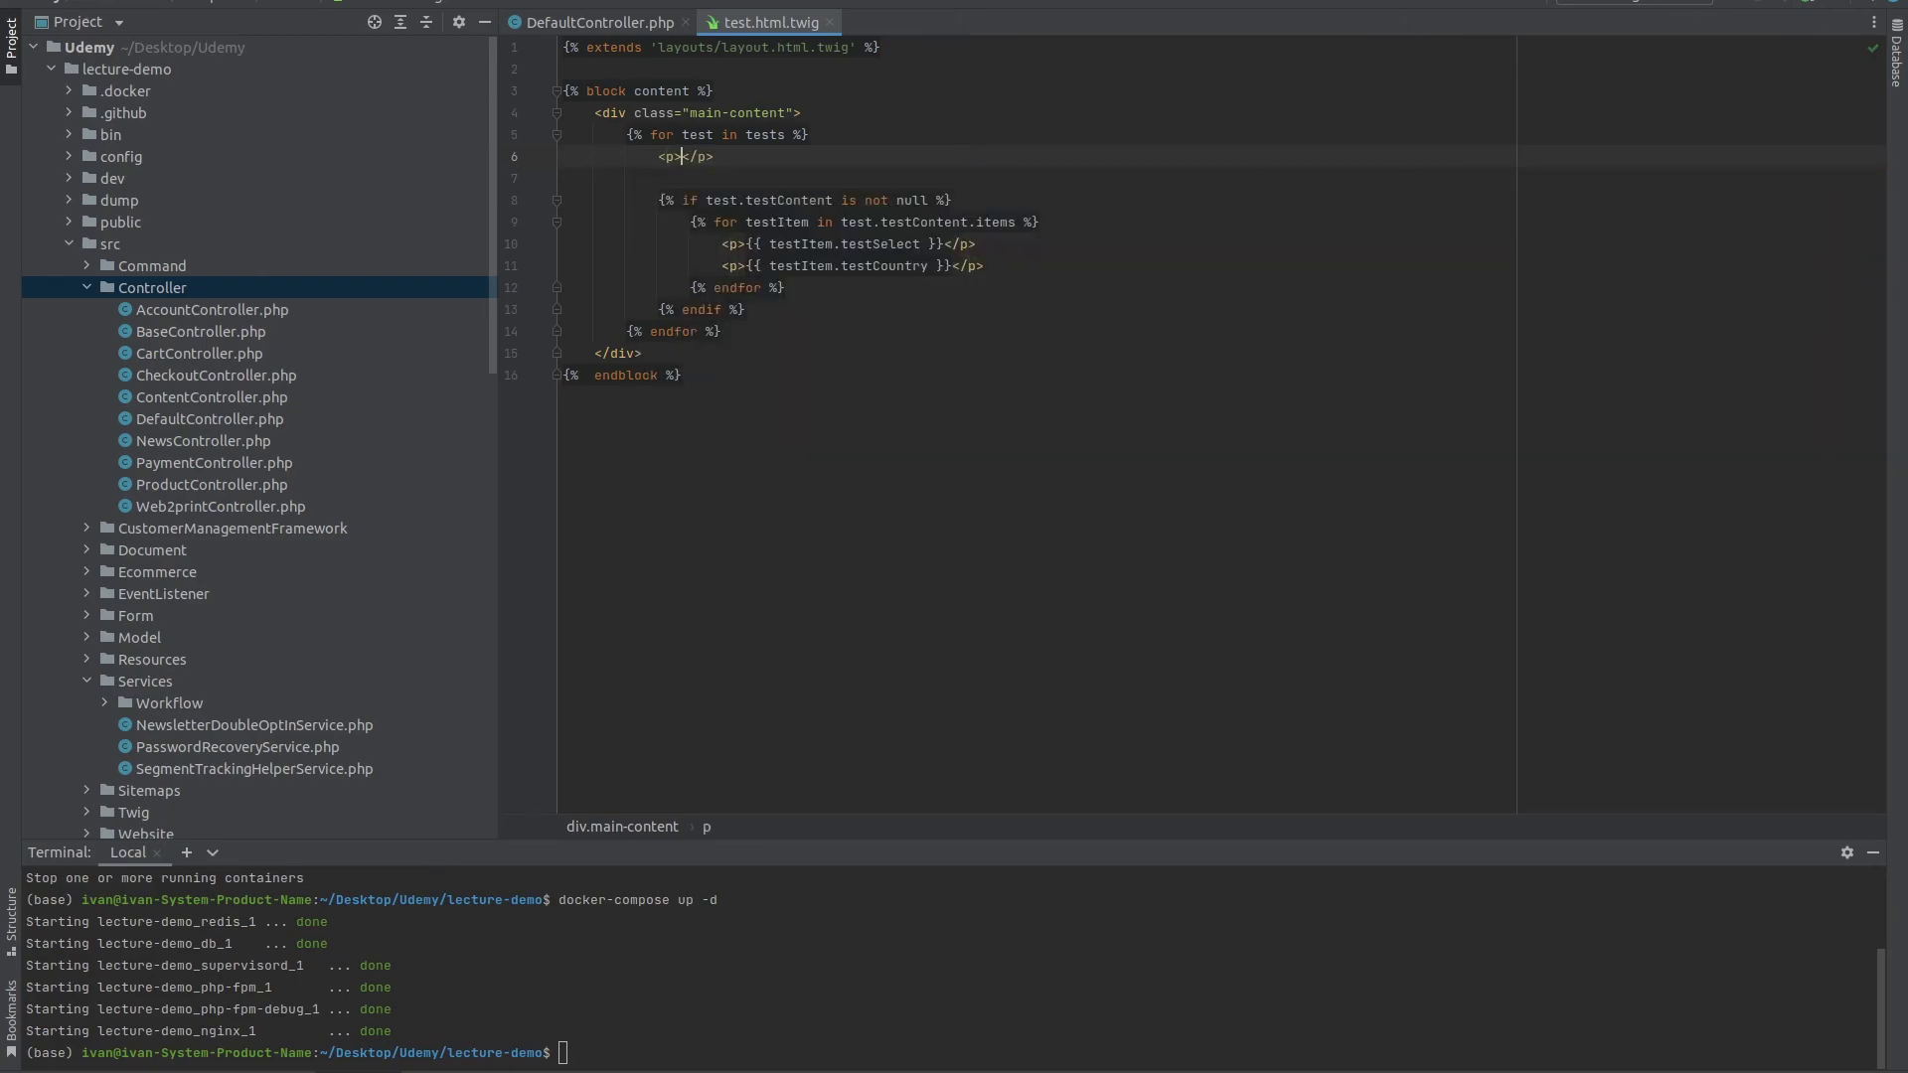
pyautogui.hotkey('ctrl', 'v')
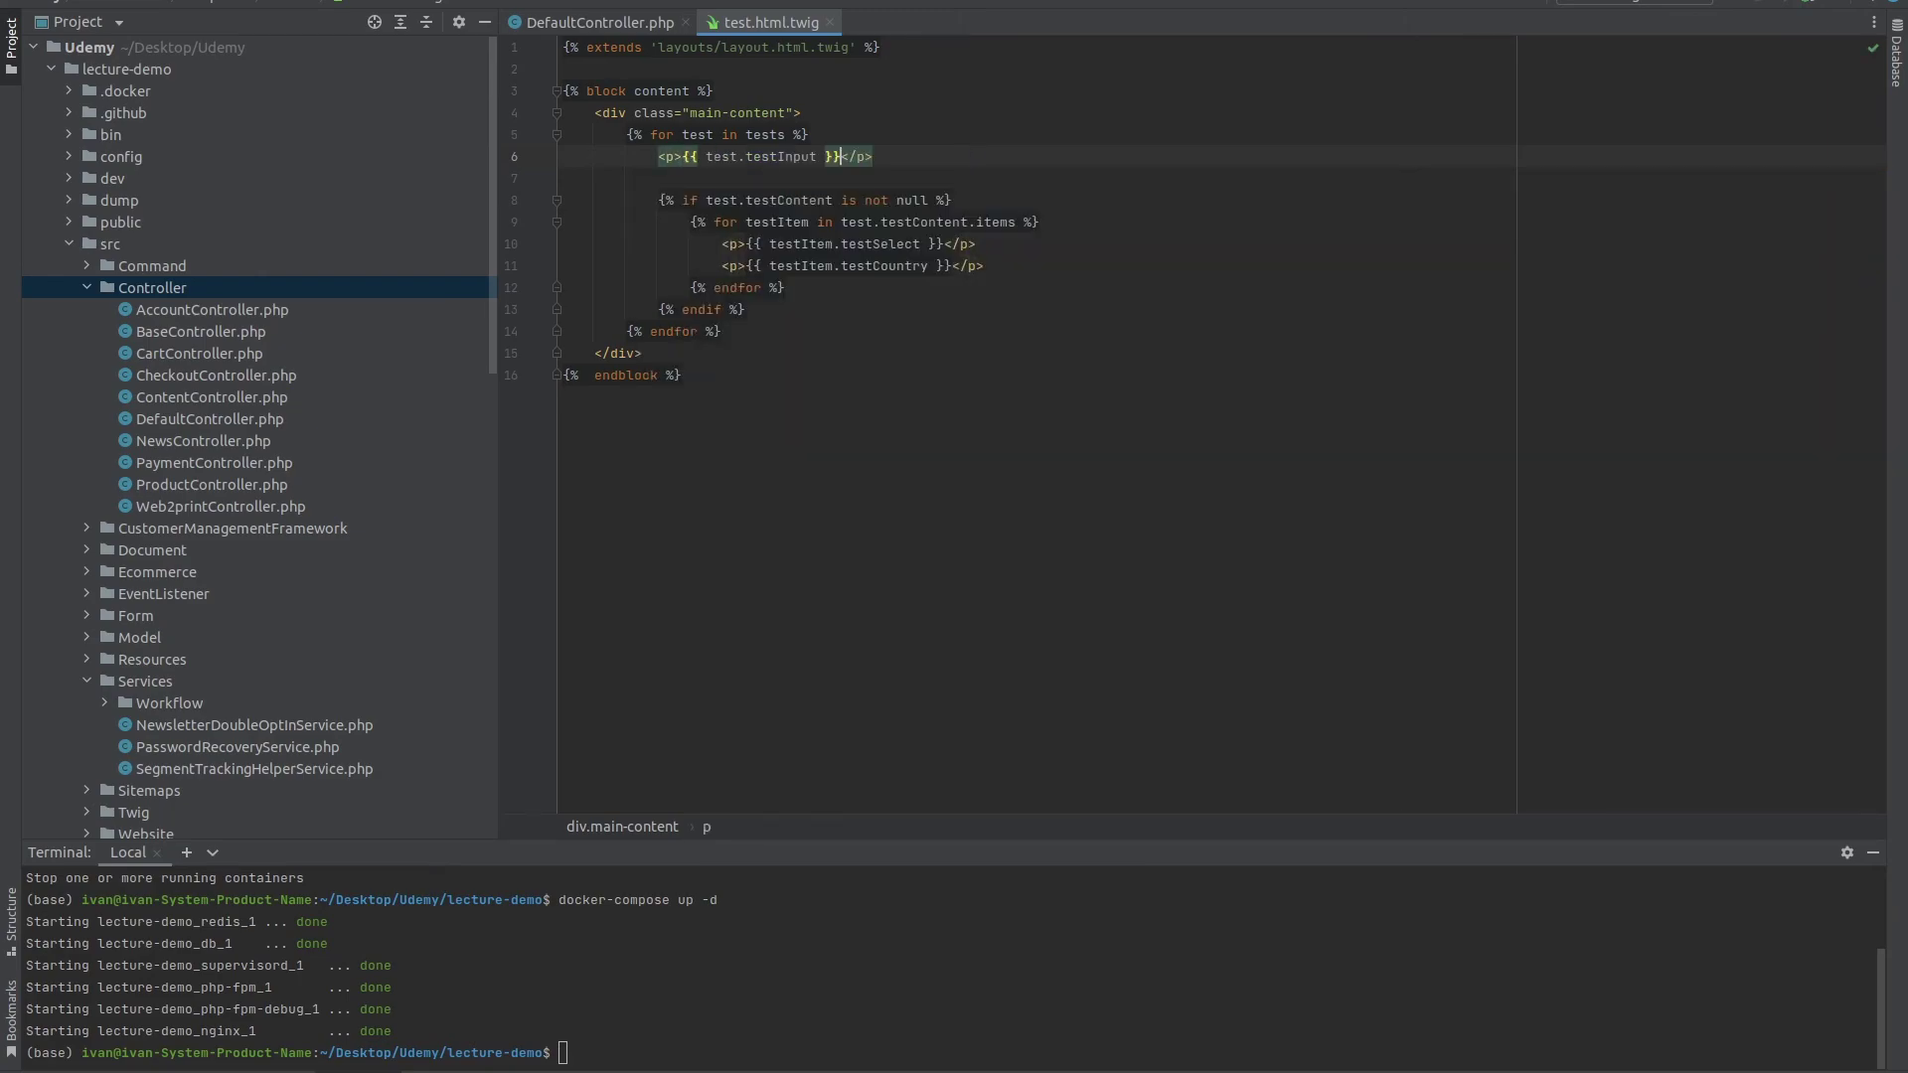
# Add an `<hr>` after the endif inside the tests loop, and reload the Pimcore Demo page in Chromium.
pyautogui.click(861, 305)
pyautogui.press('Return')
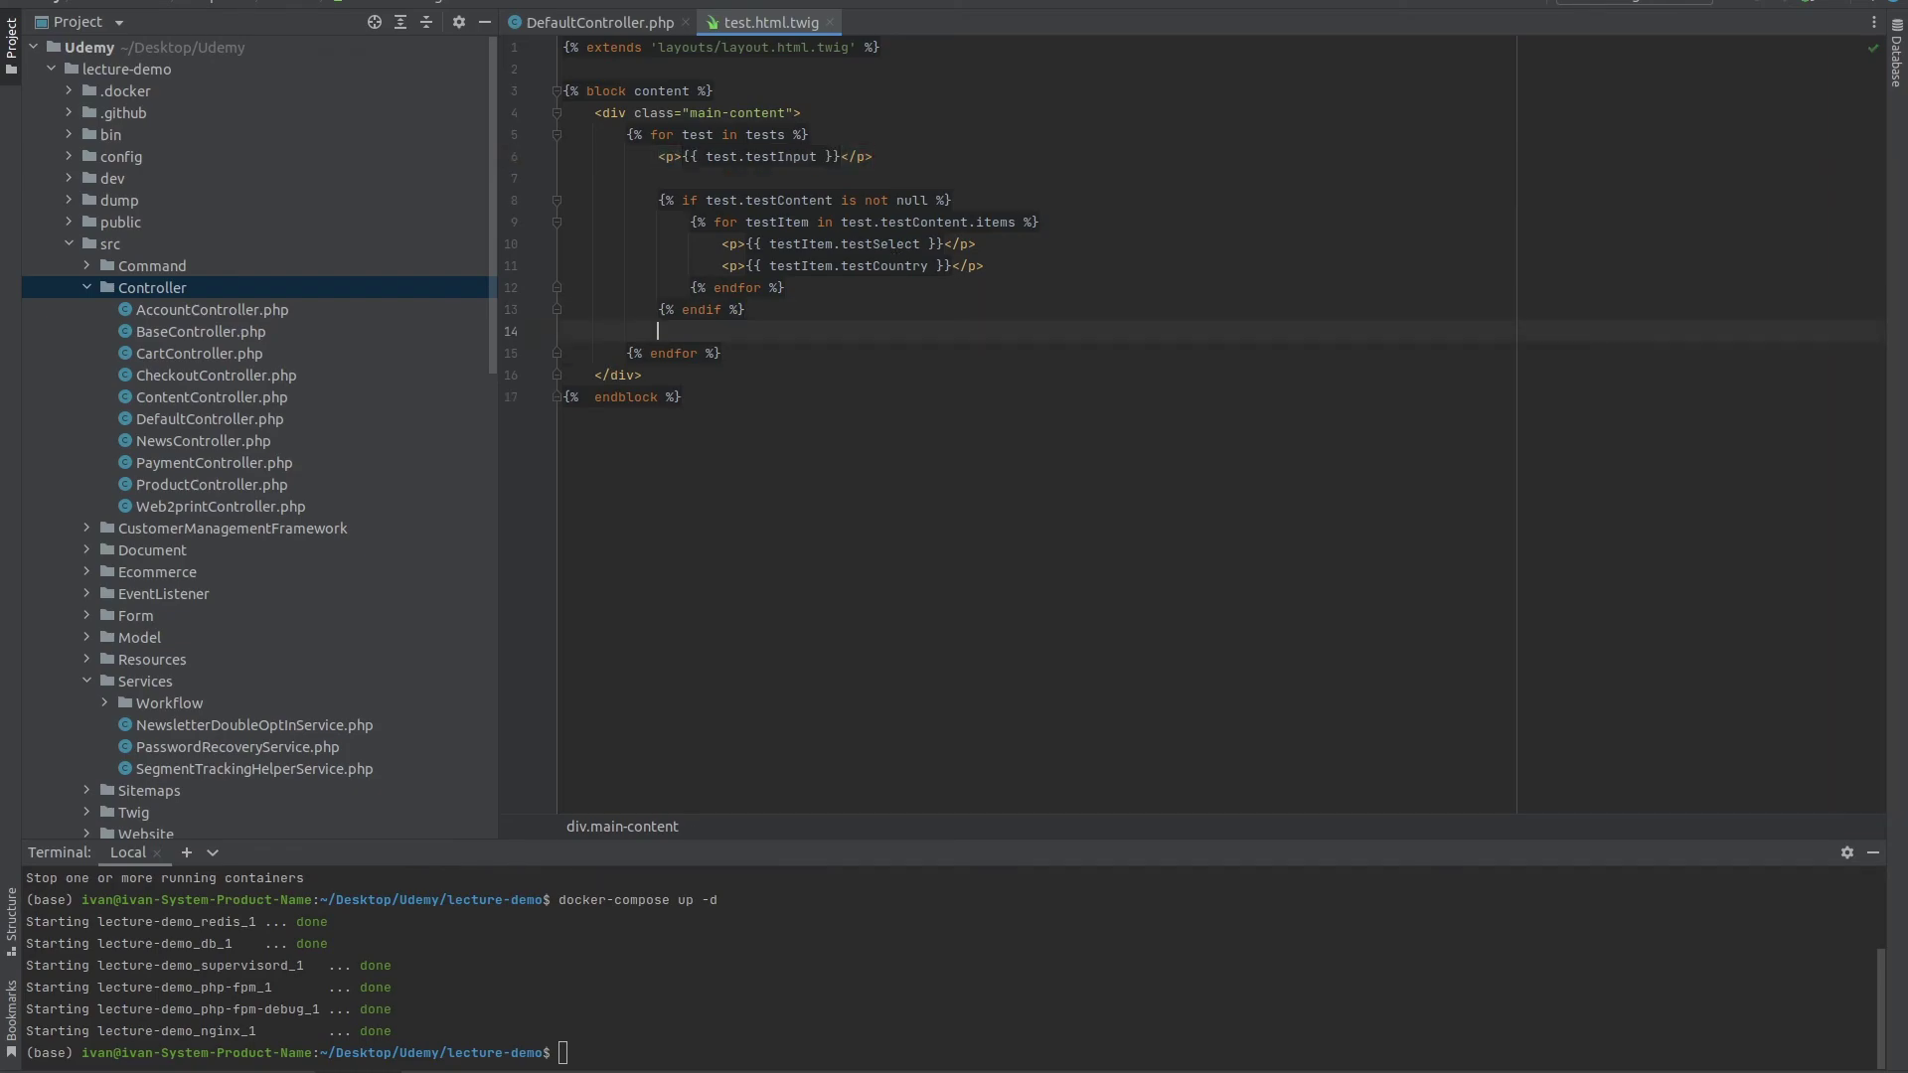
pyautogui.write('hr')
pyautogui.press('Tab')
pyautogui.click(998, 200)
pyautogui.hotkey('alt', 'Tab')
pyautogui.click(84, 117)
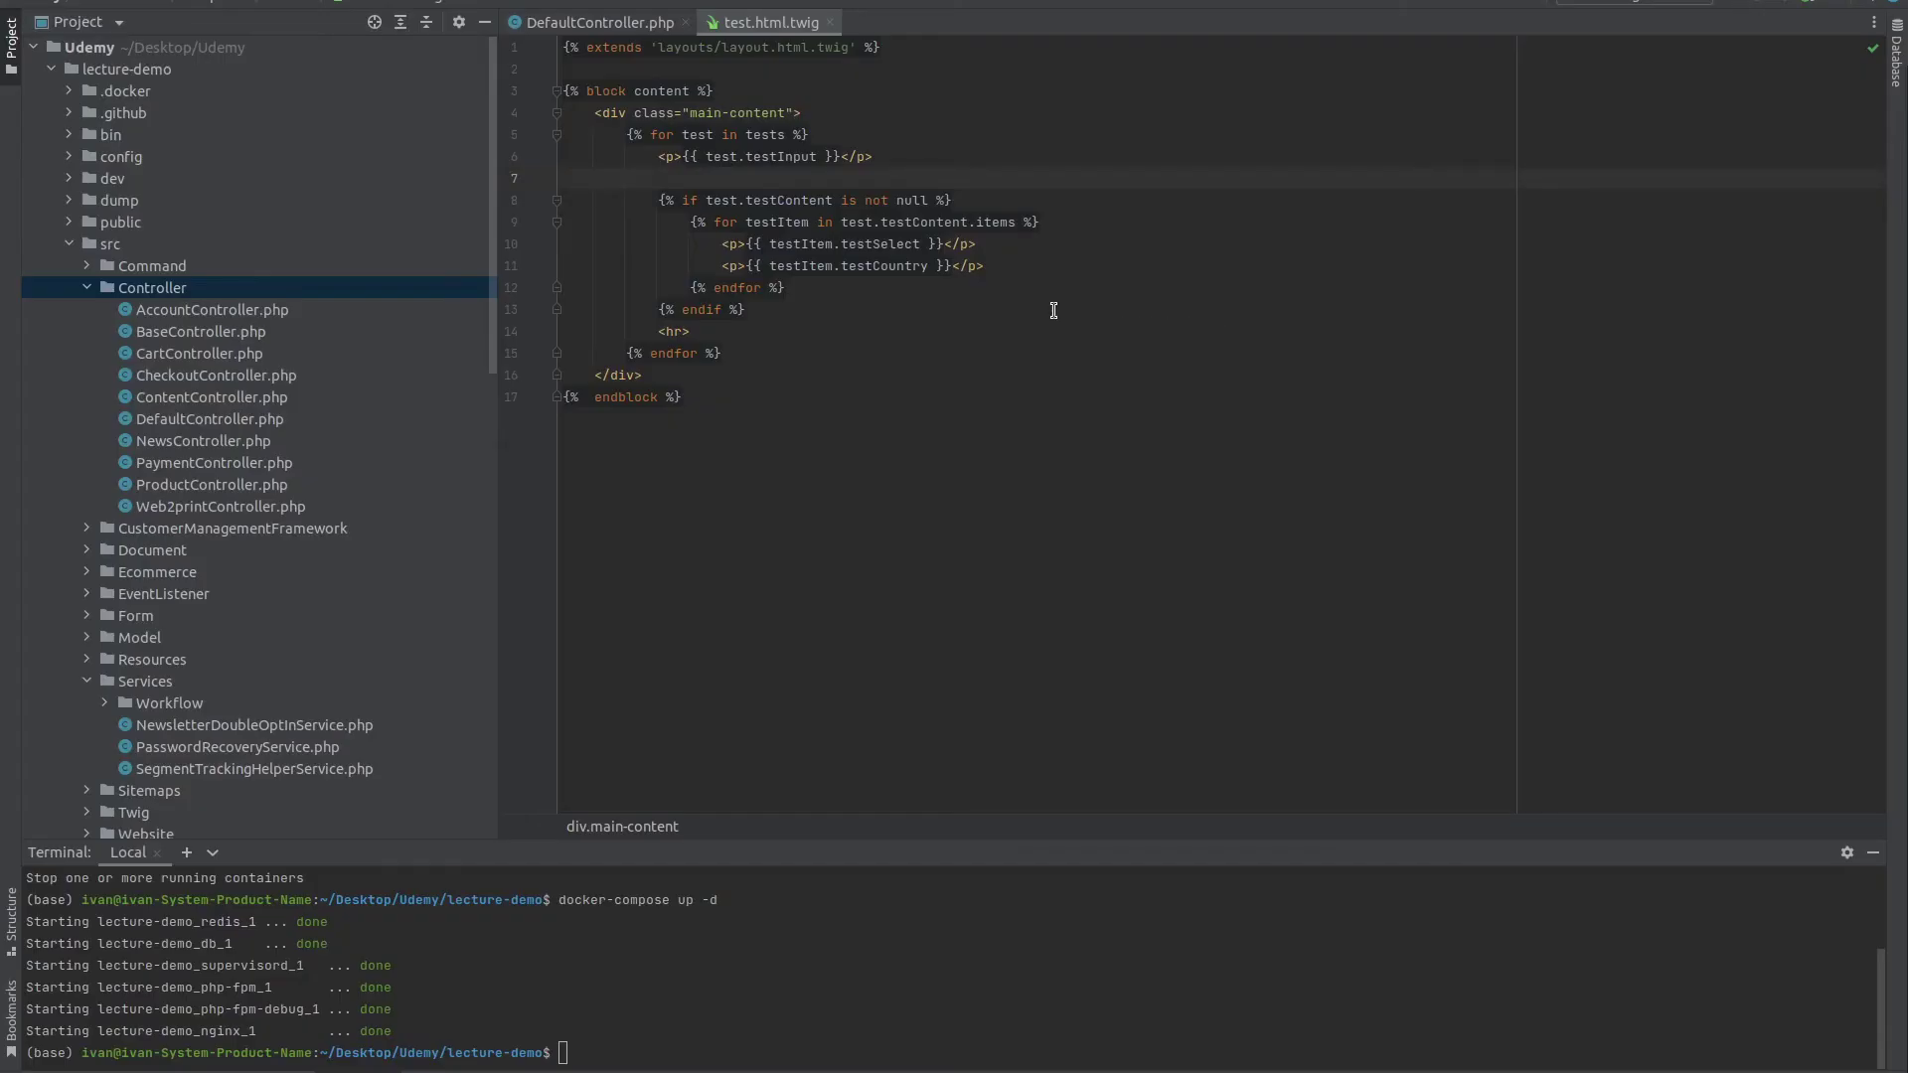
# In DefaultController.php, begin testAction with a new line `$testObjectsFolder = Service` above the `$tests` listing.
pyautogui.click(604, 24)
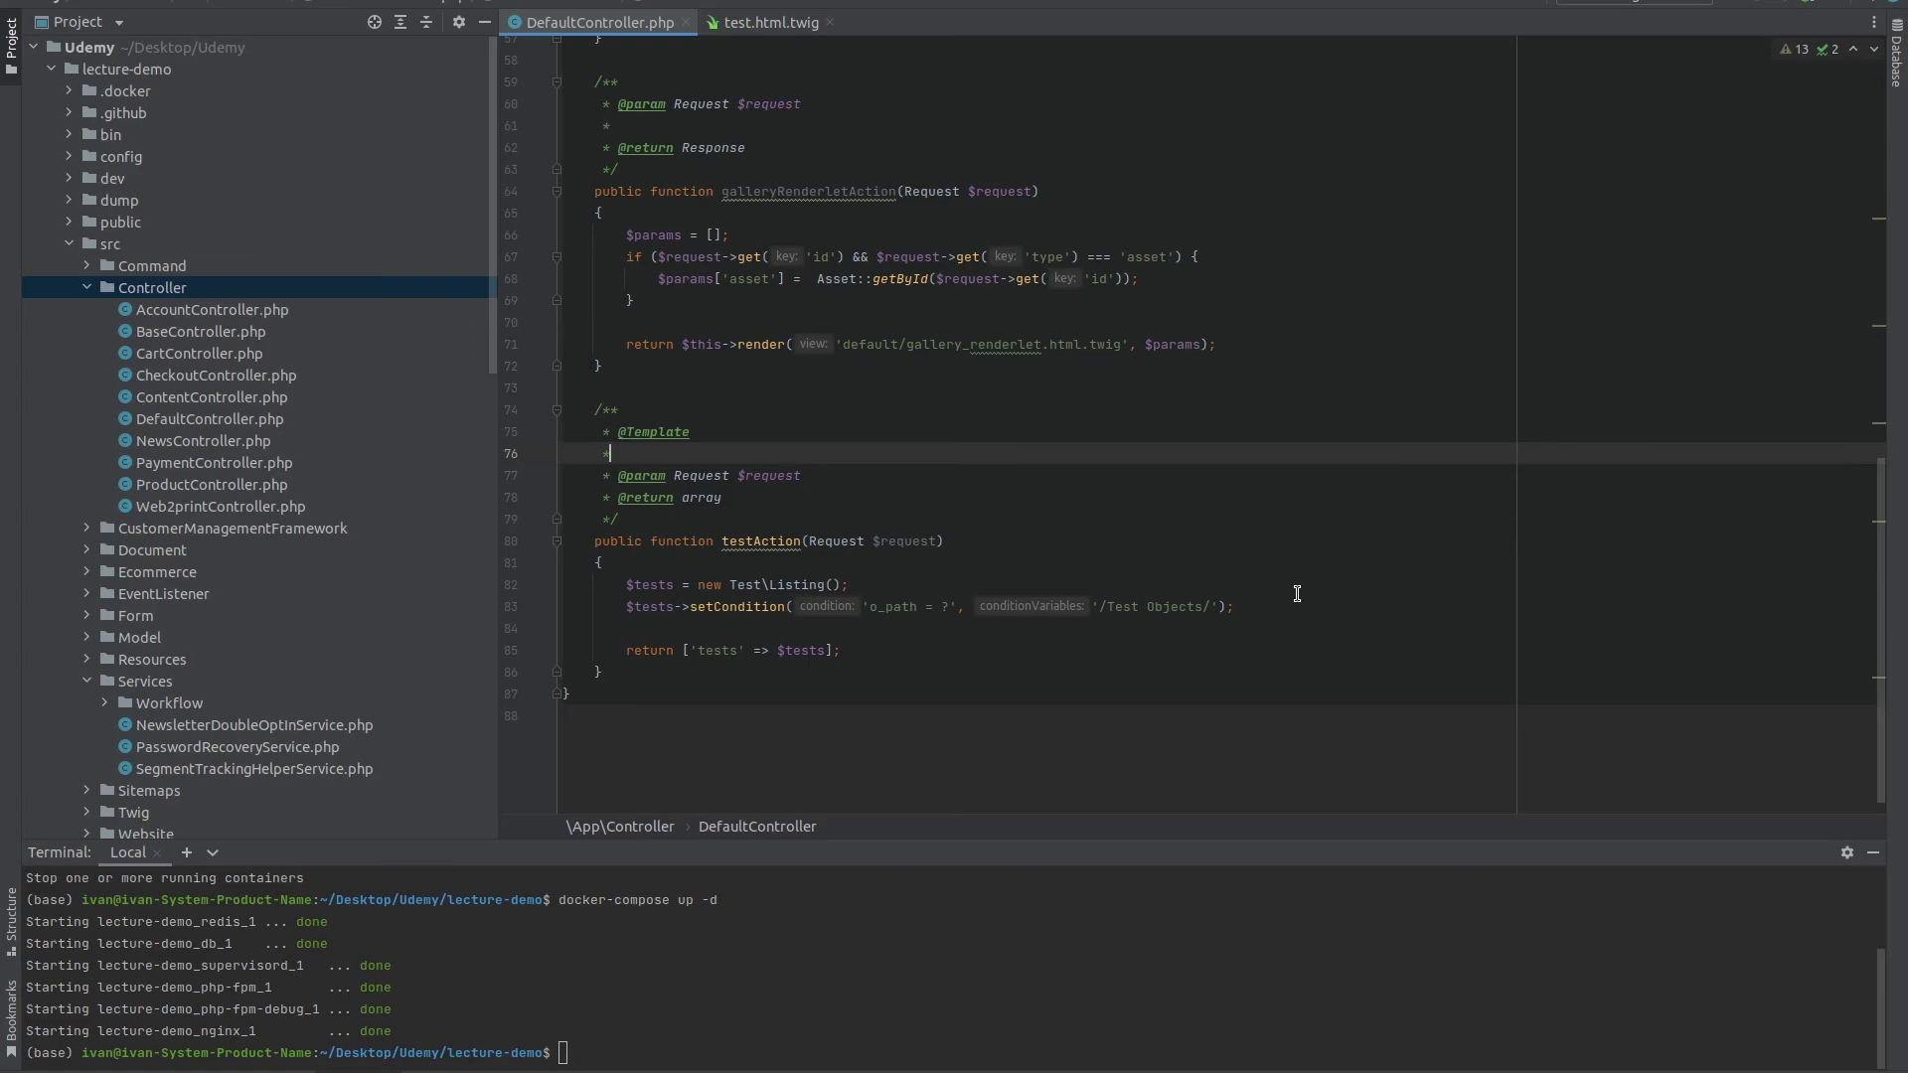
pyautogui.moveTo(1238, 606); pyautogui.dragTo(785, 586)
pyautogui.click(862, 562)
pyautogui.press('Return')
pyautogui.press('Return')
pyautogui.press('Up')
pyautogui.write('$test')
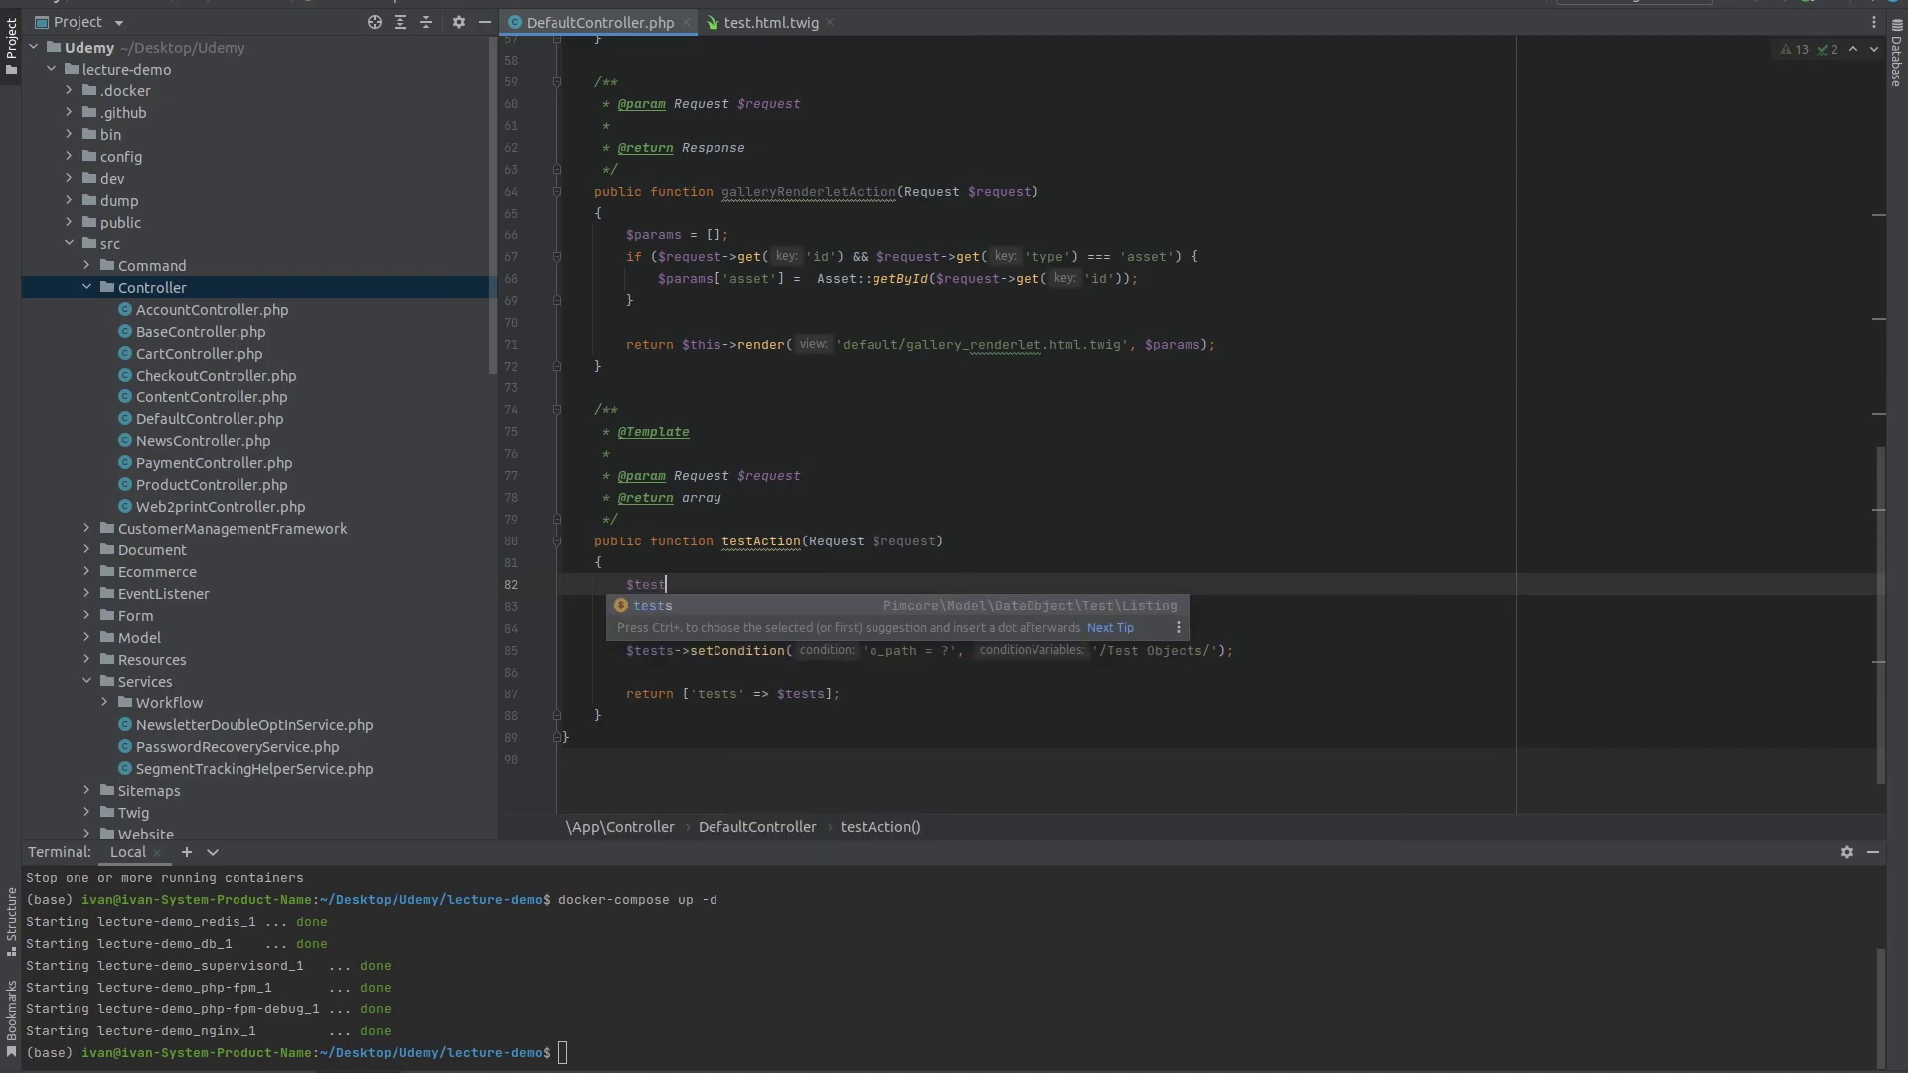
pyautogui.write('Obje')
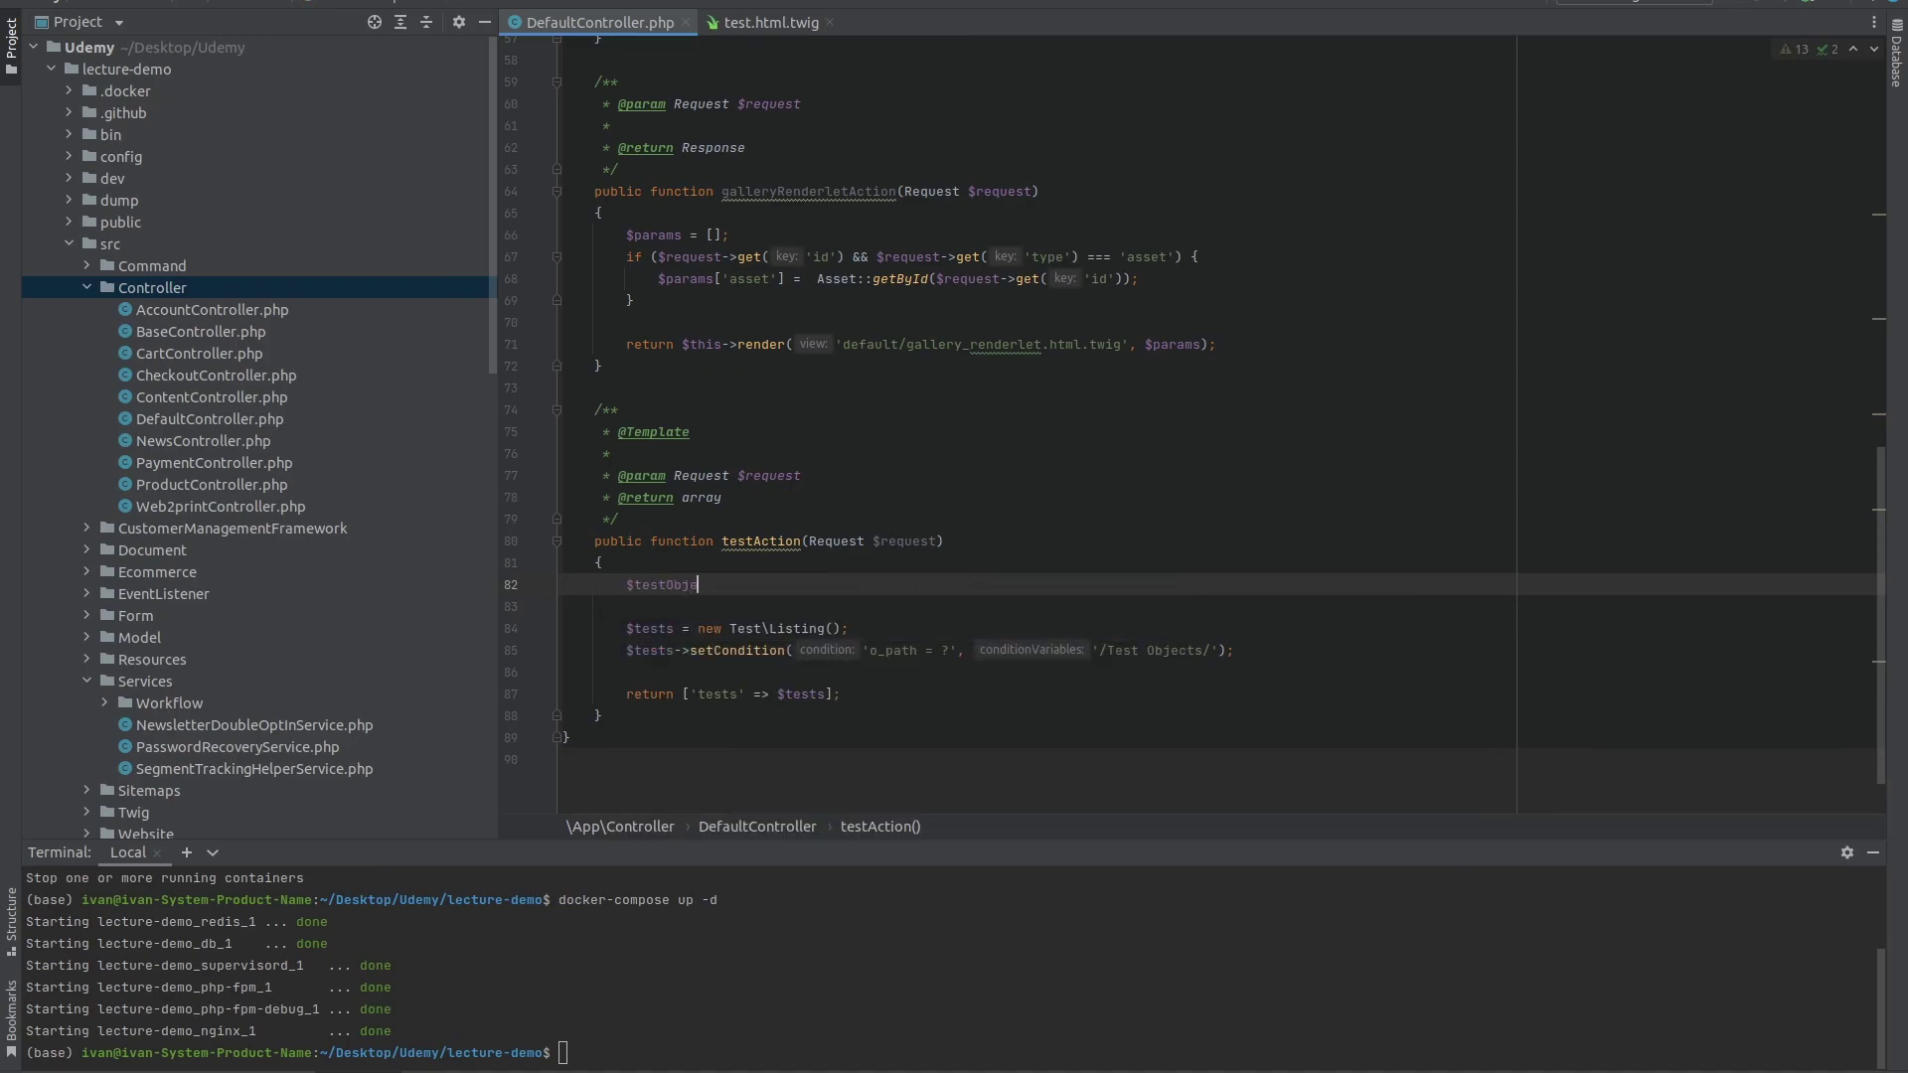
pyautogui.write('ctsPolder = Service')
# Complete `Service` with the suggested class from the Pimcore\Model\DataObject namespace.
pyautogui.hotkey('ctrl', 'space')
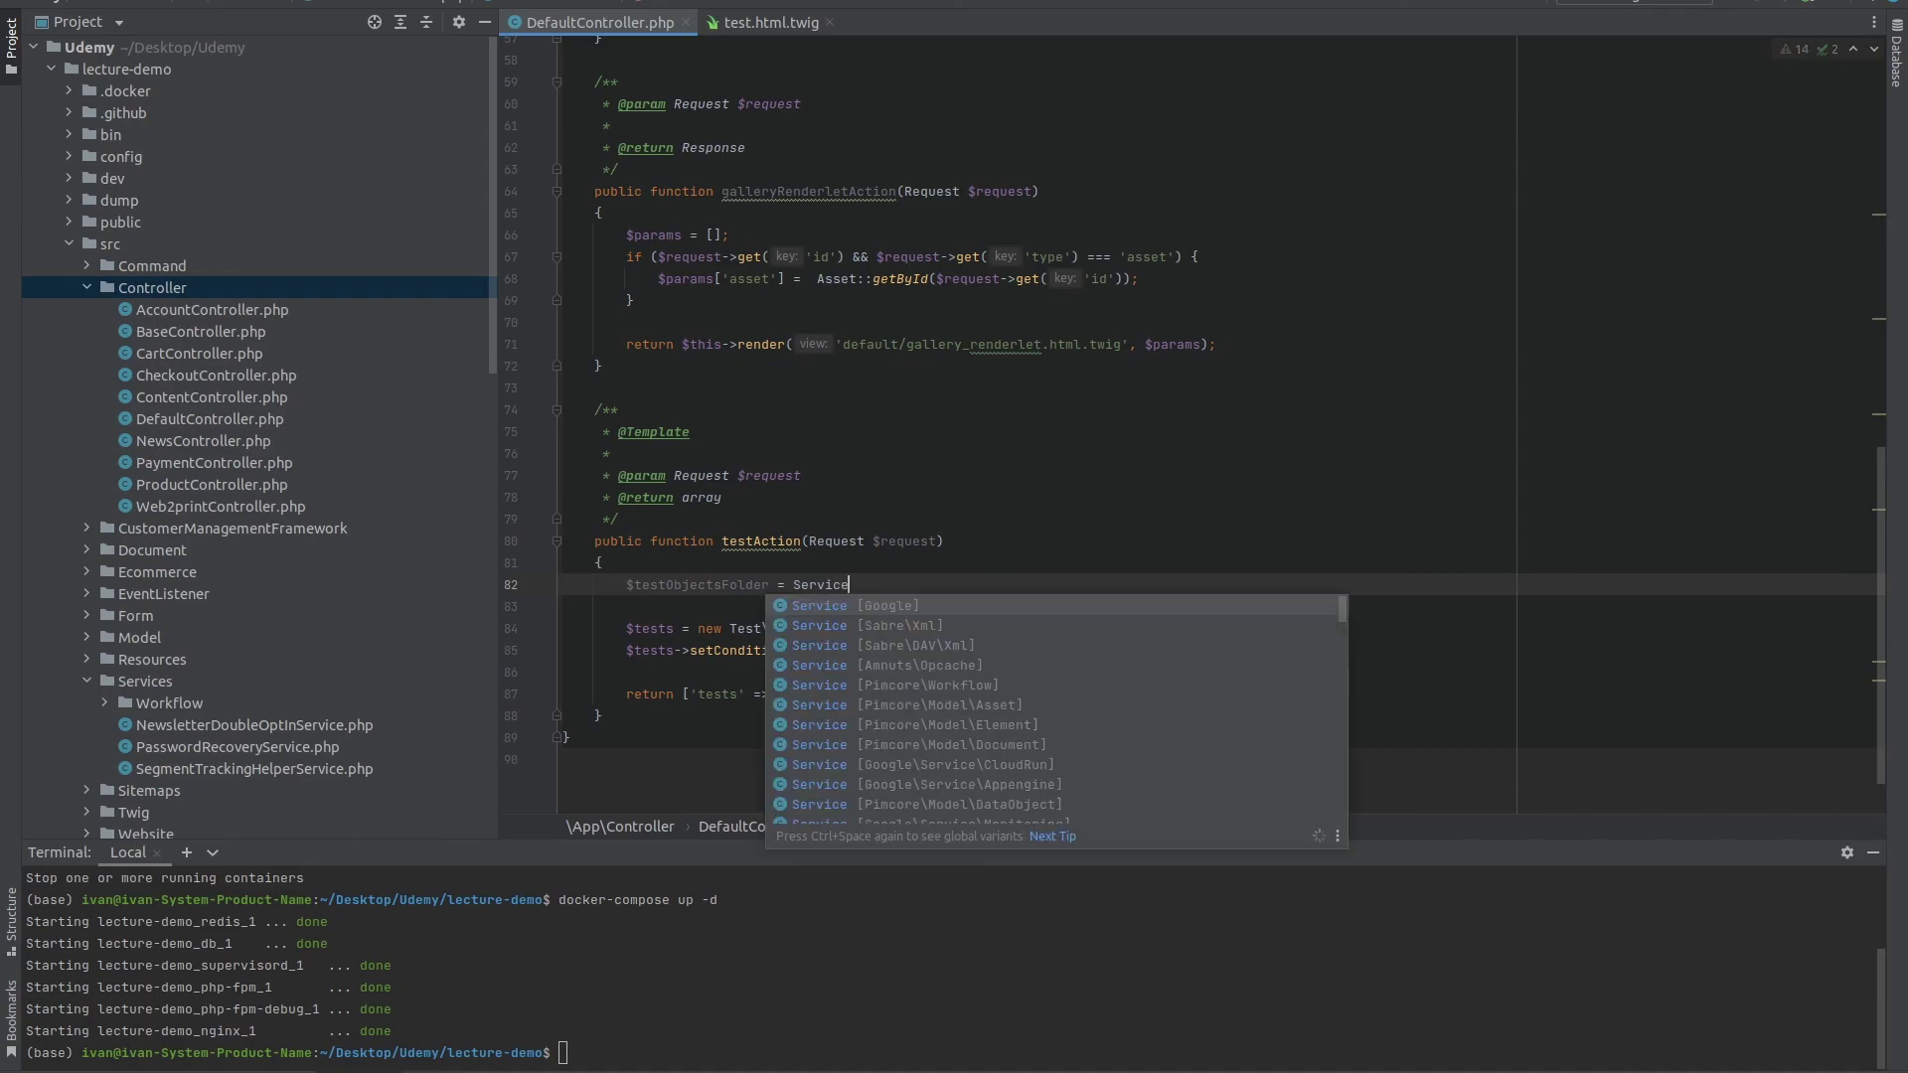
pyautogui.press('Down')
pyautogui.press('Down')
pyautogui.press('Down')
pyautogui.press('Down')
pyautogui.press('Down')
pyautogui.press('Down')
pyautogui.press('Down')
pyautogui.press('Down')
pyautogui.press('Down')
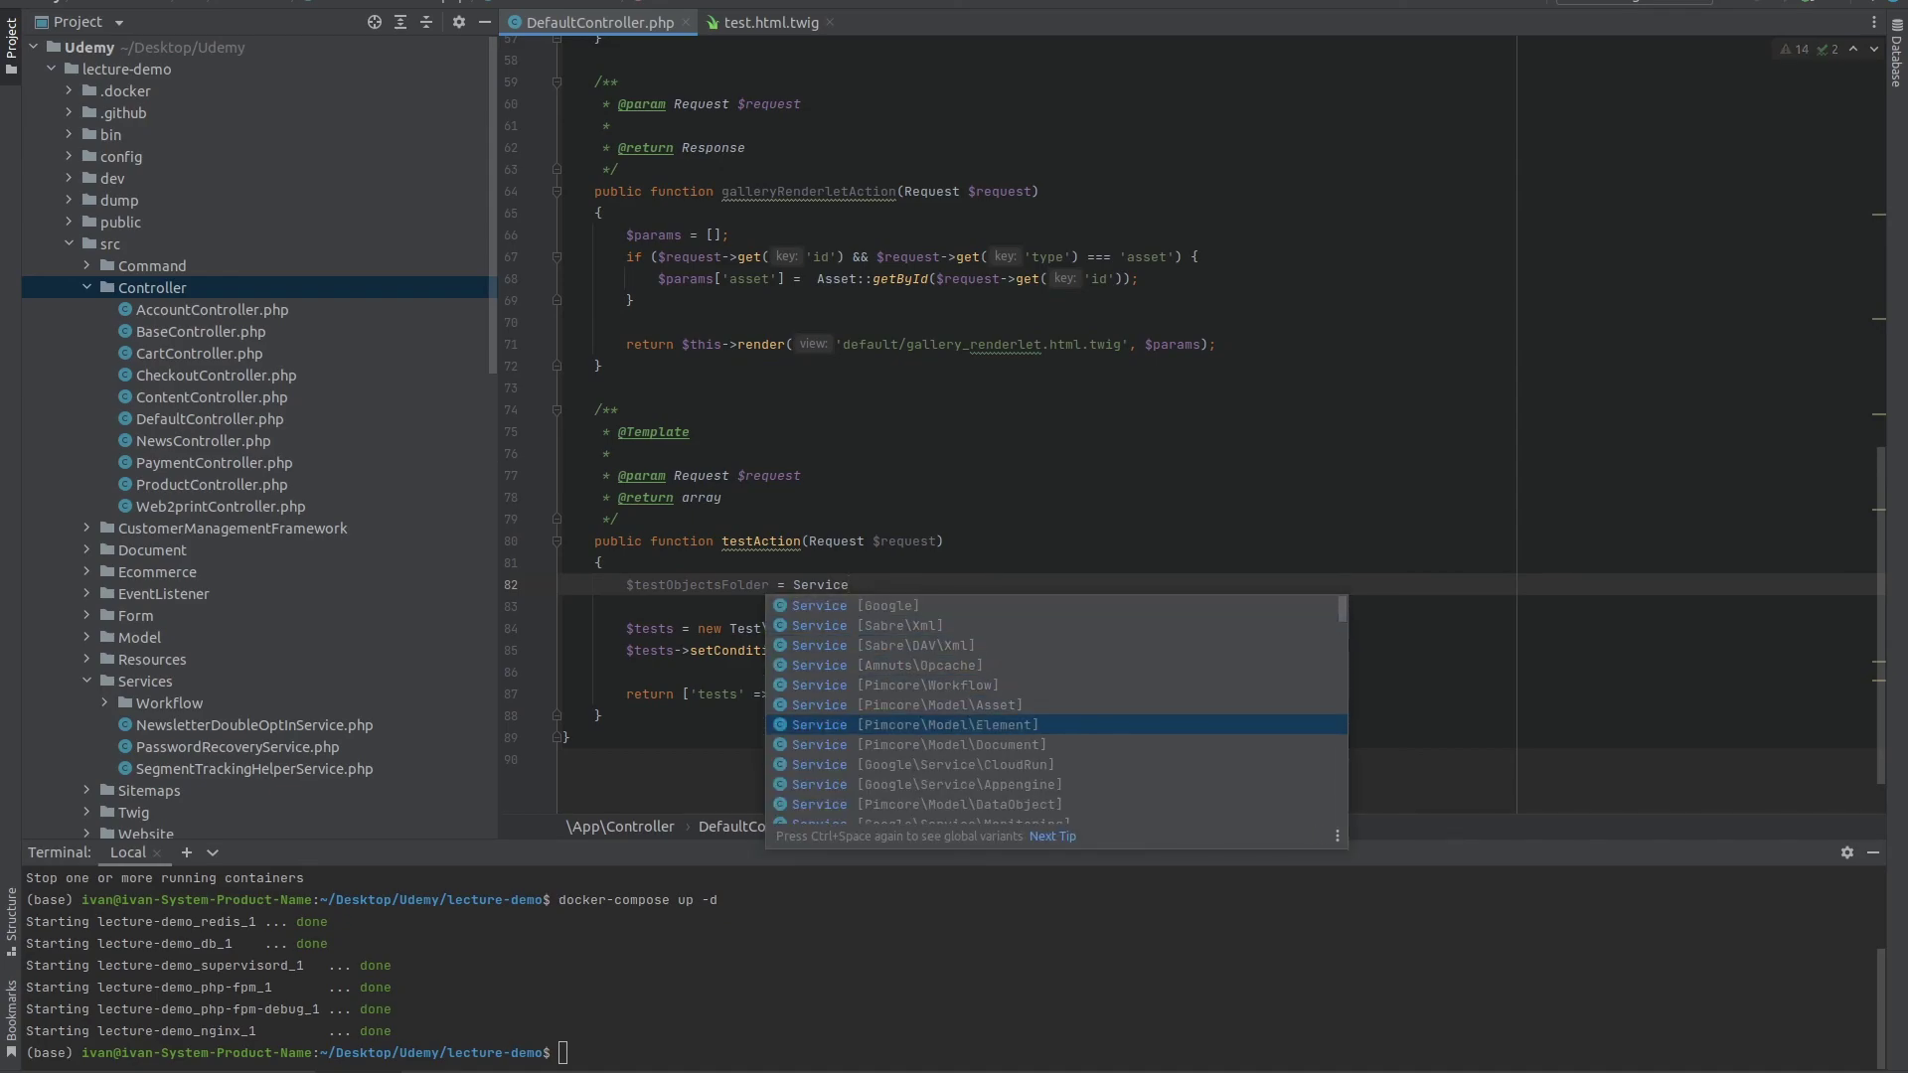
pyautogui.press('Down')
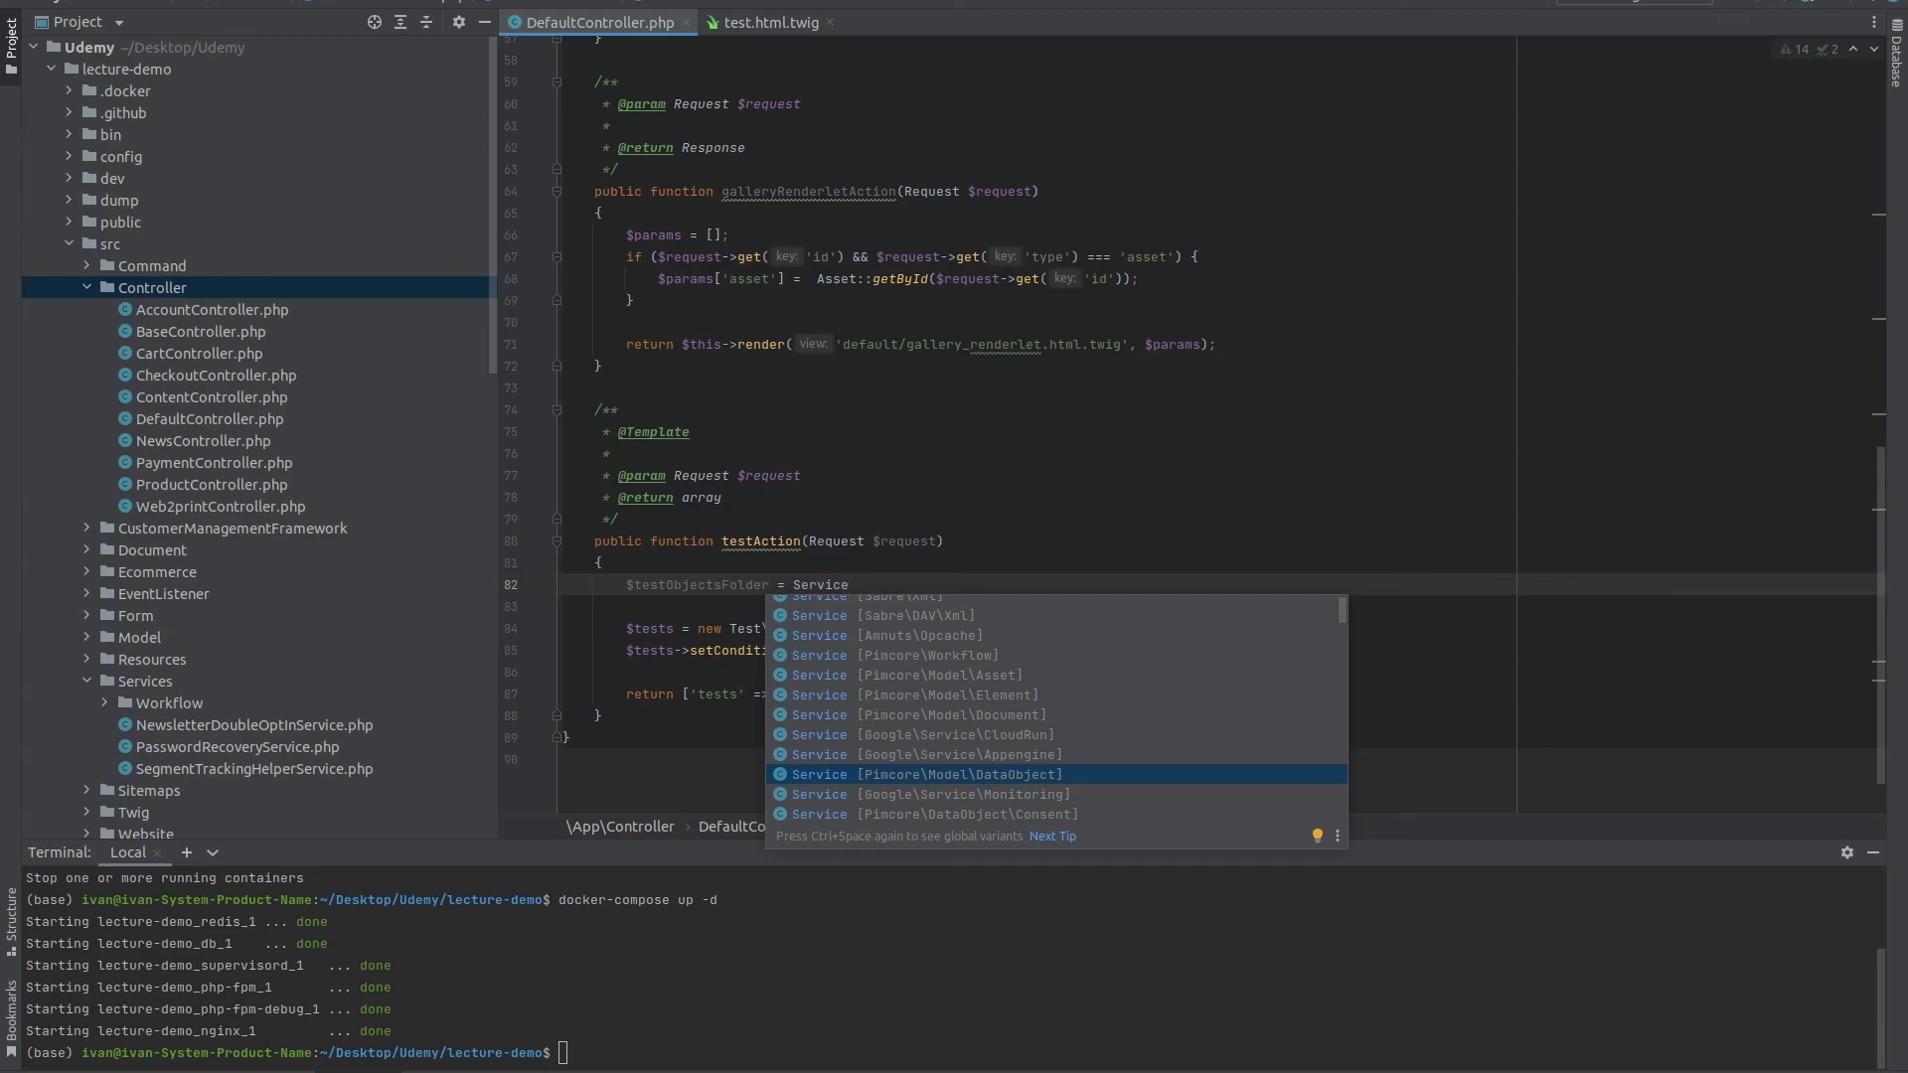
pyautogui.press('Return')
# Call the static method `createFolderByPath` on `Service` with the path `'/Test Objects'`.
pyautogui.write('::')
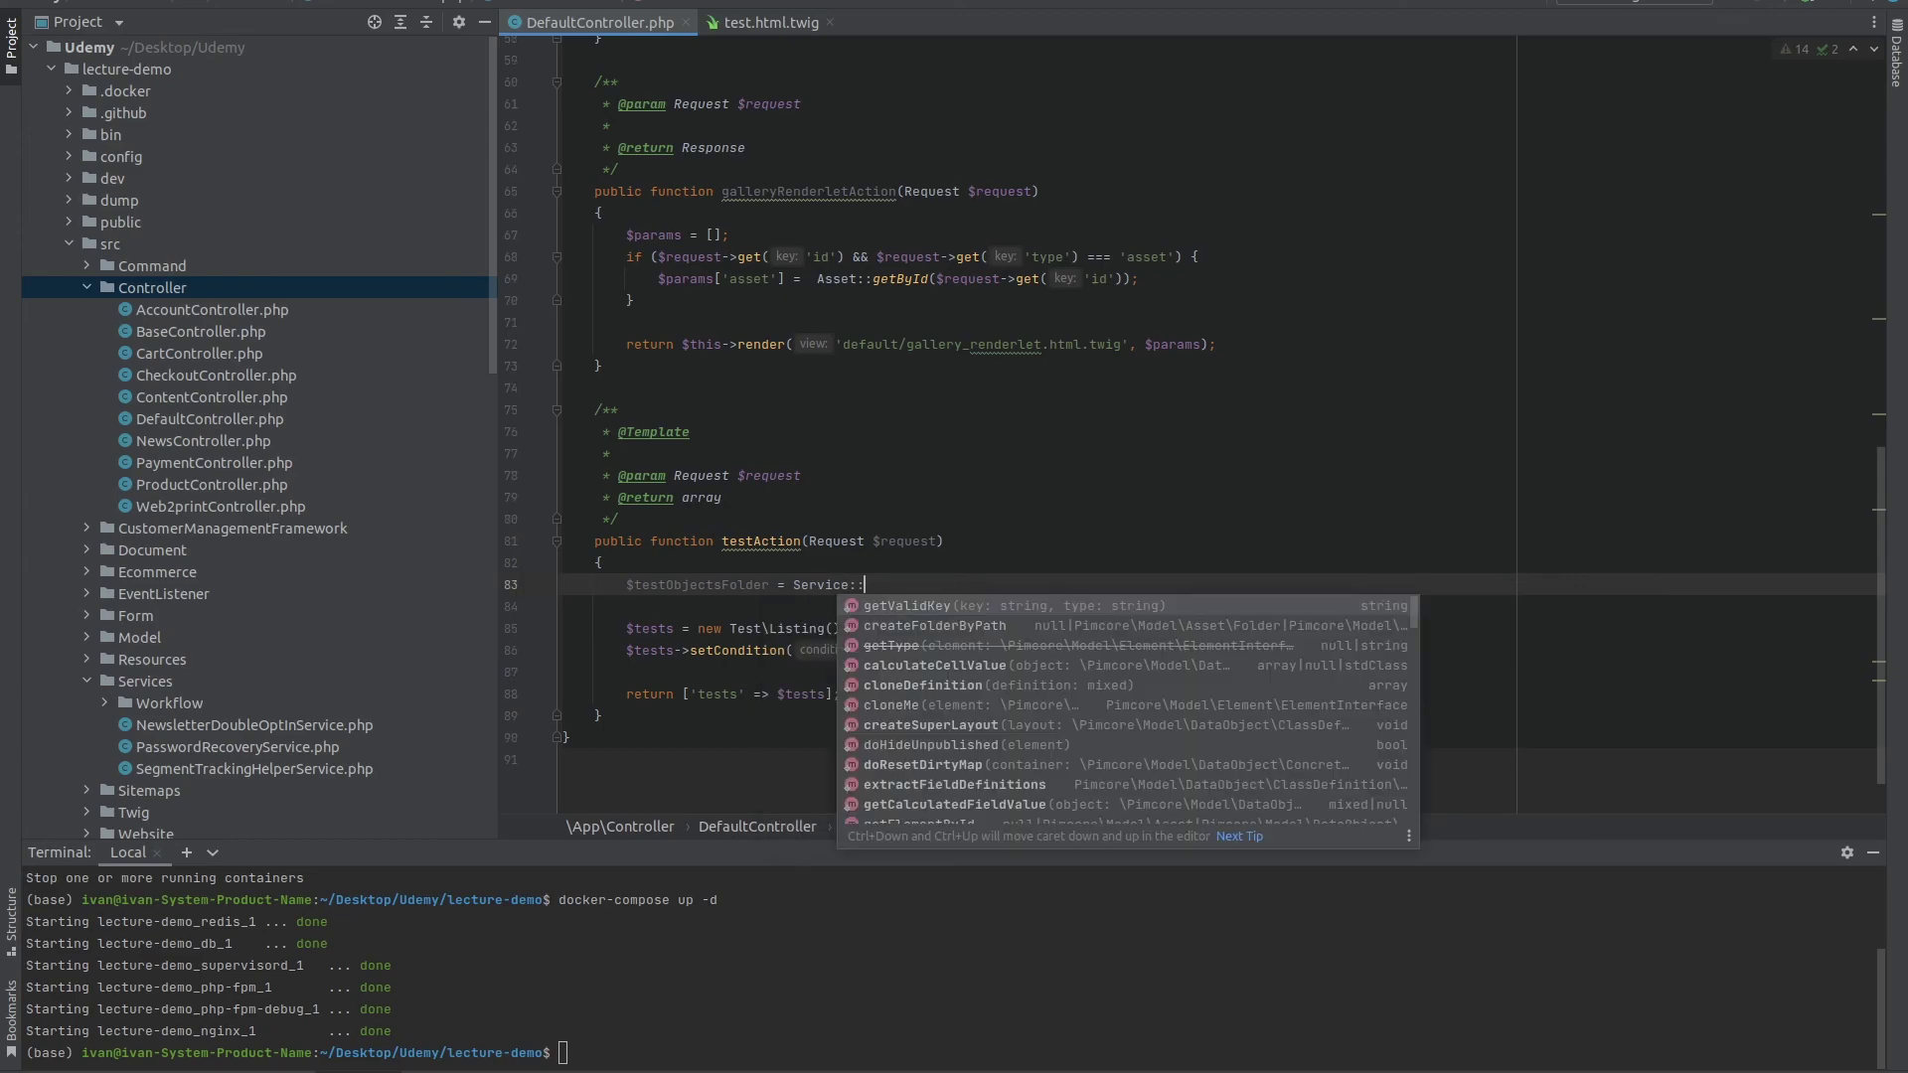
pyautogui.press('Down')
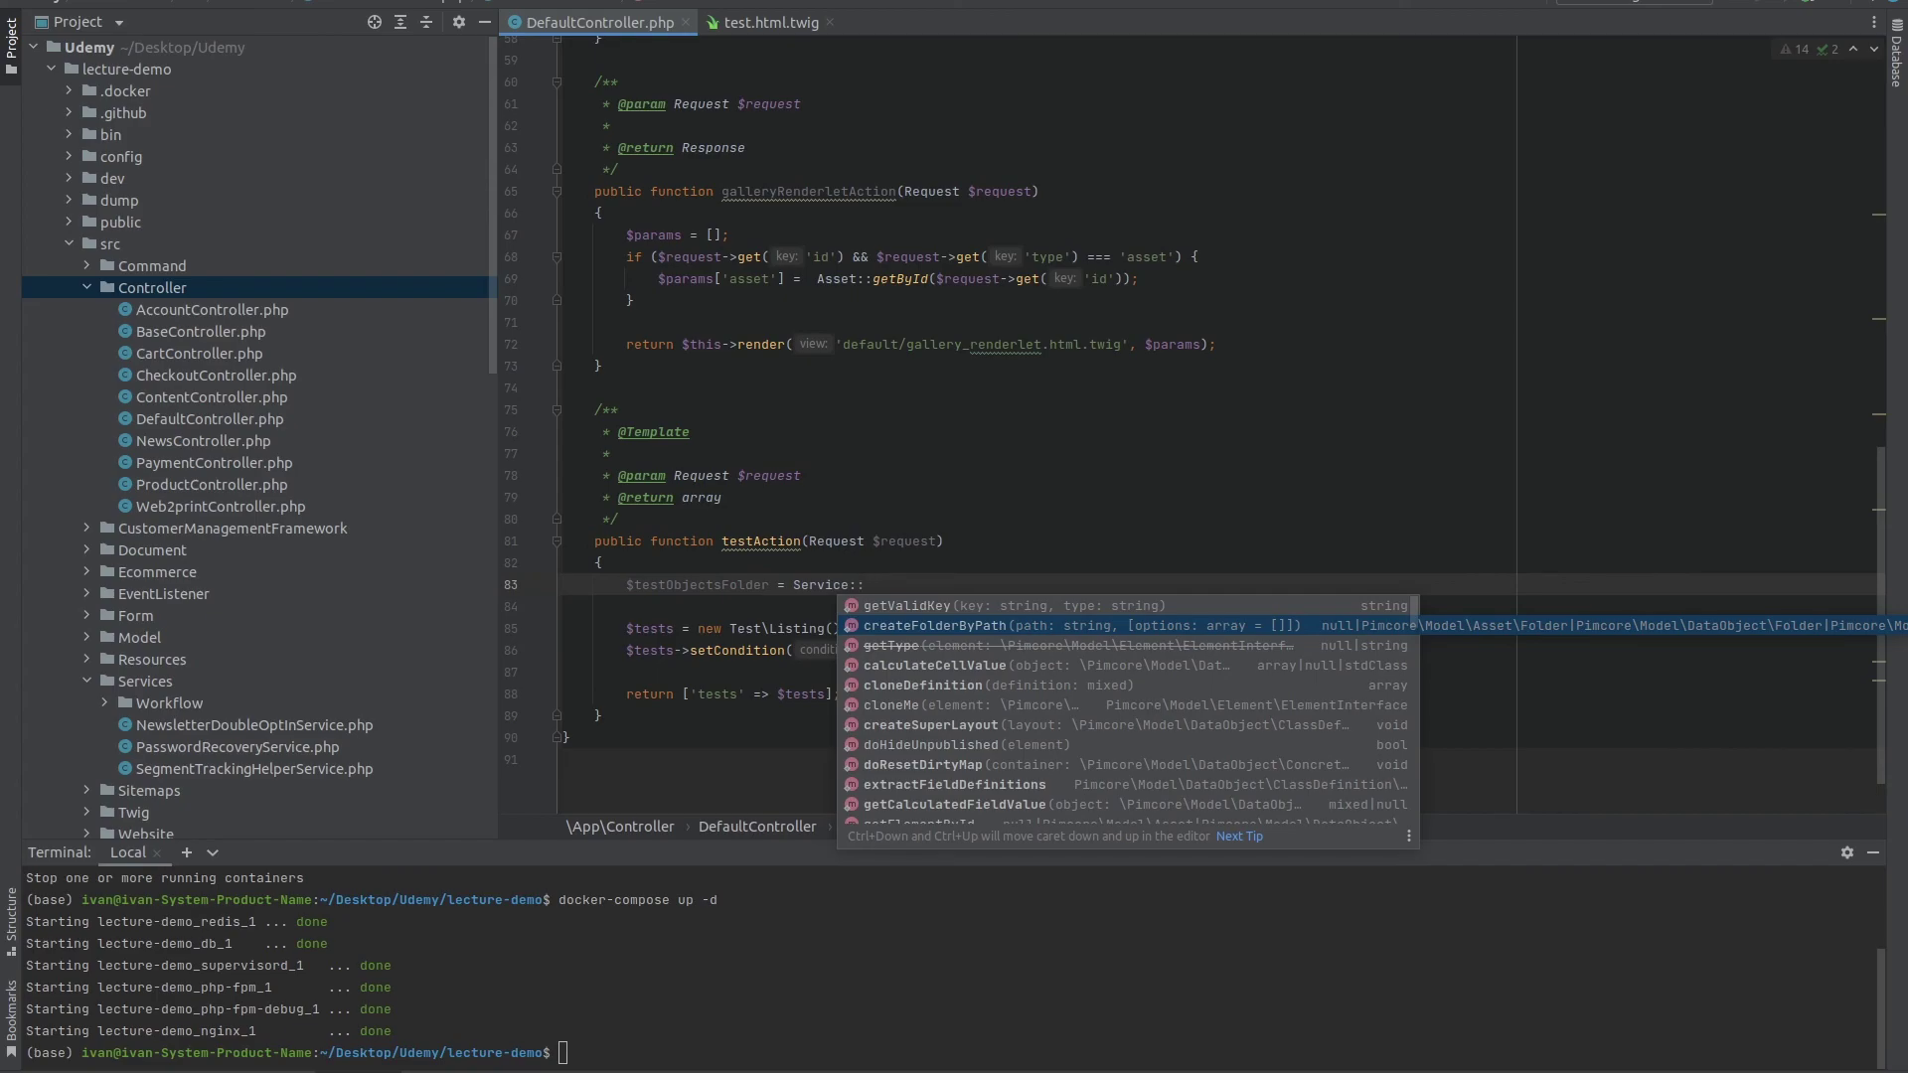
pyautogui.press('Return')
pyautogui.write("'")
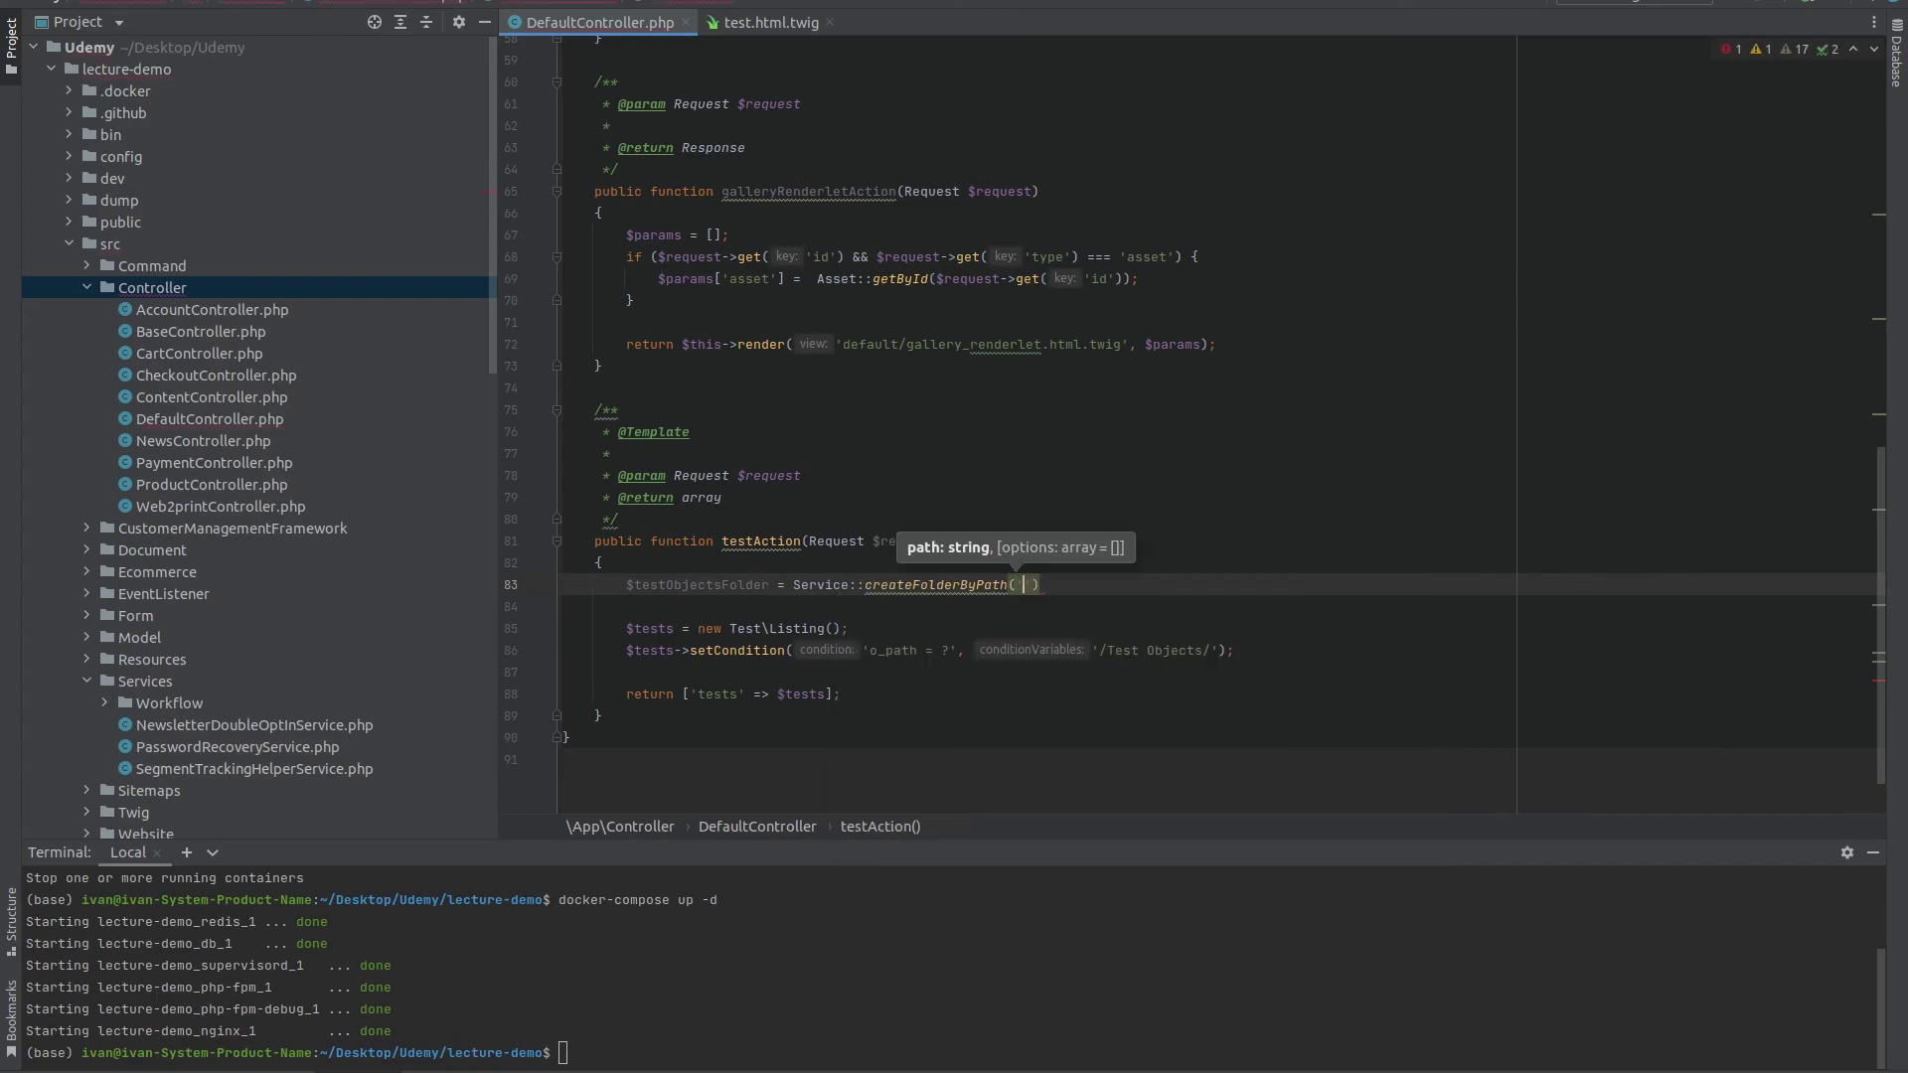
pyautogui.write('/')
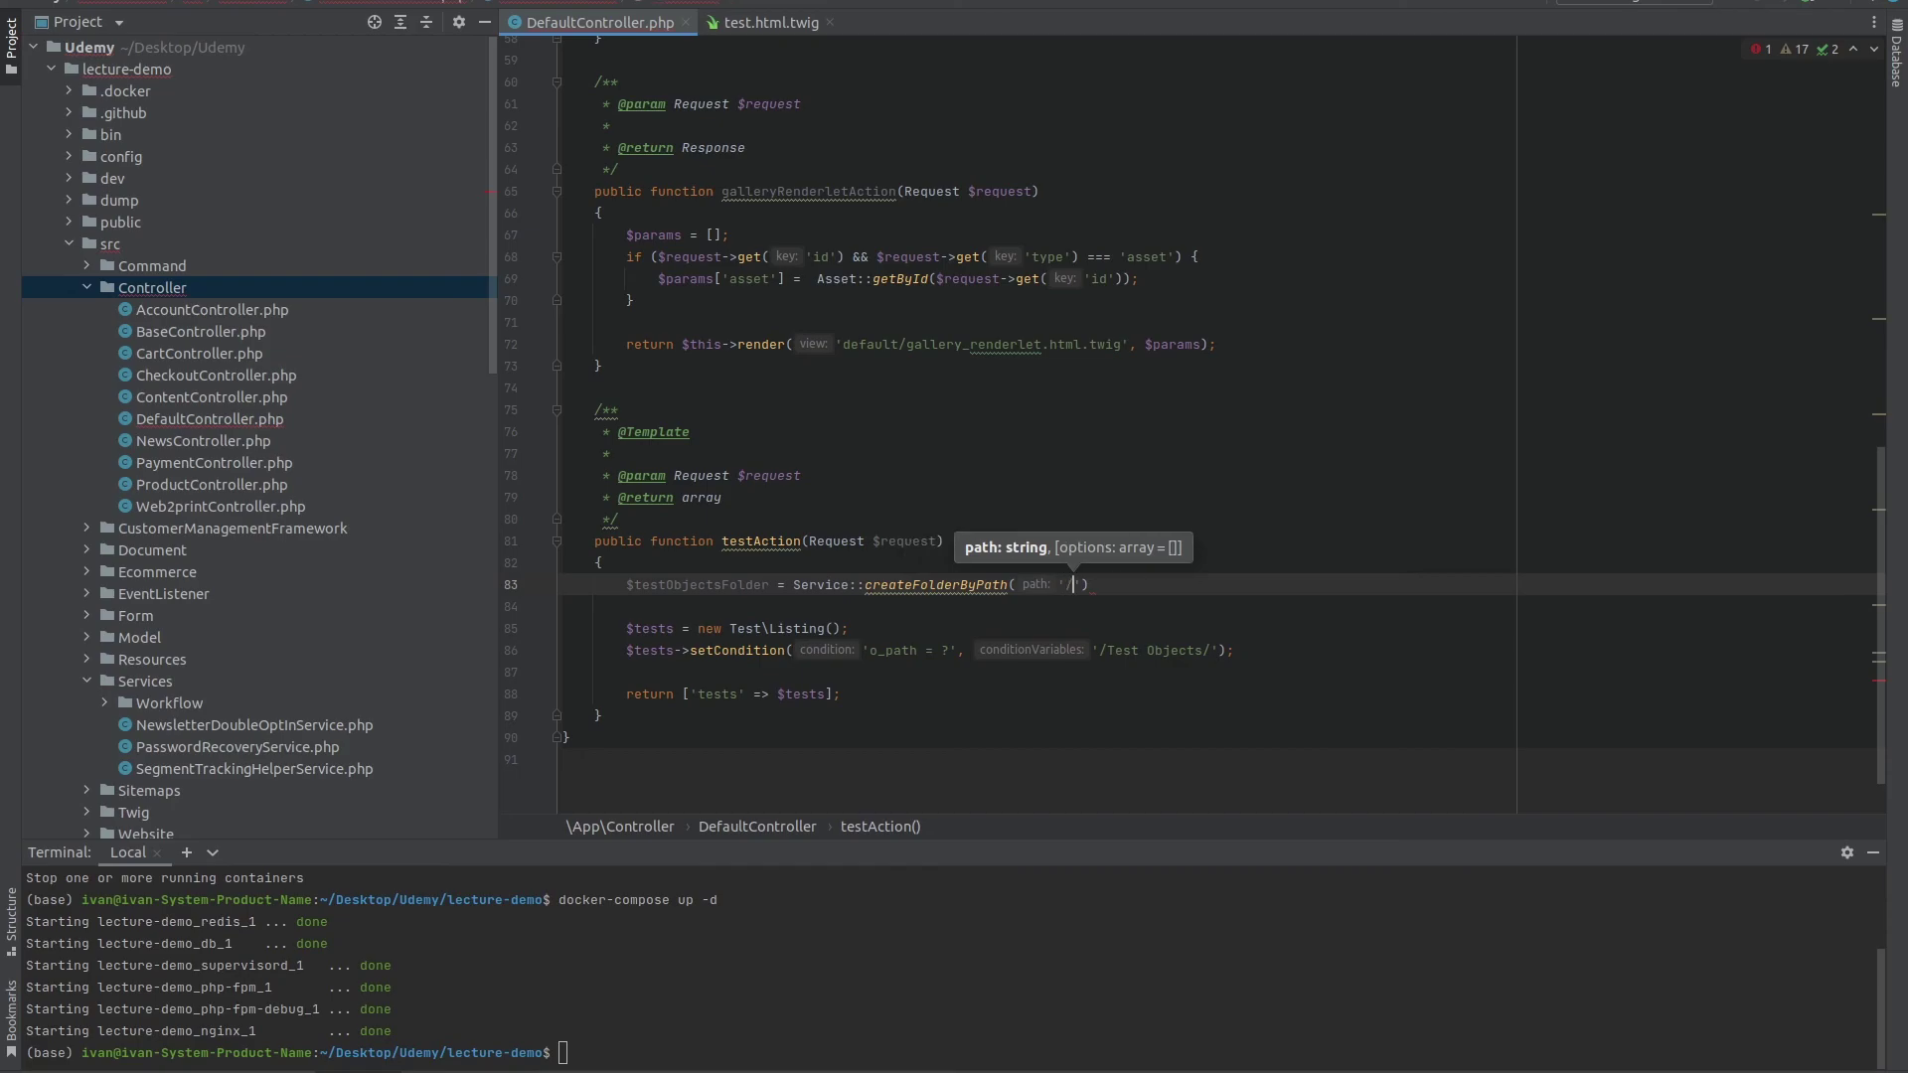
pyautogui.write('Test O')
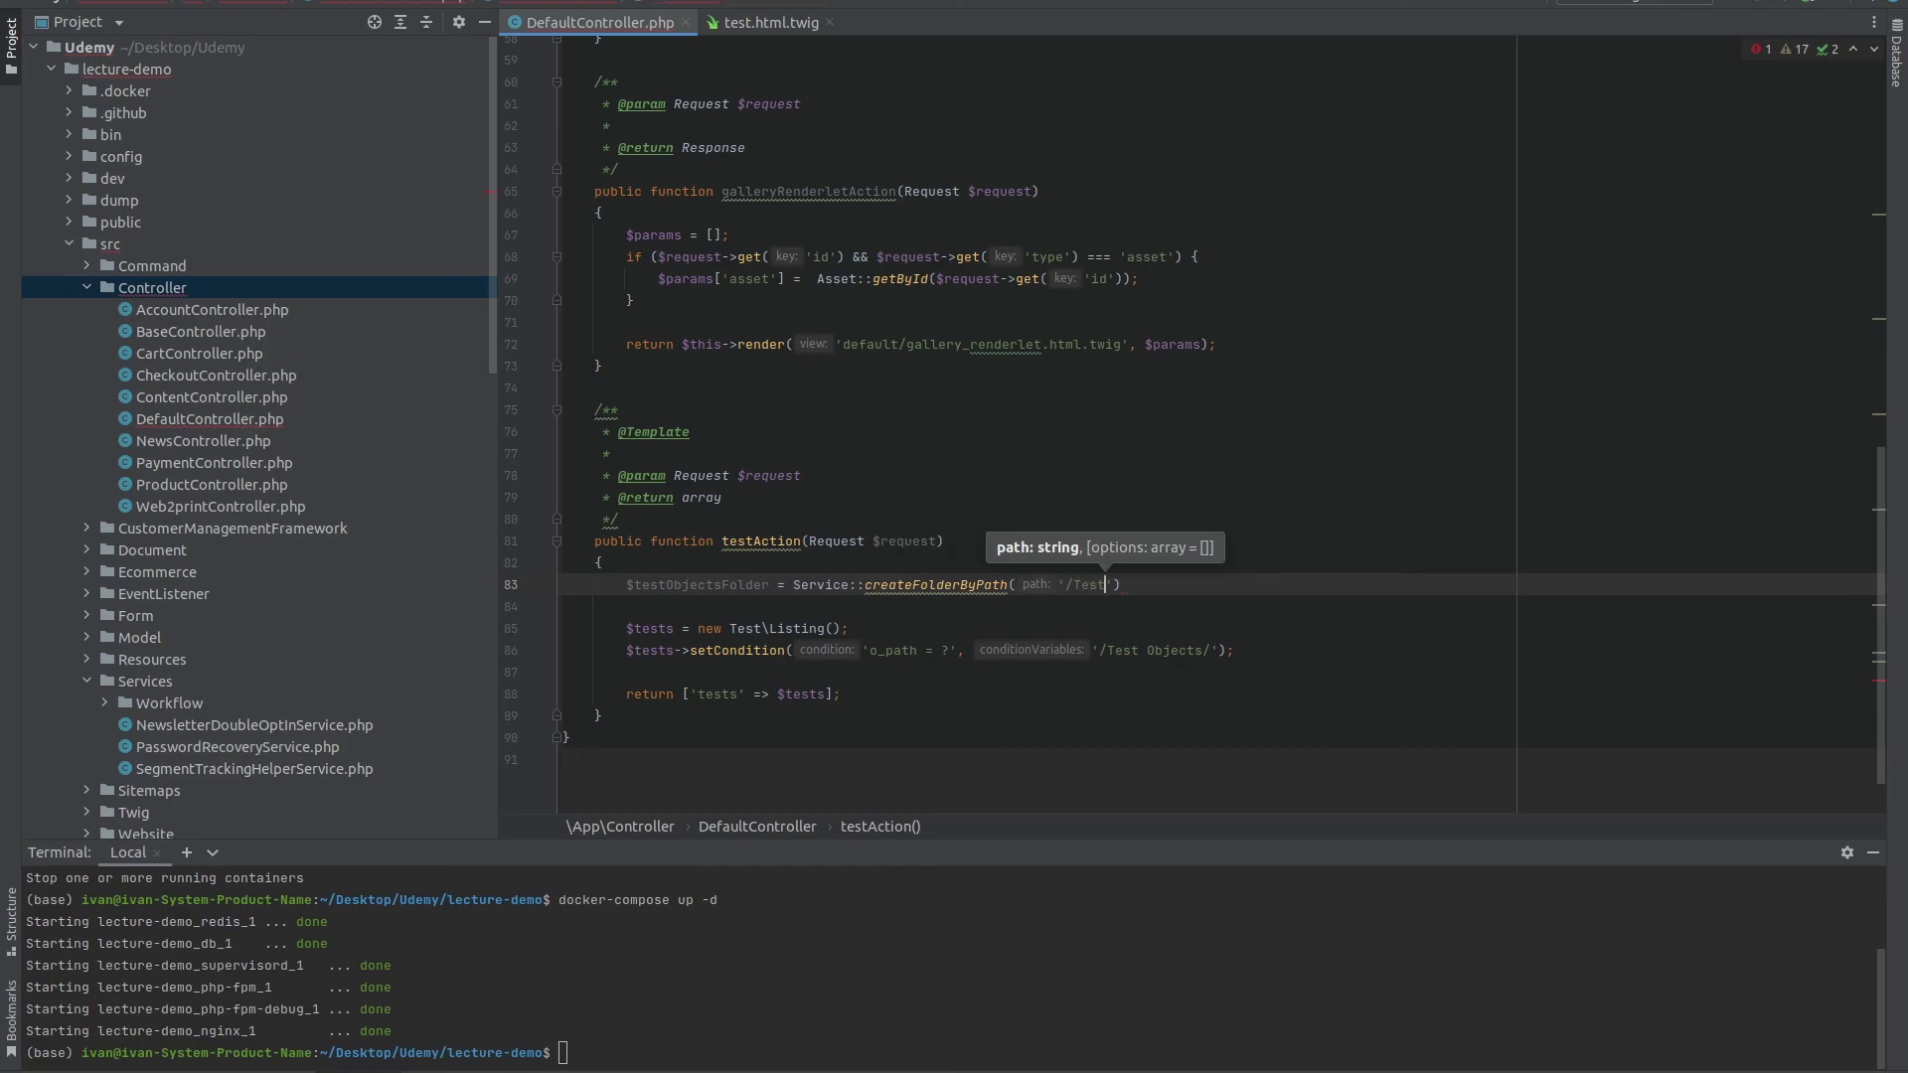
pyautogui.write('bjects')
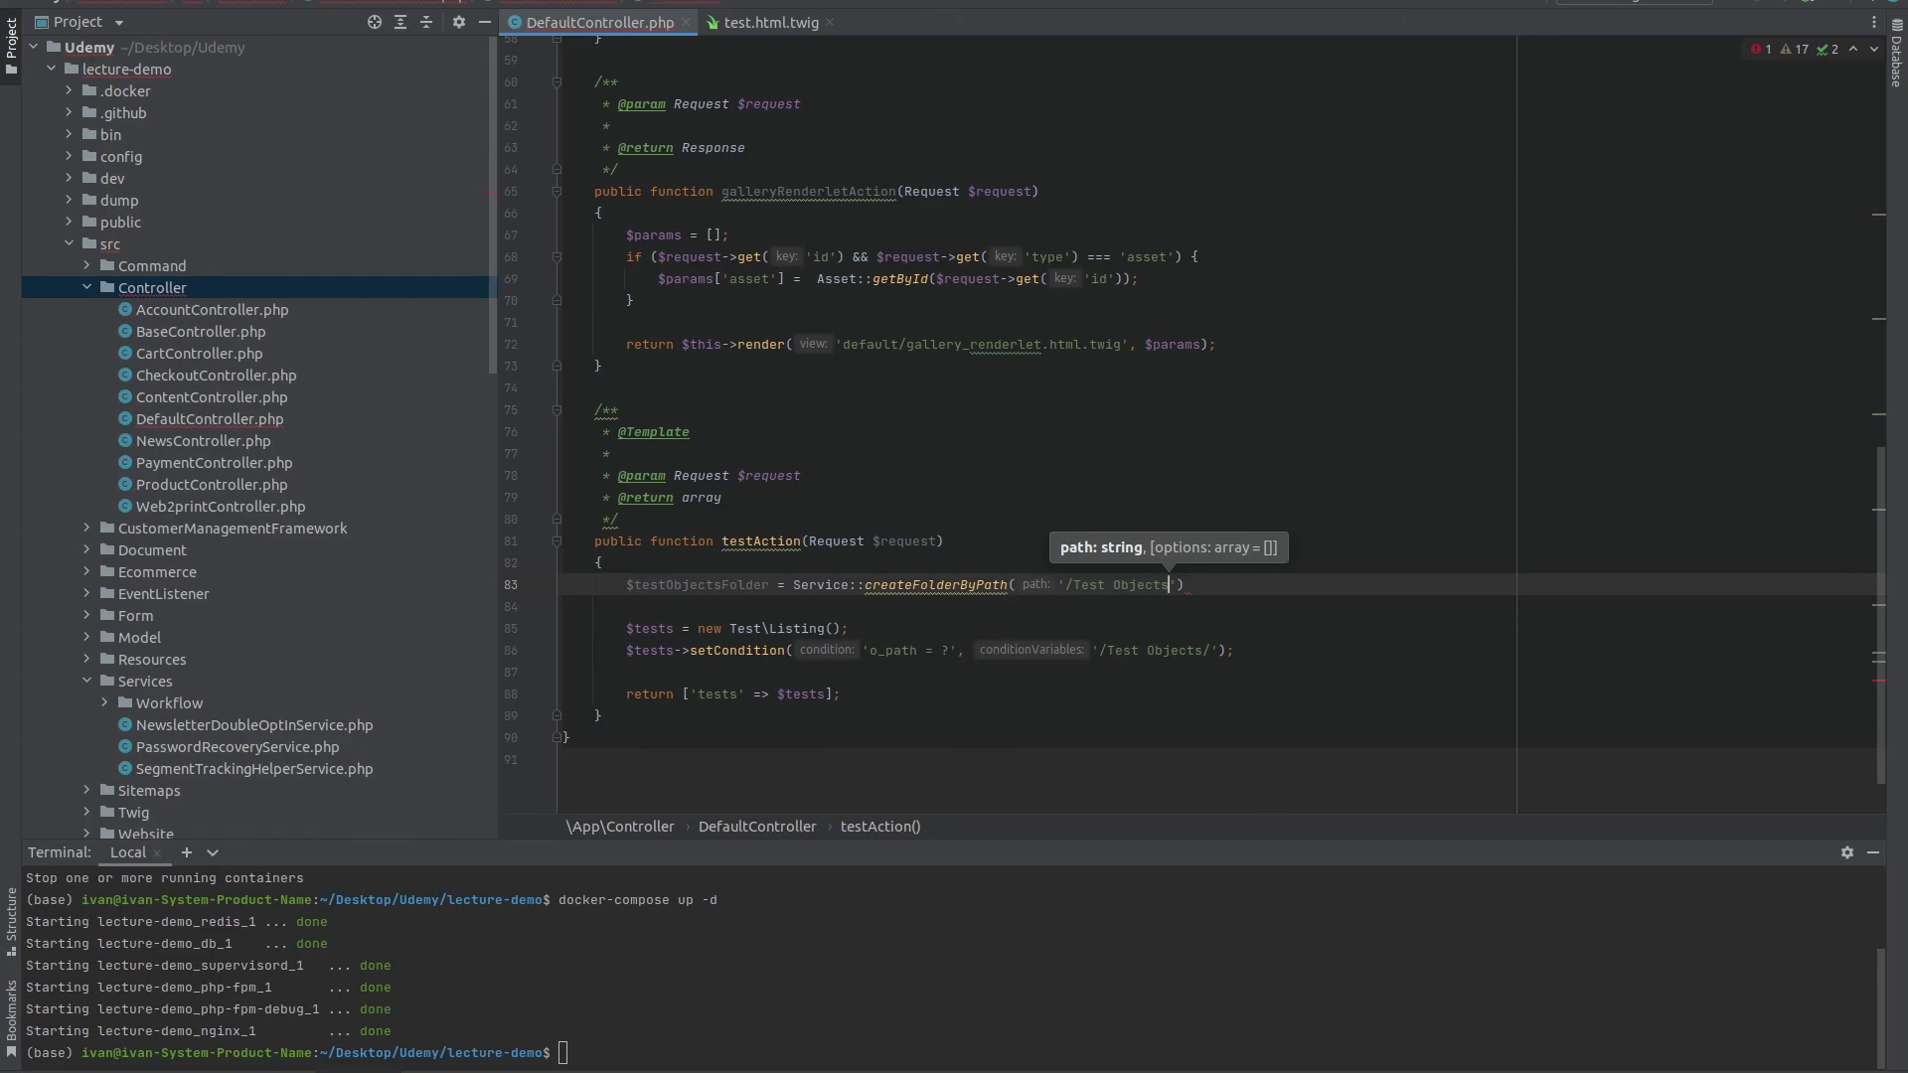
# Check the Test Objects folder in the Pimcore admin in Chromium, and back in PhpStorm end the `$testObjectsFolder` statement with a semicolon.
pyautogui.hotkey('alt', 'Tab')
pyautogui.click(158, 86)
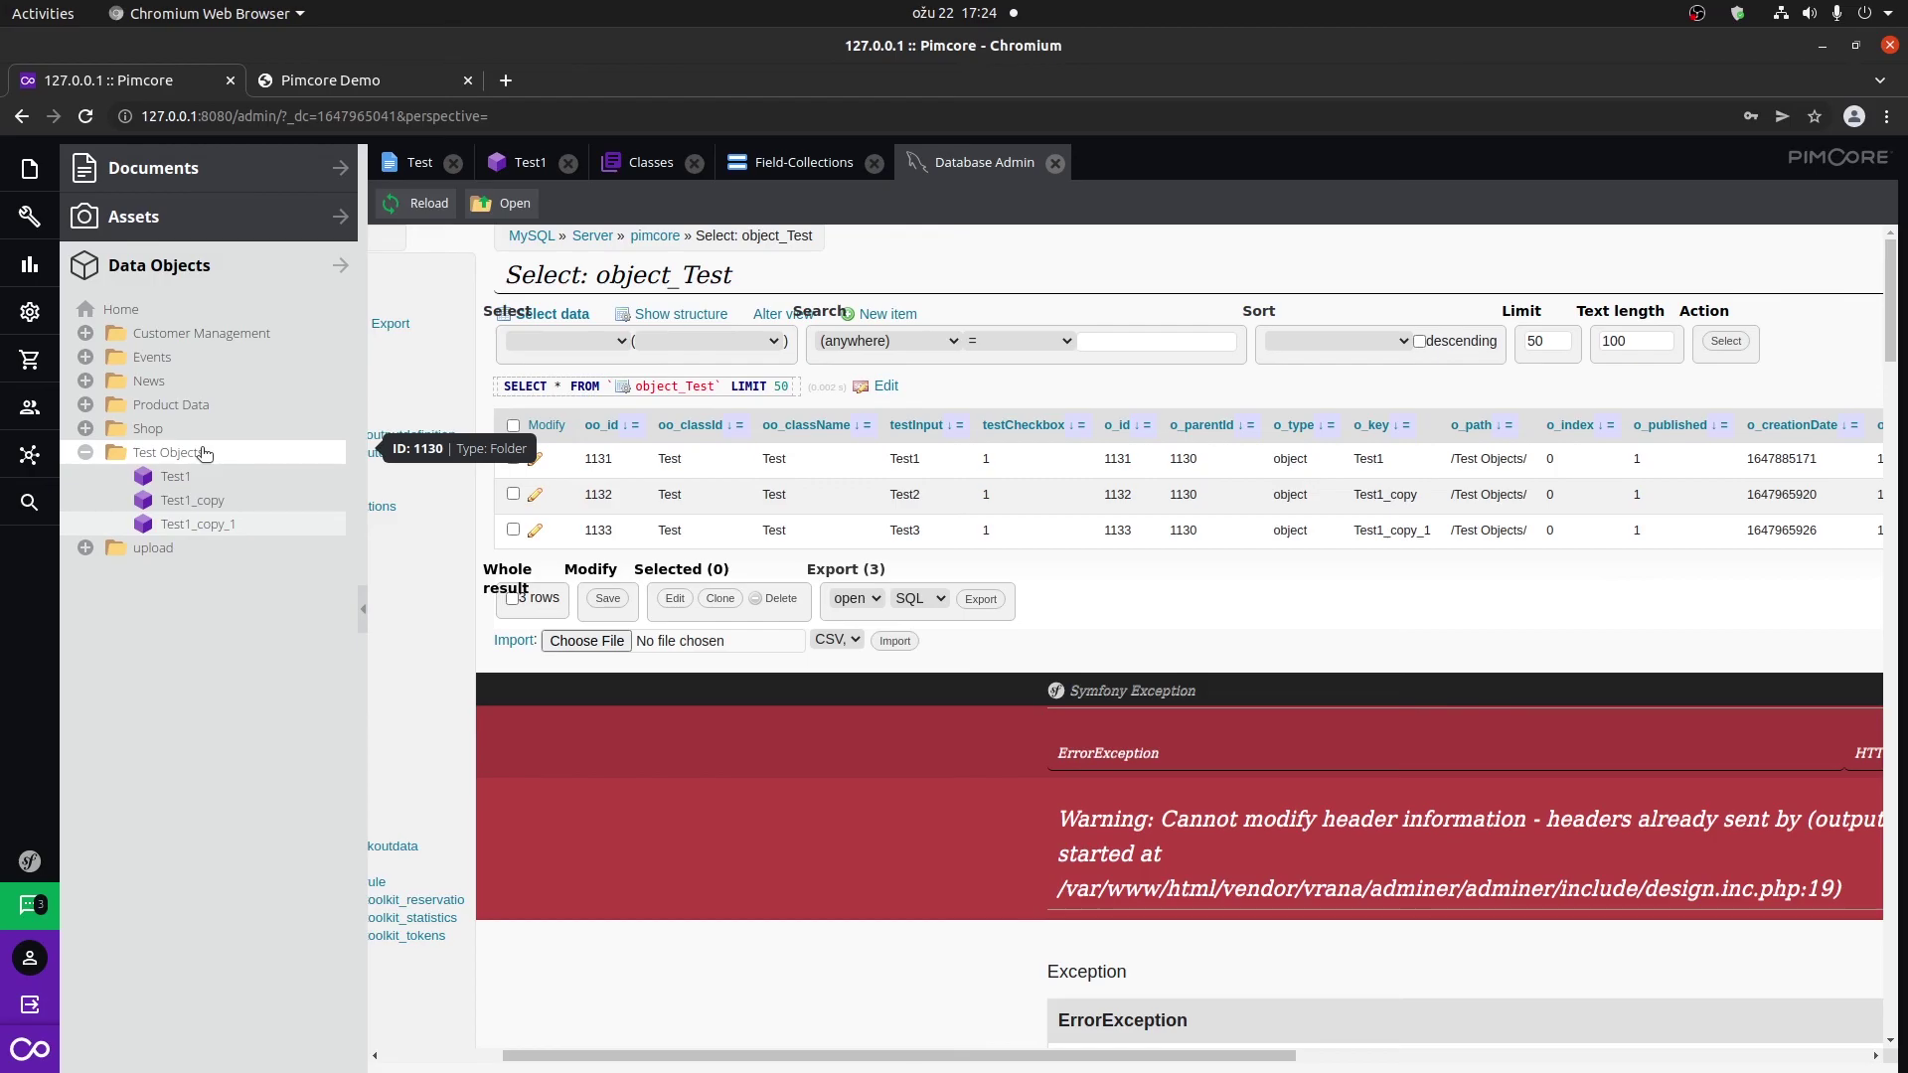
pyautogui.hotkey('alt', 'Tab')
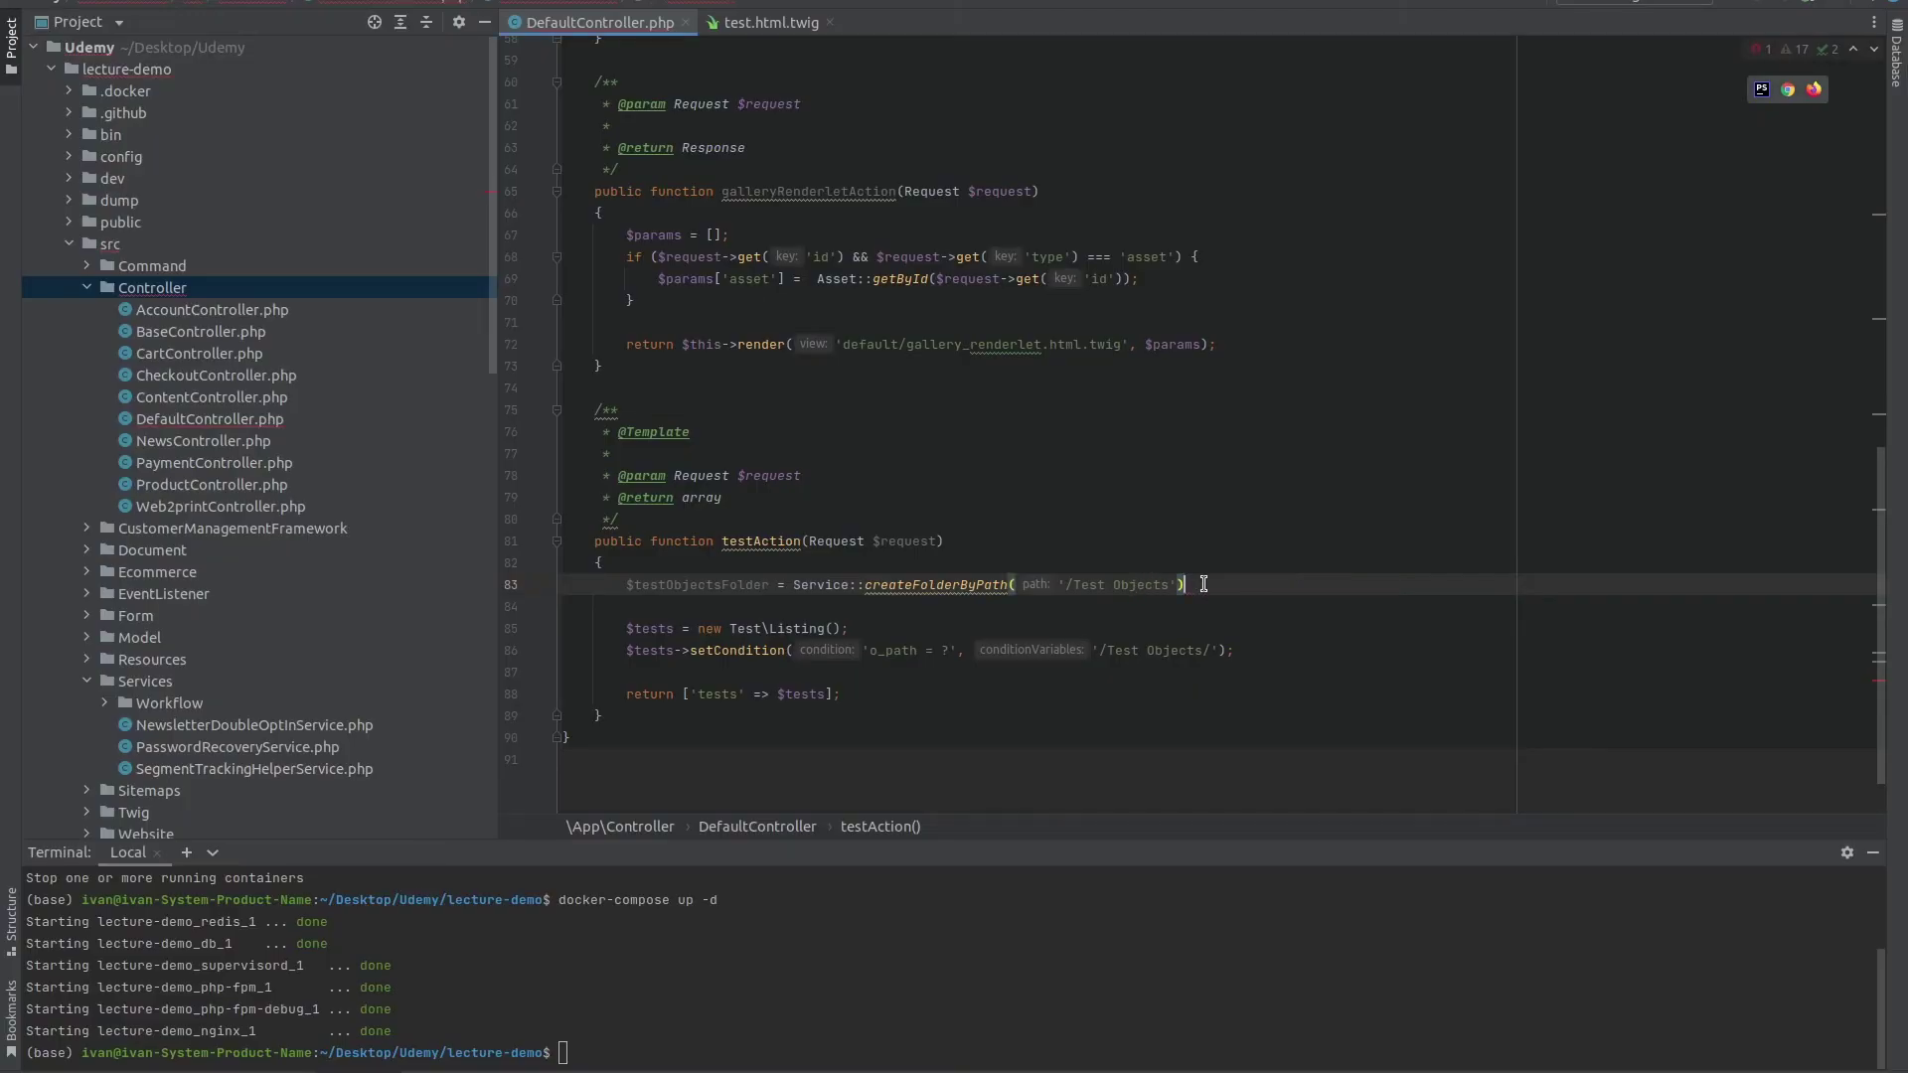
pyautogui.write(';')
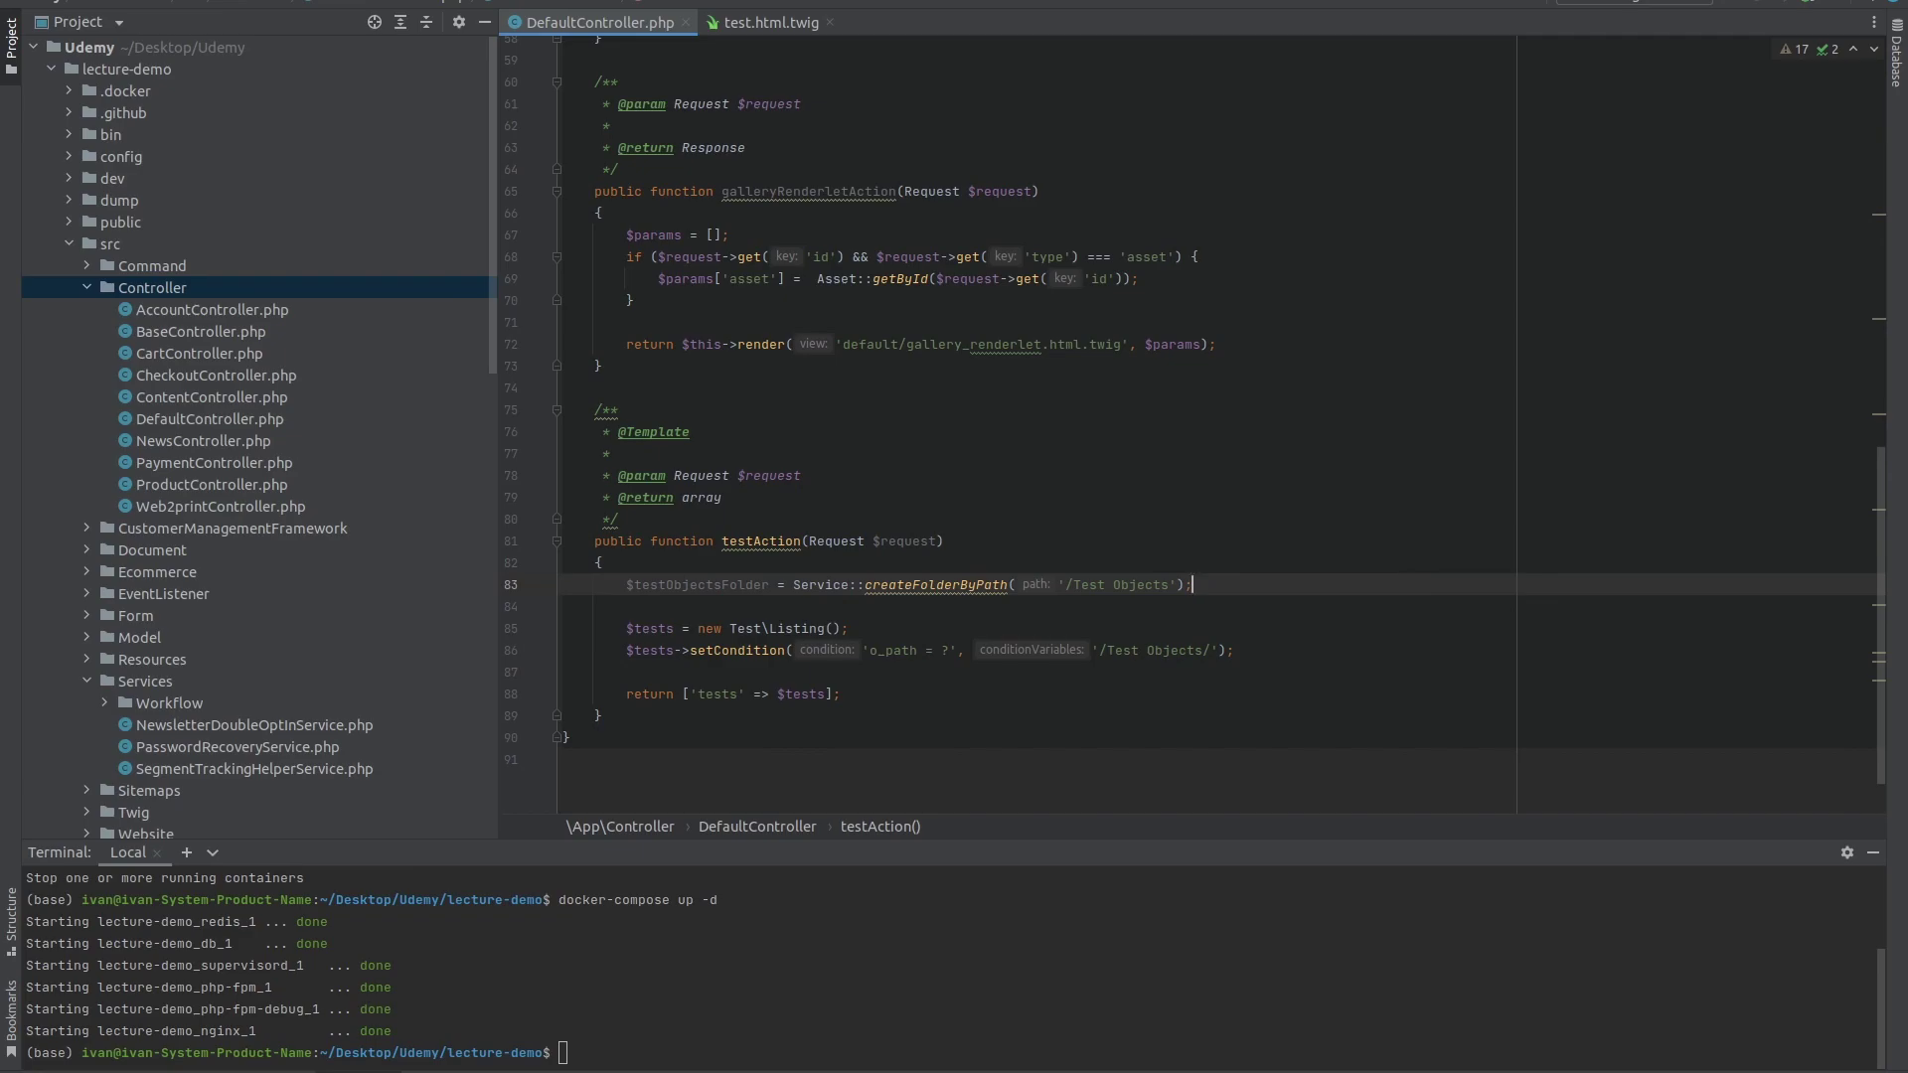
# Copy the `$testObjectsFolder` variable name and delete the `$tests` listing and `setCondition` lines from testAction.
pyautogui.doubleClick(735, 587)
pyautogui.hotkey('ctrl', 'c')
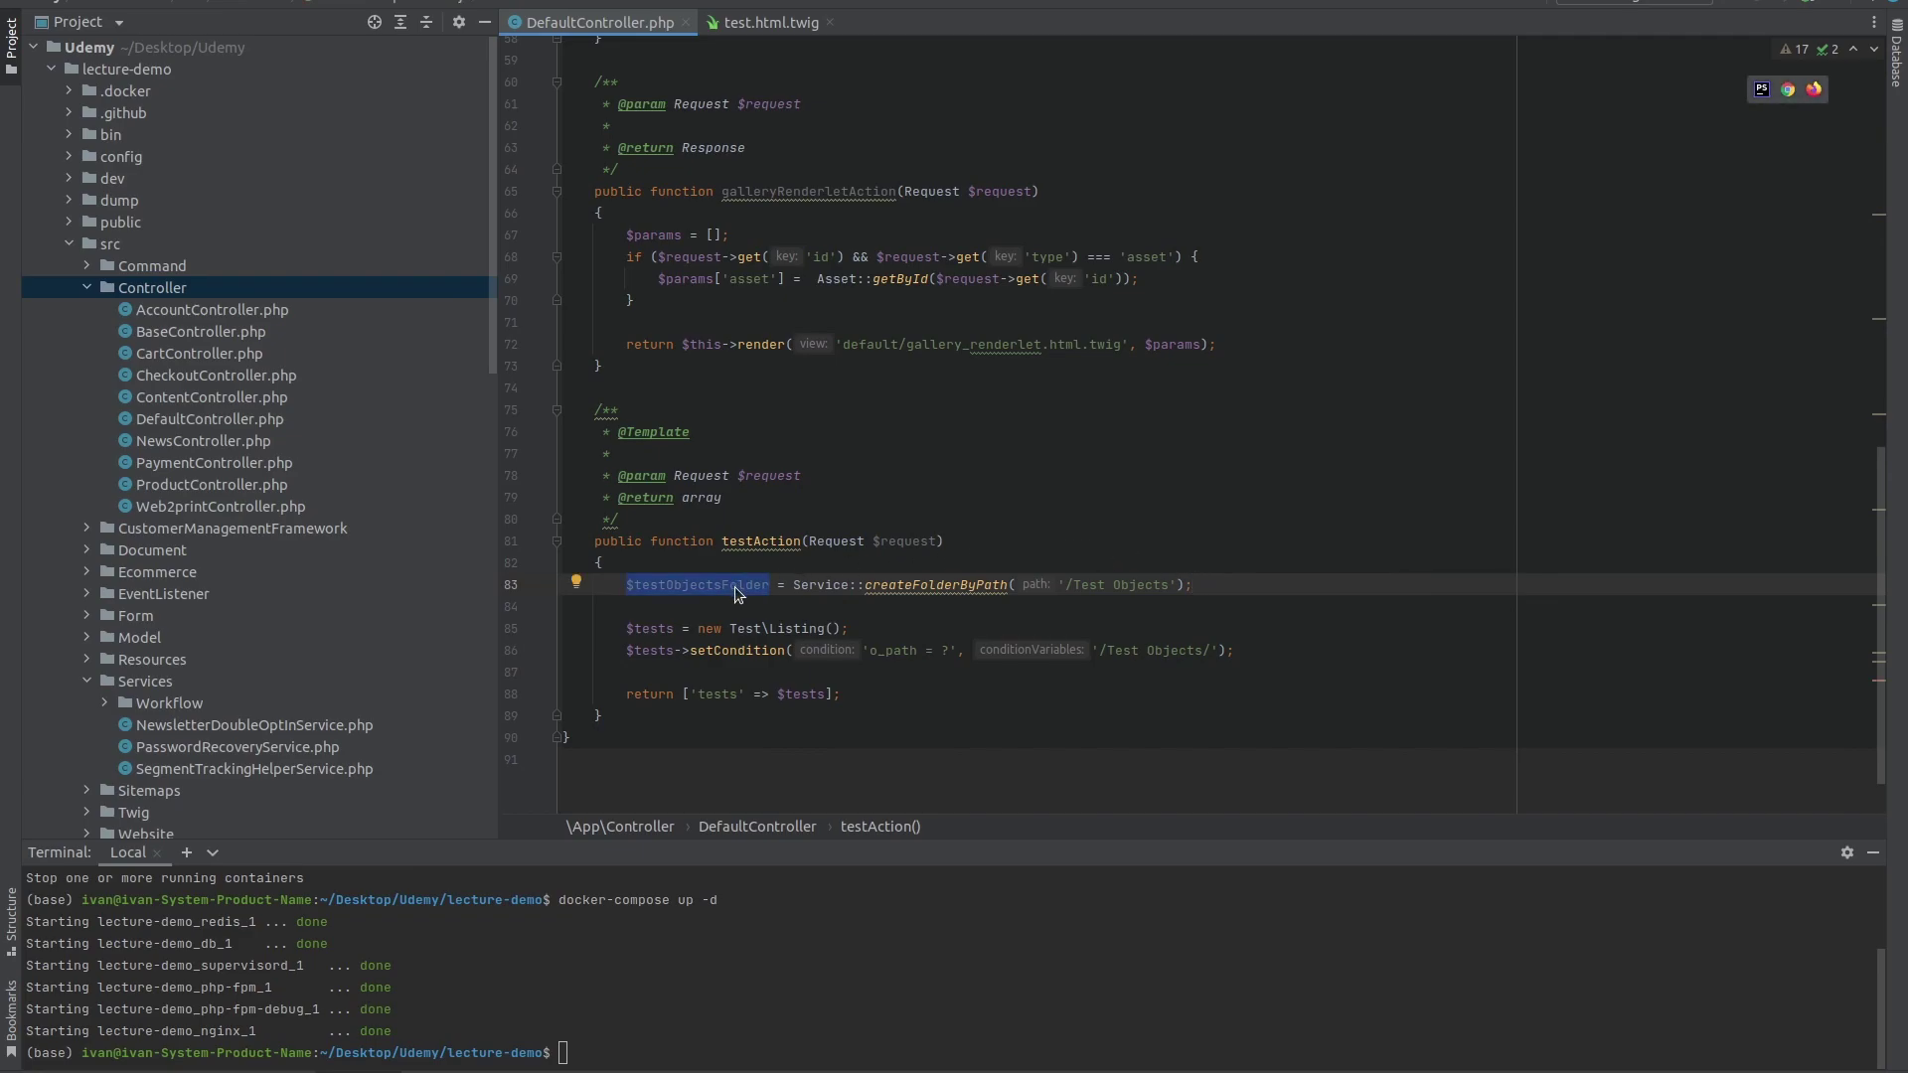
pyautogui.moveTo(1228, 652); pyautogui.dragTo(501, 611)
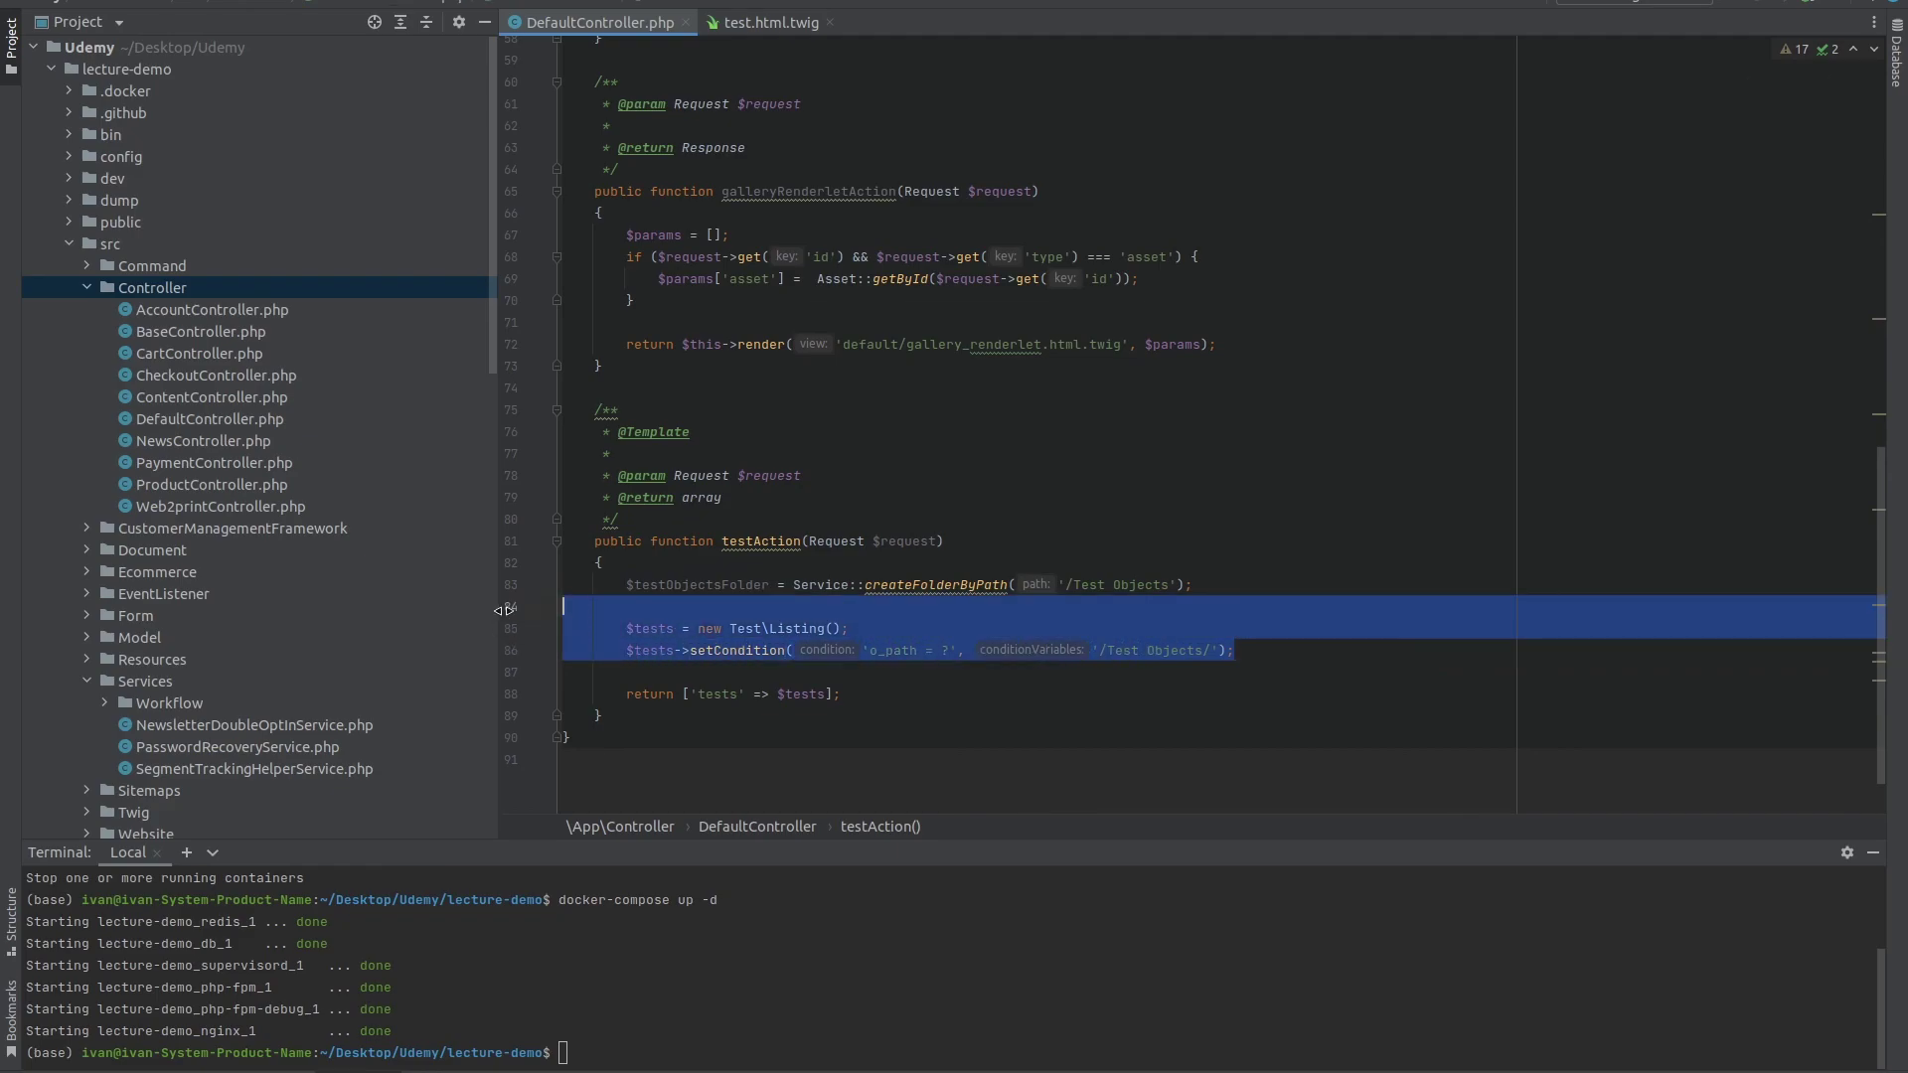
pyautogui.press('BackSpace')
pyautogui.press('BackSpace')
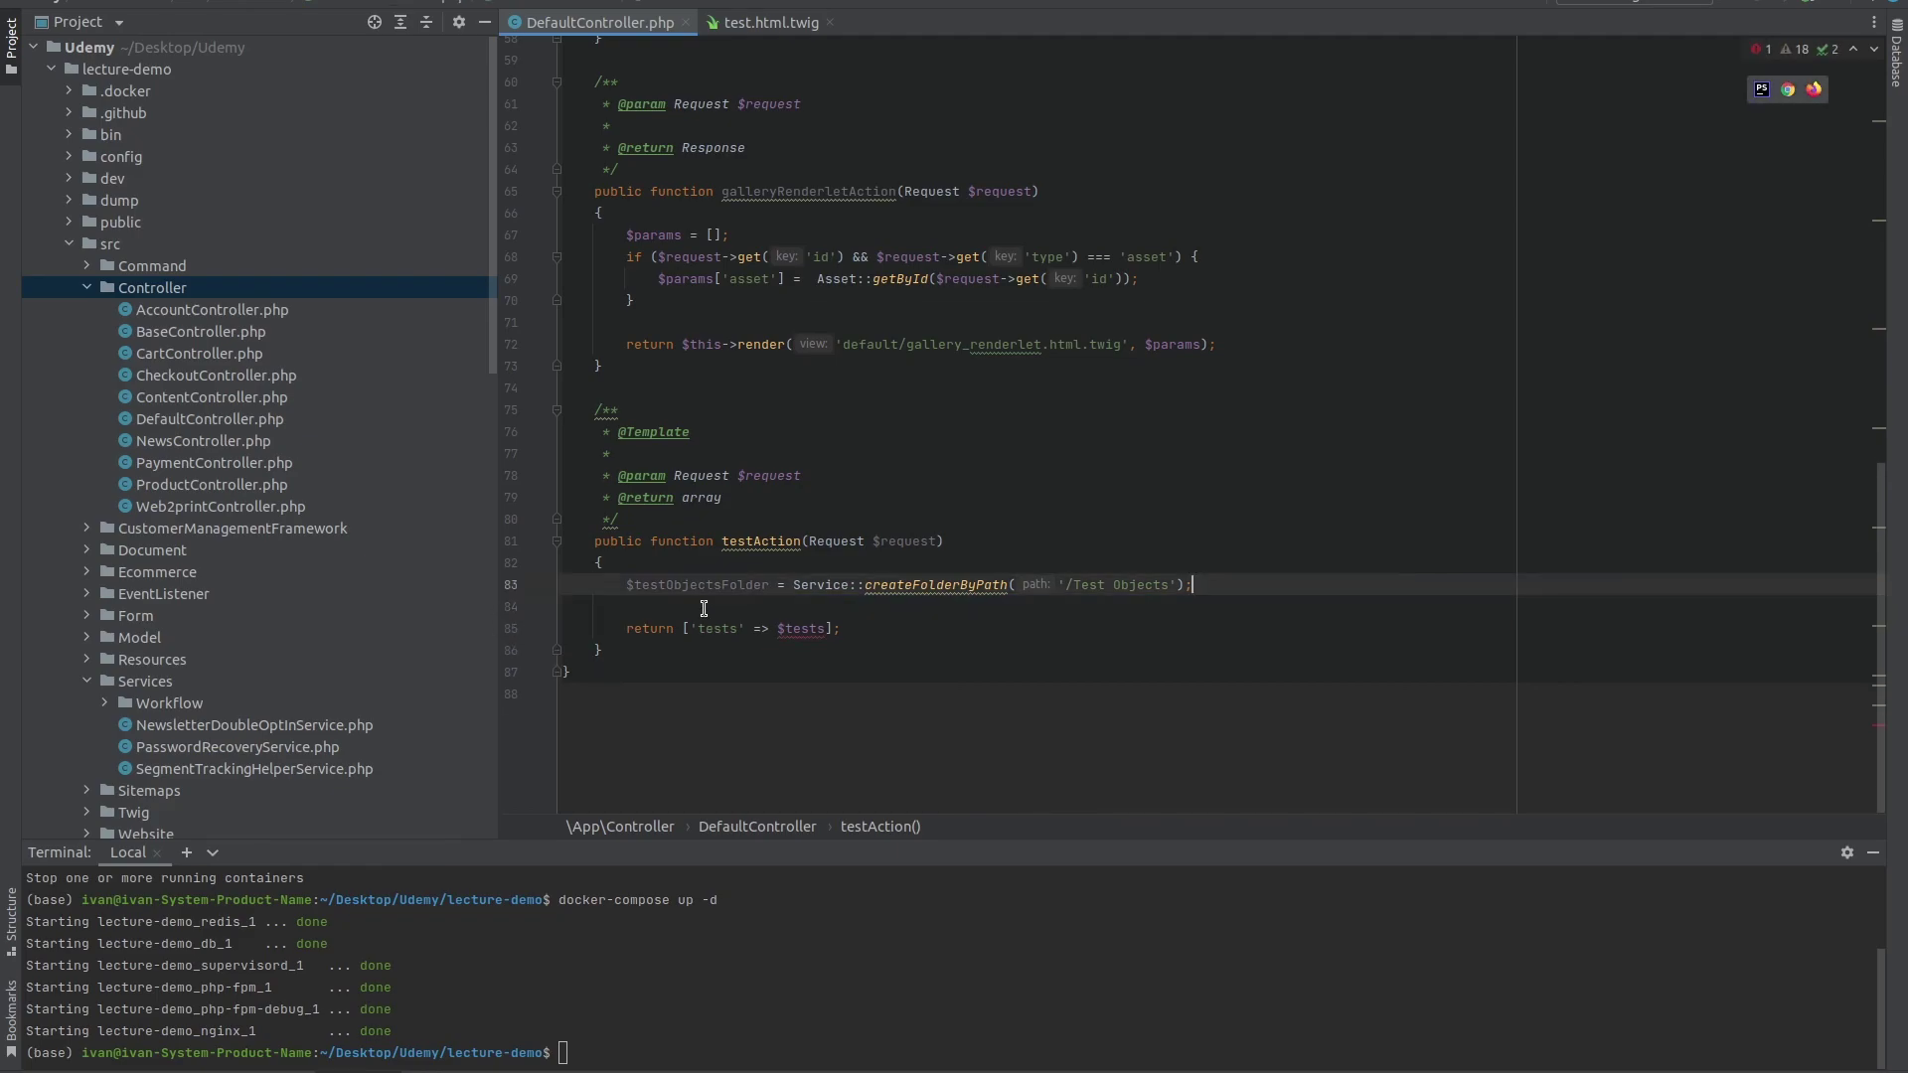
# Replace `$tests` in the returned array with `$testObjectsFolder->getChildren()`.
pyautogui.doubleClick(796, 623)
pyautogui.hotkey('ctrl', 'v')
pyautogui.write('->getCh')
pyautogui.press('Down')
pyautogui.press('Down')
pyautogui.press('Down')
pyautogui.press('Down')
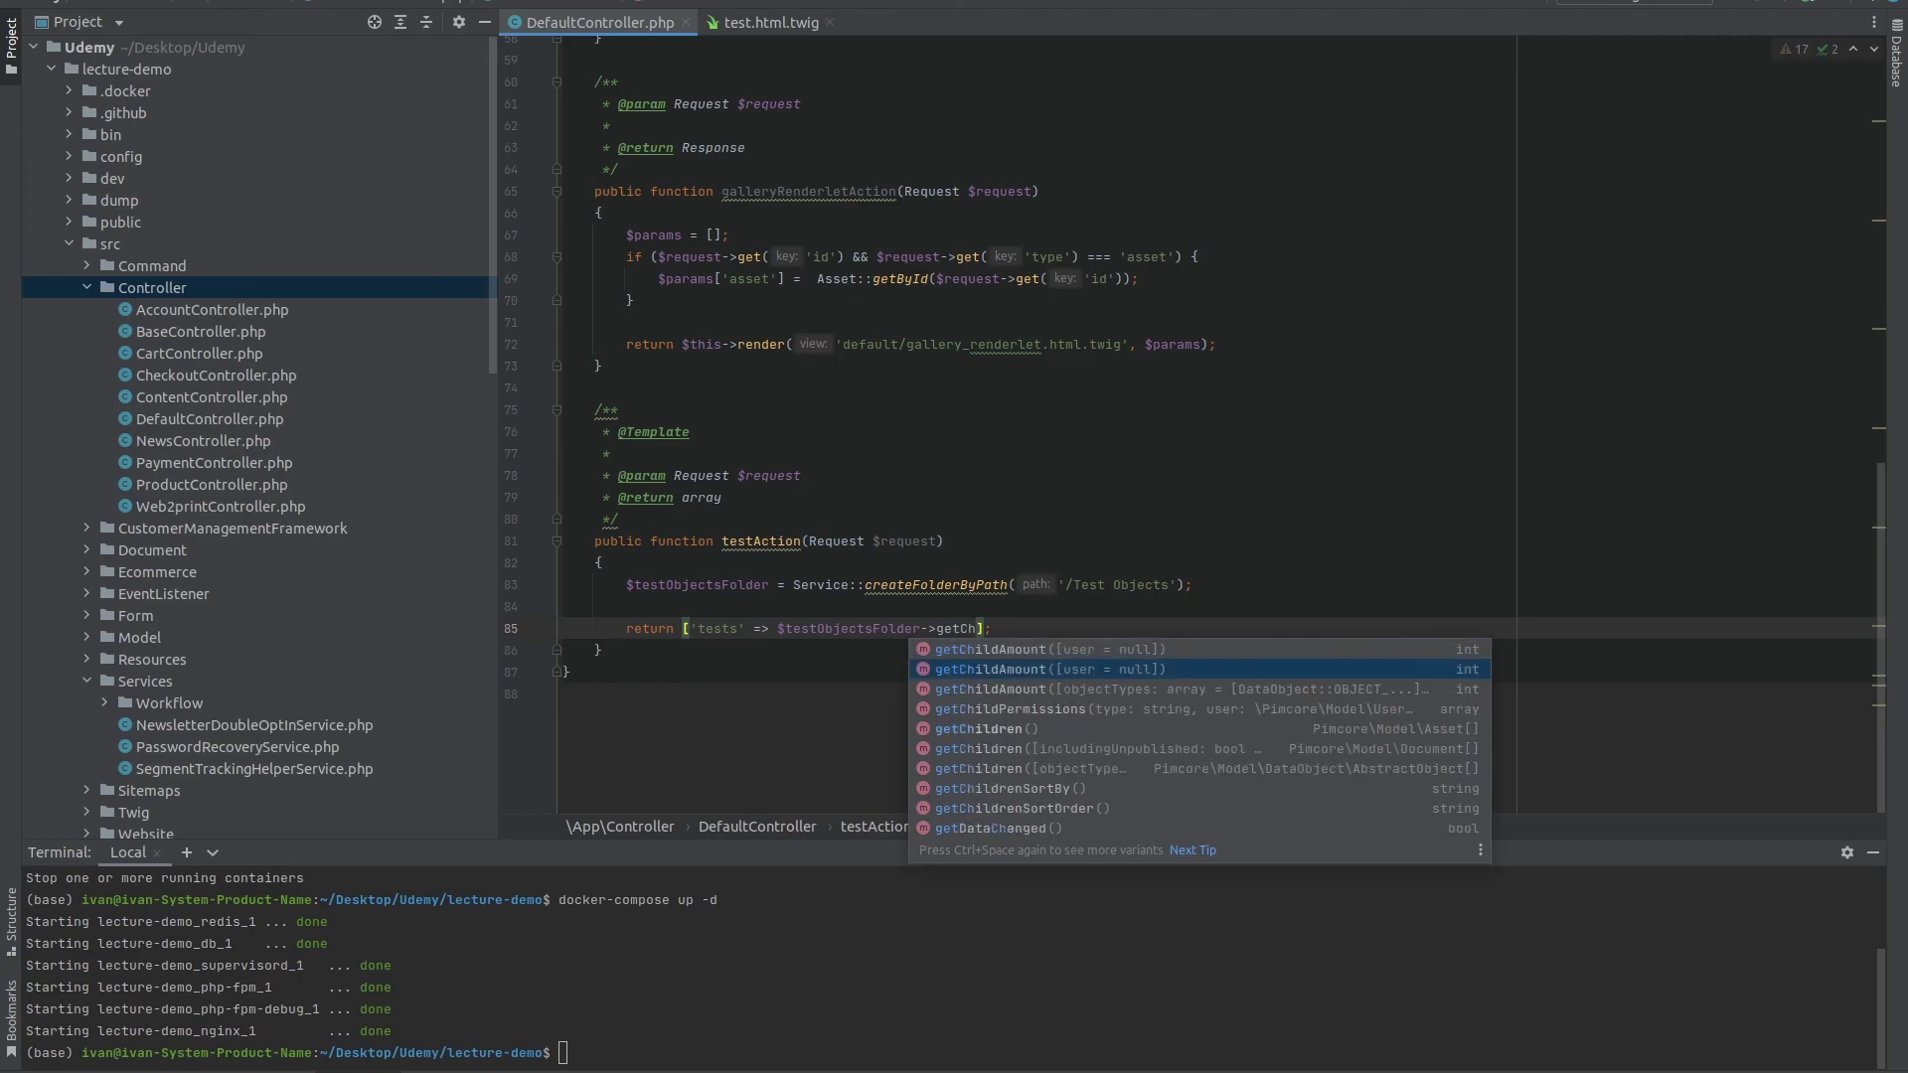
pyautogui.press('Return')
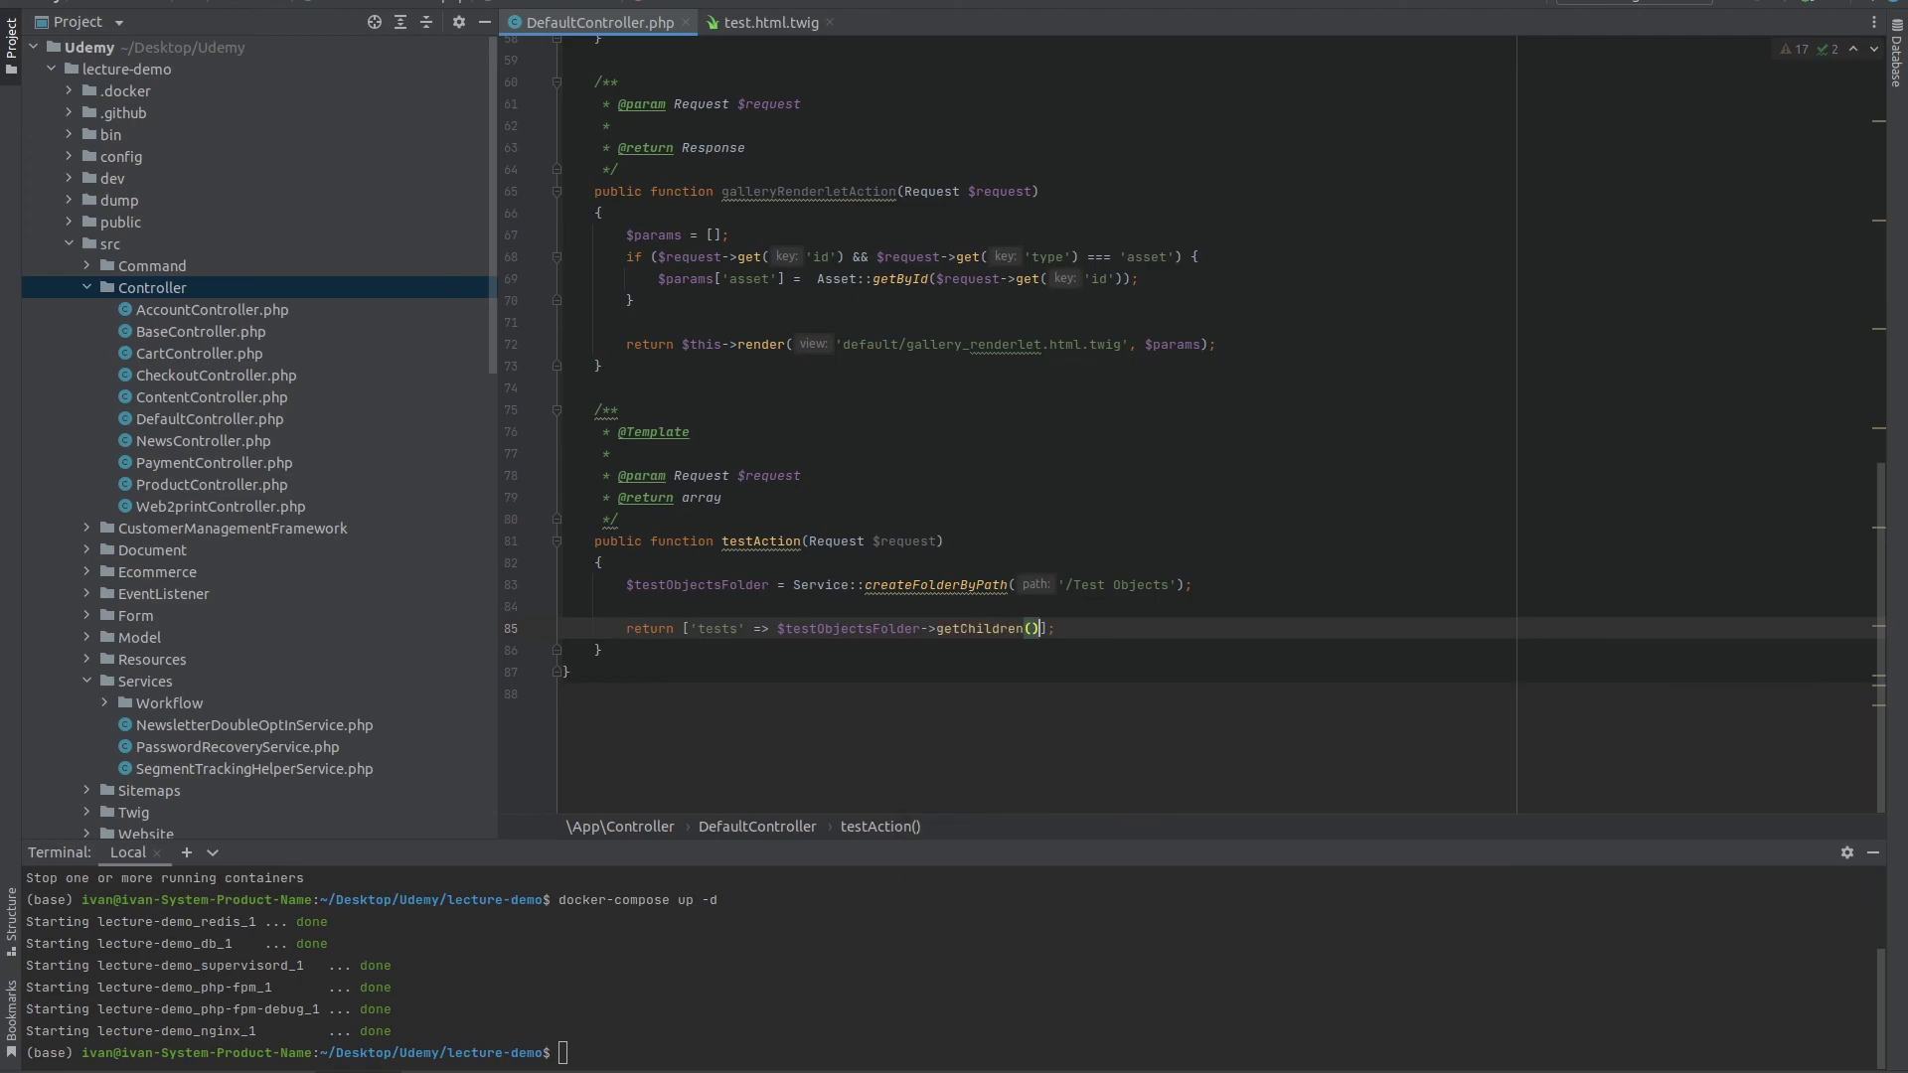
pyautogui.click(1238, 564)
pyautogui.click(1218, 513)
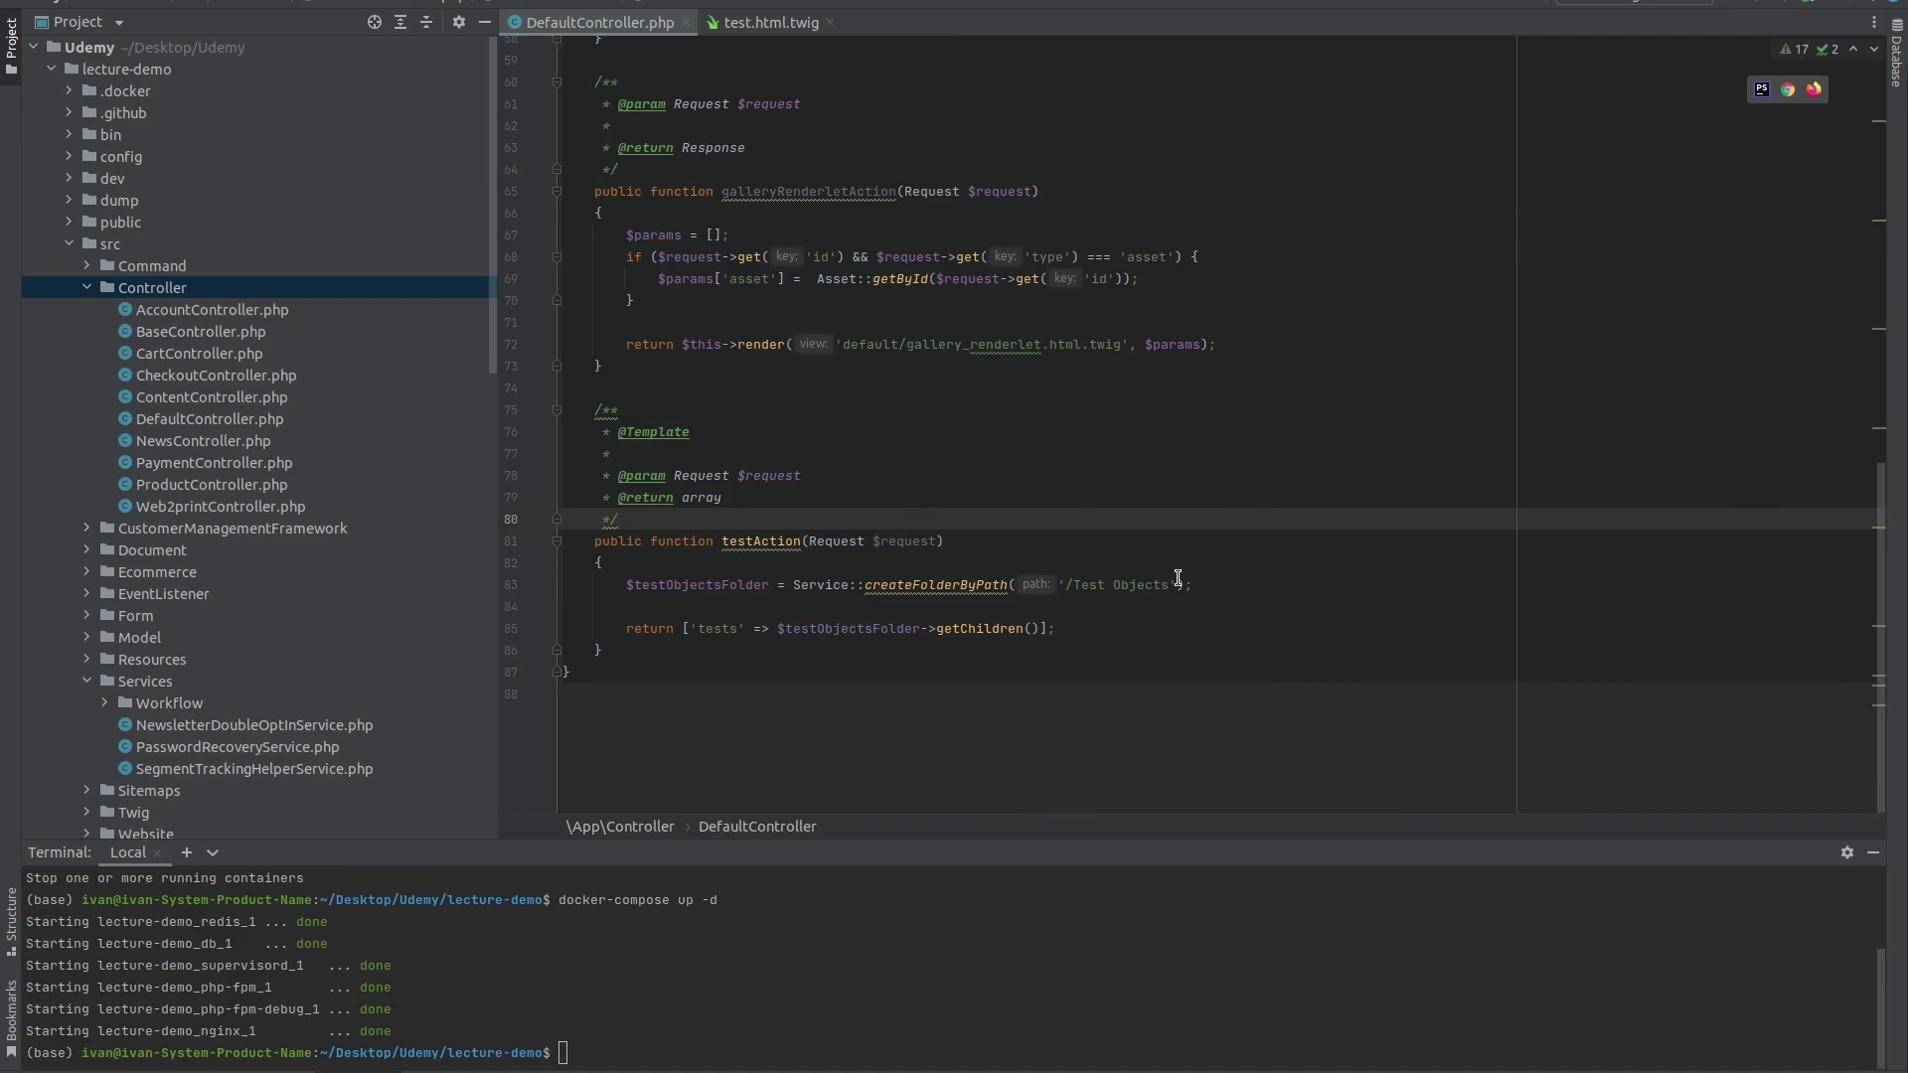
# Switch to the Pimcore Demo page in Chromium and reload it to check the output from the folder's children.
pyautogui.hotkey('alt', 'Tab')
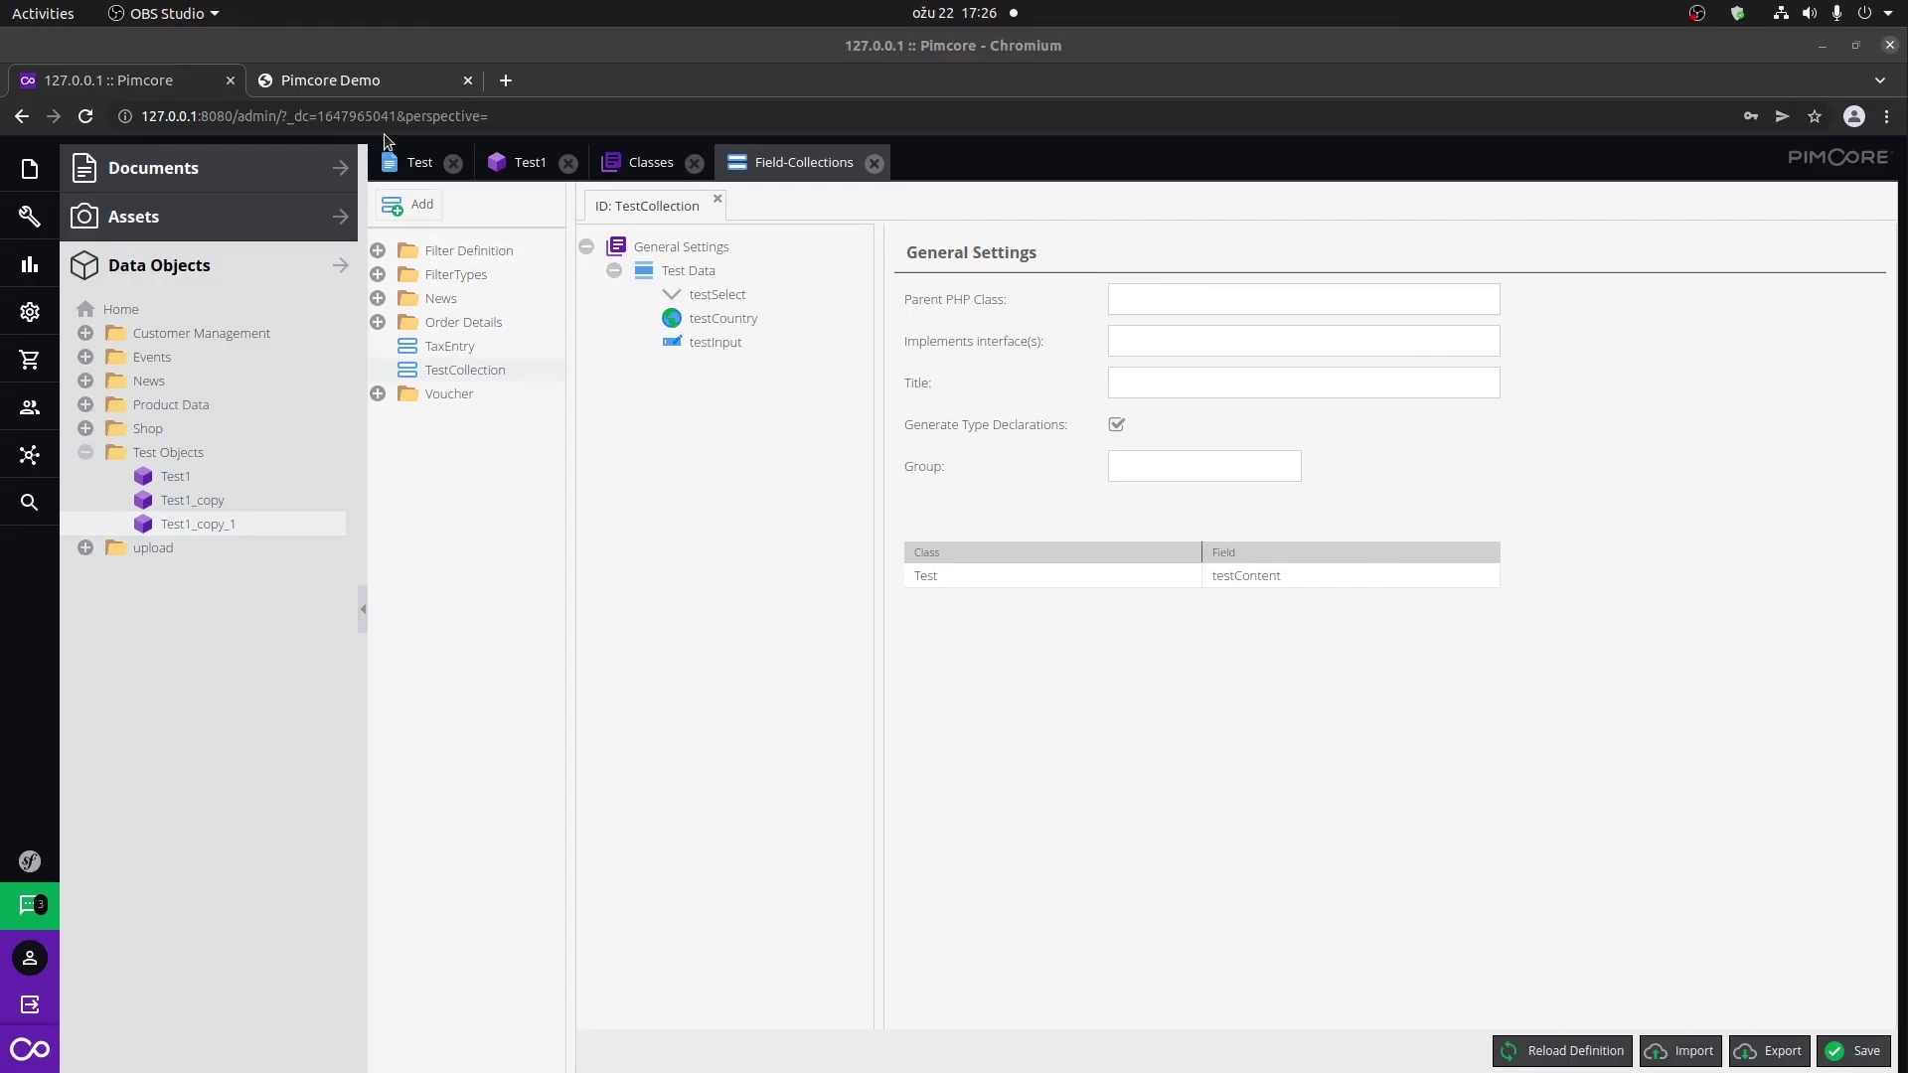
pyautogui.click(380, 80)
pyautogui.click(94, 121)
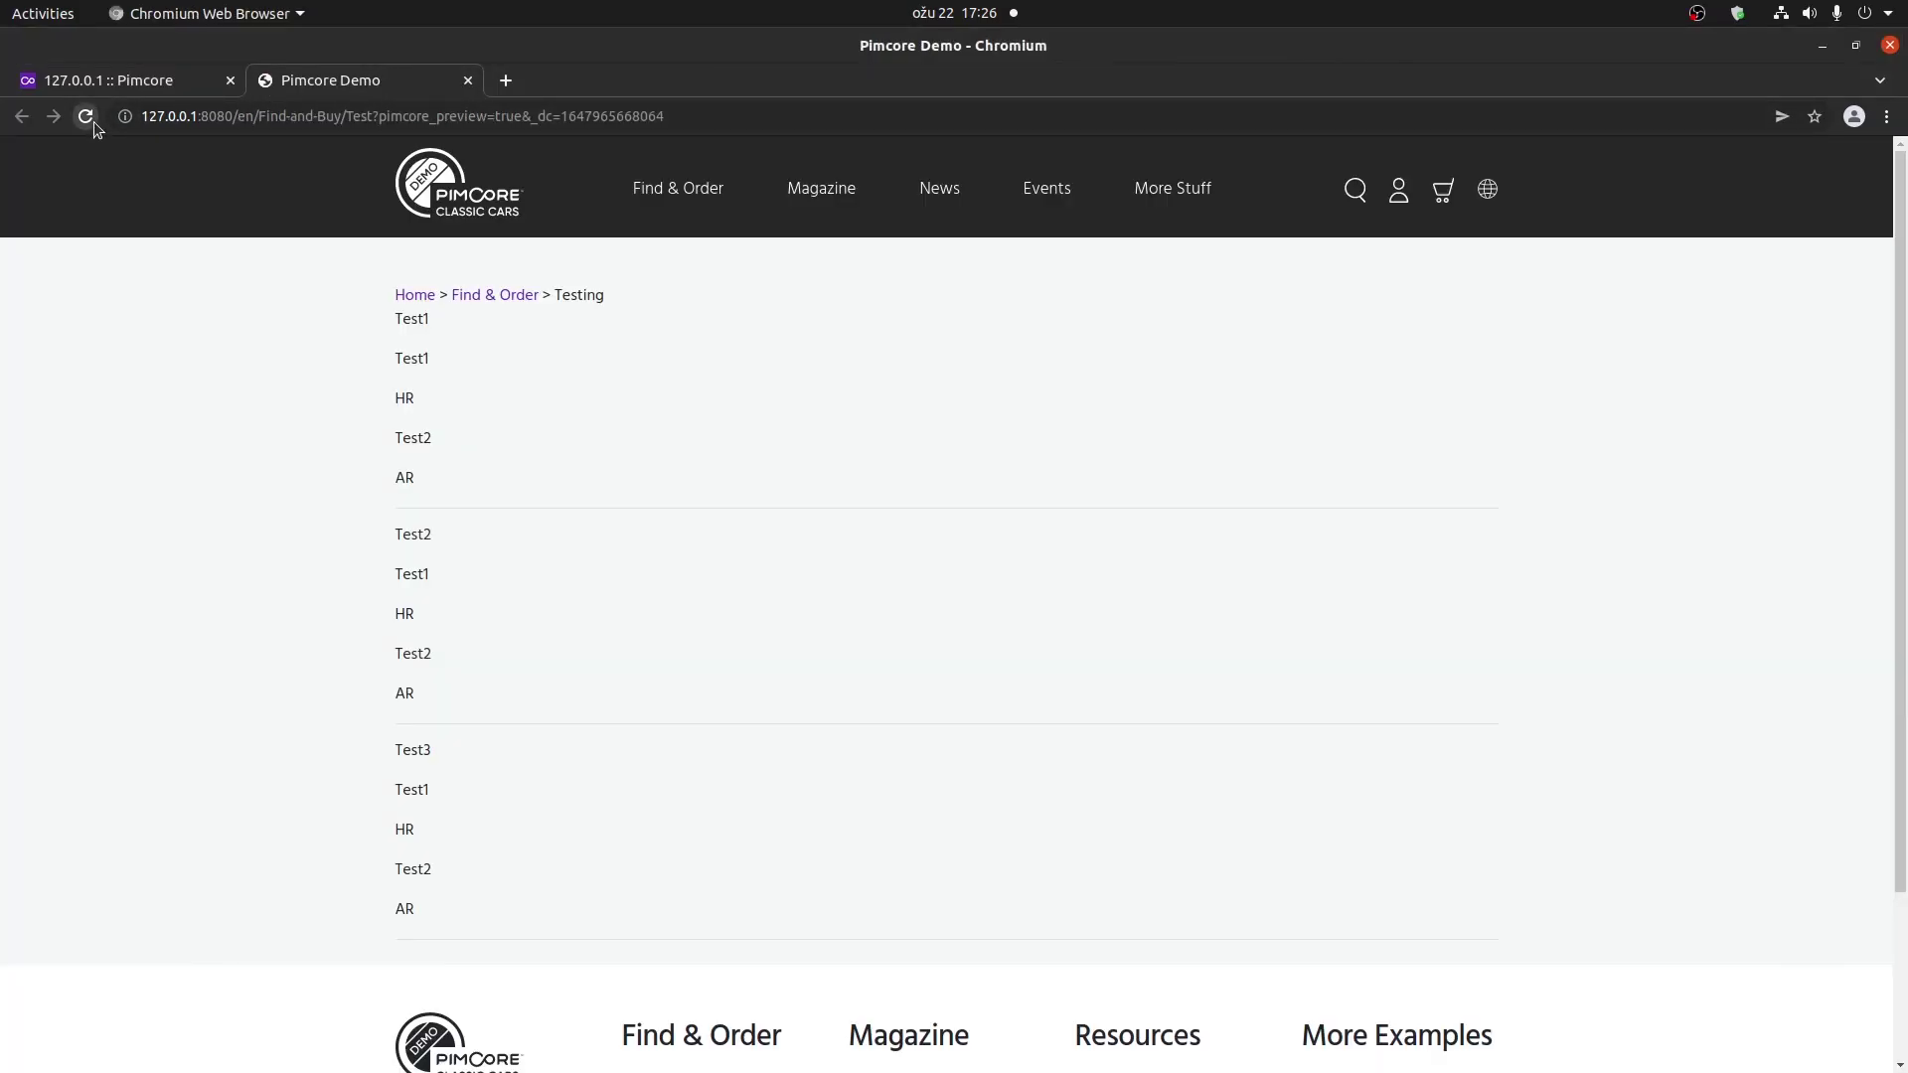
pyautogui.click(86, 116)
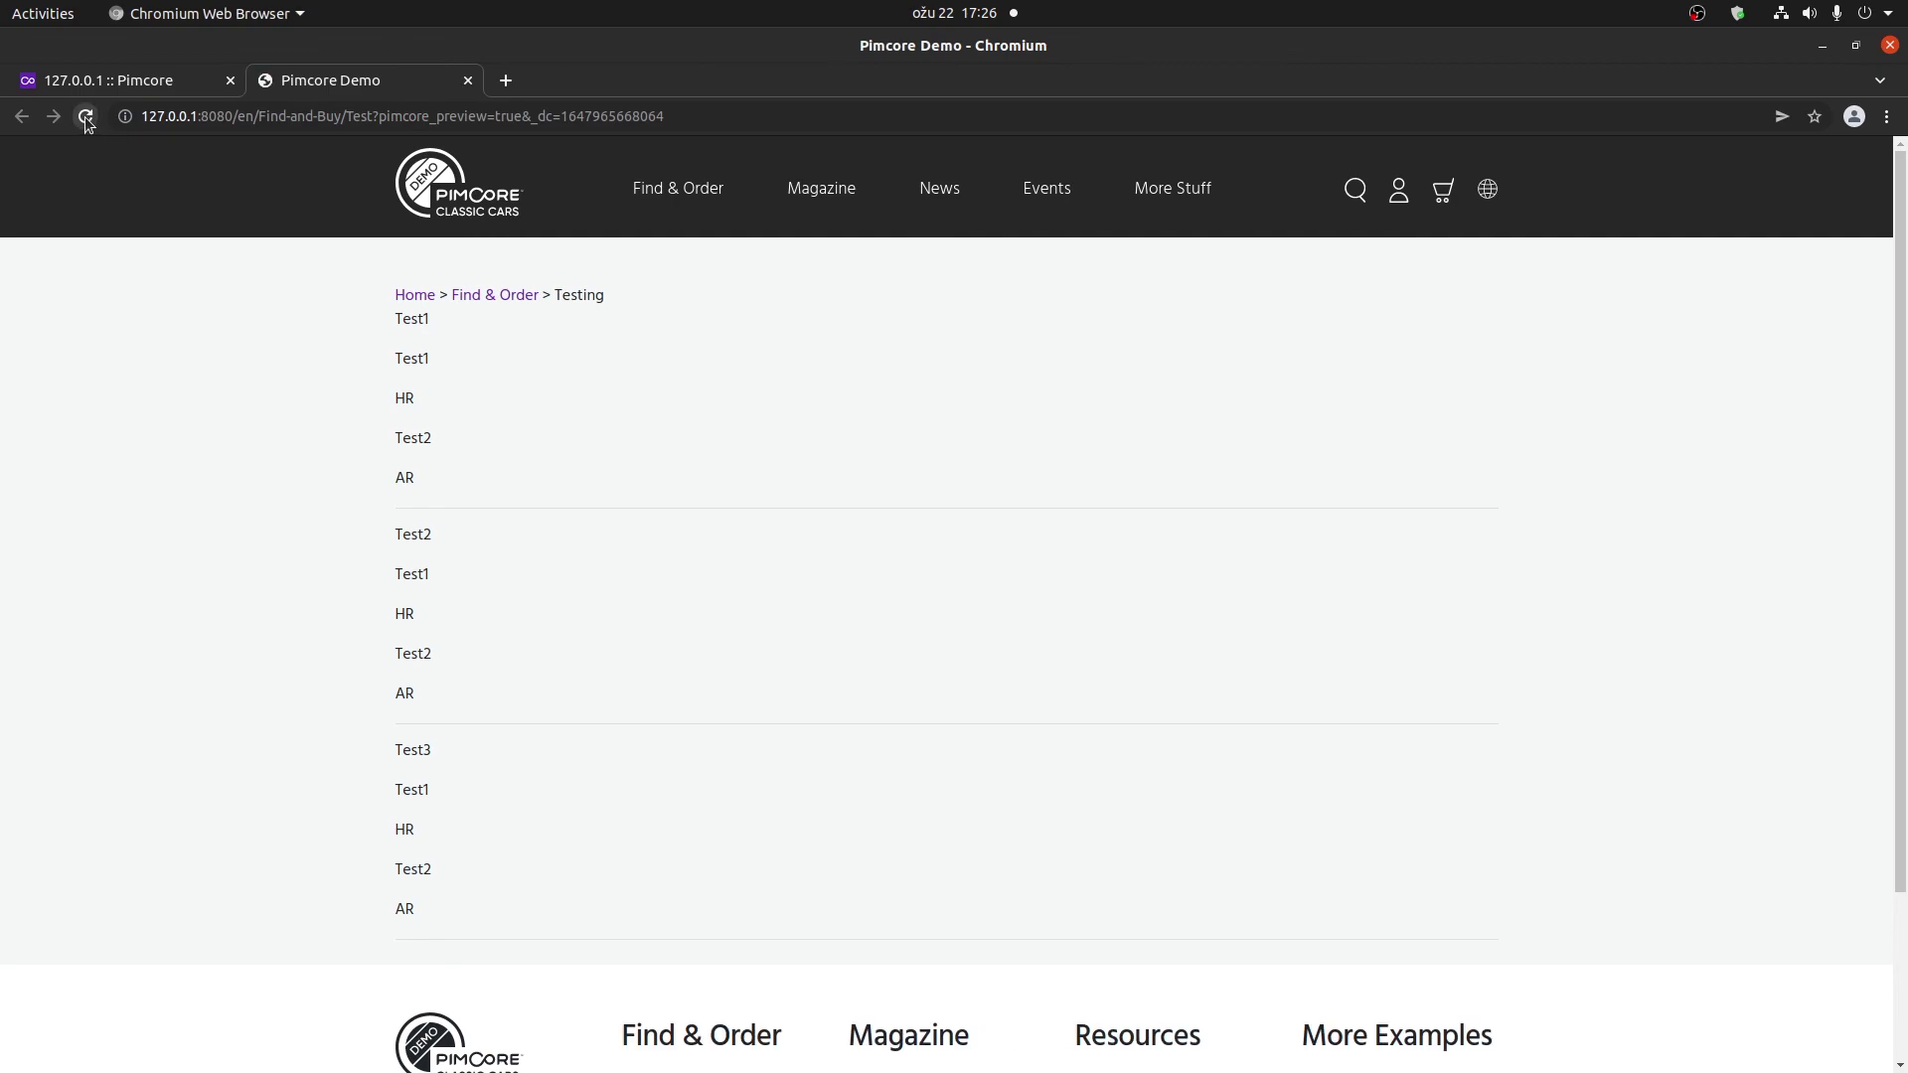